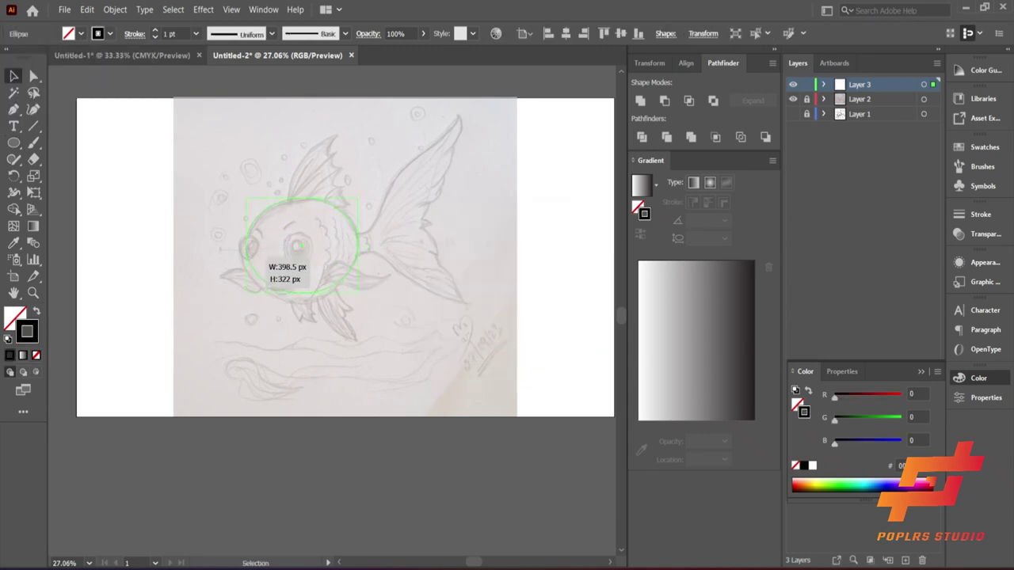
Resize the body circle to fit the sketch and dim the sketch layer for tracing
{"action": "left_click_drag", "start_coordinate": [360, 295], "coordinate": [364, 300]}
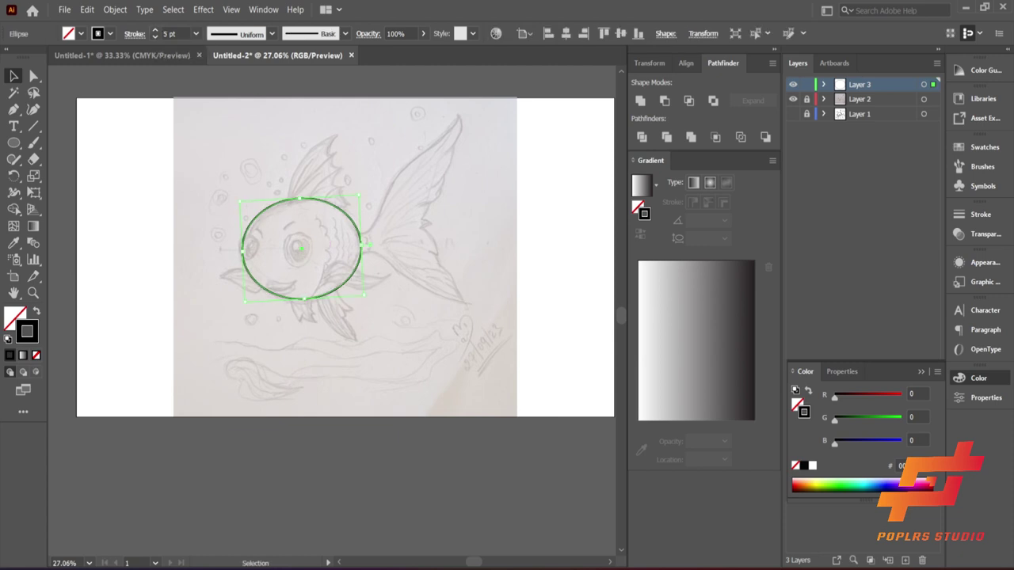
{"action": "key", "text": "ctrl+shift+a"}
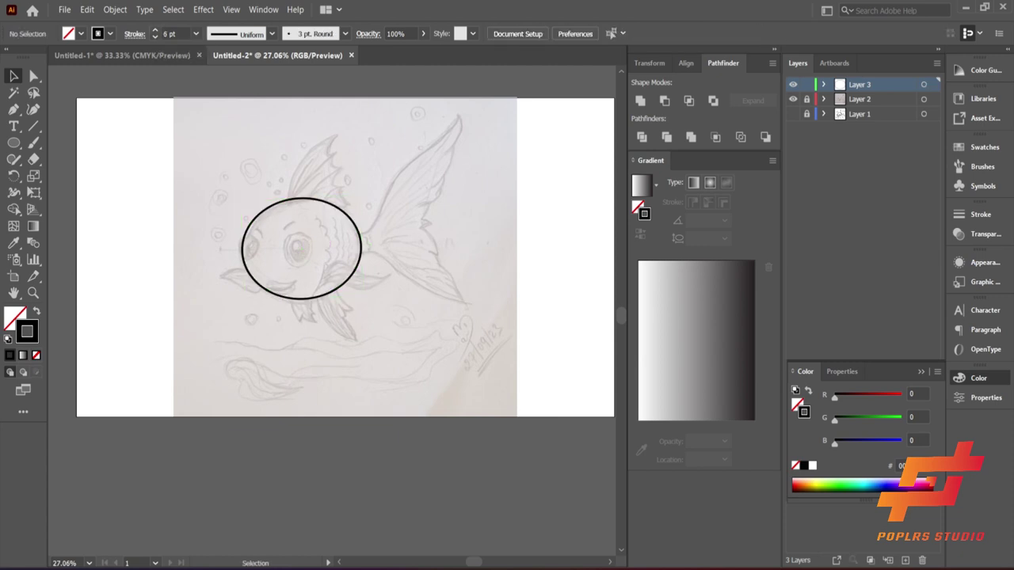
{"action": "double_click", "coordinate": [839, 99]}
{"action": "left_click", "coordinate": [554, 319]}
{"action": "left_click", "coordinate": [518, 351]}
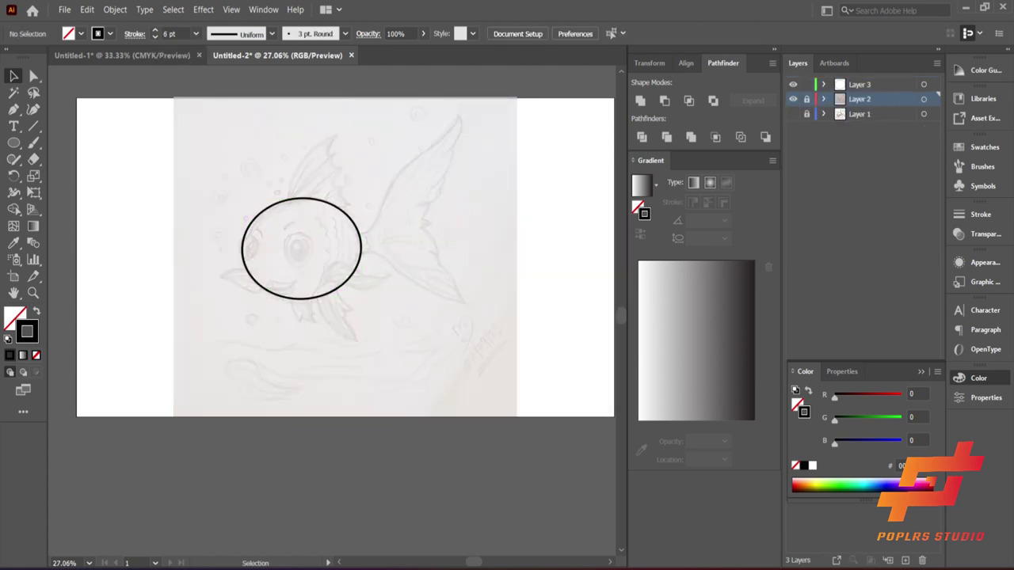
{"action": "left_click", "coordinate": [859, 84]}
Trace the zigzag top fin with the Pen tool, starting from the circle's top
{"action": "left_click", "coordinate": [301, 198]}
{"action": "key", "text": "ctrl+plus"}
{"action": "key", "text": "ctrl+plus"}
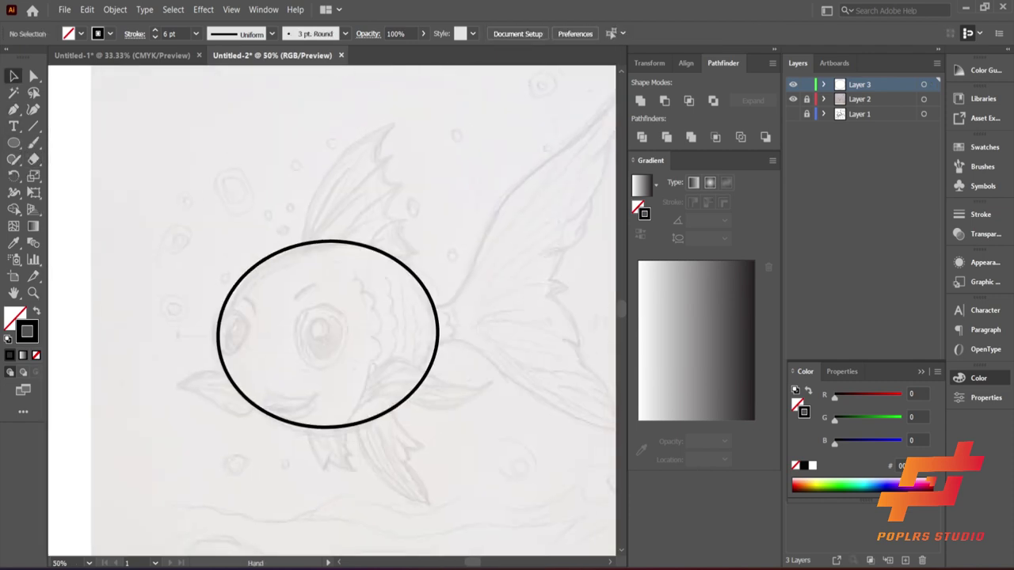
{"action": "left_click", "coordinate": [291, 234]}
{"action": "left_click", "coordinate": [377, 149]}
{"action": "left_click", "coordinate": [366, 187]}
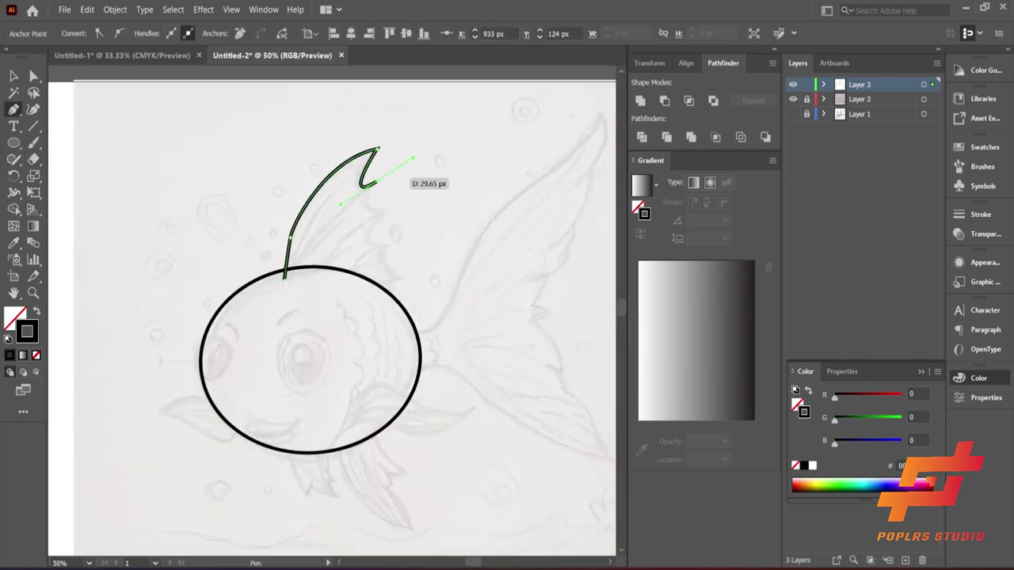
{"action": "left_click", "coordinate": [369, 210]}
{"action": "left_click", "coordinate": [385, 208]}
{"action": "left_click", "coordinate": [386, 246]}
{"action": "left_click", "coordinate": [404, 281]}
{"action": "left_click", "coordinate": [283, 279]}
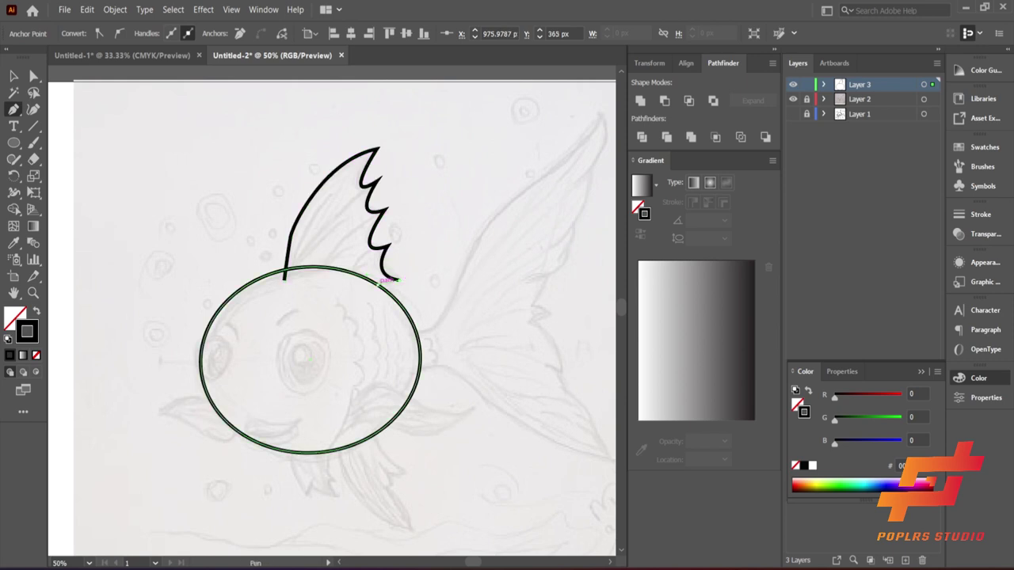
{"action": "key", "text": "v"}
Merge the fin's overlap sliver into the body circle with Shape Builder
{"action": "key", "text": "ctrl+shift+a"}
{"action": "key", "text": "shift+m"}
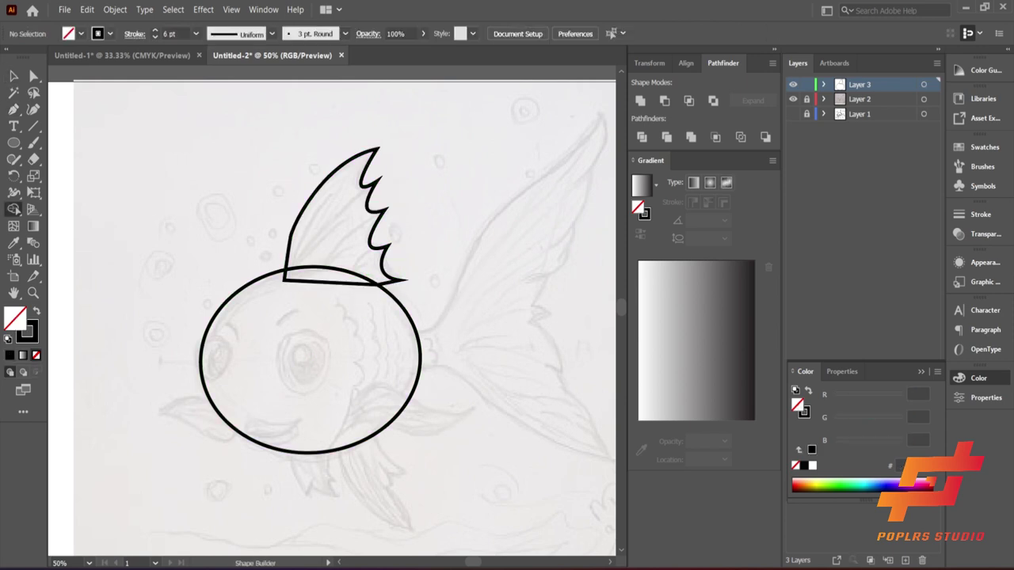
{"action": "key", "text": "ctrl+a"}
{"action": "left_click_drag", "start_coordinate": [316, 357], "coordinate": [332, 274]}
{"action": "key", "text": "a"}
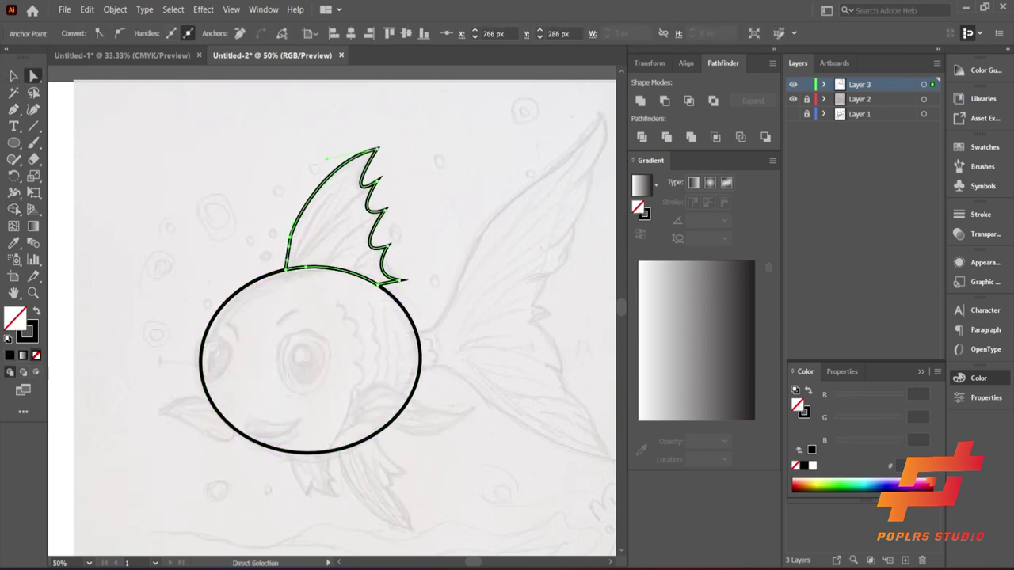
{"action": "left_click", "coordinate": [311, 236]}
{"action": "left_click", "coordinate": [296, 237]}
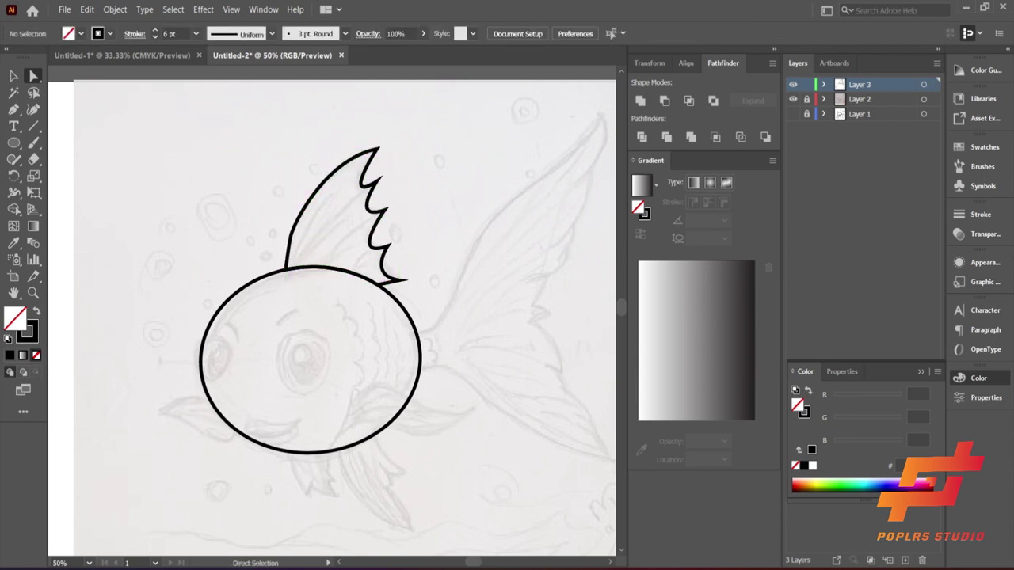
Start the tail path at the body's right edge, undoing the misplaced tip points
{"action": "key", "text": "p"}
{"action": "left_click_drag", "start_coordinate": [475, 317], "coordinate": [440, 320]}
{"action": "left_click", "coordinate": [373, 335]}
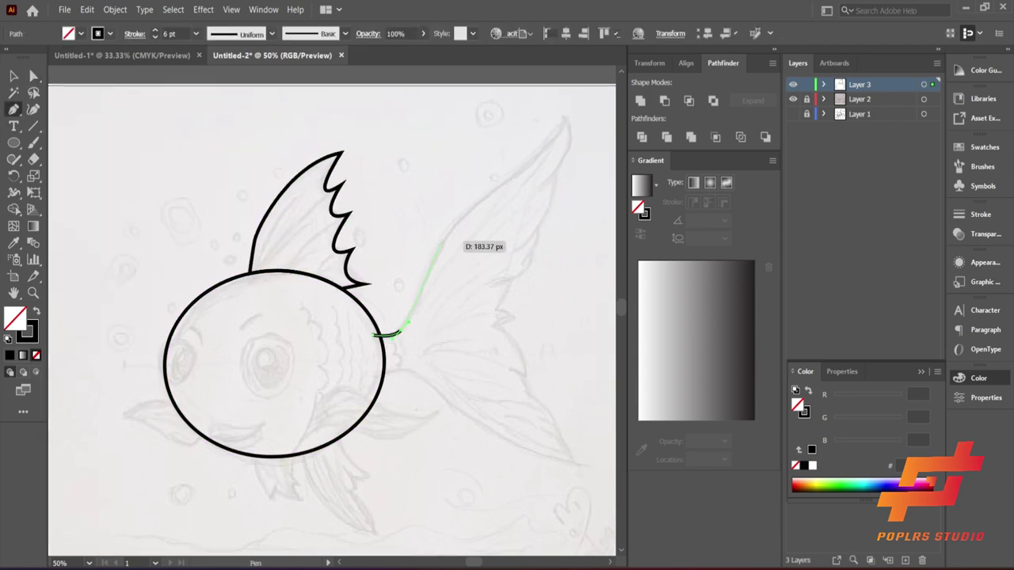
{"action": "left_click", "coordinate": [443, 238]}
{"action": "left_click", "coordinate": [564, 117]}
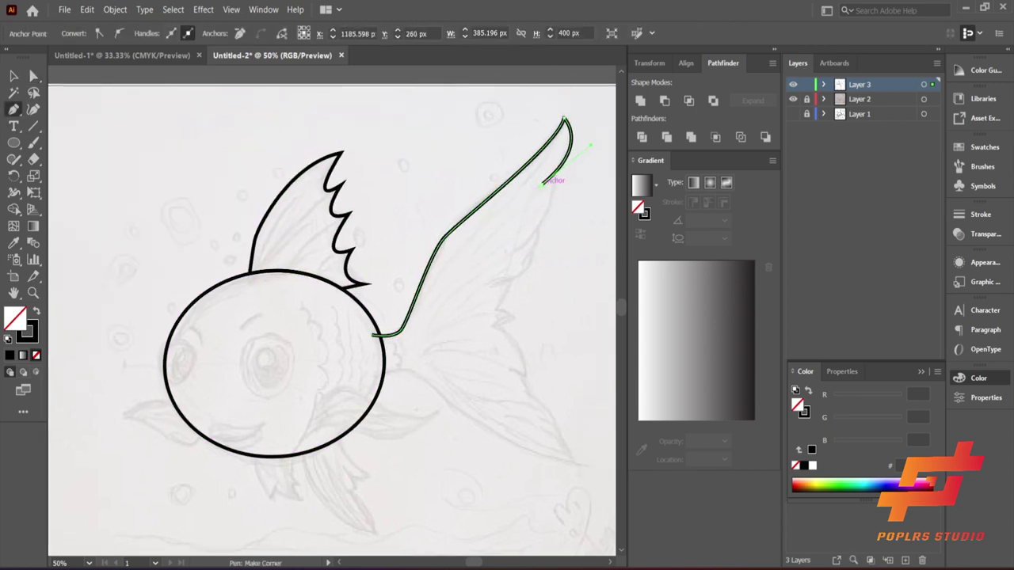
{"action": "left_click_drag", "start_coordinate": [541, 184], "coordinate": [590, 145]}
{"action": "key", "text": "ctrl+z"}
{"action": "key", "text": "ctrl+z"}
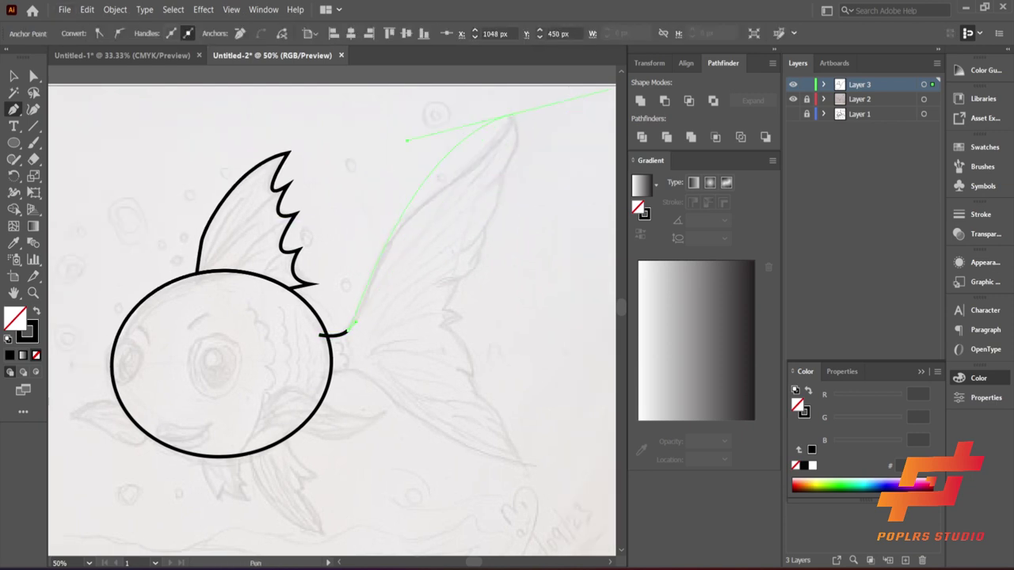
{"action": "scroll", "coordinate": [475, 166], "scroll_direction": "right", "scroll_amount": 3}
{"action": "key", "text": "ctrl+z"}
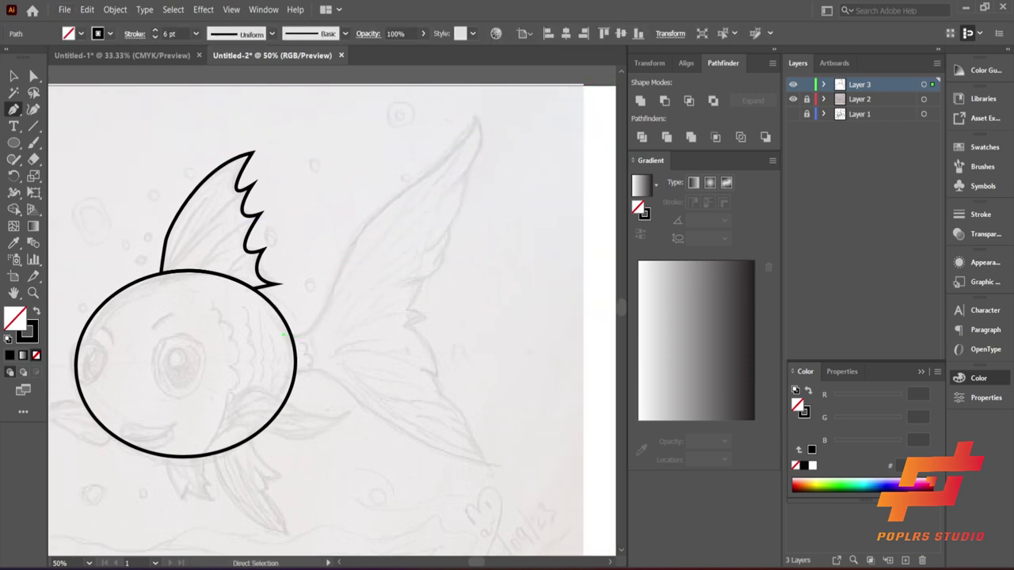
Trace the tail's upper edge up to the upper tip and curve back down
{"action": "left_click", "coordinate": [400, 195]}
{"action": "left_click", "coordinate": [472, 114]}
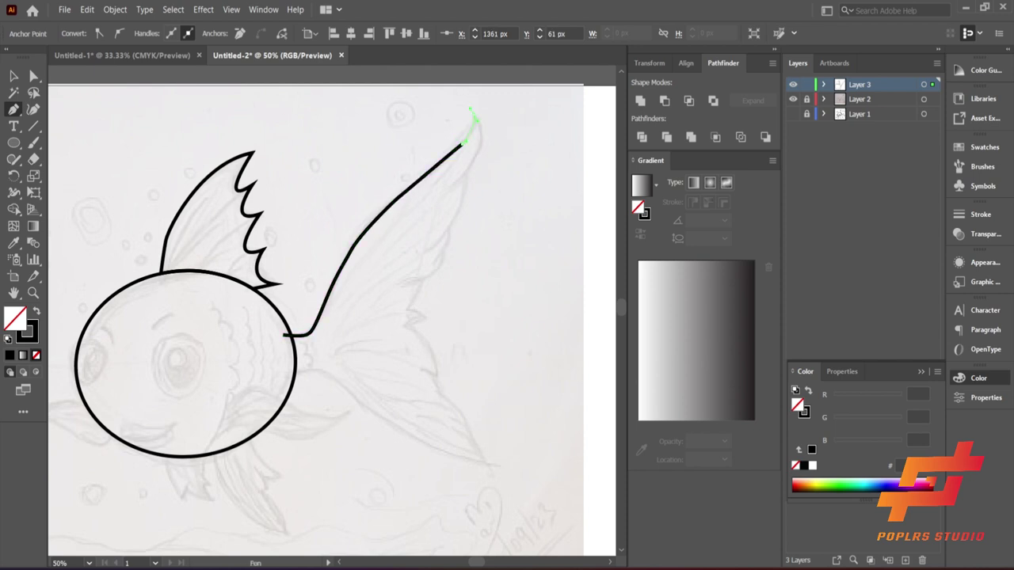
{"action": "left_click", "coordinate": [455, 181]}
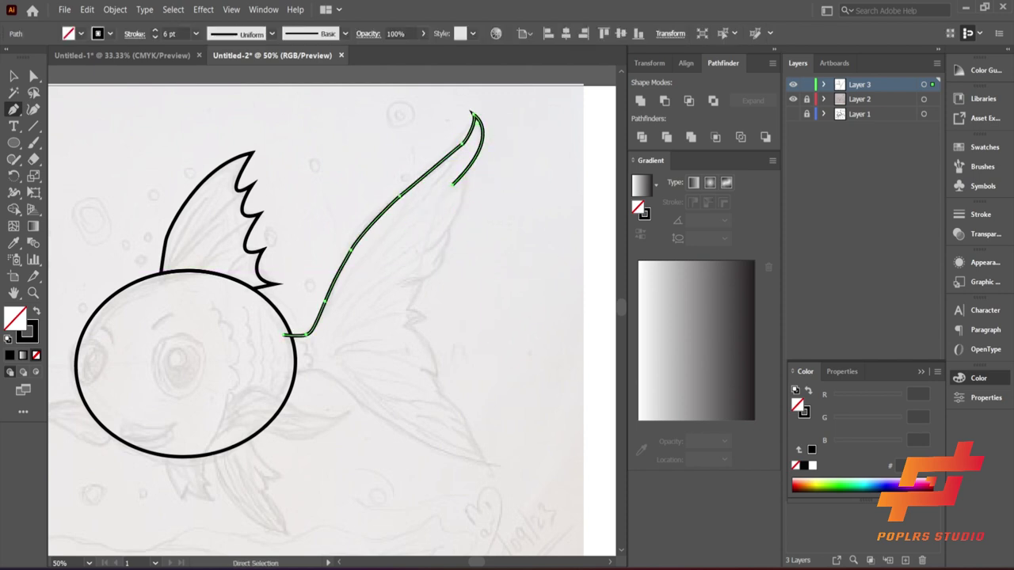
{"action": "left_click_drag", "start_coordinate": [454, 183], "coordinate": [435, 246]}
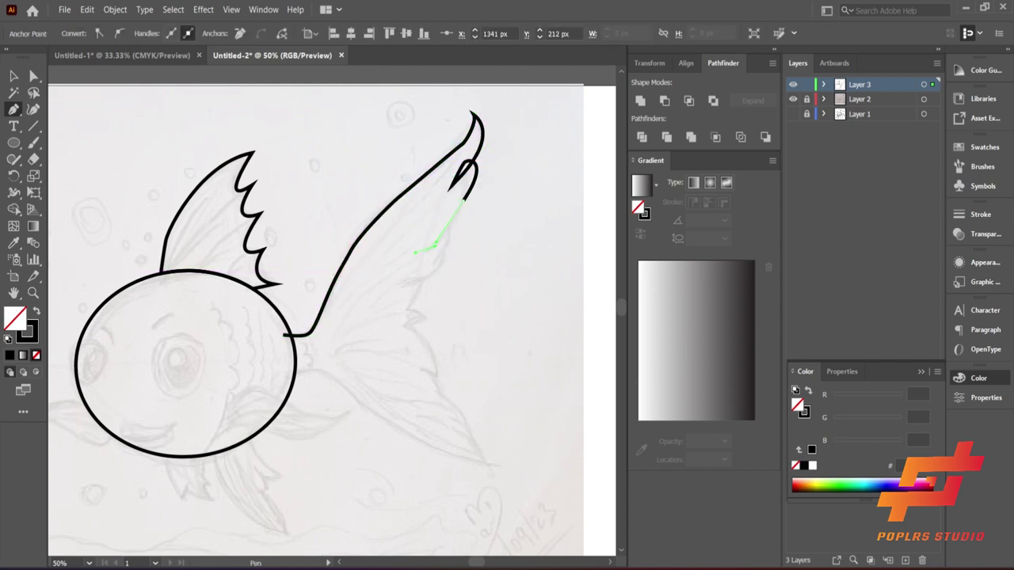
{"action": "left_click", "coordinate": [422, 253]}
{"action": "key", "text": "ctrl+z"}
{"action": "key", "text": "ctrl+z"}
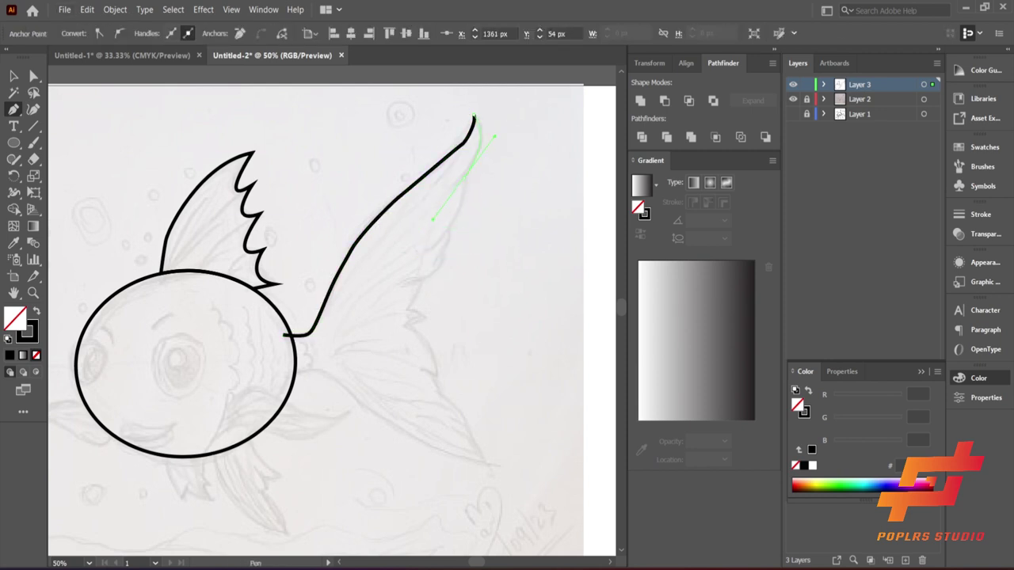
Add notch points along the tail's inner edge, deleting a stray V-shaped path
{"action": "left_click_drag", "start_coordinate": [443, 252], "coordinate": [432, 274]}
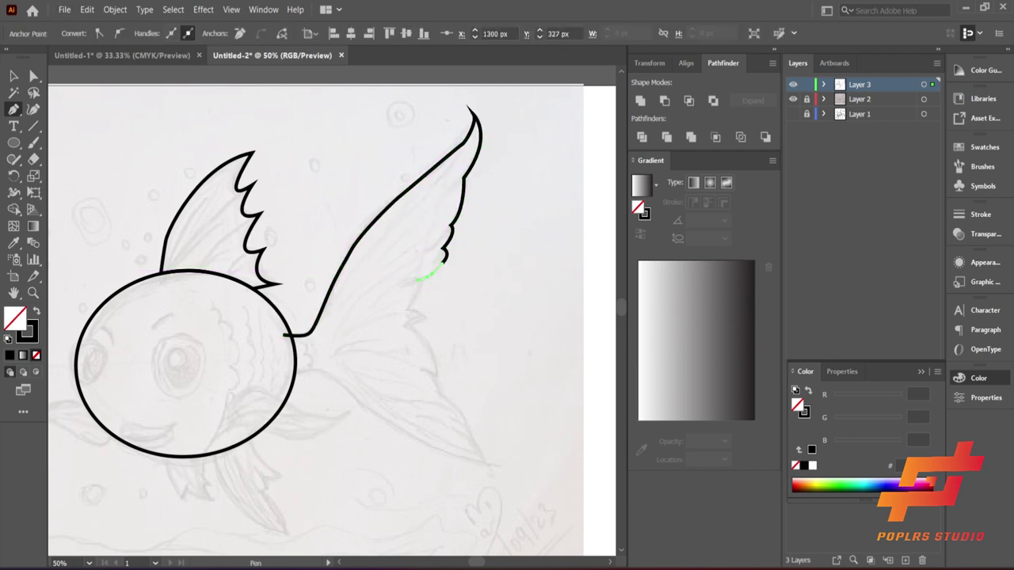
{"action": "left_click", "coordinate": [405, 307]}
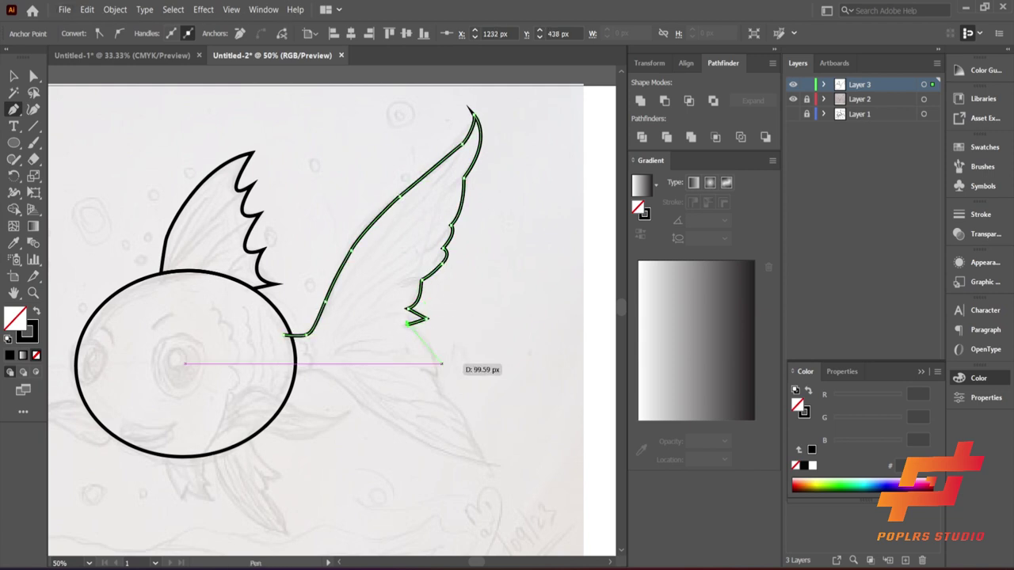
{"action": "left_click", "coordinate": [405, 324]}
{"action": "left_click_drag", "start_coordinate": [436, 373], "coordinate": [440, 393]}
{"action": "left_click", "coordinate": [463, 418]}
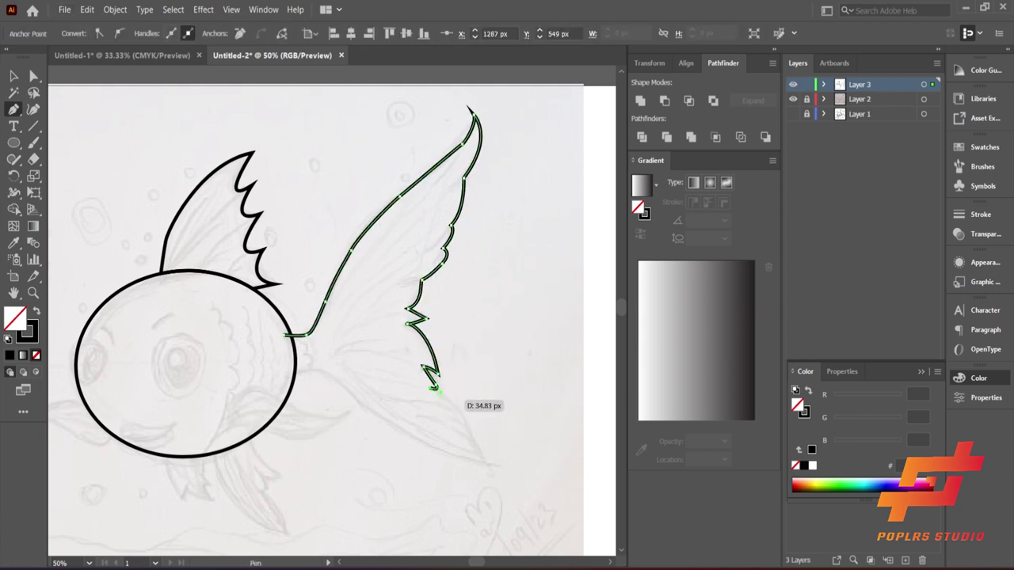
{"action": "left_click", "coordinate": [467, 453]}
{"action": "key", "text": "Delete"}
Finish the lower tail tip and edge, close the path at the body, and select it
{"action": "left_click_drag", "start_coordinate": [436, 383], "coordinate": [440, 394]}
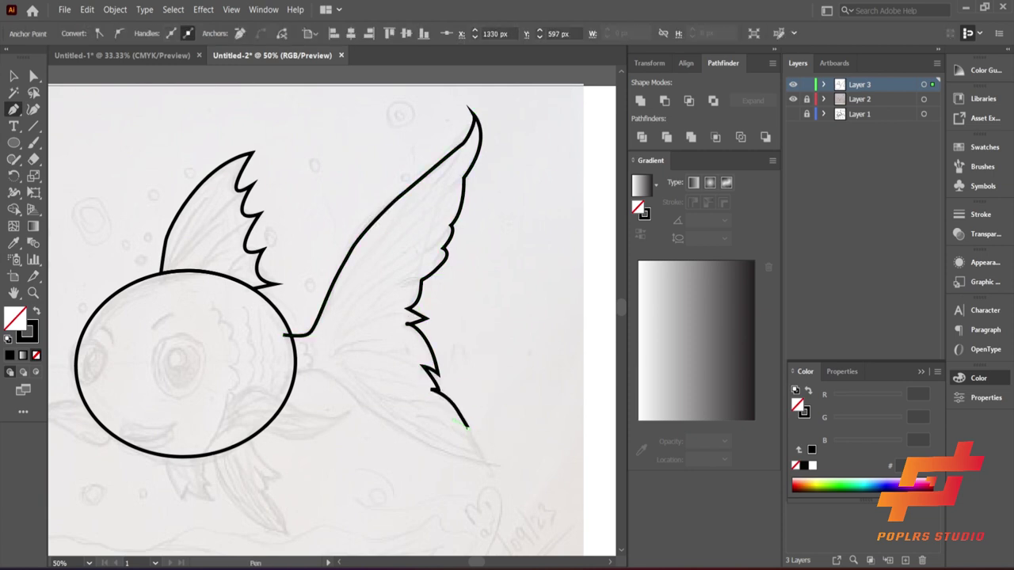
{"action": "left_click", "coordinate": [456, 413]}
{"action": "left_click_drag", "start_coordinate": [472, 440], "coordinate": [486, 470]}
{"action": "left_click_drag", "start_coordinate": [346, 388], "coordinate": [360, 396]}
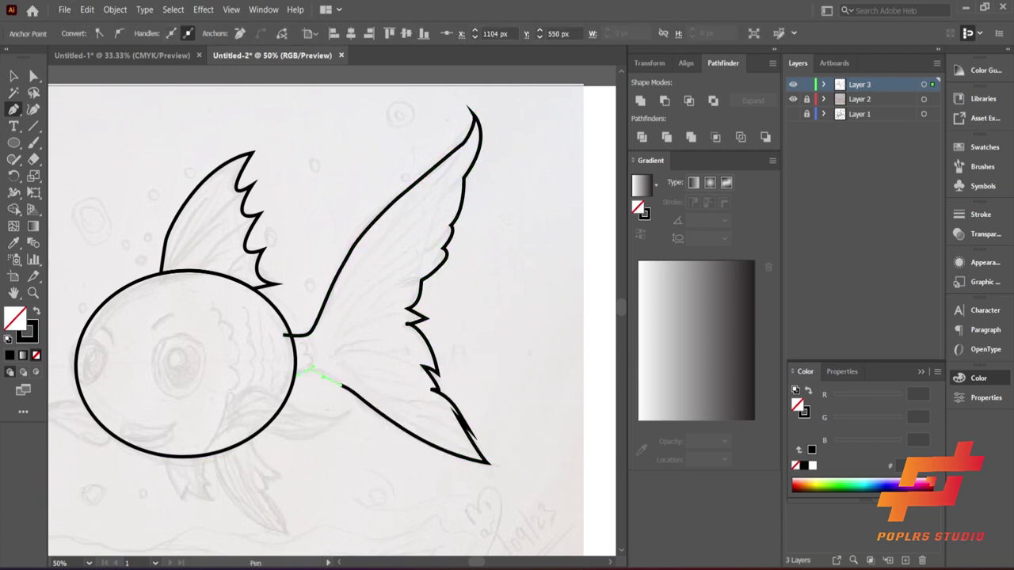
{"action": "left_click_drag", "start_coordinate": [298, 370], "coordinate": [273, 380]}
{"action": "left_click", "coordinate": [282, 336]}
{"action": "key", "text": "v"}
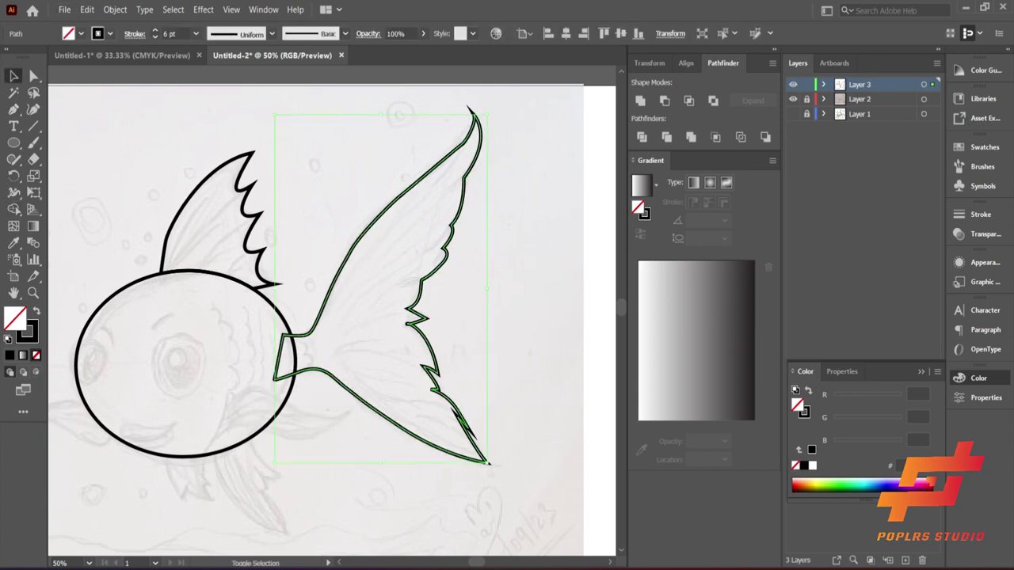
{"action": "left_click", "coordinate": [377, 201]}
{"action": "key", "text": "ctrl+a"}
Draw the small zigzag fin below the body
{"action": "left_click", "coordinate": [13, 109]}
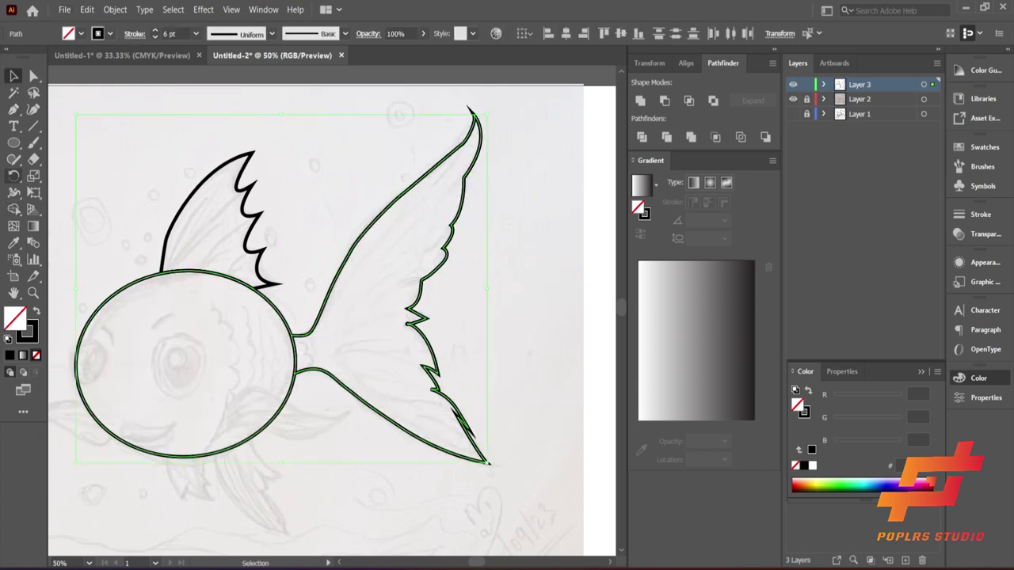
{"action": "scroll", "coordinate": [333, 309], "scroll_direction": "down", "scroll_amount": 1}
{"action": "left_click", "coordinate": [170, 396]}
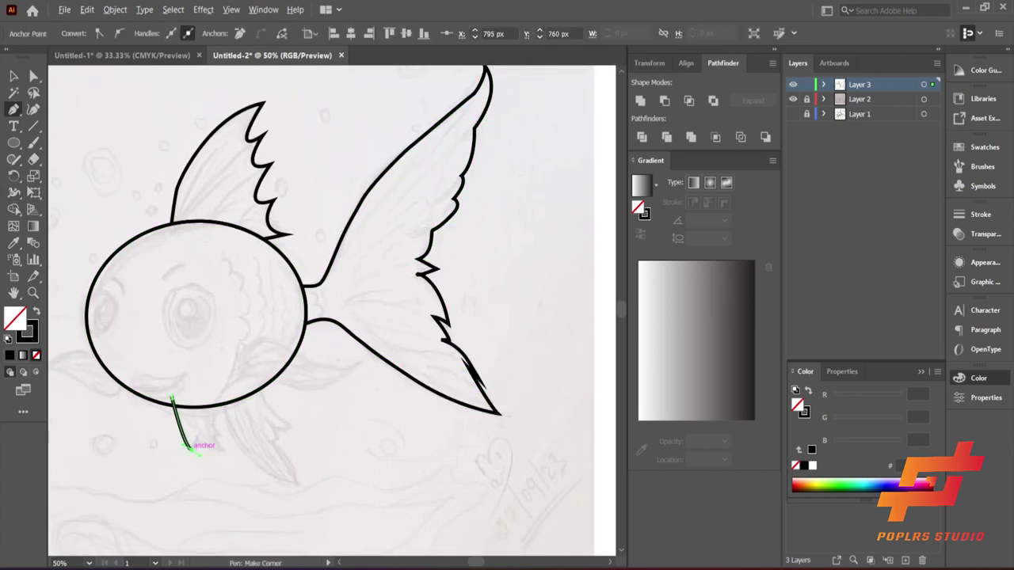
{"action": "left_click", "coordinate": [188, 449]}
{"action": "left_click", "coordinate": [195, 439]}
{"action": "left_click_drag", "start_coordinate": [223, 437], "coordinate": [219, 383]}
{"action": "left_click", "coordinate": [171, 396]}
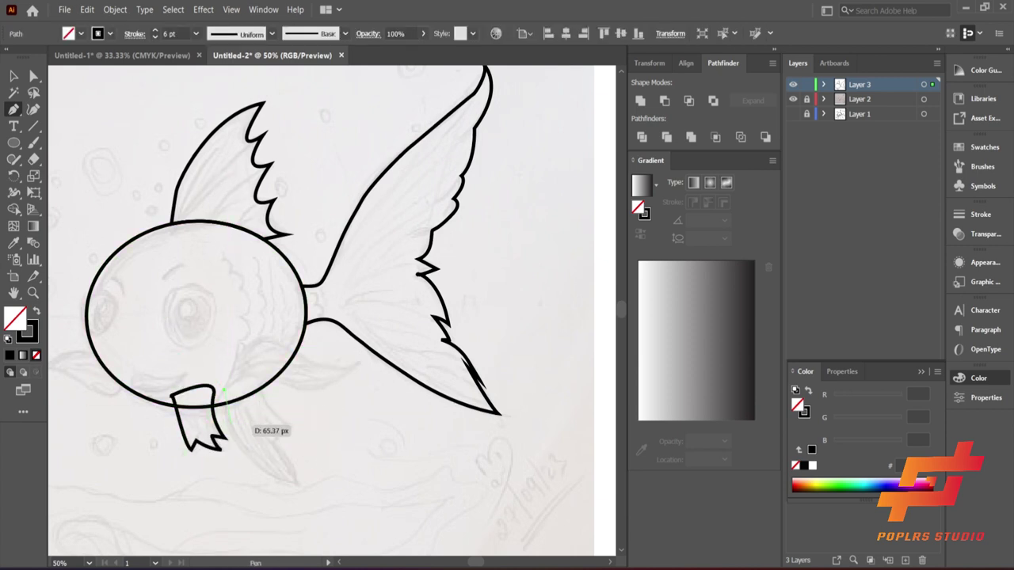
Draw a second lower fin and merge both lower fins into the body
{"action": "left_click", "coordinate": [224, 393]}
{"action": "left_click_drag", "start_coordinate": [297, 483], "coordinate": [291, 361]}
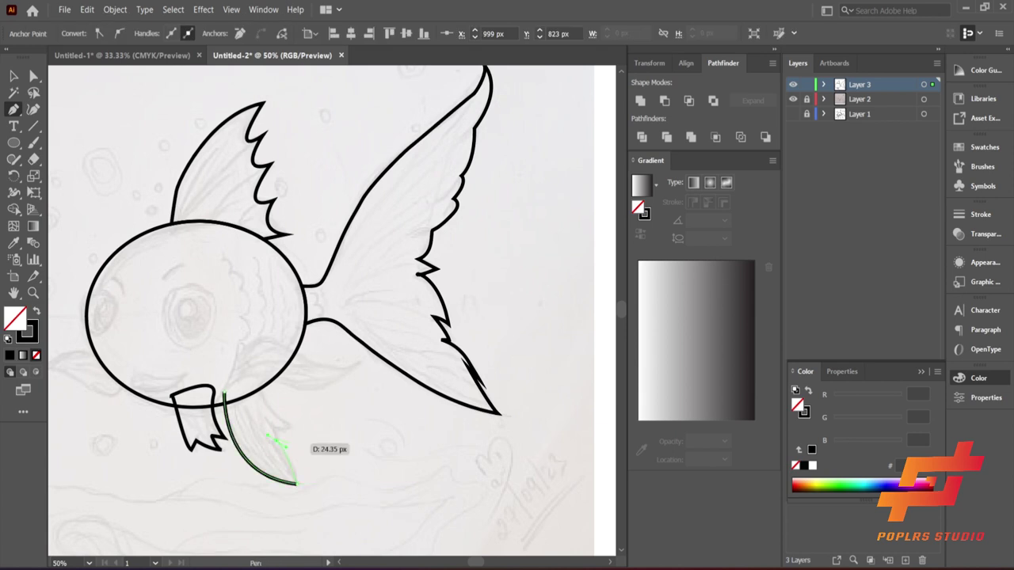
{"action": "left_click", "coordinate": [276, 428]}
{"action": "left_click", "coordinate": [250, 358]}
{"action": "left_click", "coordinate": [225, 393]}
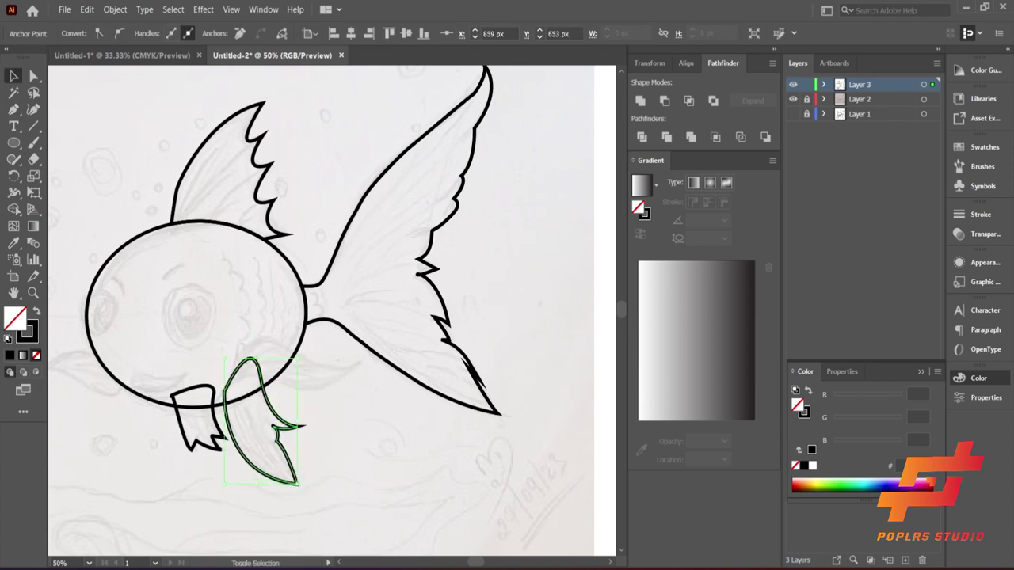
{"action": "key", "text": "shift+m"}
{"action": "left_click_drag", "start_coordinate": [269, 428], "coordinate": [198, 316]}
Draw the leaf-shaped lower fin along the body's bottom edge
{"action": "key", "text": "v"}
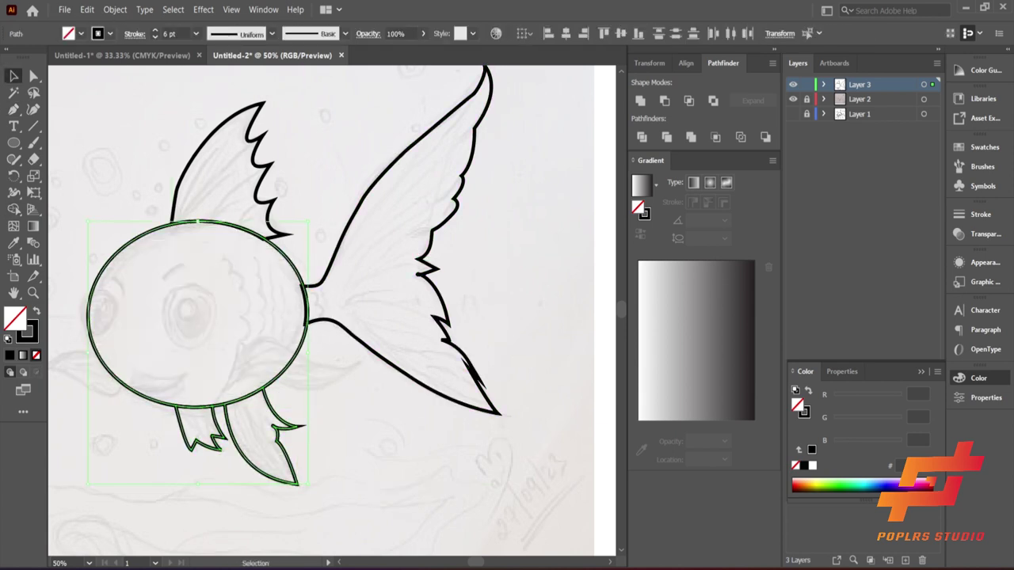
{"action": "left_click_drag", "start_coordinate": [317, 443], "coordinate": [221, 198]}
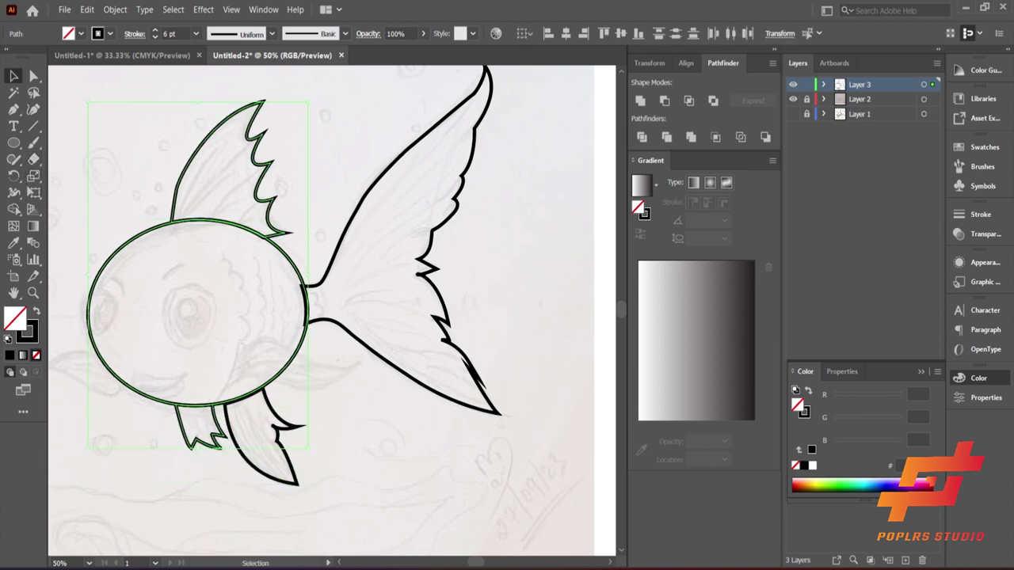
{"action": "key", "text": "a"}
{"action": "key", "text": "v"}
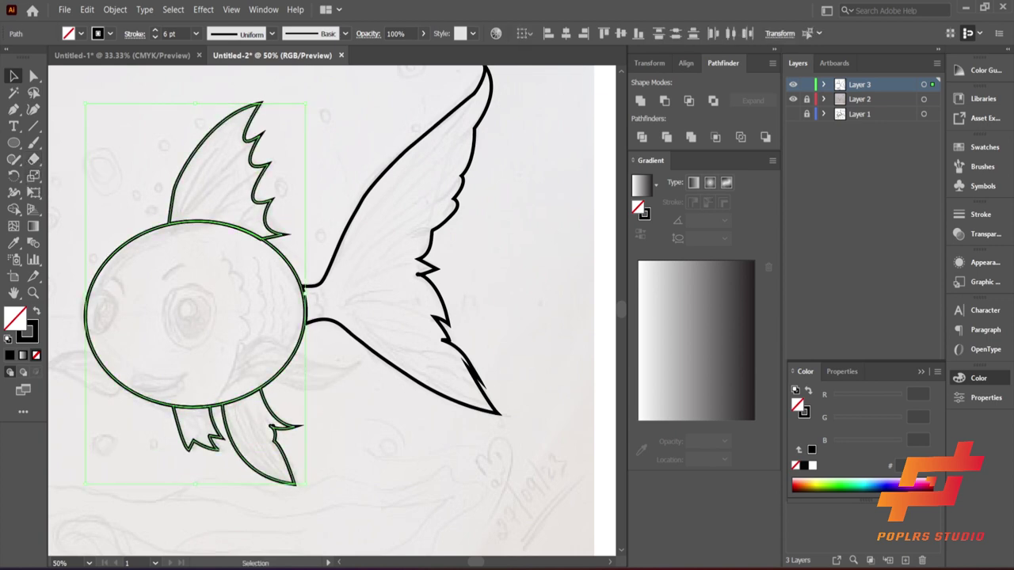
{"action": "key", "text": "ctrl+shift+a"}
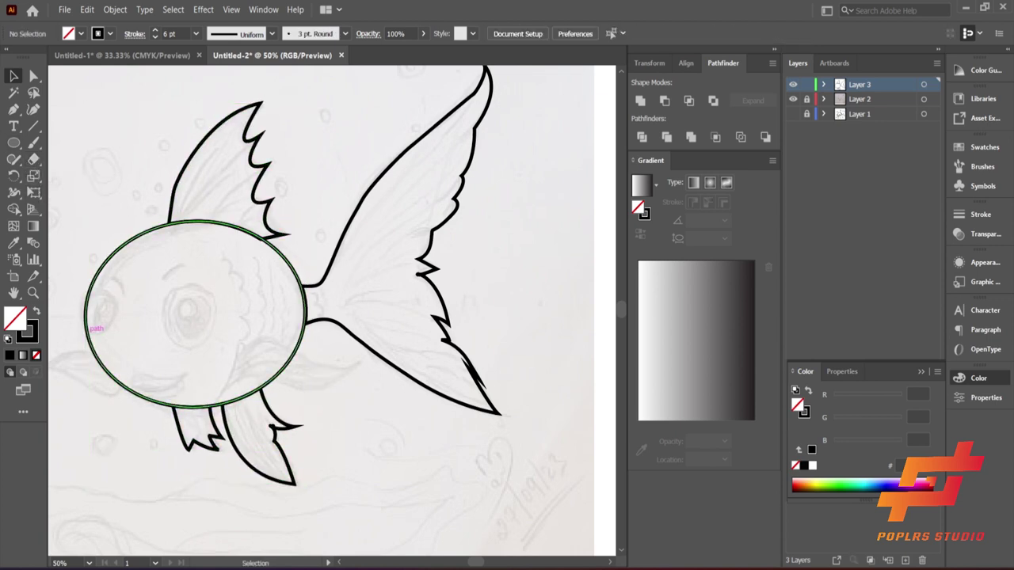
{"action": "key", "text": "p"}
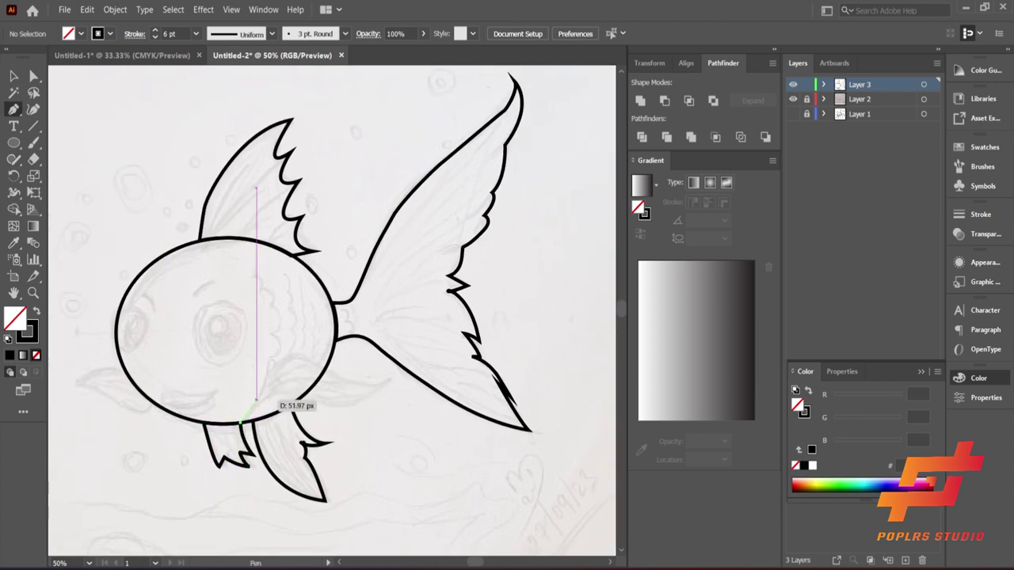
{"action": "left_click_drag", "start_coordinate": [267, 401], "coordinate": [294, 395]}
{"action": "left_click_drag", "start_coordinate": [392, 379], "coordinate": [399, 374]}
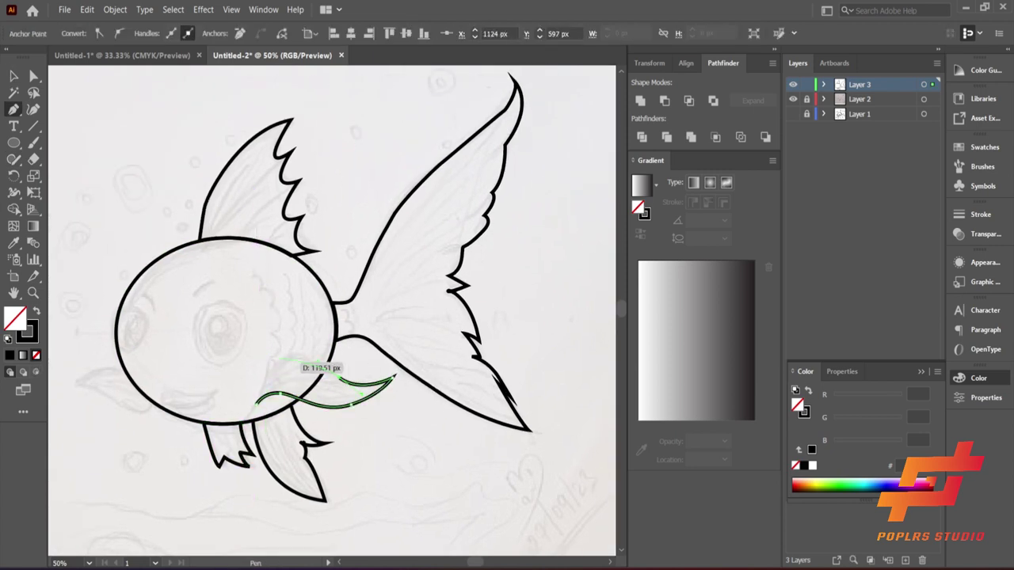
{"action": "mouse_move", "coordinate": [277, 394]}
{"action": "left_mouse_down"}
{"action": "mouse_move", "coordinate": [266, 396]}
{"action": "mouse_move", "coordinate": [262, 421]}
{"action": "left_mouse_up"}
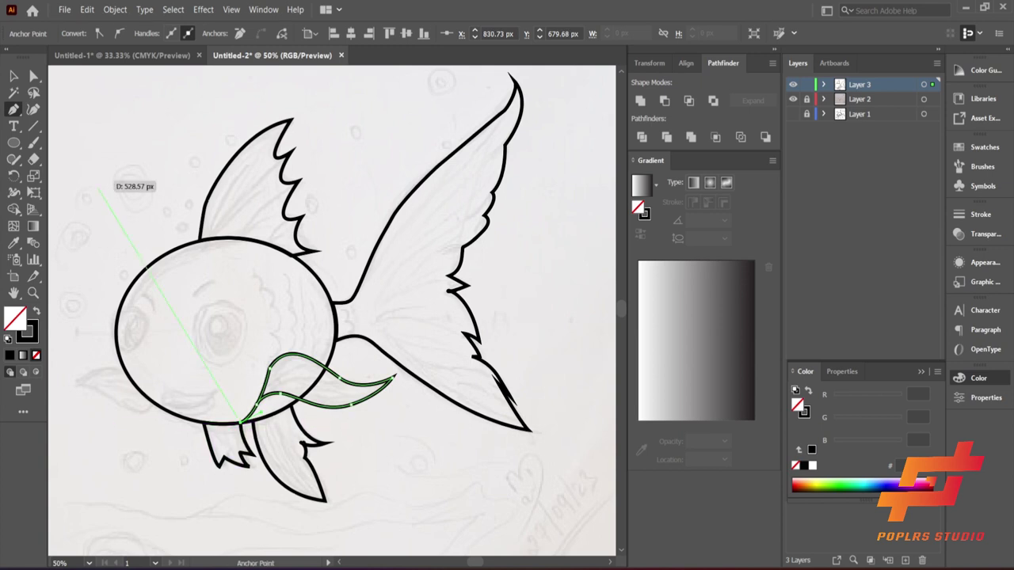
{"action": "key", "text": "v"}
{"action": "key", "text": "ctrl+shift+a"}
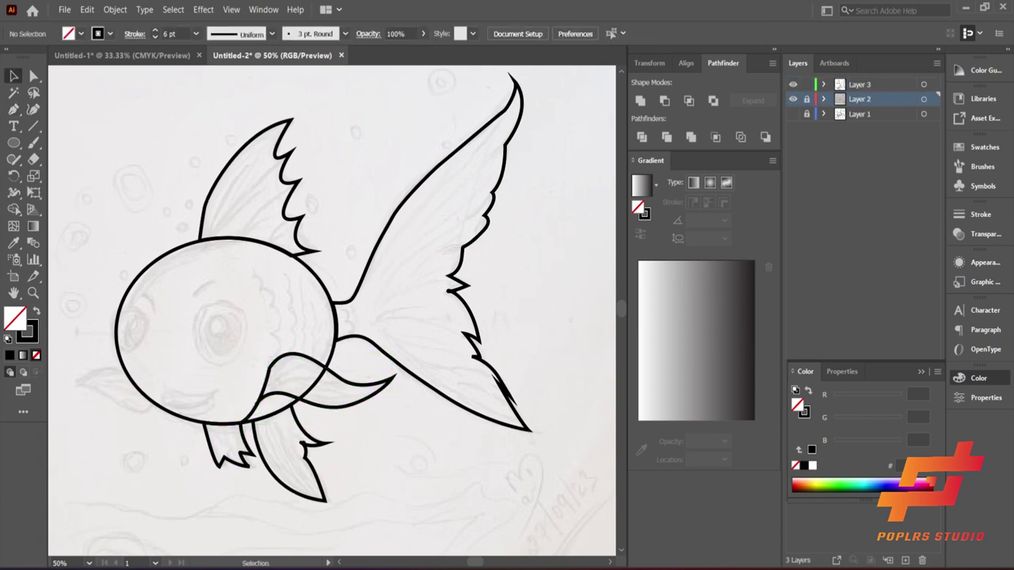
Draw the left side fin at the body's edge and select it with the body
{"action": "left_click", "coordinate": [13, 110]}
{"action": "left_click_drag", "start_coordinate": [127, 375], "coordinate": [110, 375]}
{"action": "scroll", "coordinate": [110, 374], "scroll_direction": "left", "scroll_amount": 3}
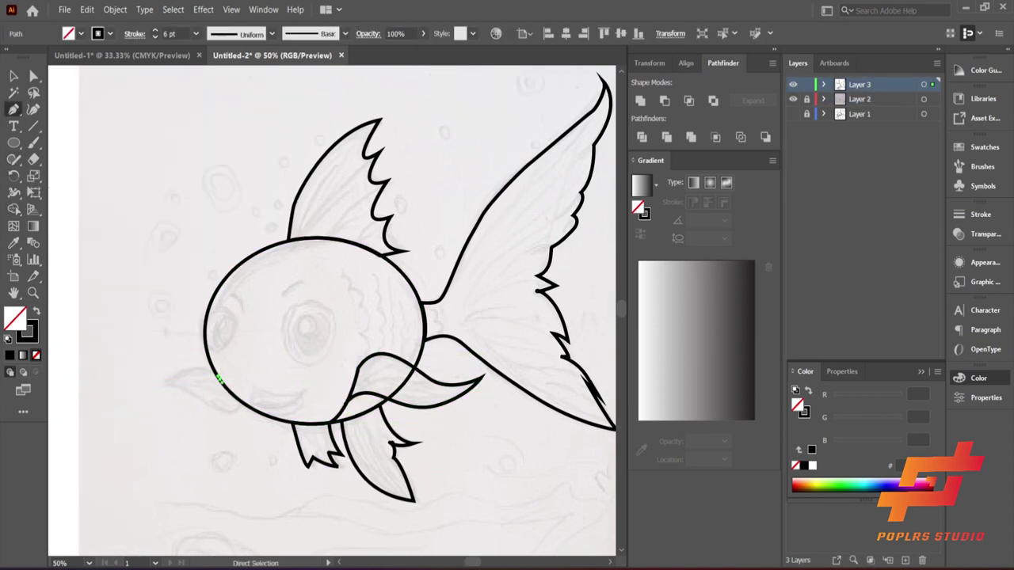
{"action": "left_click", "coordinate": [242, 406]}
{"action": "key", "text": "v"}
{"action": "left_click_drag", "start_coordinate": [158, 178], "coordinate": [272, 407]}
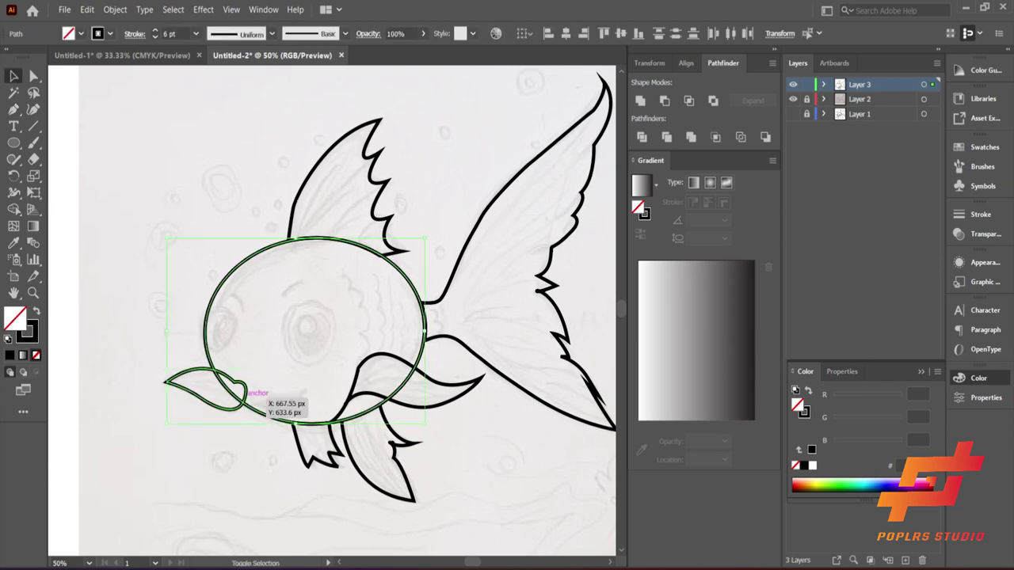
{"action": "key", "text": "shift+m"}
{"action": "key", "text": "v"}
Merge the top fin, body and tail into one outline with Shape Builder
{"action": "scroll", "coordinate": [332, 308], "scroll_direction": "right", "scroll_amount": 2}
{"action": "left_click", "coordinate": [249, 230]}
{"action": "left_click", "coordinate": [164, 332]}
{"action": "left_click", "coordinate": [576, 435], "text": "shift"}
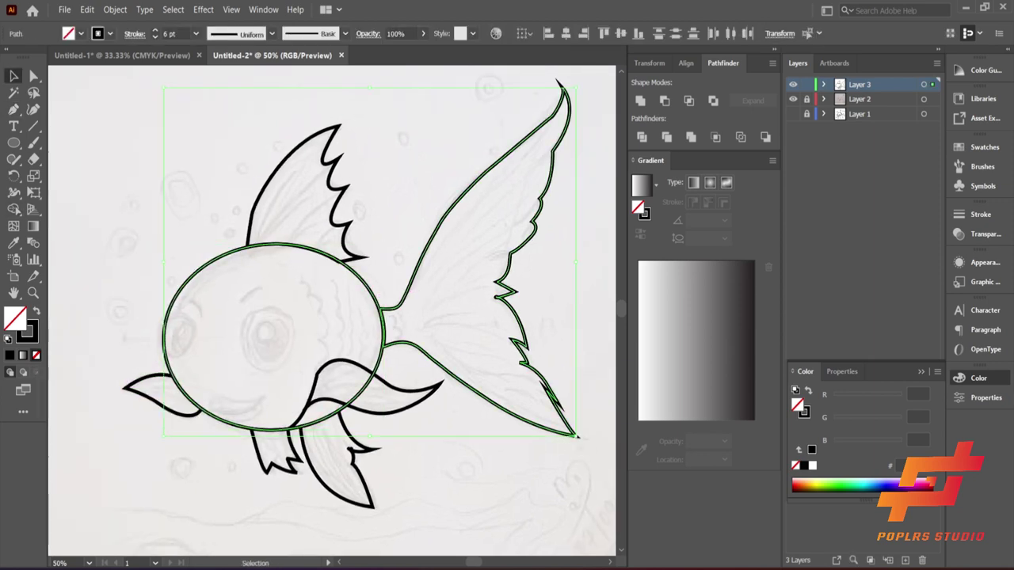
{"action": "key", "text": "shift+m"}
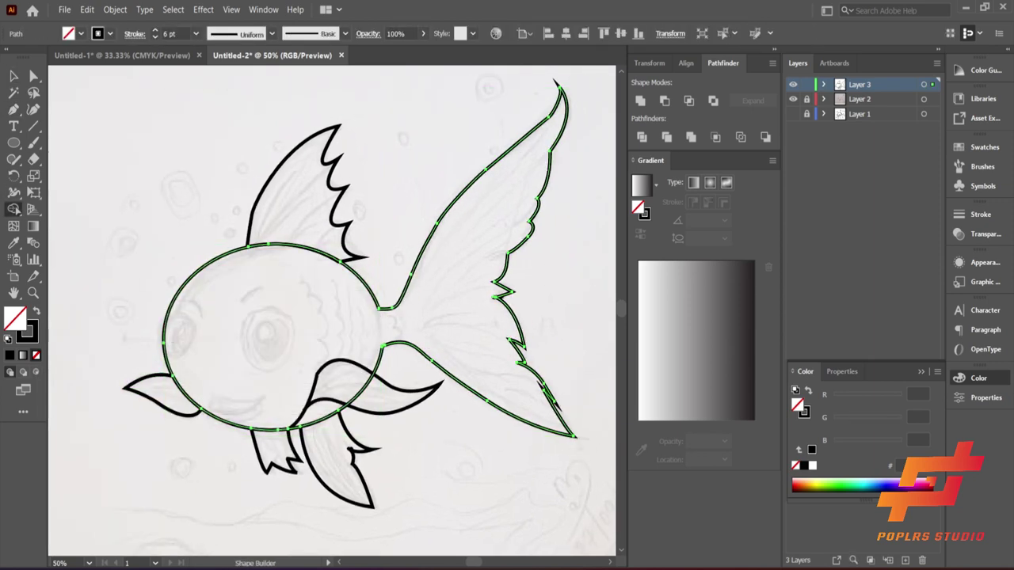
{"action": "key", "text": "v"}
{"action": "key", "text": "ctrl+shift+a"}
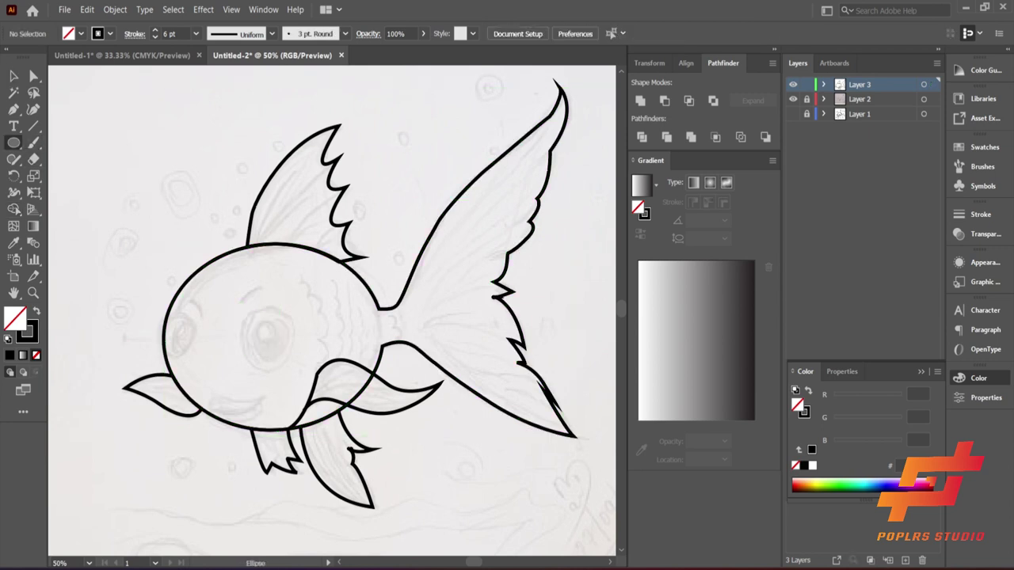
Outline the main eye and the small far-left eye with ellipses
{"action": "left_click_drag", "start_coordinate": [243, 311], "coordinate": [291, 370]}
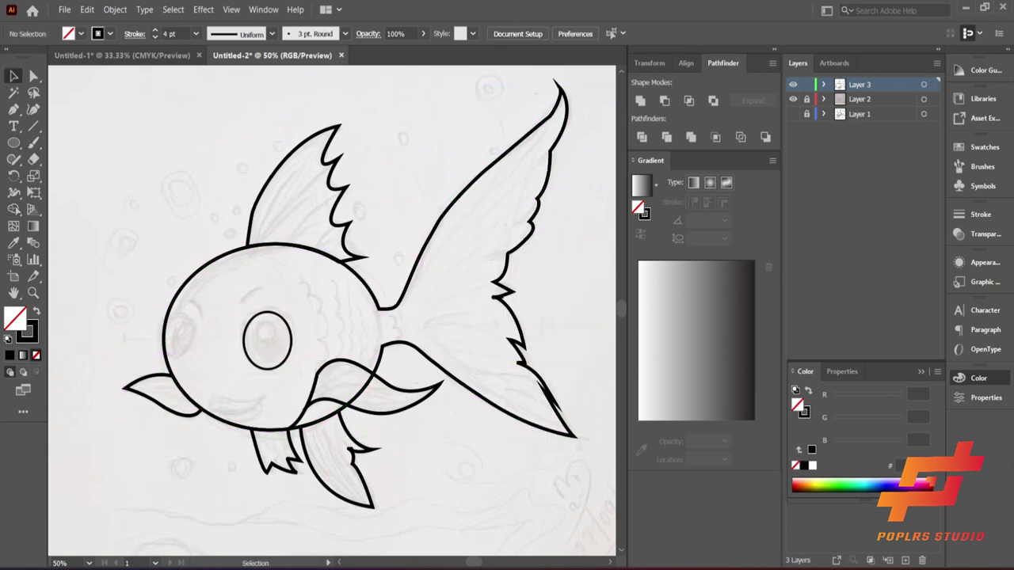
{"action": "key", "text": "v"}
{"action": "double_click", "coordinate": [887, 99]}
{"action": "key", "text": "Return"}
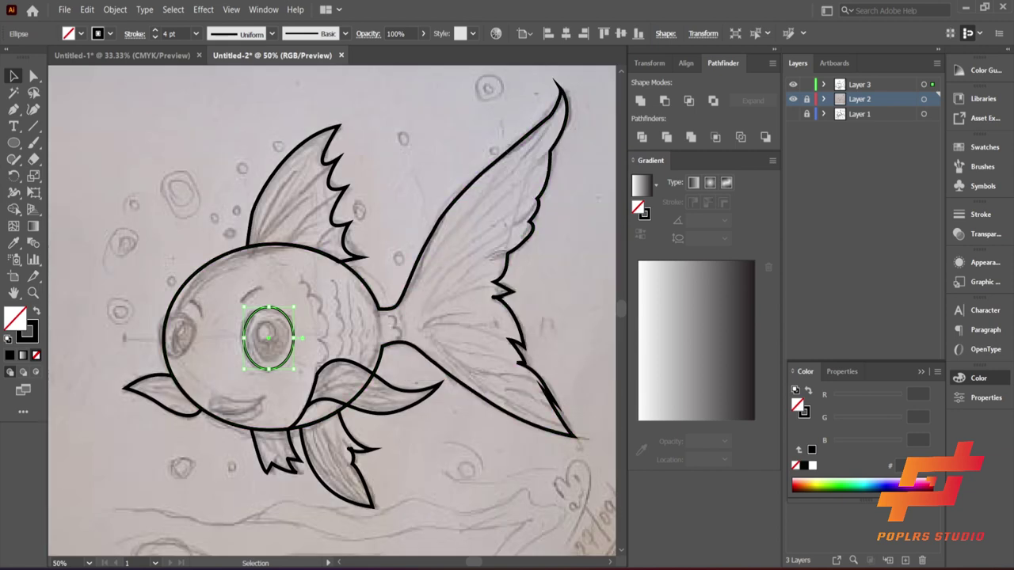
{"action": "double_click", "coordinate": [887, 99]}
{"action": "key", "text": "Return"}
{"action": "key", "text": "l"}
{"action": "left_click", "coordinate": [871, 84]}
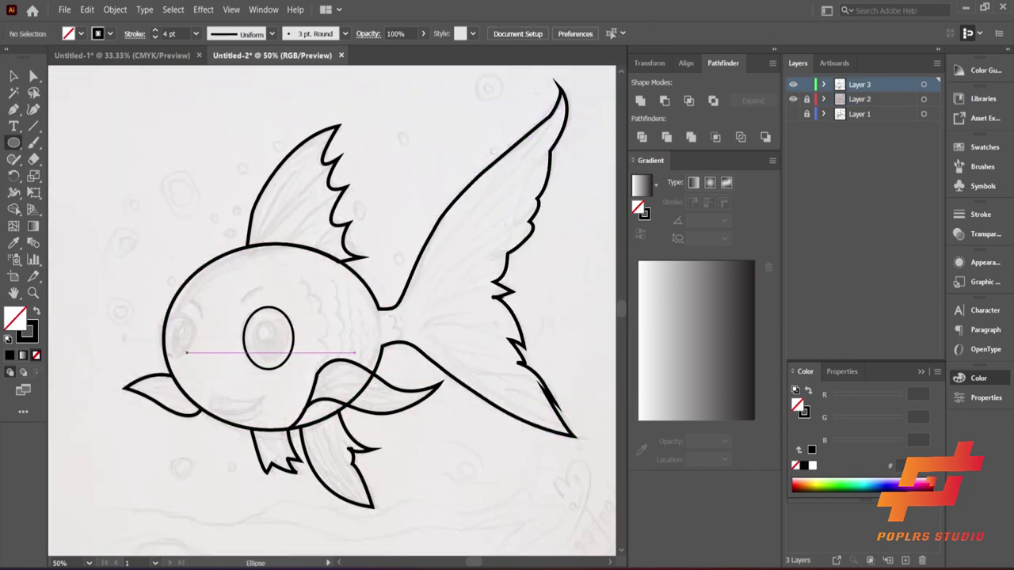
{"action": "mouse_move", "coordinate": [160, 303]}
{"action": "left_mouse_down"}
{"action": "mouse_move", "coordinate": [194, 354]}
{"action": "mouse_move", "coordinate": [196, 331]}
{"action": "left_mouse_up"}
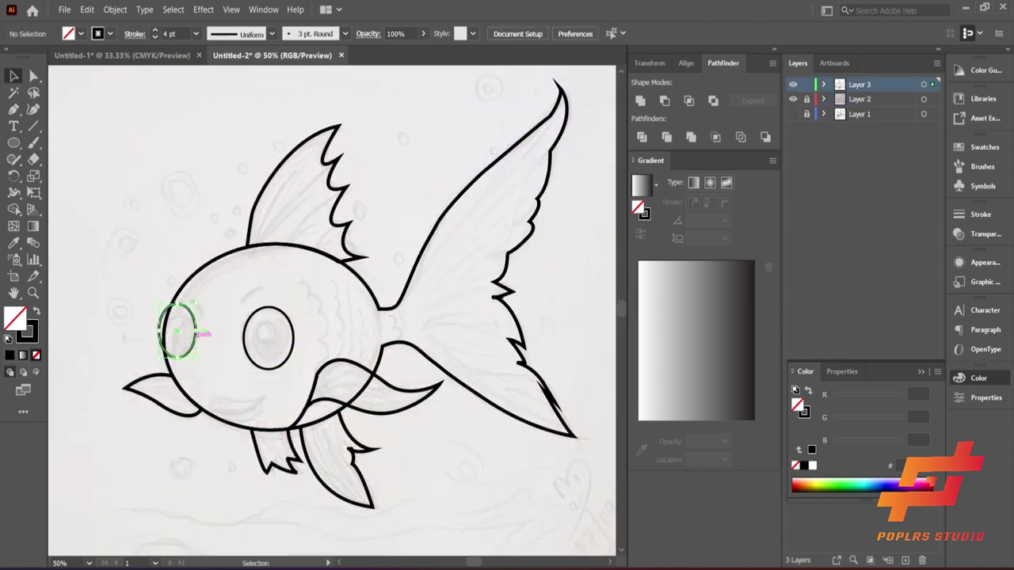
{"action": "left_click", "coordinate": [246, 245]}
Paint a test brush stroke, check the brush options, and lock Layer 1
{"action": "double_click", "coordinate": [859, 99]}
{"action": "left_click", "coordinate": [494, 318]}
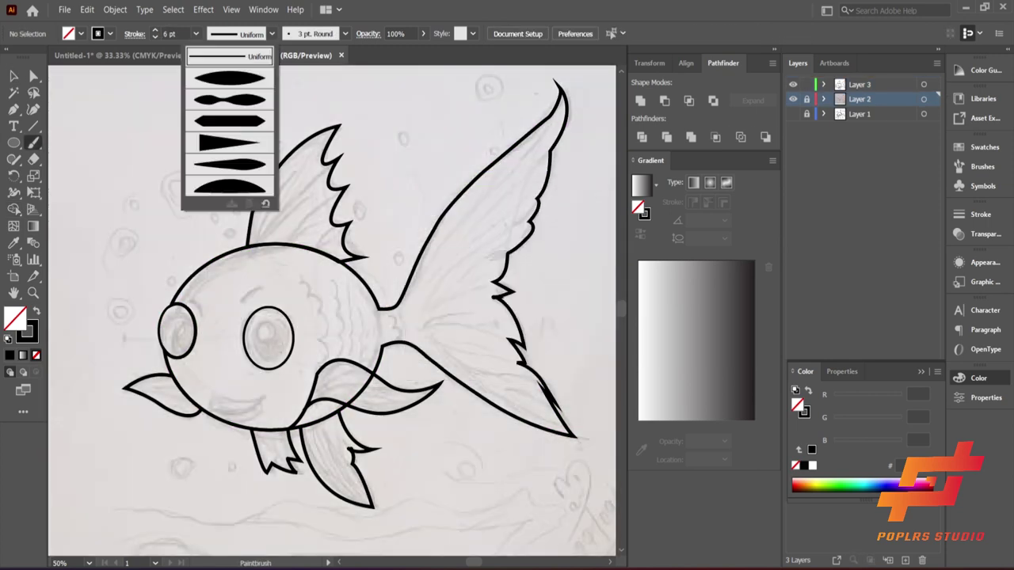
{"action": "left_click", "coordinate": [859, 84]}
{"action": "left_click_drag", "start_coordinate": [197, 146], "coordinate": [236, 120]}
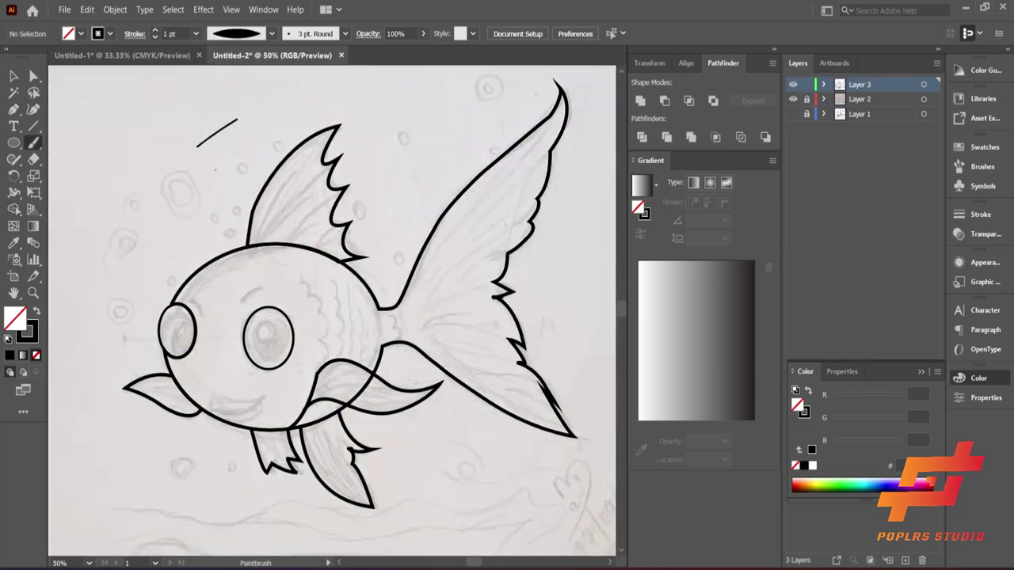
{"action": "double_click", "coordinate": [33, 143]}
{"action": "left_click", "coordinate": [516, 371]}
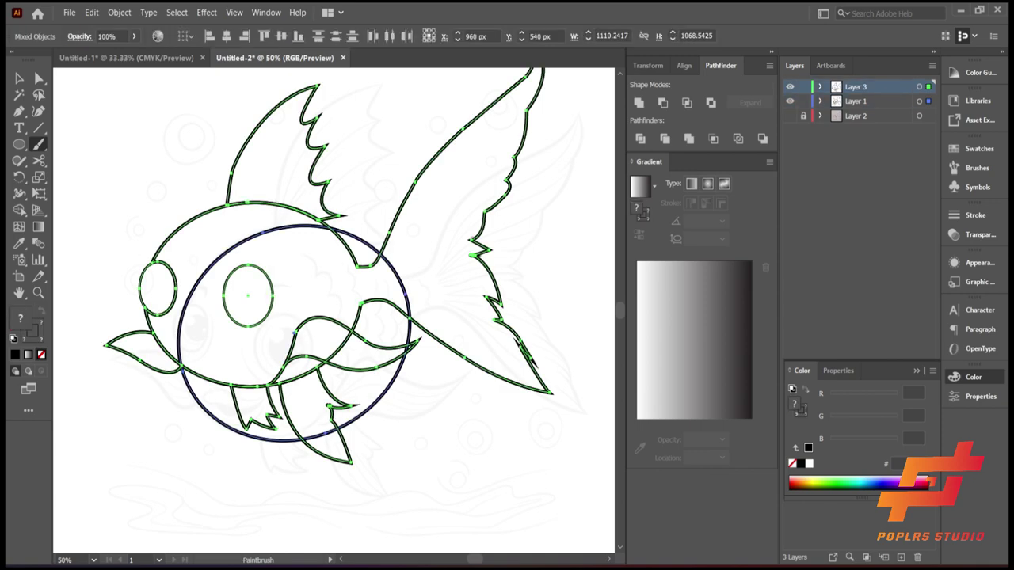
{"action": "left_click", "coordinate": [803, 101]}
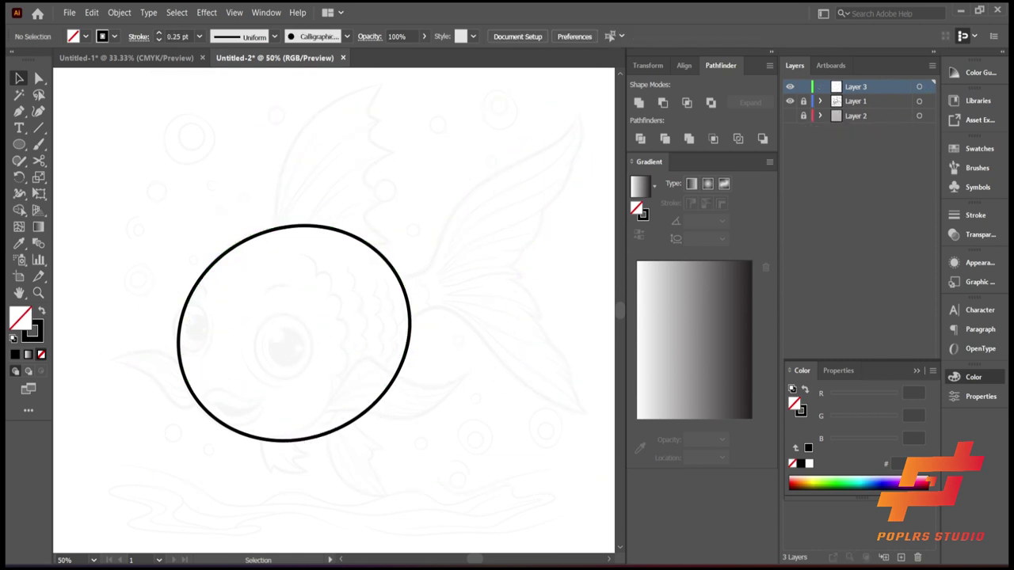
Set the calligraphic brush size to Pressure with 2 pt variation
{"action": "left_click", "coordinate": [346, 37]}
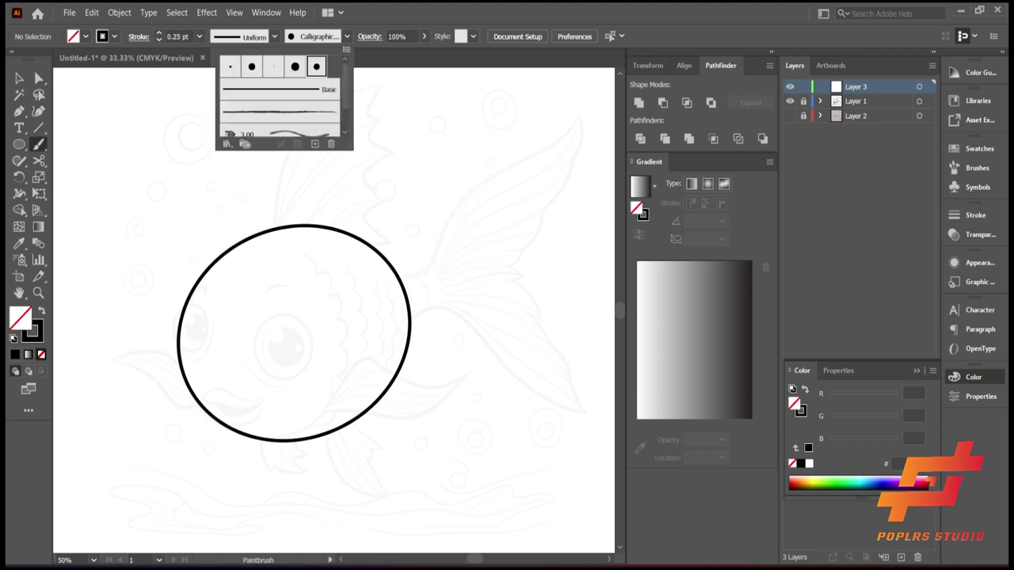
{"action": "double_click", "coordinate": [316, 66]}
{"action": "left_click", "coordinate": [544, 373]}
{"action": "left_click", "coordinate": [543, 418]}
{"action": "left_click_drag", "start_coordinate": [664, 373], "coordinate": [625, 391]}
{"action": "key", "text": "ctrl+z"}
{"action": "key", "text": "ctrl+shift+z"}
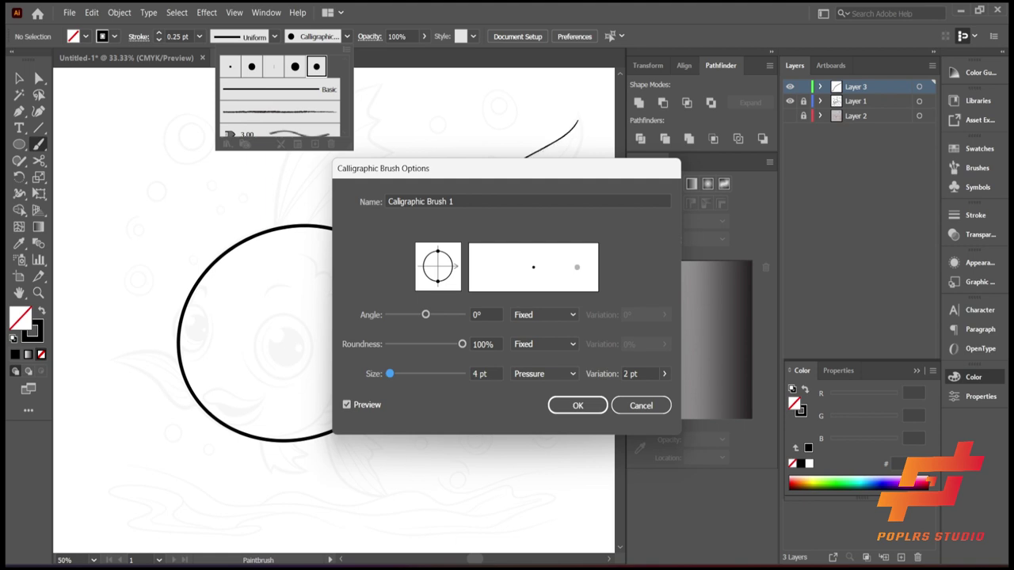
{"action": "left_click", "coordinate": [577, 405]}
{"action": "left_click", "coordinate": [567, 324]}
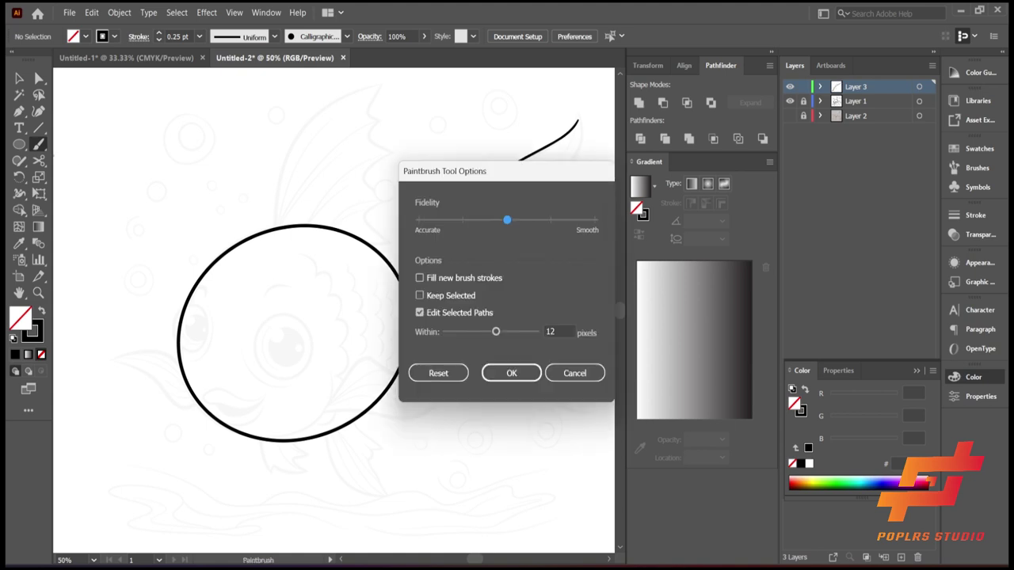
Join the lower tail curve to the body circle on Layer 3 with Shape Builder
{"action": "key", "text": "ctrl+z"}
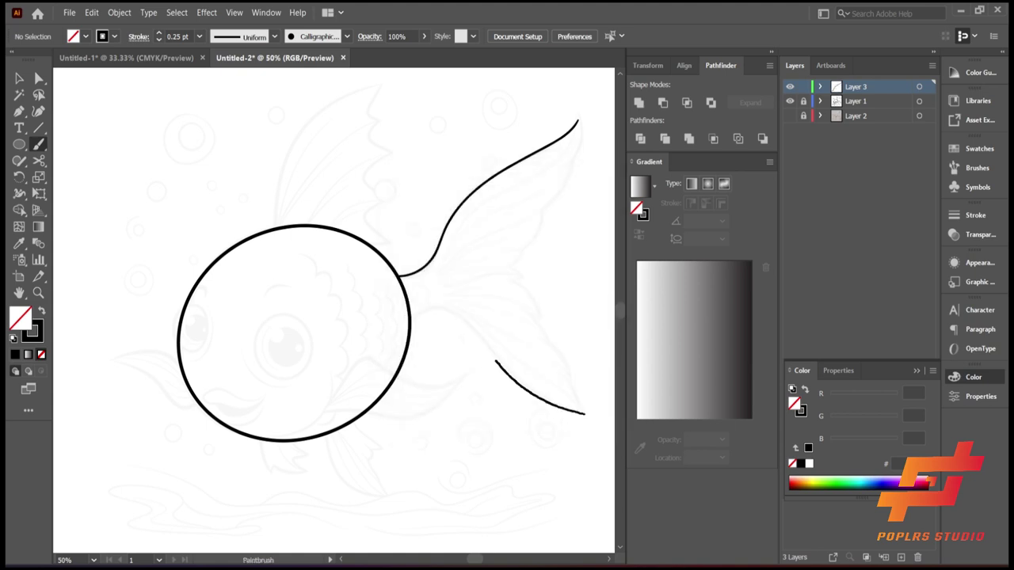
{"action": "left_click", "coordinate": [406, 321]}
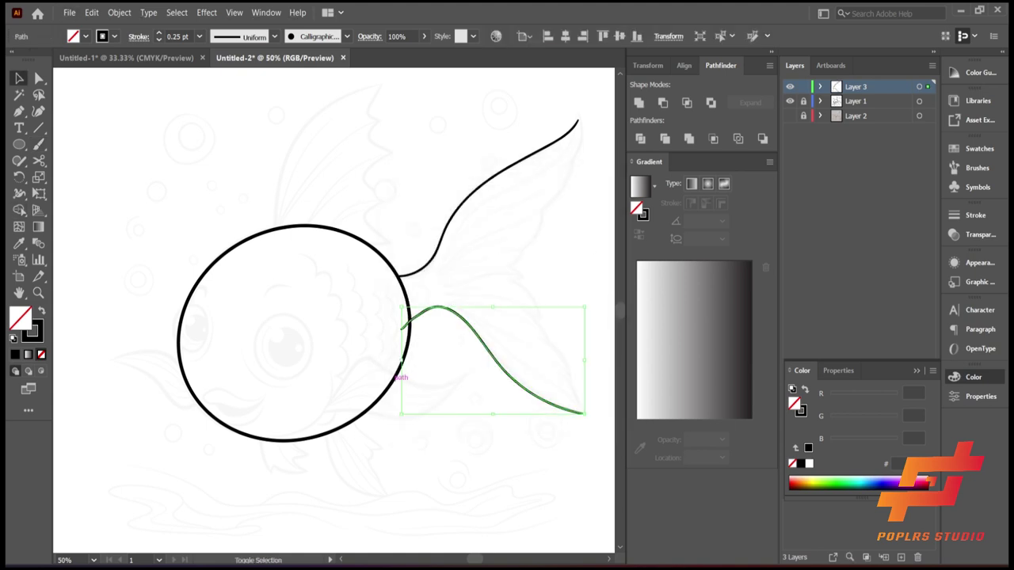
{"action": "left_click", "coordinate": [803, 101]}
{"action": "left_click", "coordinate": [855, 101]}
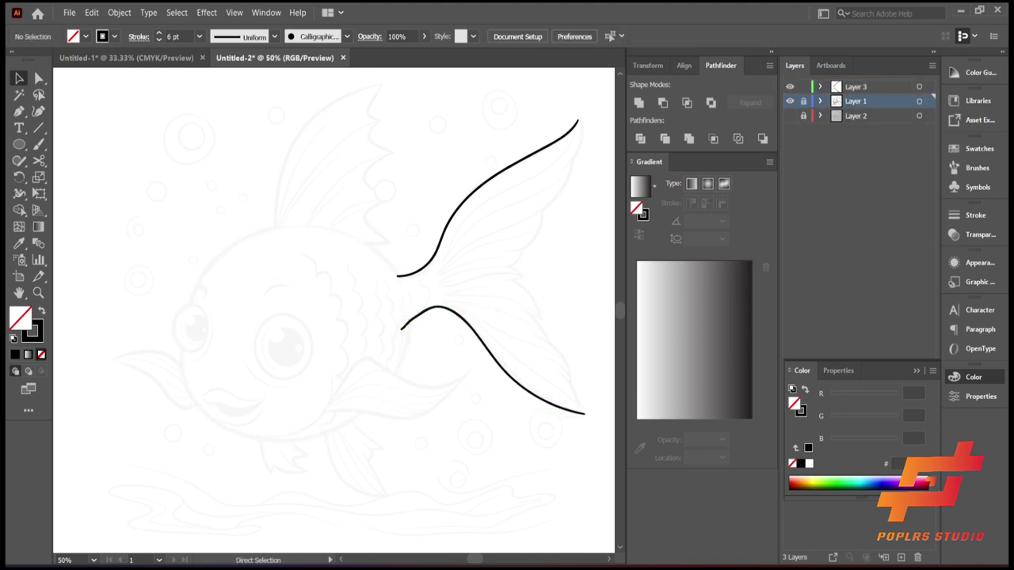
{"action": "left_click", "coordinate": [855, 86]}
{"action": "key", "text": "ctrl+a"}
{"action": "key", "text": "shift+m"}
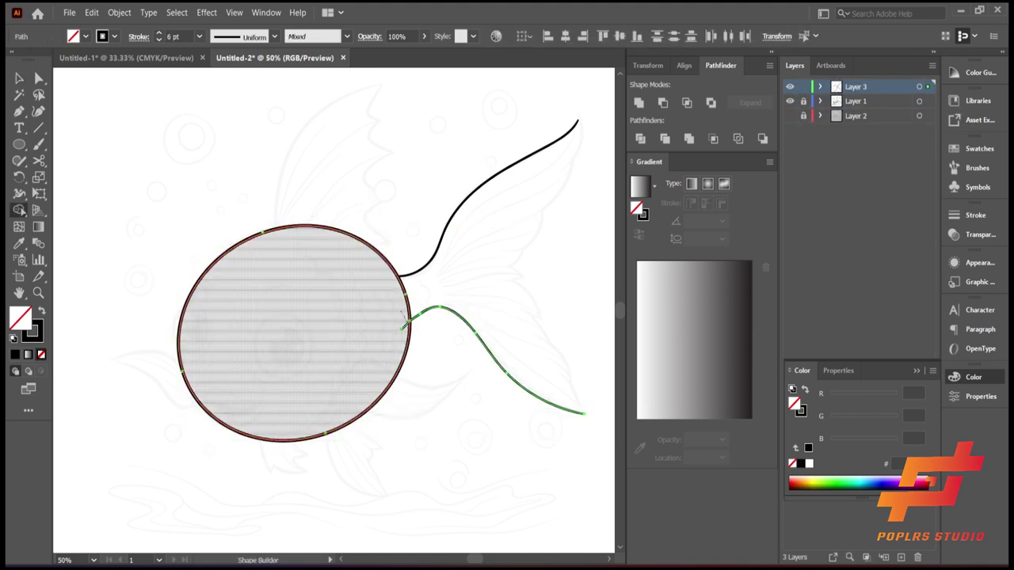
{"action": "left_click", "coordinate": [19, 111]}
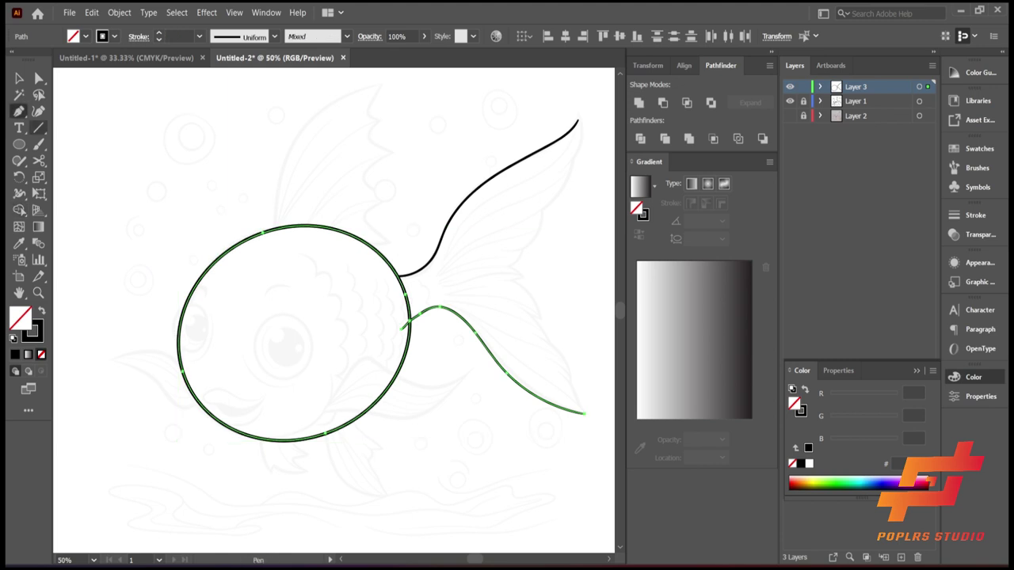
{"action": "left_click", "coordinate": [19, 111]}
{"action": "key", "text": "Return"}
{"action": "key", "text": "v"}
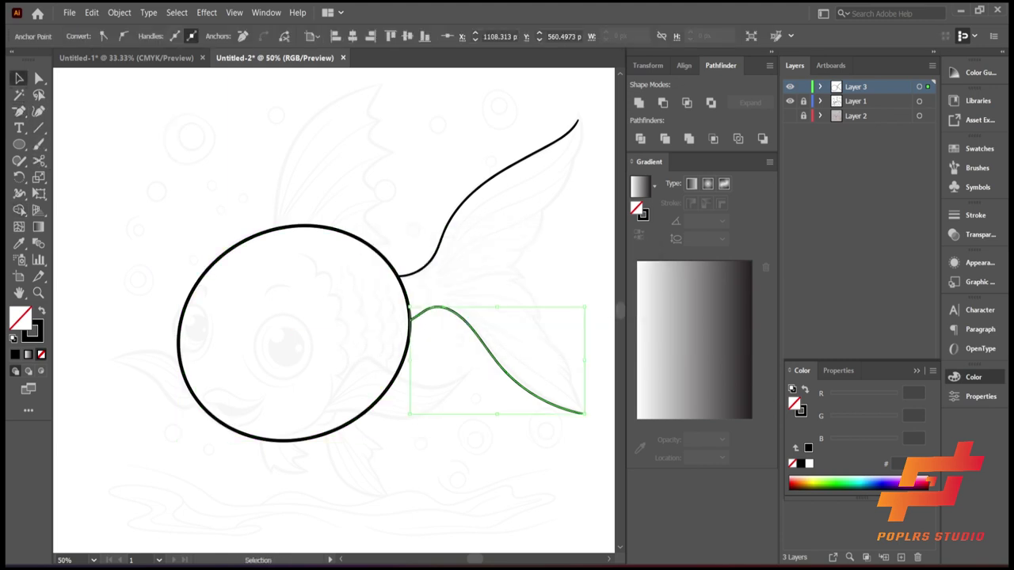
{"action": "key", "text": "ctrl+shift+a"}
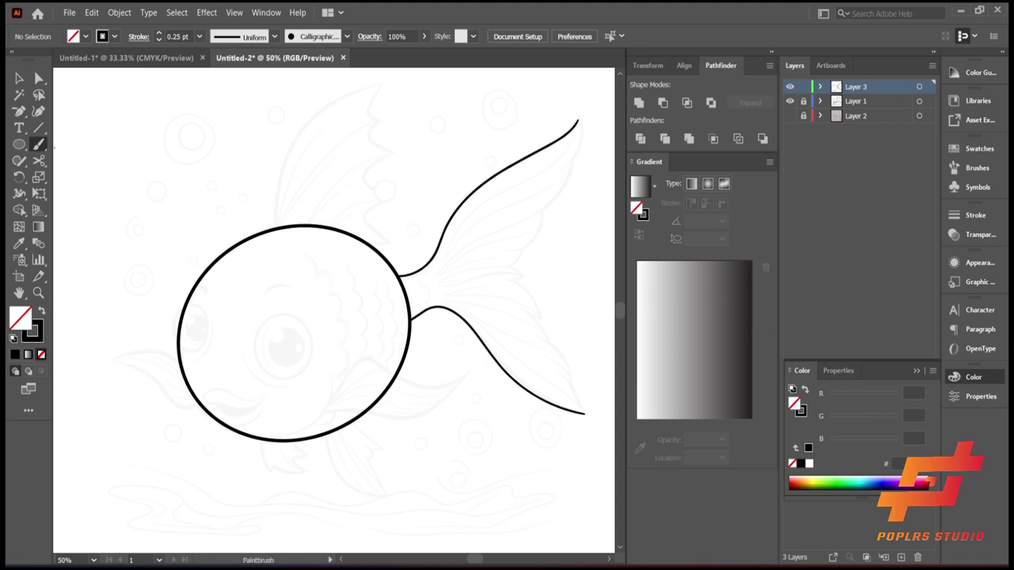
Give the brush strokes a tapered elliptical width profile
{"action": "double_click", "coordinate": [38, 145]}
{"action": "left_click", "coordinate": [516, 369]}
{"action": "left_click", "coordinate": [274, 37]}
{"action": "left_click", "coordinate": [237, 78]}
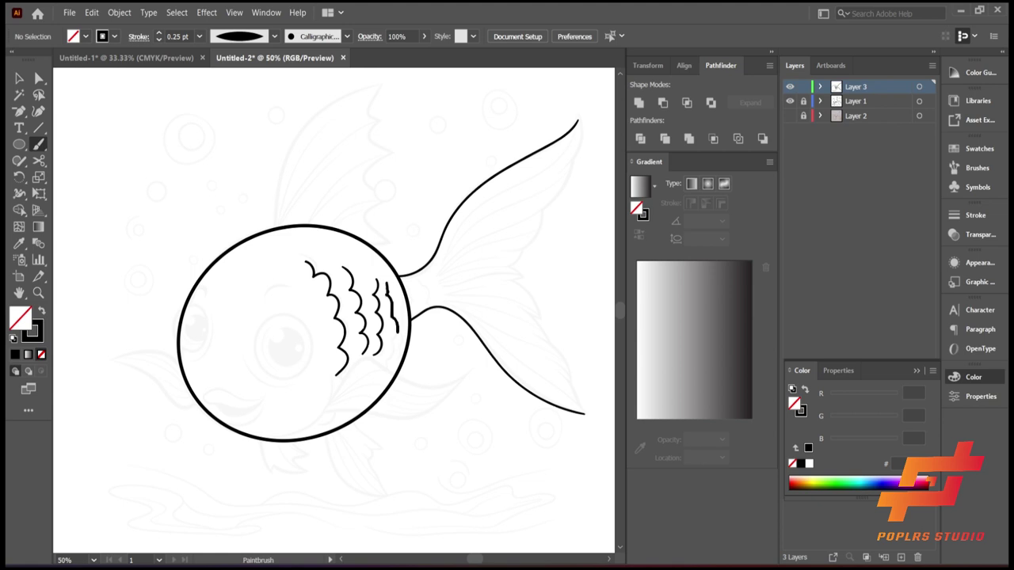
Redraw the fifth scale stroke more smoothly and shorten the lower body stroke
{"action": "key", "text": "ctrl+z"}
{"action": "left_click_drag", "start_coordinate": [388, 316], "coordinate": [391, 360]}
{"action": "key", "text": "ctrl+z"}
{"action": "left_click_drag", "start_coordinate": [329, 375], "coordinate": [330, 388]}
{"action": "left_click", "coordinate": [329, 374]}
{"action": "key", "text": "Return"}
Replace the long lower fin stroke with a fin upper edge running out to its tip
{"action": "left_click", "coordinate": [293, 438], "text": "ctrl"}
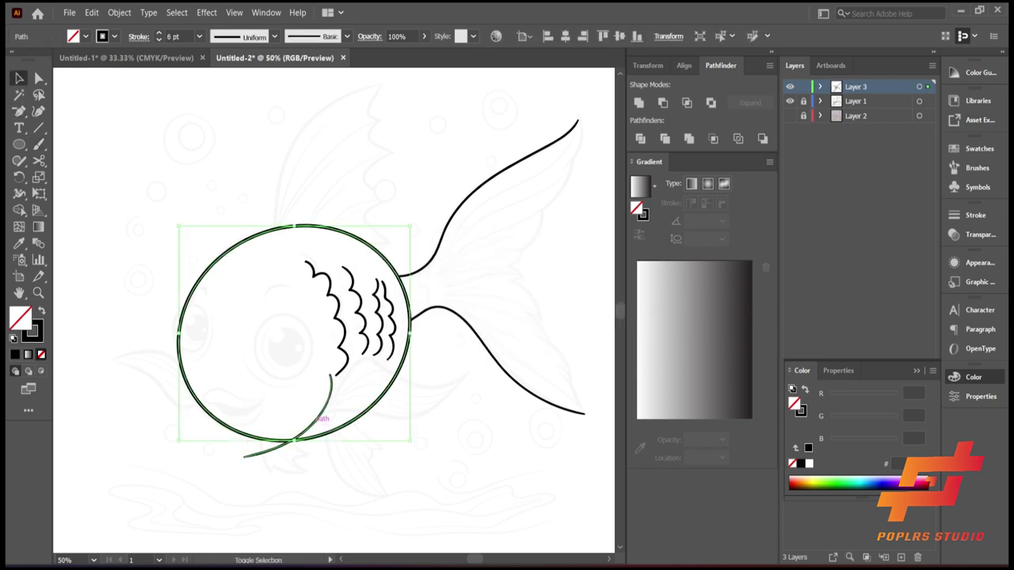
{"action": "left_click", "coordinate": [329, 374]}
{"action": "key", "text": "Return"}
{"action": "key", "text": "v"}
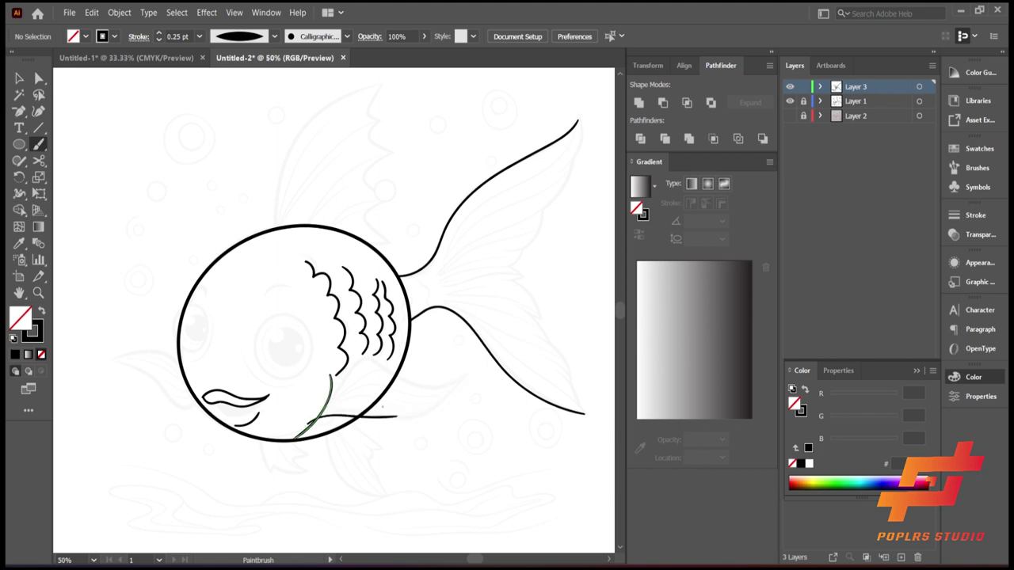
{"action": "key", "text": "ctrl+z"}
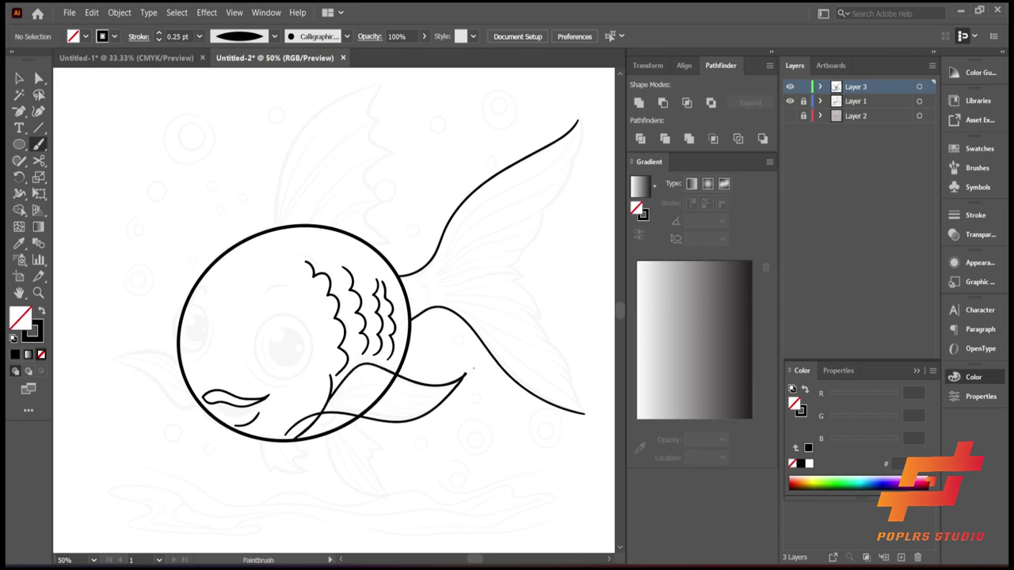
{"action": "left_click_drag", "start_coordinate": [334, 373], "coordinate": [463, 381]}
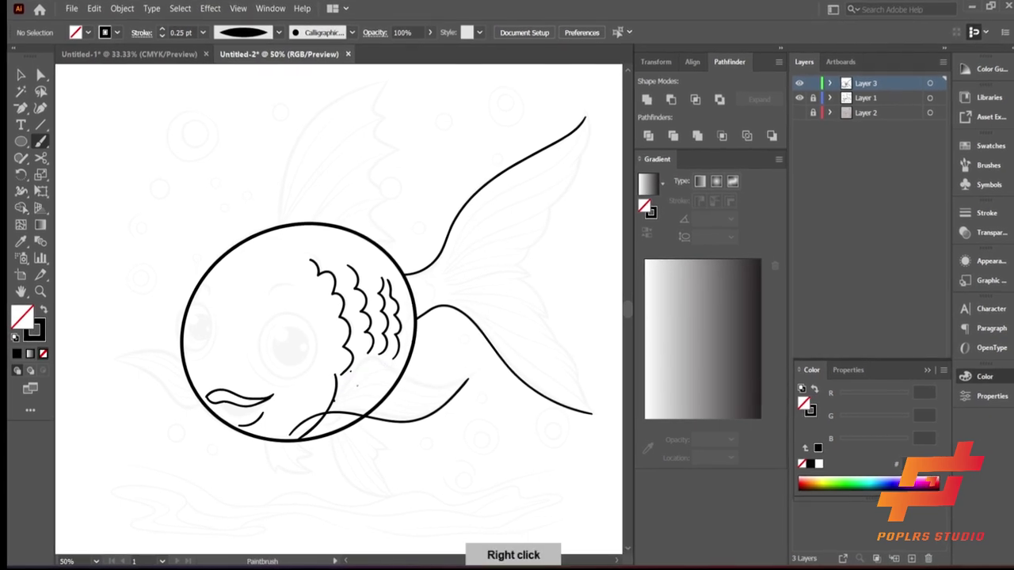
Draw eyebrow, cheek and left-side curves around the eye
{"action": "left_click_drag", "start_coordinate": [274, 295], "coordinate": [296, 283]}
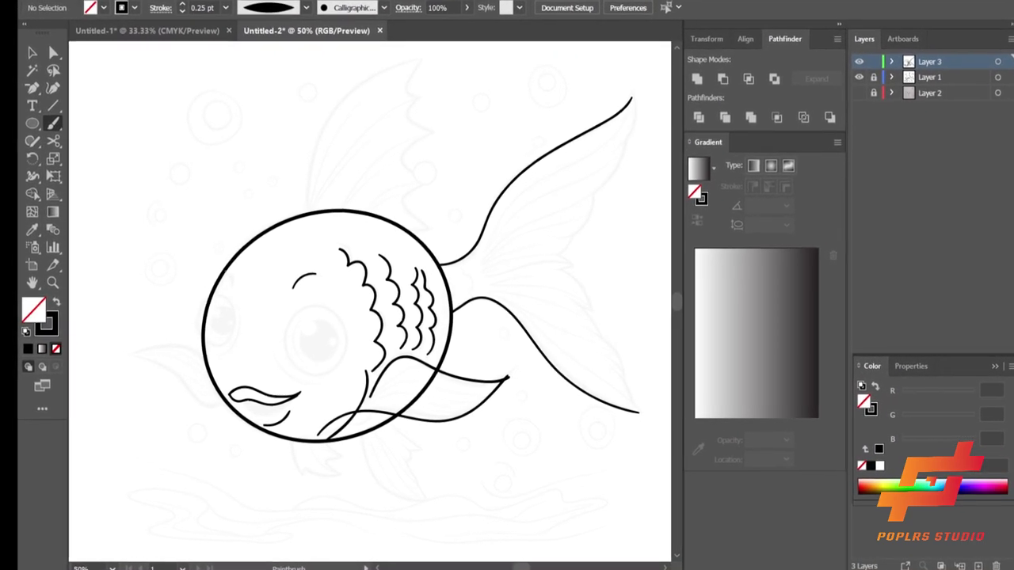
{"action": "left_click_drag", "start_coordinate": [285, 359], "coordinate": [331, 381]}
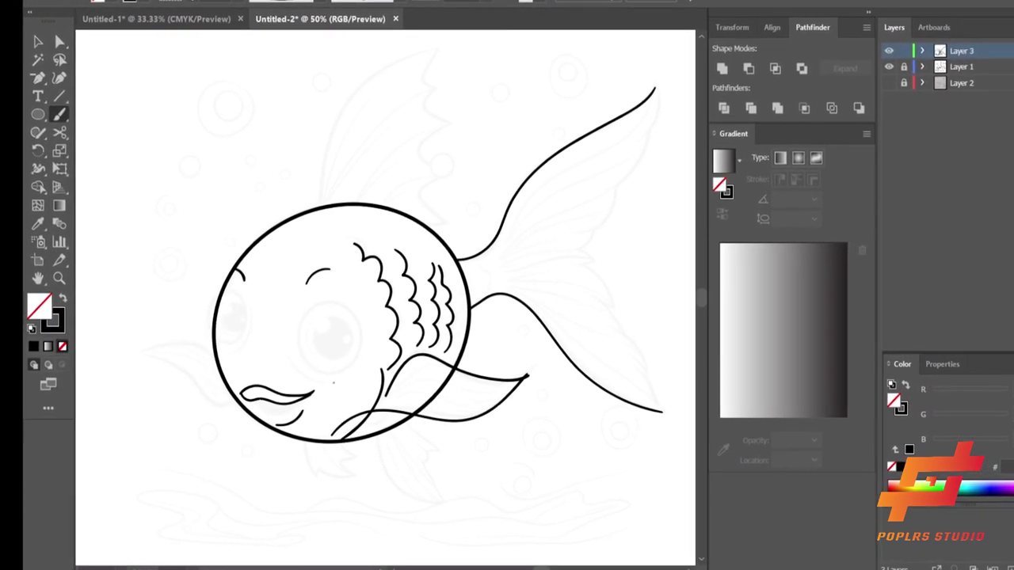
{"action": "left_click_drag", "start_coordinate": [257, 308], "coordinate": [247, 347]}
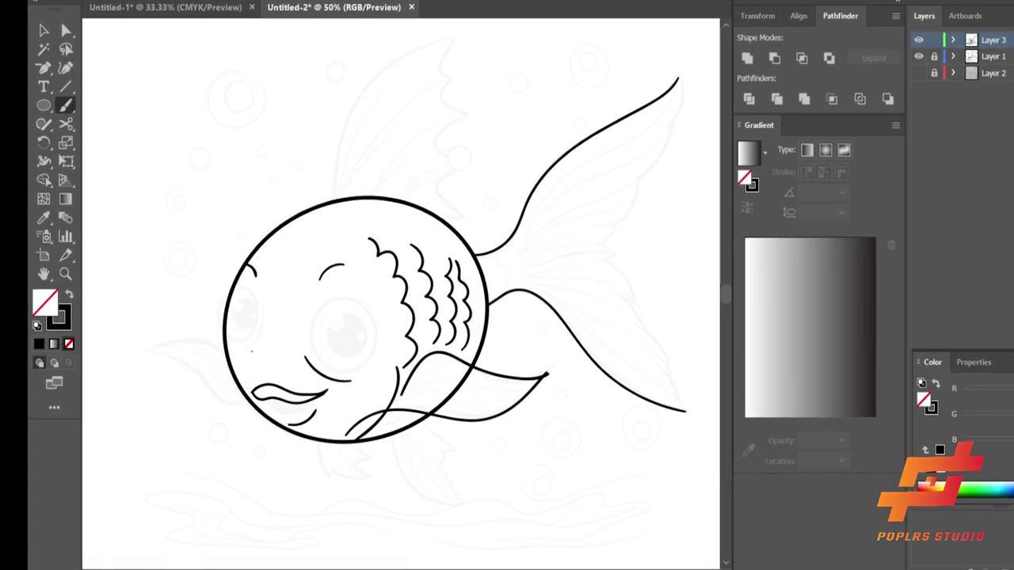
{"action": "mouse_move", "coordinate": [348, 160]}
{"action": "left_mouse_down"}
{"action": "mouse_move", "coordinate": [348, 219]}
{"action": "mouse_move", "coordinate": [407, 79]}
{"action": "left_mouse_up"}
{"action": "key", "text": "ctrl+z"}
{"action": "key", "text": "ctrl+z"}
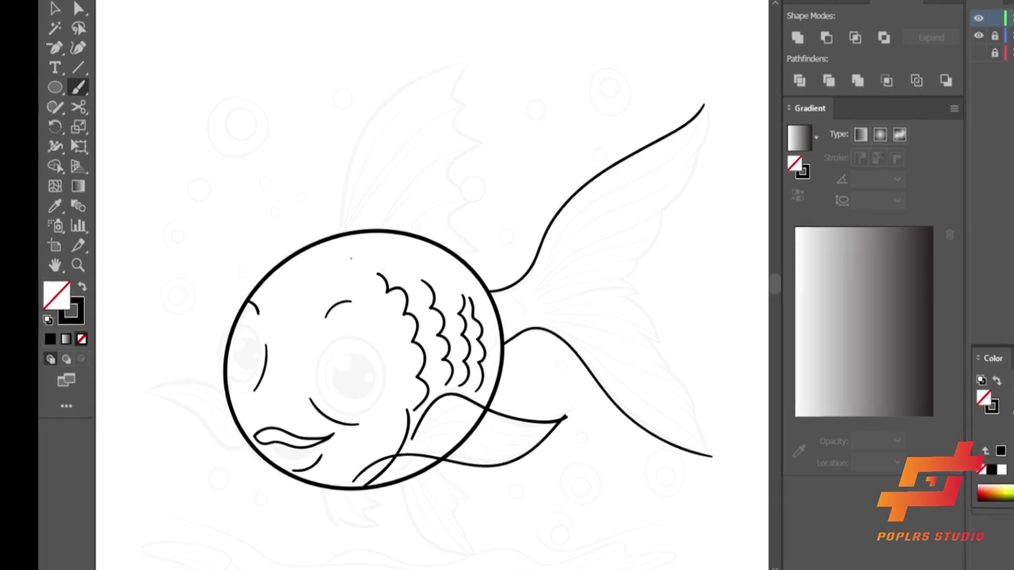
Draw the top fin's curved front edge and wavy back edge, plus a lower fin curve
{"action": "double_click", "coordinate": [76, 92]}
{"action": "left_click", "coordinate": [655, 359]}
{"action": "mouse_move", "coordinate": [363, 251]}
{"action": "left_mouse_down"}
{"action": "mouse_move", "coordinate": [496, 48]}
{"action": "mouse_move", "coordinate": [484, 103]}
{"action": "left_mouse_up"}
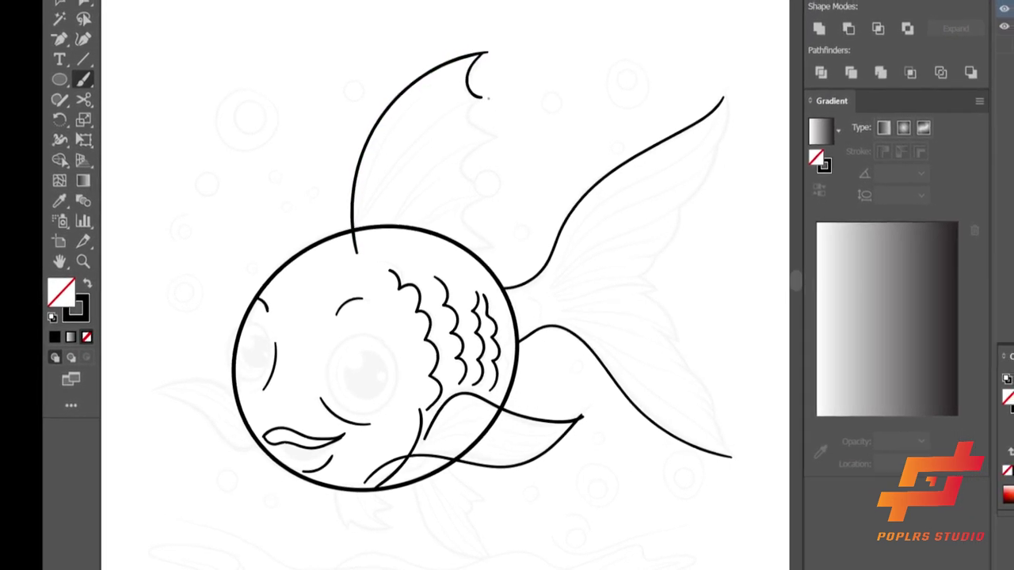
{"action": "mouse_move", "coordinate": [475, 60]}
{"action": "left_mouse_down"}
{"action": "mouse_move", "coordinate": [505, 136]}
{"action": "mouse_move", "coordinate": [483, 186]}
{"action": "left_mouse_up"}
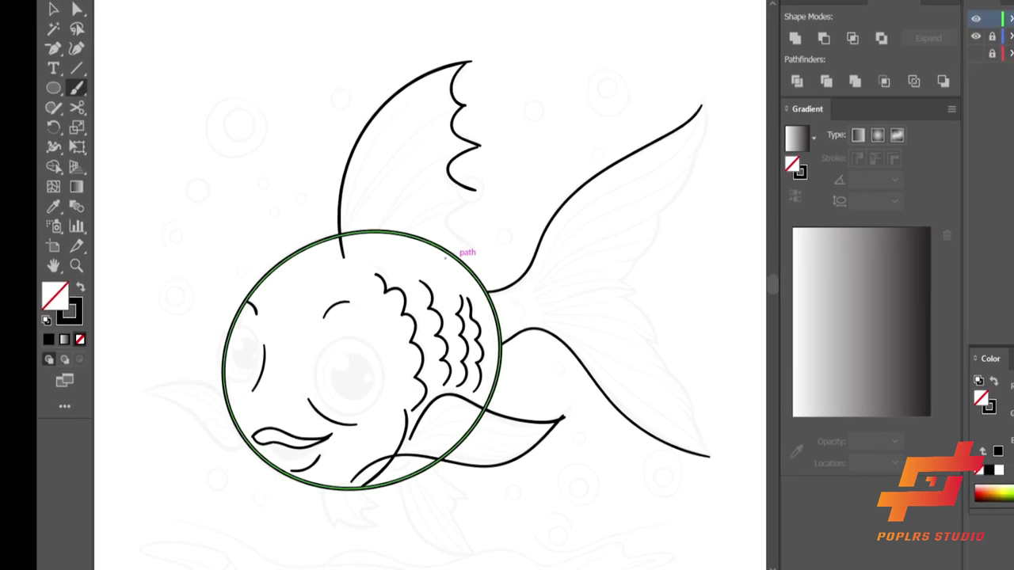
{"action": "left_click_drag", "start_coordinate": [469, 250], "coordinate": [470, 249]}
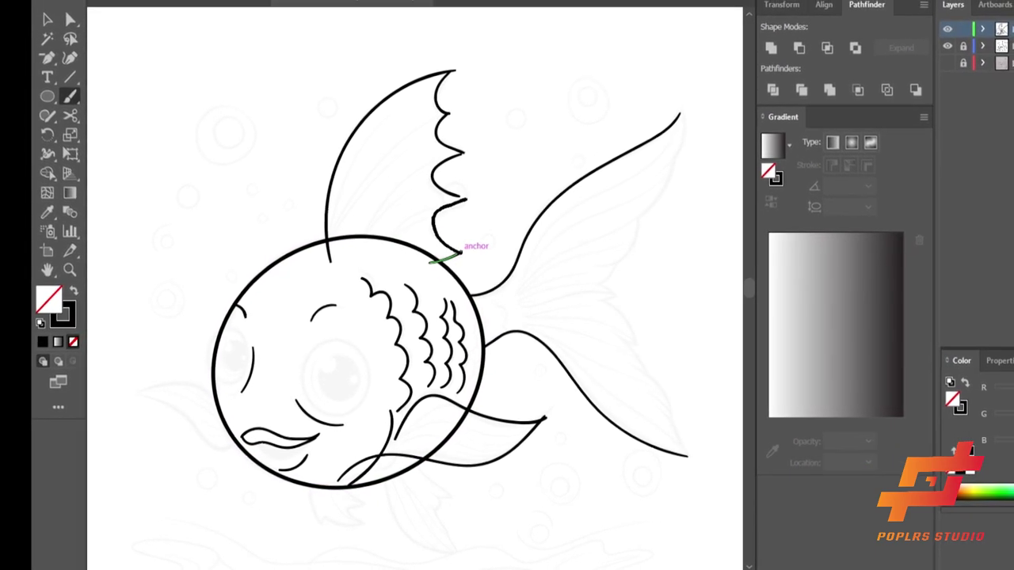
{"action": "key", "text": "ctrl+z"}
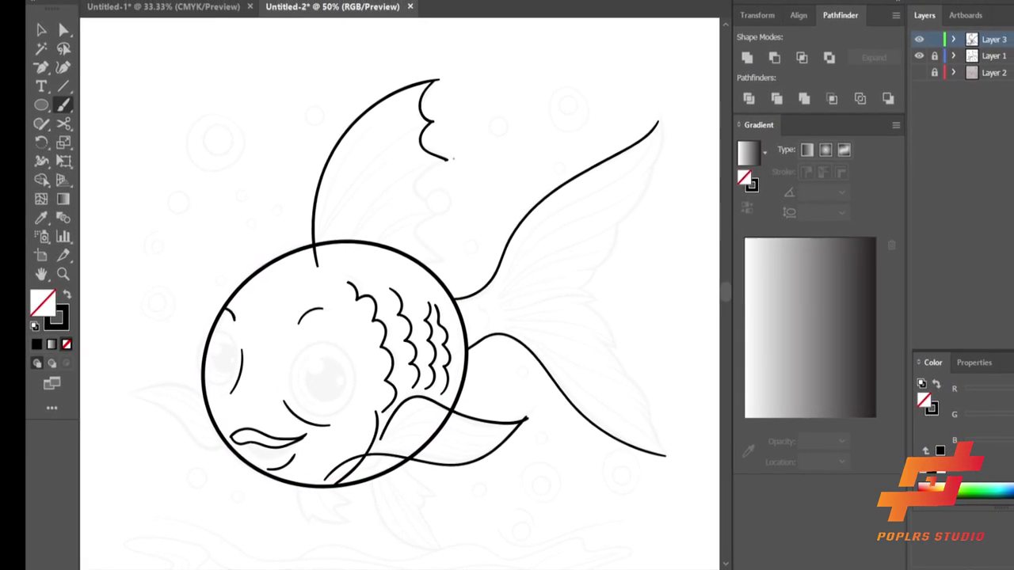
{"action": "left_click_drag", "start_coordinate": [428, 210], "coordinate": [441, 265]}
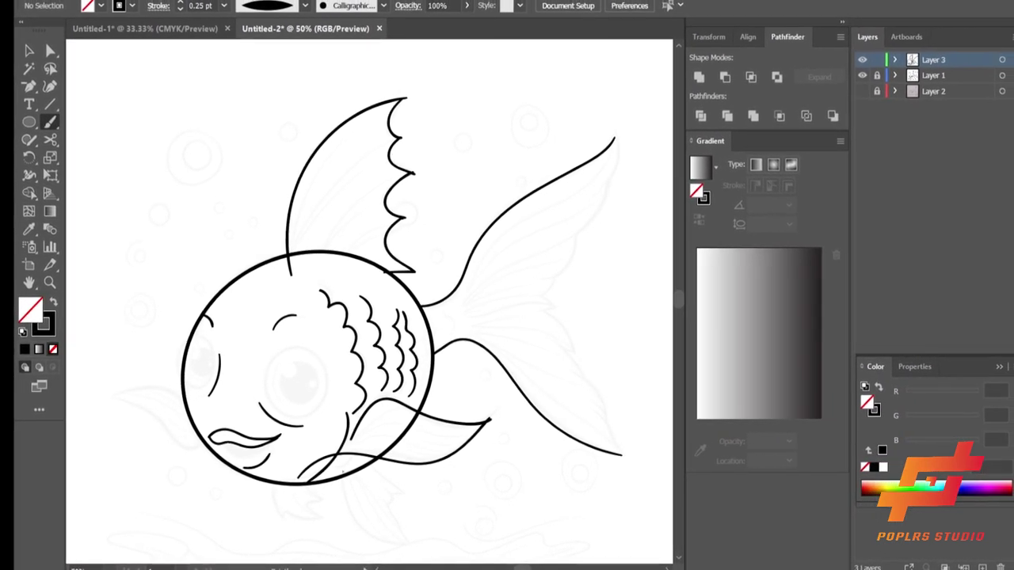
{"action": "mouse_move", "coordinate": [349, 471]}
{"action": "left_mouse_down"}
{"action": "mouse_move", "coordinate": [421, 549]}
{"action": "mouse_move", "coordinate": [386, 498]}
{"action": "mouse_move", "coordinate": [339, 461]}
{"action": "left_mouse_up"}
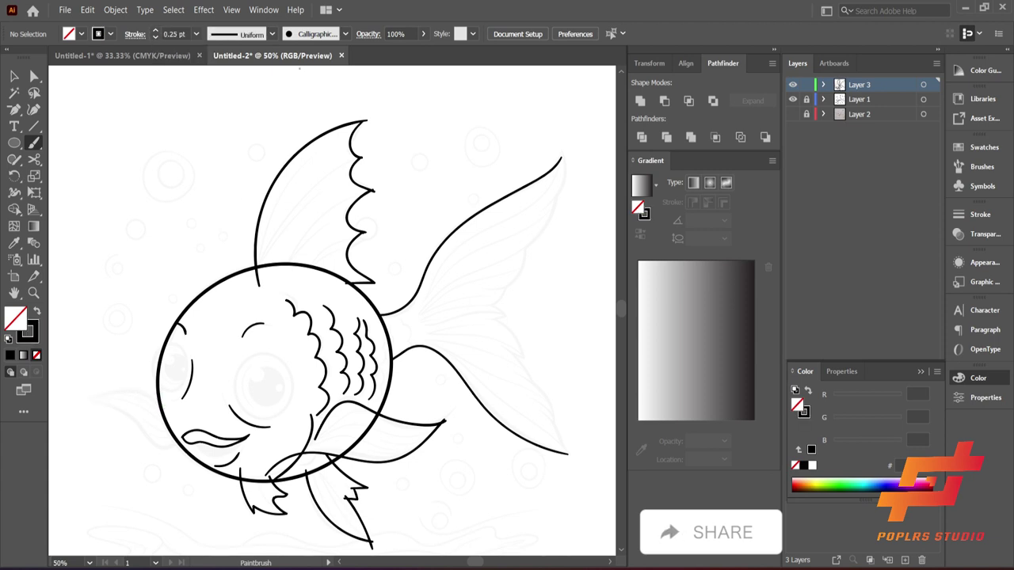
Set a uniform width profile and a 12 pt Calligraphic brush, then select all paths
{"action": "left_click", "coordinate": [271, 33]}
{"action": "left_click", "coordinate": [238, 60]}
{"action": "left_click", "coordinate": [345, 33]}
{"action": "double_click", "coordinate": [314, 64]}
{"action": "left_click_drag", "start_coordinate": [390, 374], "coordinate": [392, 375]}
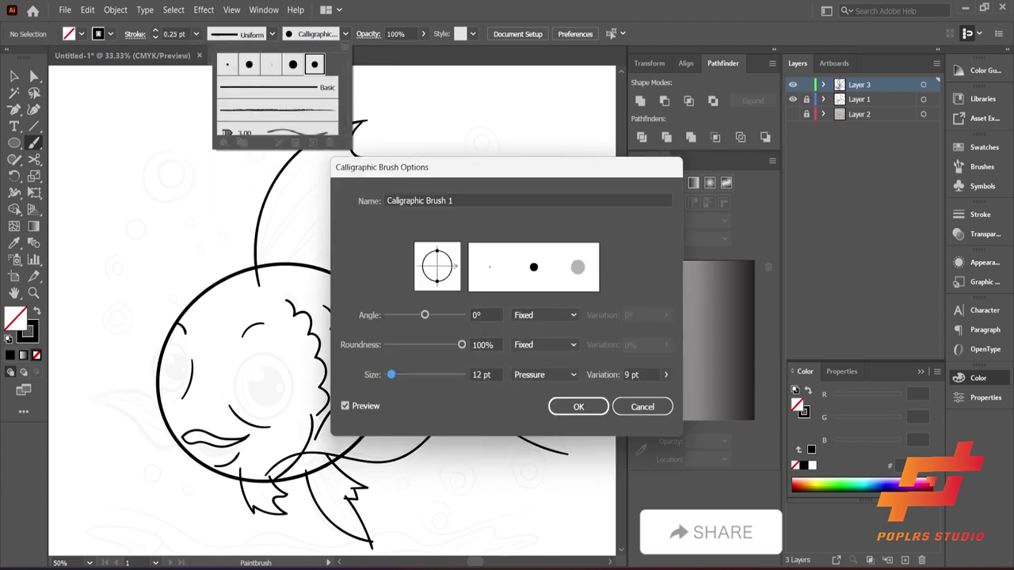
{"action": "left_click", "coordinate": [578, 406]}
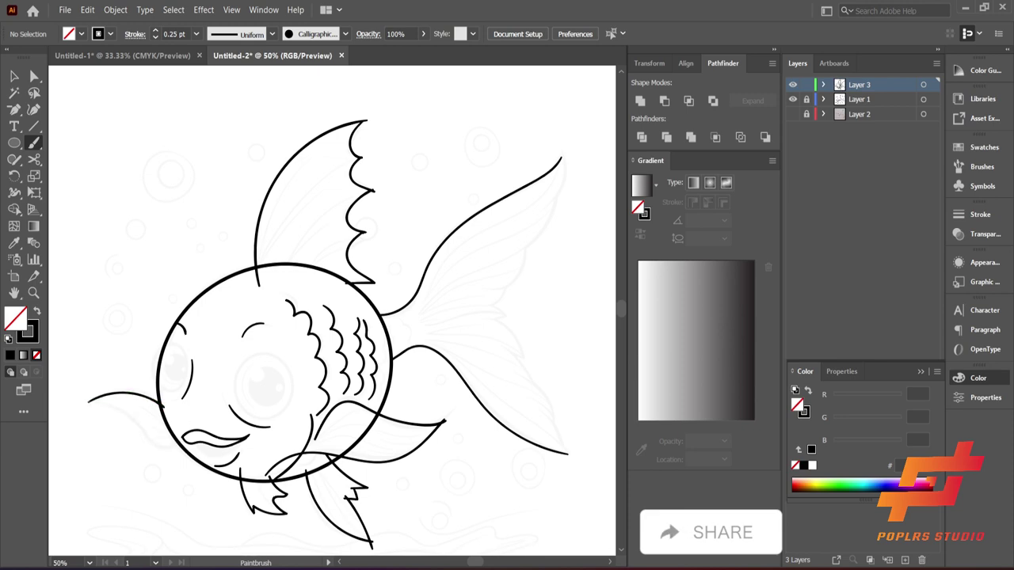
{"action": "key", "text": "ctrl+a"}
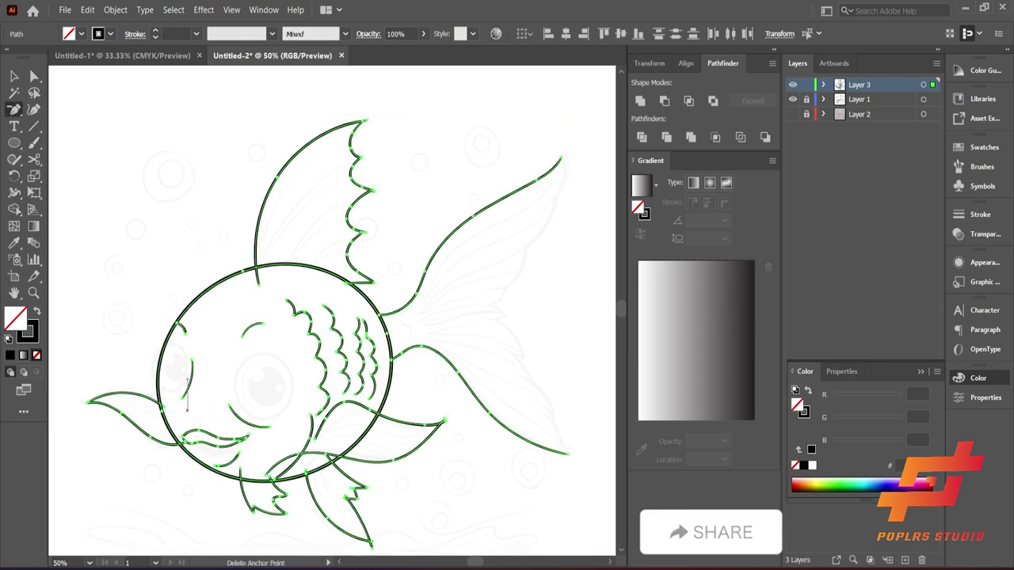
Delete an extra anchor on the left whisker and add one on the left fin path
{"action": "scroll", "coordinate": [150, 530], "scroll_direction": "up", "scroll_amount": 2}
{"action": "key", "text": "minus"}
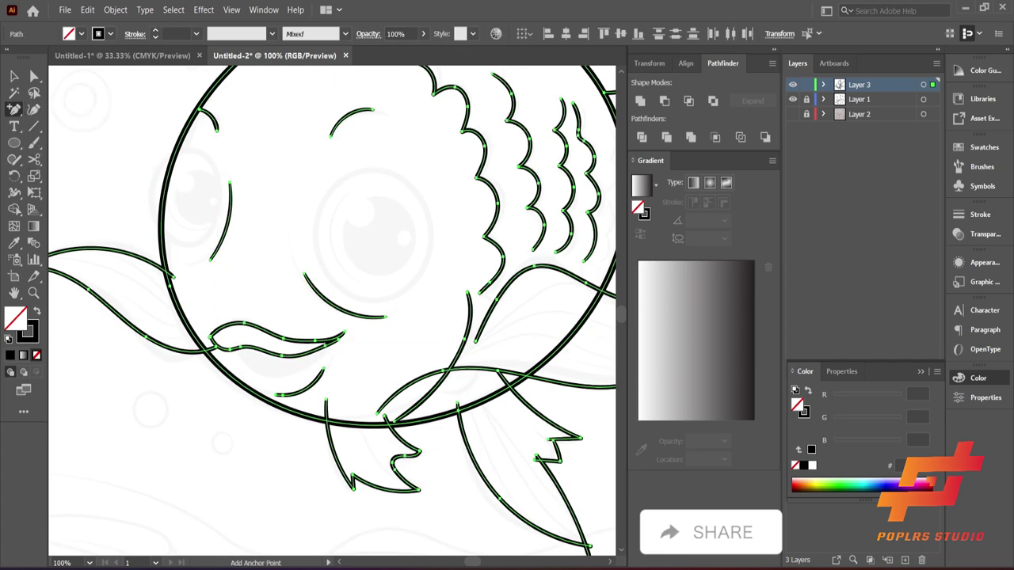
{"action": "left_click", "coordinate": [102, 127]}
{"action": "left_click", "coordinate": [591, 308]}
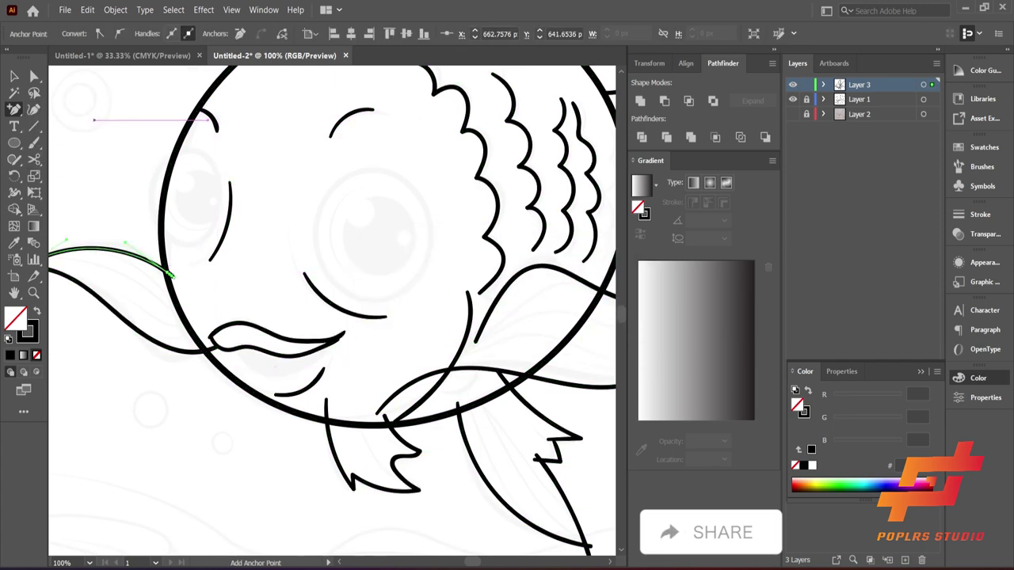
{"action": "left_click_drag", "start_coordinate": [14, 110], "coordinate": [87, 137]}
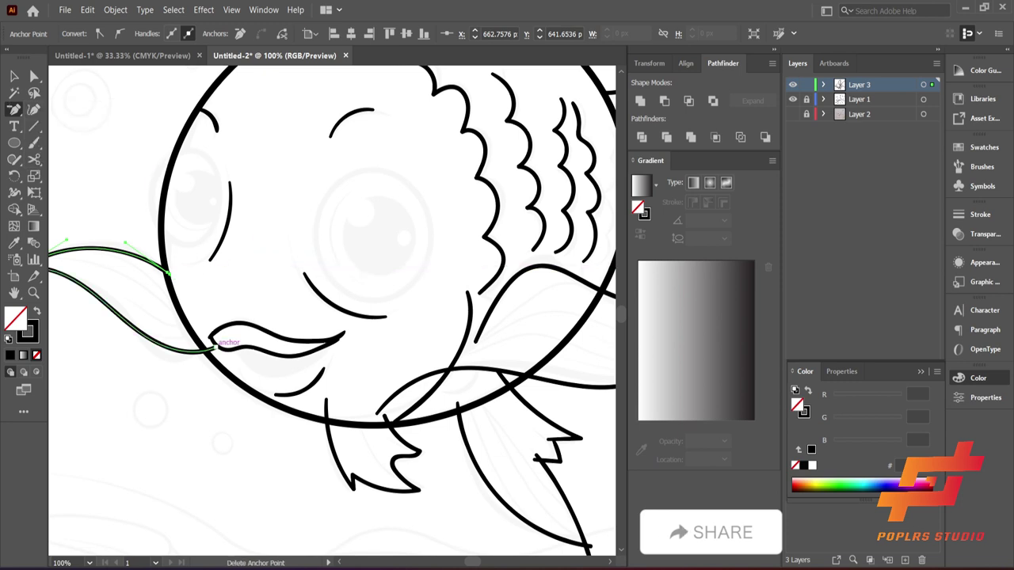
{"action": "left_click", "coordinate": [213, 346]}
{"action": "key", "text": "plus"}
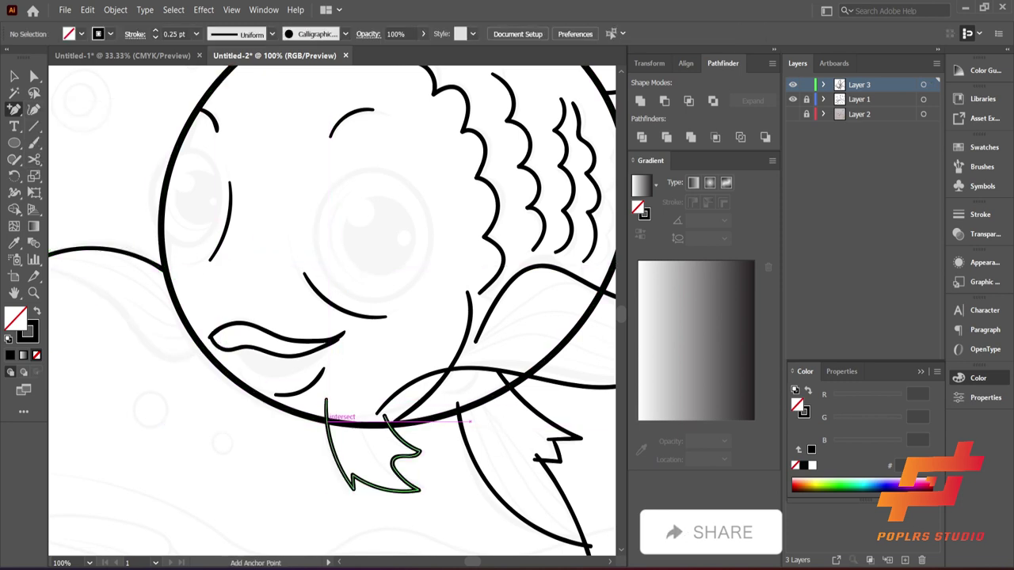
{"action": "left_click", "coordinate": [326, 417]}
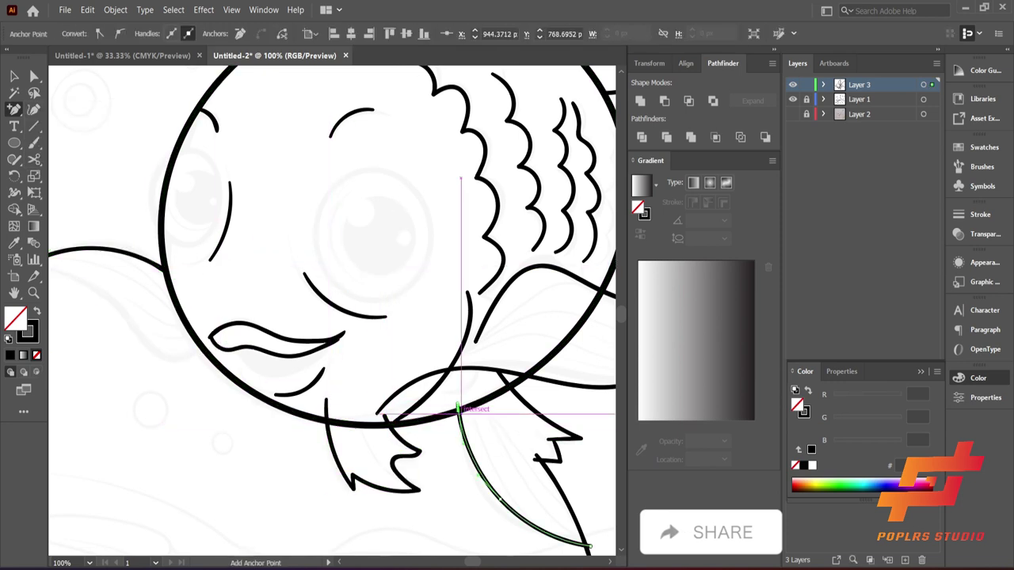
Select the upper whisker path and dismiss the anchor point warning
{"action": "scroll", "coordinate": [515, 396], "scroll_direction": "up", "scroll_amount": 2}
{"action": "scroll", "coordinate": [515, 396], "scroll_direction": "right", "scroll_amount": 4}
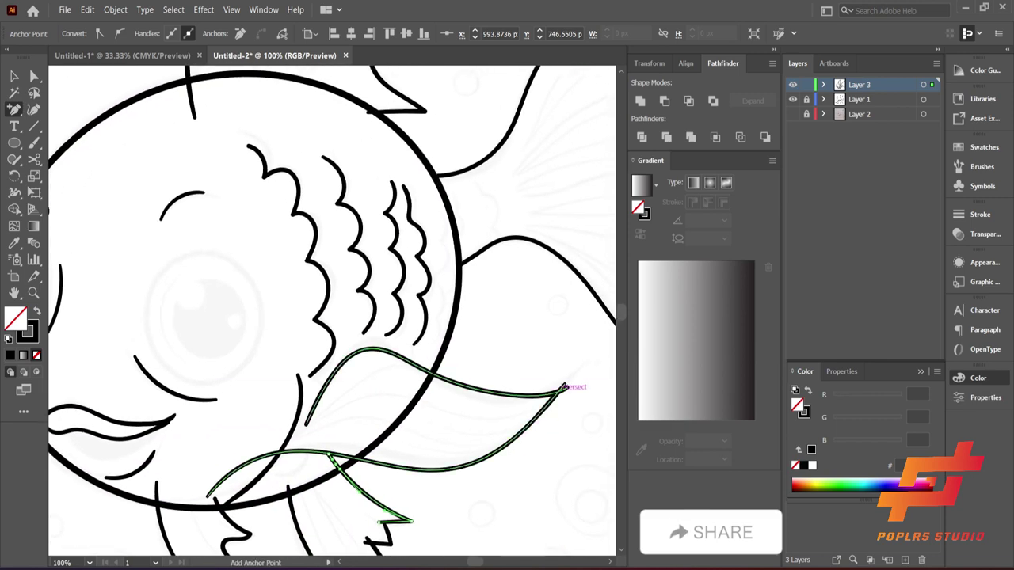
{"action": "left_click", "coordinate": [563, 387]}
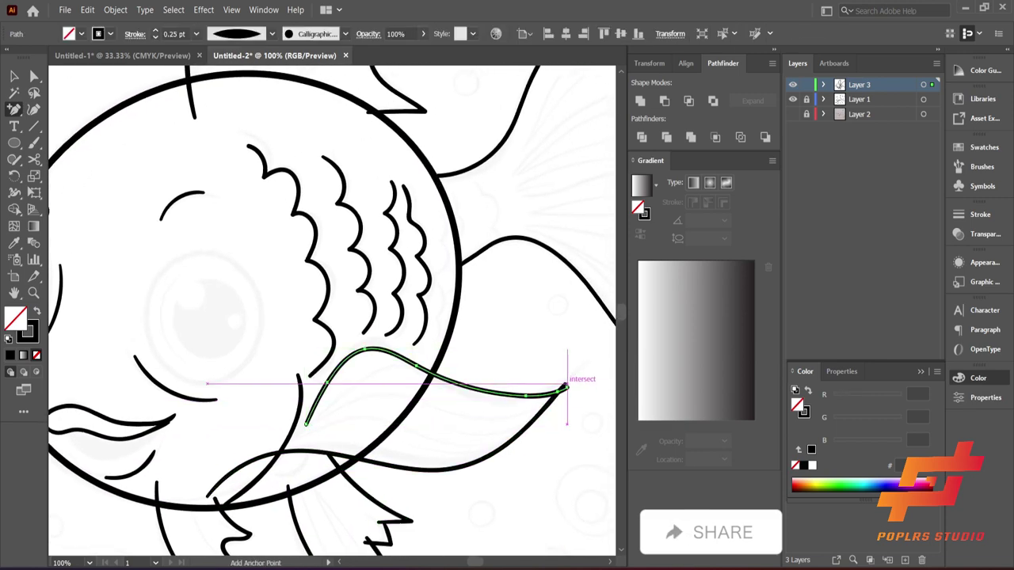
{"action": "left_click", "coordinate": [562, 388]}
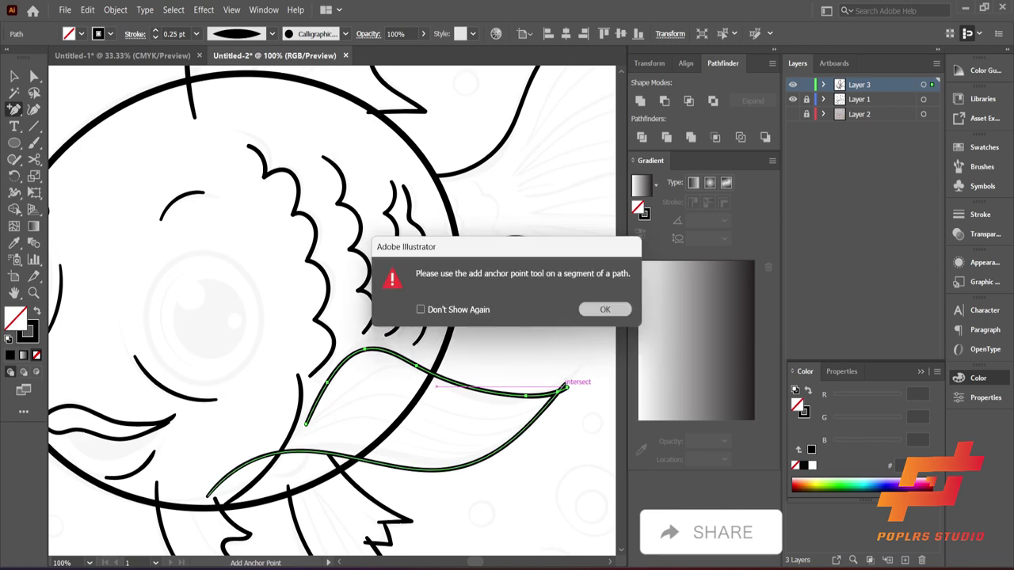
{"action": "key", "text": "Return"}
{"action": "scroll", "coordinate": [332, 316], "scroll_direction": "up", "scroll_amount": 4}
{"action": "scroll", "coordinate": [332, 317], "scroll_direction": "left", "scroll_amount": 3}
Select the top fin's zigzag edge and then the lower fin path
{"action": "left_click", "coordinate": [472, 269]}
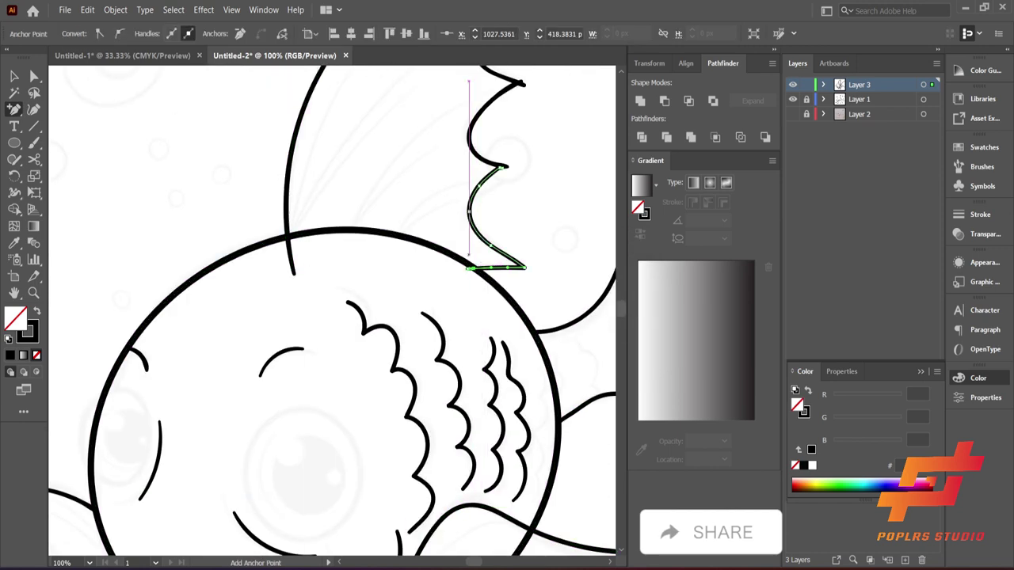
{"action": "scroll", "coordinate": [473, 269], "scroll_direction": "down", "scroll_amount": 3}
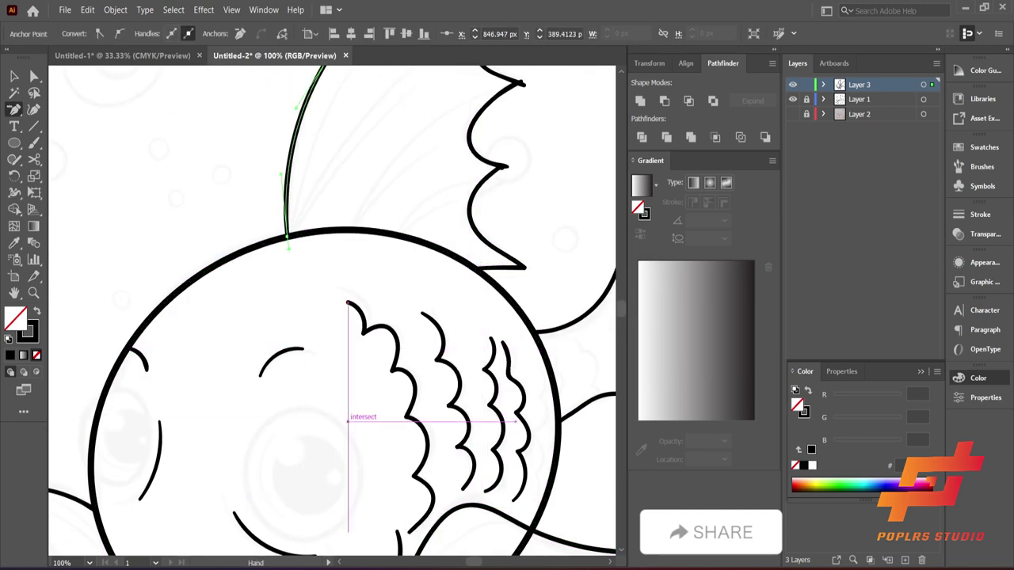
{"action": "scroll", "coordinate": [473, 270], "scroll_direction": "down", "scroll_amount": 5}
{"action": "left_click", "coordinate": [544, 386]}
{"action": "key", "text": "Return"}
{"action": "scroll", "coordinate": [333, 308], "scroll_direction": "right", "scroll_amount": 5}
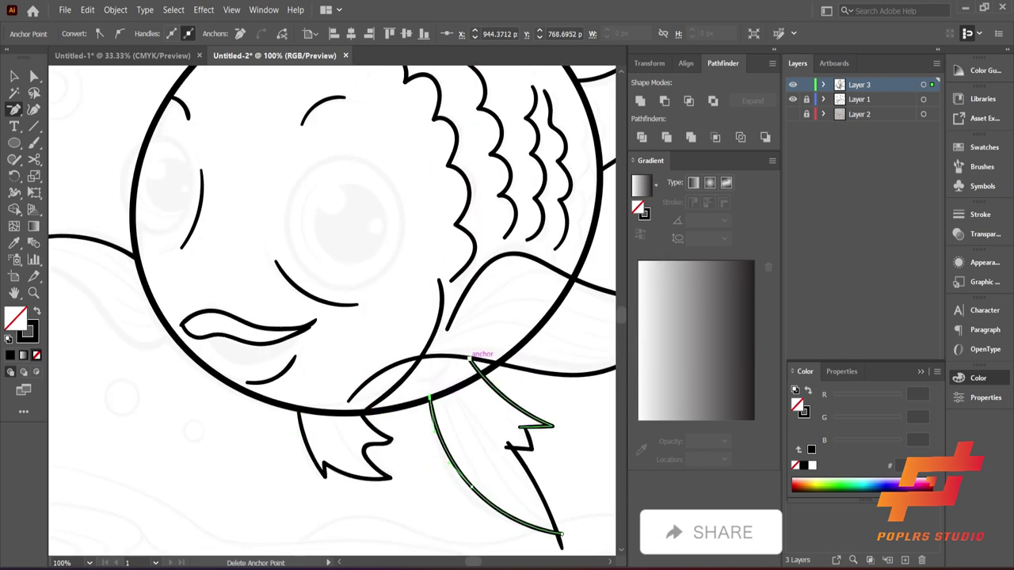
Close the lower fin path by joining its edge to the bottom anchor, adding a tip point
{"action": "left_click", "coordinate": [432, 501]}
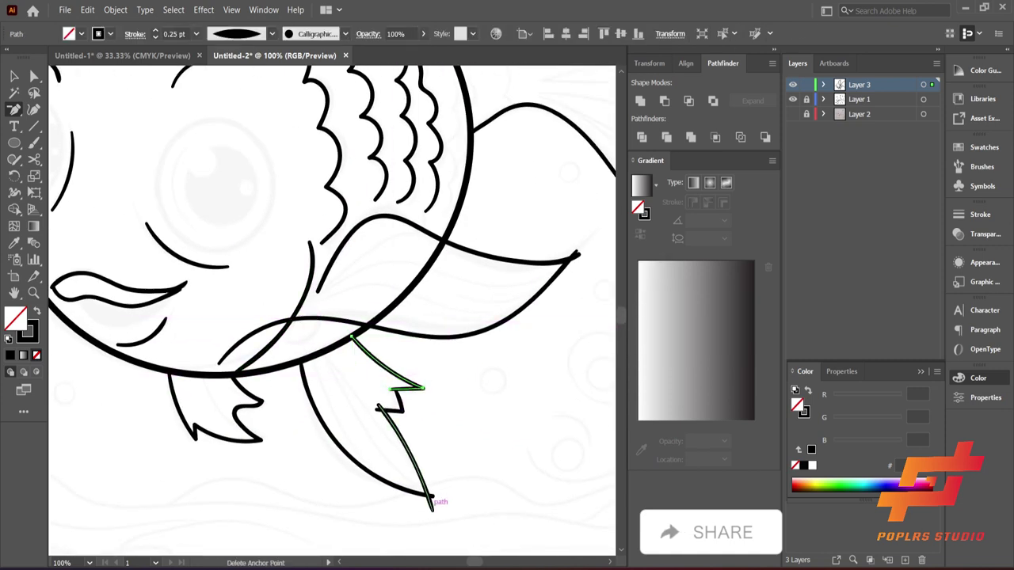
{"action": "left_click", "coordinate": [432, 501]}
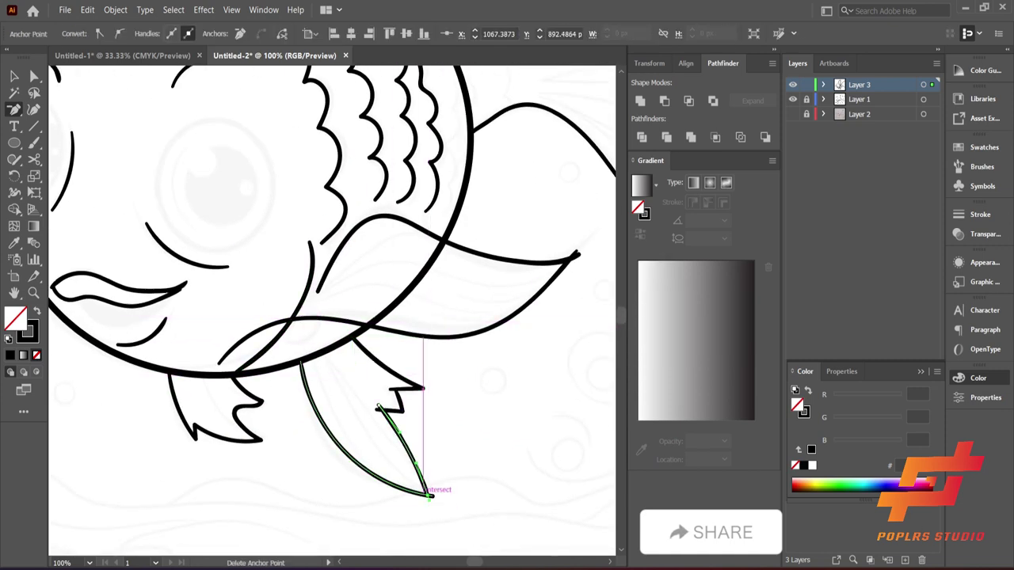
{"action": "left_click", "coordinate": [427, 495]}
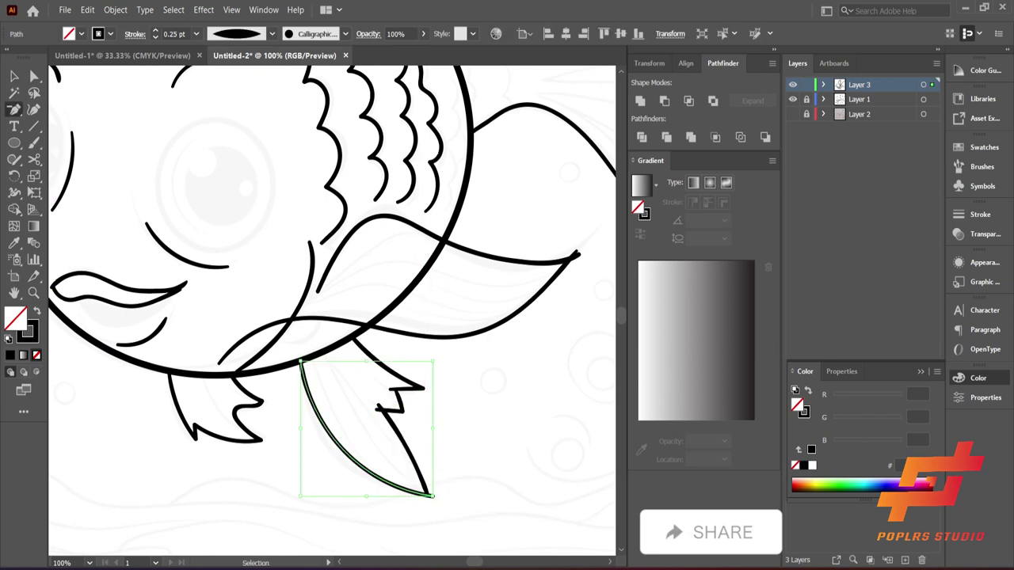
{"action": "left_click", "coordinate": [430, 496]}
{"action": "left_click", "coordinate": [378, 406]}
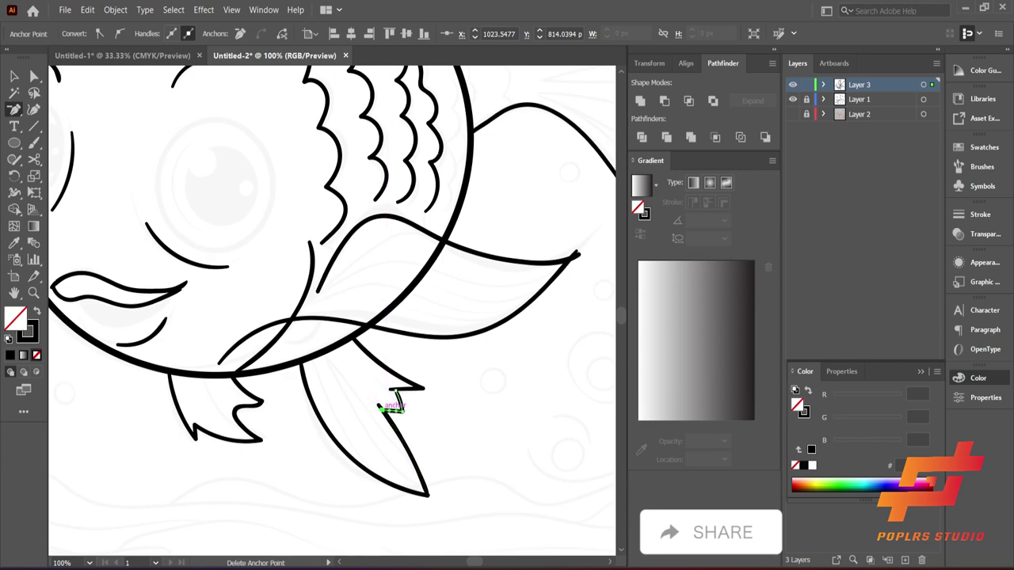
{"action": "left_click", "coordinate": [381, 405]}
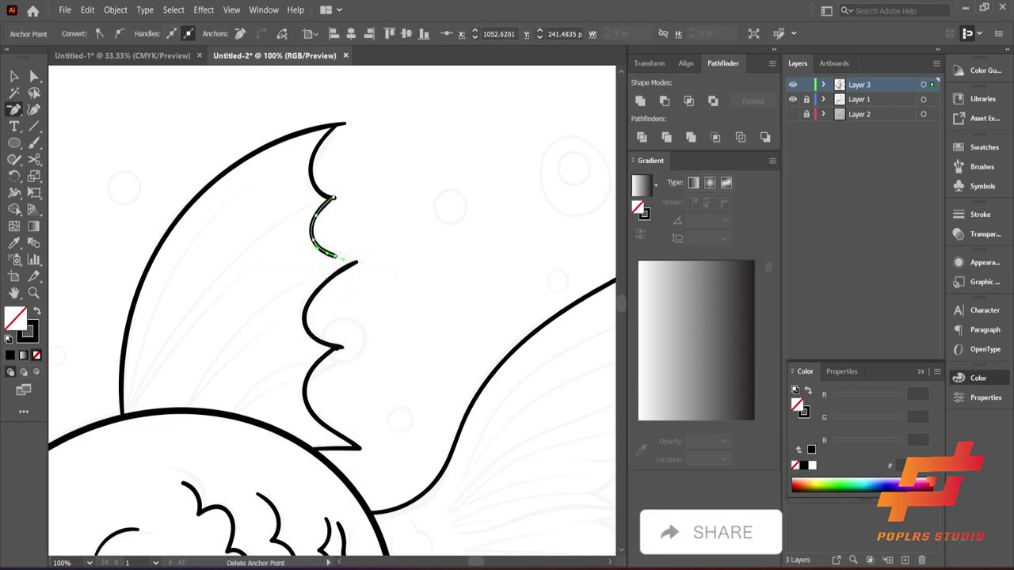
Nudge a top fin scallop point slightly outward to smooth the edge
{"action": "left_click", "coordinate": [358, 264]}
{"action": "left_click", "coordinate": [356, 264]}
{"action": "key", "text": "Return"}
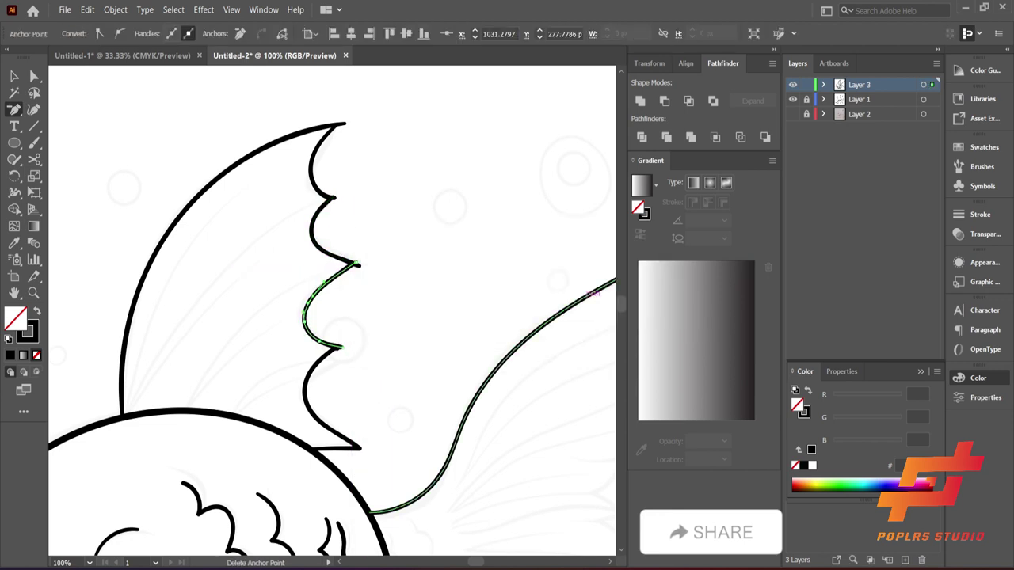
{"action": "left_click", "coordinate": [351, 257]}
{"action": "key", "text": "Return"}
{"action": "left_click_drag", "start_coordinate": [338, 258], "coordinate": [358, 263]}
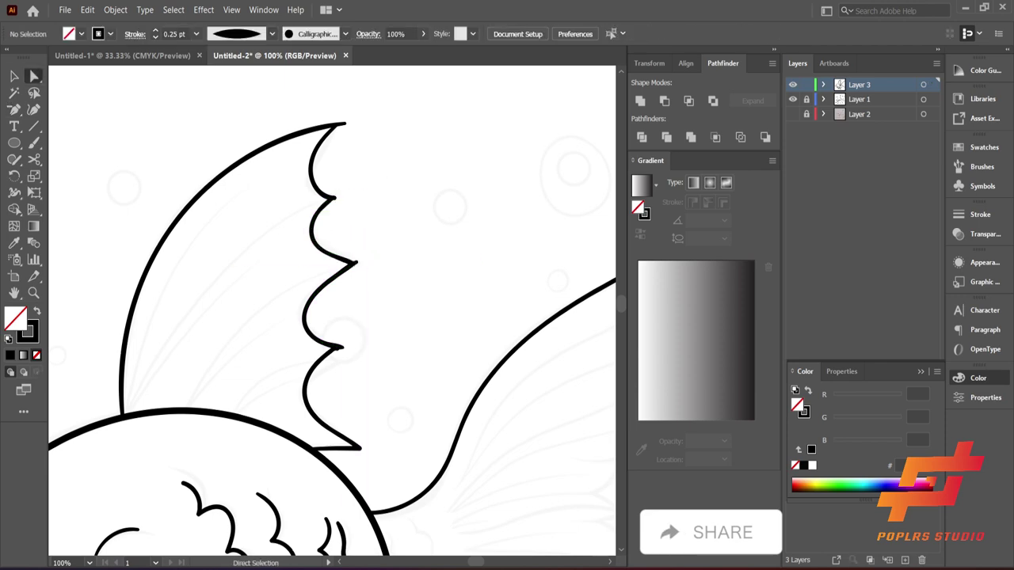
{"action": "left_click", "coordinate": [305, 392], "text": "ctrl"}
Delete the fin's lower stroke and confirm thicker Calligraphic brush settings
{"action": "scroll", "coordinate": [332, 317], "scroll_direction": "down", "scroll_amount": 5}
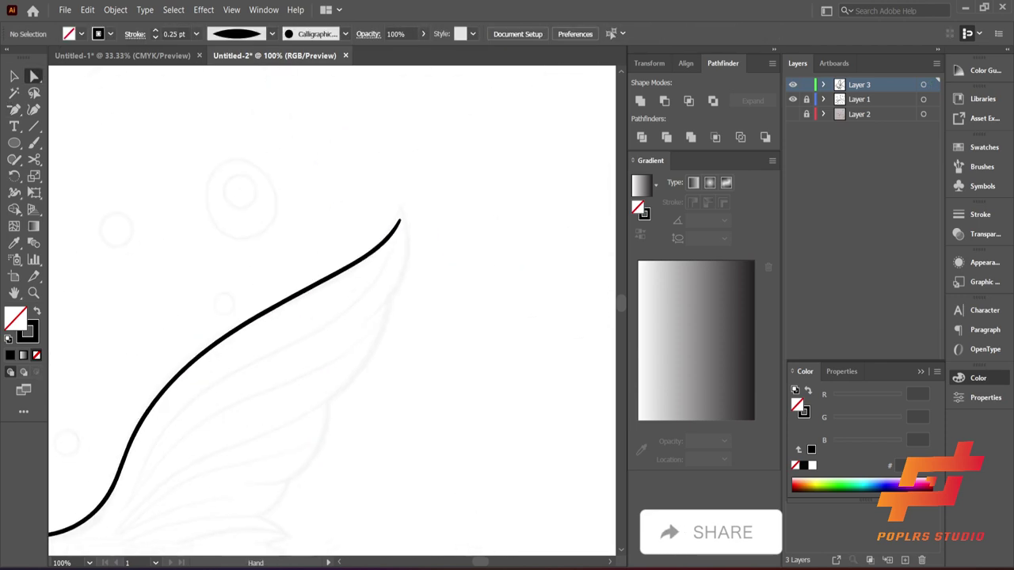
{"action": "scroll", "coordinate": [333, 308], "scroll_direction": "left", "scroll_amount": 5}
{"action": "key", "text": "b"}
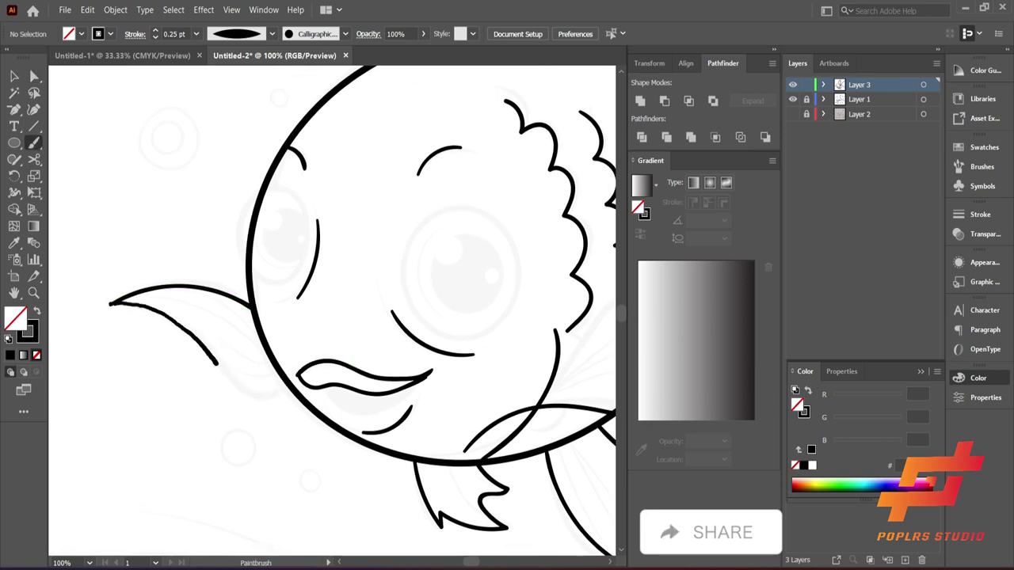
{"action": "key", "text": "ctrl+z"}
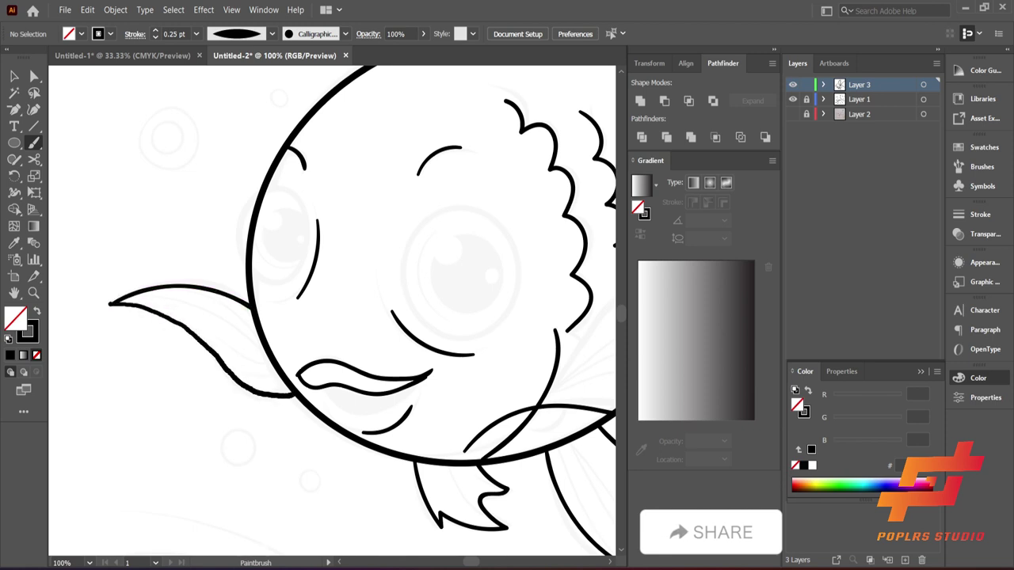
{"action": "scroll", "coordinate": [295, 372], "scroll_direction": "right", "scroll_amount": 2}
{"action": "scroll", "coordinate": [296, 372], "scroll_direction": "right", "scroll_amount": 1}
{"action": "scroll", "coordinate": [296, 371], "scroll_direction": "right", "scroll_amount": 1}
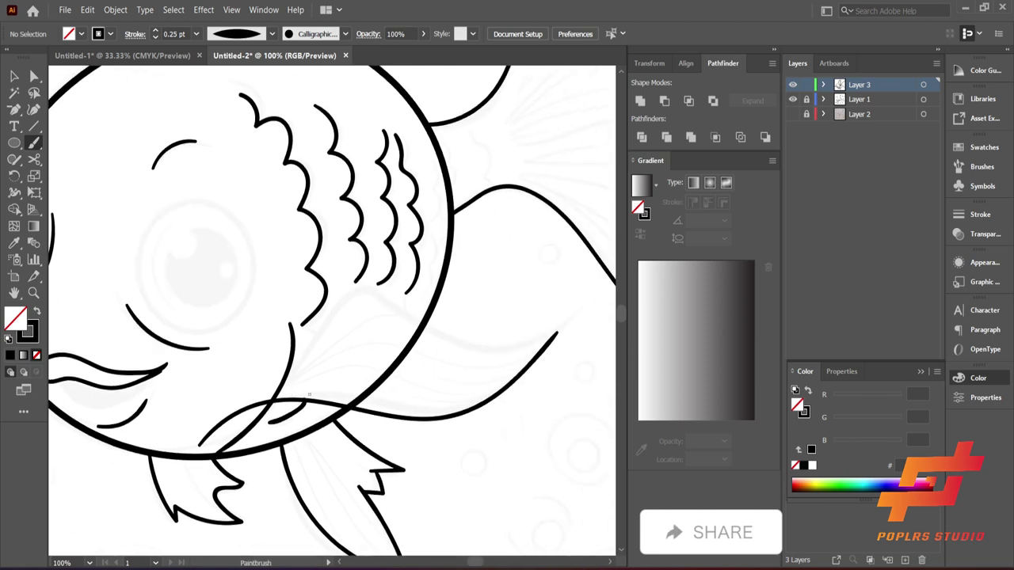
{"action": "left_click", "coordinate": [272, 33]}
{"action": "double_click", "coordinate": [315, 65]}
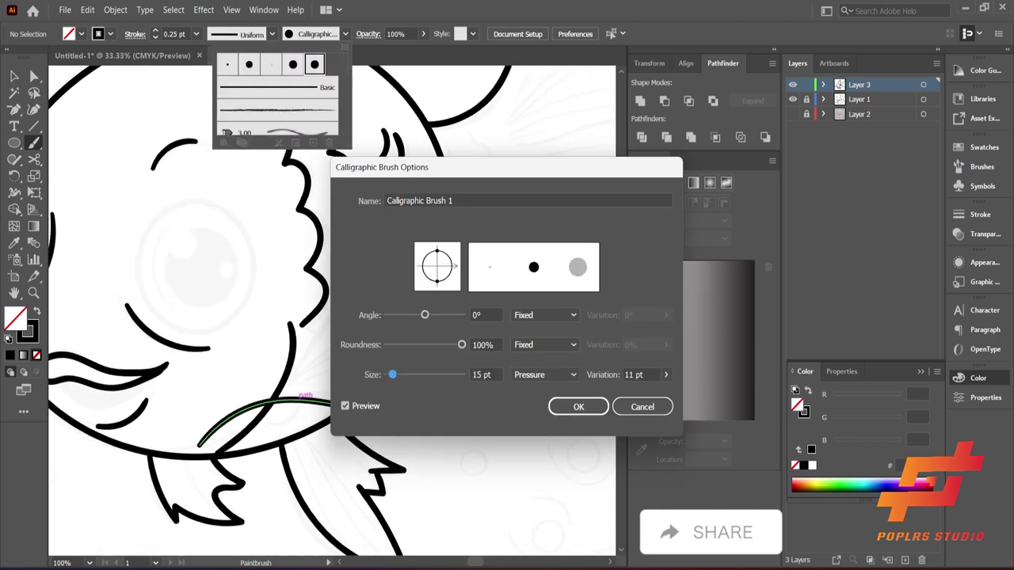
{"action": "left_click", "coordinate": [579, 405]}
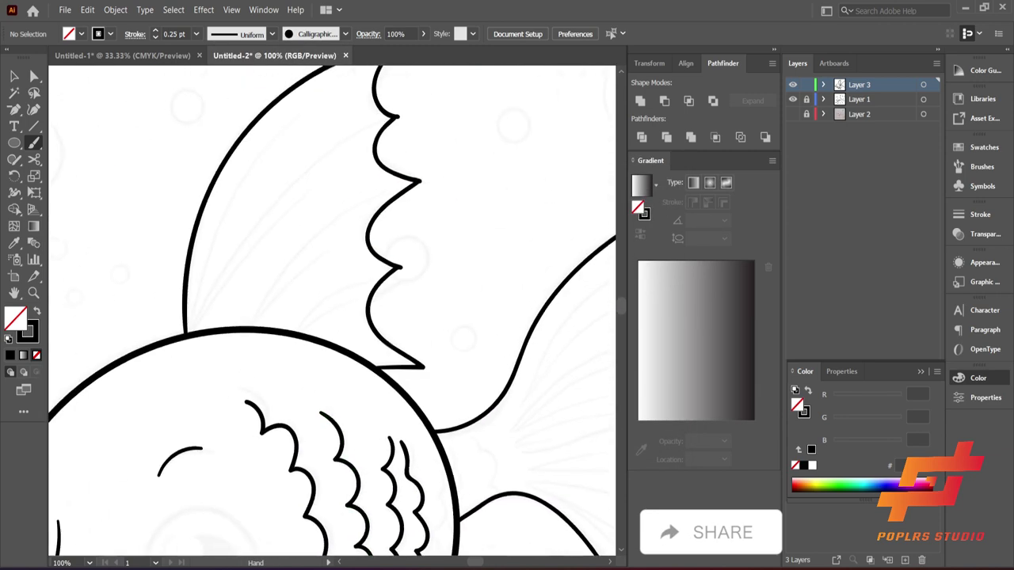
Make the brush size vary with pen pressure and redraw the fin's upper edge tapered
{"action": "left_click", "coordinate": [273, 33]}
{"action": "scroll", "coordinate": [277, 103], "scroll_direction": "up", "scroll_amount": 3}
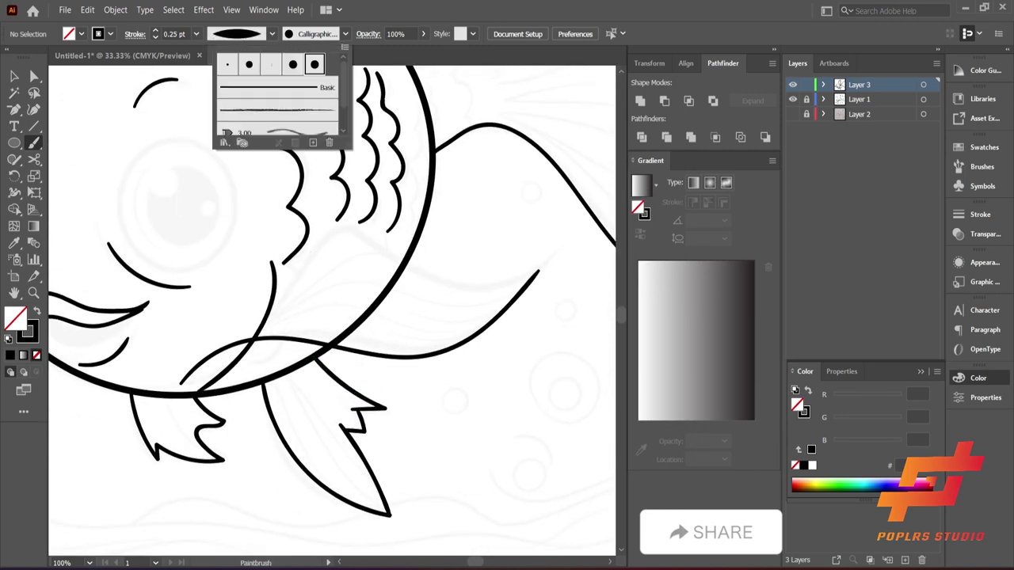
{"action": "double_click", "coordinate": [315, 64]}
{"action": "left_click", "coordinate": [545, 374]}
{"action": "left_click", "coordinate": [547, 436]}
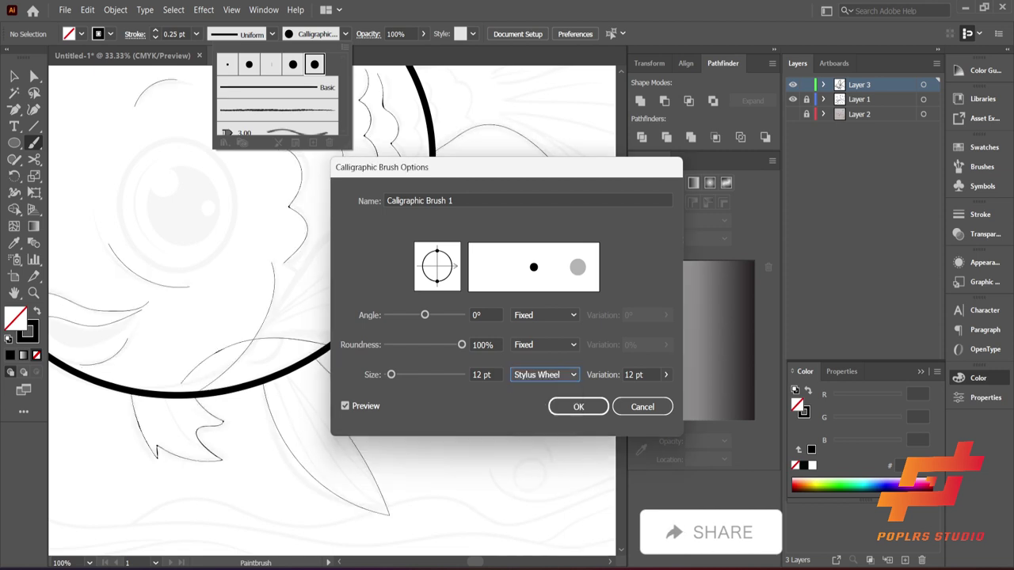
{"action": "left_click", "coordinate": [545, 375]}
{"action": "left_click", "coordinate": [546, 423]}
{"action": "left_click", "coordinate": [578, 406]}
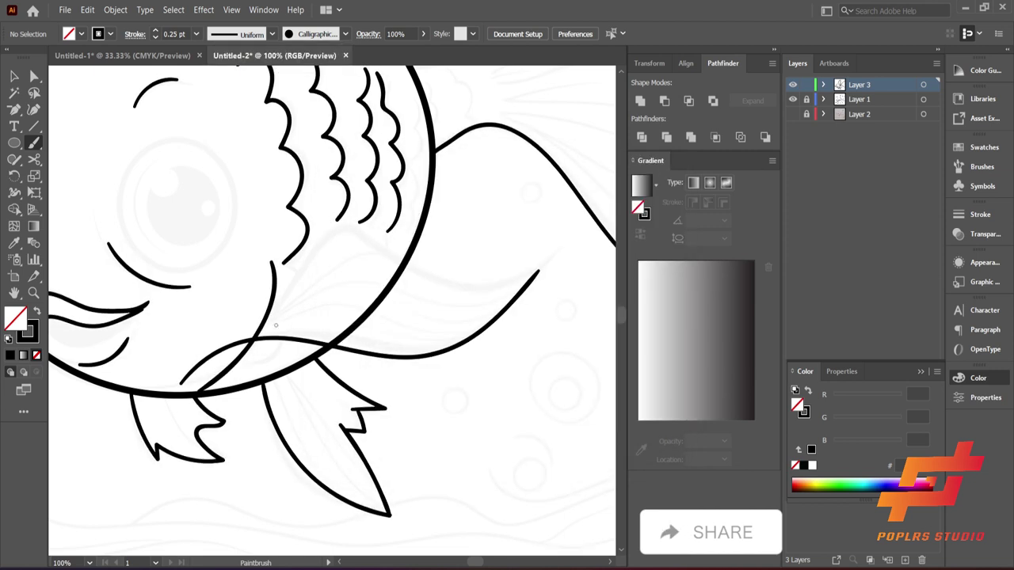
{"action": "key", "text": "ctrl+z"}
{"action": "left_click_drag", "start_coordinate": [539, 271], "coordinate": [270, 324]}
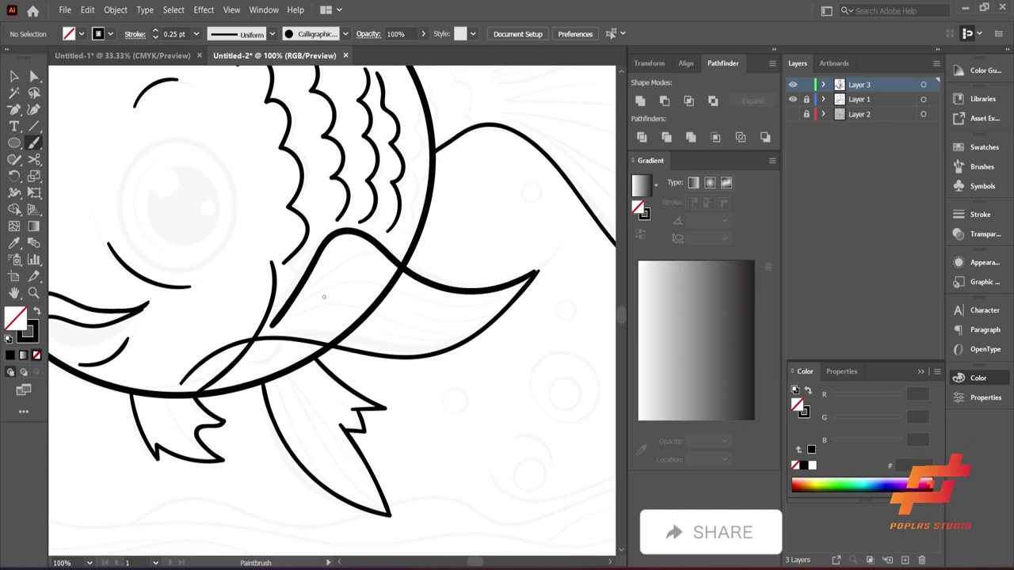
Reduce the Calligraphic brush size and apply it to existing strokes
{"action": "left_click", "coordinate": [345, 33]}
{"action": "double_click", "coordinate": [314, 64]}
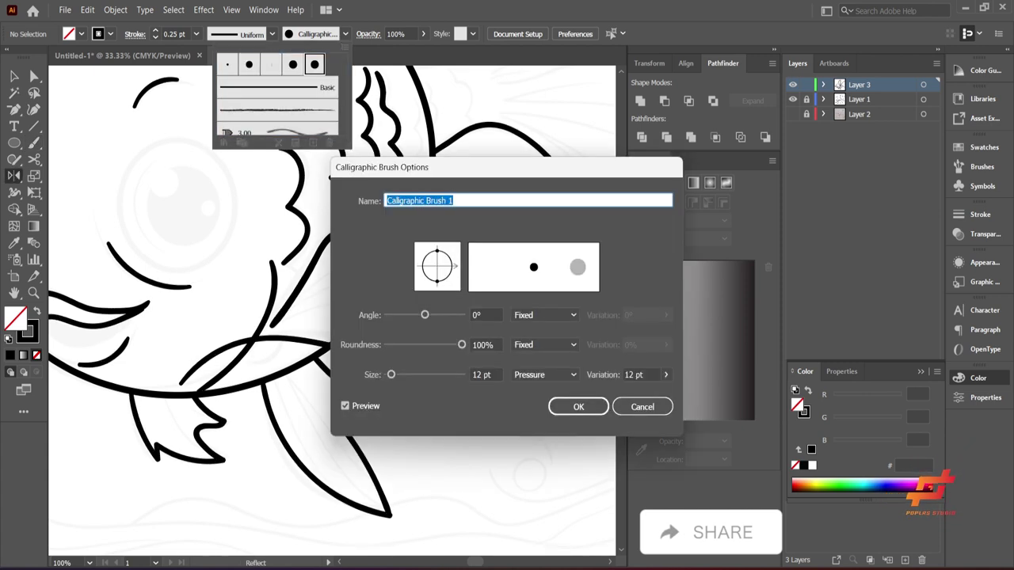
{"action": "left_click_drag", "start_coordinate": [402, 374], "coordinate": [389, 374]}
{"action": "left_click", "coordinate": [578, 406]}
{"action": "left_click", "coordinate": [492, 324]}
{"action": "key", "text": "Escape"}
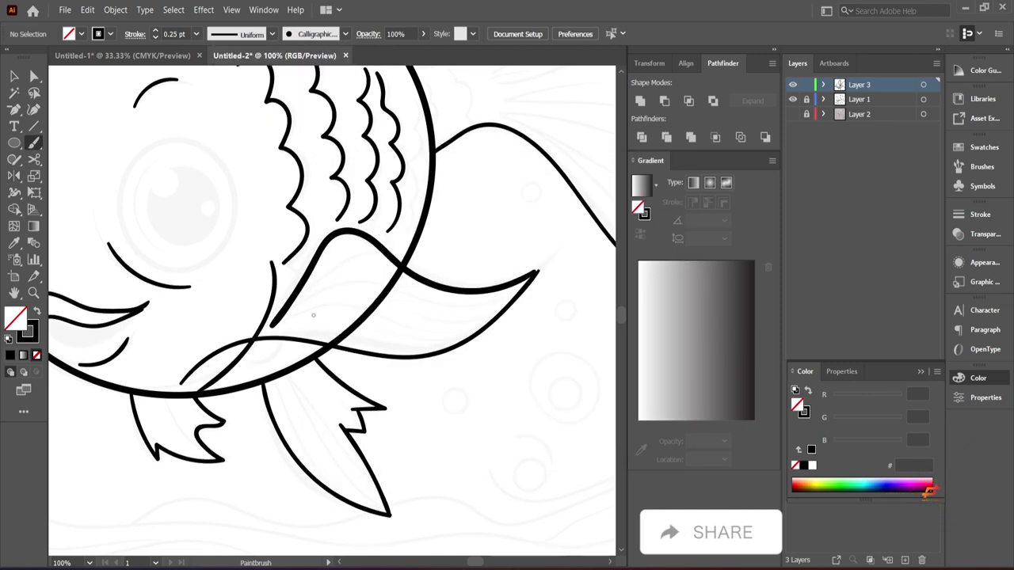
Draw two long vein lines along the inside of the side fin
{"action": "left_click_drag", "start_coordinate": [384, 326], "coordinate": [464, 321]}
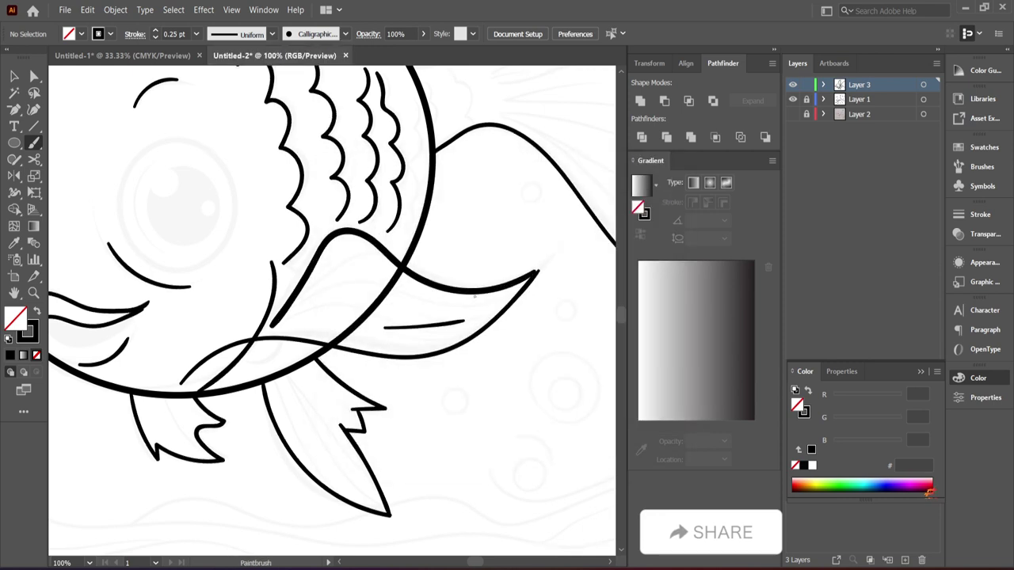
{"action": "left_click_drag", "start_coordinate": [273, 323], "coordinate": [479, 331]}
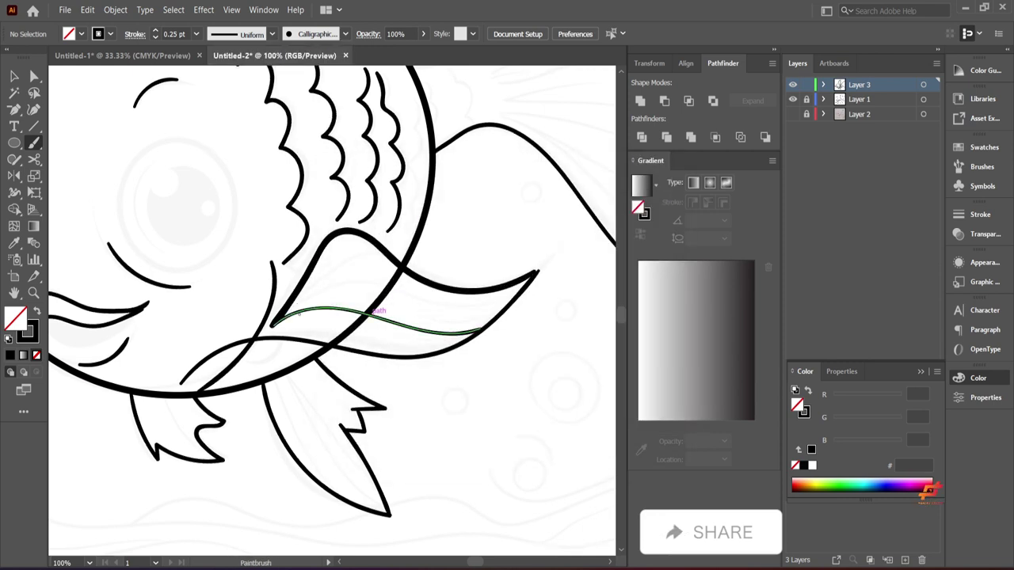
{"action": "left_click_drag", "start_coordinate": [289, 311], "coordinate": [511, 307]}
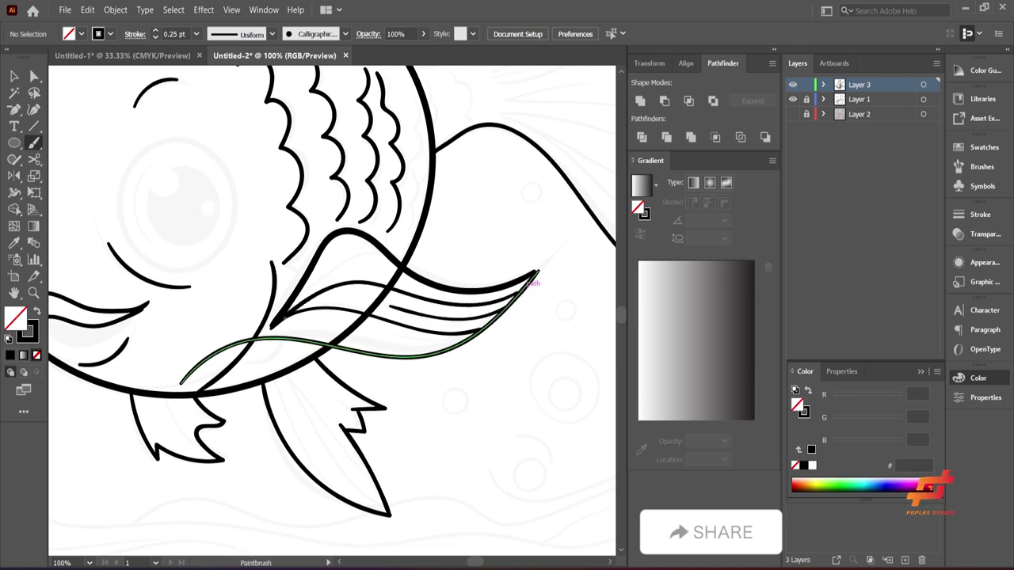
{"action": "left_click_drag", "start_coordinate": [536, 277], "coordinate": [538, 272]}
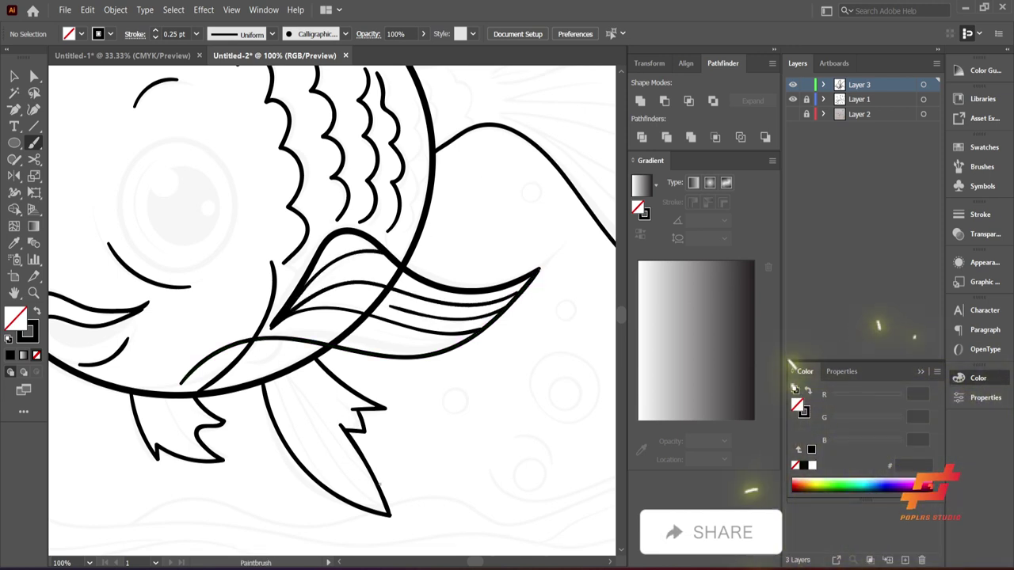
Add vein lines inside the lower fins and along and inside the left fin
{"action": "left_click_drag", "start_coordinate": [288, 375], "coordinate": [363, 491]}
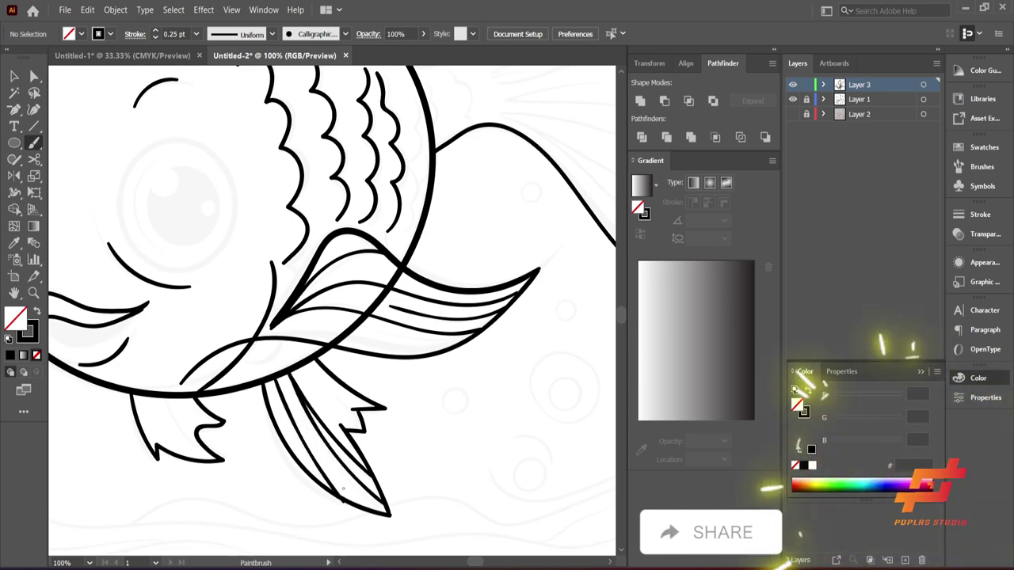
{"action": "left_click_drag", "start_coordinate": [167, 404], "coordinate": [208, 451]}
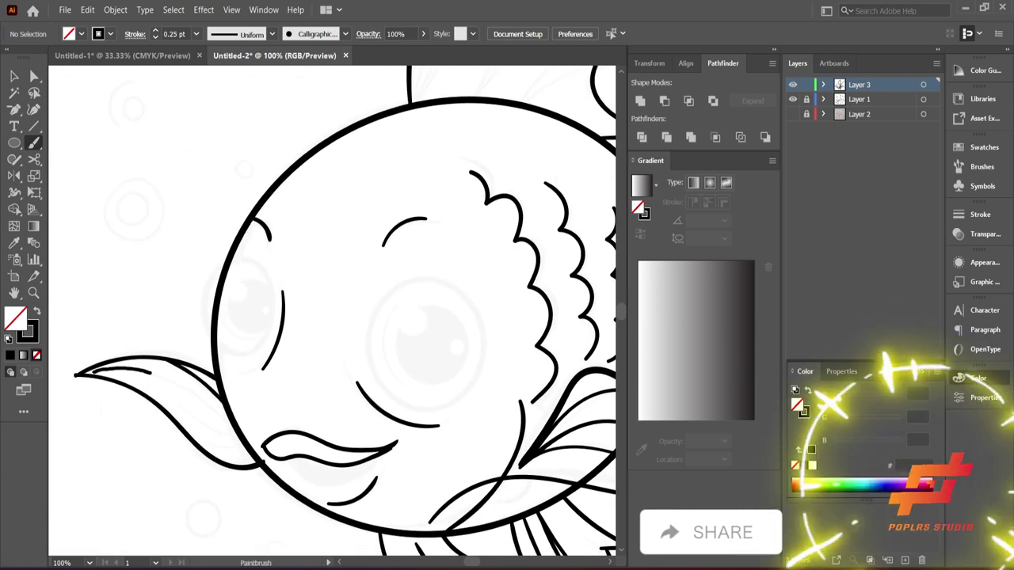
{"action": "left_click_drag", "start_coordinate": [165, 360], "coordinate": [229, 408]}
{"action": "left_click_drag", "start_coordinate": [164, 361], "coordinate": [83, 370]}
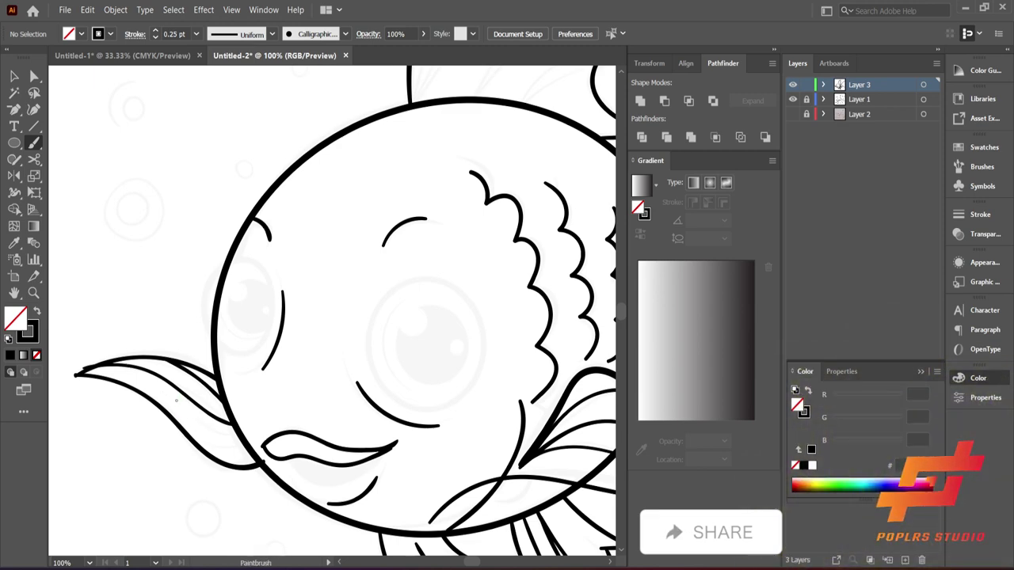
{"action": "left_click_drag", "start_coordinate": [236, 434], "coordinate": [185, 398]}
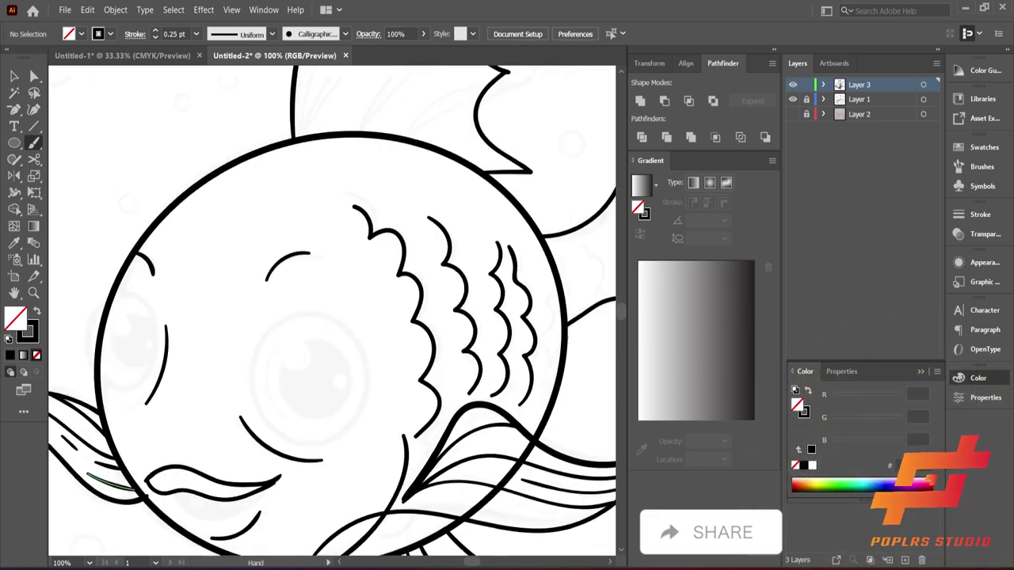
Add vein strokes inside the dorsal fin, undoing the unwanted ones
{"action": "left_click_drag", "start_coordinate": [309, 168], "coordinate": [202, 380]}
{"action": "left_click_drag", "start_coordinate": [320, 154], "coordinate": [375, 125]}
{"action": "left_click_drag", "start_coordinate": [404, 168], "coordinate": [201, 380]}
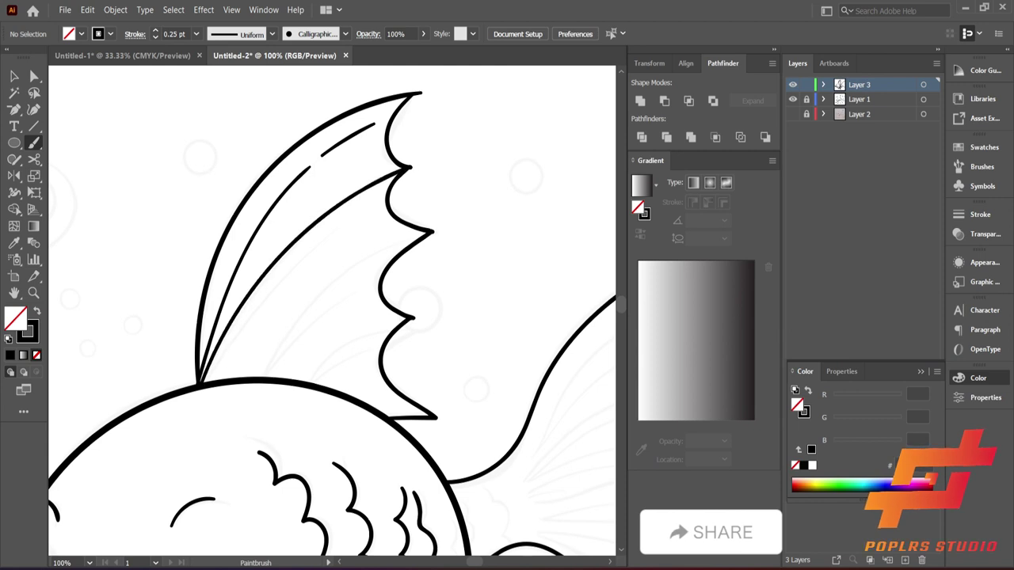
{"action": "left_click_drag", "start_coordinate": [309, 265], "coordinate": [203, 378]}
{"action": "mouse_move", "coordinate": [313, 258]}
{"action": "left_mouse_down"}
{"action": "mouse_move", "coordinate": [327, 249]}
{"action": "mouse_move", "coordinate": [275, 289]}
{"action": "left_mouse_up"}
{"action": "key", "text": "ctrl+z"}
{"action": "key", "text": "ctrl+z"}
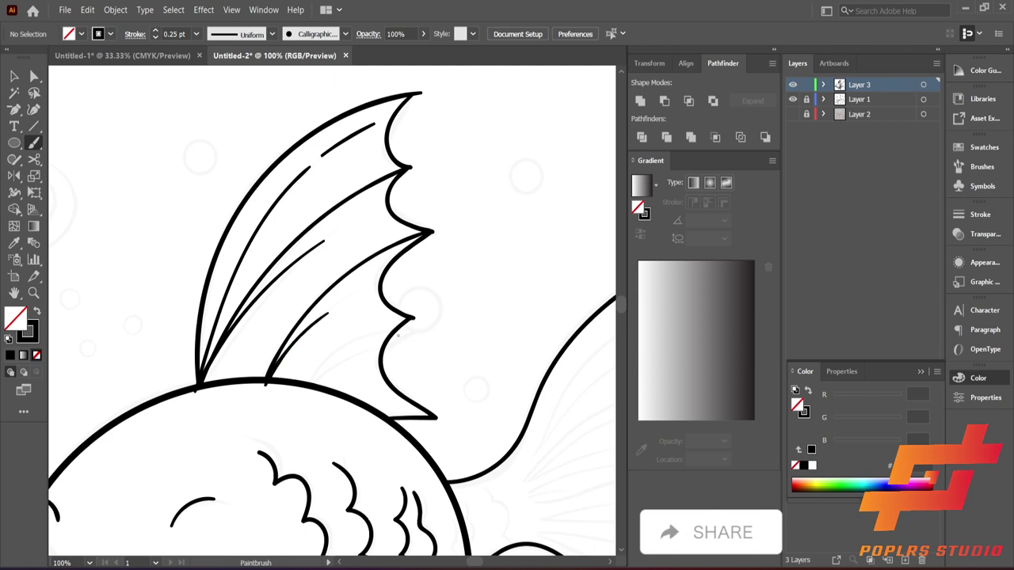
Paint veins inside the tail's upper lobe, panning to bring the tail into view
{"action": "scroll", "coordinate": [410, 358], "scroll_direction": "right", "scroll_amount": 5}
{"action": "scroll", "coordinate": [201, 438], "scroll_direction": "down", "scroll_amount": 1}
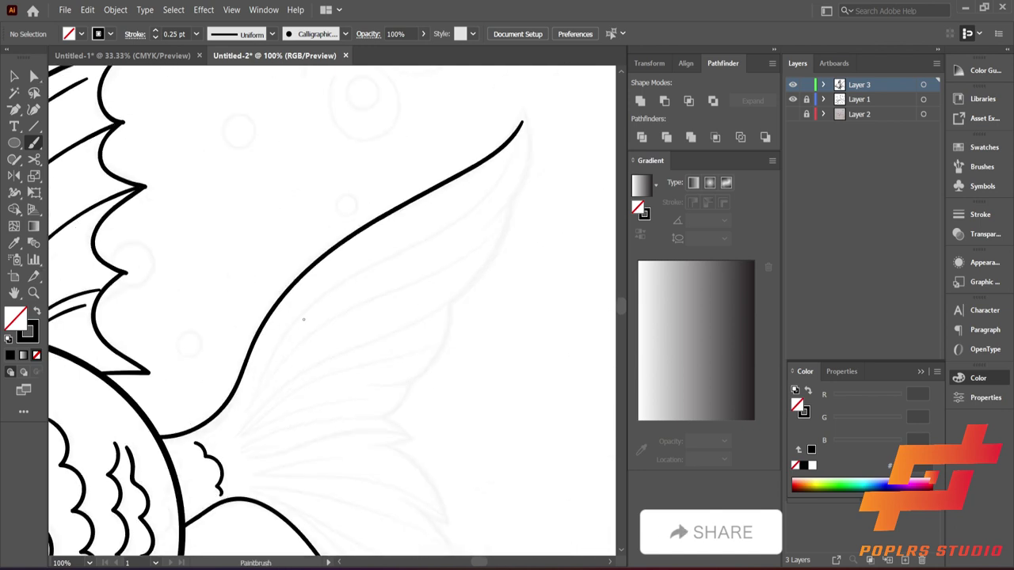
{"action": "mouse_move", "coordinate": [517, 131]}
{"action": "left_mouse_down"}
{"action": "mouse_move", "coordinate": [245, 414]}
{"action": "mouse_move", "coordinate": [490, 235]}
{"action": "left_mouse_up"}
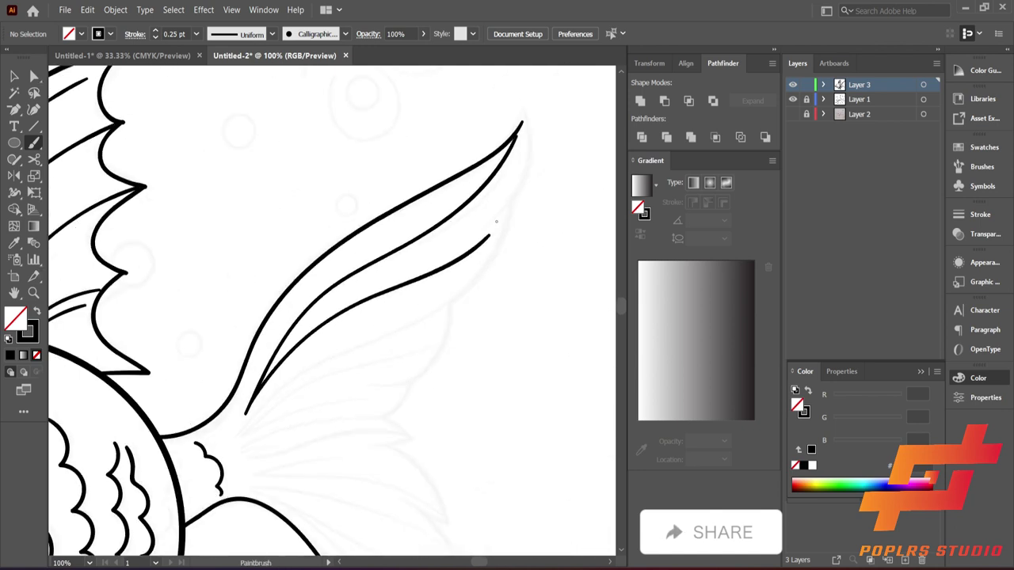
{"action": "key", "text": "ctrl+z"}
{"action": "left_click_drag", "start_coordinate": [242, 430], "coordinate": [519, 200]}
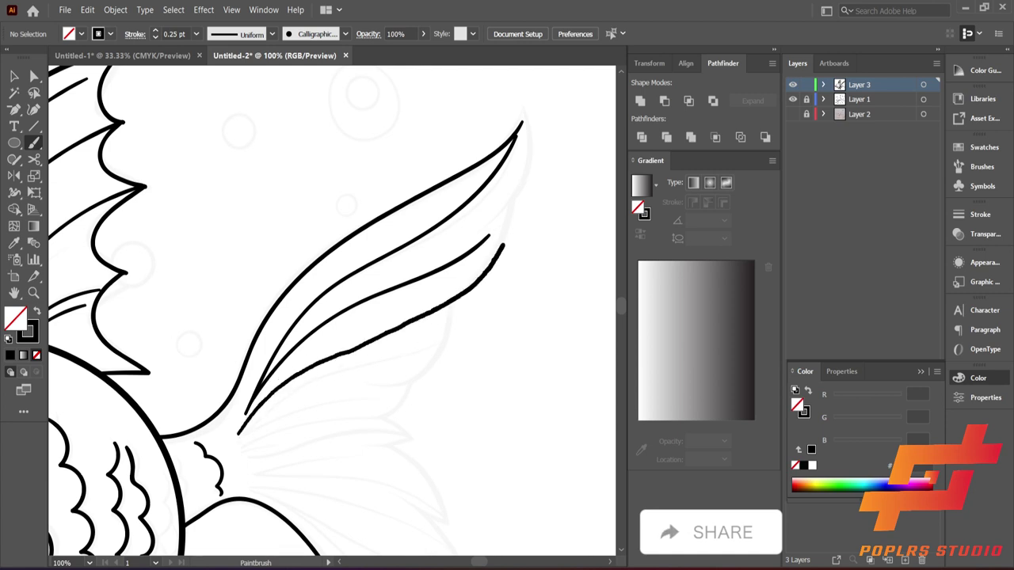
{"action": "left_click_drag", "start_coordinate": [333, 333], "coordinate": [285, 249]}
{"action": "left_click_drag", "start_coordinate": [190, 349], "coordinate": [331, 285]}
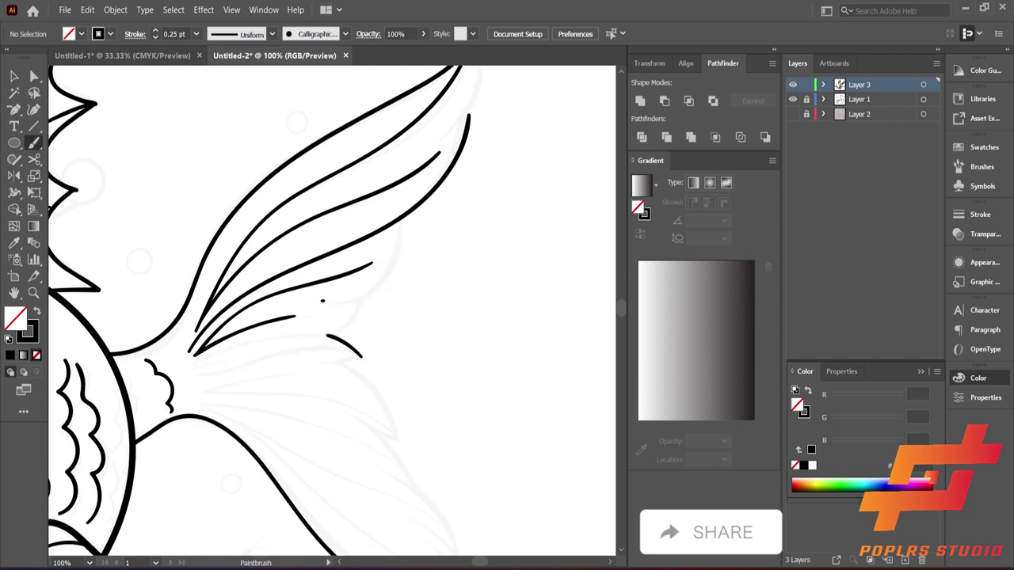
Add short strokes near the tail tip and a vein through the lower lobe
{"action": "left_click_drag", "start_coordinate": [322, 302], "coordinate": [377, 281]}
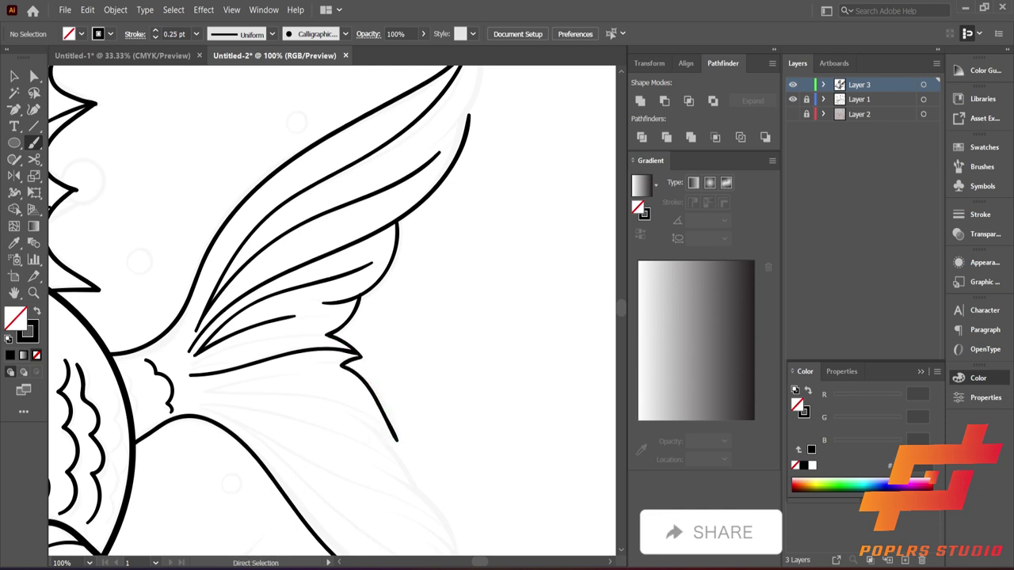
{"action": "left_click_drag", "start_coordinate": [361, 419], "coordinate": [400, 440]}
{"action": "mouse_move", "coordinate": [396, 440]}
{"action": "left_mouse_down"}
{"action": "mouse_move", "coordinate": [301, 326]}
{"action": "mouse_move", "coordinate": [327, 379]}
{"action": "left_mouse_up"}
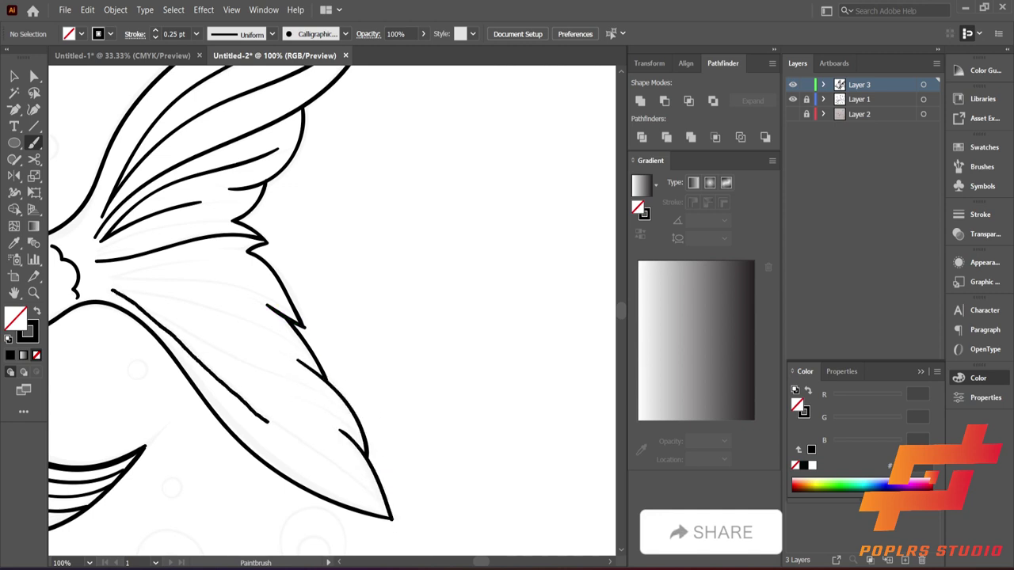
{"action": "left_click_drag", "start_coordinate": [269, 422], "coordinate": [376, 493]}
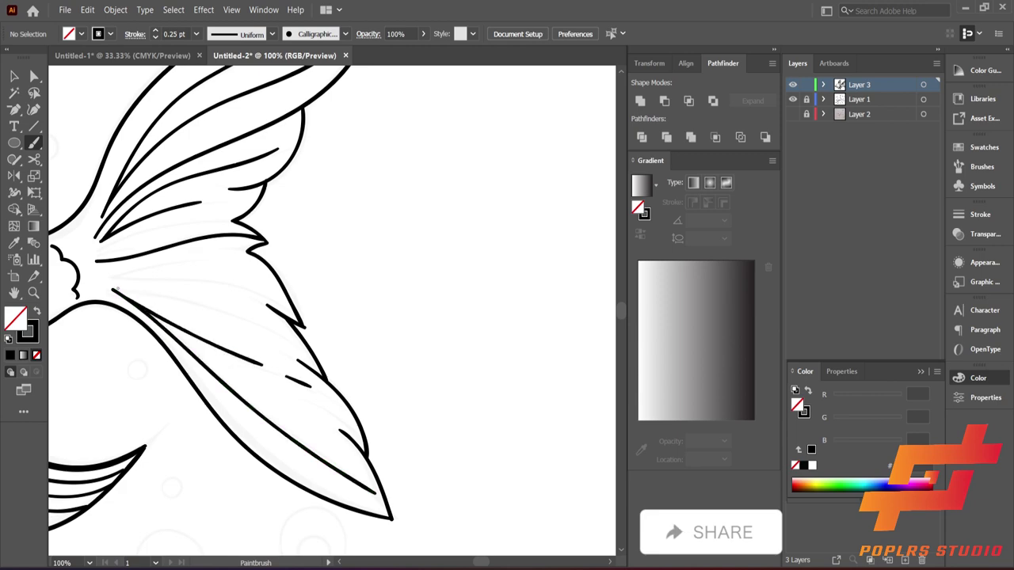
{"action": "mouse_move", "coordinate": [138, 281]}
{"action": "left_mouse_down"}
{"action": "mouse_move", "coordinate": [278, 295]}
{"action": "mouse_move", "coordinate": [610, 158]}
{"action": "left_mouse_up"}
Reshape the lower side fin stroke so its ends sit inside the left fin
{"action": "left_click", "coordinate": [14, 109]}
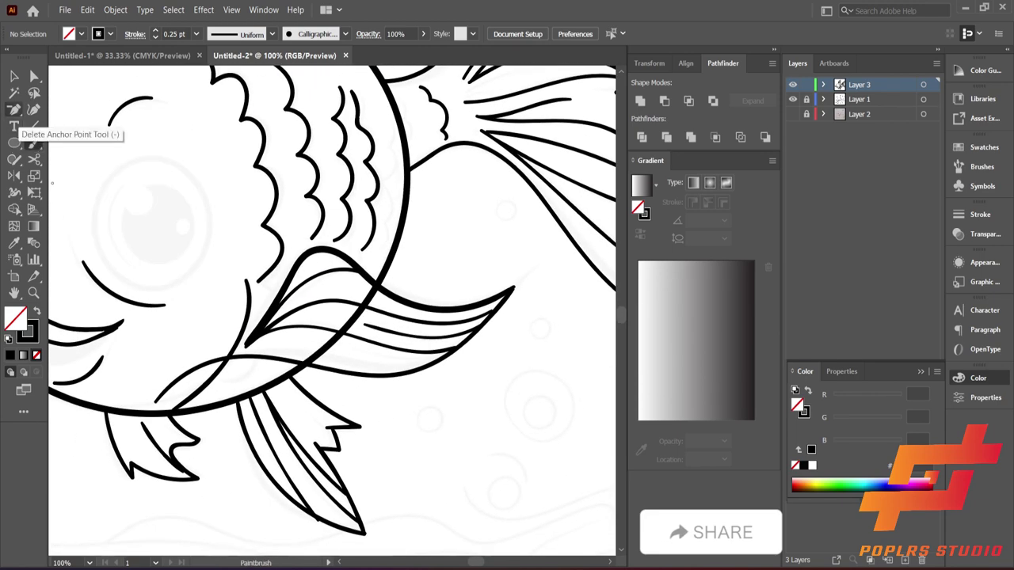
{"action": "left_click", "coordinate": [164, 400]}
{"action": "left_click", "coordinate": [602, 308]}
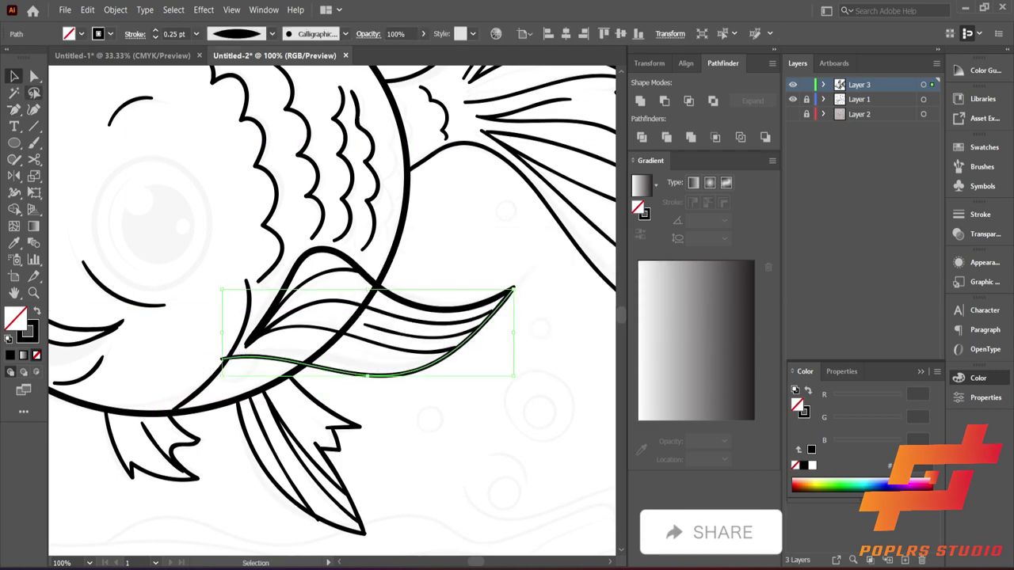
{"action": "key", "text": "a"}
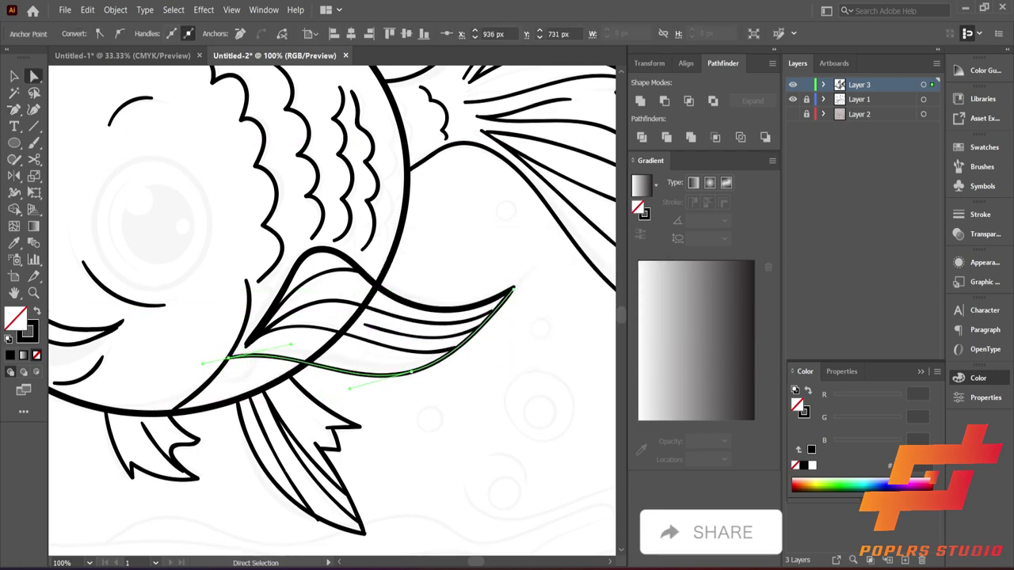
{"action": "left_click_drag", "start_coordinate": [317, 316], "coordinate": [523, 436]}
{"action": "left_click_drag", "start_coordinate": [427, 546], "coordinate": [182, 444]}
{"action": "left_click_drag", "start_coordinate": [238, 396], "coordinate": [317, 325]}
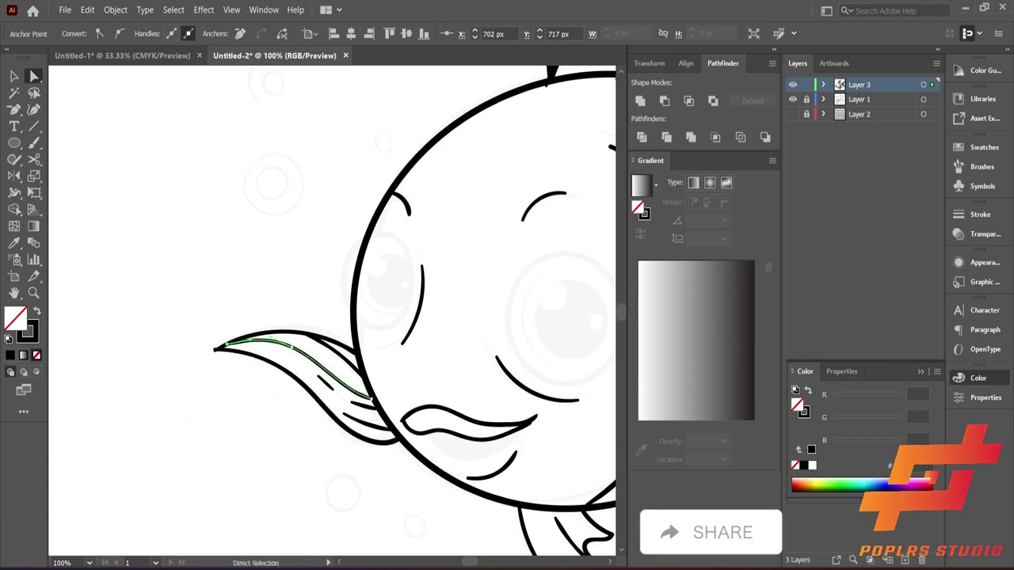
{"action": "right_click", "coordinate": [215, 350]}
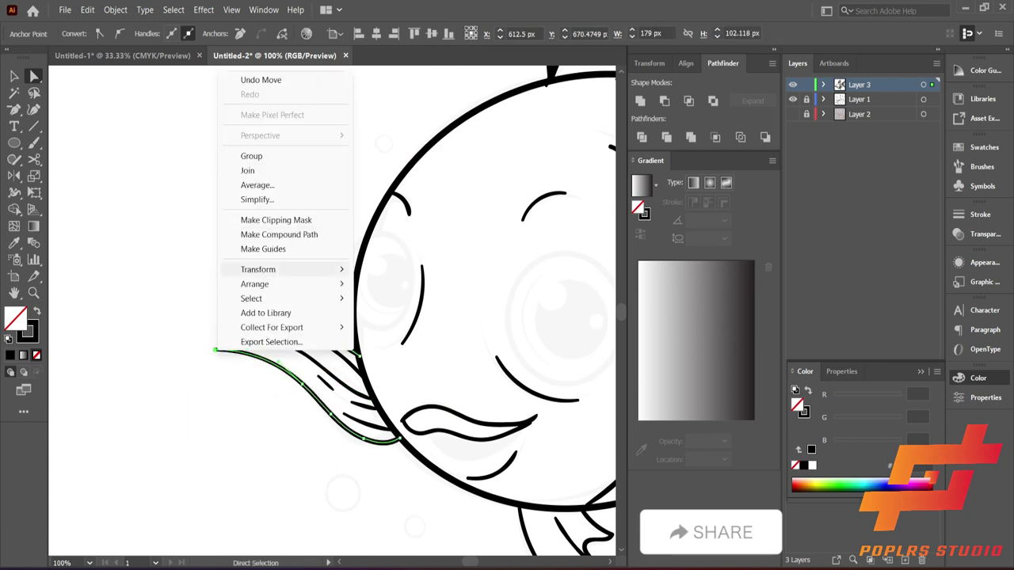
{"action": "key", "text": "Escape"}
{"action": "left_click", "coordinate": [197, 383]}
Undo a fin change and move the top fin line's lower end onto the body
{"action": "scroll", "coordinate": [197, 384], "scroll_direction": "up", "scroll_amount": 3}
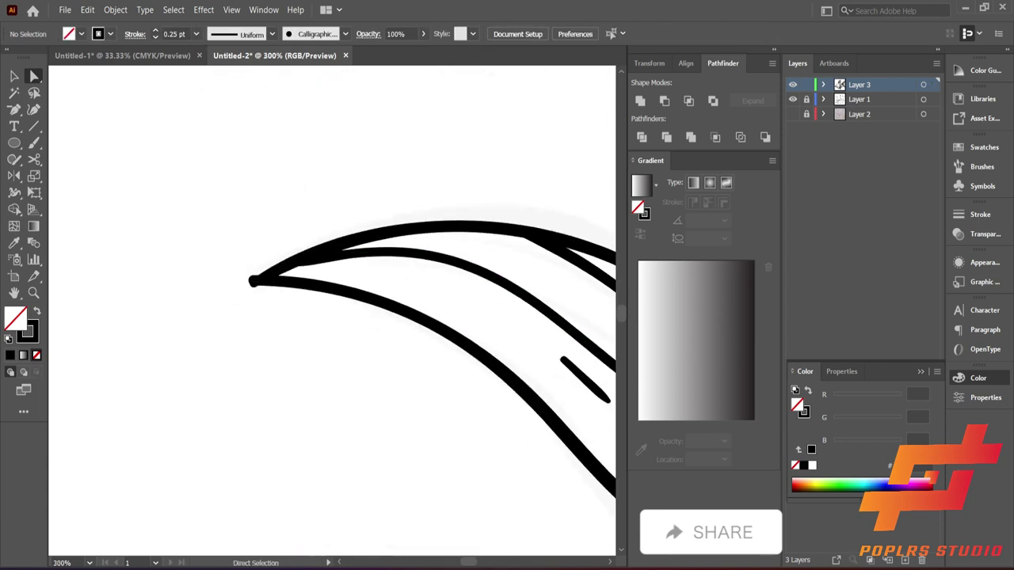
{"action": "key", "text": "ctrl+minus"}
{"action": "key", "text": "ctrl+minus"}
{"action": "key", "text": "ctrl+minus"}
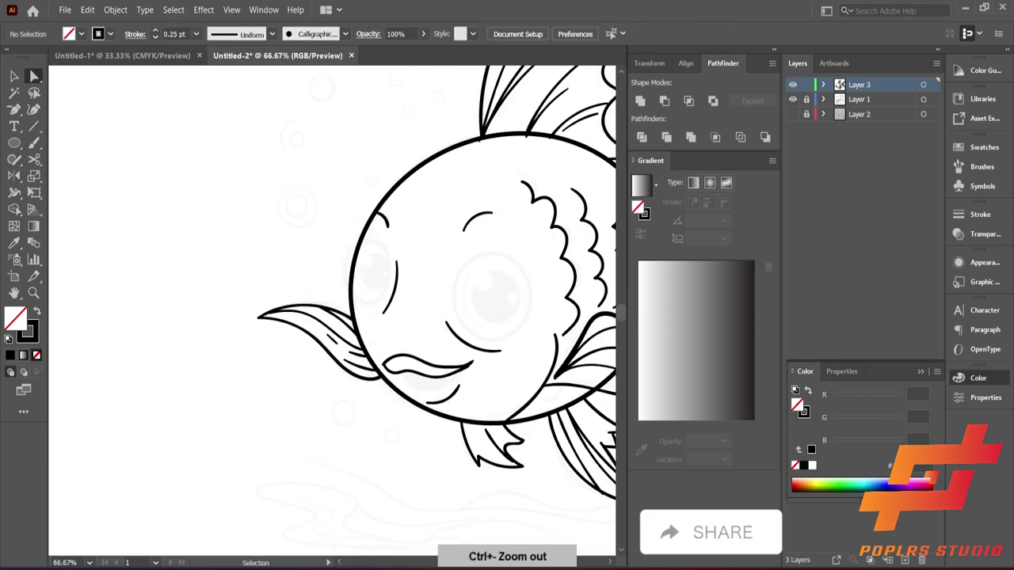
{"action": "key", "text": "ctrl+z"}
{"action": "key", "text": "ctrl+plus"}
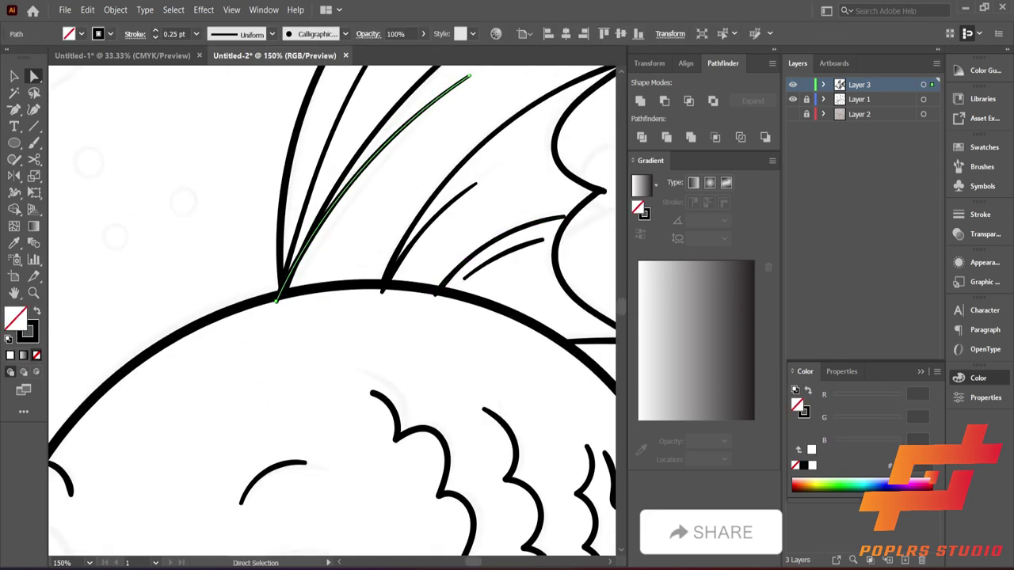
{"action": "left_click_drag", "start_coordinate": [276, 301], "coordinate": [277, 299]}
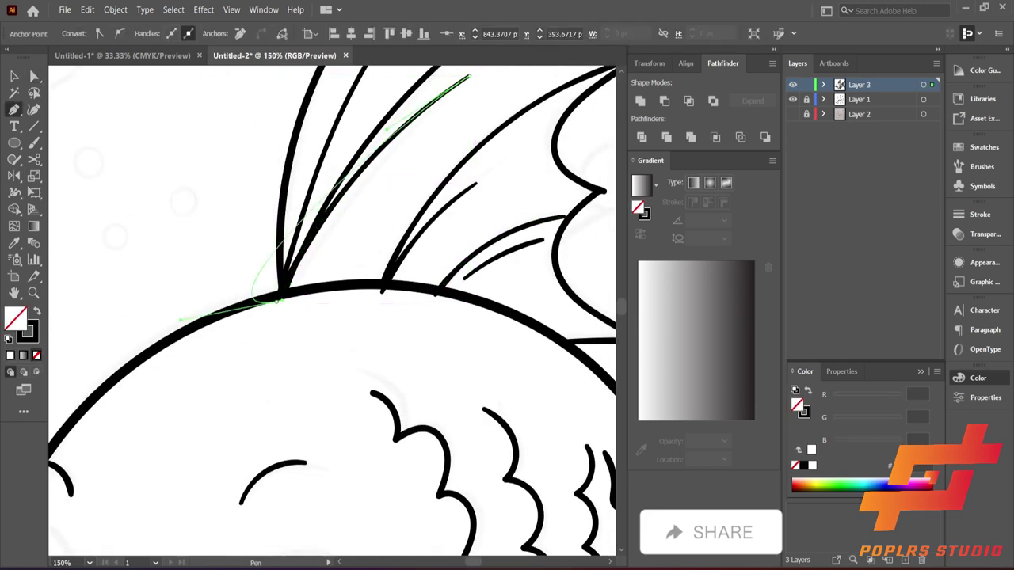
{"action": "key", "text": "ctrl+minus"}
{"action": "key", "text": "ctrl+minus"}
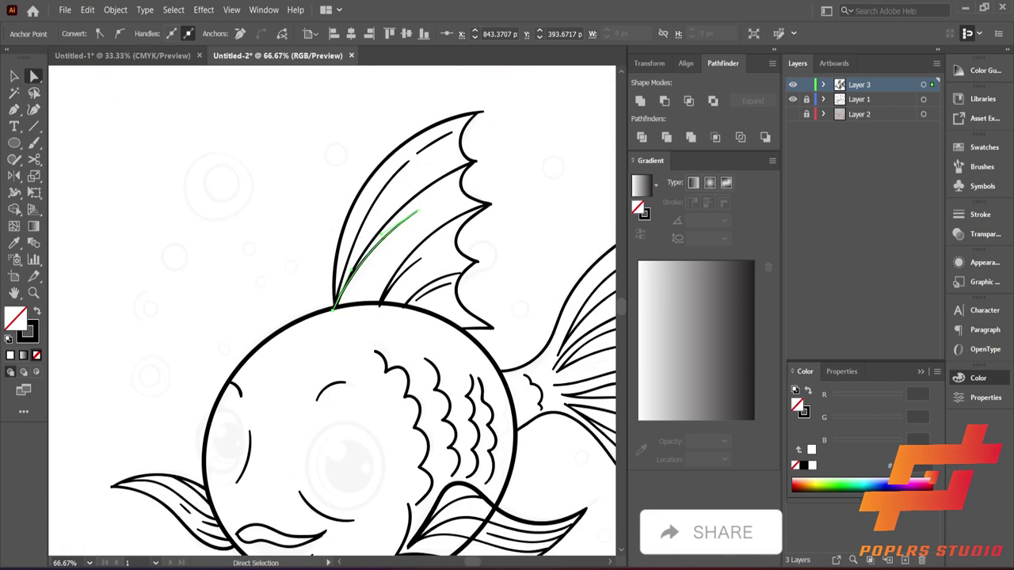
{"action": "left_click_drag", "start_coordinate": [407, 303], "coordinate": [227, 291]}
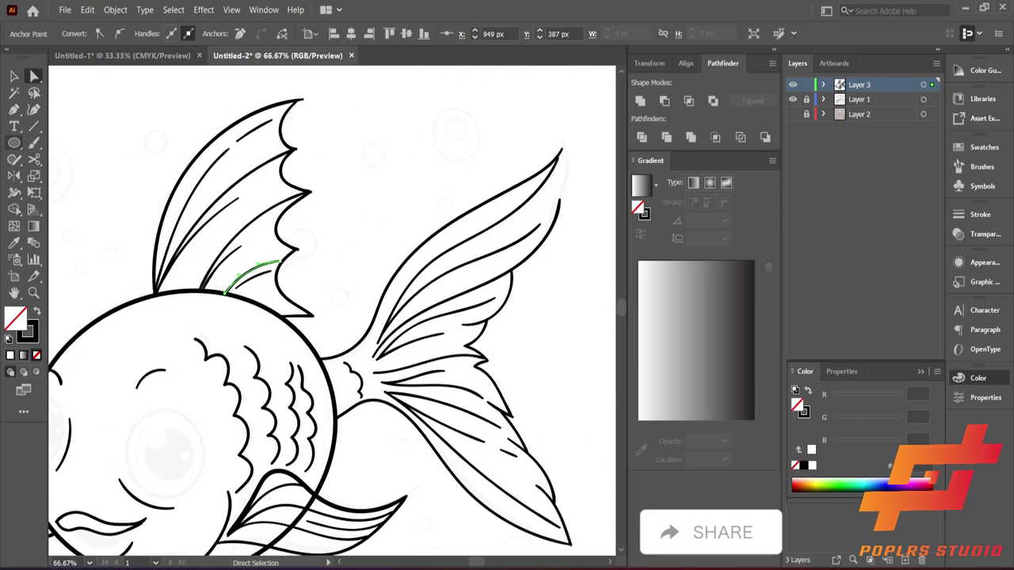
Paint a brush stroke along the tail fin's upper edge
{"action": "key", "text": "b"}
{"action": "left_click_drag", "start_coordinate": [561, 151], "coordinate": [557, 213]}
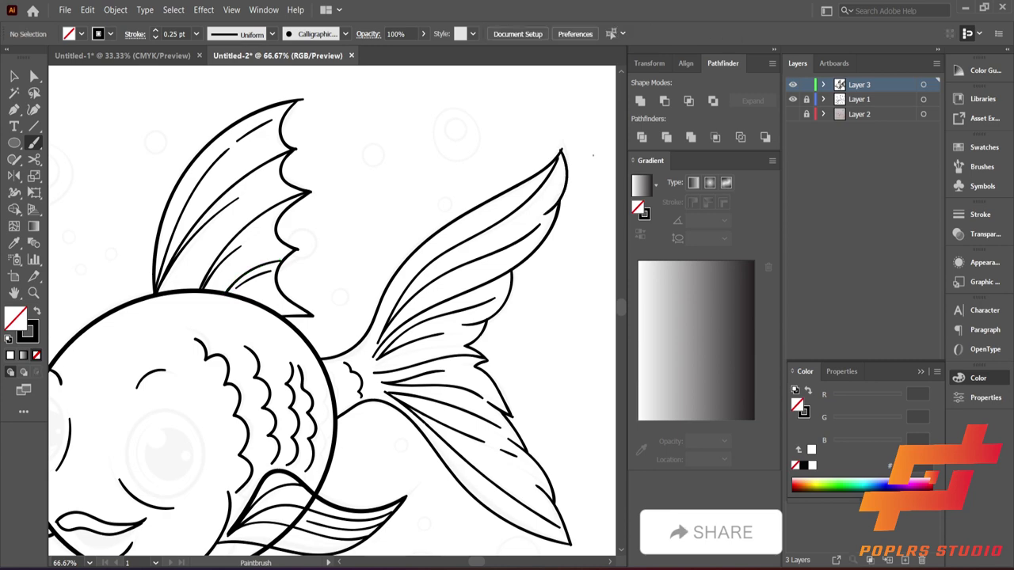
{"action": "key", "text": "ctrl+z"}
{"action": "left_click_drag", "start_coordinate": [561, 150], "coordinate": [557, 212]}
{"action": "key", "text": "ctrl+plus"}
{"action": "key", "text": "ctrl+plus"}
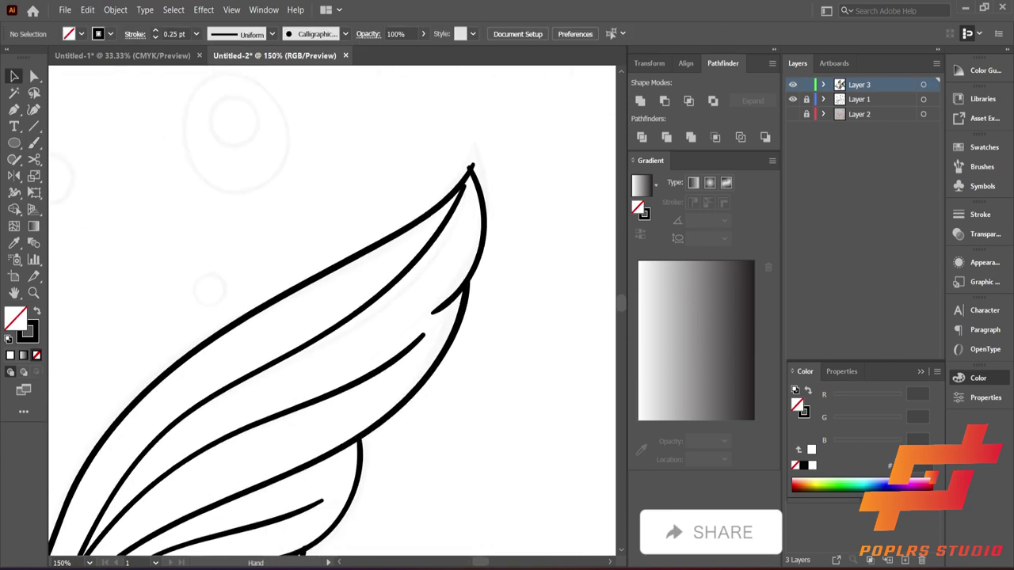
Adjust the anchors at the tail fin tip, then view the whole fish
{"action": "key", "text": "a"}
{"action": "left_click", "coordinate": [474, 168]}
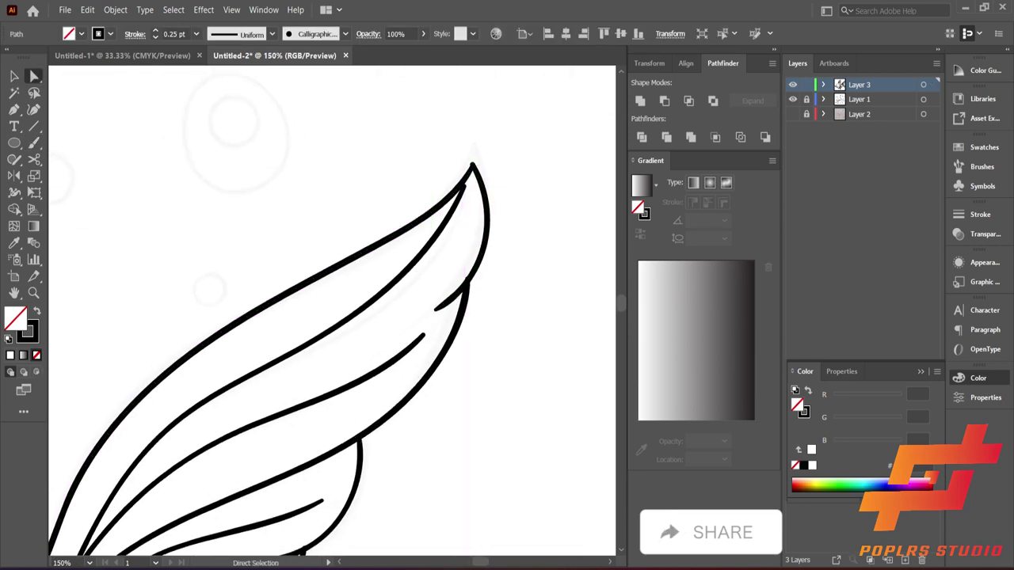
{"action": "left_click", "coordinate": [487, 237]}
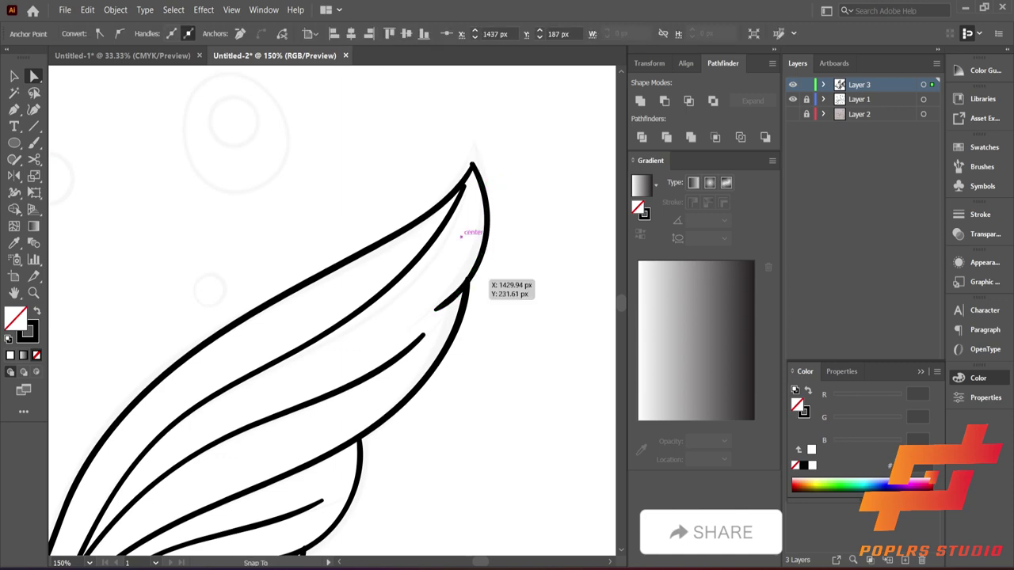
{"action": "key", "text": "v"}
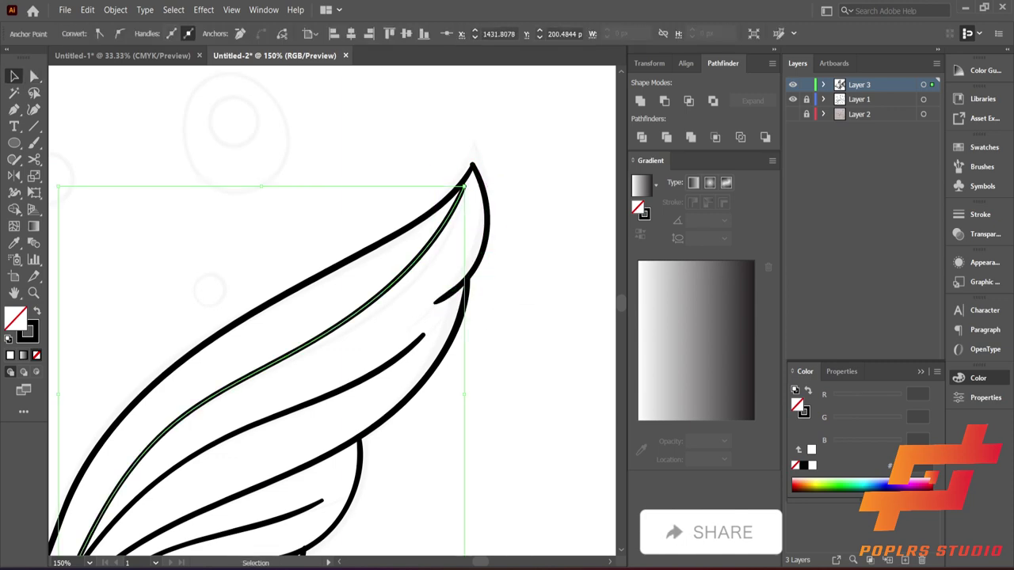
{"action": "key", "text": "ctrl+shift+a"}
{"action": "key", "text": "ctrl+minus"}
{"action": "key", "text": "ctrl+plus"}
{"action": "key", "text": "ctrl+minus"}
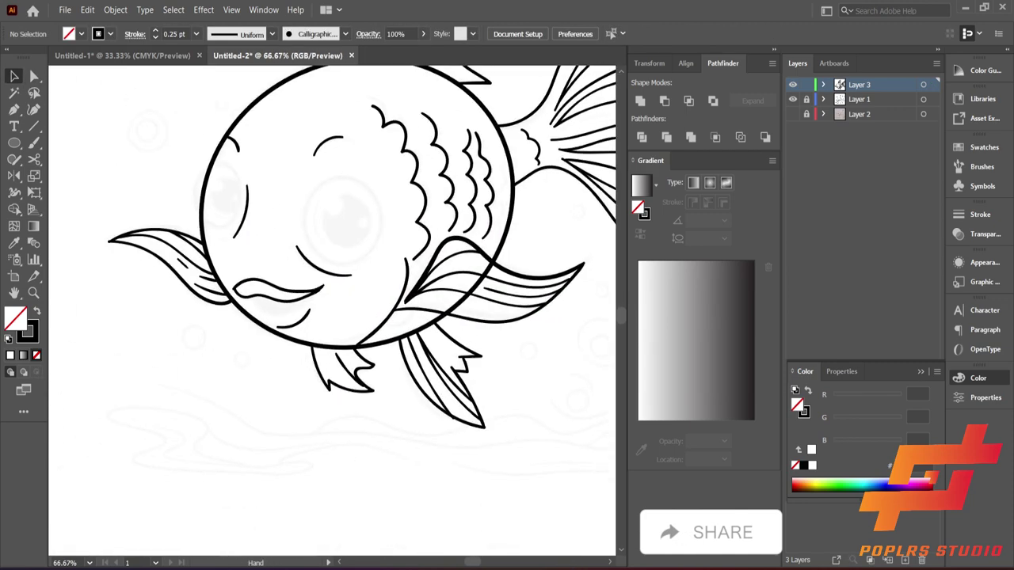
{"action": "key", "text": "ctrl+minus"}
{"action": "key", "text": "ctrl+minus"}
{"action": "key", "text": "ctrl+minus"}
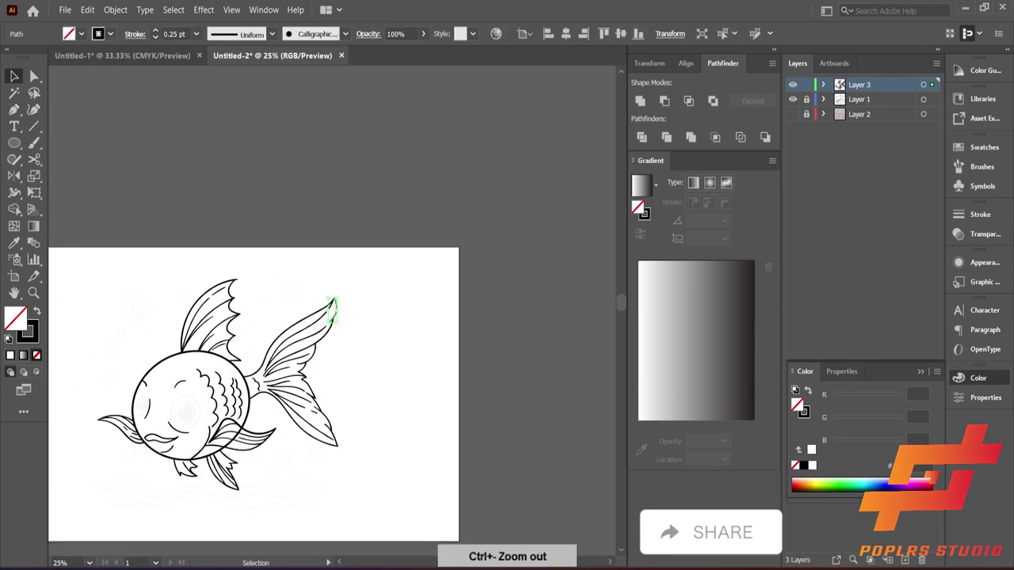
Move the lower fin tip anchor outward and add a short vein stroke inside the lower fin
{"action": "left_click_drag", "start_coordinate": [151, 444], "coordinate": [269, 444]}
{"action": "mouse_move", "coordinate": [396, 356]}
{"action": "left_mouse_down"}
{"action": "mouse_move", "coordinate": [238, 277]}
{"action": "mouse_move", "coordinate": [174, 261]}
{"action": "left_mouse_up"}
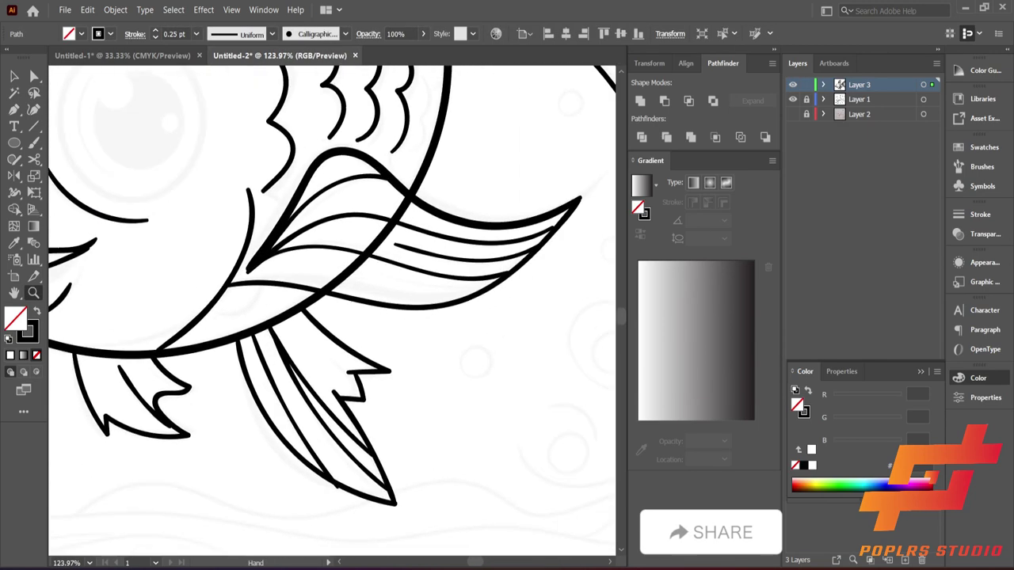
{"action": "left_click_drag", "start_coordinate": [348, 484], "coordinate": [396, 505]}
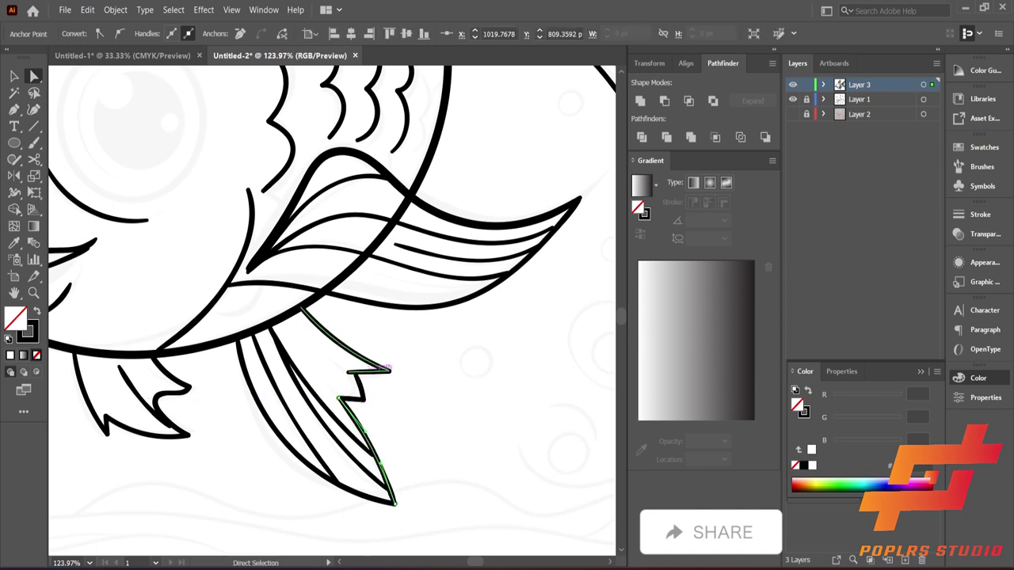
{"action": "left_click", "coordinate": [388, 369]}
{"action": "left_click_drag", "start_coordinate": [337, 361], "coordinate": [345, 372]}
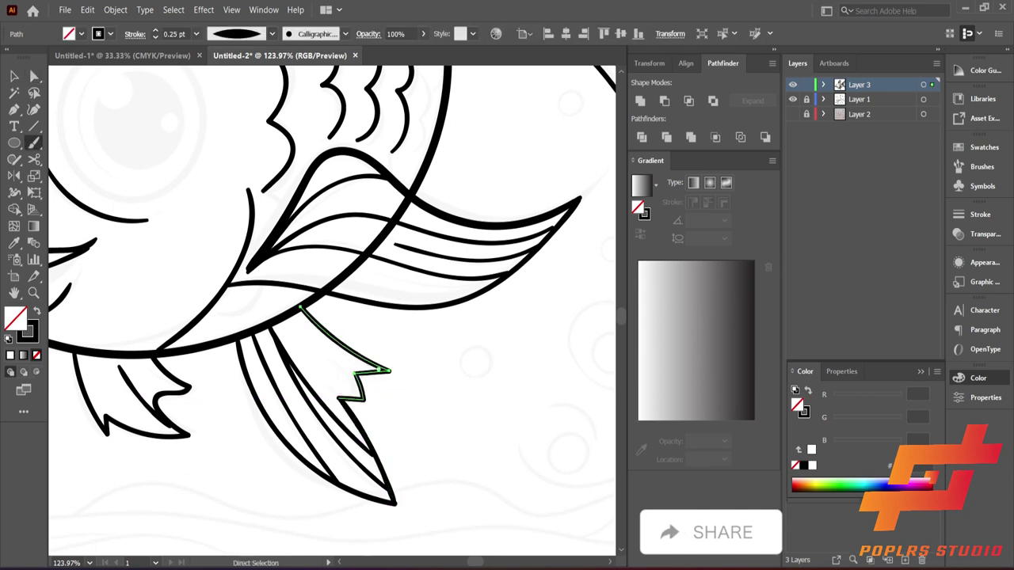
{"action": "left_click", "coordinate": [340, 364], "text": "ctrl"}
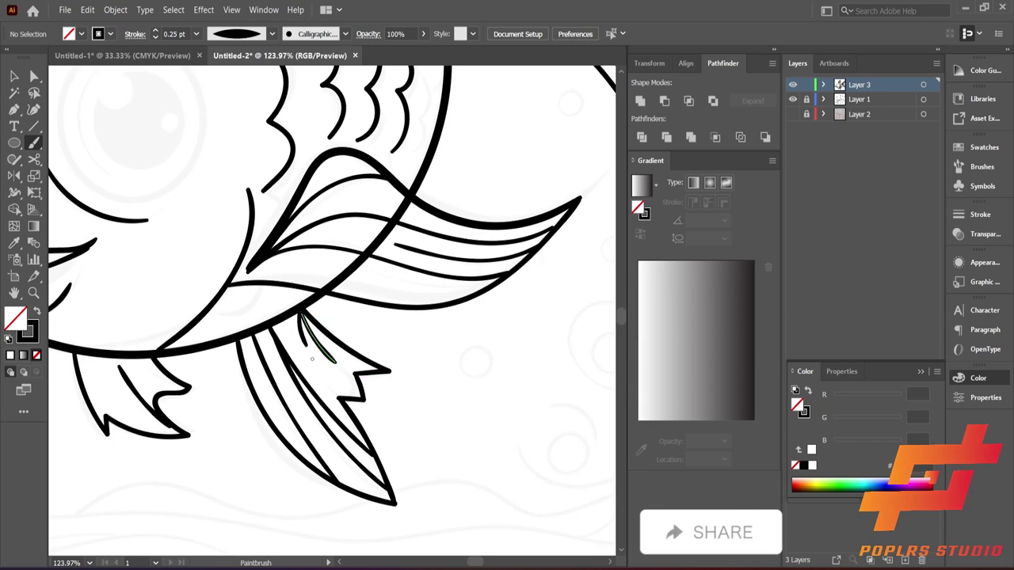
{"action": "mouse_move", "coordinate": [342, 380]}
{"action": "left_mouse_down"}
{"action": "mouse_move", "coordinate": [320, 307]}
{"action": "mouse_move", "coordinate": [316, 336]}
{"action": "left_mouse_up"}
{"action": "left_click_drag", "start_coordinate": [348, 380], "coordinate": [320, 506]}
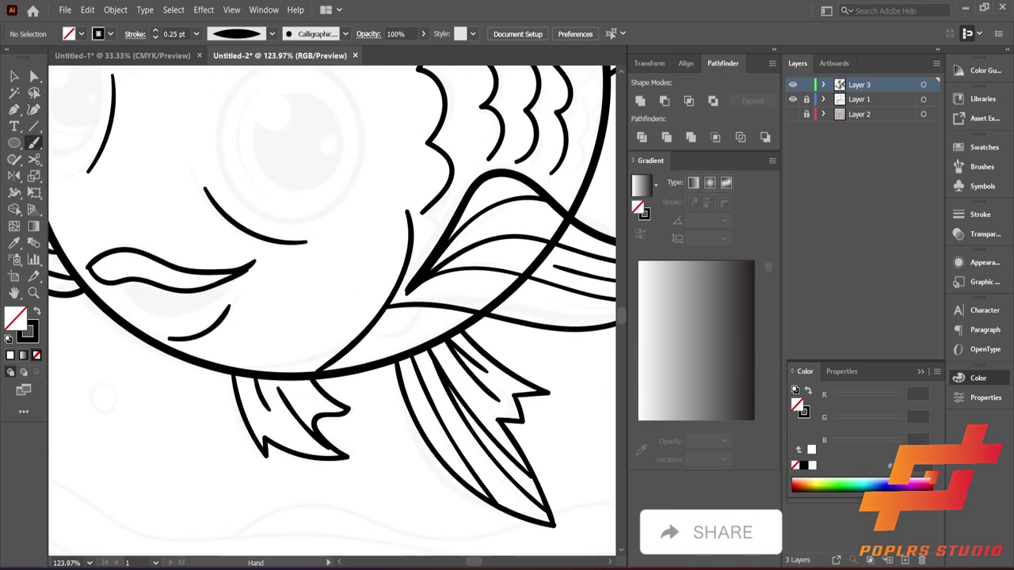
{"action": "left_click_drag", "start_coordinate": [440, 254], "coordinate": [396, 396]}
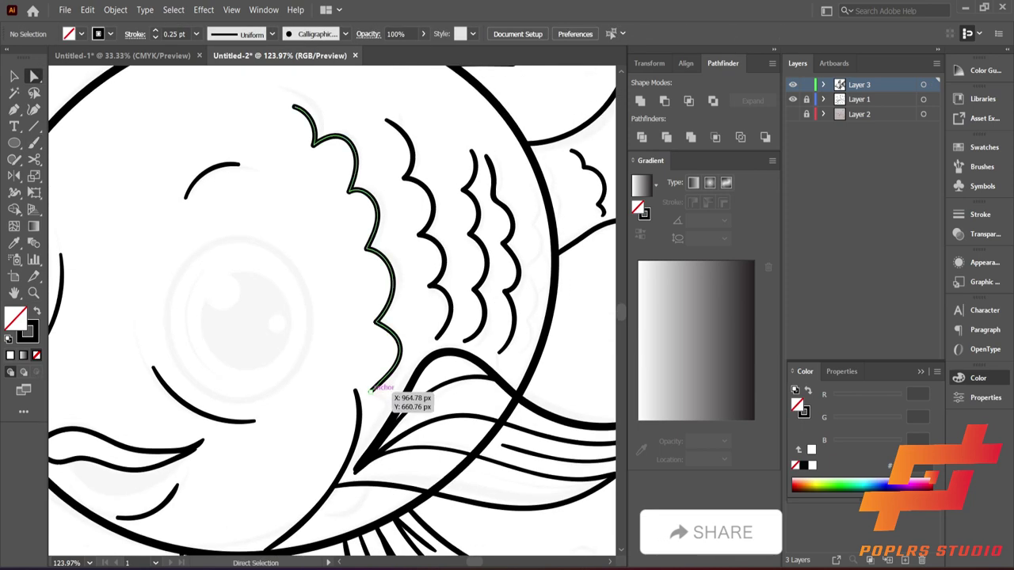
{"action": "left_click", "coordinate": [373, 388]}
{"action": "left_click", "coordinate": [13, 192]}
{"action": "left_click", "coordinate": [67, 240]}
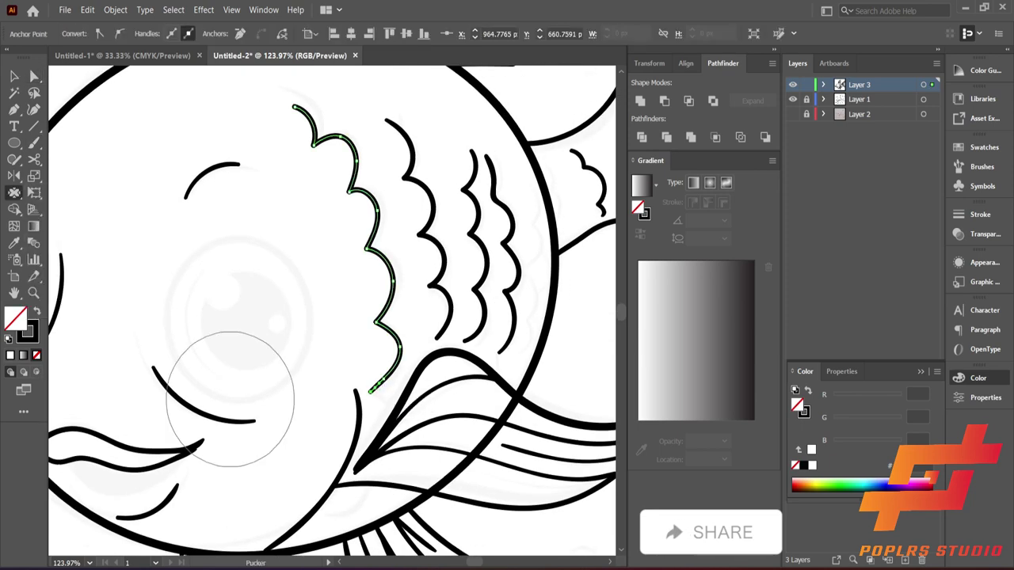
{"action": "left_click", "coordinate": [34, 110]}
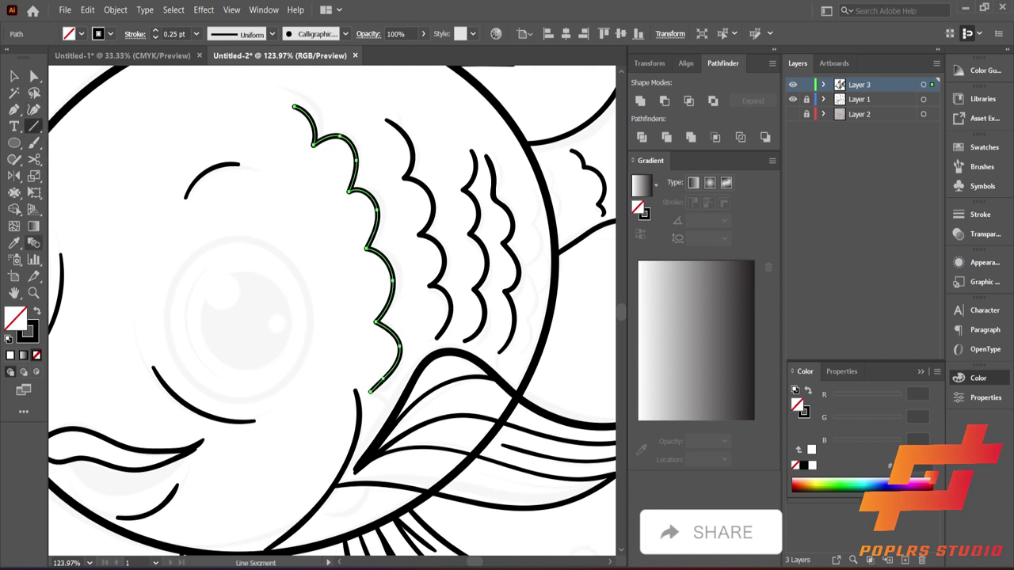
{"action": "left_click", "coordinate": [13, 193]}
{"action": "left_click", "coordinate": [72, 243]}
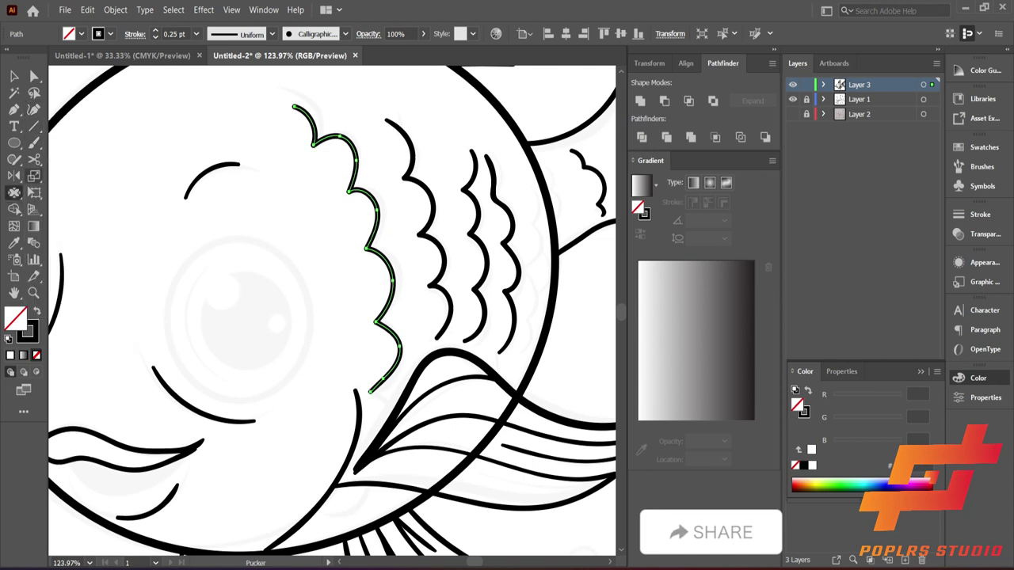
{"action": "left_click", "coordinate": [13, 159]}
{"action": "left_click", "coordinate": [71, 194]}
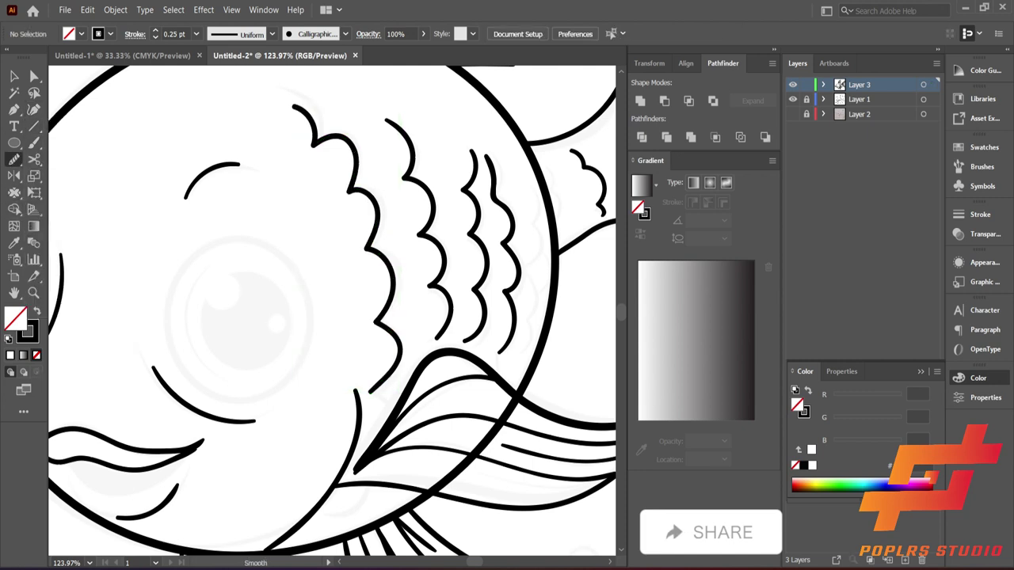
{"action": "left_click", "coordinate": [14, 160]}
{"action": "left_click", "coordinate": [75, 192]}
{"action": "scroll", "coordinate": [237, 316], "scroll_direction": "up", "scroll_amount": 5}
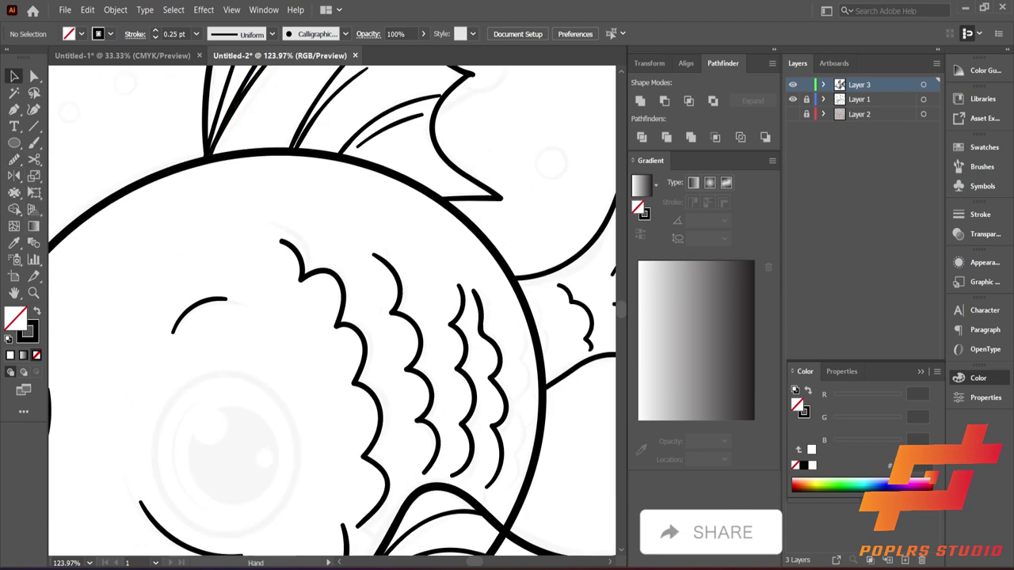
{"action": "left_click", "coordinate": [238, 163], "text": "ctrl"}
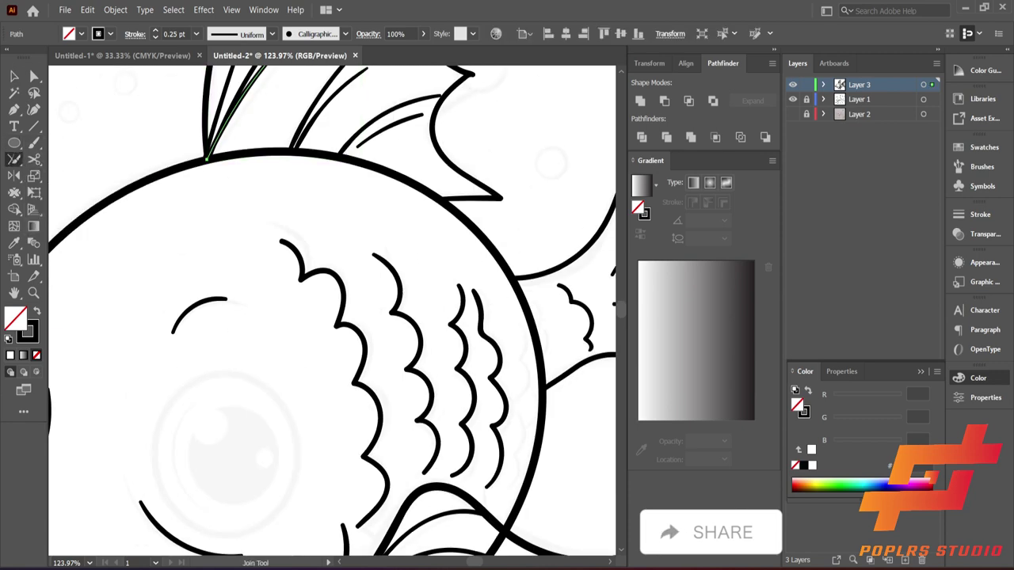
{"action": "left_click", "coordinate": [542, 372], "text": "ctrl+shift"}
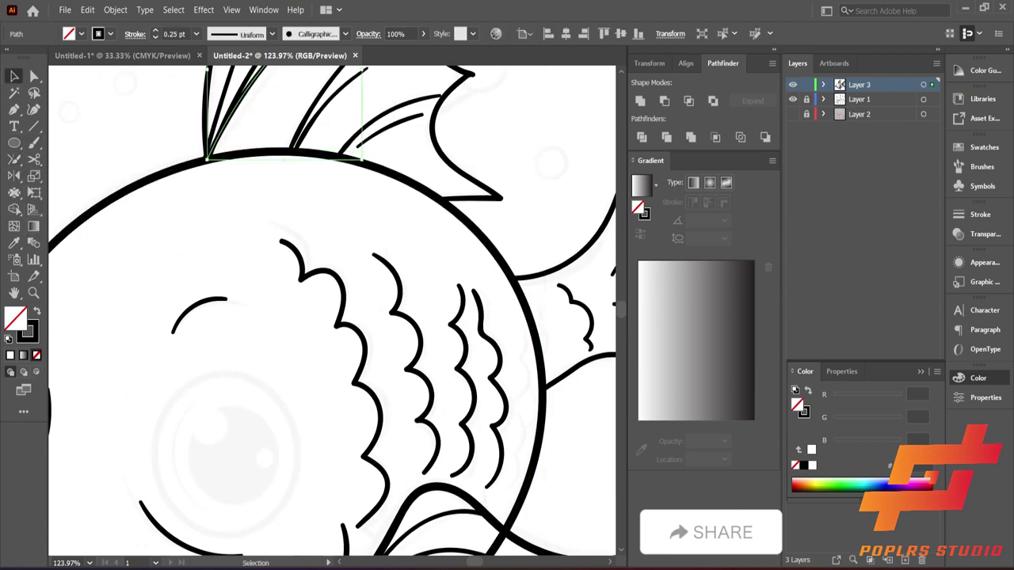
{"action": "key", "text": "ctrl+shift+a"}
{"action": "key", "text": "ctrl+minus"}
{"action": "key", "text": "ctrl+minus"}
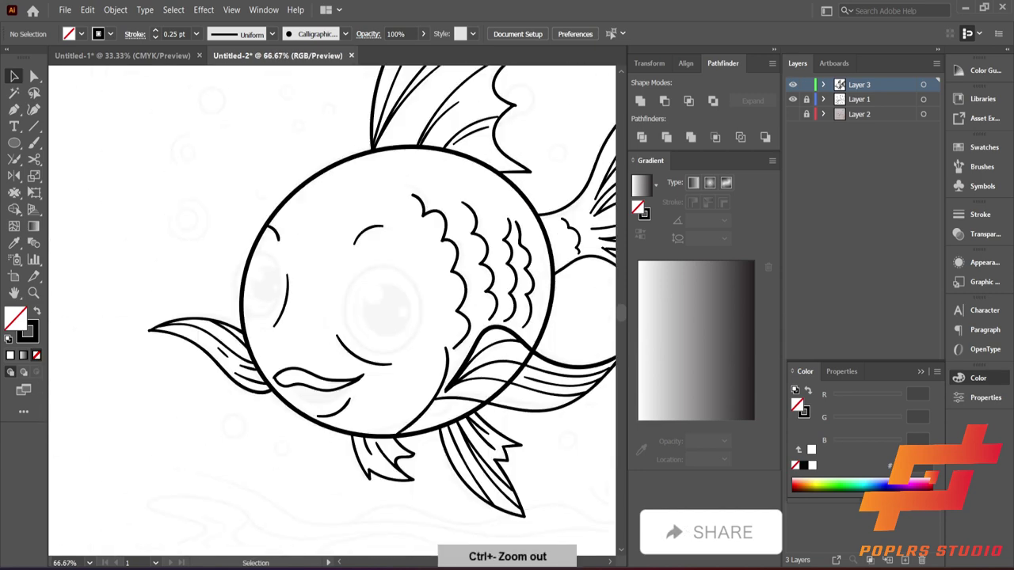
Draw and nudge an ellipse outline over the fish's large eye
{"action": "left_click_drag", "start_coordinate": [263, 293], "coordinate": [323, 366]}
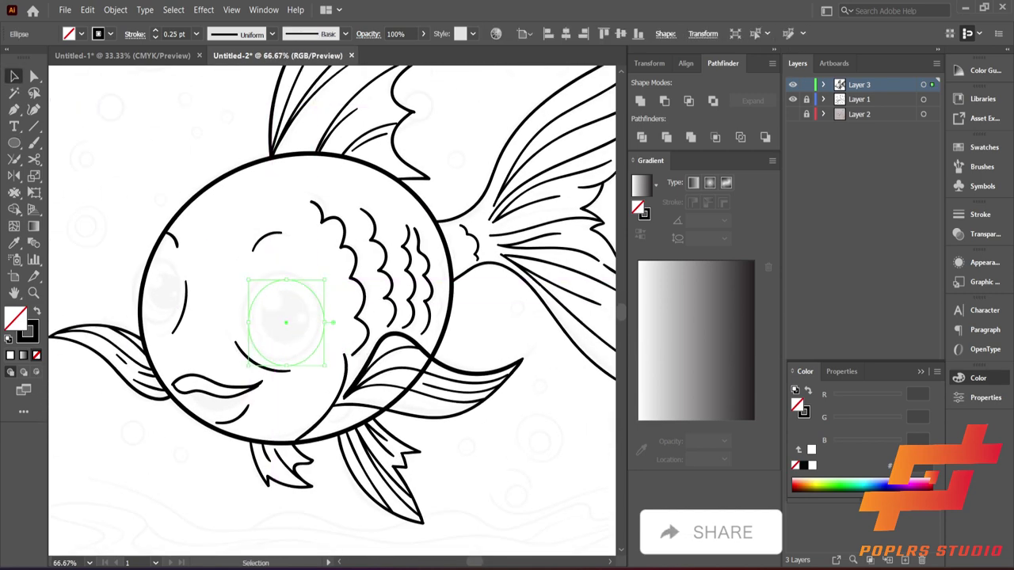
{"action": "left_click_drag", "start_coordinate": [286, 322], "coordinate": [281, 315]}
{"action": "left_click", "coordinate": [281, 316]}
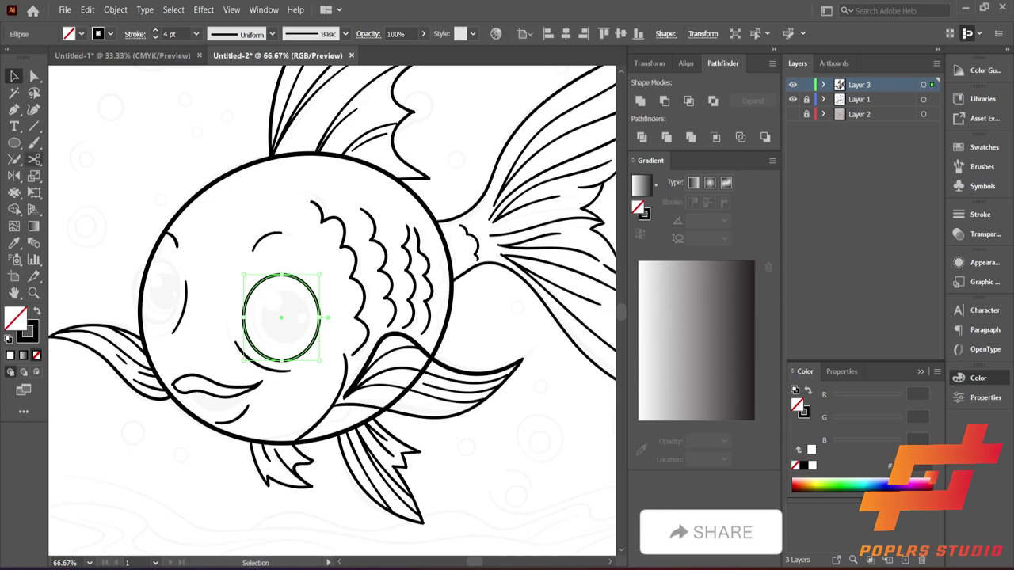
{"action": "left_click", "coordinate": [14, 192]}
{"action": "left_click", "coordinate": [14, 159]}
{"action": "left_click", "coordinate": [70, 159]}
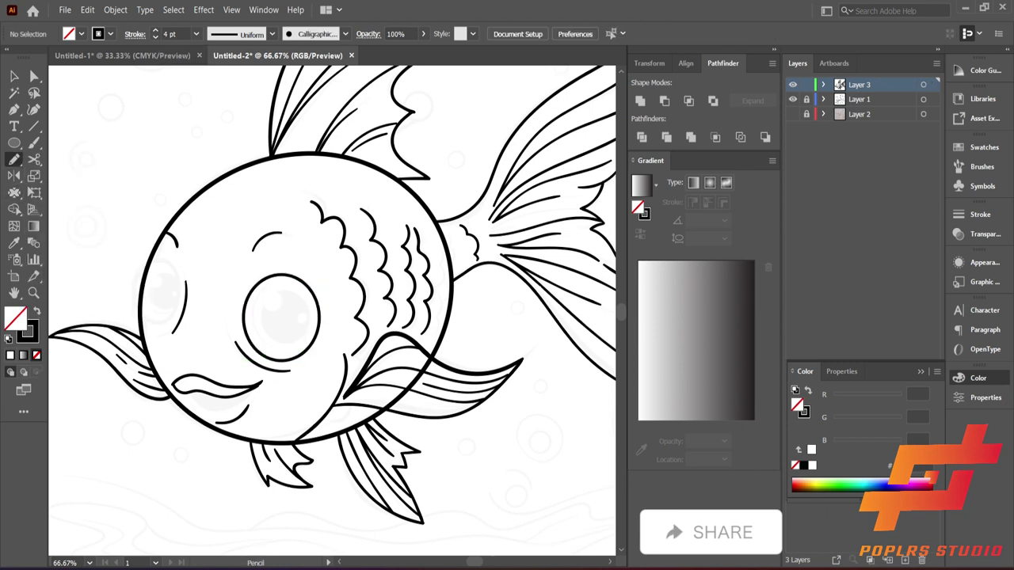
{"action": "left_click", "coordinate": [14, 159]}
{"action": "left_click", "coordinate": [34, 143]}
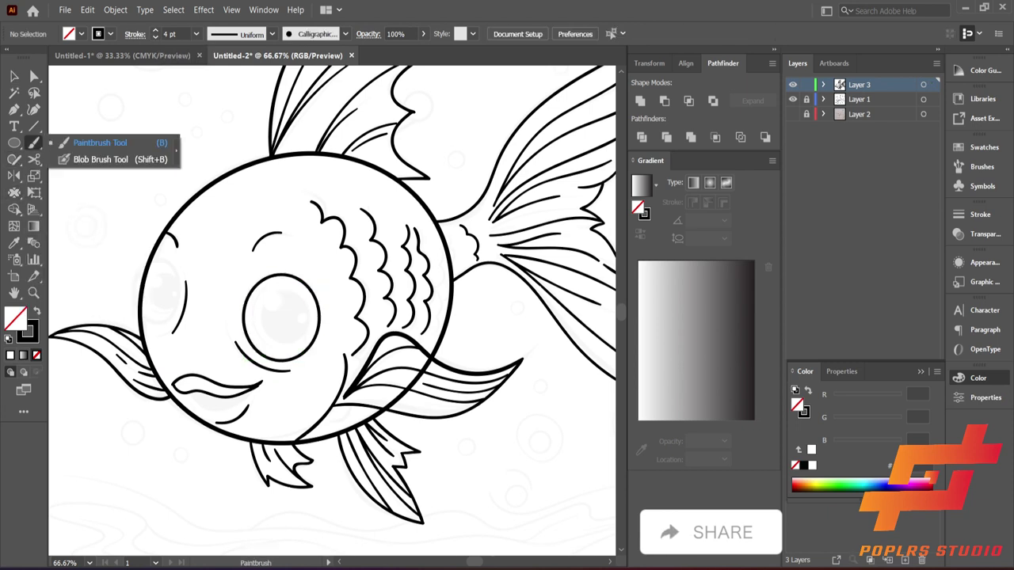
Draw a small ellipse for the second eye and position it on the body's left edge
{"action": "left_click_drag", "start_coordinate": [167, 264], "coordinate": [181, 326]}
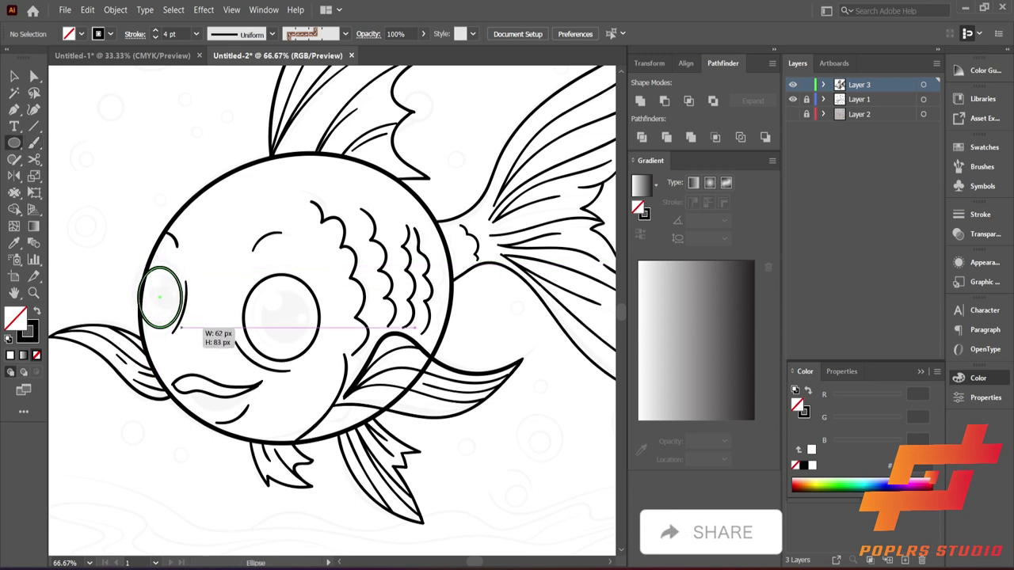
{"action": "key", "text": "v"}
{"action": "key", "text": "ctrl+shift+a"}
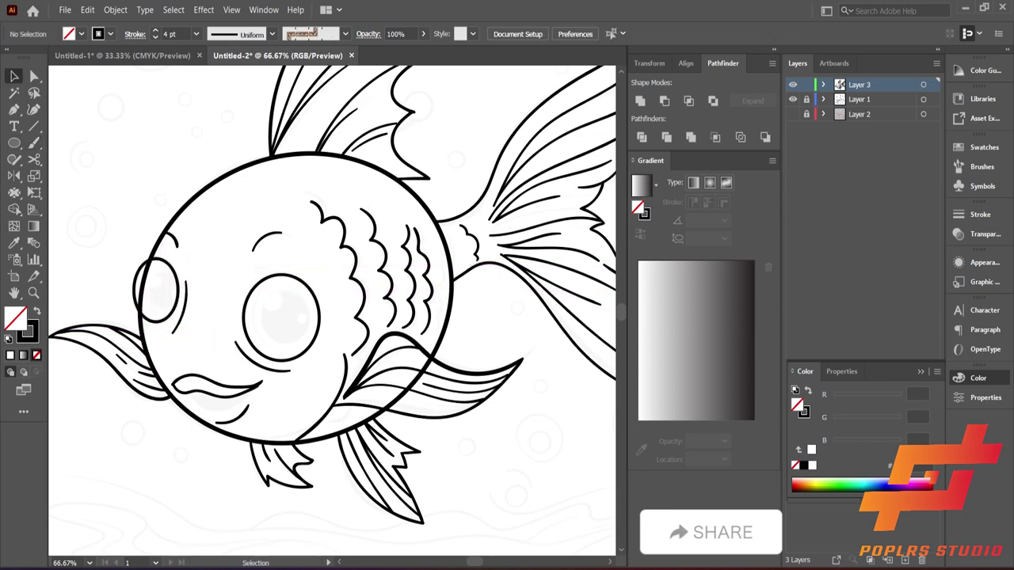
{"action": "left_click_drag", "start_coordinate": [159, 258], "coordinate": [186, 250]}
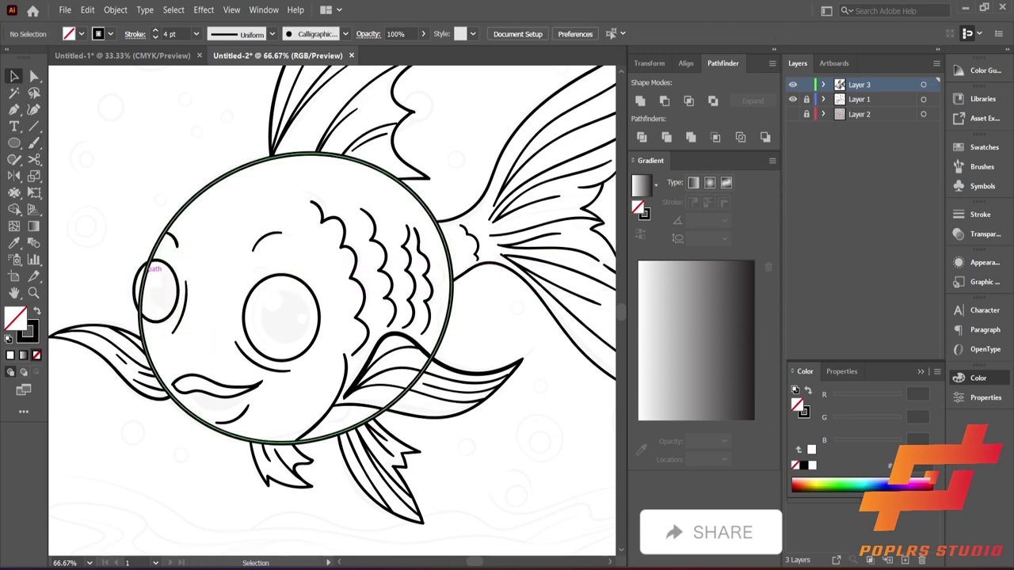
{"action": "key", "text": "ctrl+shift+a"}
{"action": "key", "text": "v"}
Use Shape Builder to delete the body outline running through the small eye
{"action": "left_click", "coordinate": [141, 309]}
{"action": "key", "text": "ctrl+shift+a"}
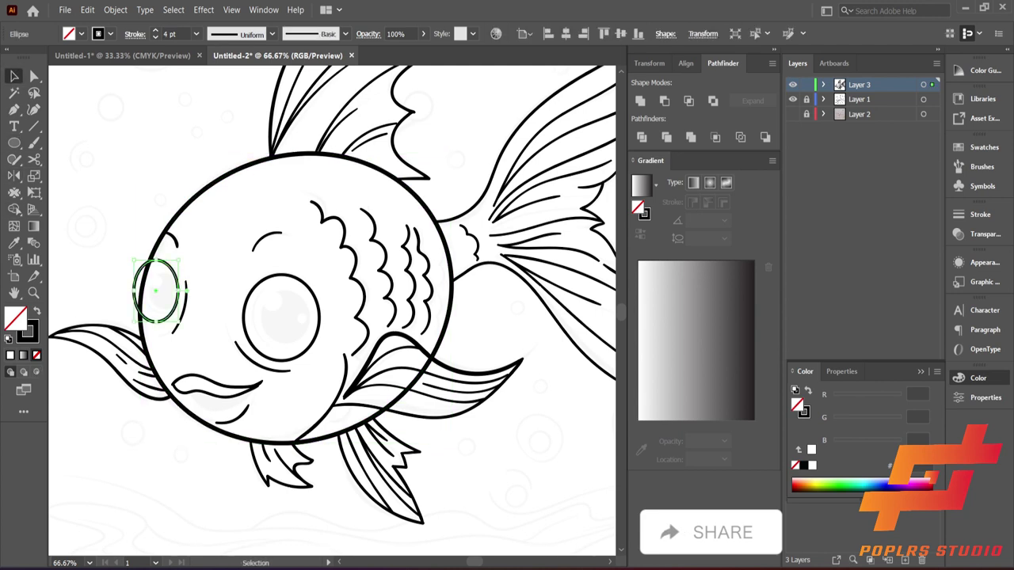
{"action": "left_click", "coordinate": [158, 293]}
{"action": "left_click", "coordinate": [141, 312], "text": "shift"}
{"action": "key", "text": "shift+m"}
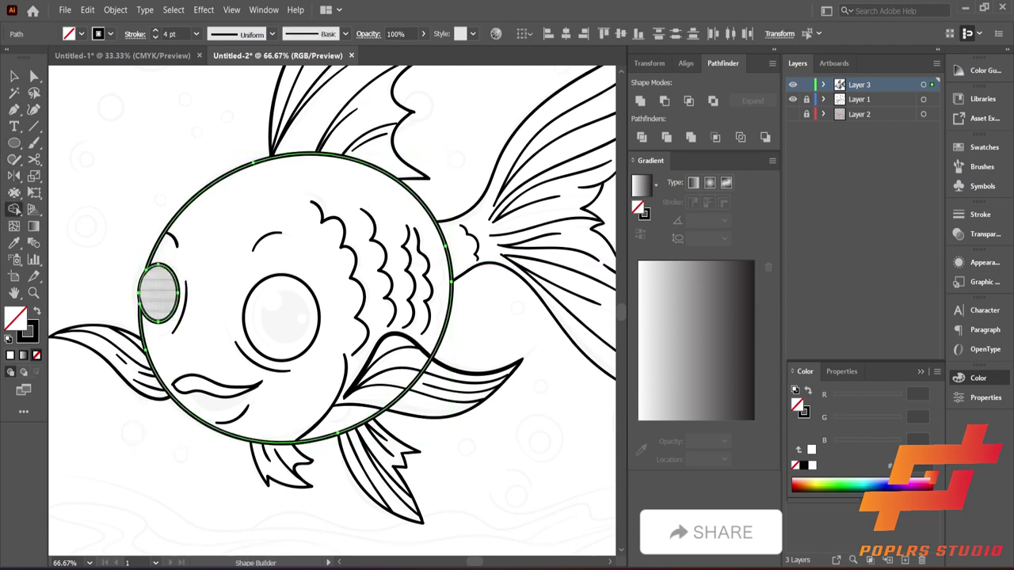
{"action": "left_click", "coordinate": [158, 293]}
Draw a pupil ellipse inside the large eye
{"action": "key", "text": "v"}
{"action": "key", "text": "ctrl+shift+a"}
{"action": "left_click_drag", "start_coordinate": [270, 297], "coordinate": [308, 347]}
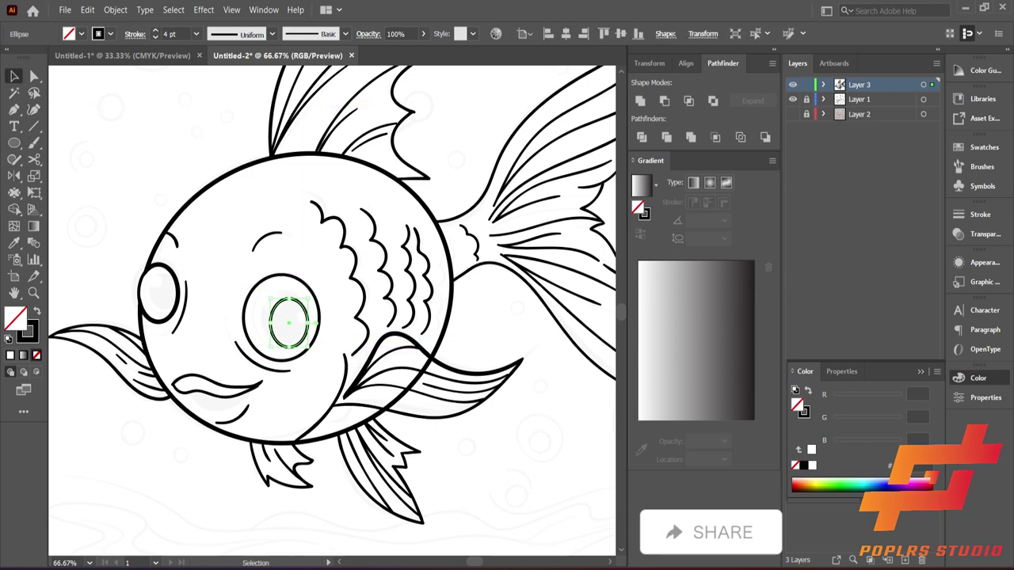
Replace the first pupil with a round black pupil in the large eye
{"action": "left_click", "coordinate": [81, 33]}
{"action": "left_click", "coordinate": [17, 57]}
{"action": "key", "text": "Delete"}
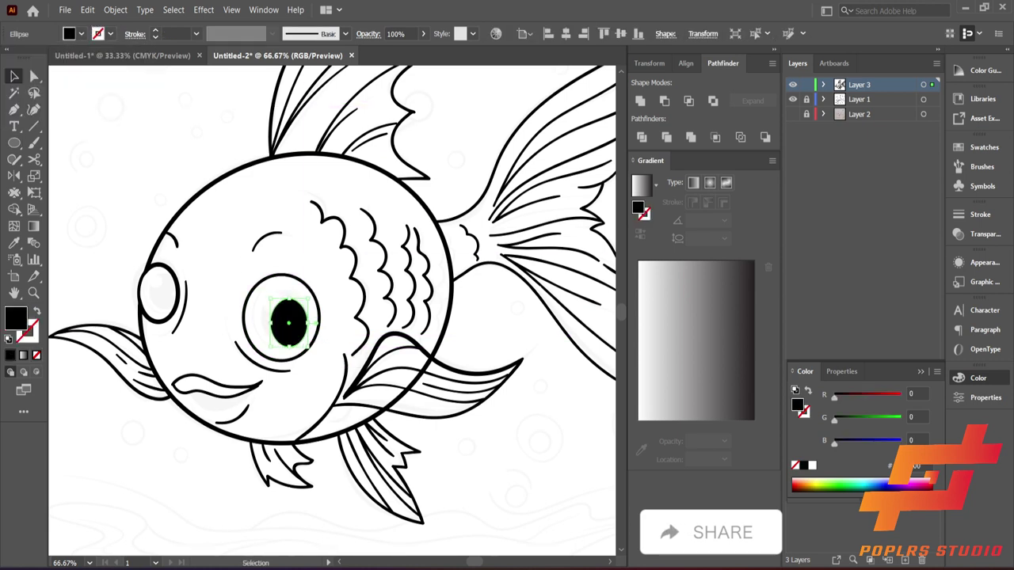
{"action": "left_click_drag", "start_coordinate": [262, 296], "coordinate": [308, 341]}
{"action": "key", "text": "v"}
{"action": "key", "text": "ctrl+shift+a"}
{"action": "key", "text": "a"}
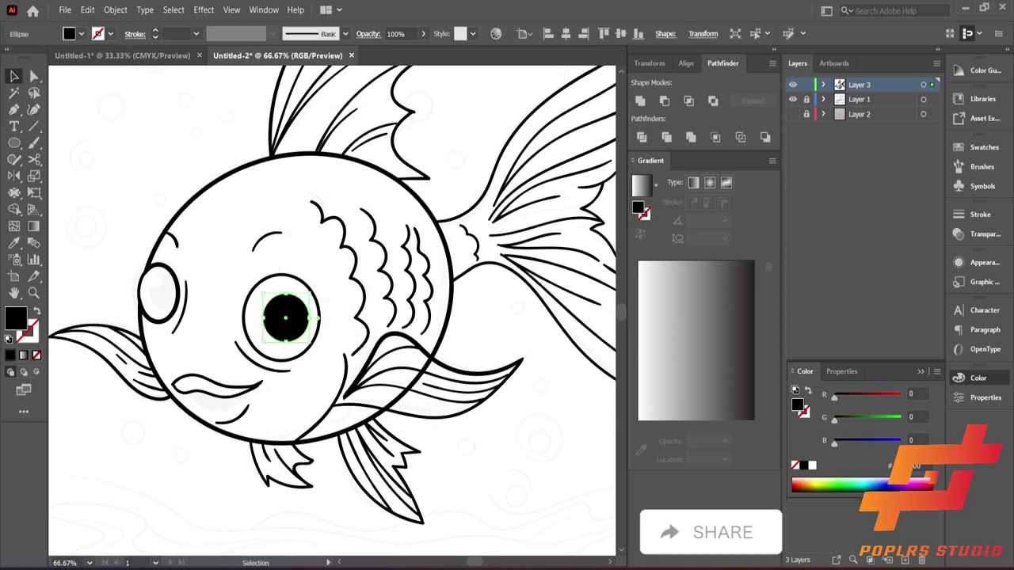
{"action": "left_click", "coordinate": [287, 323]}
Add a white highlight at the pupil's upper-left and a smaller one at lower-right
{"action": "key", "text": "l"}
{"action": "left_click_drag", "start_coordinate": [264, 297], "coordinate": [282, 316]}
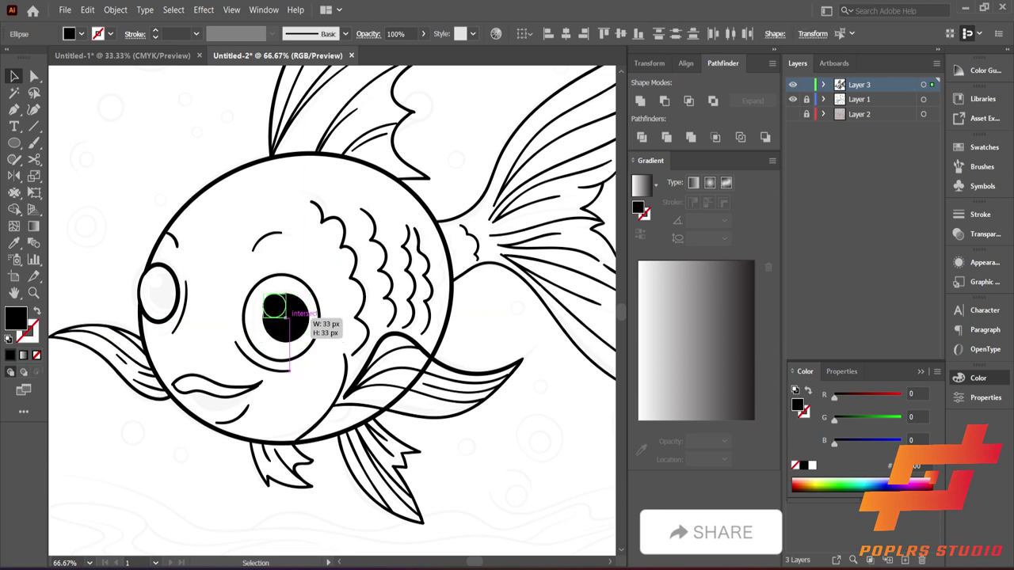
{"action": "left_click", "coordinate": [81, 33]}
{"action": "left_click", "coordinate": [11, 57]}
{"action": "key", "text": "v"}
{"action": "key", "text": "ctrl+shift+a"}
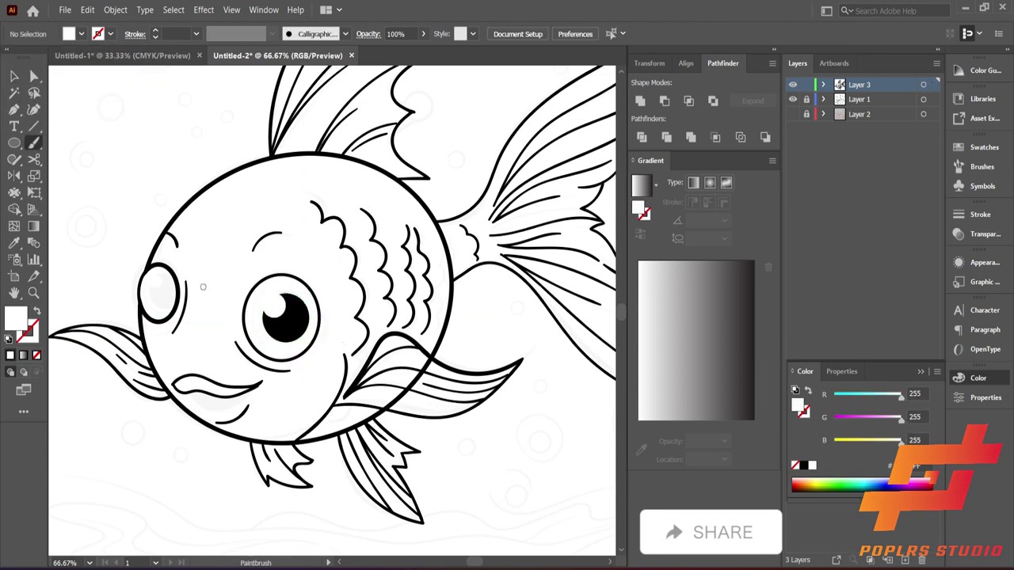
{"action": "key", "text": "shift+x"}
{"action": "key", "text": "shift+x"}
{"action": "key", "text": "v"}
{"action": "left_click", "coordinate": [274, 304]}
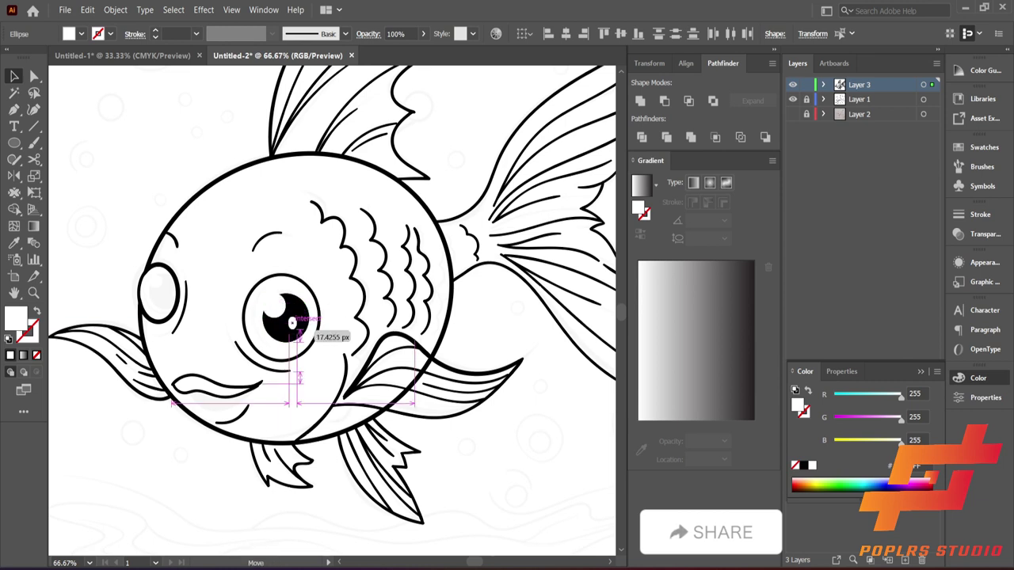
{"action": "left_click_drag", "start_coordinate": [294, 310], "coordinate": [292, 321]}
{"action": "left_click", "coordinate": [225, 416]}
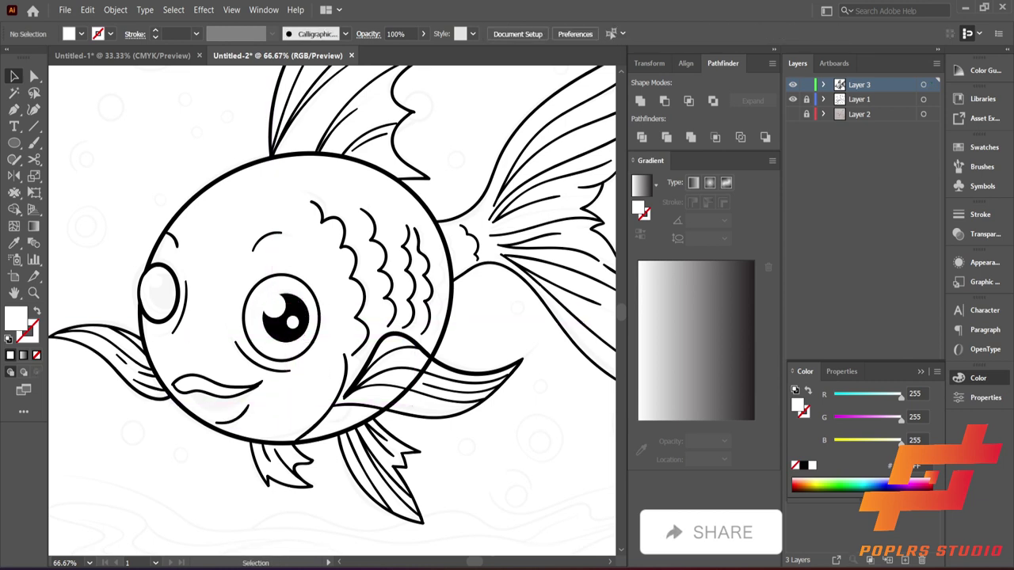
Place a scaled-down copy of the pupil and highlights in the small eye
{"action": "left_click", "coordinate": [291, 318]}
{"action": "mouse_move", "coordinate": [285, 315]}
{"action": "left_mouse_down"}
{"action": "mouse_move", "coordinate": [156, 285]}
{"action": "mouse_move", "coordinate": [176, 277]}
{"action": "left_mouse_up"}
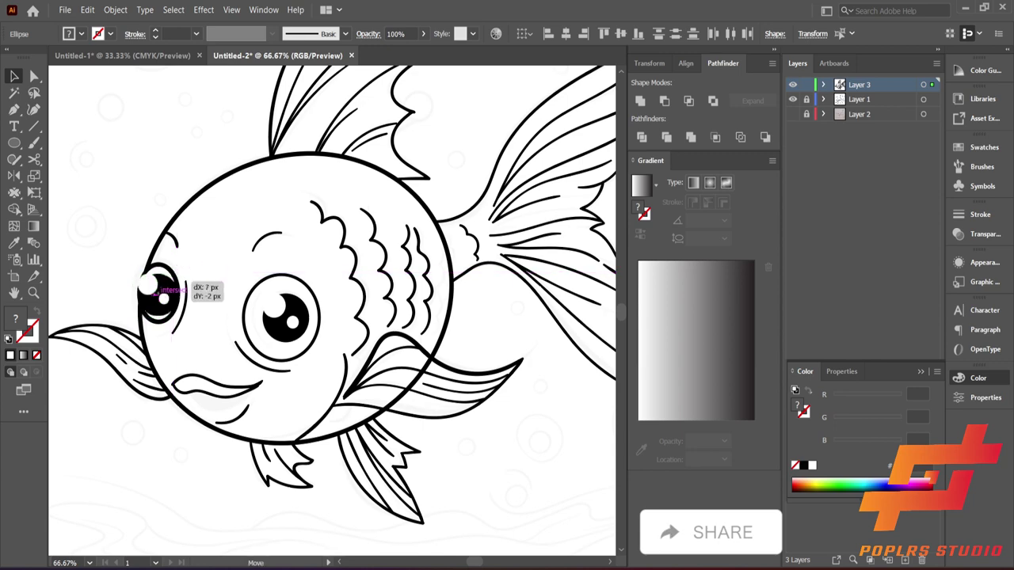
{"action": "key", "text": "ctrl+shift+a"}
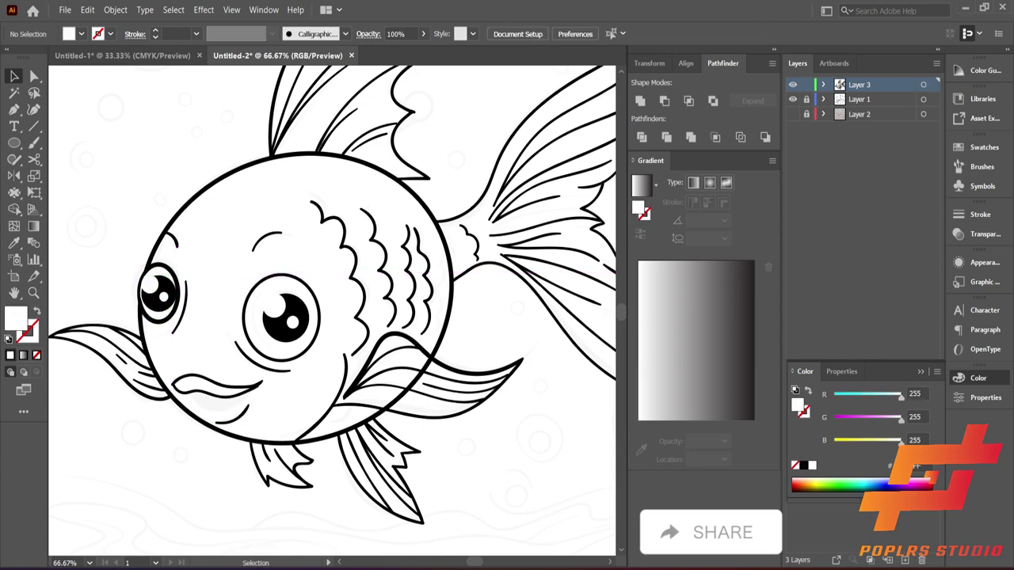
Choose the Paintbrush with black as the painting colour
{"action": "key", "text": "b"}
{"action": "left_click", "coordinate": [81, 33]}
{"action": "left_click", "coordinate": [117, 67]}
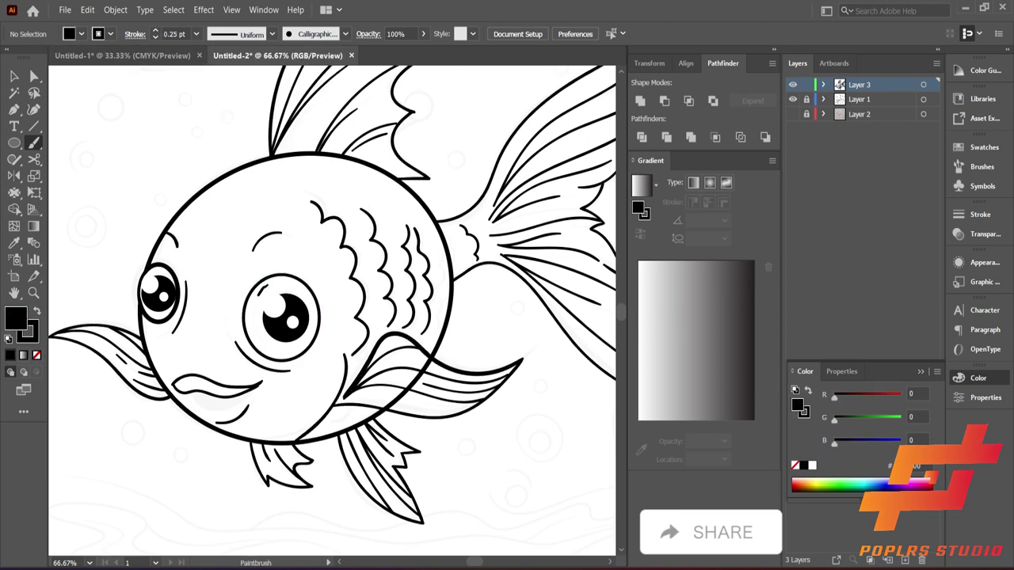
Paint a thin stroke inside the large eye and set the small eye outline to 2 pt
{"action": "left_click_drag", "start_coordinate": [258, 286], "coordinate": [270, 343]}
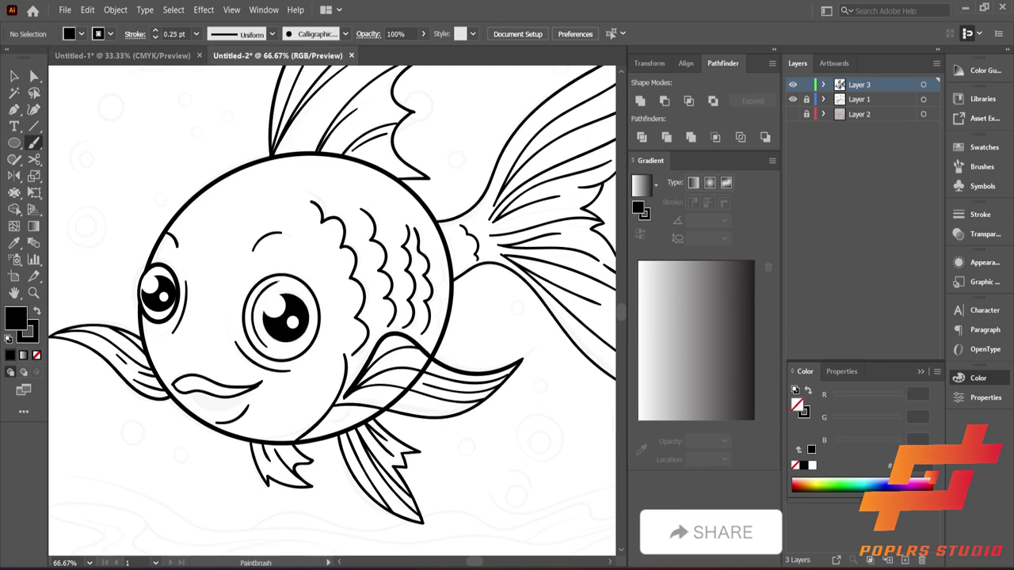
{"action": "left_click", "coordinate": [141, 293]}
{"action": "type", "text": "2"}
{"action": "key", "text": "Return"}
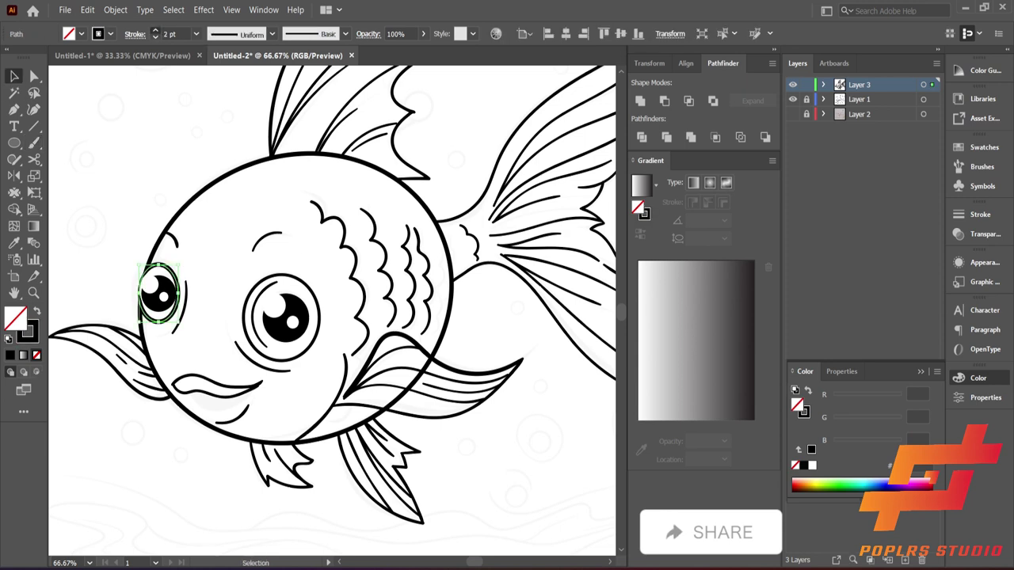
Reshape the mouth by moving its anchor points with Direct Selection
{"action": "key", "text": "a"}
{"action": "left_click", "coordinate": [164, 291]}
{"action": "left_click", "coordinate": [244, 317]}
{"action": "left_click", "coordinate": [222, 388]}
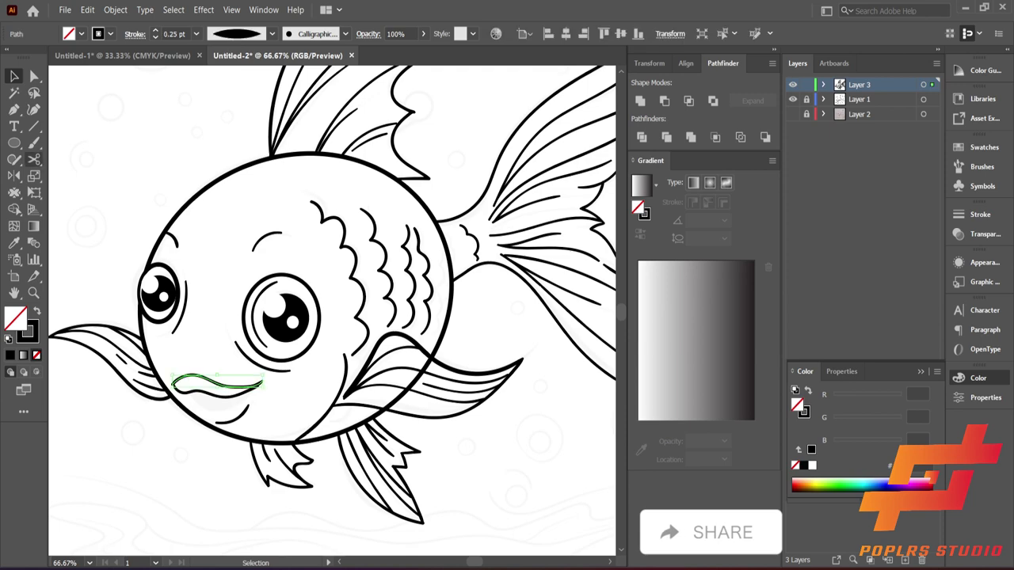
{"action": "scroll", "coordinate": [126, 438], "scroll_direction": "up", "scroll_amount": 2}
{"action": "left_click_drag", "start_coordinate": [237, 317], "coordinate": [233, 315]}
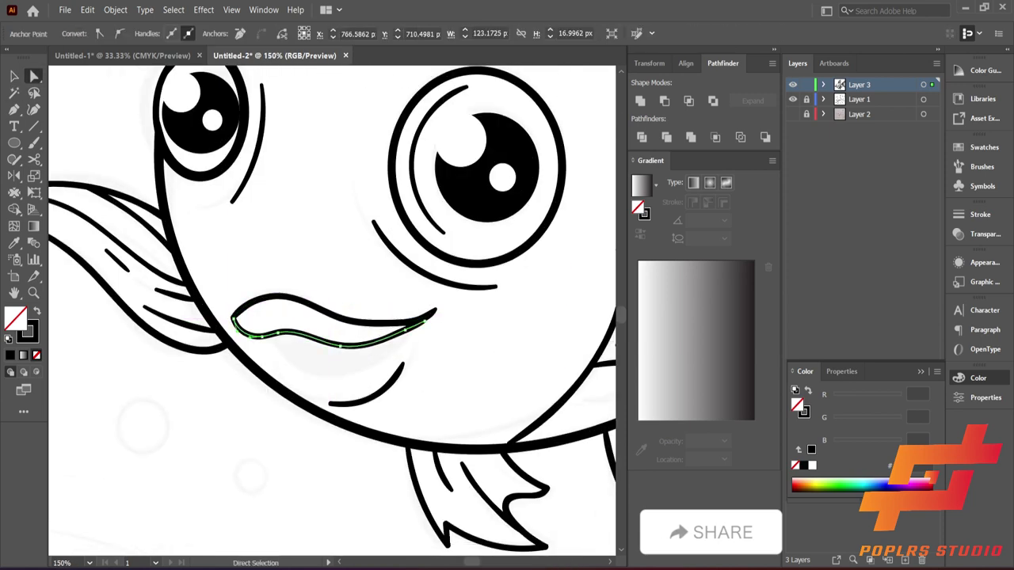
{"action": "left_click_drag", "start_coordinate": [426, 318], "coordinate": [434, 310]}
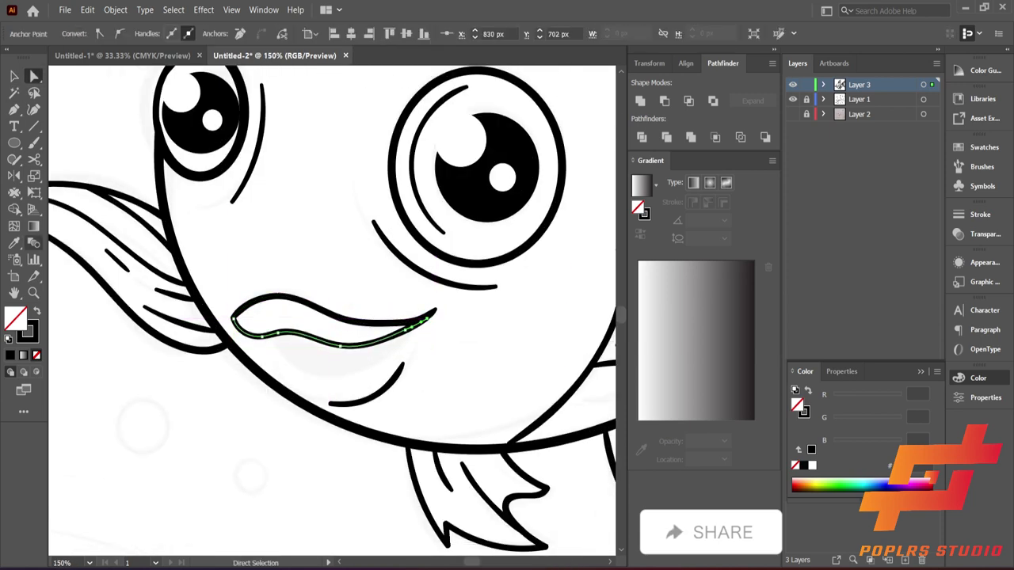
{"action": "left_click", "coordinate": [265, 363], "text": "ctrl"}
Confirm the Pencil options and fill the mouth opening black
{"action": "left_click", "coordinate": [13, 159]}
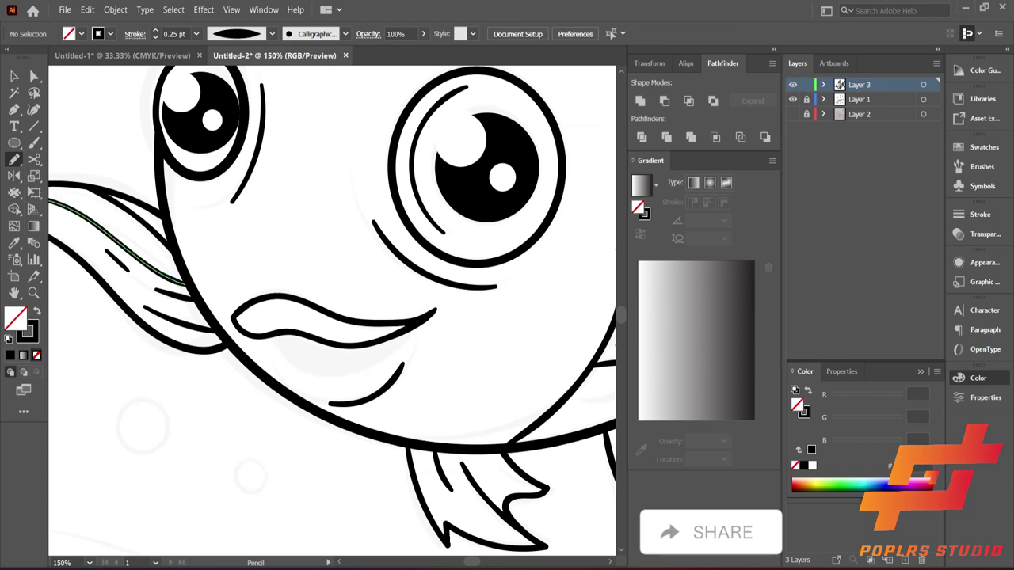
{"action": "double_click", "coordinate": [14, 159]}
{"action": "left_click", "coordinate": [516, 393]}
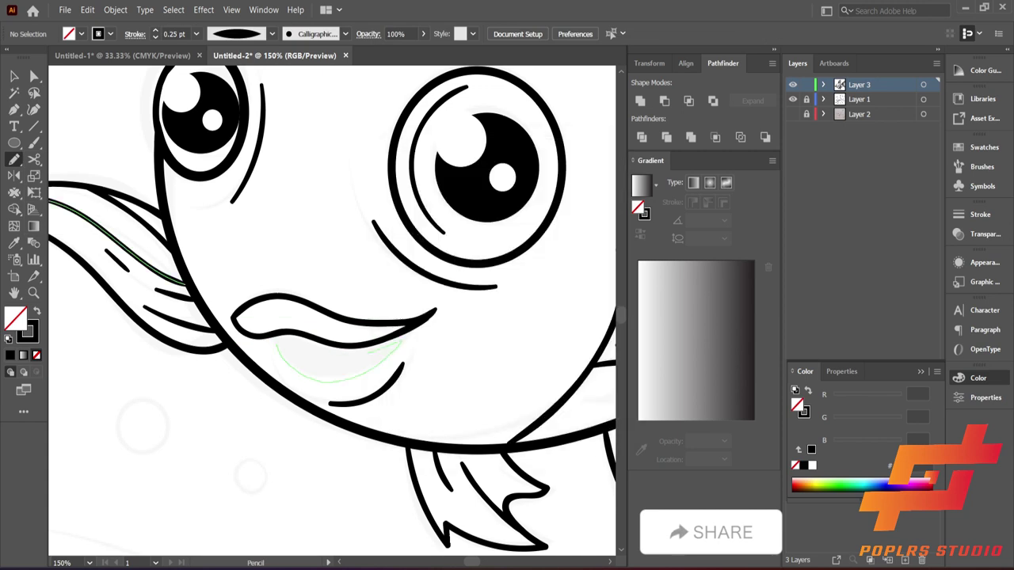
{"action": "left_click", "coordinate": [337, 379], "text": "ctrl"}
{"action": "left_click", "coordinate": [82, 33]}
{"action": "left_click", "coordinate": [27, 68]}
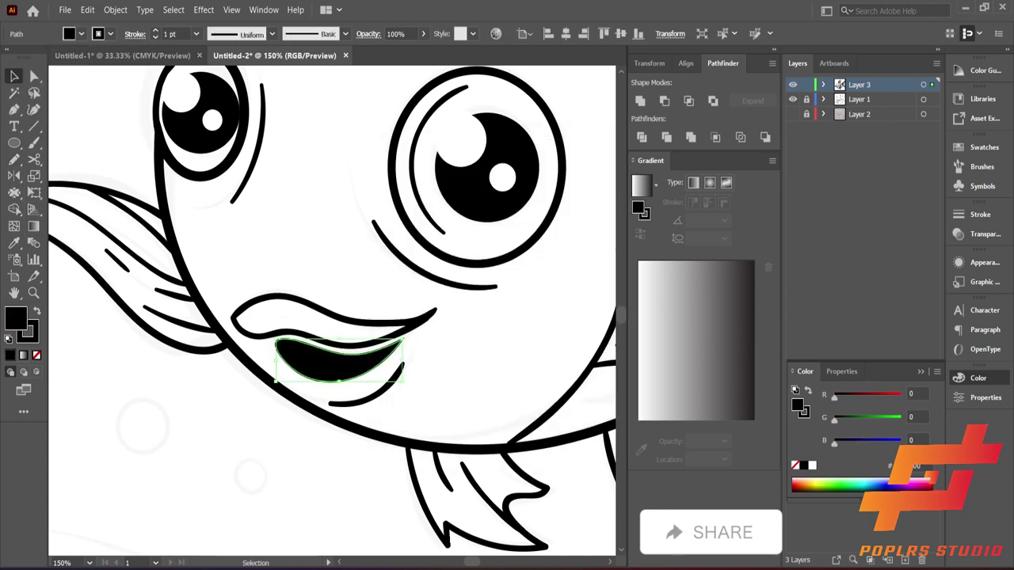
Select the curved line under the mouth, try the pencil-group tools, and zoom out to the whole fish
{"action": "left_click", "coordinate": [368, 396]}
{"action": "left_click", "coordinate": [13, 159]}
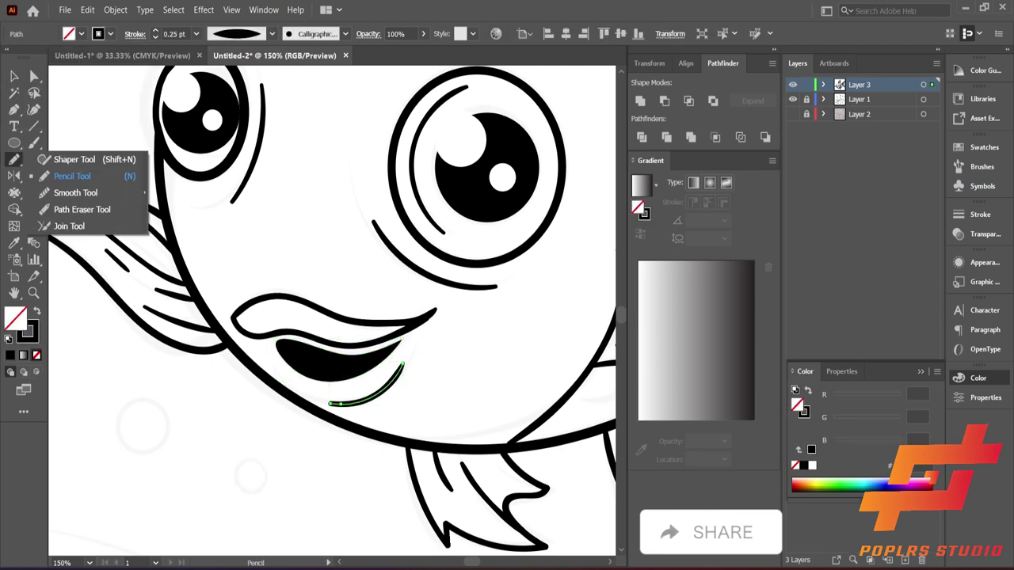
{"action": "left_click", "coordinate": [33, 143]}
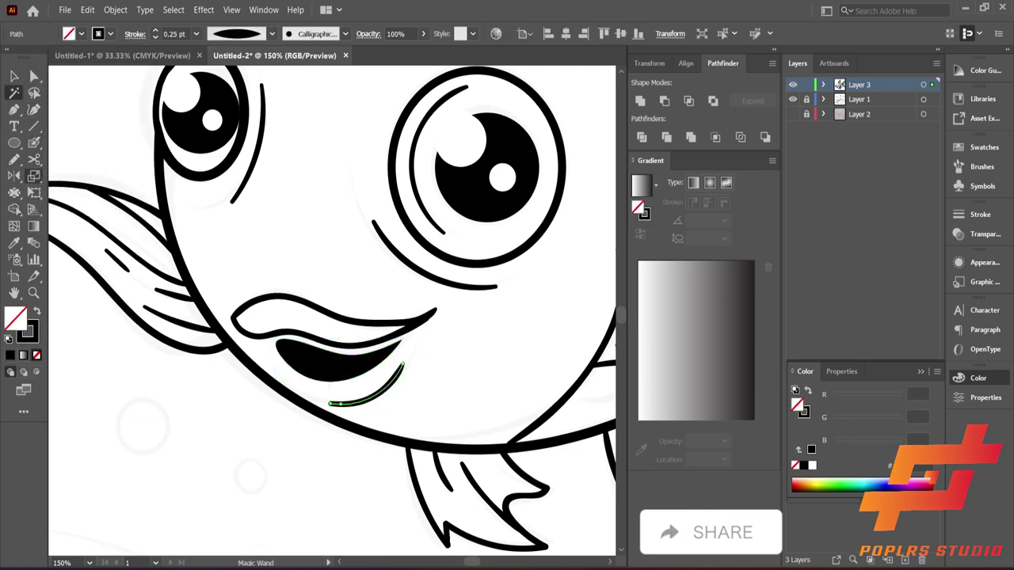
{"action": "left_click_drag", "start_coordinate": [33, 175], "coordinate": [88, 210]}
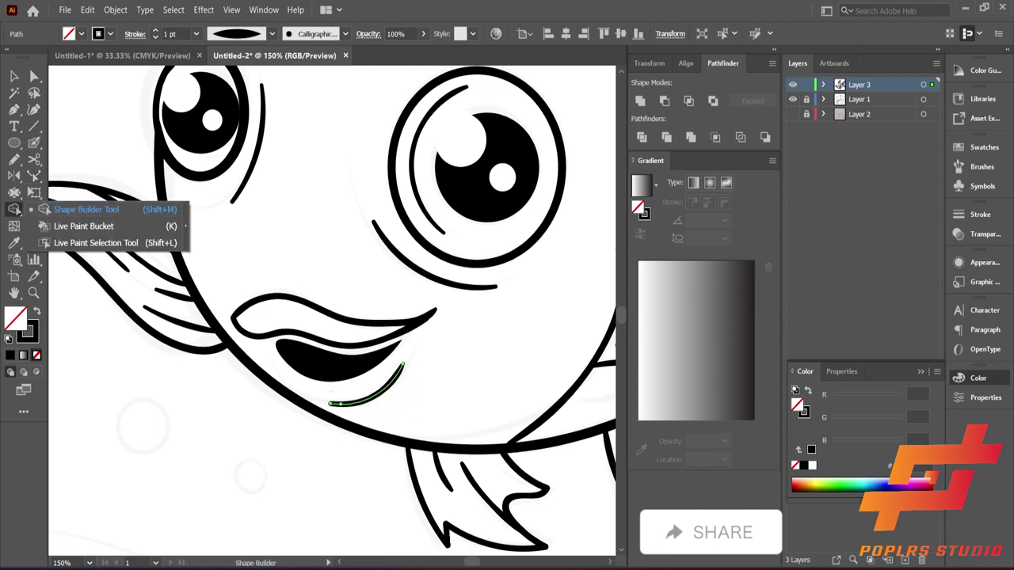
{"action": "left_click_drag", "start_coordinate": [34, 159], "coordinate": [95, 176]}
{"action": "key", "text": "t"}
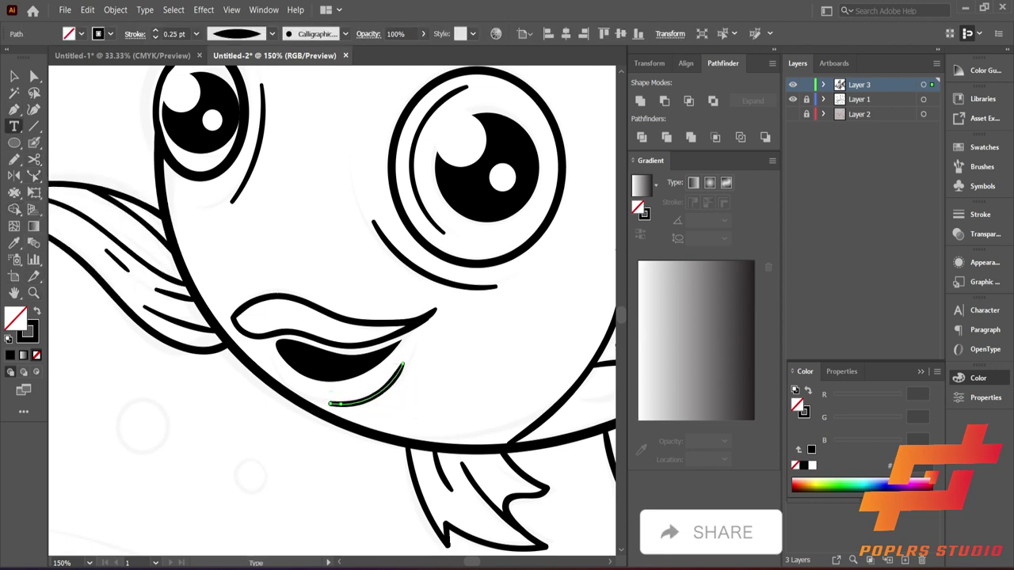
{"action": "left_click_drag", "start_coordinate": [14, 159], "coordinate": [79, 191]}
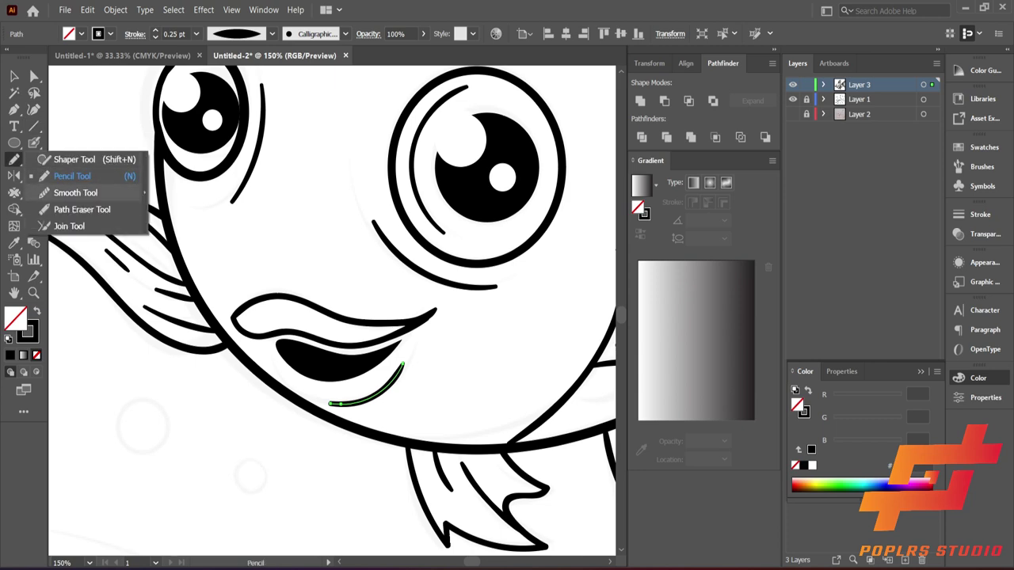
{"action": "left_click_drag", "start_coordinate": [14, 159], "coordinate": [79, 209]}
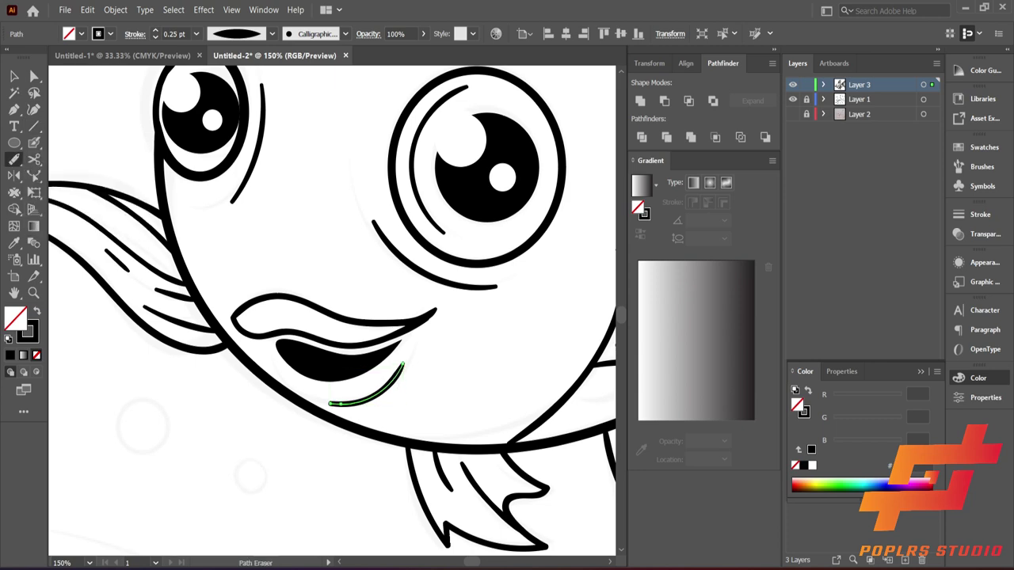
{"action": "left_click", "coordinate": [33, 76]}
{"action": "key", "text": "ctrl+minus"}
{"action": "key", "text": "ctrl+minus"}
{"action": "key", "text": "ctrl+minus"}
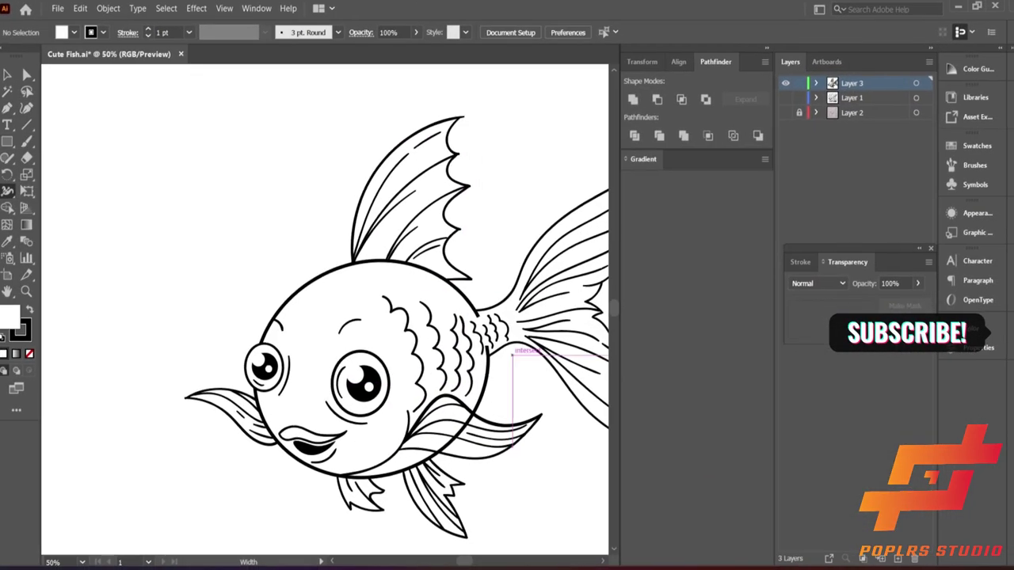
Drag Width tool handles so the diagonal fin stroke tapers to a sharp point
{"action": "left_click_drag", "start_coordinate": [479, 204], "coordinate": [458, 200]}
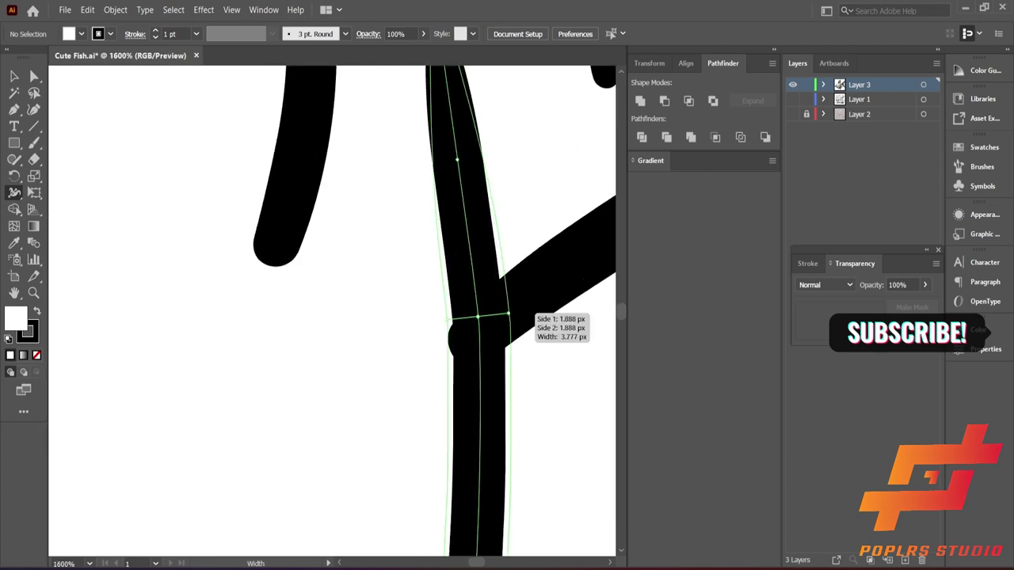
{"action": "left_click_drag", "start_coordinate": [462, 299], "coordinate": [451, 302]}
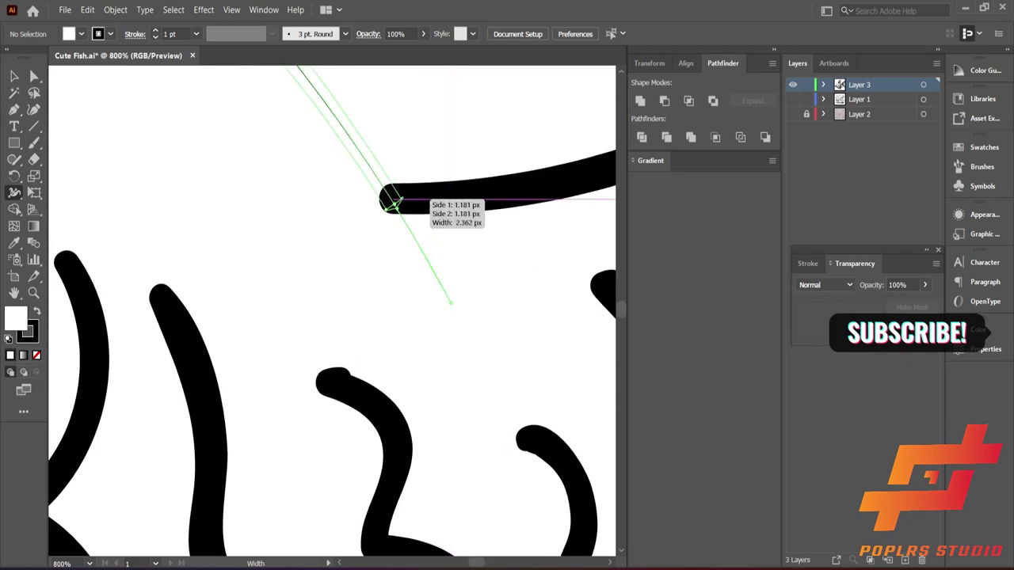
{"action": "left_click_drag", "start_coordinate": [407, 228], "coordinate": [420, 247]}
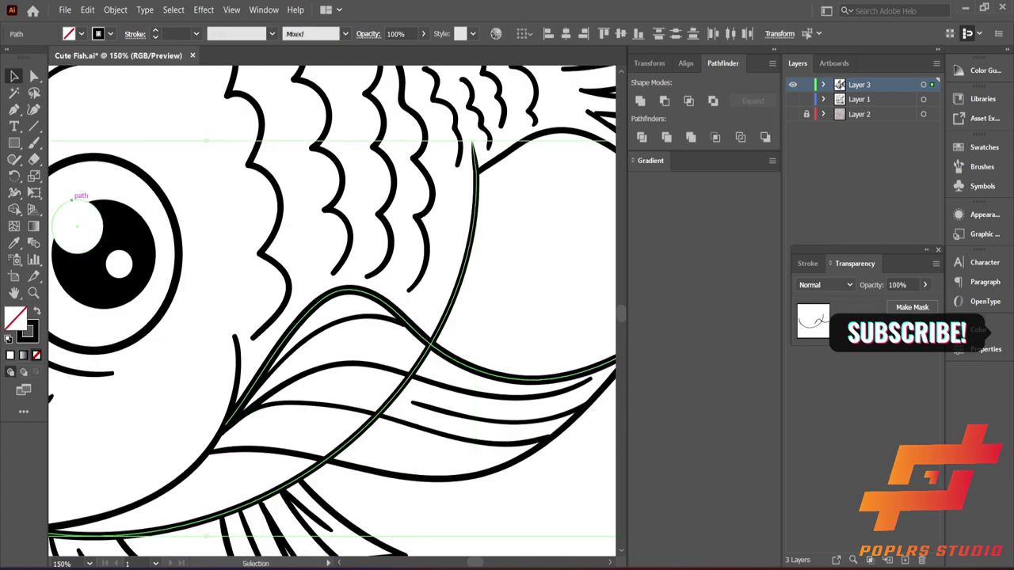
Select the long lower body arc and add an anchor where it crosses the side fin
{"action": "key", "text": "shift+w"}
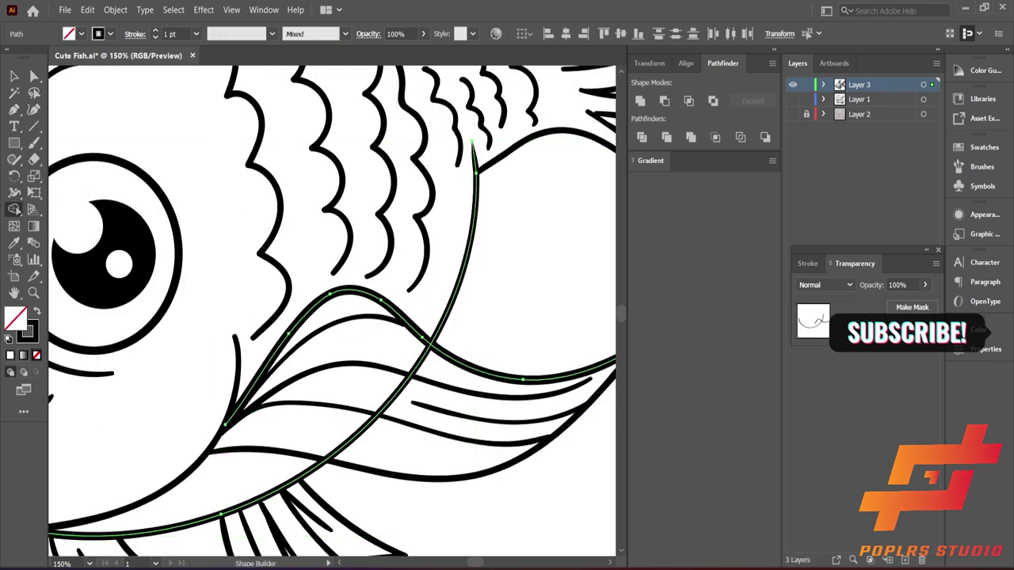
{"action": "scroll", "coordinate": [333, 311], "scroll_direction": "up", "scroll_amount": 1}
{"action": "left_click", "coordinate": [439, 274]}
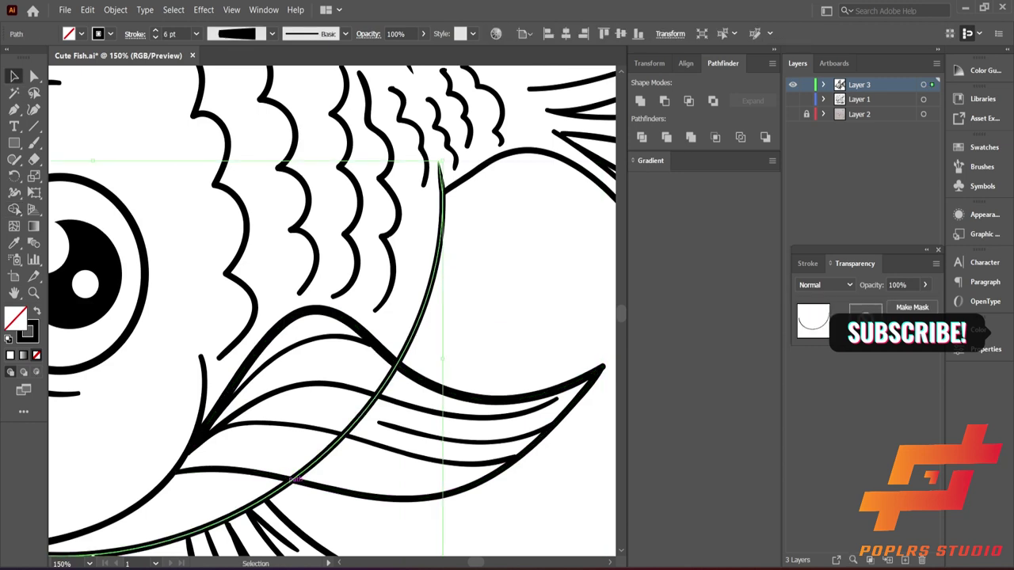
{"action": "left_click_drag", "start_coordinate": [14, 109], "coordinate": [55, 120]}
{"action": "key", "text": "ctrl+plus"}
{"action": "key", "text": "ctrl+plus"}
{"action": "key", "text": "ctrl+plus"}
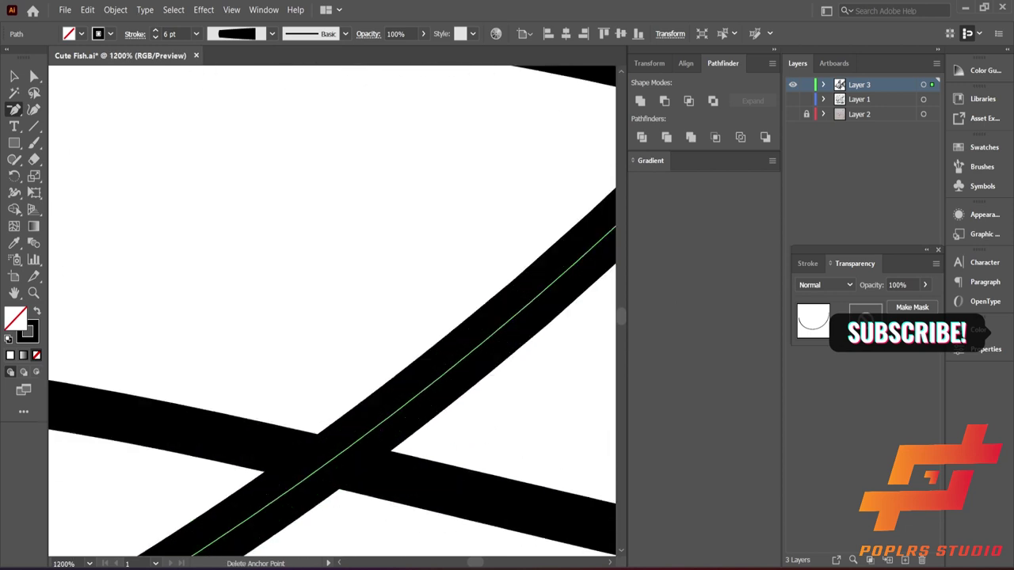
{"action": "key", "text": "minus"}
{"action": "key", "text": "Return"}
{"action": "left_click", "coordinate": [335, 462]}
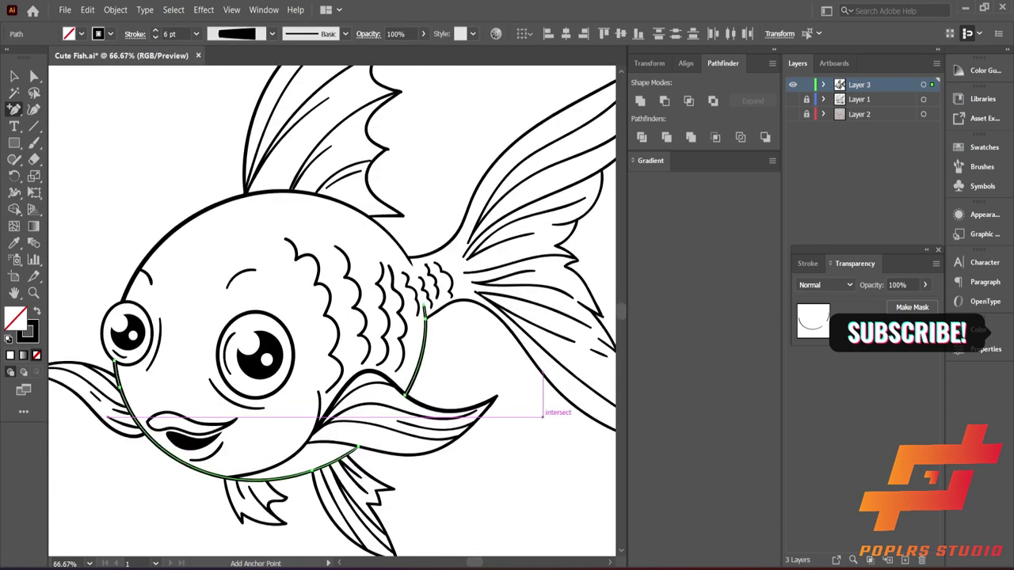
{"action": "key", "text": "v"}
{"action": "key", "text": "ctrl+shift+a"}
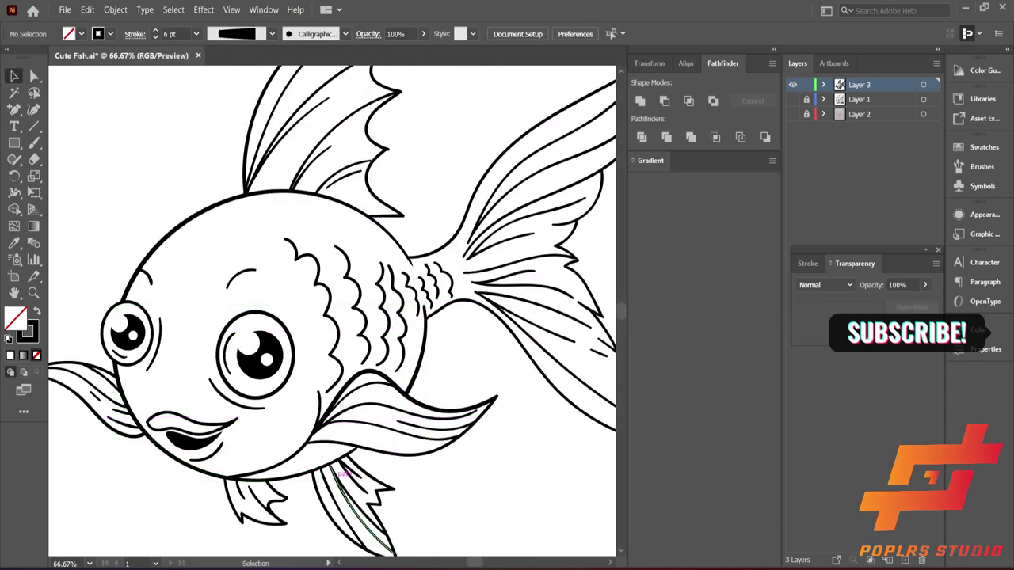
Zoom in on the left eye and select the small arc above it
{"action": "scroll", "coordinate": [95, 277], "scroll_direction": "down", "scroll_amount": 2}
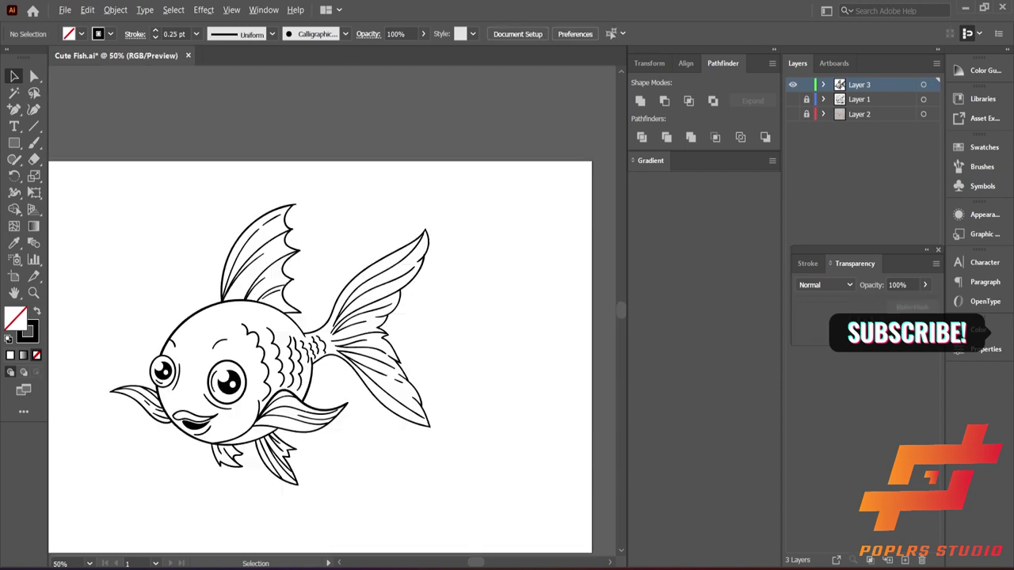
{"action": "scroll", "coordinate": [95, 277], "scroll_direction": "up", "scroll_amount": 5}
{"action": "left_click_drag", "start_coordinate": [15, 193], "coordinate": [64, 191]}
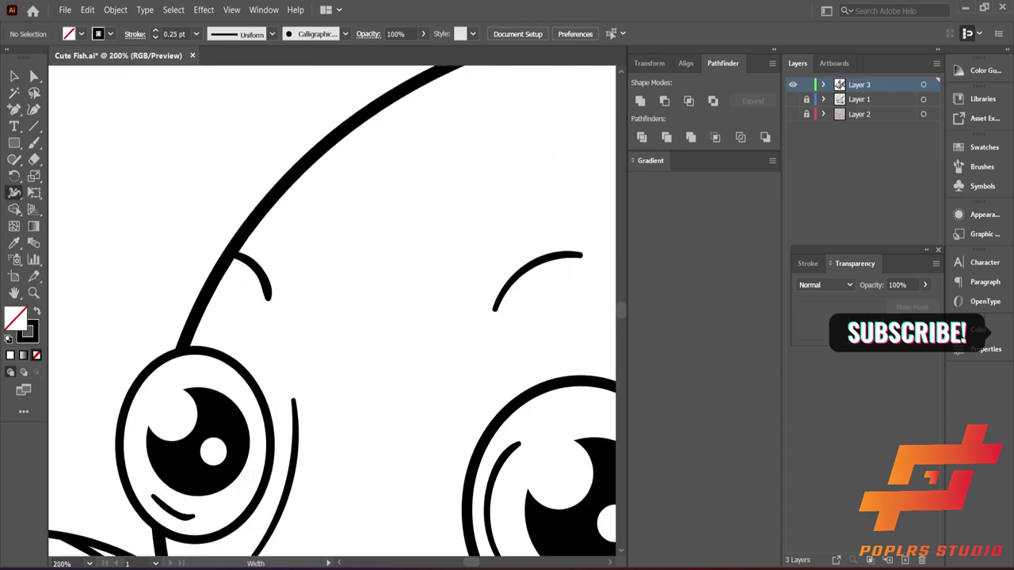
{"action": "scroll", "coordinate": [333, 308], "scroll_direction": "up", "scroll_amount": 2}
{"action": "left_click", "coordinate": [268, 340], "text": "ctrl"}
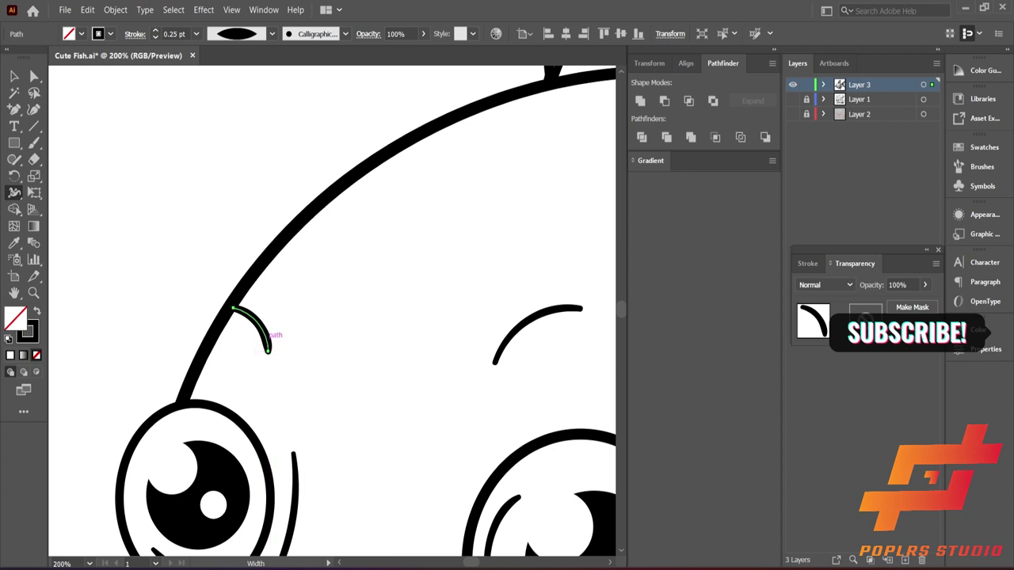
{"action": "left_click_drag", "start_coordinate": [226, 308], "coordinate": [270, 353]}
{"action": "key", "text": "shift+m"}
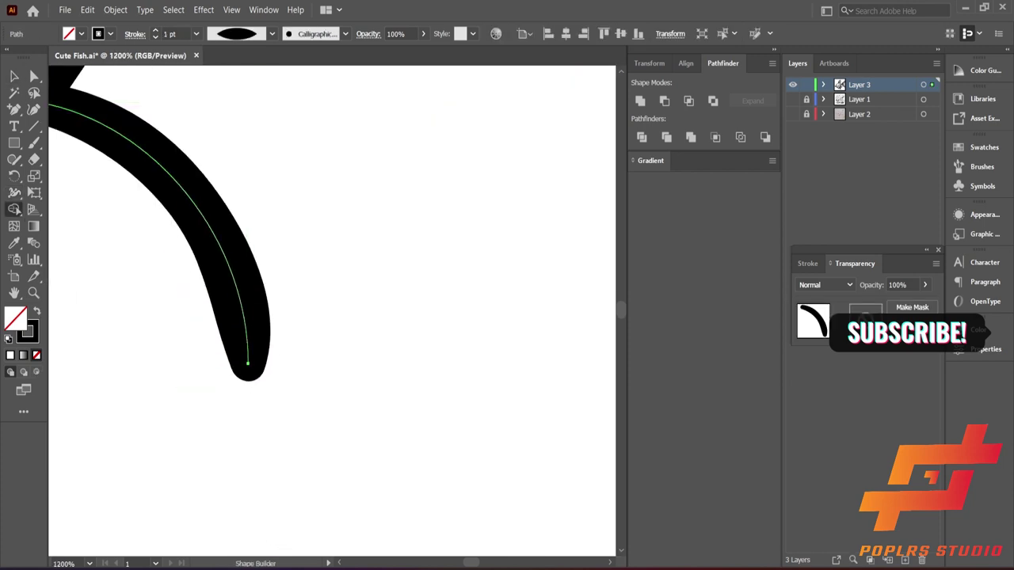
{"action": "key", "text": "ctrl+1"}
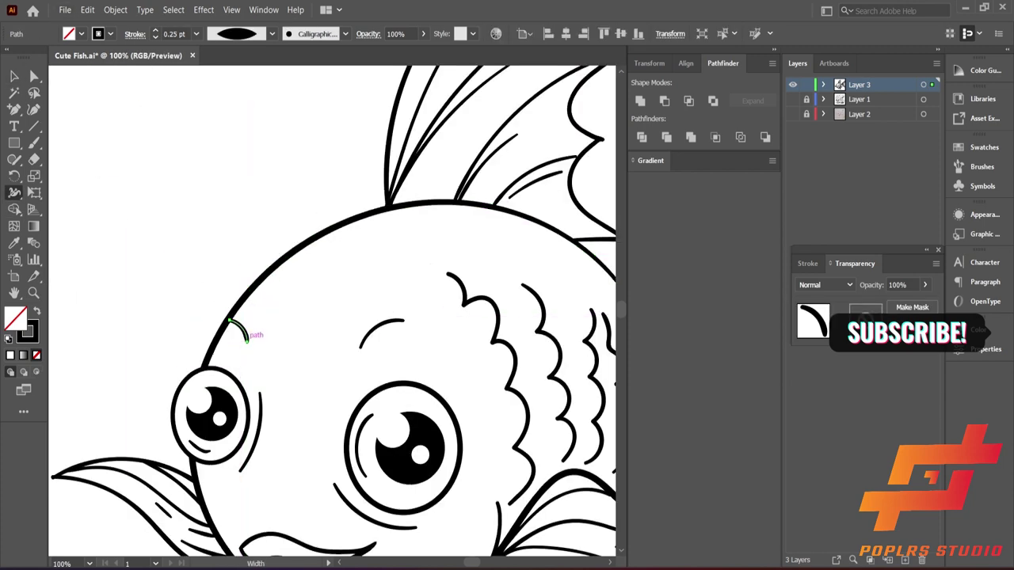
{"action": "key", "text": "v"}
{"action": "scroll", "coordinate": [229, 325], "scroll_direction": "up", "scroll_amount": 8}
Check the left eye outline and the right-eye highlight, then deselect them
{"action": "key", "text": "ctrl+a"}
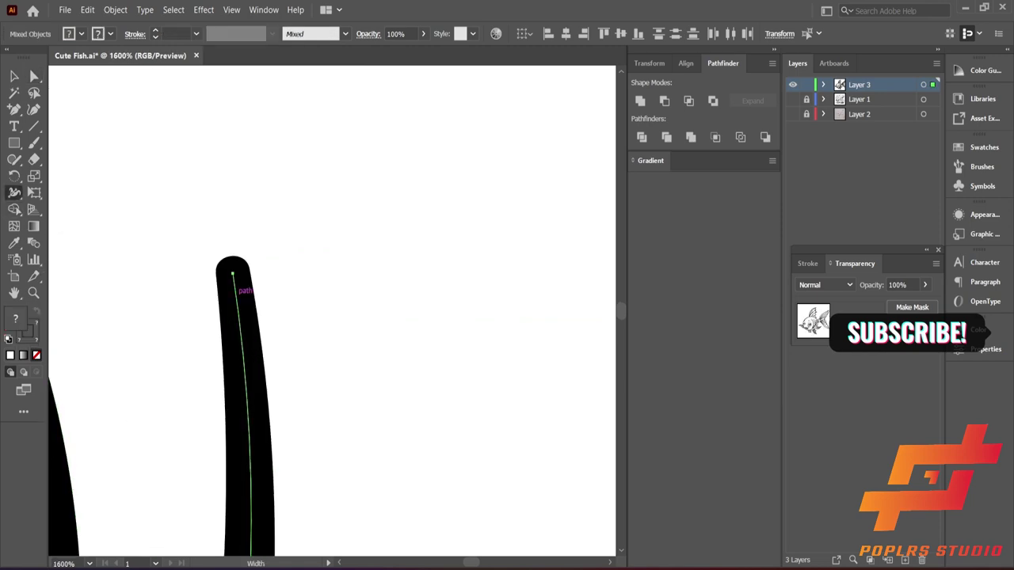
{"action": "key", "text": "ctrl+1"}
{"action": "scroll", "coordinate": [333, 317], "scroll_direction": "down", "scroll_amount": 1}
{"action": "key", "text": "v"}
{"action": "left_click", "coordinate": [184, 317]}
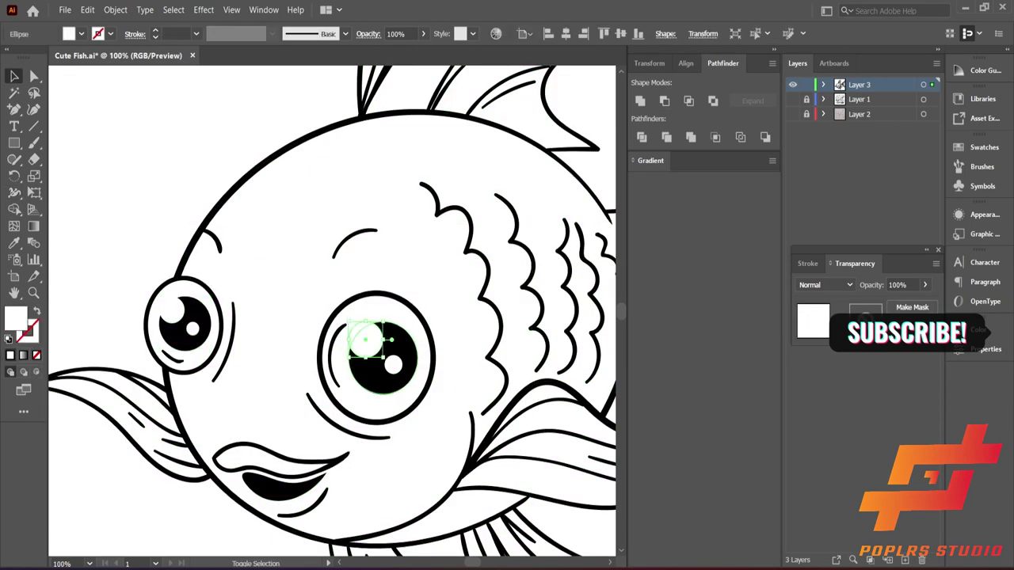
{"action": "key", "text": "ctrl+shift+a"}
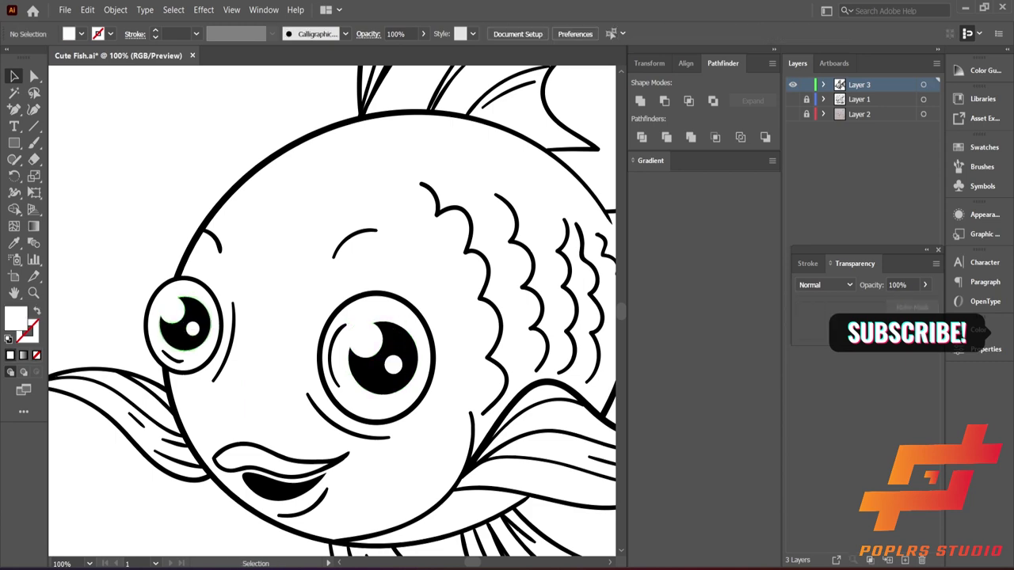
{"action": "left_click", "coordinate": [364, 339]}
{"action": "key", "text": "ctrl+shift+a"}
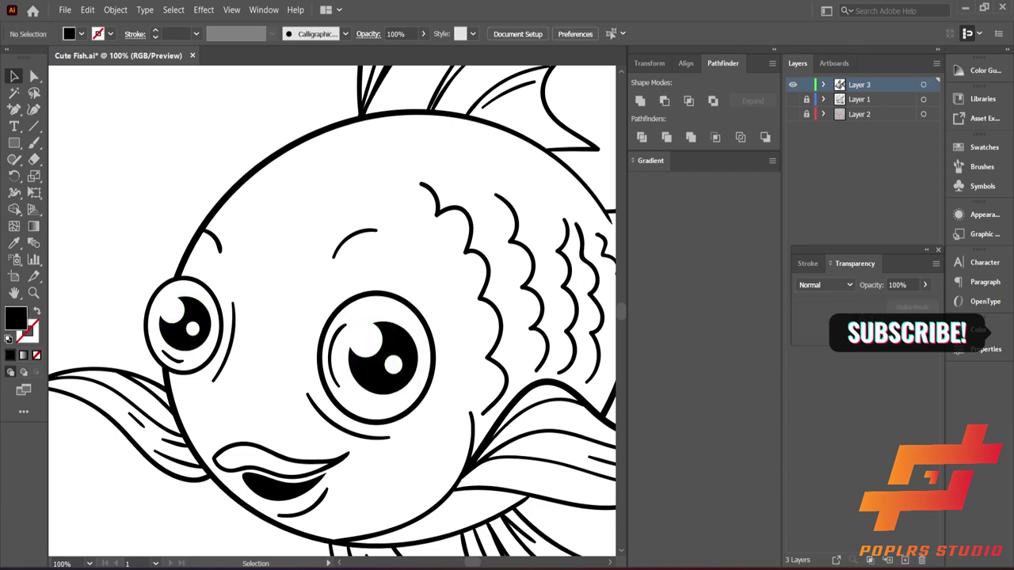
{"action": "scroll", "coordinate": [332, 317], "scroll_direction": "up", "scroll_amount": 1}
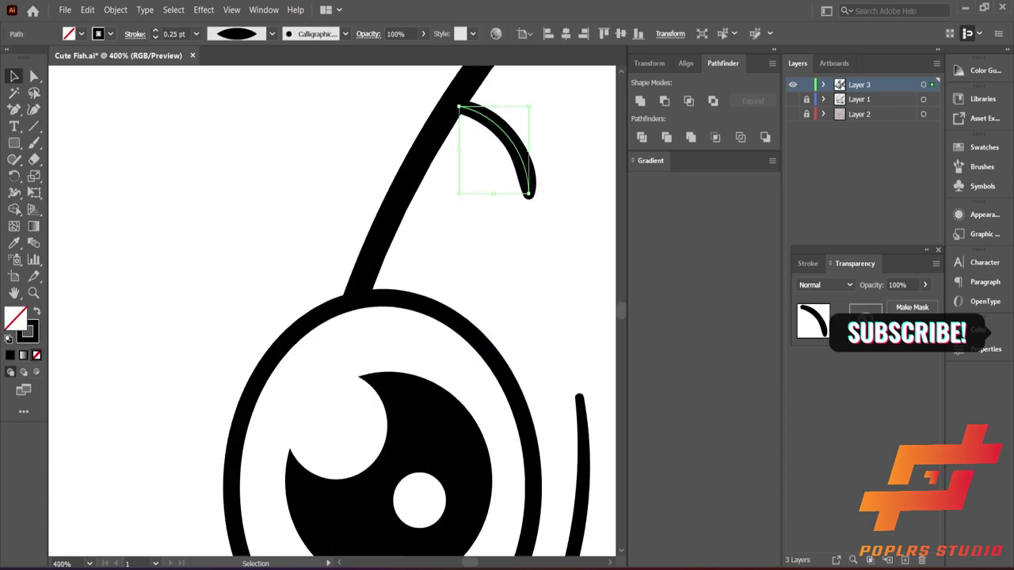
Reselect the small arc above the left eye and widen its lower end with the Width tool
{"action": "key", "text": "shift+w"}
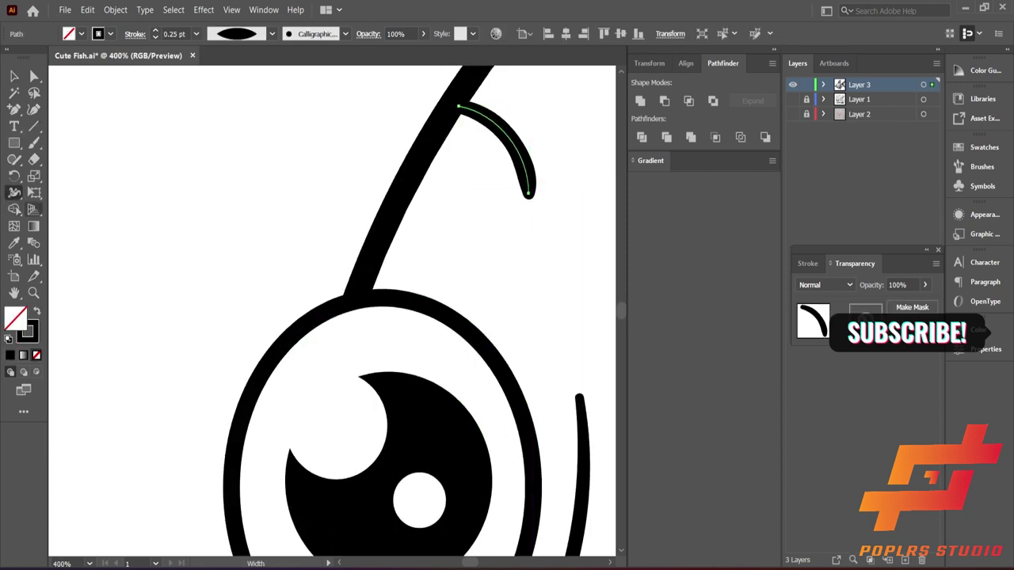
{"action": "key", "text": "v"}
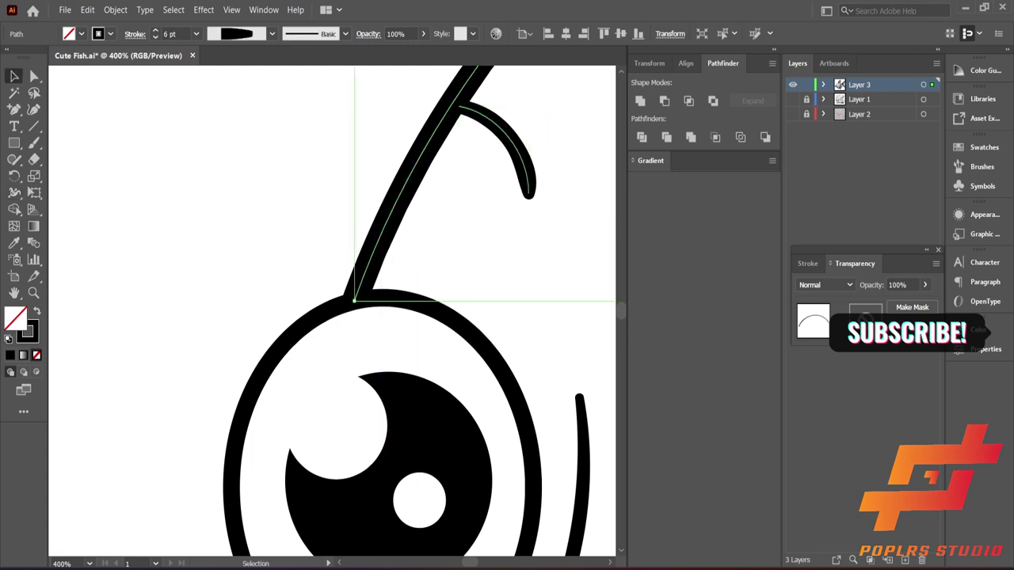
{"action": "left_click", "coordinate": [156, 30]}
{"action": "left_click", "coordinate": [156, 30]}
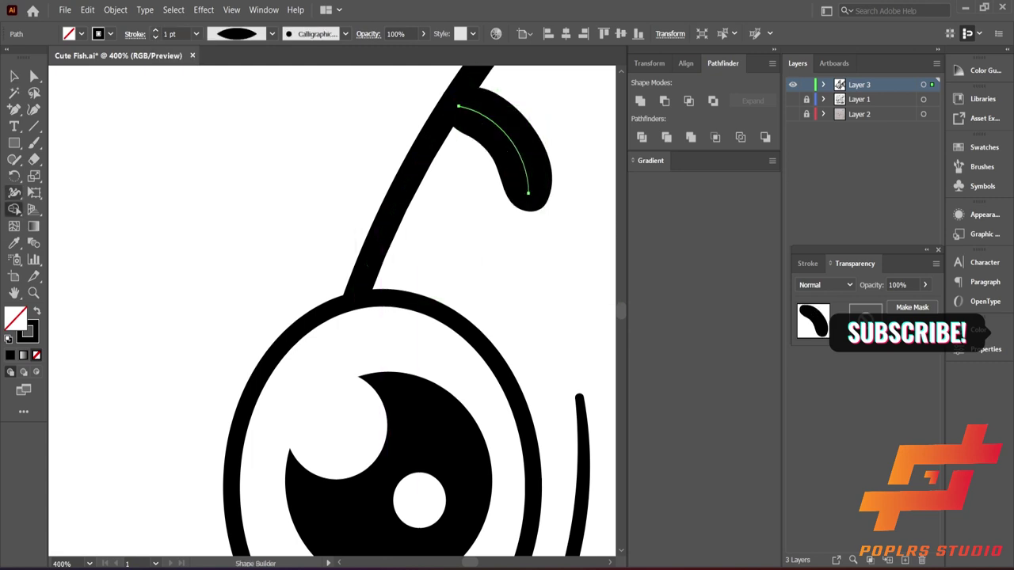
{"action": "key", "text": "v"}
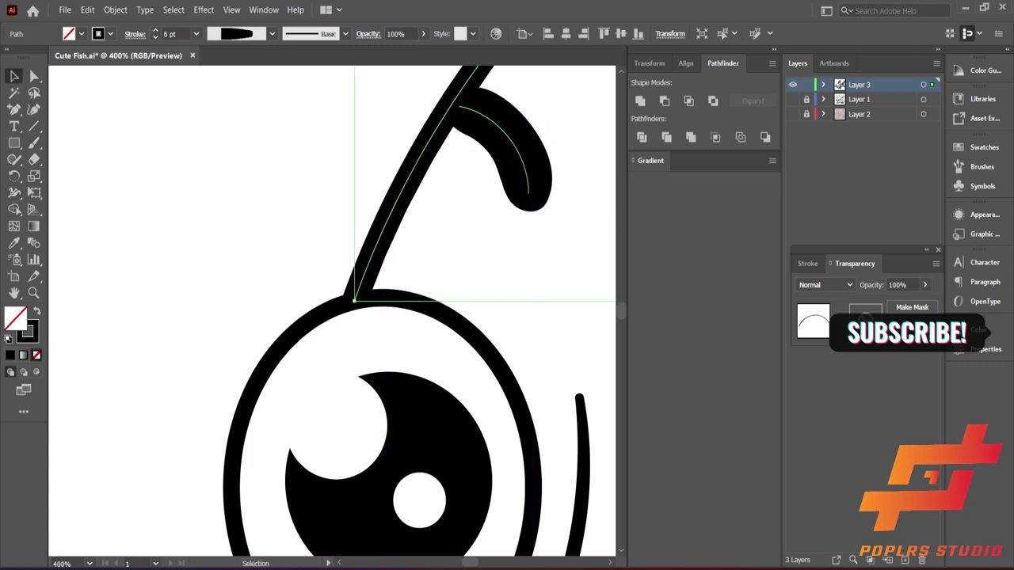
{"action": "left_click", "coordinate": [345, 34]}
{"action": "left_click", "coordinate": [245, 67]}
{"action": "key", "text": "shift+w"}
{"action": "left_click_drag", "start_coordinate": [526, 182], "coordinate": [532, 187]}
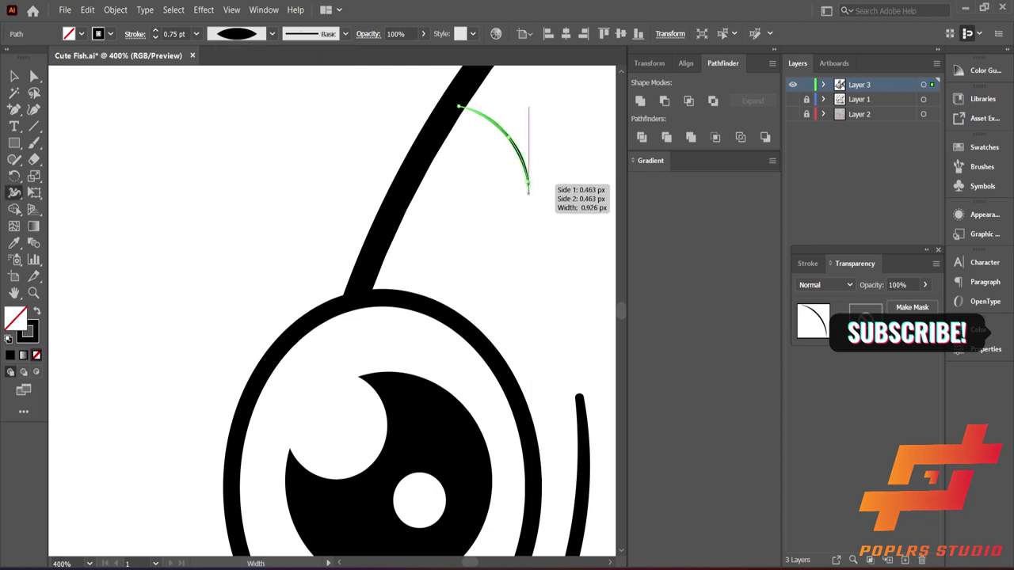
Widen the arc's middle so it becomes a tapered crescent with pointed ends
{"action": "scroll", "coordinate": [527, 190], "scroll_direction": "up", "scroll_amount": 2}
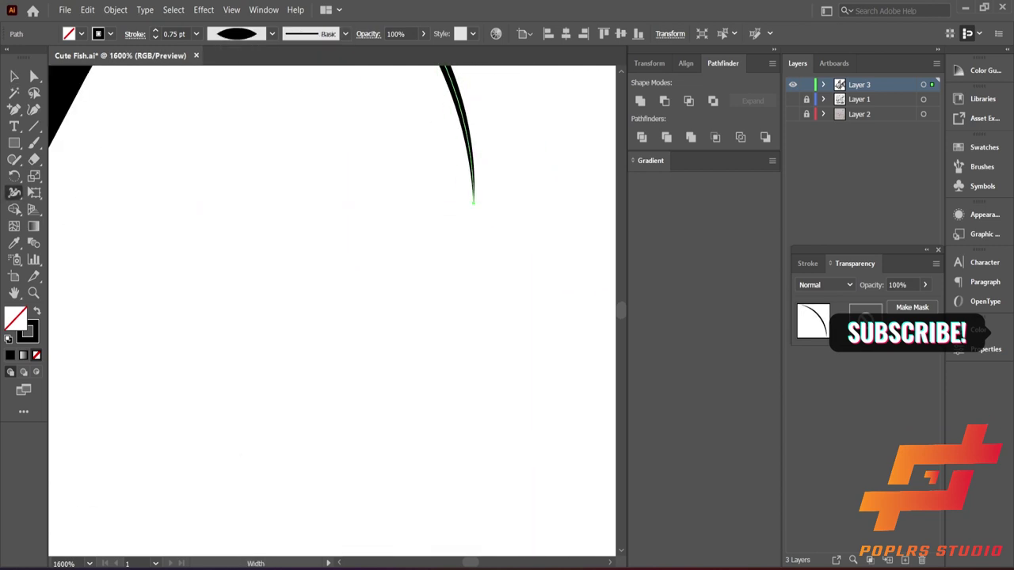
{"action": "scroll", "coordinate": [483, 158], "scroll_direction": "up", "scroll_amount": 1}
{"action": "scroll", "coordinate": [499, 170], "scroll_direction": "up", "scroll_amount": 1}
{"action": "scroll", "coordinate": [497, 163], "scroll_direction": "down", "scroll_amount": 2}
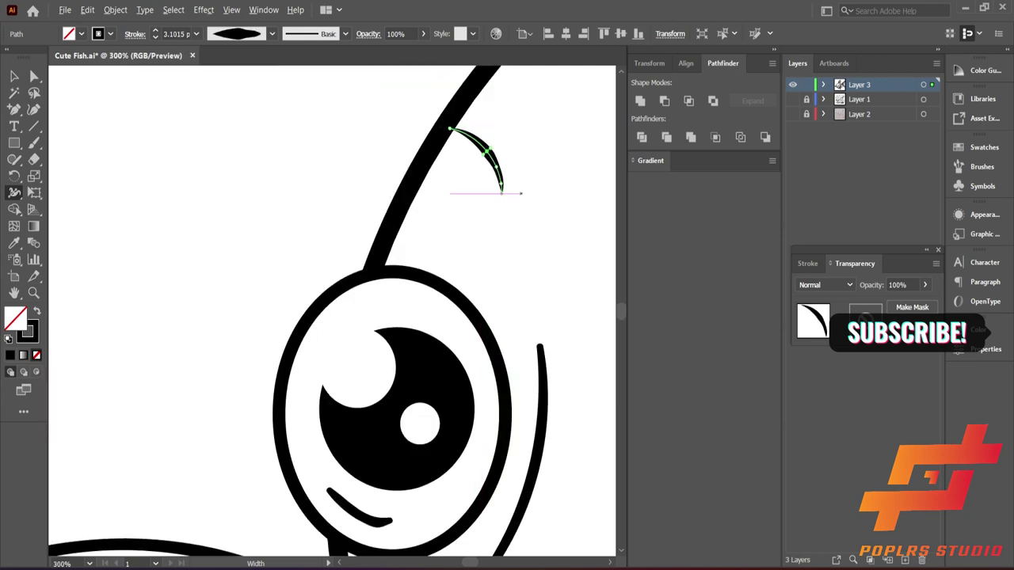
{"action": "scroll", "coordinate": [475, 119], "scroll_direction": "up", "scroll_amount": 3}
{"action": "left_click_drag", "start_coordinate": [484, 153], "coordinate": [520, 211]}
{"action": "scroll", "coordinate": [521, 211], "scroll_direction": "down", "scroll_amount": 3}
Browse the brush definition list and Offset Path settings, cancelling both without changes
{"action": "scroll", "coordinate": [592, 236], "scroll_direction": "up", "scroll_amount": 3}
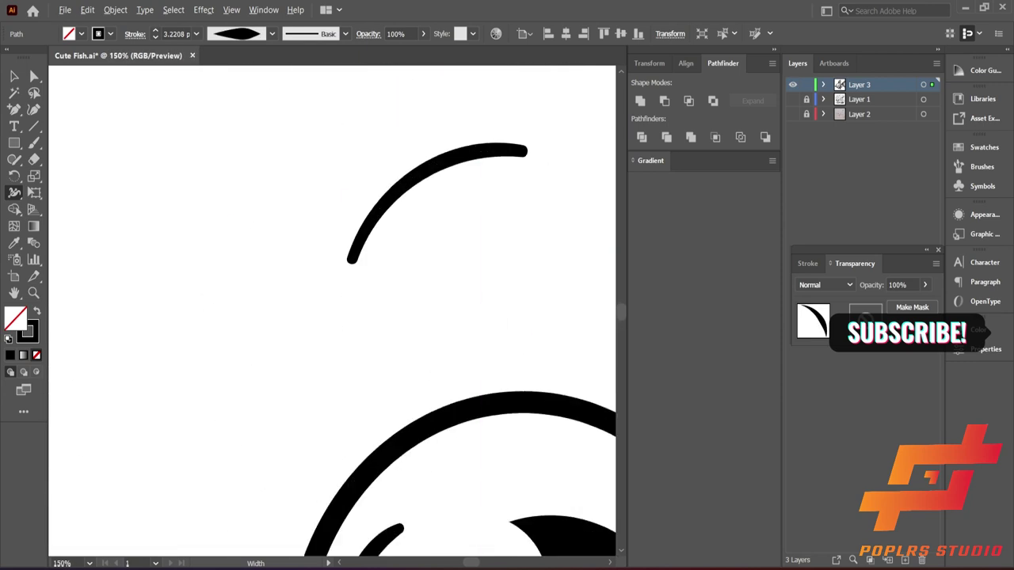
{"action": "scroll", "coordinate": [539, 146], "scroll_direction": "up", "scroll_amount": 3}
{"action": "key", "text": "shift+w"}
{"action": "left_click", "coordinate": [345, 33]}
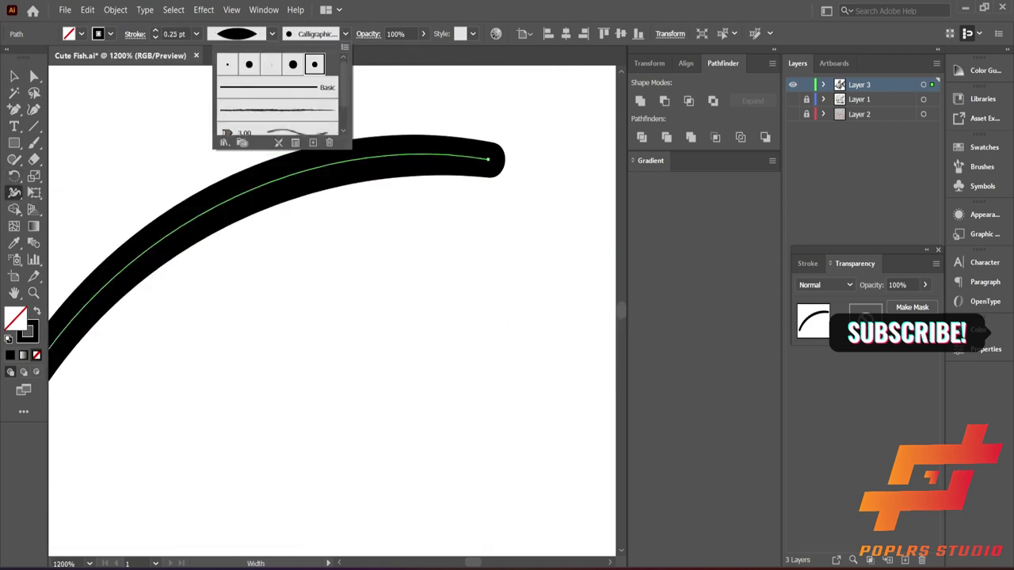
{"action": "left_click", "coordinate": [173, 10]}
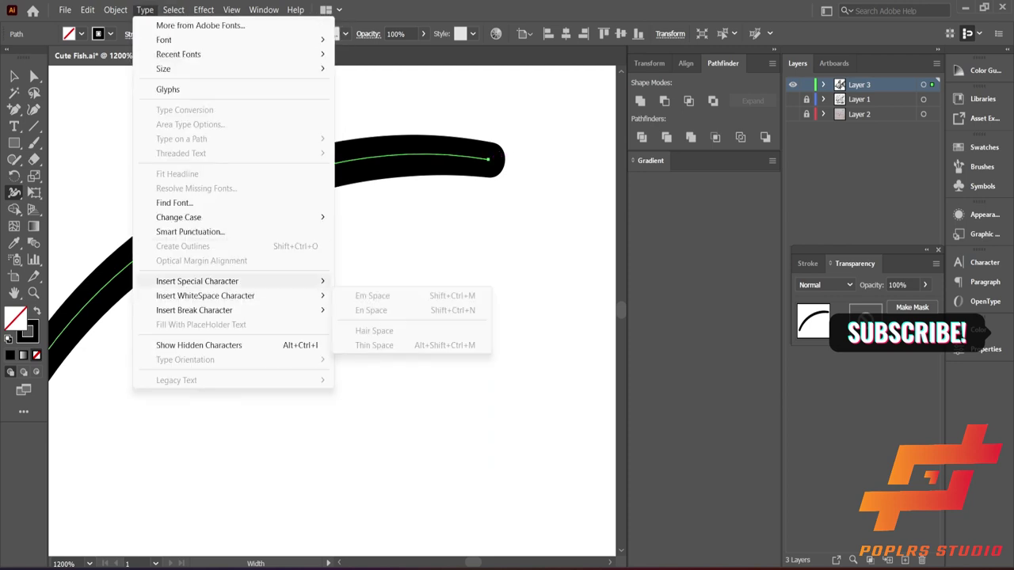
{"action": "left_click", "coordinate": [389, 378]}
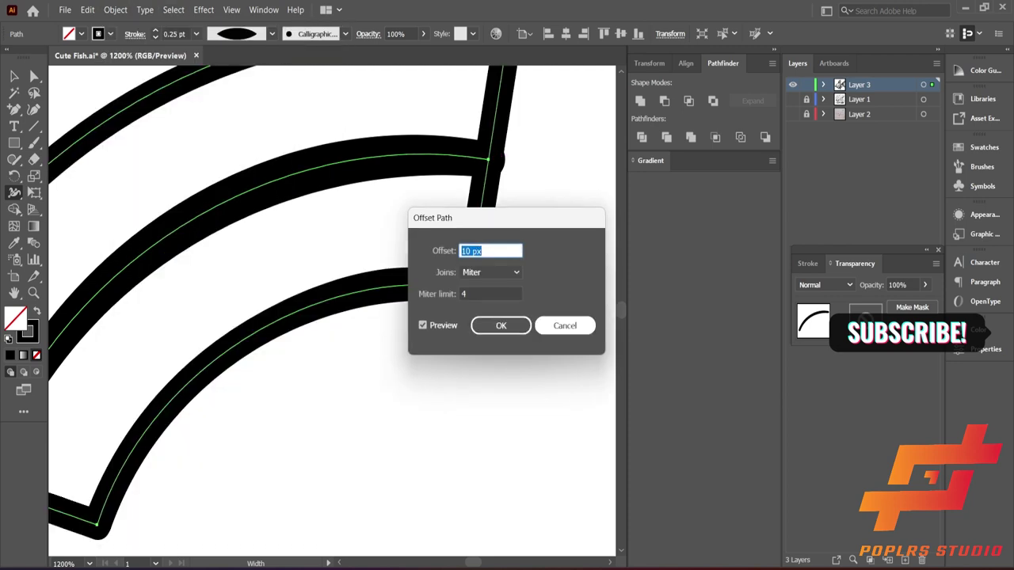
{"action": "key", "text": "Escape"}
{"action": "left_click", "coordinate": [173, 10]}
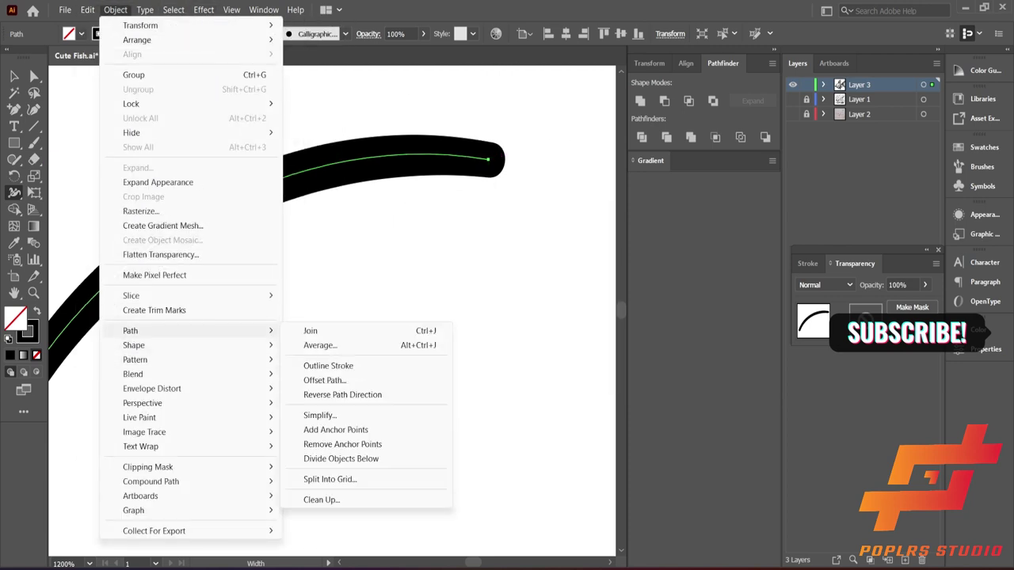
Try converting the arc stroke into a filled outline, then undo it
{"action": "left_click", "coordinate": [325, 380]}
{"action": "key", "text": "Escape"}
{"action": "left_click", "coordinate": [115, 9]}
{"action": "left_click", "coordinate": [328, 365]}
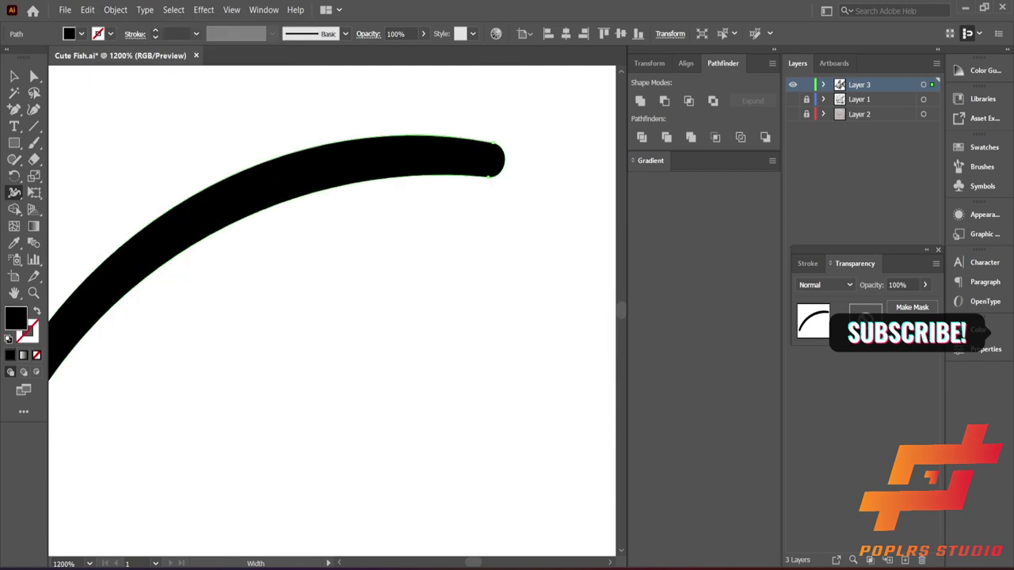
{"action": "key", "text": "ctrl+z"}
Give the arc a tapered width profile at 0.25 pt and a Calligraphic brush
{"action": "left_click", "coordinate": [272, 33]}
{"action": "left_click", "coordinate": [238, 79]}
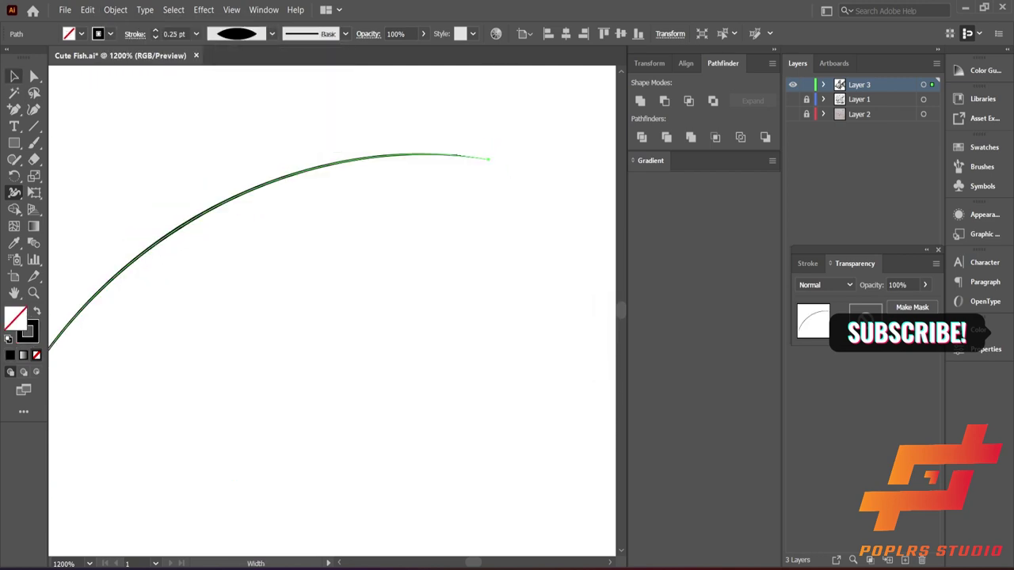
{"action": "mouse_move", "coordinate": [158, 241]}
{"action": "left_mouse_down"}
{"action": "mouse_move", "coordinate": [169, 257]}
{"action": "mouse_move", "coordinate": [190, 238]}
{"action": "left_mouse_up"}
{"action": "left_click", "coordinate": [345, 34]}
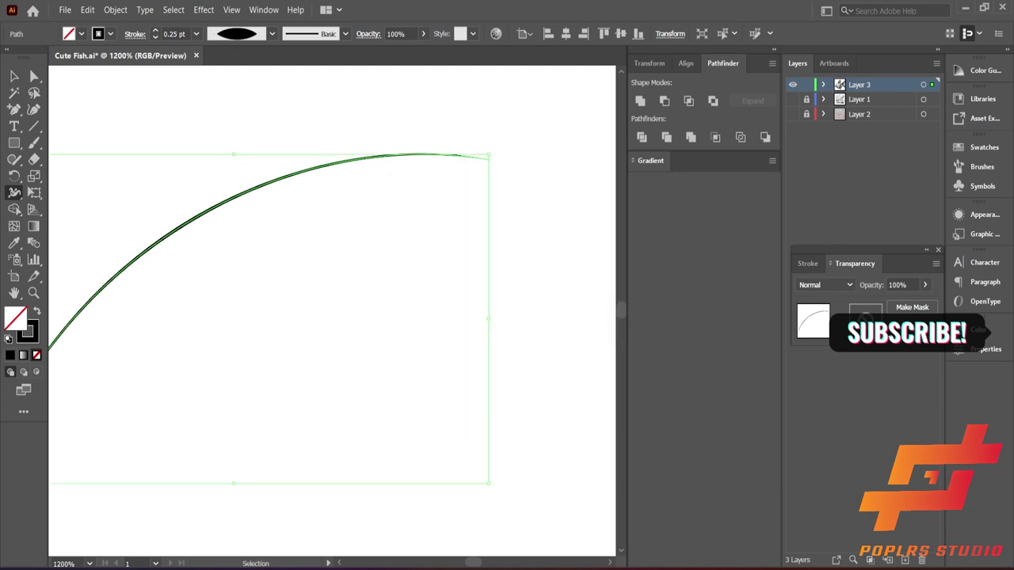
{"action": "left_click", "coordinate": [443, 349]}
Reset the arc to a Uniform width profile with the Basic brush
{"action": "left_click", "coordinate": [271, 33]}
{"action": "left_click", "coordinate": [230, 49]}
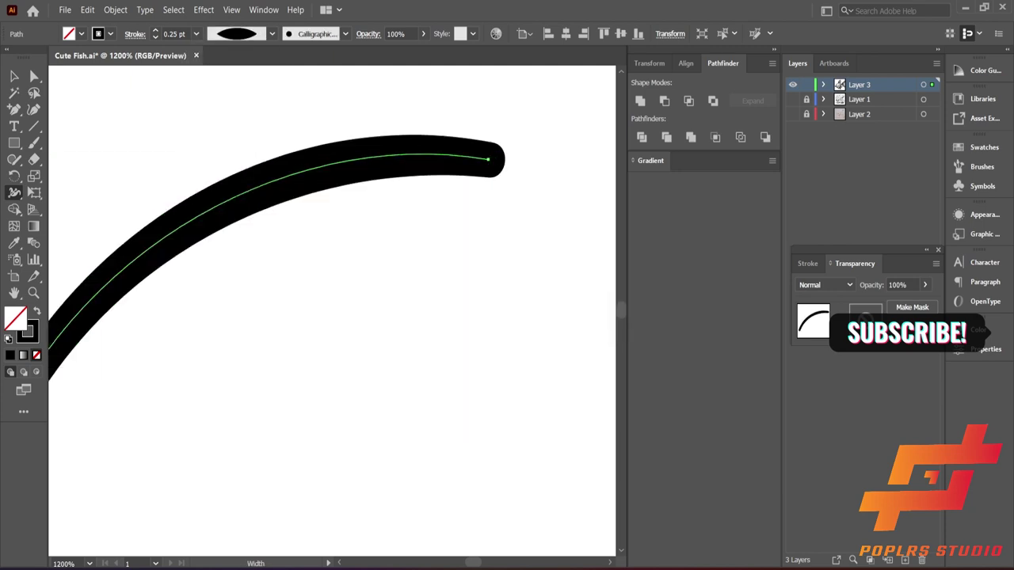
{"action": "left_click", "coordinate": [345, 34]}
{"action": "left_click", "coordinate": [238, 67]}
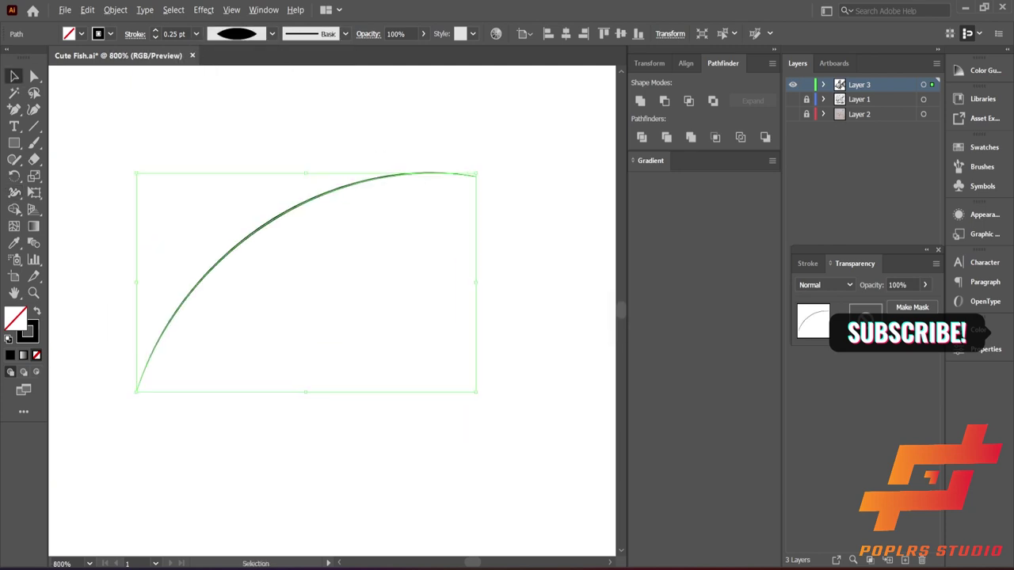
{"action": "left_click", "coordinate": [14, 209]}
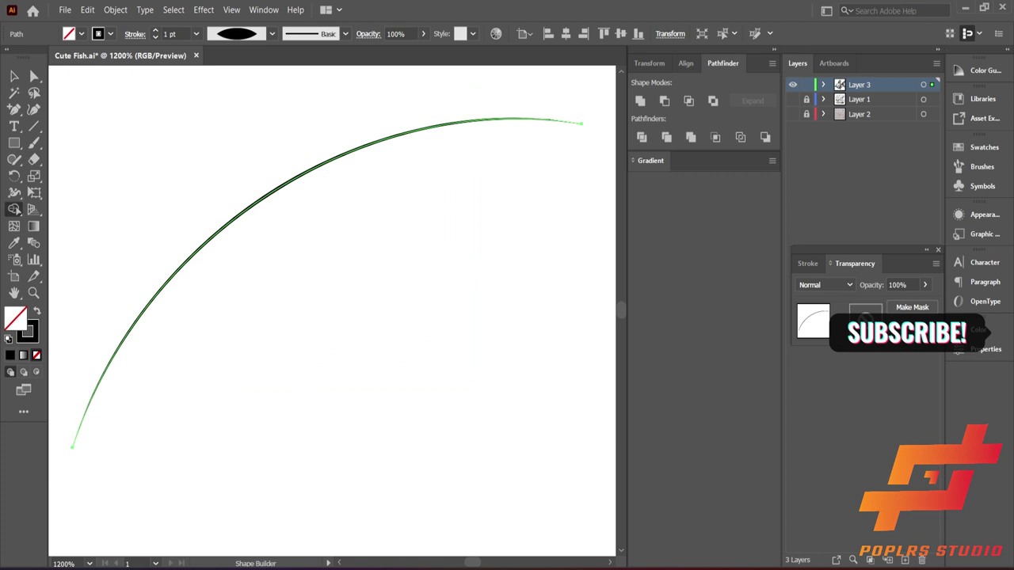
{"action": "left_click", "coordinate": [14, 192]}
Widen the middle of the arc with the Width tool so it tapers
{"action": "scroll", "coordinate": [277, 201], "scroll_direction": "up", "scroll_amount": 5}
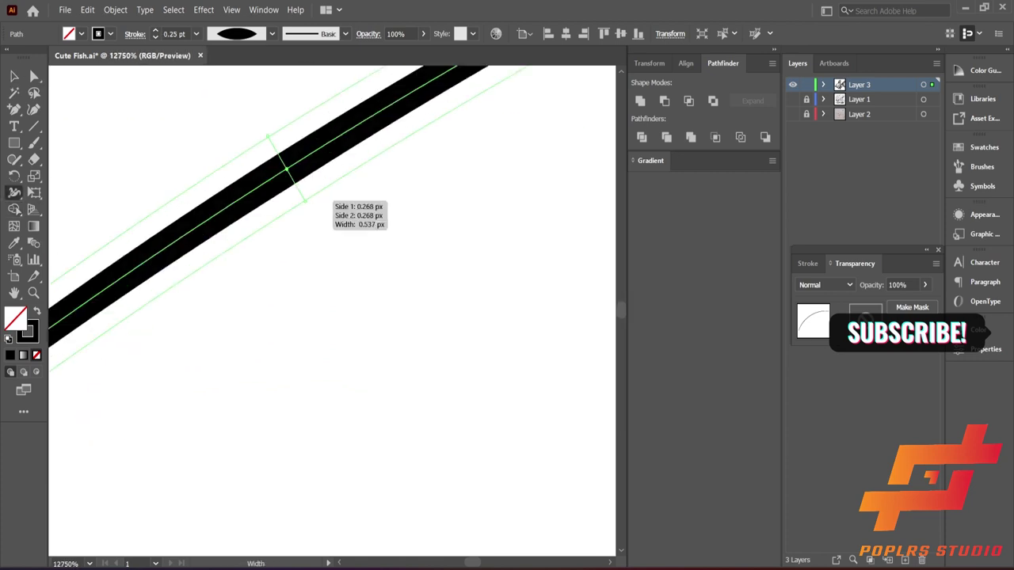
{"action": "left_click_drag", "start_coordinate": [304, 201], "coordinate": [321, 241]}
{"action": "scroll", "coordinate": [329, 331], "scroll_direction": "down", "scroll_amount": 7}
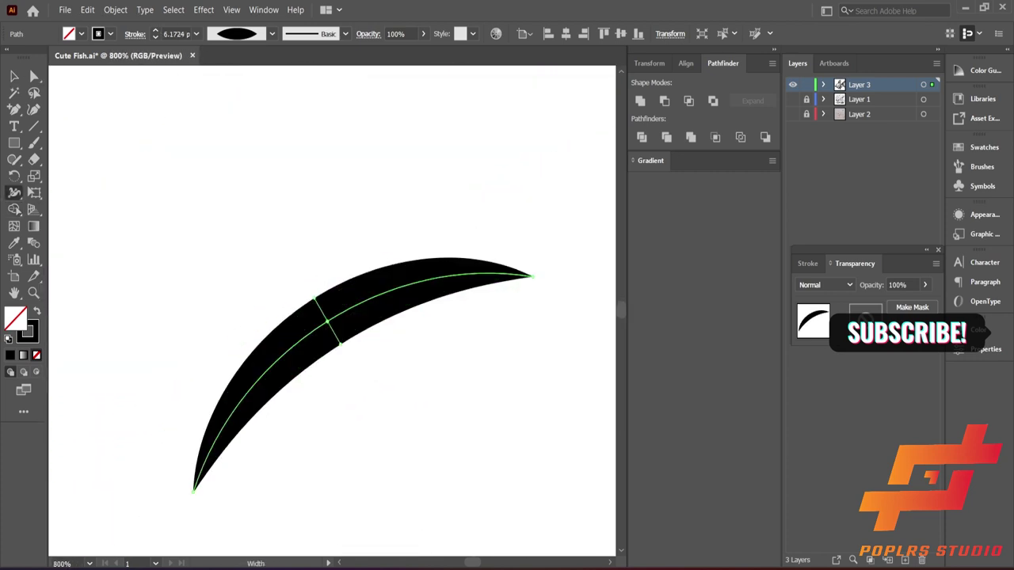
{"action": "scroll", "coordinate": [357, 333], "scroll_direction": "down", "scroll_amount": 5}
{"action": "scroll", "coordinate": [267, 407], "scroll_direction": "down", "scroll_amount": 1}
{"action": "scroll", "coordinate": [267, 407], "scroll_direction": "up", "scroll_amount": 3}
Select the thin stroke beside the left eye and set it to the Basic brush
{"action": "key", "text": "v"}
{"action": "left_click", "coordinate": [259, 333]}
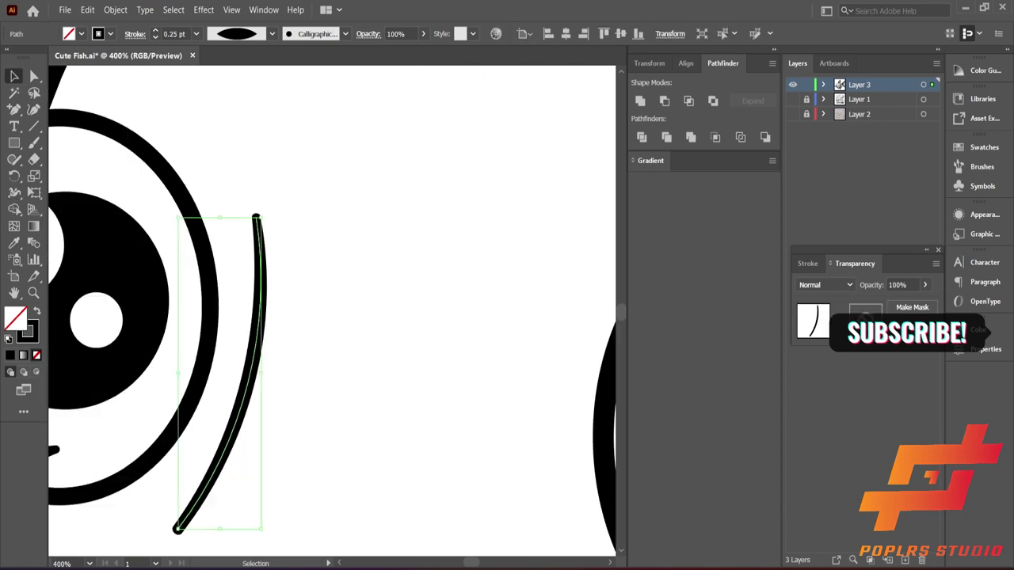
{"action": "left_click", "coordinate": [271, 33]}
{"action": "left_click", "coordinate": [345, 33]}
{"action": "left_click", "coordinate": [238, 91]}
Widen the eye stroke's middle with the Width tool so it thins at both ends
{"action": "scroll", "coordinate": [327, 342], "scroll_direction": "up", "scroll_amount": 5}
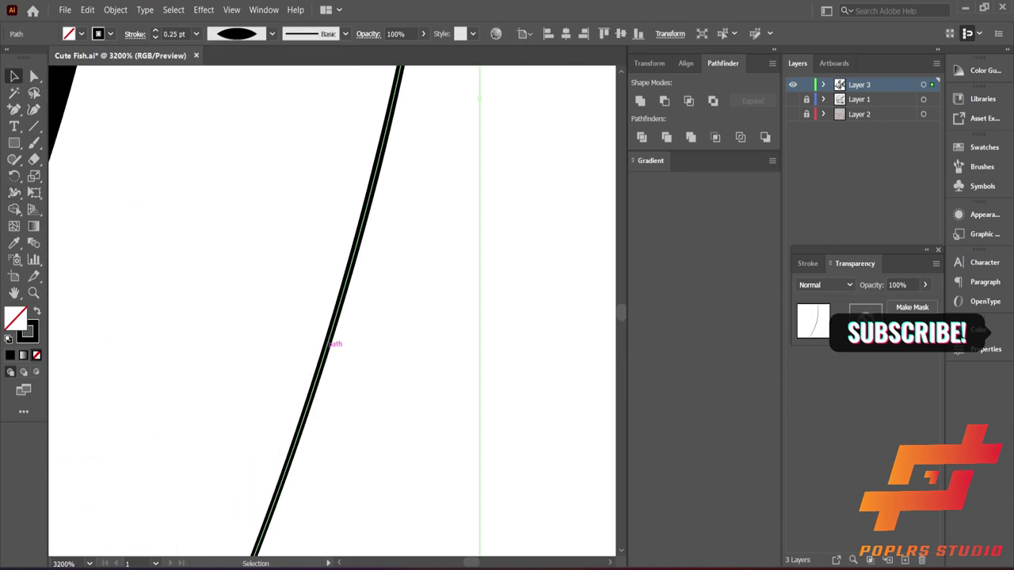
{"action": "key", "text": "shift+w"}
{"action": "left_click_drag", "start_coordinate": [380, 272], "coordinate": [408, 271]}
{"action": "scroll", "coordinate": [380, 273], "scroll_direction": "down", "scroll_amount": 5}
{"action": "scroll", "coordinate": [396, 279], "scroll_direction": "up", "scroll_amount": 3}
{"action": "scroll", "coordinate": [394, 272], "scroll_direction": "down", "scroll_amount": 5}
Change the small mouth stroke to a plain Basic brush stroke
{"action": "key", "text": "v"}
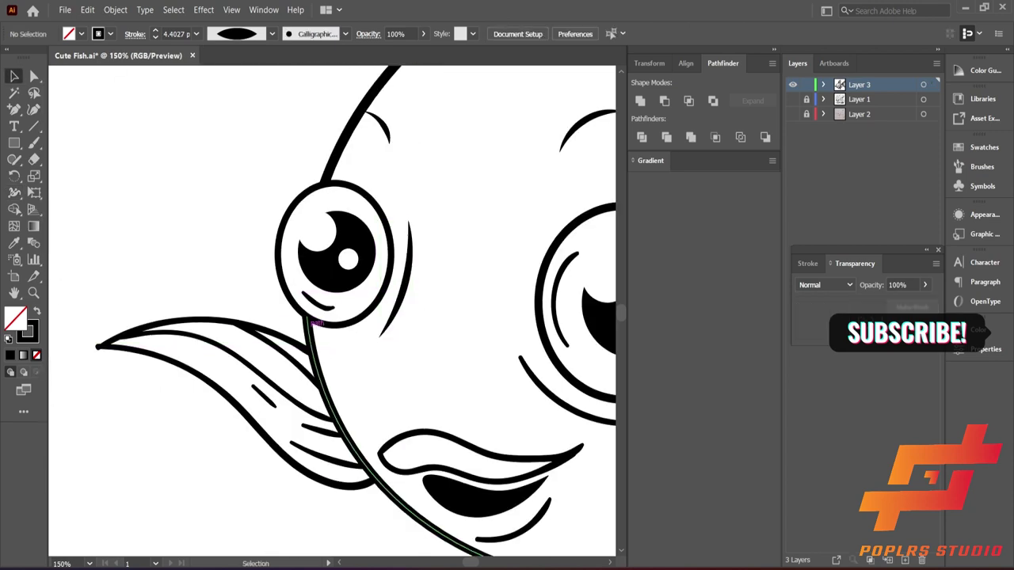
{"action": "left_click", "coordinate": [319, 300]}
{"action": "left_click", "coordinate": [345, 33]}
{"action": "left_click", "coordinate": [277, 87]}
{"action": "scroll", "coordinate": [315, 292], "scroll_direction": "up", "scroll_amount": 3}
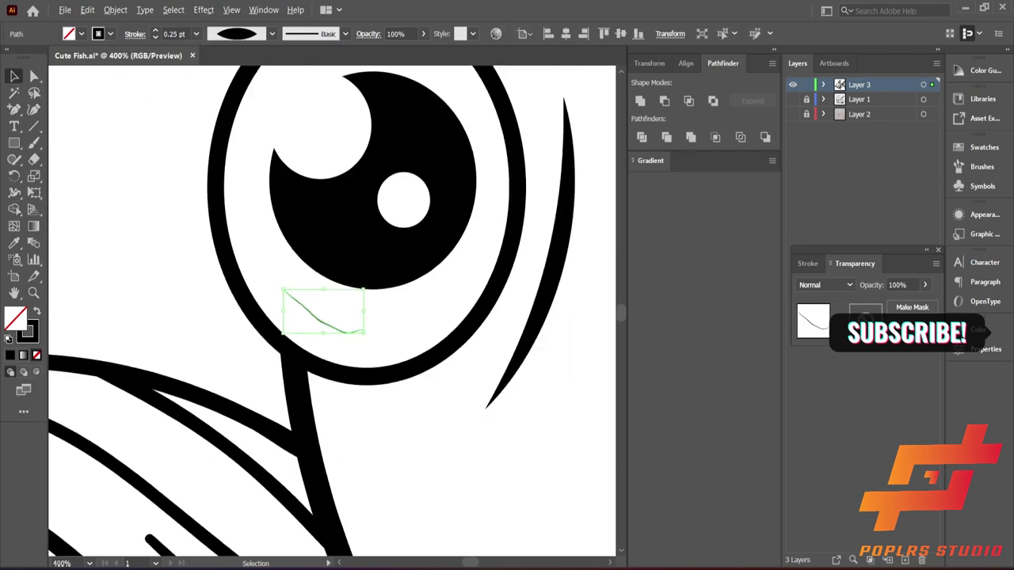
{"action": "left_click", "coordinate": [325, 323]}
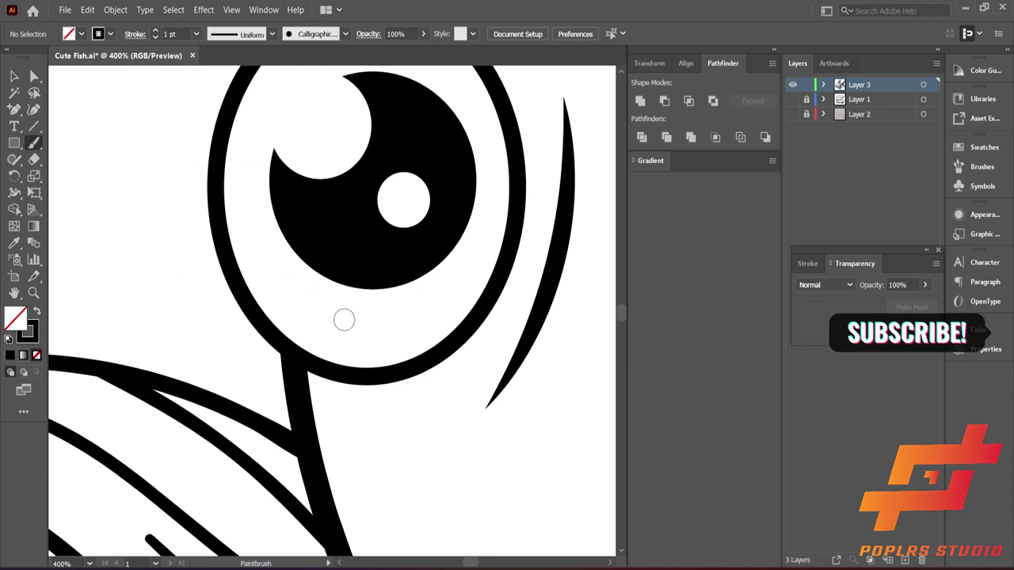
Set the drawing brush to Basic and leave the width profile at even
{"action": "left_click", "coordinate": [345, 34]}
{"action": "left_click", "coordinate": [266, 142]}
{"action": "left_click", "coordinate": [345, 34]}
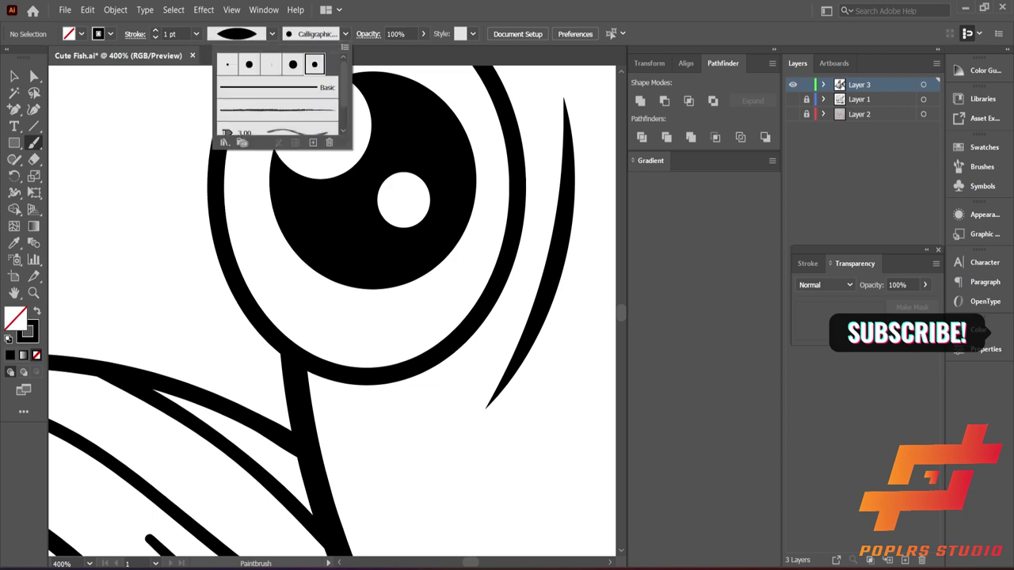
{"action": "left_click", "coordinate": [280, 76]}
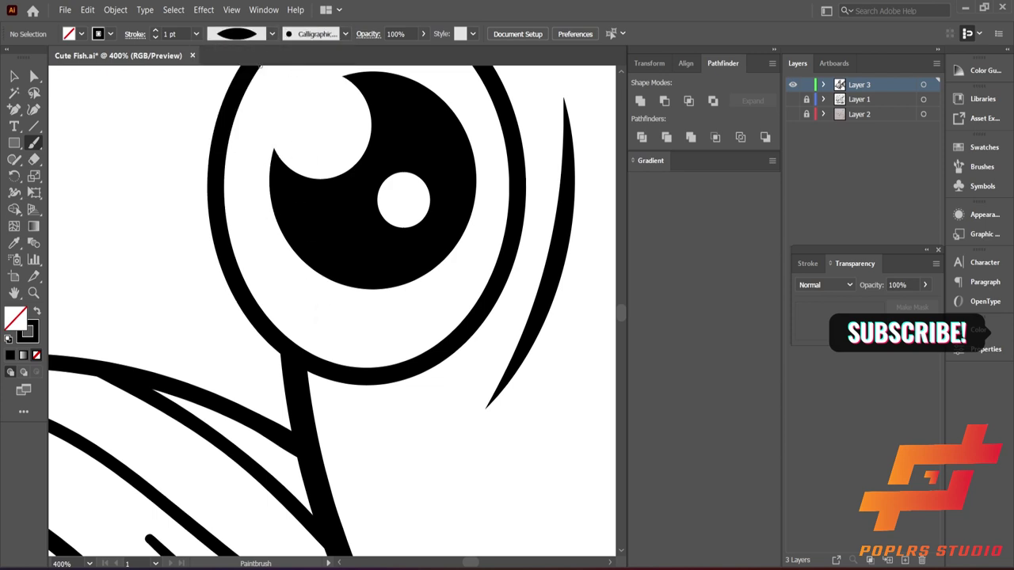
{"action": "left_click", "coordinate": [271, 33]}
{"action": "left_click", "coordinate": [221, 121]}
{"action": "left_click", "coordinate": [345, 33]}
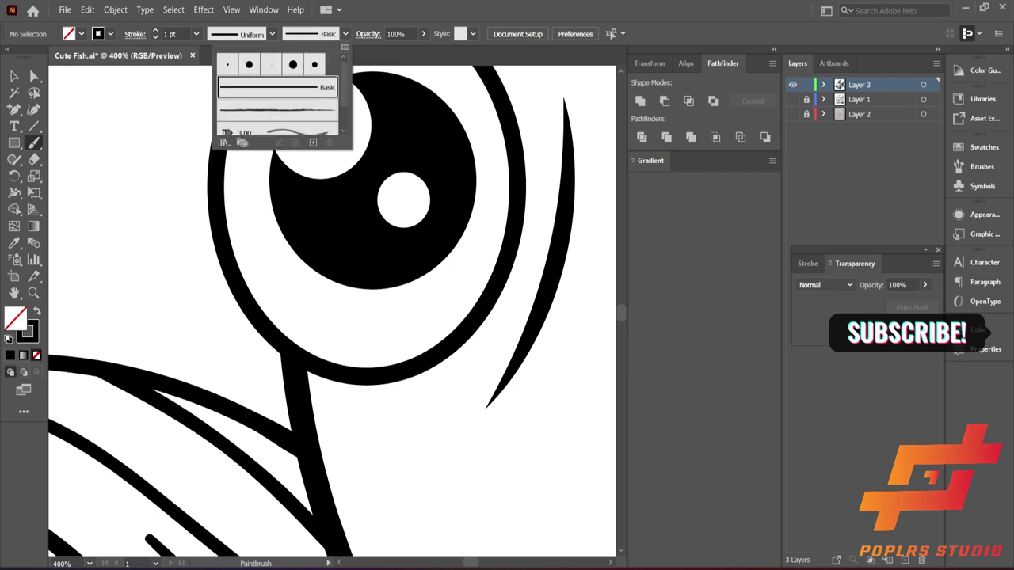
{"action": "left_click", "coordinate": [314, 296]}
Draw a highlight arc inside the eye with the tapered ellipse profile, undoing a trial round brush
{"action": "left_click_drag", "start_coordinate": [251, 238], "coordinate": [329, 322]}
{"action": "left_click", "coordinate": [272, 33]}
{"action": "left_click", "coordinate": [229, 70]}
{"action": "key", "text": "v"}
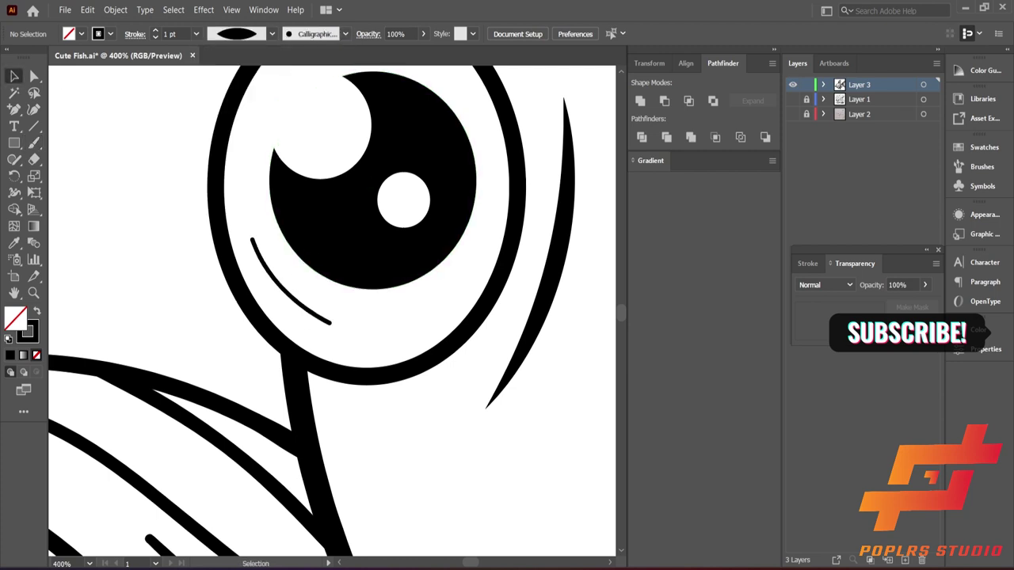
{"action": "left_click", "coordinate": [345, 33]}
{"action": "left_click", "coordinate": [248, 64]}
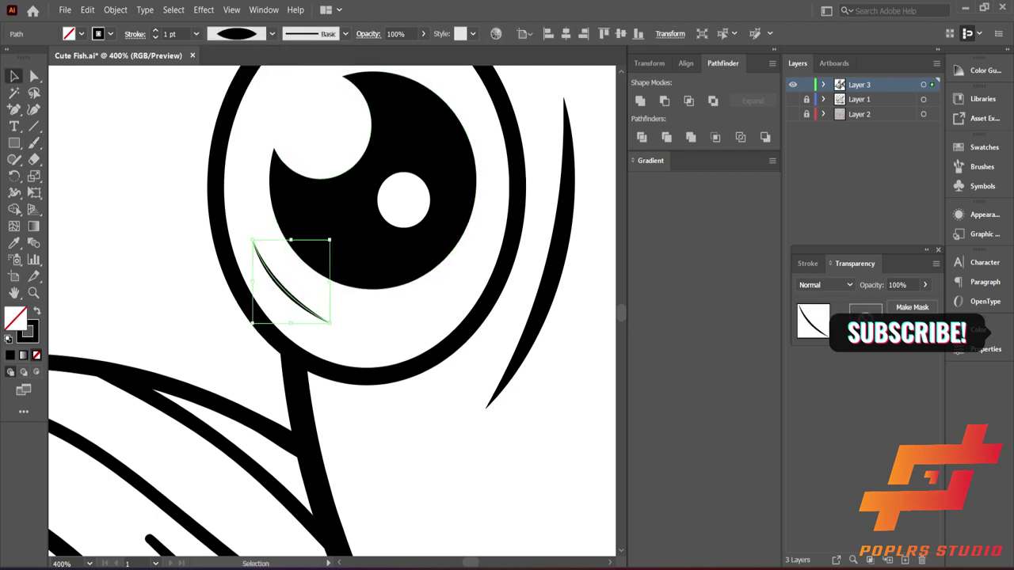
{"action": "key", "text": "ctrl+shift+a"}
{"action": "left_click", "coordinate": [290, 279]}
{"action": "key", "text": "ctrl+z"}
{"action": "key", "text": "ctrl+shift+z"}
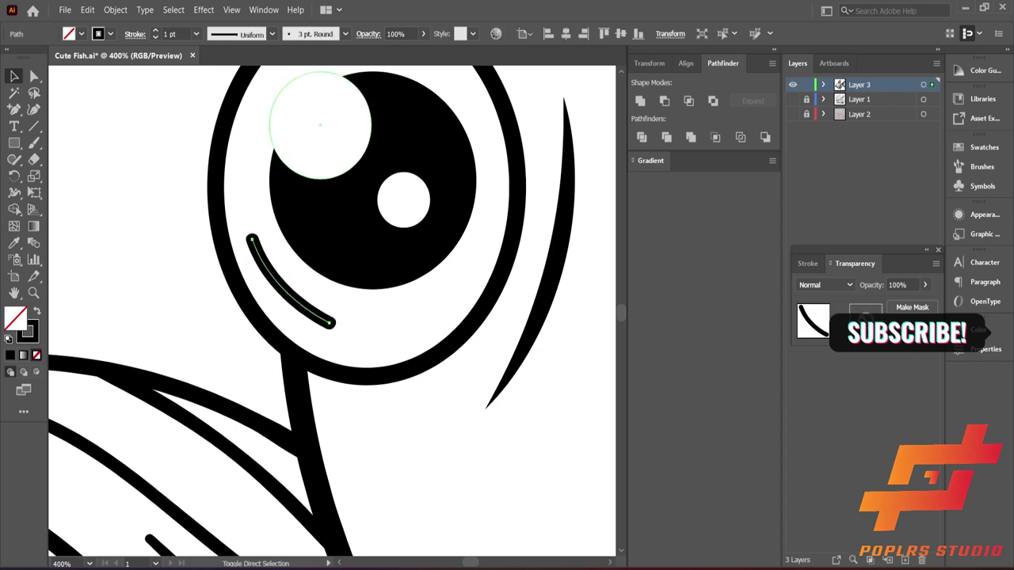
{"action": "key", "text": "ctrl+z"}
Try an even width profile on the highlight arc, then undo back to tapered
{"action": "left_click", "coordinate": [345, 33]}
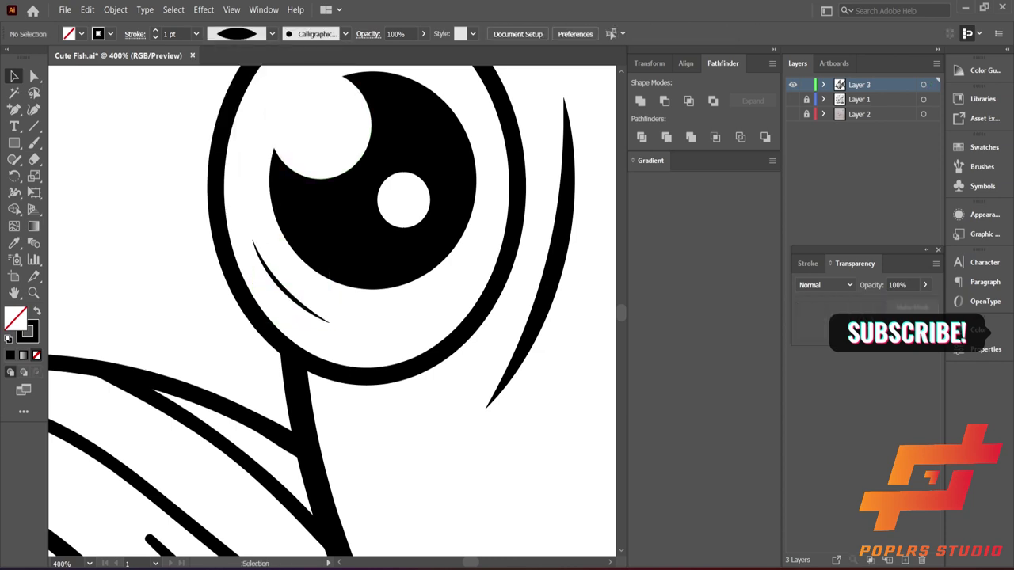
{"action": "left_click", "coordinate": [271, 33]}
{"action": "left_click", "coordinate": [229, 55]}
{"action": "left_click", "coordinate": [345, 33]}
{"action": "key", "text": "ctrl+z"}
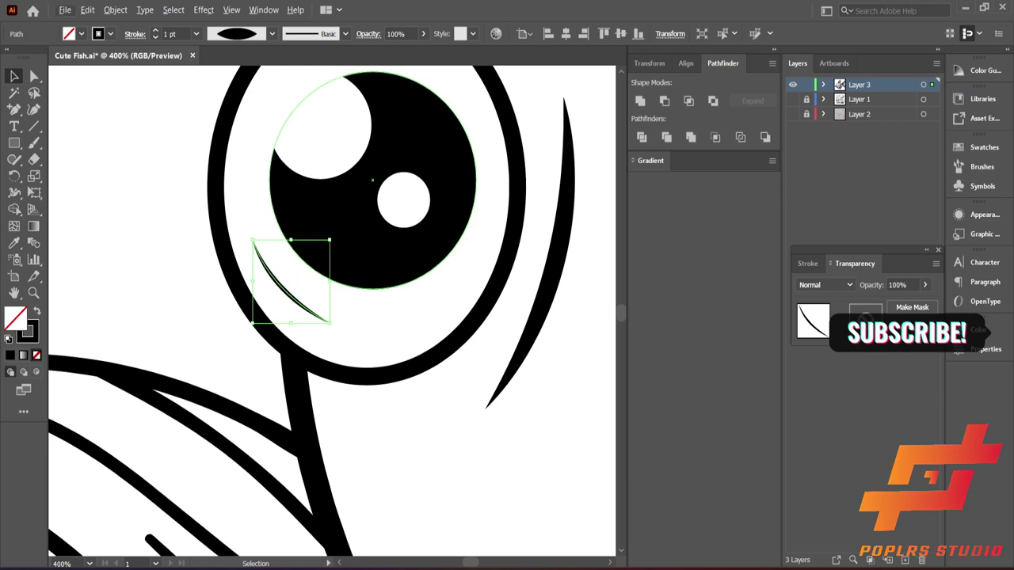
{"action": "scroll", "coordinate": [333, 309], "scroll_direction": "down", "scroll_amount": 10}
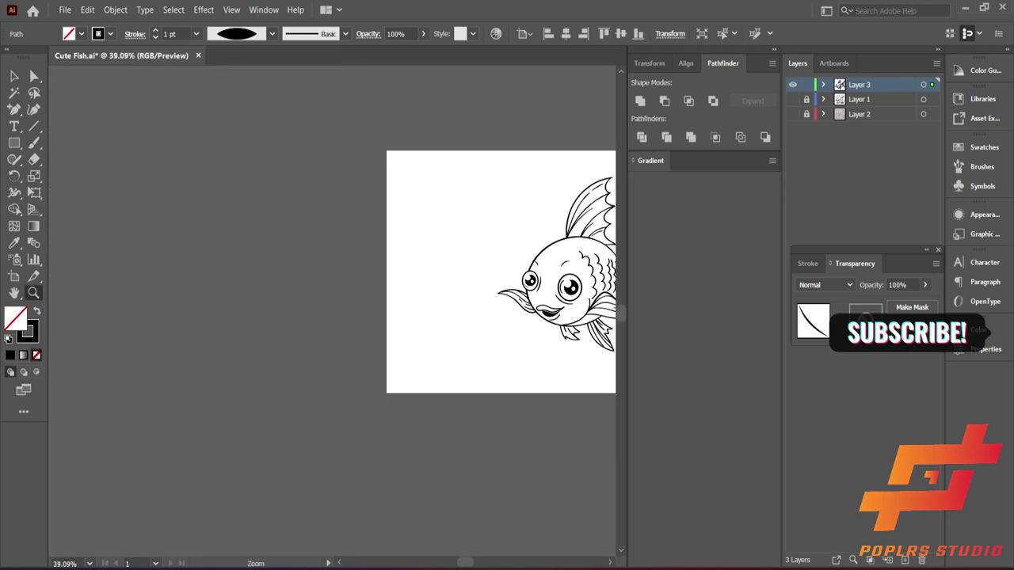
{"action": "scroll", "coordinate": [333, 308], "scroll_direction": "up", "scroll_amount": 8}
{"action": "scroll", "coordinate": [469, 244], "scroll_direction": "up", "scroll_amount": 3}
Test a profile on the tail fin's right curve, restoring its thick even stroke
{"action": "key", "text": "v"}
{"action": "left_click", "coordinate": [456, 237]}
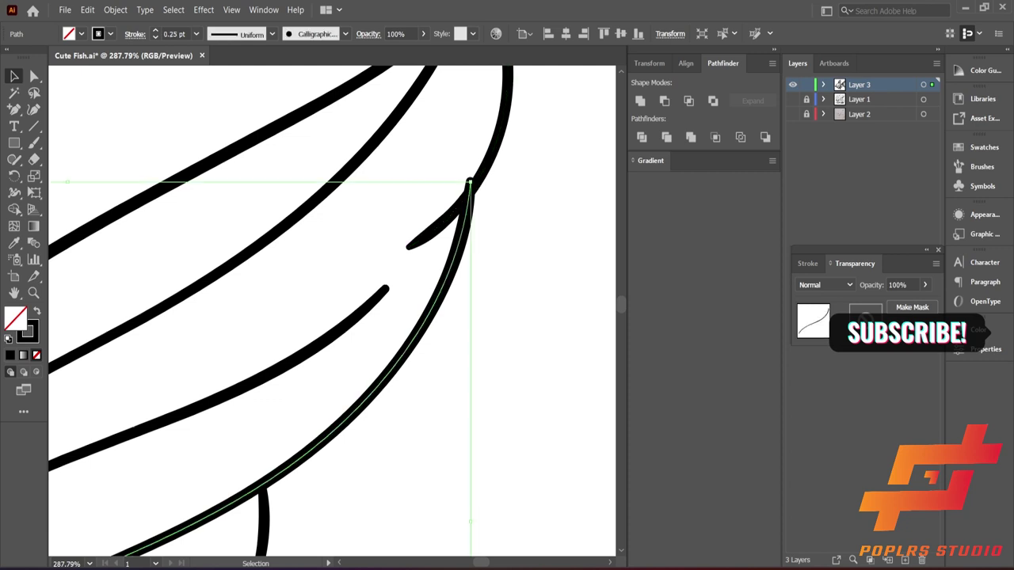
{"action": "left_click", "coordinate": [272, 33]}
{"action": "left_click", "coordinate": [230, 55]}
{"action": "key", "text": "ctrl+z"}
{"action": "right_click", "coordinate": [470, 183]}
{"action": "left_click", "coordinate": [469, 183]}
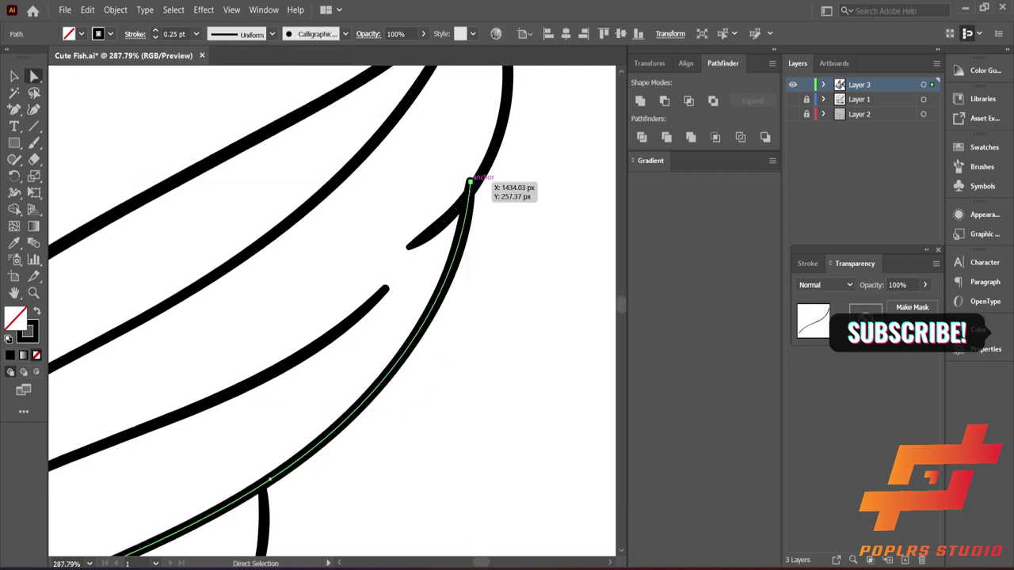
{"action": "right_click", "coordinate": [470, 183]}
{"action": "key", "text": "Escape"}
{"action": "key", "text": "ctrl+shift+a"}
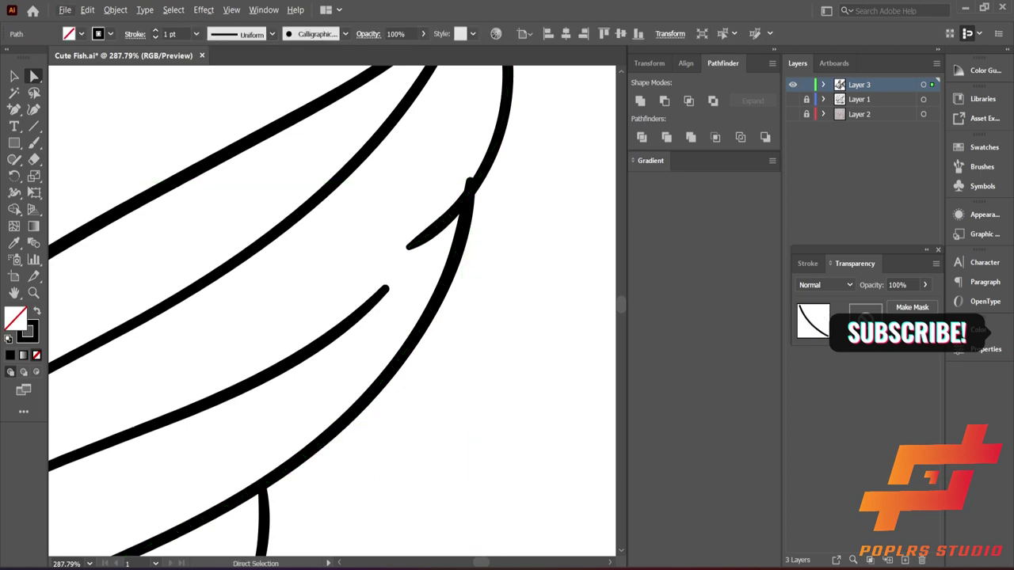
{"action": "scroll", "coordinate": [316, 308], "scroll_direction": "down", "scroll_amount": 1}
Make the curve below the mouth a plain Basic brush stroke
{"action": "key", "text": "ctrl+0"}
{"action": "key", "text": "ctrl+equal"}
{"action": "key", "text": "ctrl+equal"}
{"action": "key", "text": "ctrl+equal"}
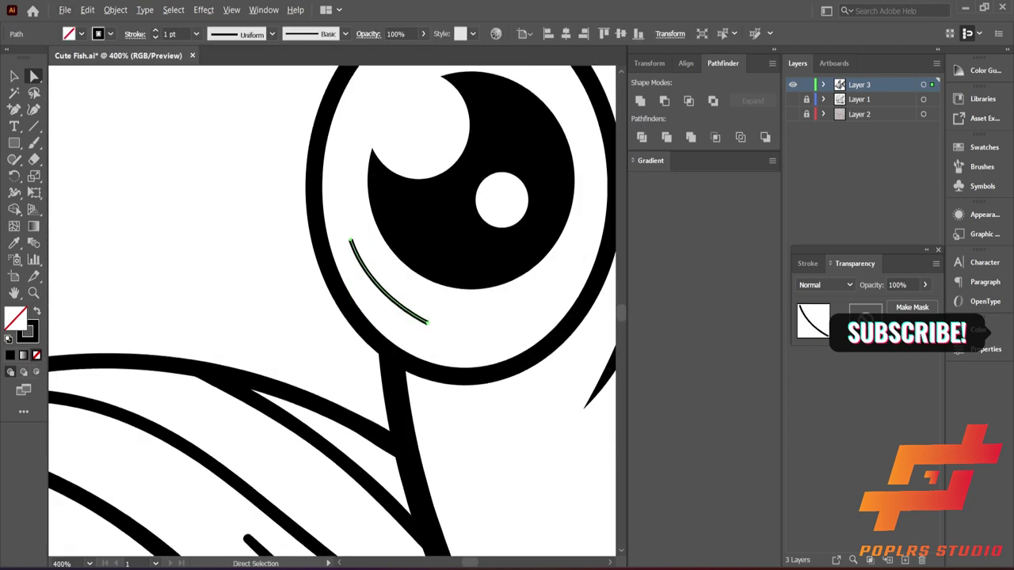
{"action": "key", "text": "ctrl+equal"}
{"action": "key", "text": "ctrl+equal"}
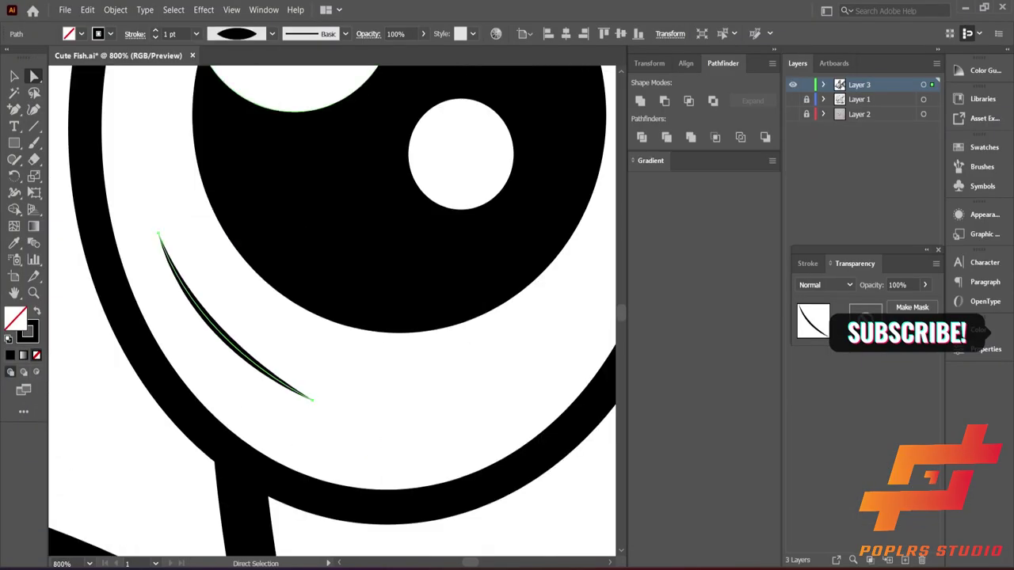
{"action": "key", "text": "ctrl+0"}
{"action": "key", "text": "ctrl+equal"}
{"action": "key", "text": "ctrl+equal"}
{"action": "key", "text": "ctrl+equal"}
{"action": "key", "text": "v"}
{"action": "left_click", "coordinate": [271, 33]}
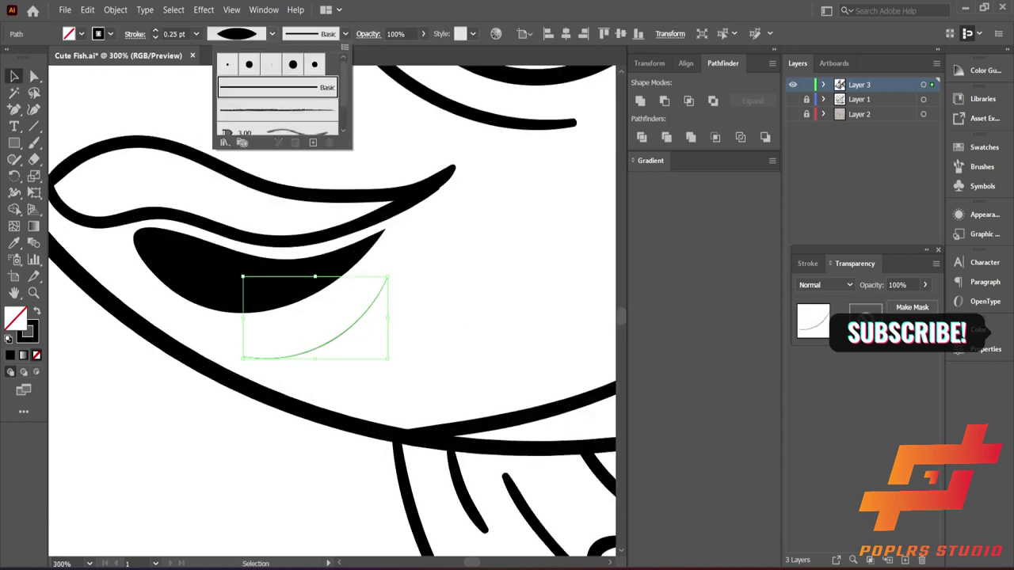
{"action": "left_click", "coordinate": [277, 88]}
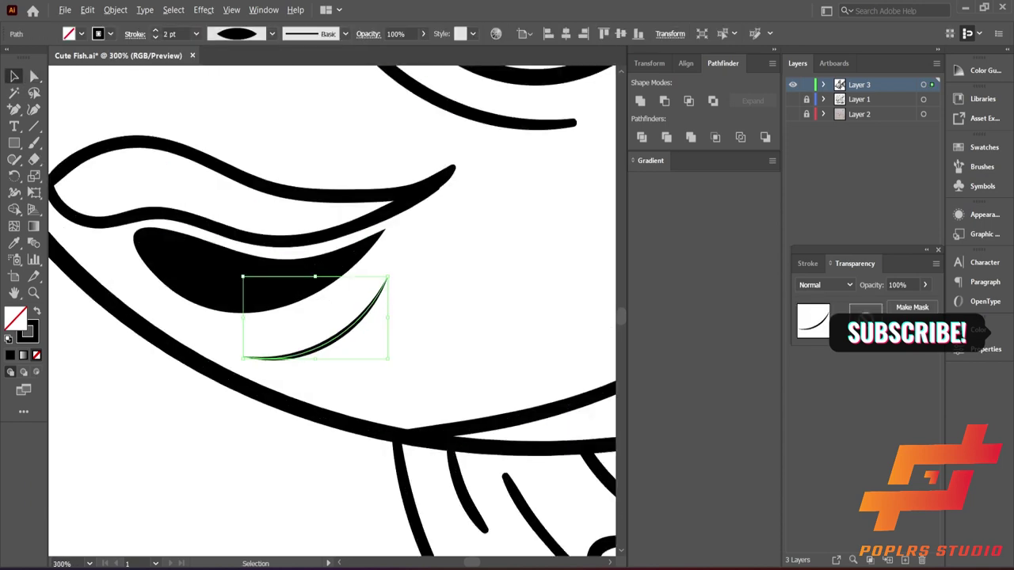
Give the under-eye curve and inner eye arc Basic strokes with the tapered profile
{"action": "key", "text": "ctrl+0"}
{"action": "key", "text": "ctrl+equal"}
{"action": "key", "text": "ctrl+equal"}
{"action": "left_click", "coordinate": [331, 279]}
{"action": "left_click", "coordinate": [345, 33]}
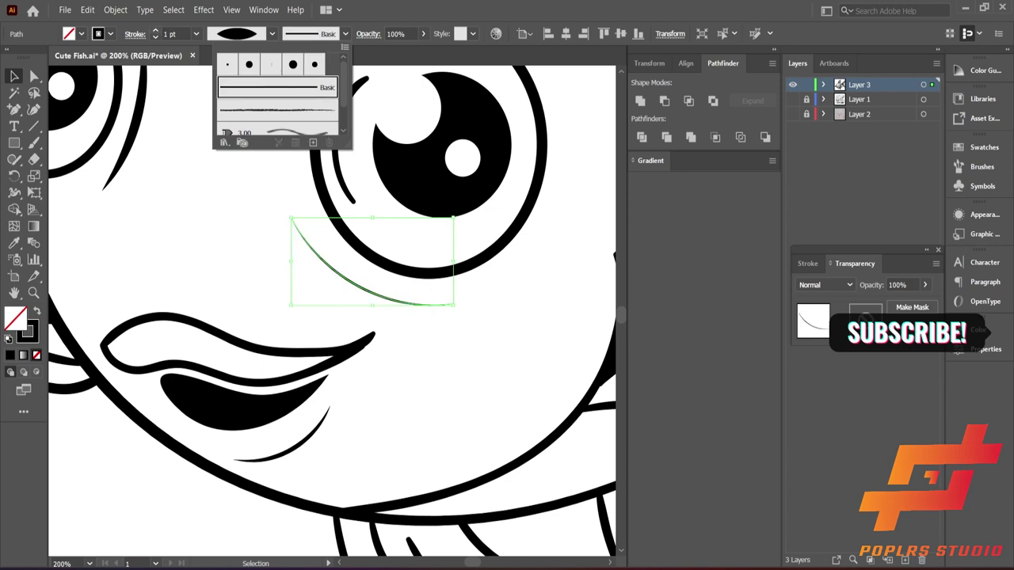
{"action": "left_click", "coordinate": [277, 87]}
{"action": "left_click", "coordinate": [342, 182]}
{"action": "left_click", "coordinate": [345, 33]}
{"action": "left_click", "coordinate": [277, 87]}
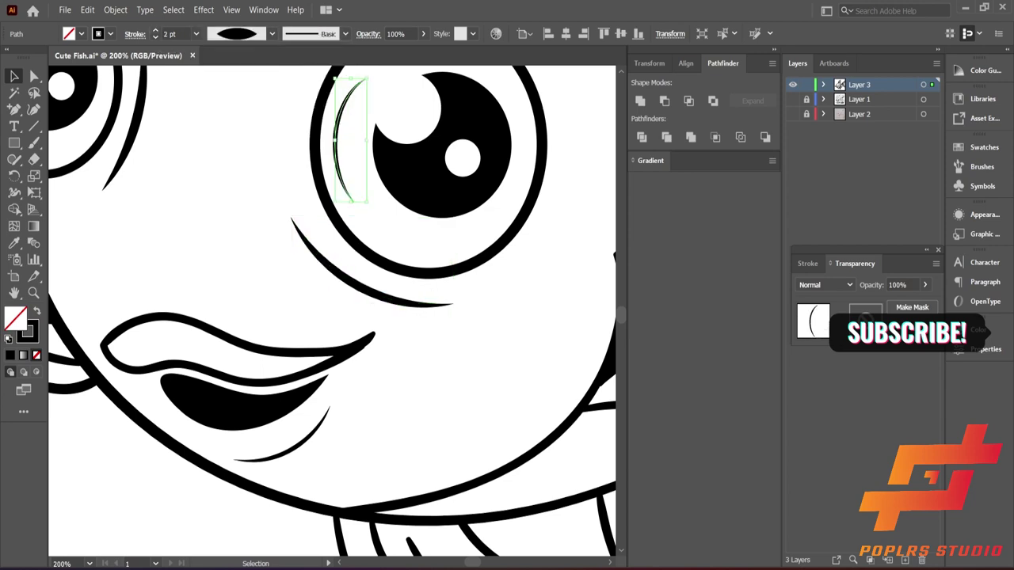
Apply the tapered width profile to the small arc above the left eye
{"action": "key", "text": "ctrl+0"}
{"action": "key", "text": "ctrl+equal"}
{"action": "key", "text": "ctrl+equal"}
{"action": "left_click", "coordinate": [272, 33]}
{"action": "left_click", "coordinate": [226, 84]}
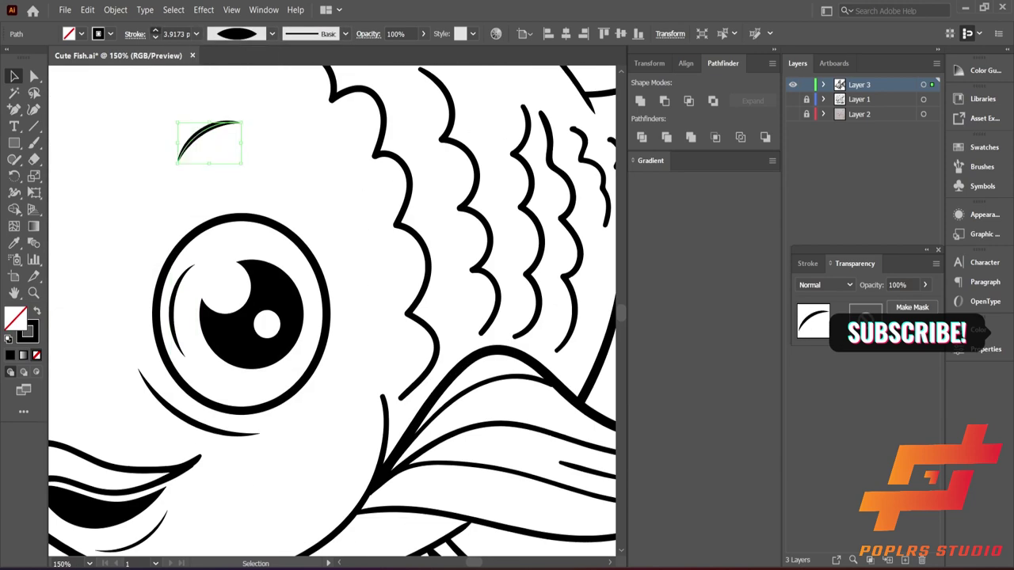
{"action": "key", "text": "ctrl+minus"}
{"action": "left_click", "coordinate": [135, 136]}
{"action": "left_click", "coordinate": [272, 34]}
Thicken the tapered arc above the eye and zoom out to view the whole fish
{"action": "left_click", "coordinate": [226, 84]}
{"action": "key", "text": "ctrl+0"}
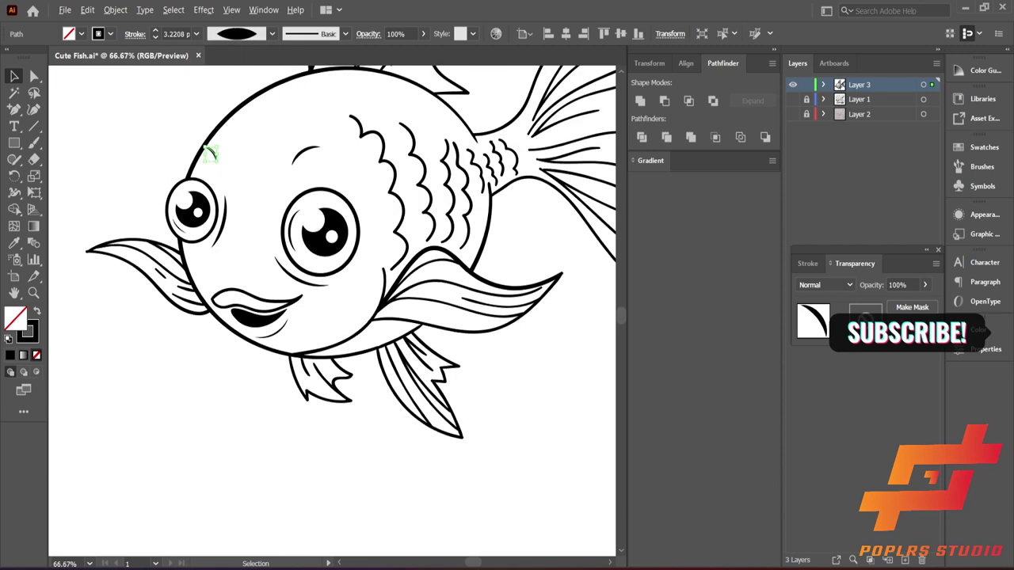
{"action": "key", "text": "ctrl+minus"}
{"action": "scroll", "coordinate": [475, 198], "scroll_direction": "up", "scroll_amount": 3}
Give the first tail-fin line a Basic brush, tapered profile and 1 pt weight
{"action": "left_click", "coordinate": [372, 170]}
{"action": "left_click", "coordinate": [345, 34]}
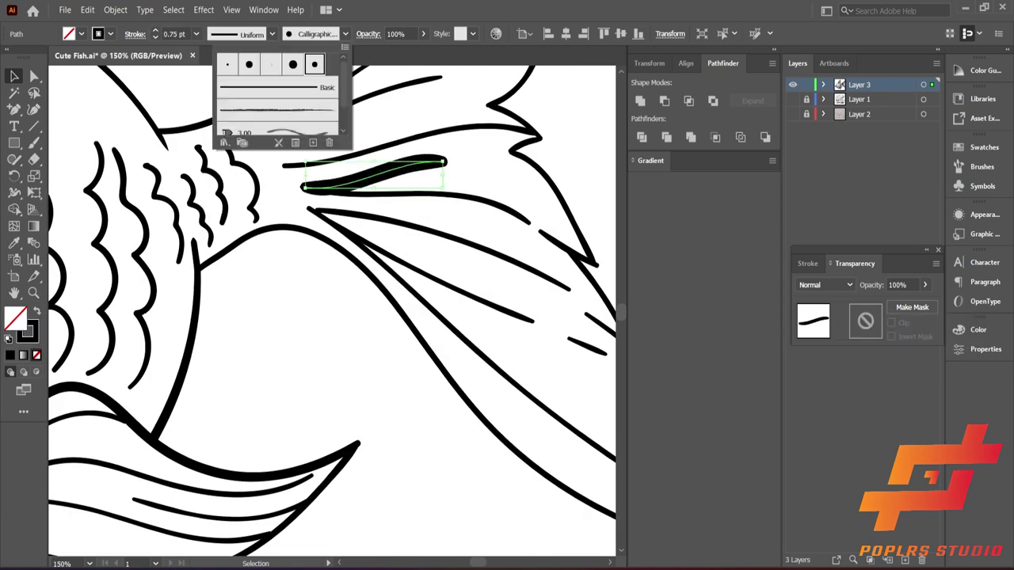
{"action": "left_click", "coordinate": [262, 64]}
{"action": "left_click", "coordinate": [272, 33]}
{"action": "left_click", "coordinate": [230, 143]}
{"action": "left_click", "coordinate": [272, 33]}
{"action": "left_click", "coordinate": [230, 142]}
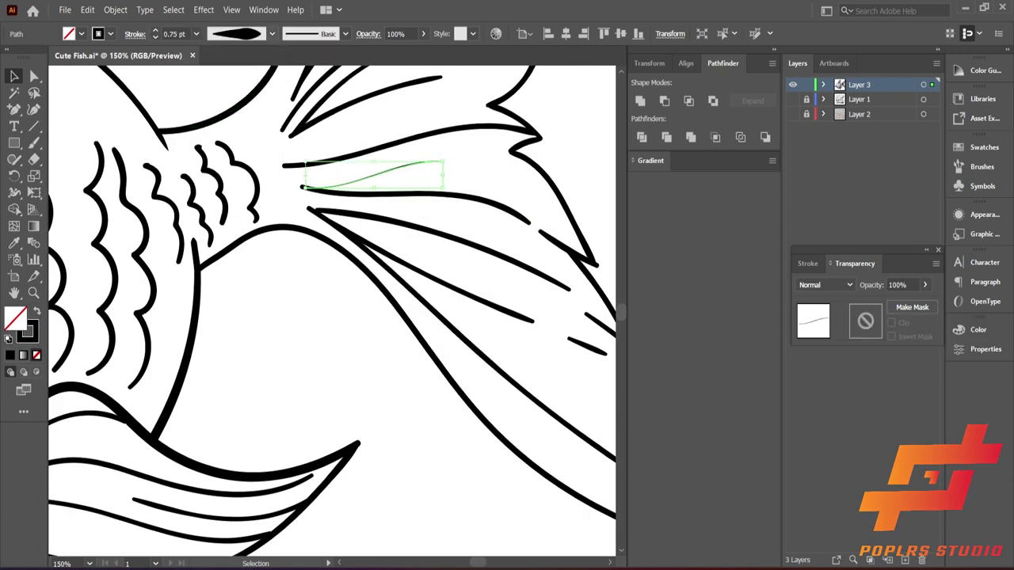
{"action": "left_click", "coordinate": [271, 33]}
{"action": "left_click", "coordinate": [230, 143]}
{"action": "left_click", "coordinate": [155, 29]}
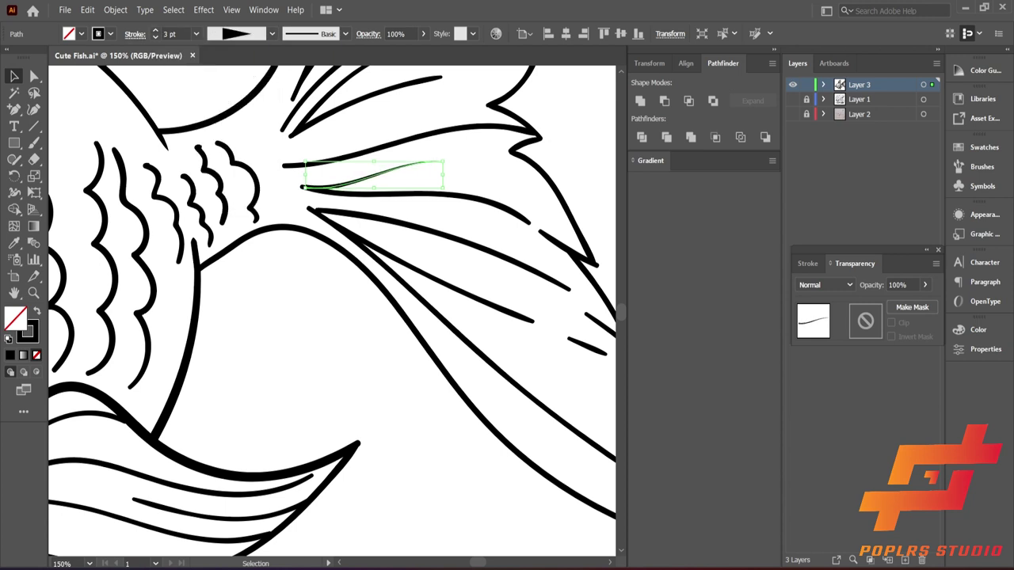
{"action": "left_click", "coordinate": [135, 33]}
Give the lower tail stroke a tapered width profile at 3 pt
{"action": "left_click", "coordinate": [412, 196]}
{"action": "left_click", "coordinate": [272, 34]}
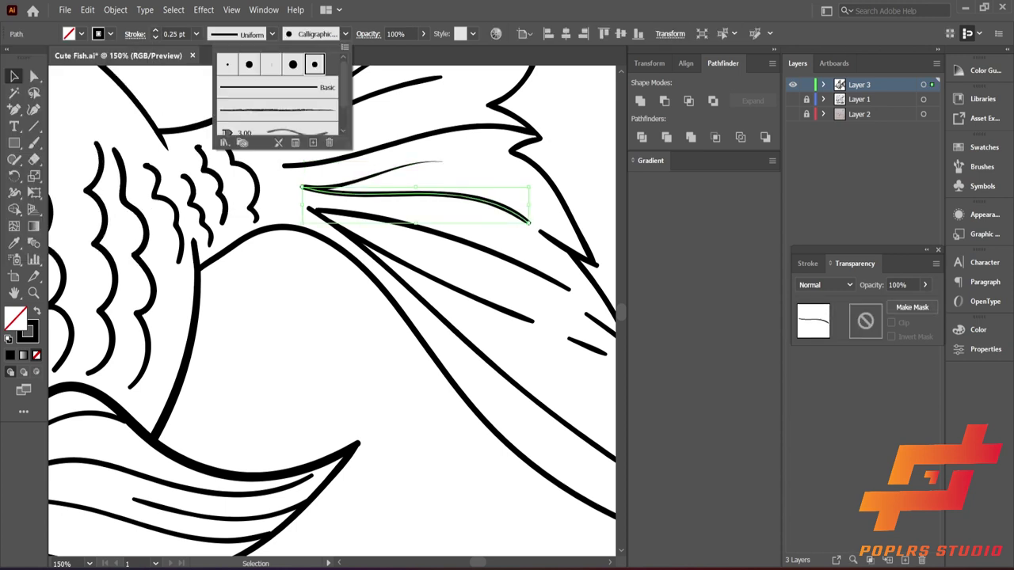
{"action": "left_click", "coordinate": [230, 65]}
{"action": "left_click", "coordinate": [271, 33]}
{"action": "left_click", "coordinate": [229, 131]}
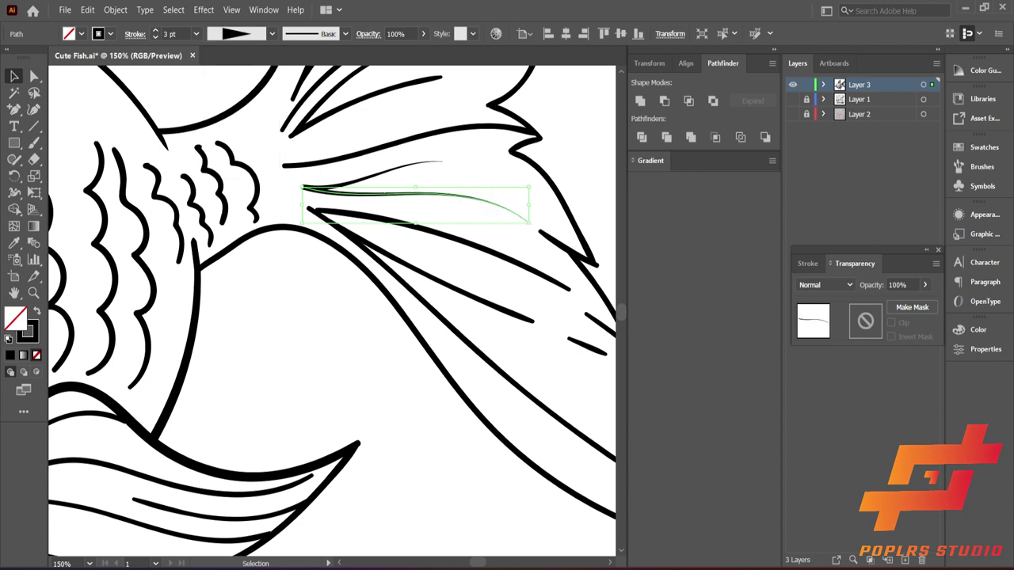
{"action": "left_click", "coordinate": [135, 33]}
{"action": "left_click", "coordinate": [46, 45]}
{"action": "left_click", "coordinate": [396, 380]}
Convert two thin inner tail lines to the Basic brush with a tapered profile
{"action": "left_click", "coordinate": [380, 222]}
{"action": "left_click", "coordinate": [271, 33]}
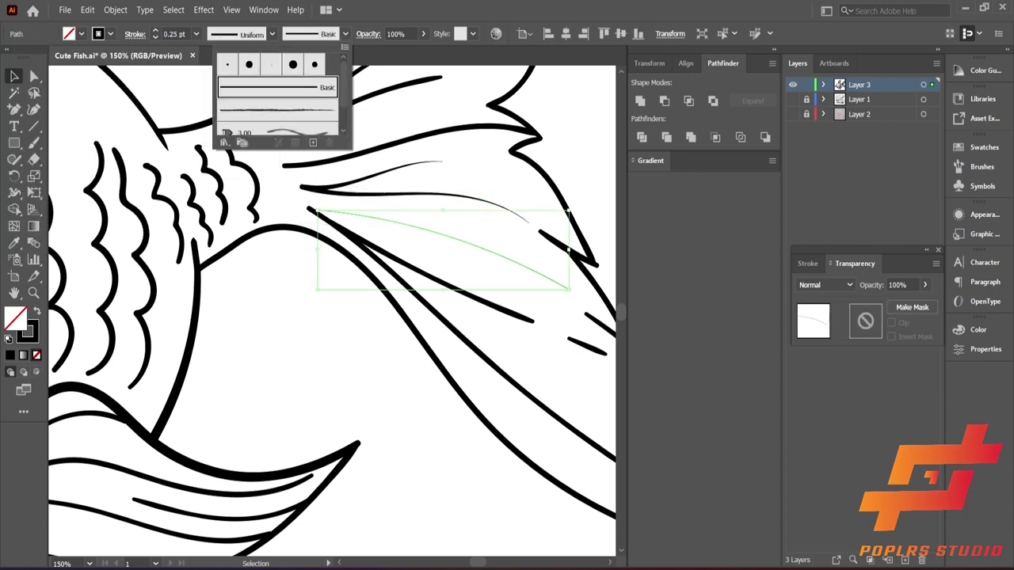
{"action": "scroll", "coordinate": [269, 118], "scroll_direction": "down", "scroll_amount": 2}
{"action": "left_click", "coordinate": [229, 142]}
{"action": "left_click", "coordinate": [134, 33]}
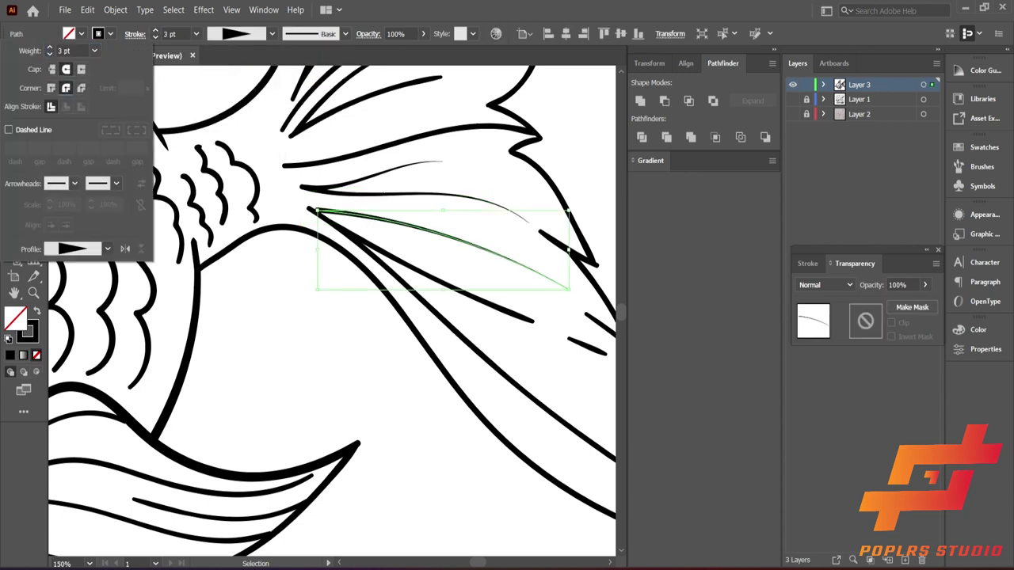
{"action": "left_click", "coordinate": [451, 279]}
{"action": "left_click", "coordinate": [345, 33]}
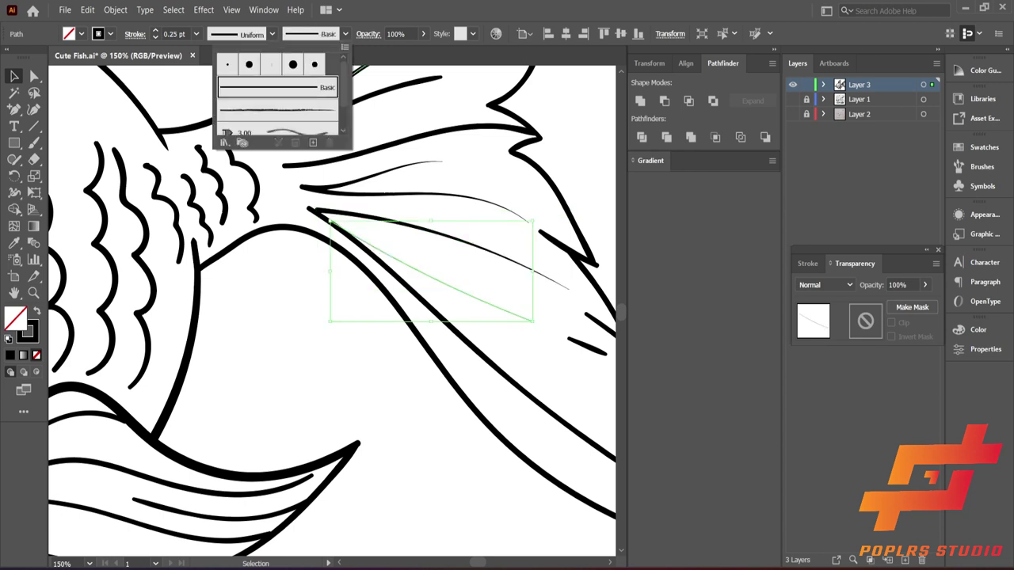
{"action": "left_click", "coordinate": [229, 63]}
{"action": "left_click", "coordinate": [135, 33]}
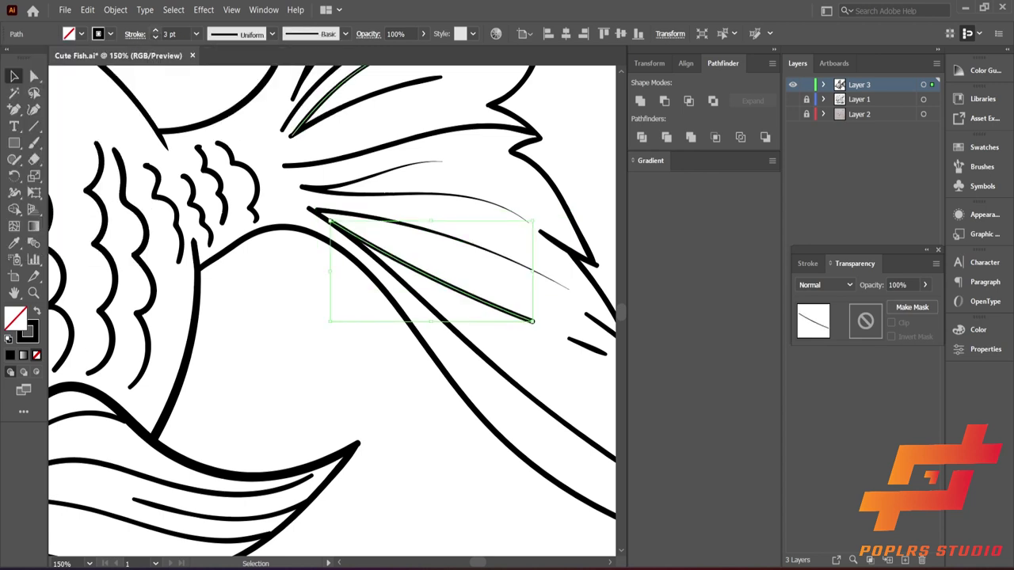
{"action": "left_click", "coordinate": [271, 33]}
{"action": "left_click", "coordinate": [226, 144]}
Make the long lower tail line a tapered Basic stroke, then deselect and zoom out
{"action": "left_click", "coordinate": [475, 341]}
{"action": "left_click", "coordinate": [346, 34]}
{"action": "left_click", "coordinate": [230, 64]}
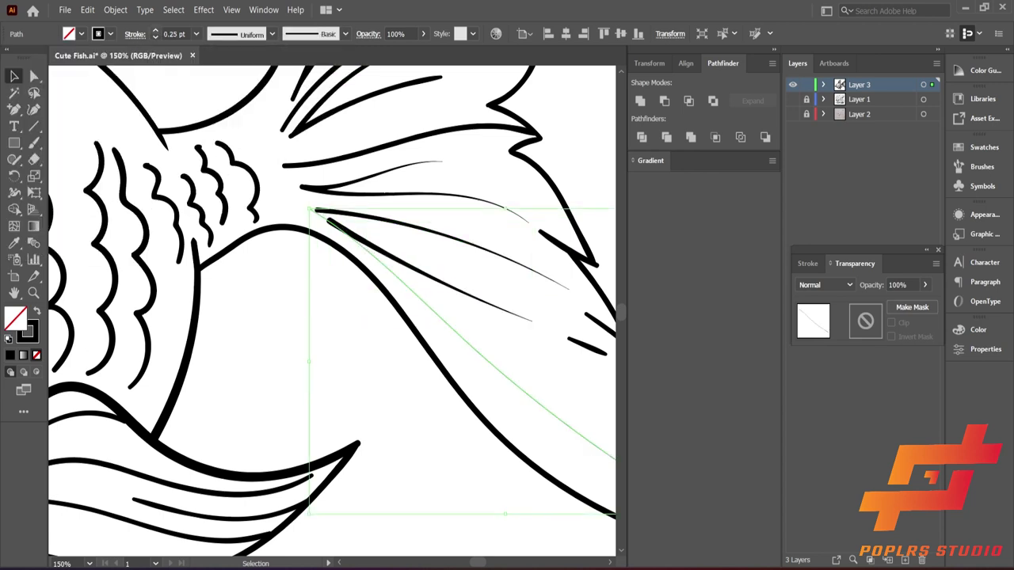
{"action": "left_click", "coordinate": [135, 33]}
{"action": "left_click", "coordinate": [271, 33]}
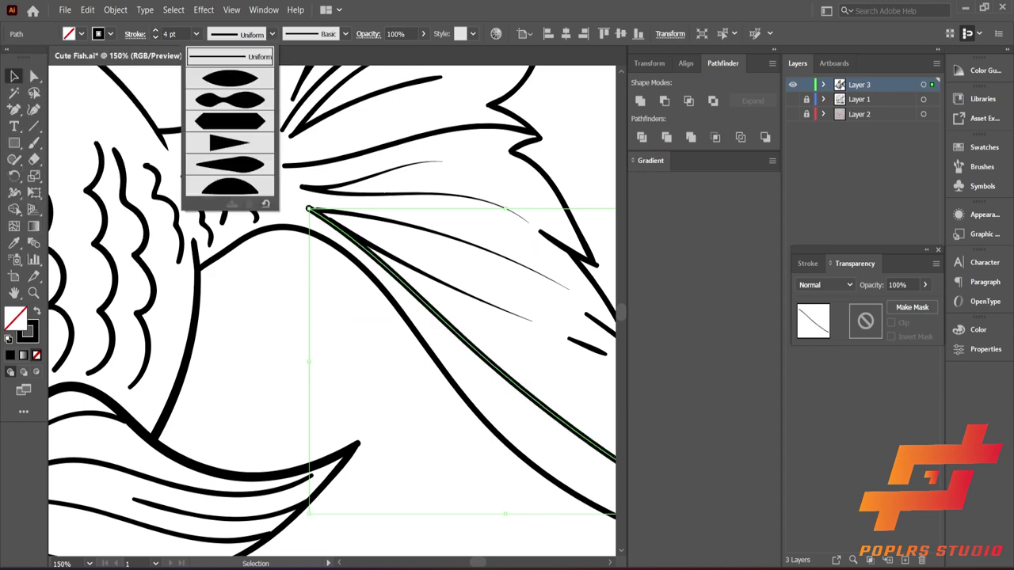
{"action": "left_click", "coordinate": [227, 135]}
{"action": "key", "text": "ctrl+0"}
{"action": "key", "text": "ctrl+shift+a"}
{"action": "scroll", "coordinate": [417, 200], "scroll_direction": "up", "scroll_amount": 2}
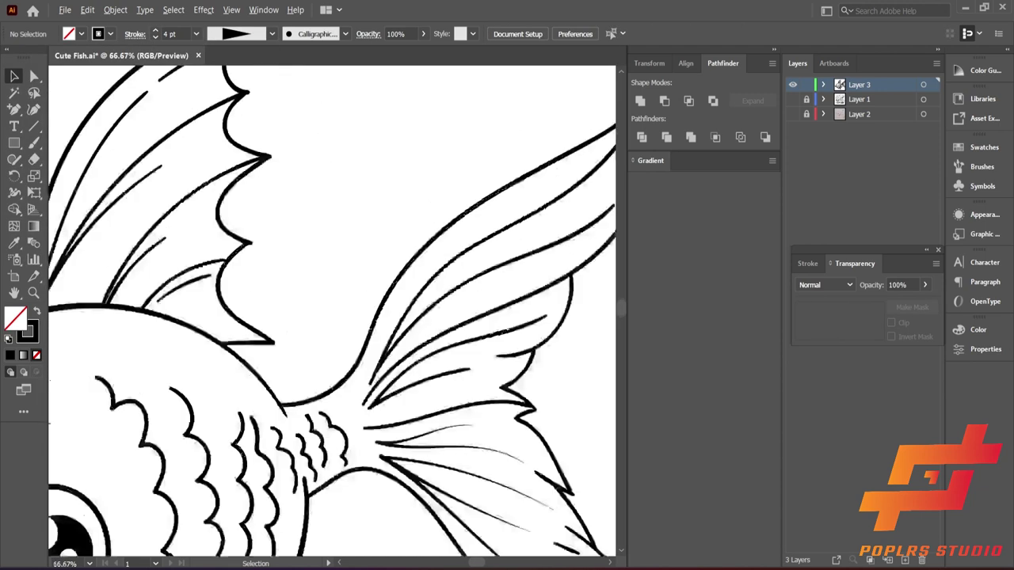
Try 4 pt and an elliptical profile on the upper fin and scale lines, undoing both
{"action": "left_click", "coordinate": [460, 245]}
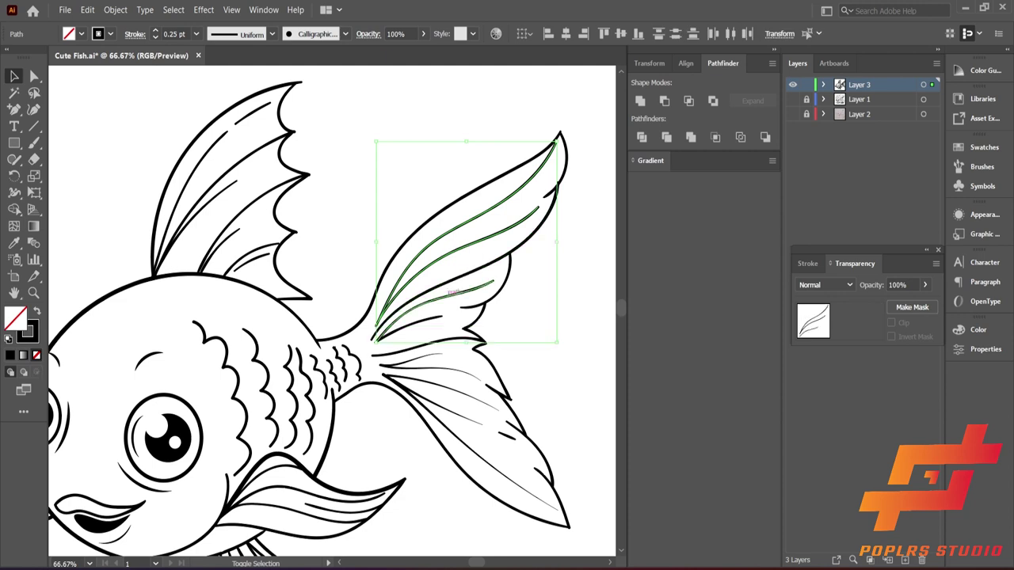
{"action": "left_click", "coordinate": [345, 34]}
{"action": "left_click", "coordinate": [238, 60]}
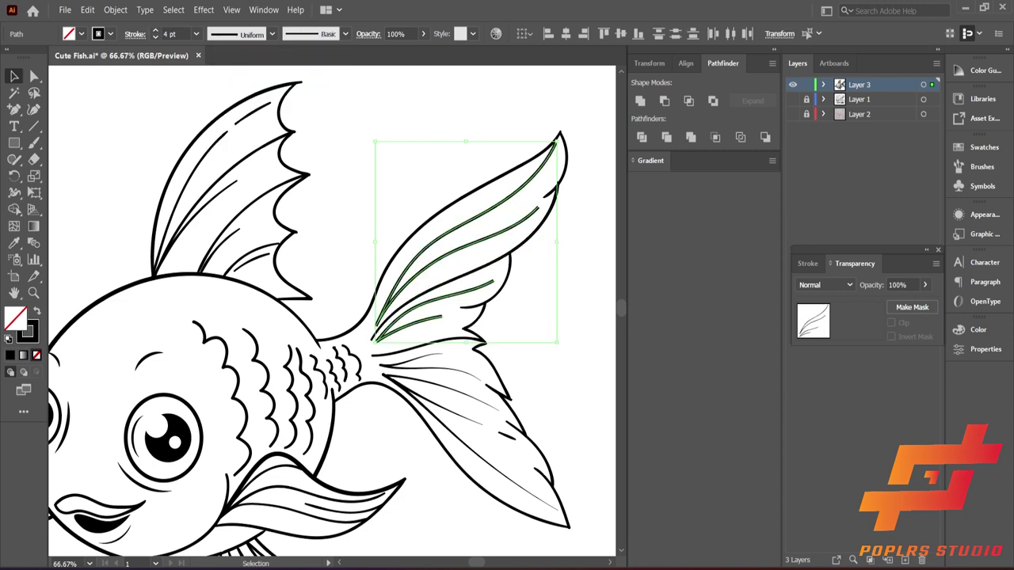
{"action": "key", "text": "ctrl+z"}
{"action": "key", "text": "ctrl+z"}
{"action": "key", "text": "ctrl+z"}
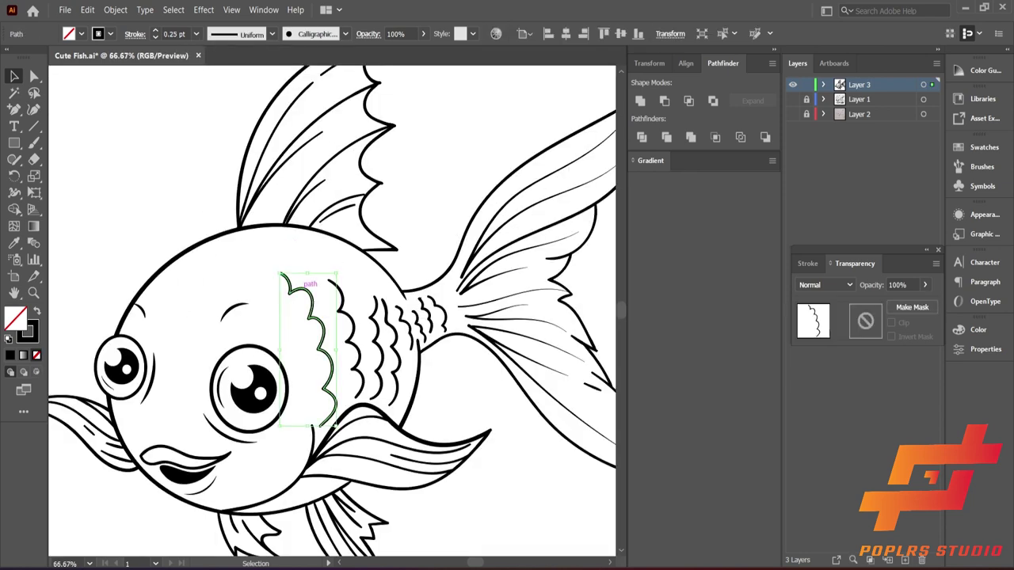
{"action": "left_click", "coordinate": [271, 34]}
{"action": "left_click", "coordinate": [237, 60]}
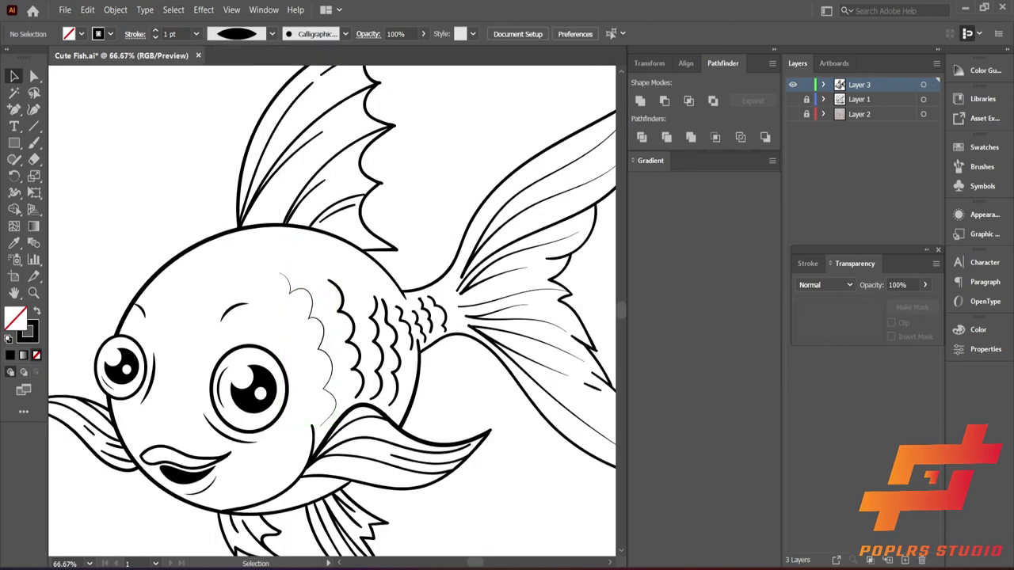
{"action": "key", "text": "ctrl+z"}
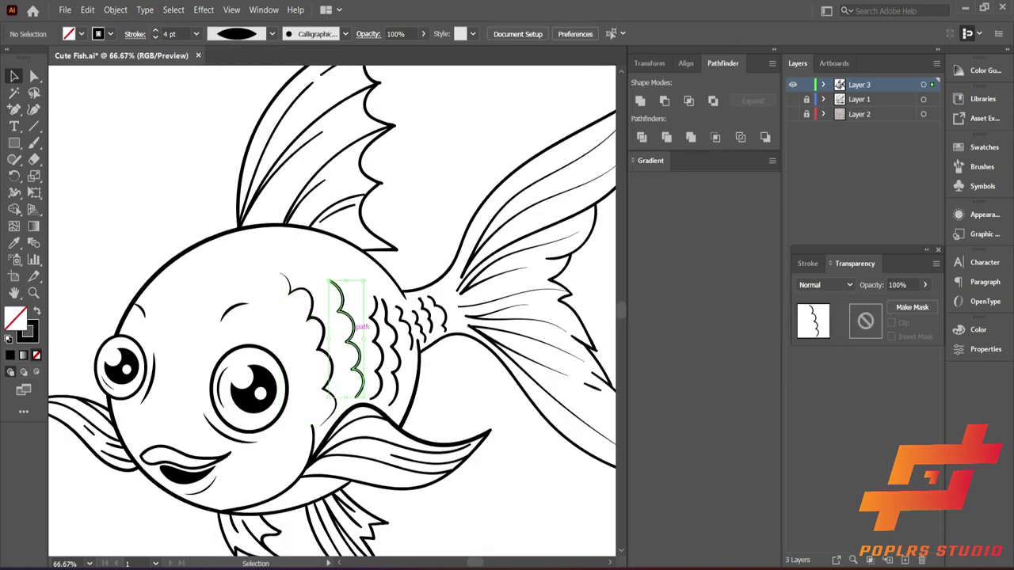
Switch all body scale lines to the Basic brush and set their stroke weight
{"action": "left_click", "coordinate": [354, 325], "text": "shift"}
{"action": "left_click", "coordinate": [272, 33]}
{"action": "left_click", "coordinate": [238, 62]}
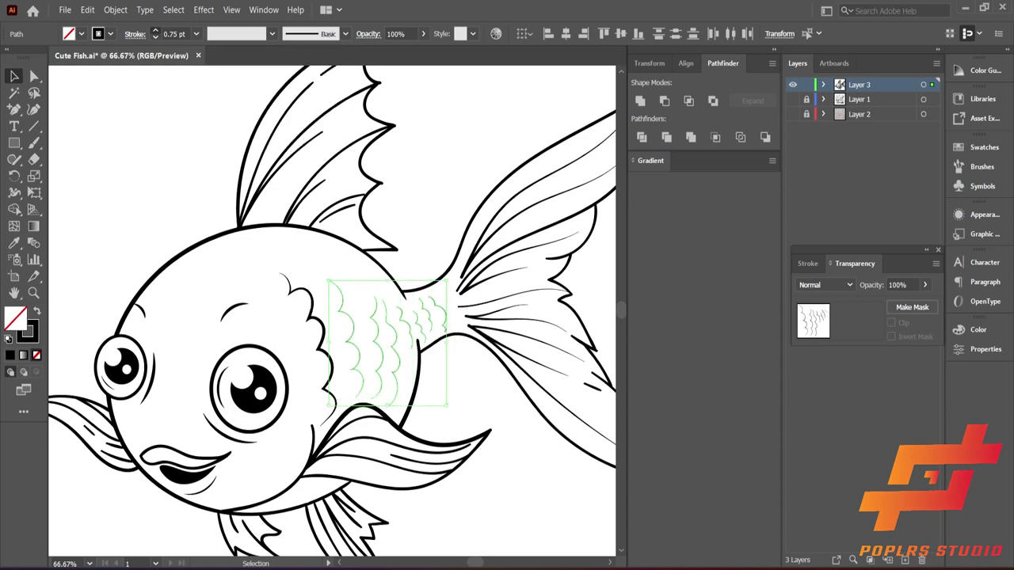
{"action": "left_click", "coordinate": [134, 33]}
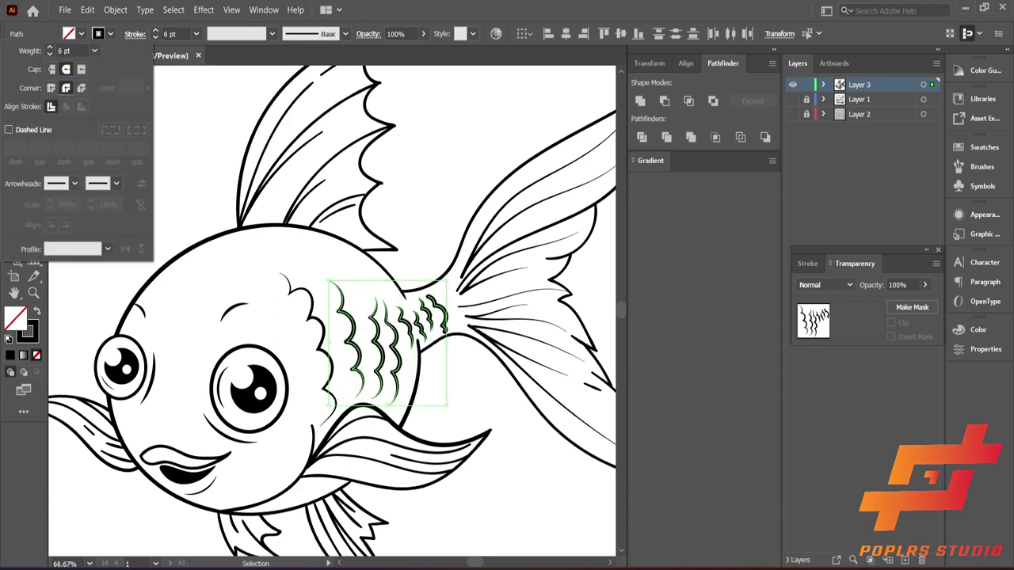
{"action": "scroll", "coordinate": [443, 396], "scroll_direction": "down", "scroll_amount": 2}
Give the side fin's inner lines a 3 pt Basic stroke with a tapered profile
{"action": "left_click", "coordinate": [443, 432]}
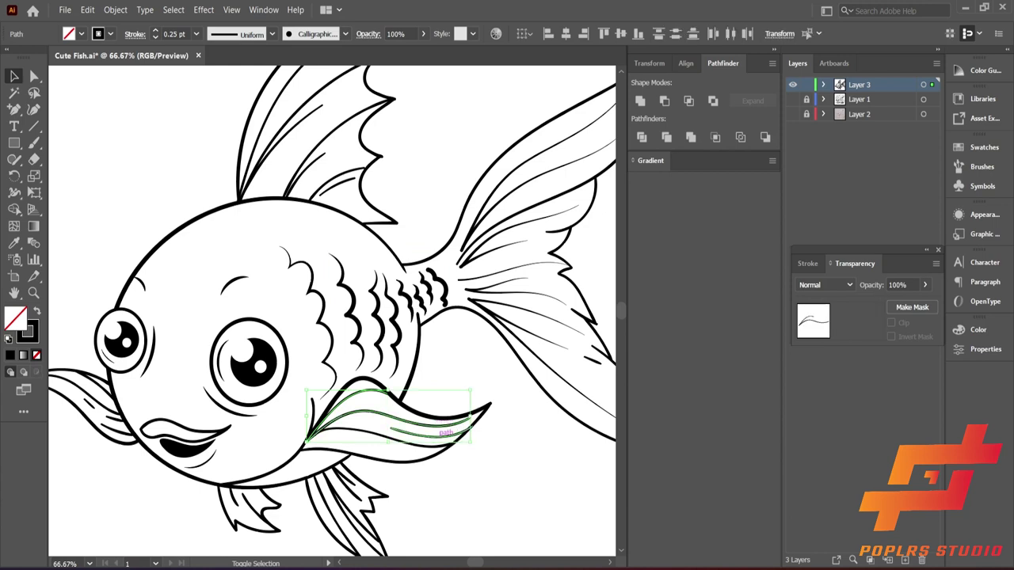
{"action": "left_click", "coordinate": [156, 30]}
{"action": "left_click", "coordinate": [344, 34]}
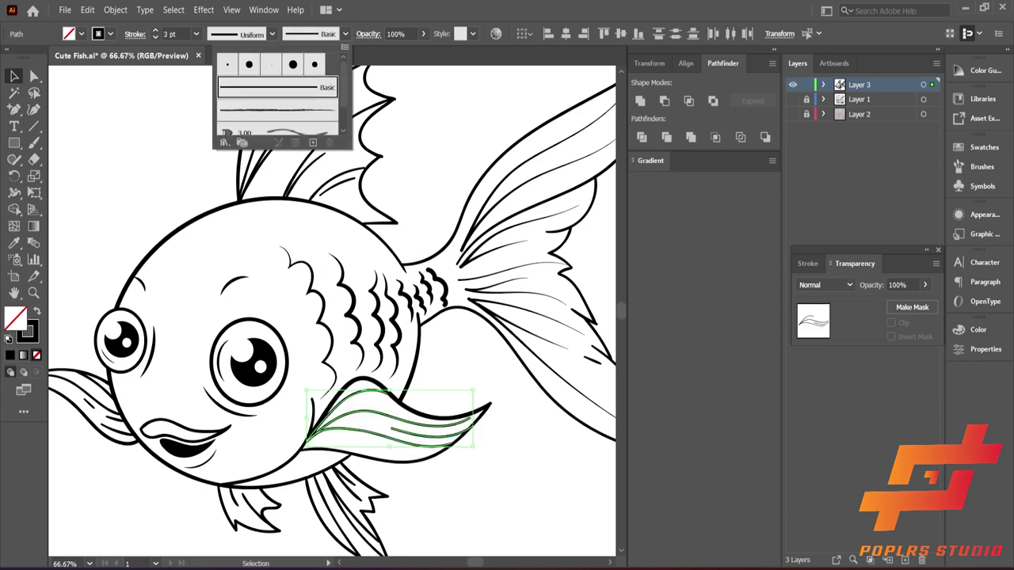
{"action": "left_click", "coordinate": [238, 62]}
{"action": "left_click", "coordinate": [135, 33]}
{"action": "key", "text": "Escape"}
{"action": "key", "text": "ctrl+shift+a"}
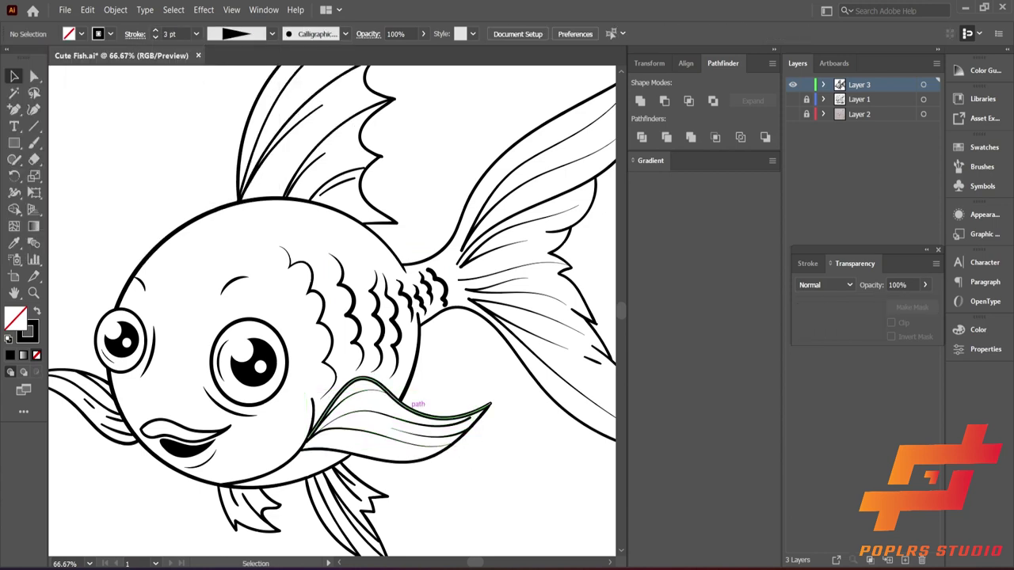
Try a 4 pt tapered stroke on the lower fin lines, undo it, and reselect them
{"action": "left_click", "coordinate": [412, 404]}
{"action": "left_click", "coordinate": [354, 507], "text": "shift"}
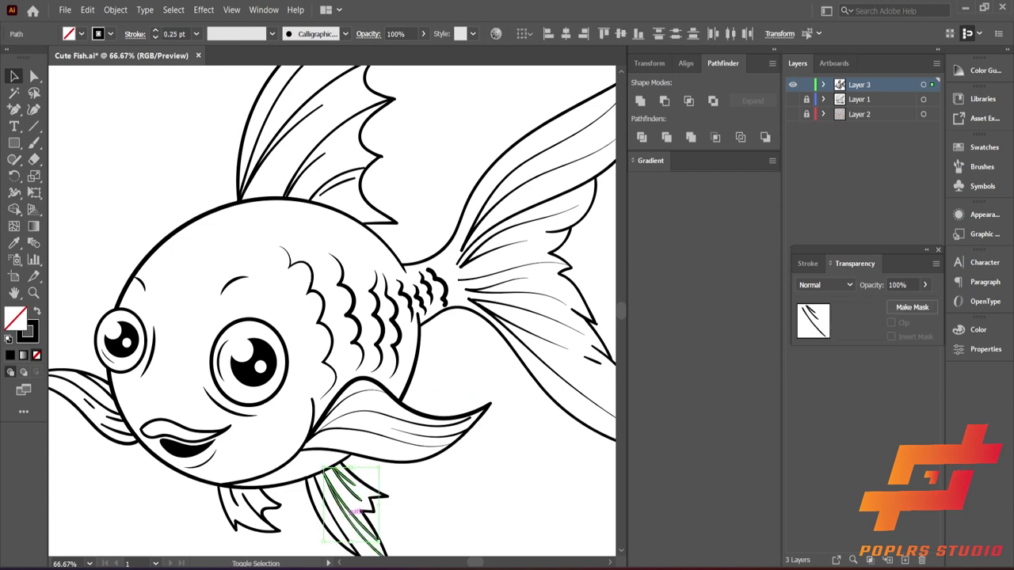
{"action": "left_click", "coordinate": [155, 30]}
{"action": "left_click", "coordinate": [271, 33]}
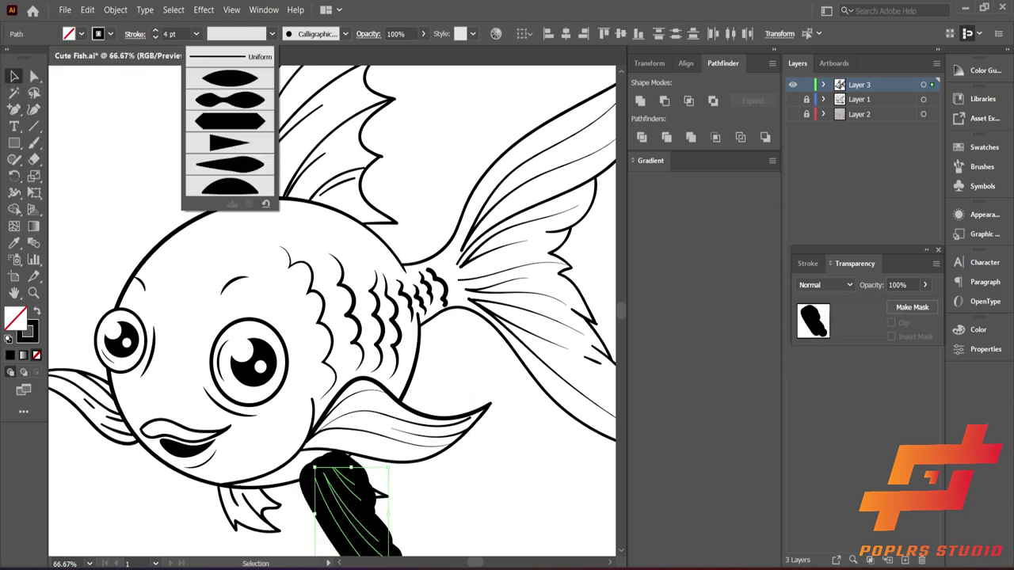
{"action": "left_click", "coordinate": [229, 140]}
{"action": "left_click", "coordinate": [345, 34]}
{"action": "key", "text": "ctrl+z"}
{"action": "key", "text": "ctrl+z"}
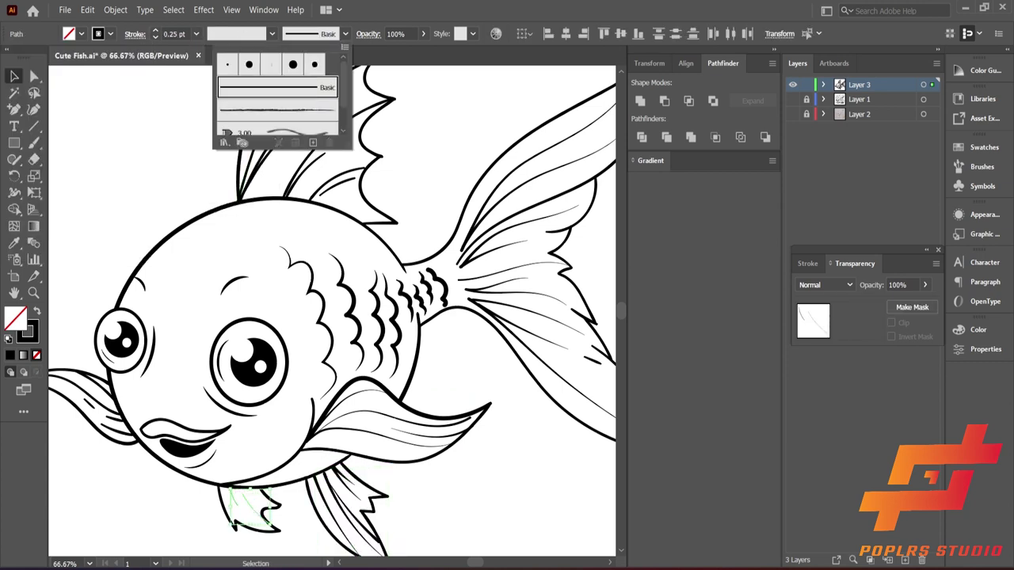
{"action": "key", "text": "ctrl+z"}
{"action": "key", "text": "ctrl+shift+a"}
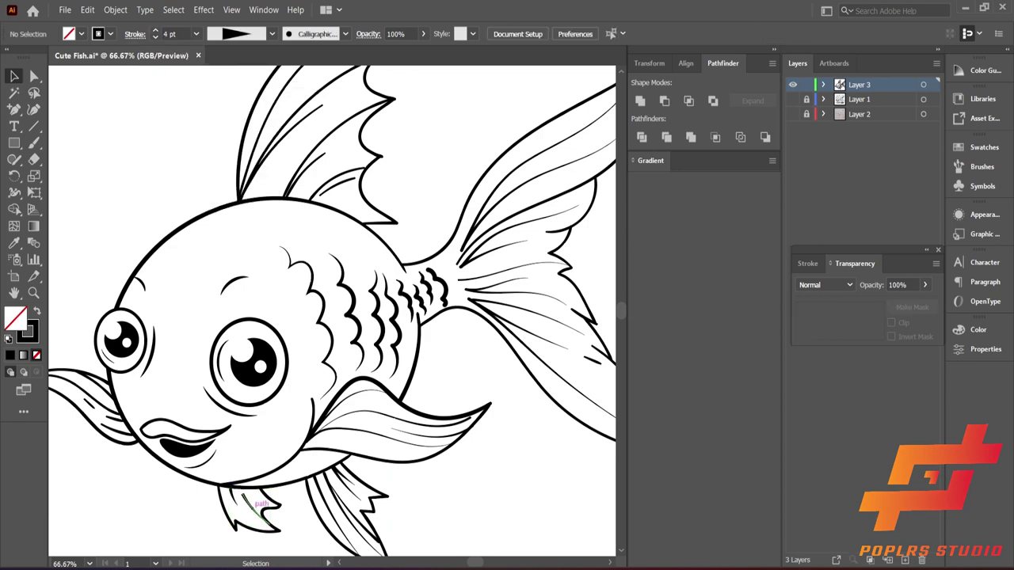
{"action": "left_click", "coordinate": [249, 501]}
{"action": "left_click", "coordinate": [135, 33]}
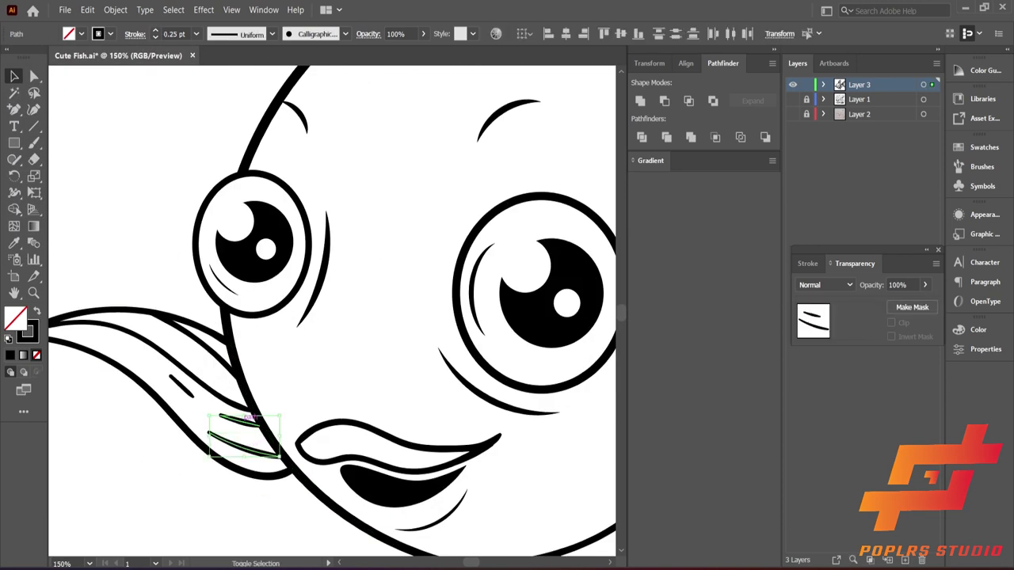
Try a 5 pt weight, tapered width profile and Basic brush on the left fin's lines
{"action": "left_click", "coordinate": [195, 34]}
{"action": "left_click", "coordinate": [271, 34]}
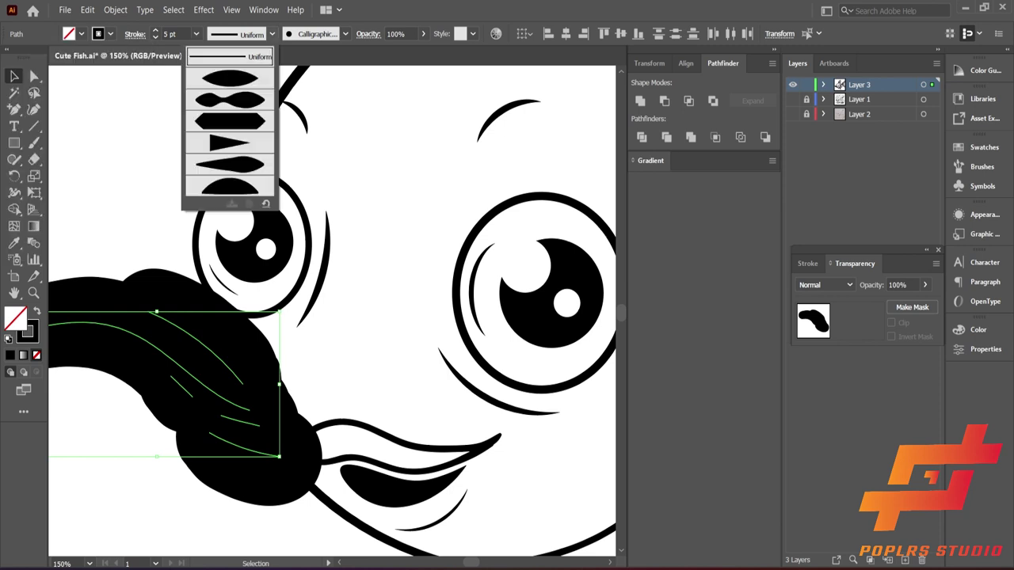
{"action": "left_click", "coordinate": [345, 34]}
{"action": "left_click", "coordinate": [277, 87]}
{"action": "left_click", "coordinate": [192, 327]}
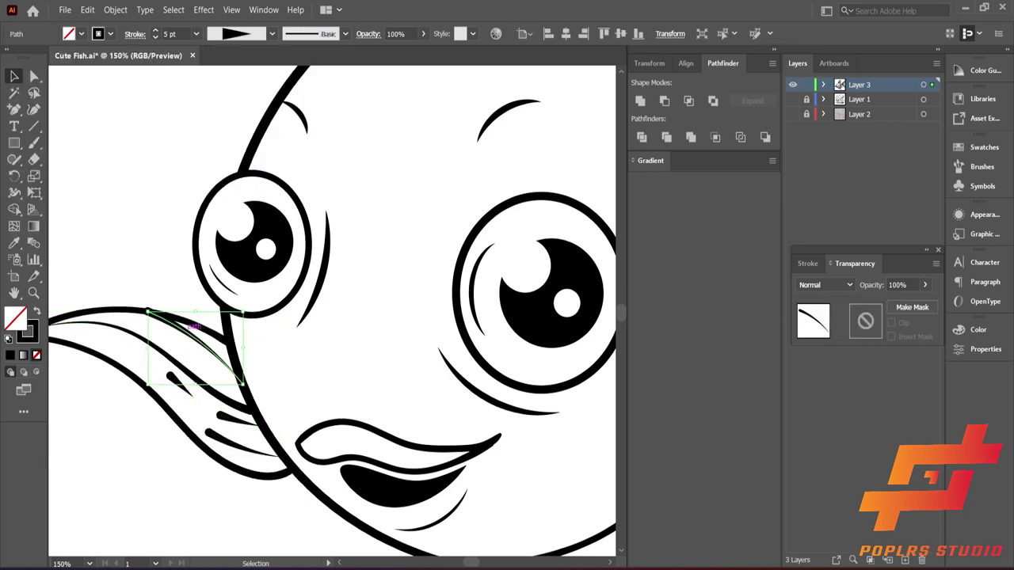
{"action": "key", "text": "ctrl+shift+a"}
{"action": "left_click", "coordinate": [272, 33]}
{"action": "key", "text": "Escape"}
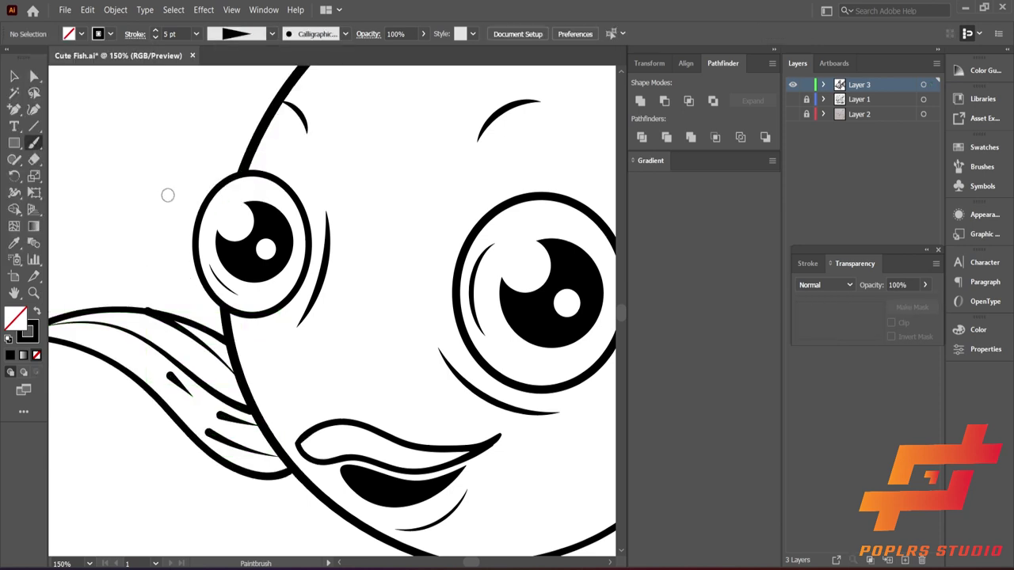
Paint a test stroke, delete the left fin's inner strokes, and show the grey sketch layer
{"action": "left_click_drag", "start_coordinate": [156, 205], "coordinate": [180, 168]}
{"action": "key", "text": "v"}
{"action": "left_click", "coordinate": [143, 333]}
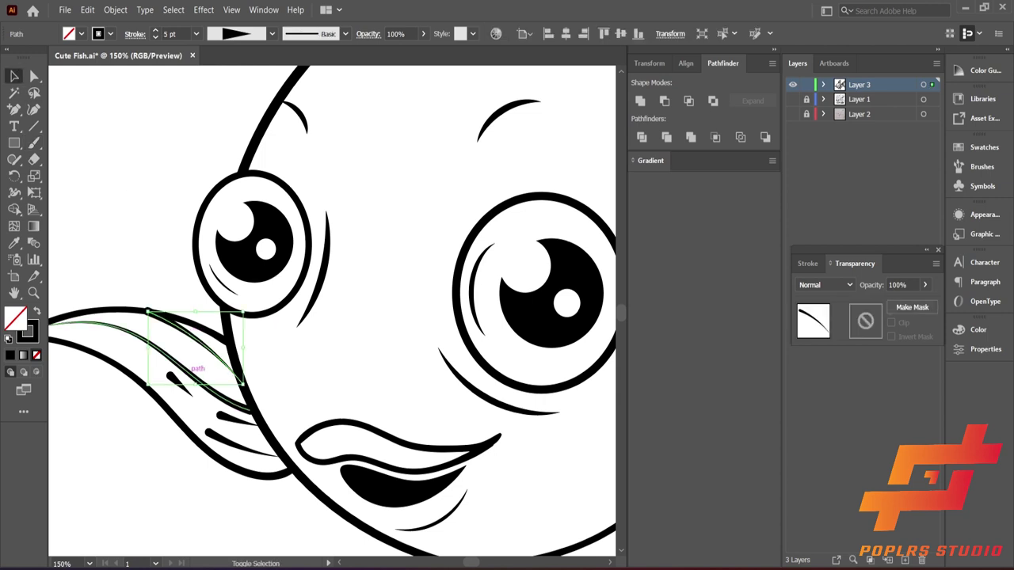
{"action": "left_click", "coordinate": [229, 428], "text": "shift"}
{"action": "key", "text": "Delete"}
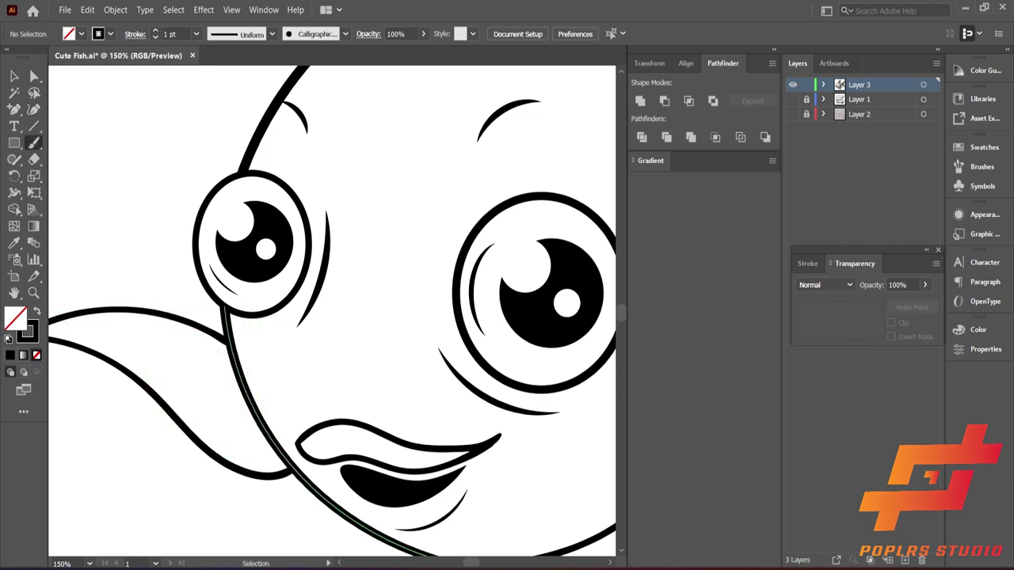
{"action": "left_click", "coordinate": [792, 114]}
{"action": "left_click_drag", "start_coordinate": [524, 242], "coordinate": [613, 234]}
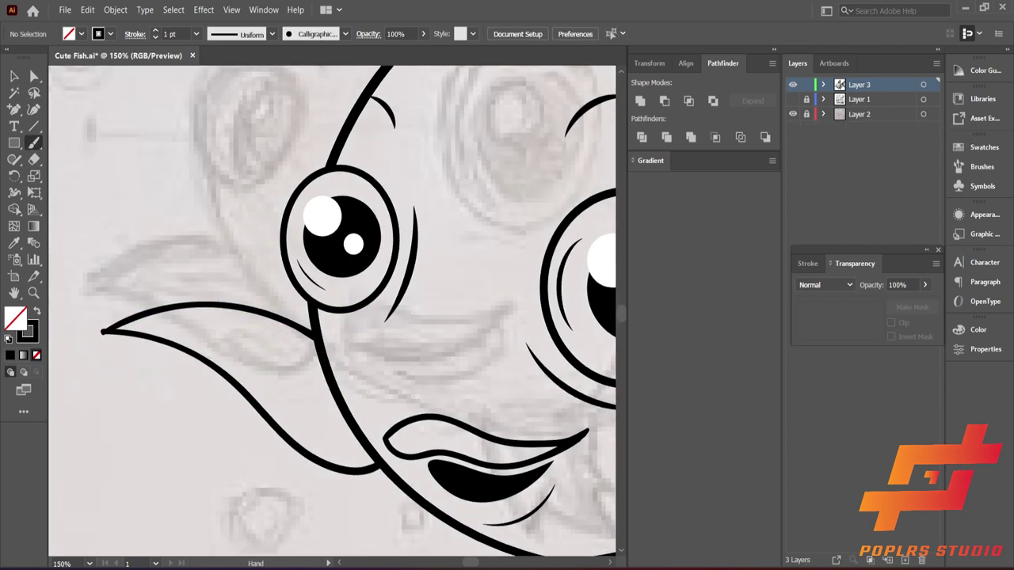
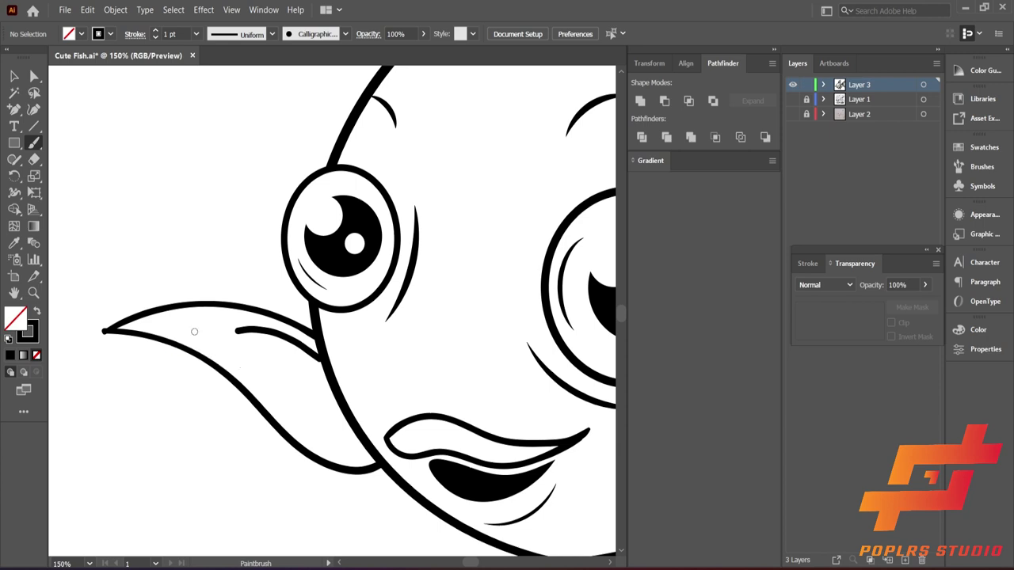
Give the fin's inner strokes a tapered width profile, a Basic brush and 4 pt weight
{"action": "key", "text": "Return"}
{"action": "key", "text": "Escape"}
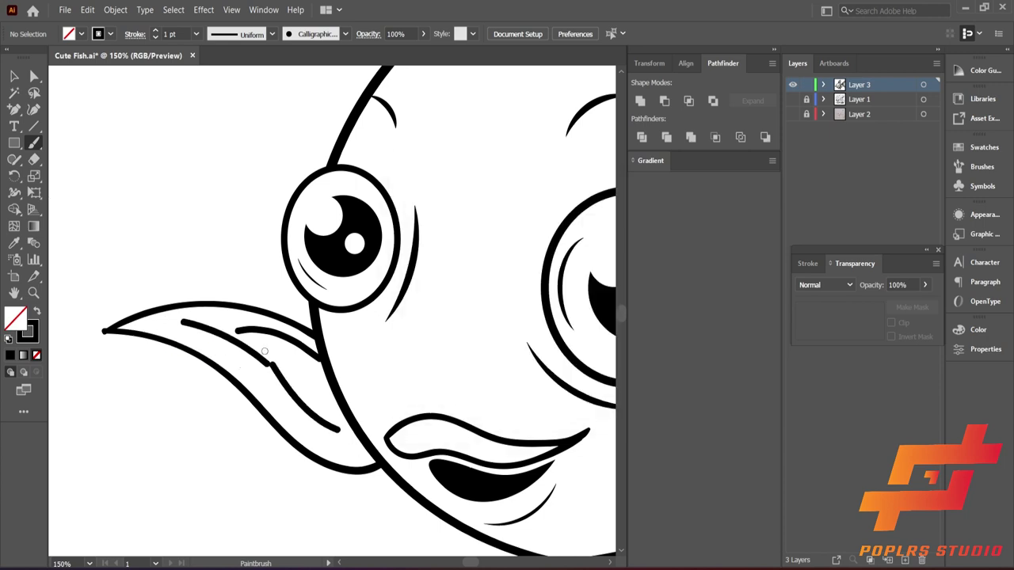
{"action": "left_click_drag", "start_coordinate": [182, 320], "coordinate": [352, 441]}
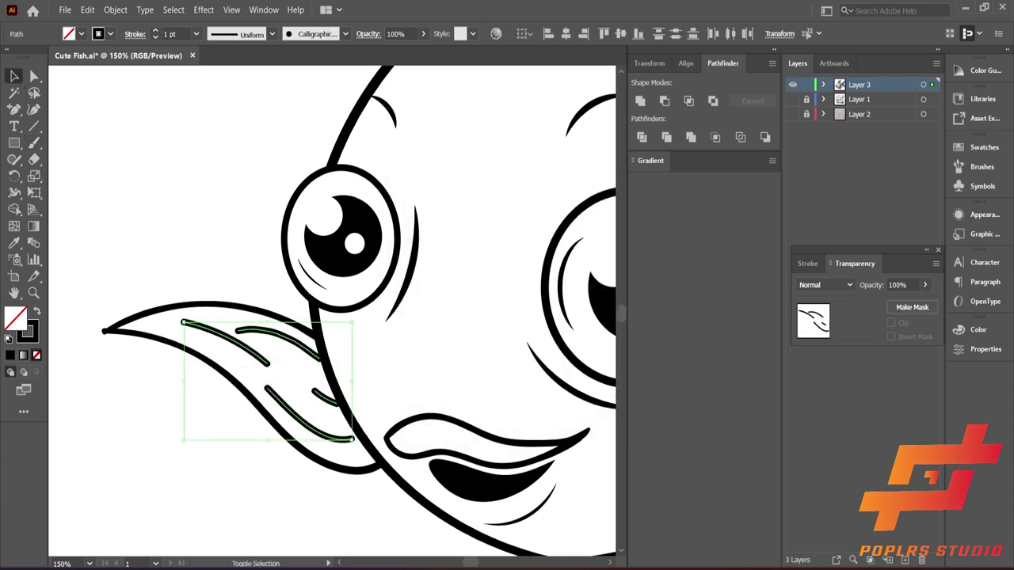
{"action": "left_click", "coordinate": [272, 33]}
{"action": "left_click", "coordinate": [229, 79]}
{"action": "left_click", "coordinate": [345, 33]}
{"action": "left_click", "coordinate": [277, 87]}
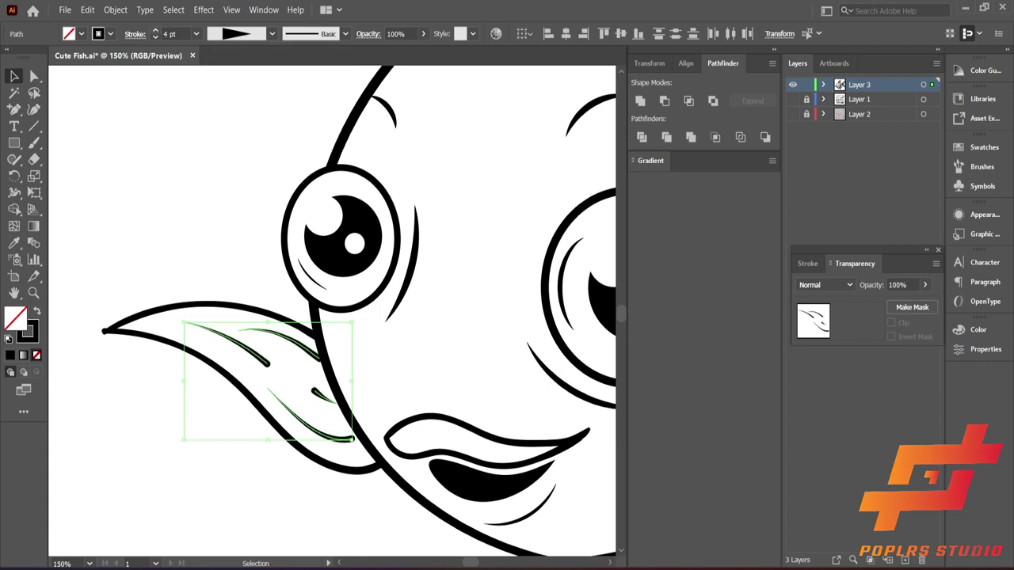
{"action": "left_click", "coordinate": [316, 415]}
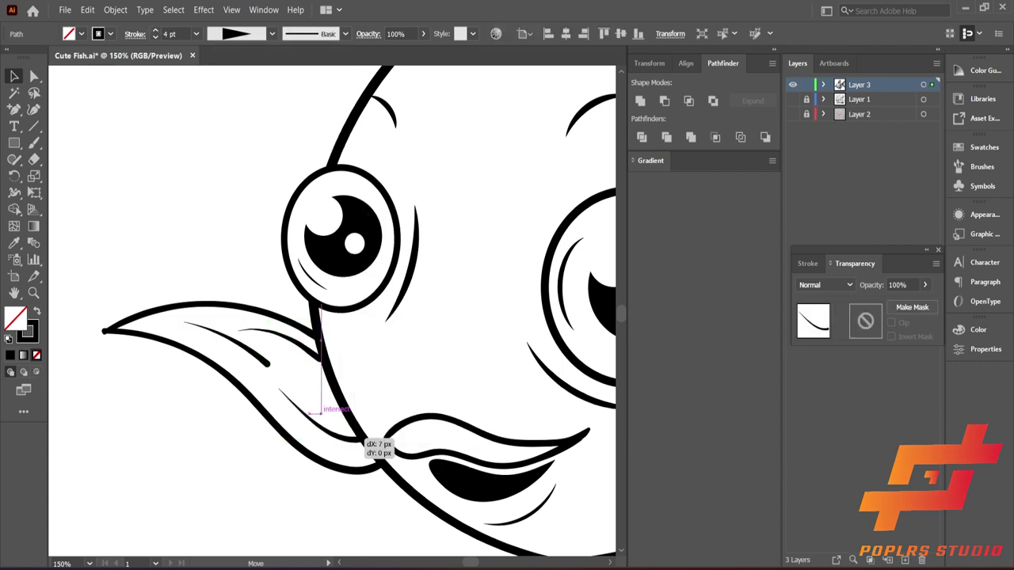
Nudge the upper fin stroke, then make the new thin fin line 3 pt and tapered
{"action": "left_click_drag", "start_coordinate": [321, 355], "coordinate": [343, 388]}
{"action": "left_click", "coordinate": [187, 361]}
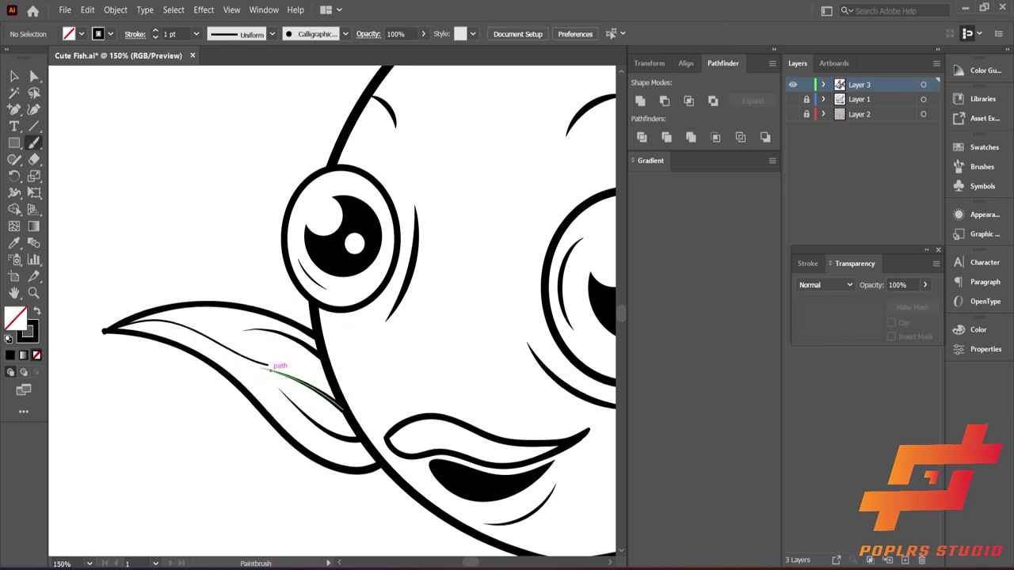
{"action": "key", "text": "v"}
{"action": "left_click", "coordinate": [267, 366]}
{"action": "left_click", "coordinate": [196, 33]}
{"action": "left_click", "coordinate": [190, 111]}
{"action": "left_click", "coordinate": [272, 34]}
{"action": "left_click", "coordinate": [254, 104]}
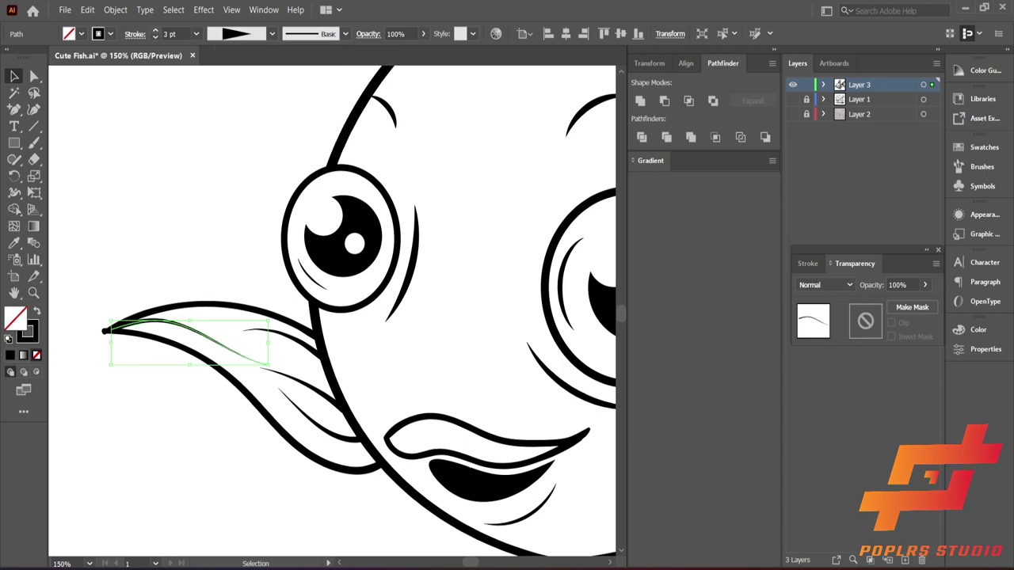
Set the fin's outer outline to a 3 pt Basic brush stroke
{"action": "left_click", "coordinate": [205, 304]}
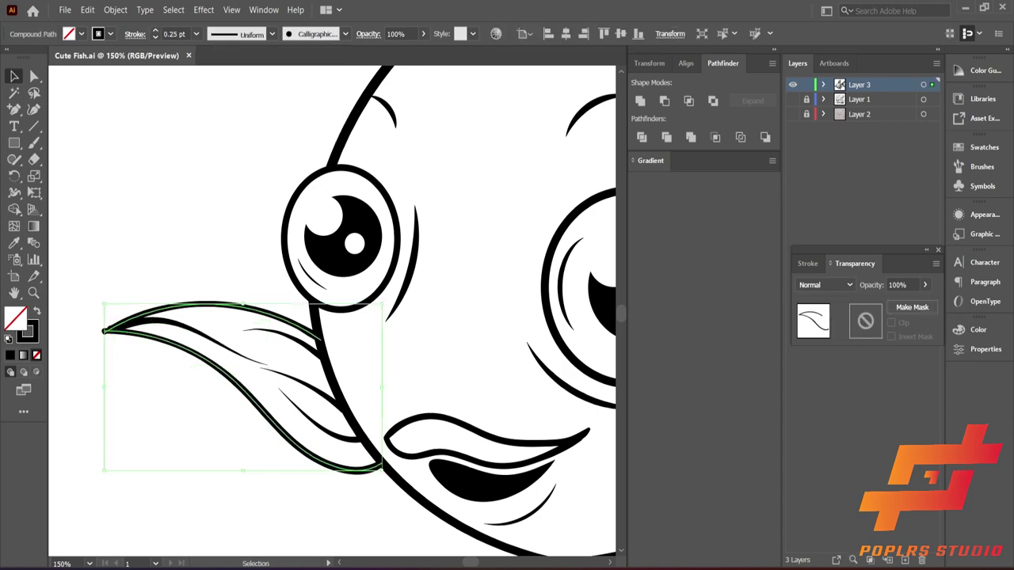
{"action": "key", "text": "ctrl+shift+a"}
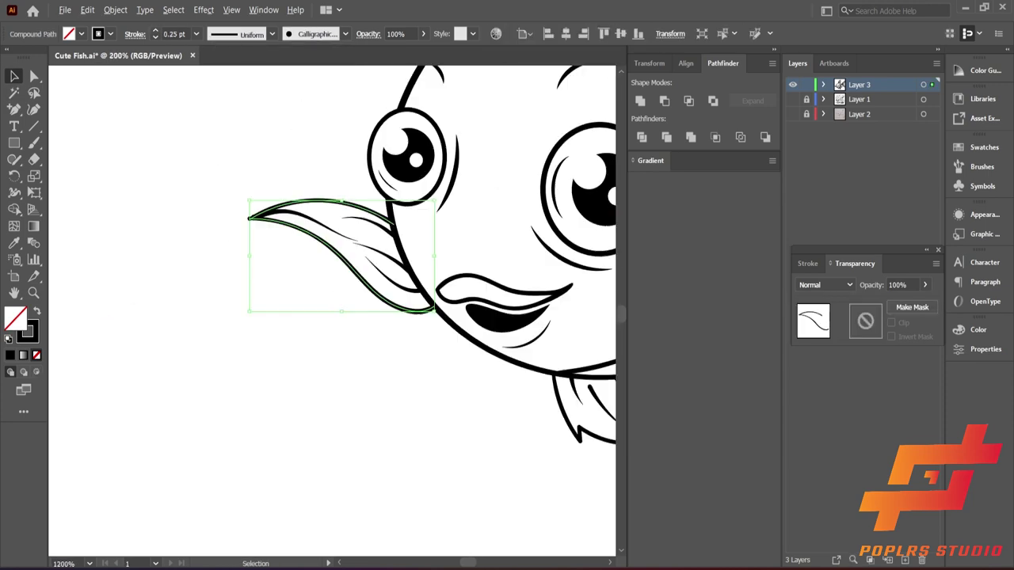
{"action": "left_click", "coordinate": [196, 34]}
{"action": "left_click", "coordinate": [207, 131]}
{"action": "left_click", "coordinate": [135, 34]}
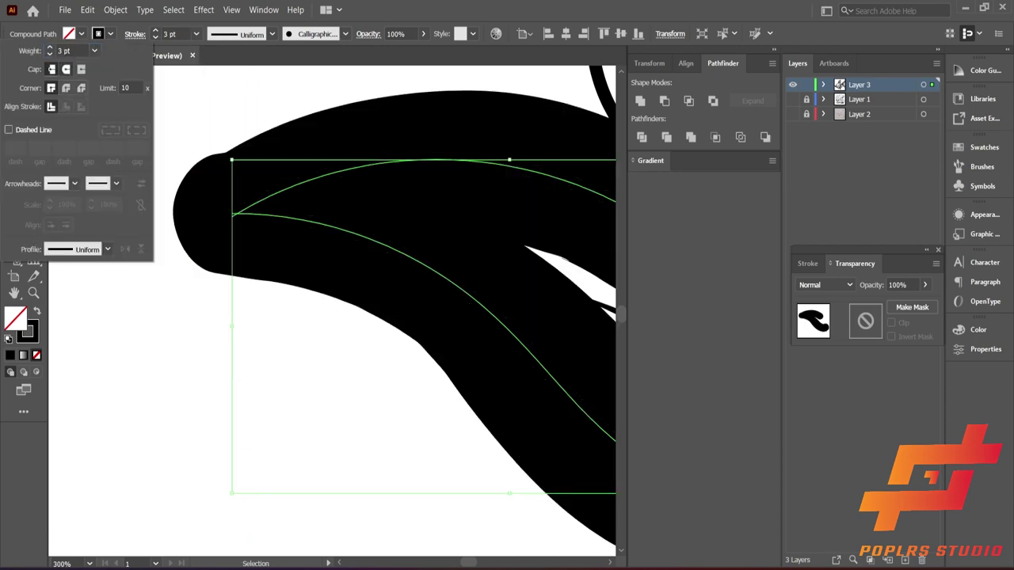
{"action": "left_click", "coordinate": [346, 34]}
{"action": "left_click", "coordinate": [277, 64]}
{"action": "left_click", "coordinate": [272, 34]}
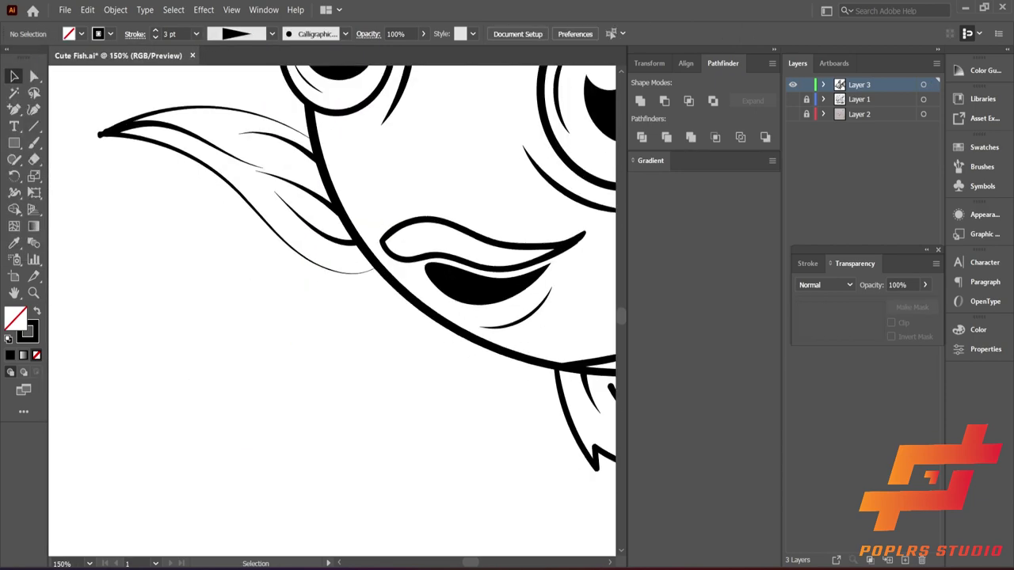
Apply a tapered width profile to the fin's lower and upper edge curves
{"action": "right_click", "coordinate": [199, 273]}
{"action": "key", "text": "Escape"}
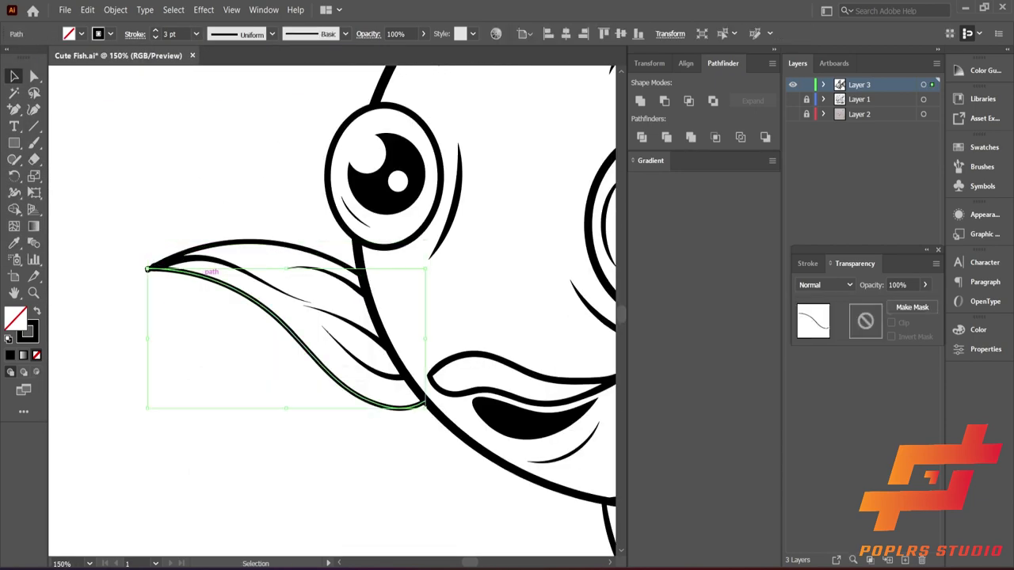
{"action": "left_click", "coordinate": [272, 33]}
{"action": "left_click", "coordinate": [230, 141]}
{"action": "left_click", "coordinate": [272, 33]}
{"action": "left_click", "coordinate": [230, 141]}
{"action": "left_click", "coordinate": [238, 247]}
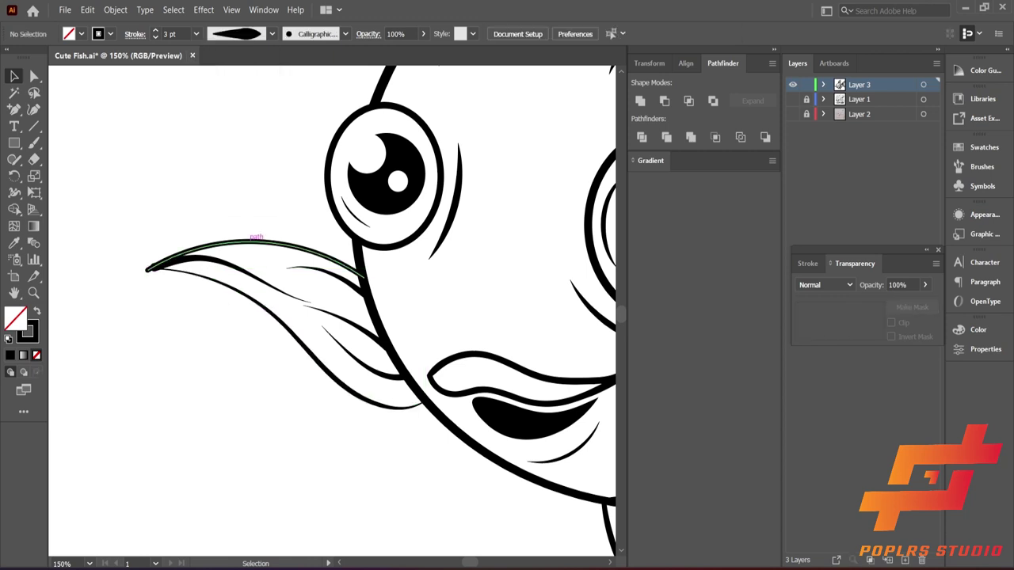
{"action": "left_click", "coordinate": [272, 33]}
{"action": "left_click", "coordinate": [229, 141]}
Select the anchor point at the fin's tip with the Direct Selection tool
{"action": "key", "text": "a"}
{"action": "scroll", "coordinate": [146, 270], "scroll_direction": "up", "scroll_amount": 4}
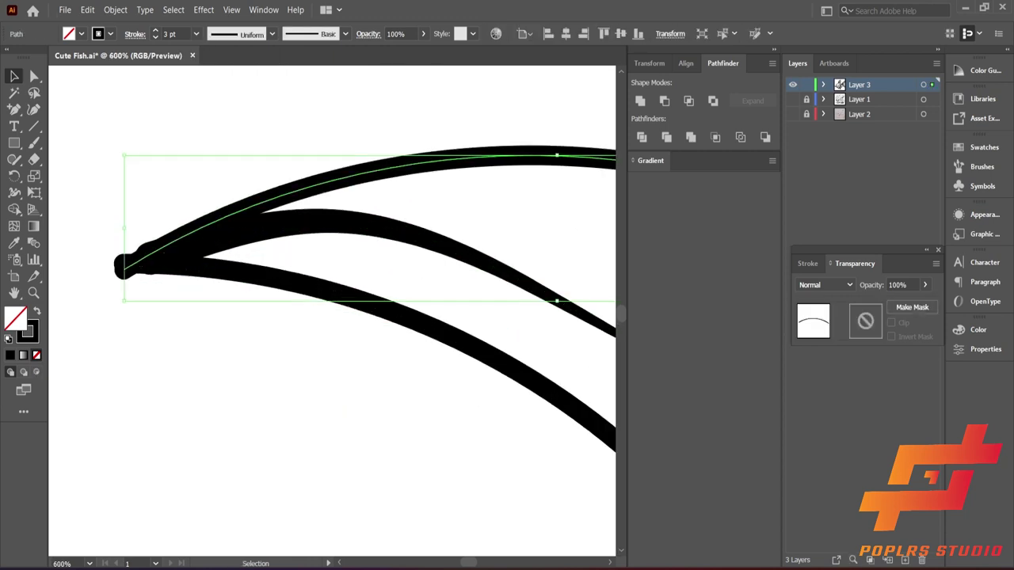
{"action": "key", "text": "a"}
{"action": "left_click", "coordinate": [123, 263]}
{"action": "scroll", "coordinate": [150, 265], "scroll_direction": "down", "scroll_amount": 2}
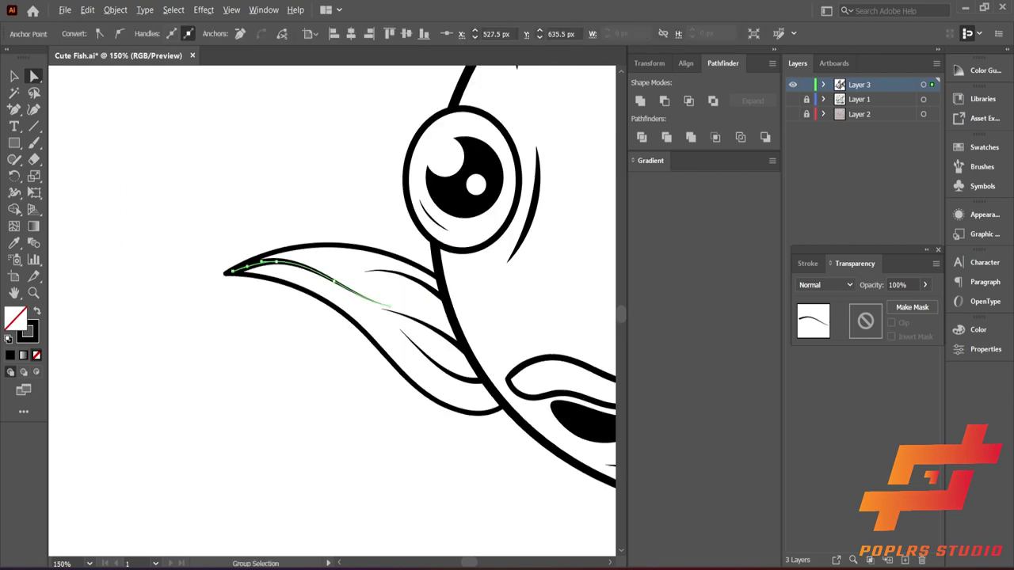
{"action": "scroll", "coordinate": [118, 357], "scroll_direction": "down", "scroll_amount": 2}
{"action": "scroll", "coordinate": [372, 237], "scroll_direction": "up", "scroll_amount": 2}
Make the dorsal fin lines 4 pt with a tapered width profile
{"action": "key", "text": "v"}
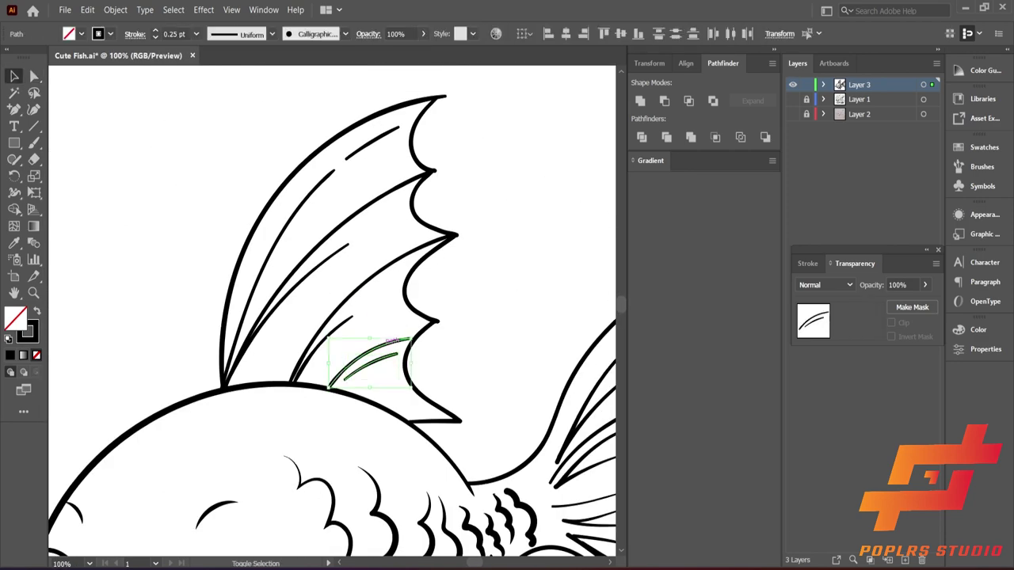
{"action": "left_click", "coordinate": [308, 348]}
{"action": "left_click", "coordinate": [380, 206], "text": "shift"}
{"action": "left_click", "coordinate": [196, 33]}
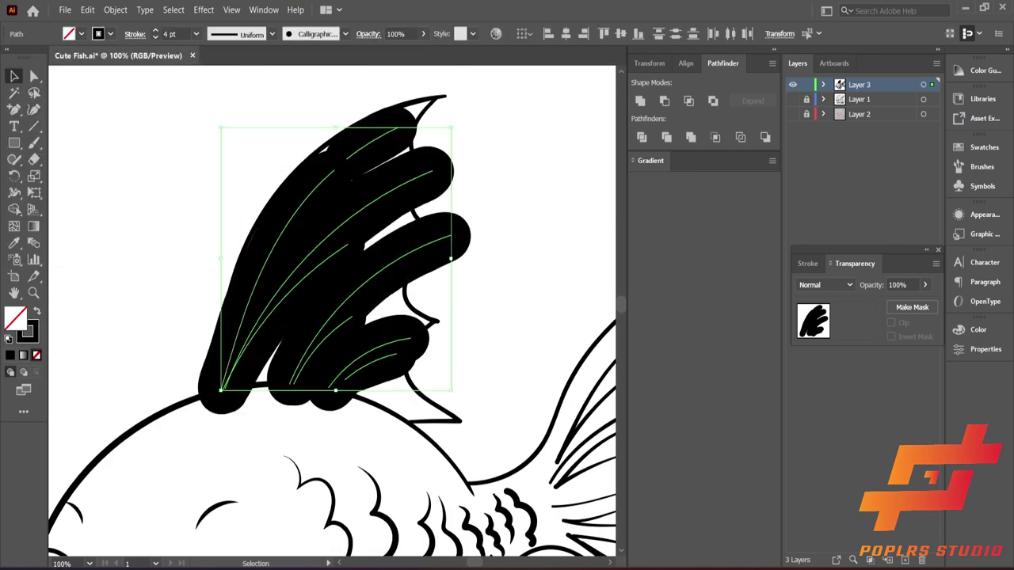
{"action": "left_click", "coordinate": [135, 33]}
{"action": "left_click", "coordinate": [272, 33]}
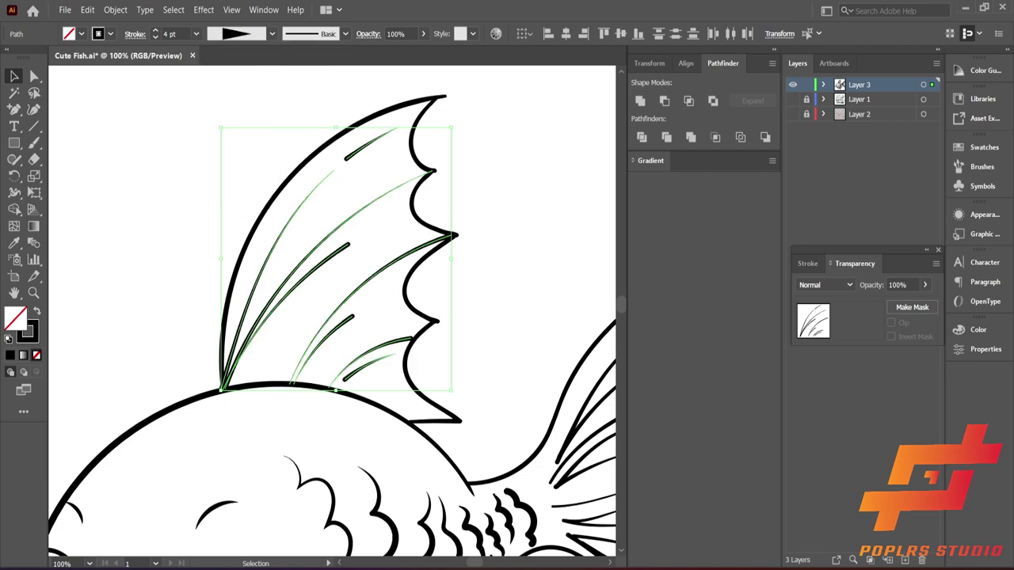
{"action": "key", "text": "ctrl+shift+a"}
{"action": "key", "text": "ctrl+minus"}
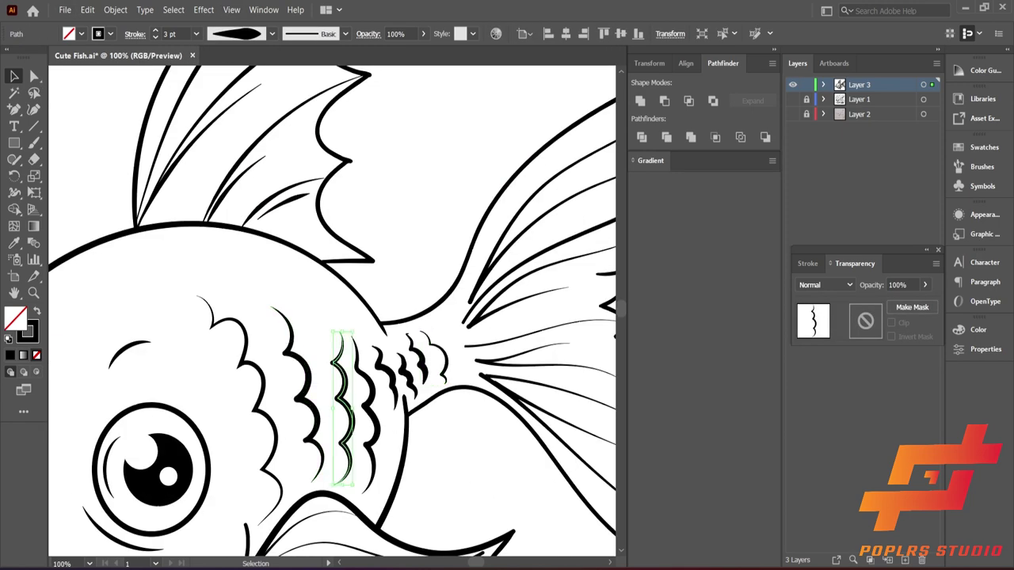
Give the body scale curve a tapered profile and zoom out to the whole fish
{"action": "left_click", "coordinate": [271, 33]}
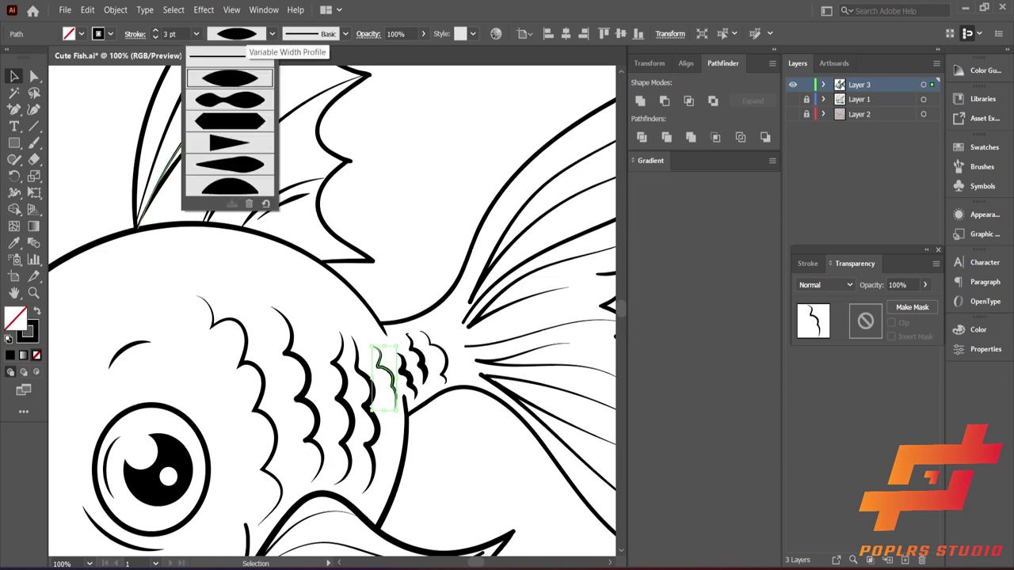
{"action": "left_click", "coordinate": [230, 160]}
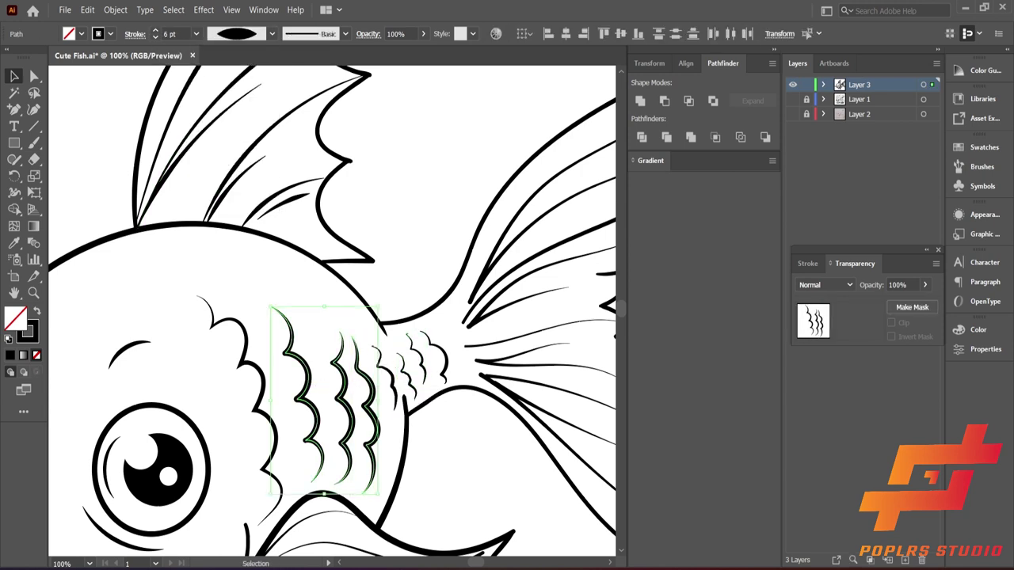
{"action": "key", "text": "ctrl+minus"}
{"action": "key", "text": "ctrl+shift+a"}
{"action": "key", "text": "ctrl+minus"}
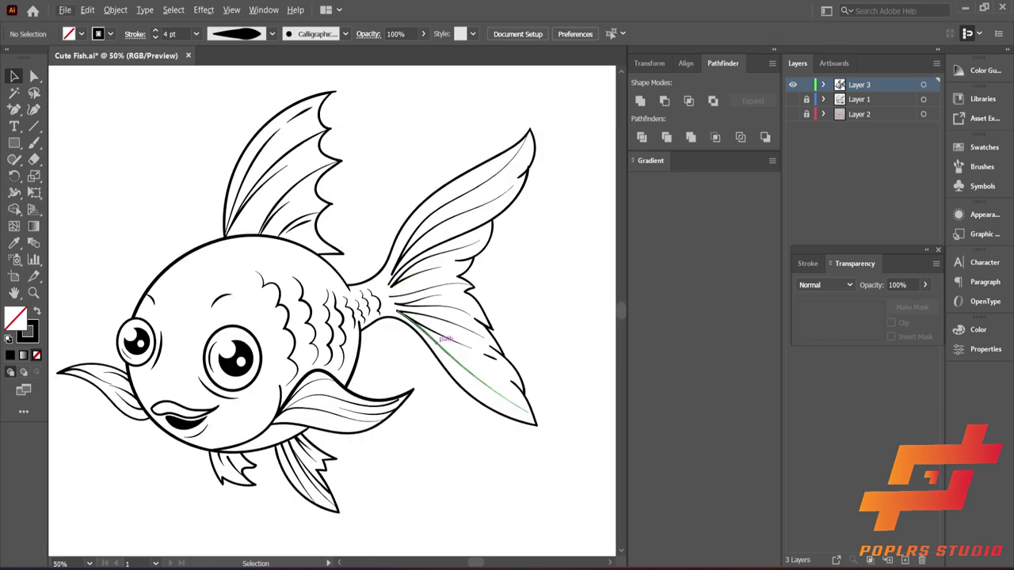
{"action": "left_click", "coordinate": [444, 337]}
{"action": "key", "text": "ctrl+plus"}
{"action": "key", "text": "ctrl+plus"}
{"action": "key", "text": "ctrl+plus"}
{"action": "left_click_drag", "start_coordinate": [458, 258], "coordinate": [464, 258]}
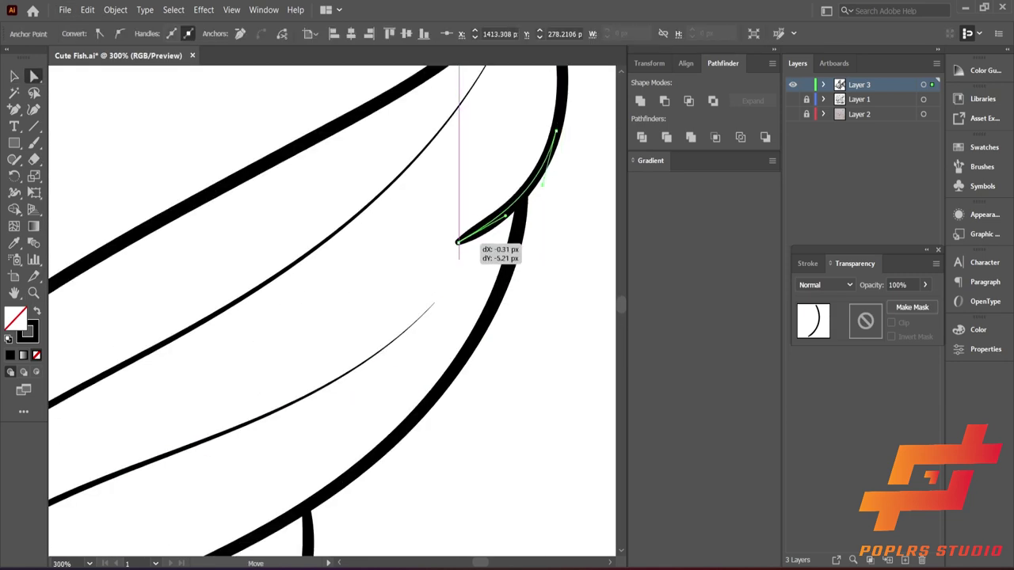
{"action": "key", "text": "ctrl+minus"}
{"action": "key", "text": "ctrl+minus"}
{"action": "key", "text": "ctrl+minus"}
{"action": "key", "text": "ctrl+plus"}
{"action": "key", "text": "ctrl+plus"}
{"action": "key", "text": "v"}
{"action": "left_click", "coordinate": [525, 246]}
{"action": "left_click", "coordinate": [345, 34]}
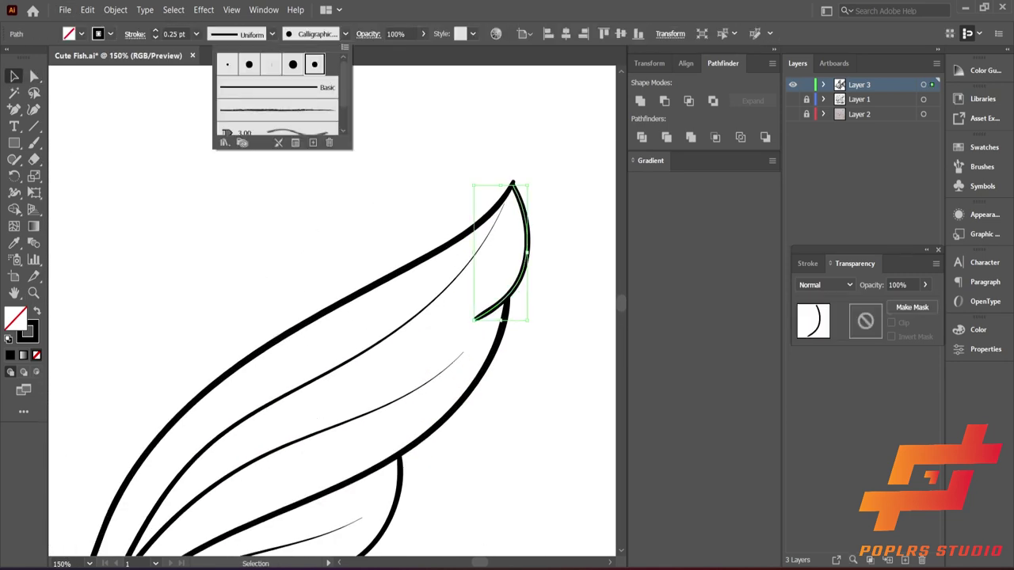
{"action": "left_click", "coordinate": [249, 64]}
{"action": "key", "text": "ctrl+plus"}
{"action": "key", "text": "ctrl+plus"}
{"action": "key", "text": "ctrl+plus"}
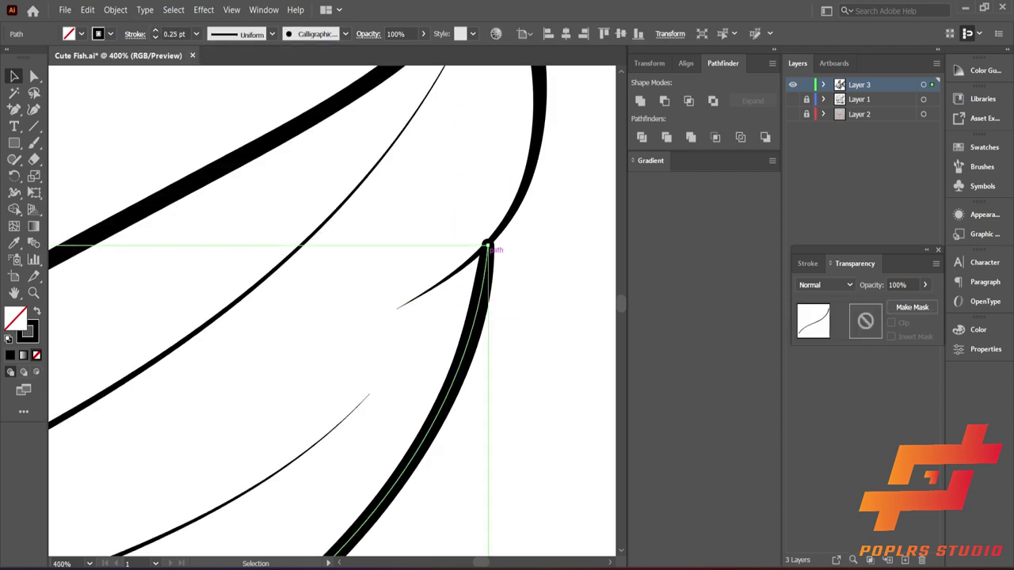
{"action": "key", "text": "ctrl+plus"}
{"action": "key", "text": "shift+w"}
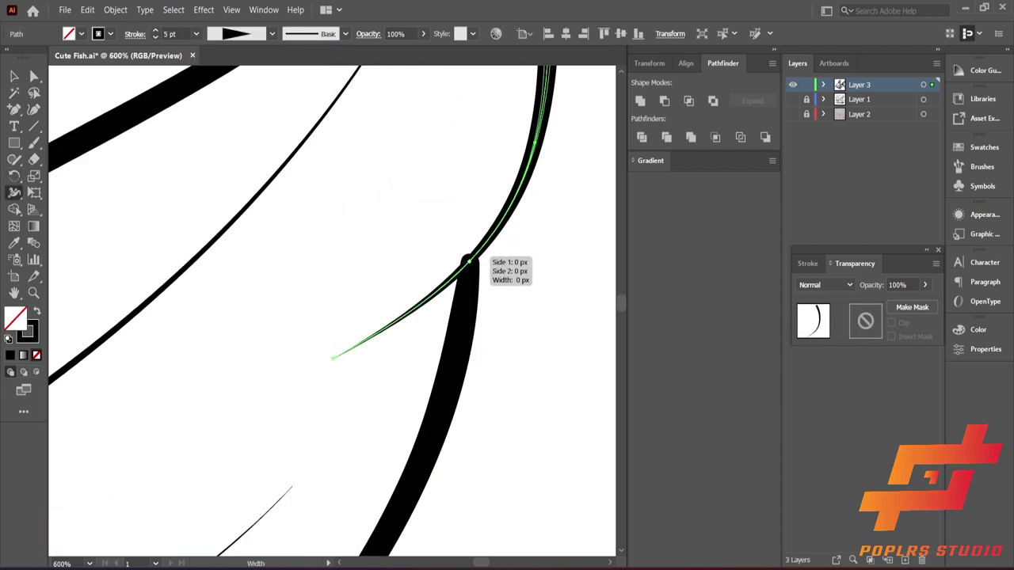
{"action": "left_click_drag", "start_coordinate": [469, 261], "coordinate": [478, 269]}
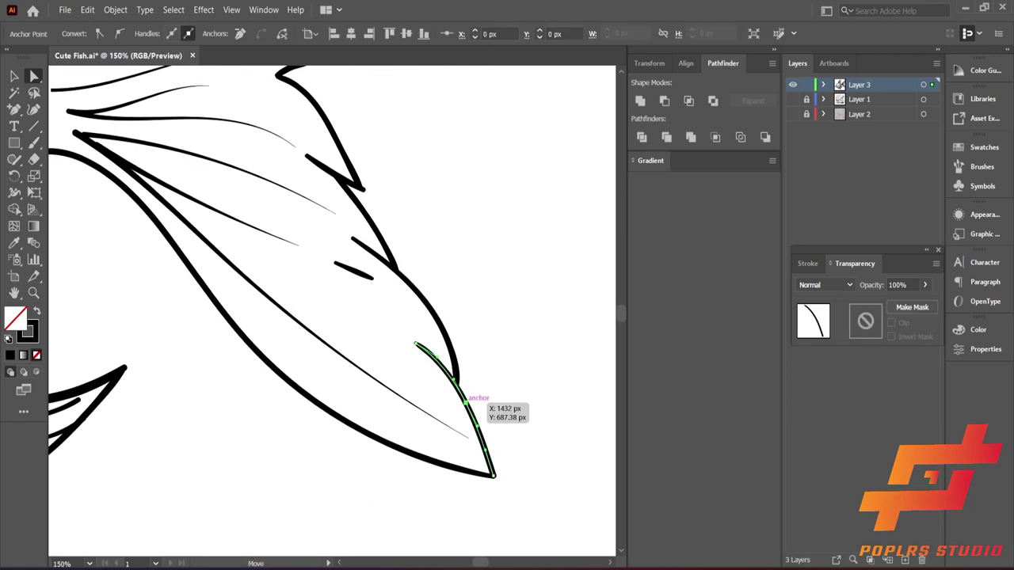
{"action": "left_click", "coordinate": [345, 33]}
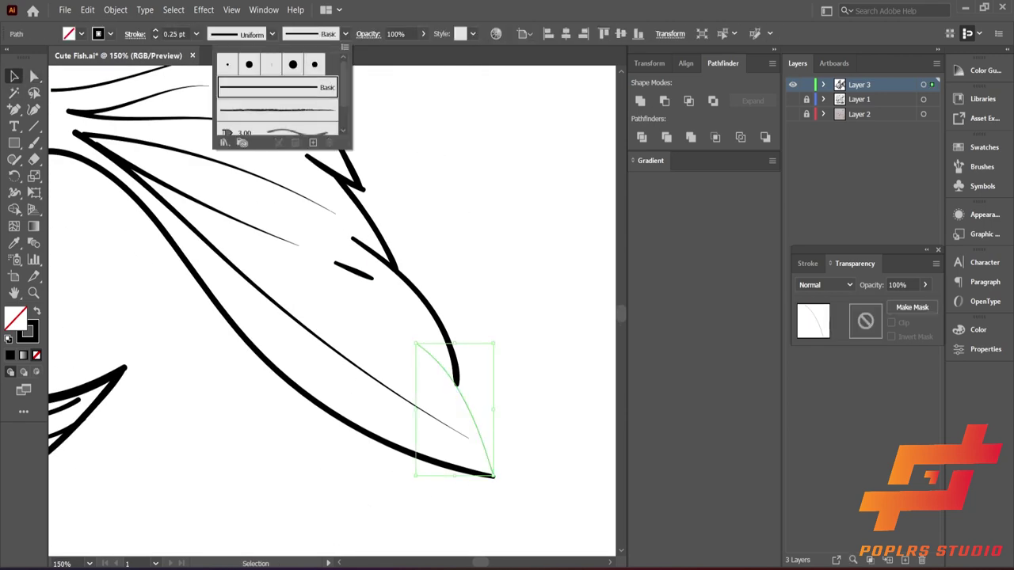
{"action": "left_click", "coordinate": [272, 33]}
{"action": "left_click", "coordinate": [227, 141]}
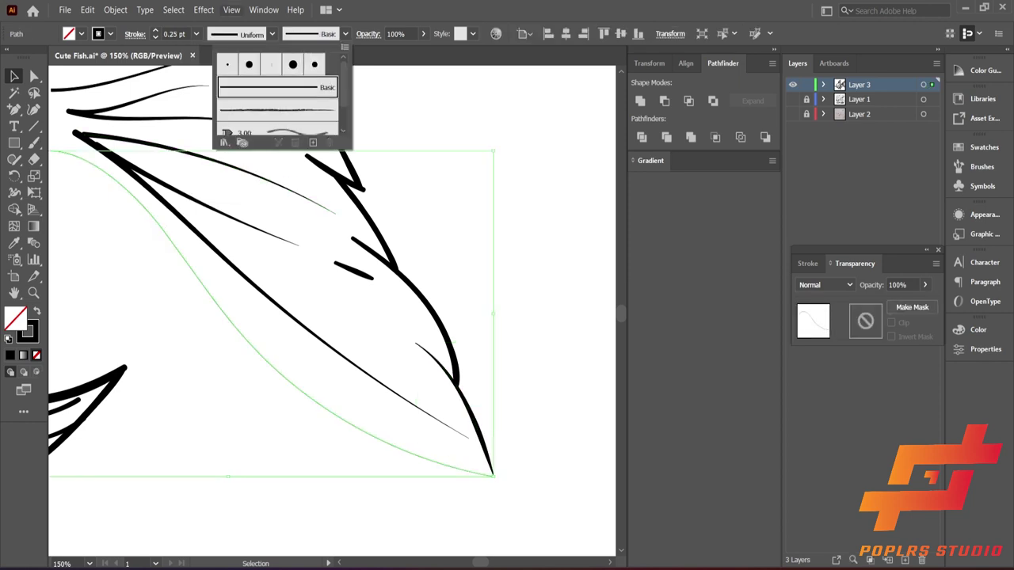
{"action": "left_click", "coordinate": [272, 34]}
{"action": "left_click", "coordinate": [227, 100]}
{"action": "key", "text": "ctrl+shift+a"}
{"action": "scroll", "coordinate": [333, 317], "scroll_direction": "up", "scroll_amount": 1}
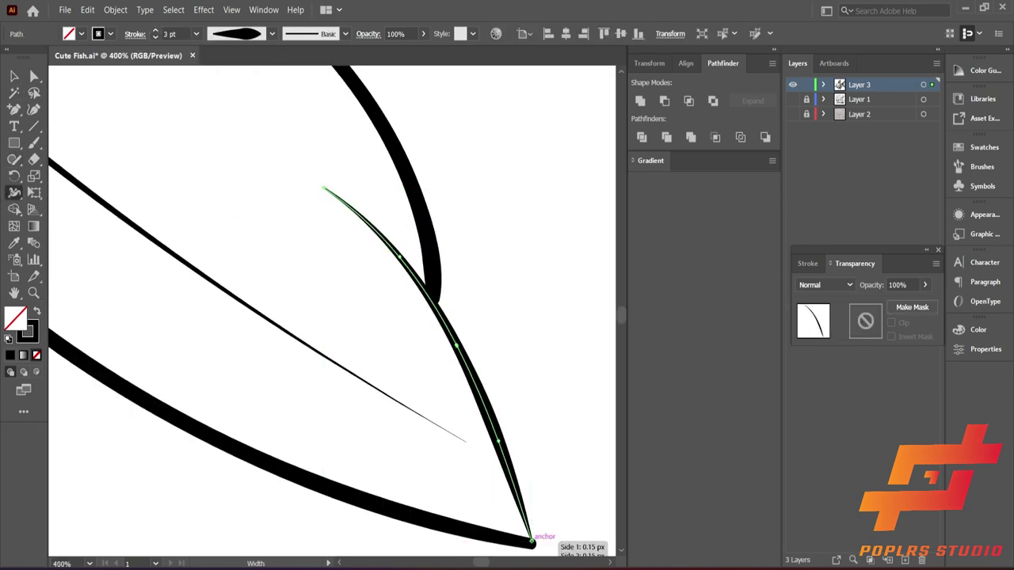
{"action": "scroll", "coordinate": [530, 541], "scroll_direction": "up", "scroll_amount": 1}
{"action": "left_click_drag", "start_coordinate": [491, 545], "coordinate": [498, 544]}
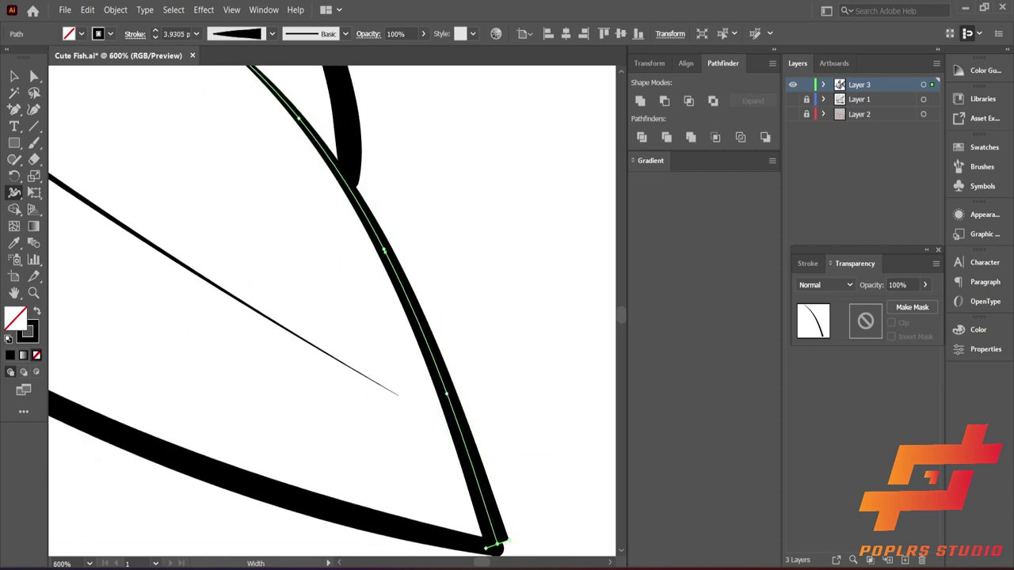
{"action": "left_click", "coordinate": [135, 33]}
{"action": "scroll", "coordinate": [384, 273], "scroll_direction": "down", "scroll_amount": 5}
{"action": "key", "text": "v"}
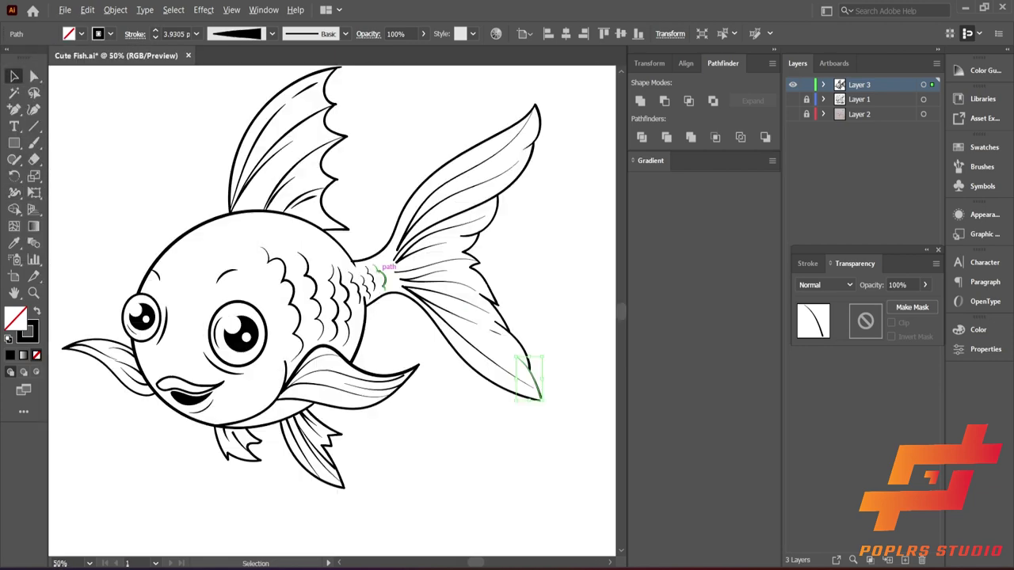
{"action": "scroll", "coordinate": [382, 276], "scroll_direction": "down", "scroll_amount": 1}
{"action": "scroll", "coordinate": [511, 319], "scroll_direction": "up", "scroll_amount": 2}
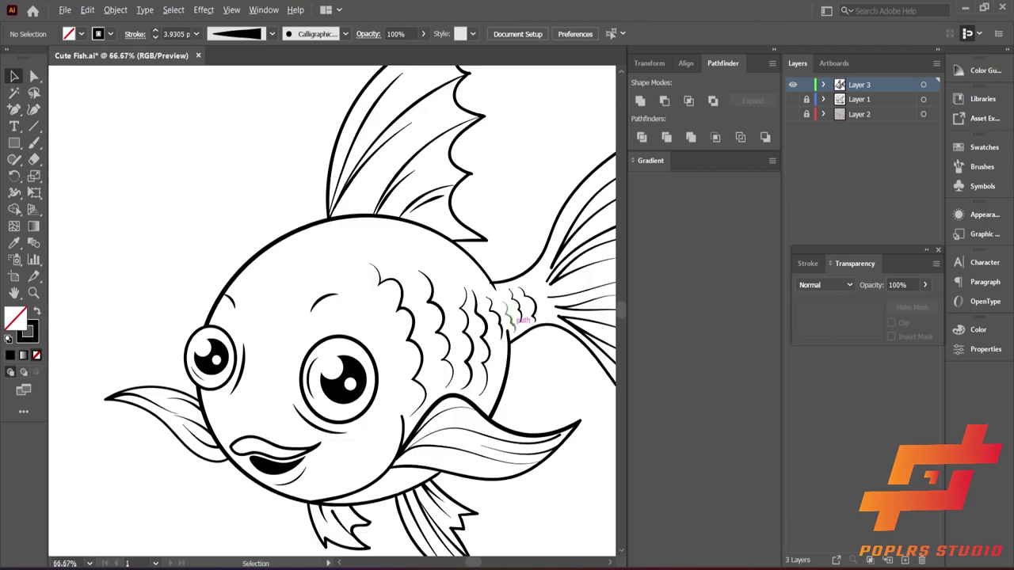
{"action": "scroll", "coordinate": [517, 299], "scroll_direction": "down", "scroll_amount": 1}
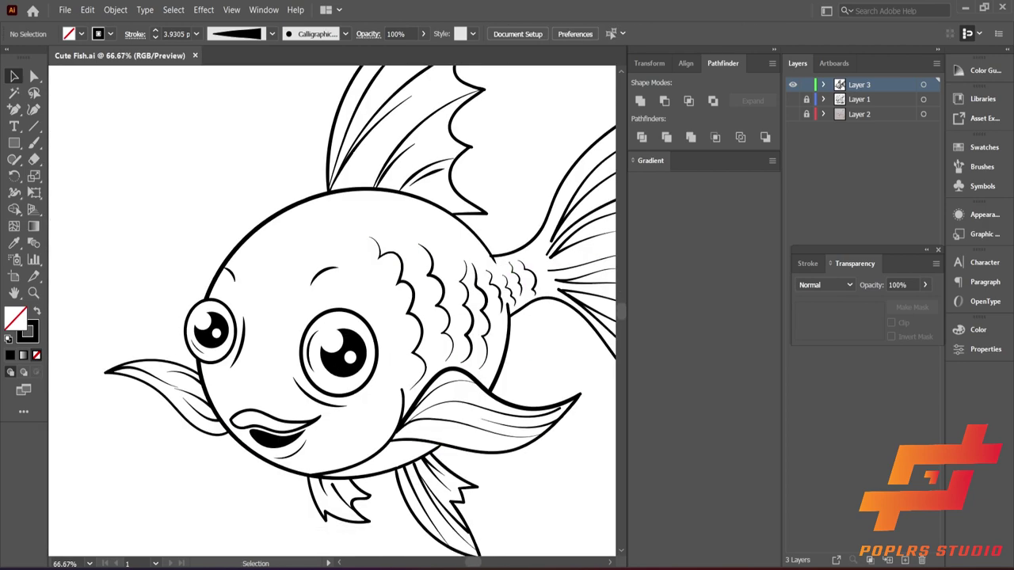
{"action": "scroll", "coordinate": [331, 311], "scroll_direction": "down", "scroll_amount": 1}
Lock the Outline layer and apply Object > Path > Outline Stroke to the selected fish artwork
{"action": "key", "text": "ctrl+a"}
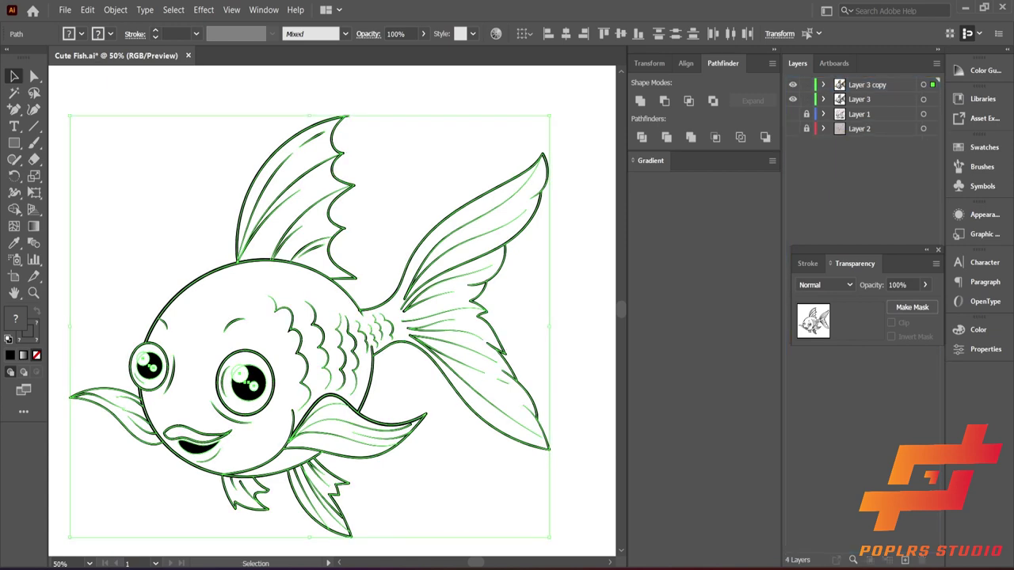
{"action": "left_click", "coordinate": [806, 99]}
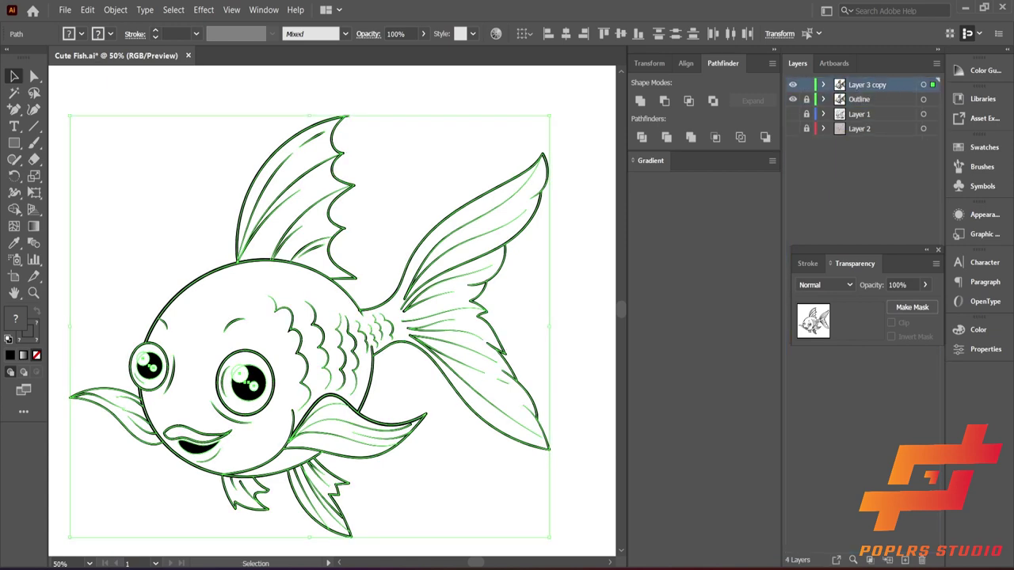
{"action": "left_click", "coordinate": [145, 10]}
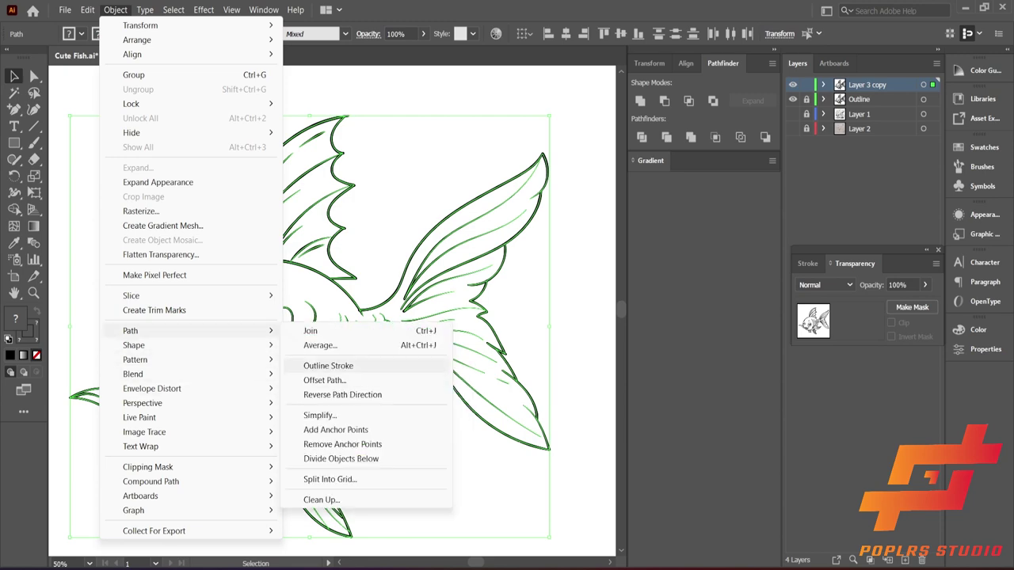
{"action": "left_click", "coordinate": [328, 364]}
{"action": "key", "text": "ctrl+shift+a"}
{"action": "left_click", "coordinate": [271, 374]}
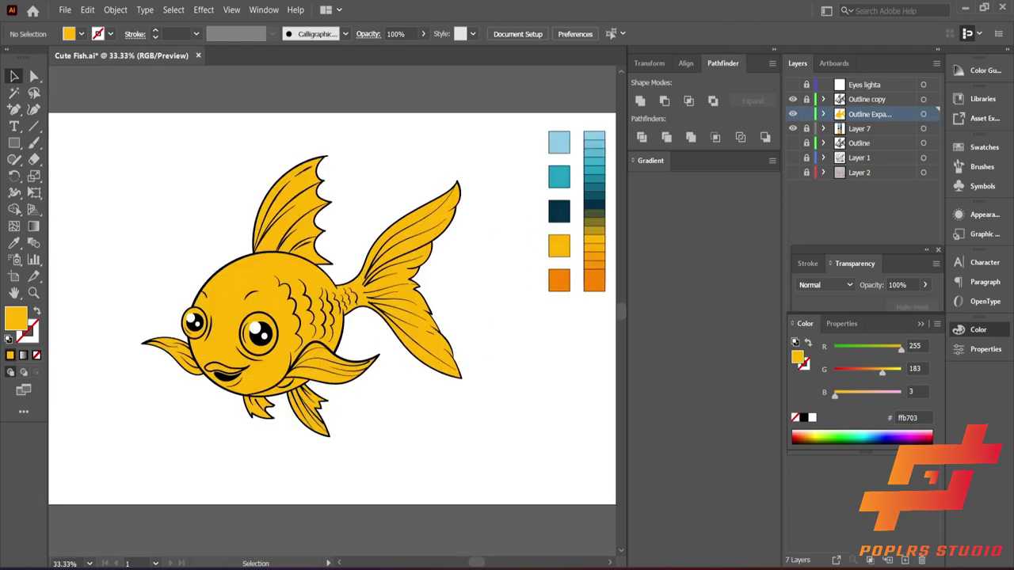
Turn the yellow compound shape into a solid fish silhouette
{"action": "left_click", "coordinate": [325, 373]}
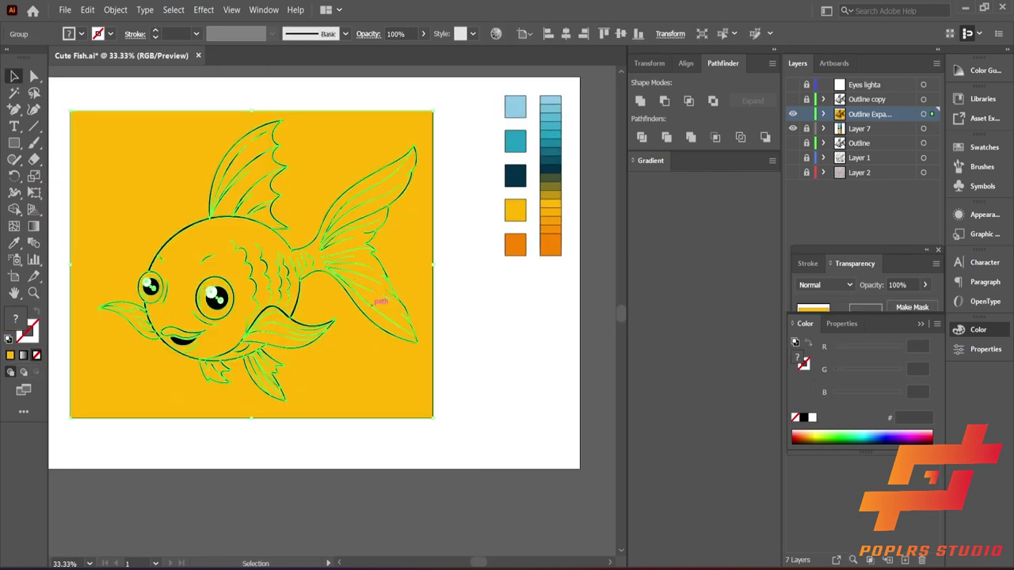
{"action": "left_click", "coordinate": [374, 303]}
{"action": "right_click", "coordinate": [369, 147]}
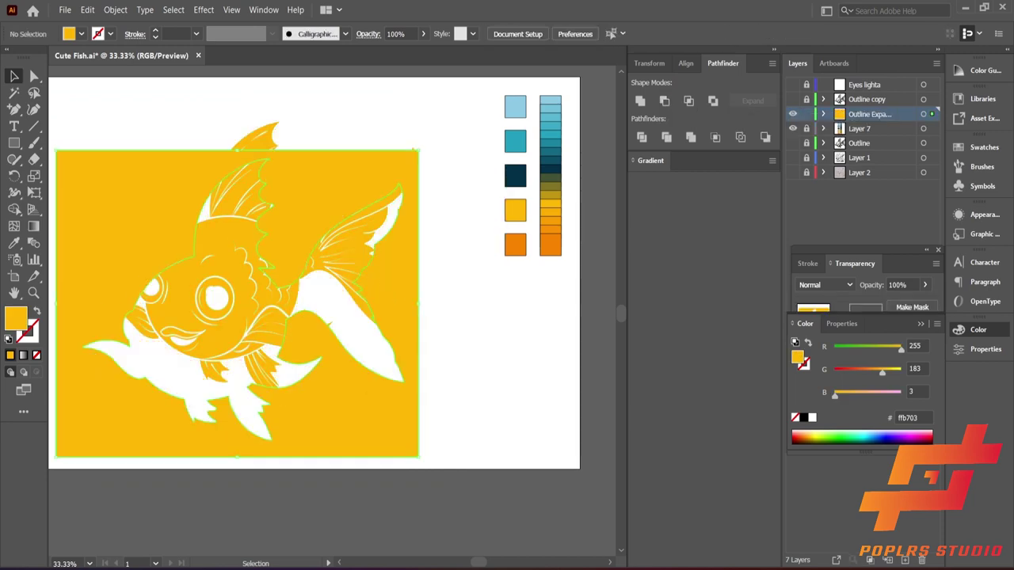
{"action": "key", "text": "ctrl+s"}
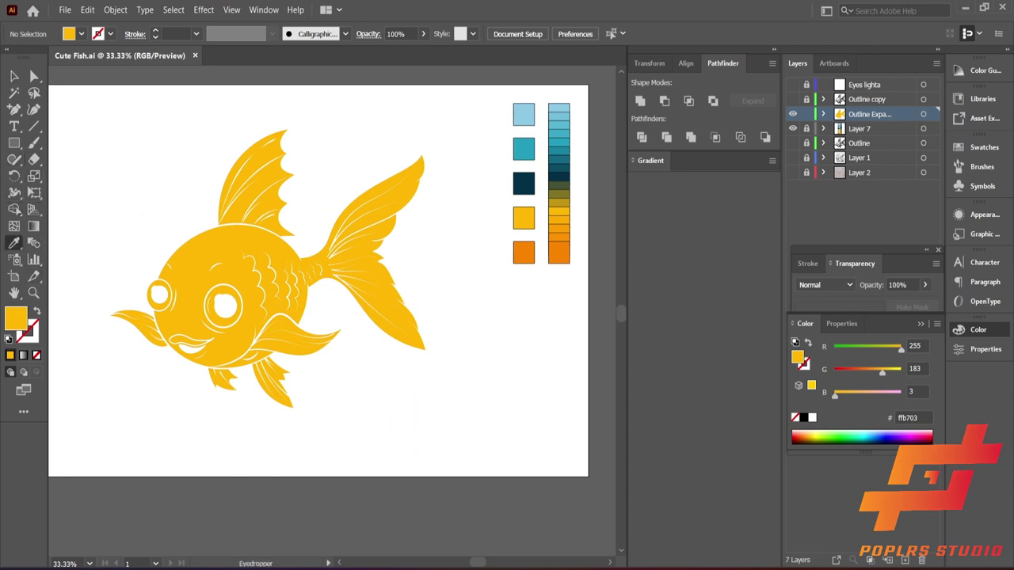
Colour the lower fins with the orange palette swatch after trying teal options
{"action": "left_click", "coordinate": [14, 209]}
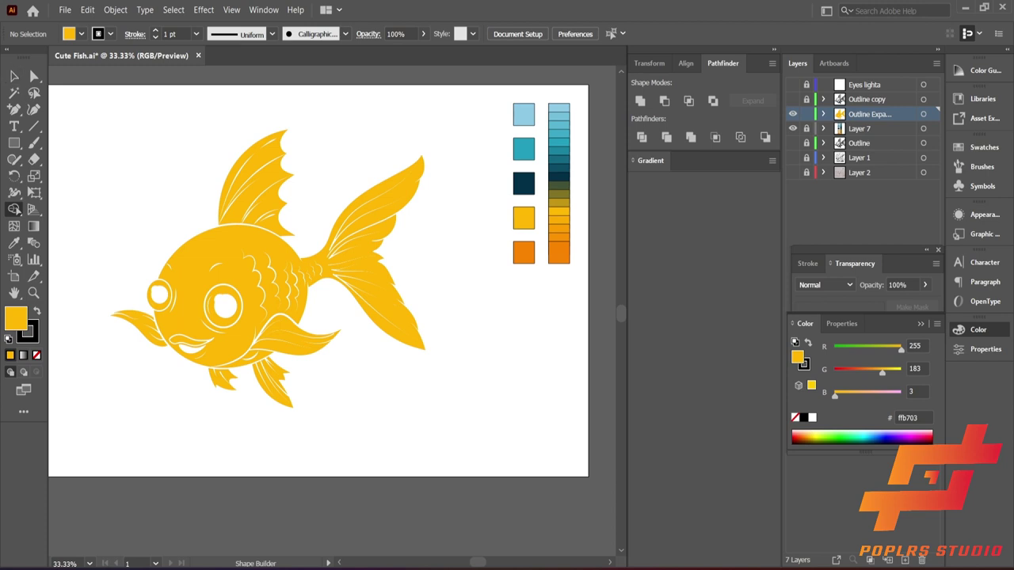
{"action": "left_click", "coordinate": [14, 209]}
{"action": "left_click", "coordinate": [63, 227]}
{"action": "left_click", "coordinate": [274, 382]}
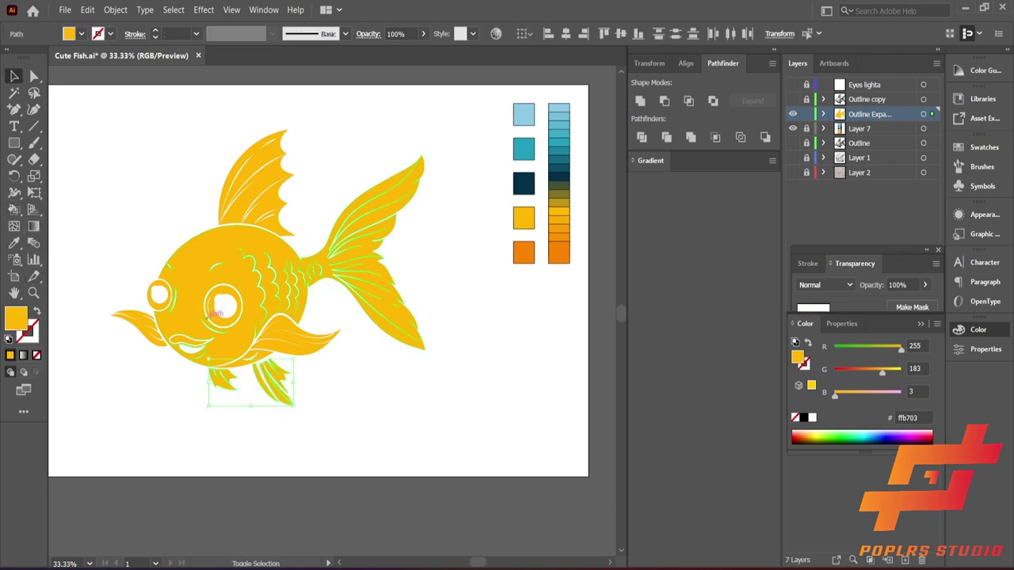
{"action": "left_click", "coordinate": [274, 382]}
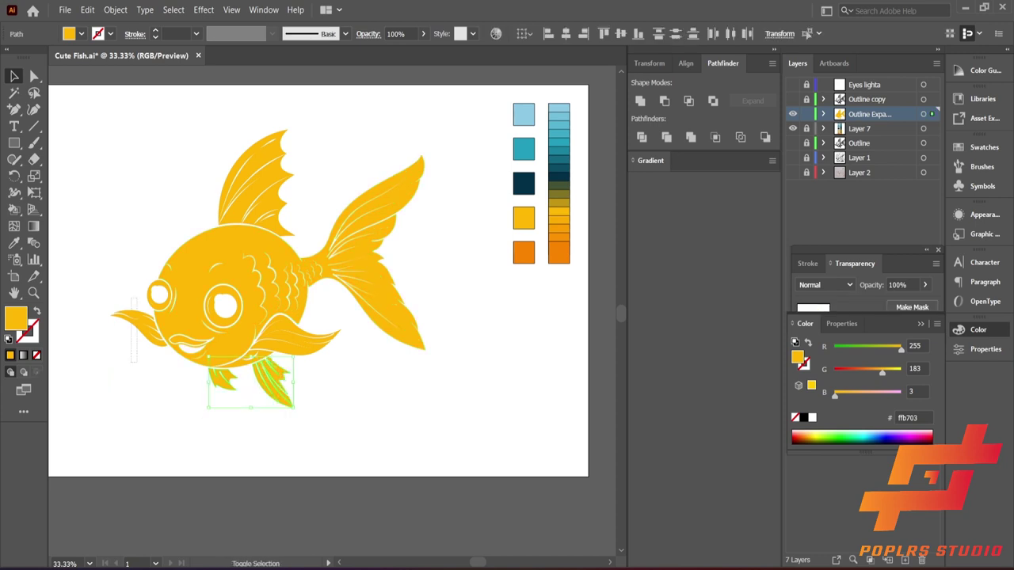
{"action": "left_click", "coordinate": [524, 149]}
{"action": "left_click", "coordinate": [523, 114]}
{"action": "left_click", "coordinate": [524, 252]}
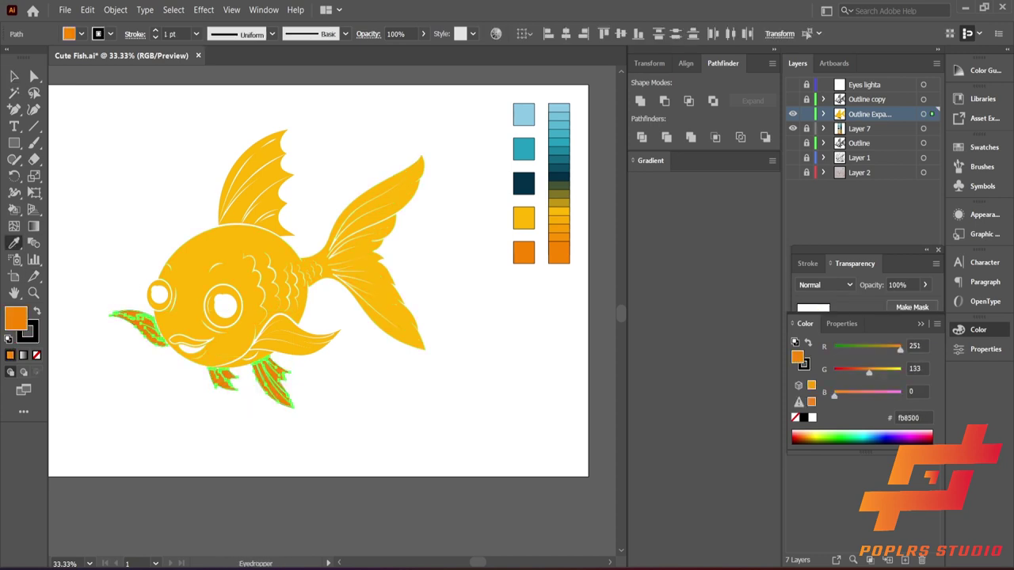
{"action": "key", "text": "v"}
{"action": "key", "text": "ctrl+shift+a"}
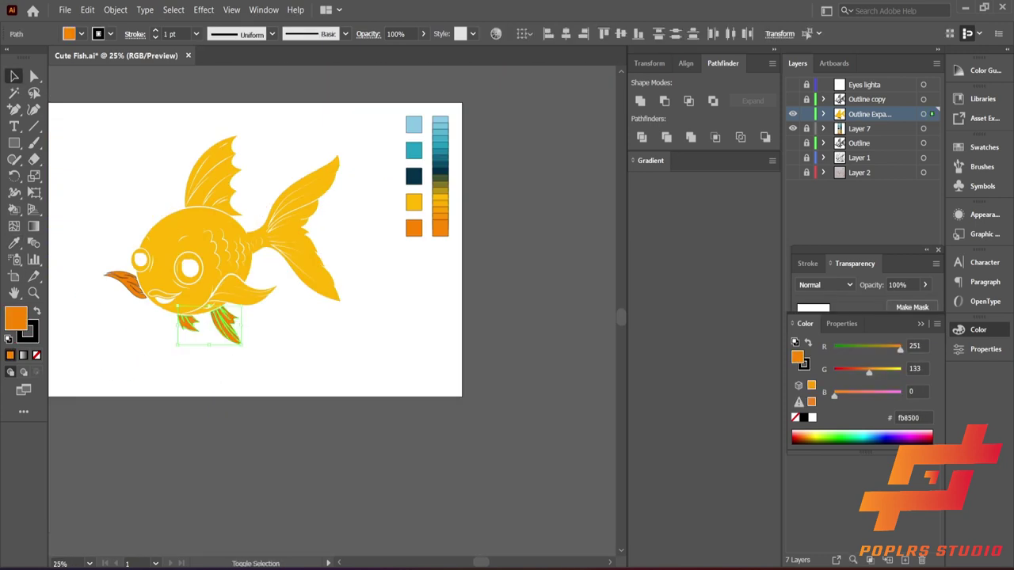
Colour the dorsal fin with the lighter orange swatch after testing teal colours
{"action": "left_click", "coordinate": [81, 33]}
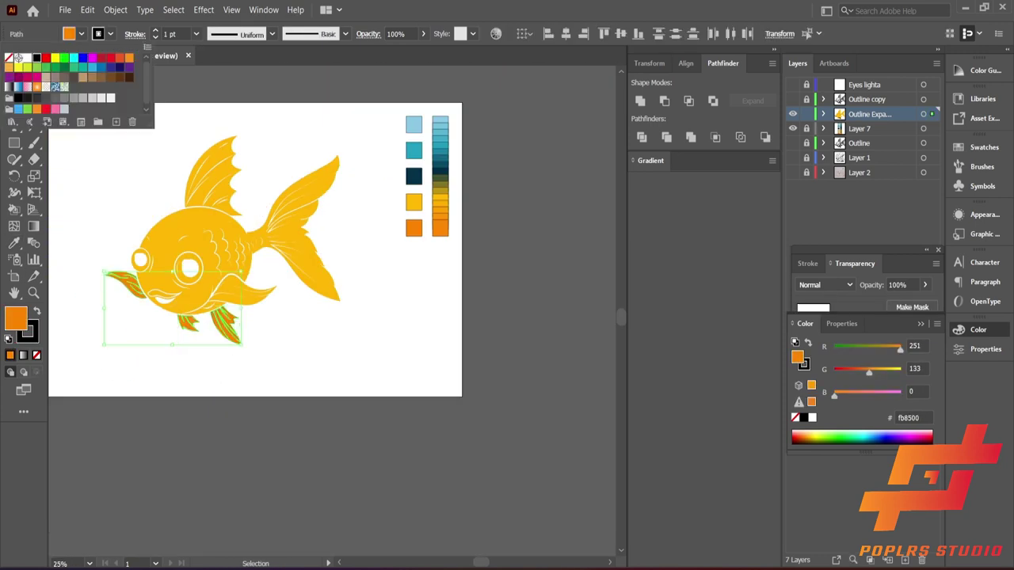
{"action": "scroll", "coordinate": [214, 315], "scroll_direction": "up", "scroll_amount": 1}
{"action": "left_click", "coordinate": [332, 261]}
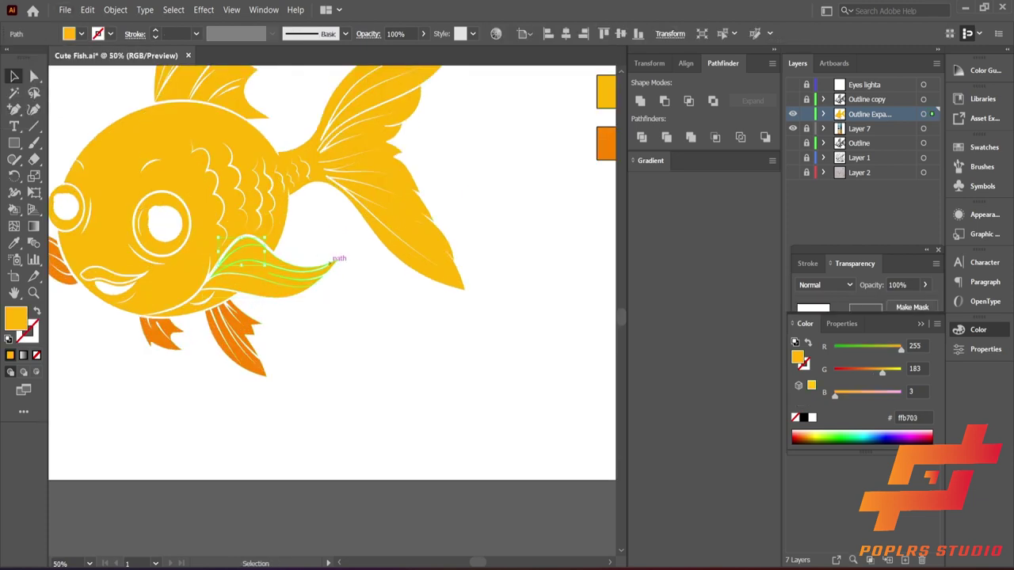
{"action": "scroll", "coordinate": [203, 443], "scroll_direction": "down", "scroll_amount": 1}
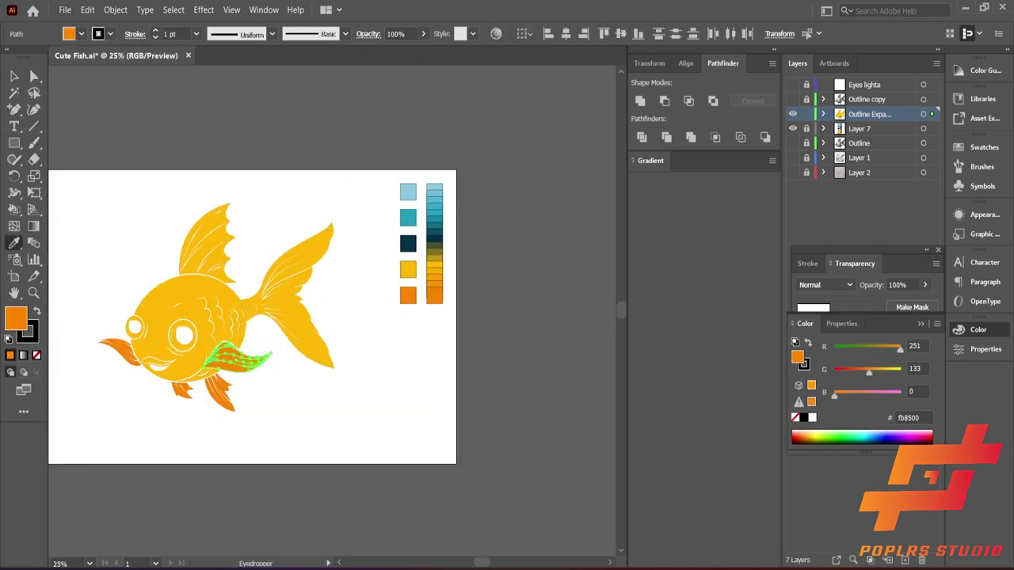
{"action": "key", "text": "v"}
{"action": "left_click", "coordinate": [207, 238]}
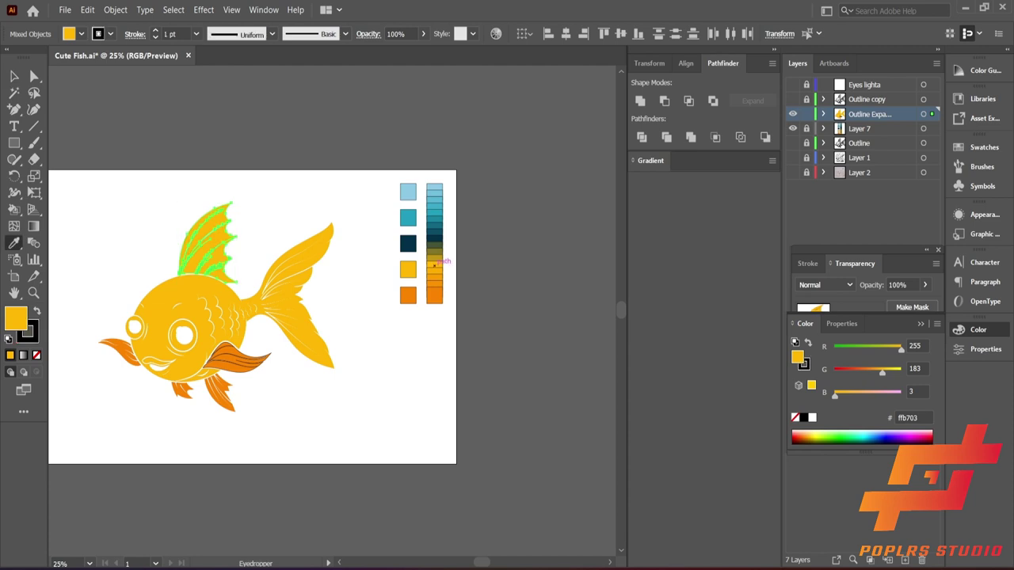
{"action": "left_click", "coordinate": [434, 238]}
{"action": "left_click", "coordinate": [434, 189]}
{"action": "left_click", "coordinate": [434, 278]}
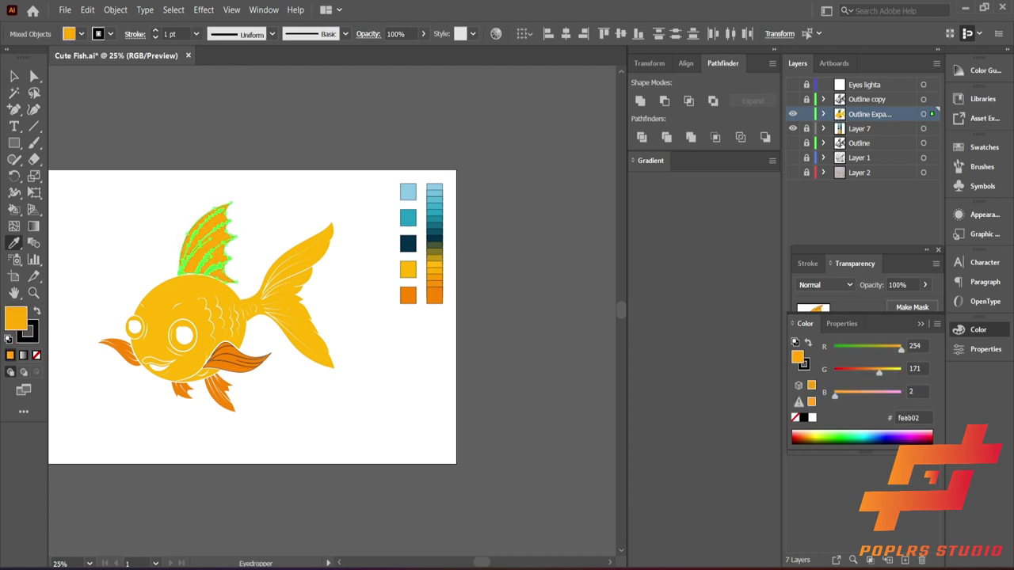
{"action": "left_click", "coordinate": [434, 287]}
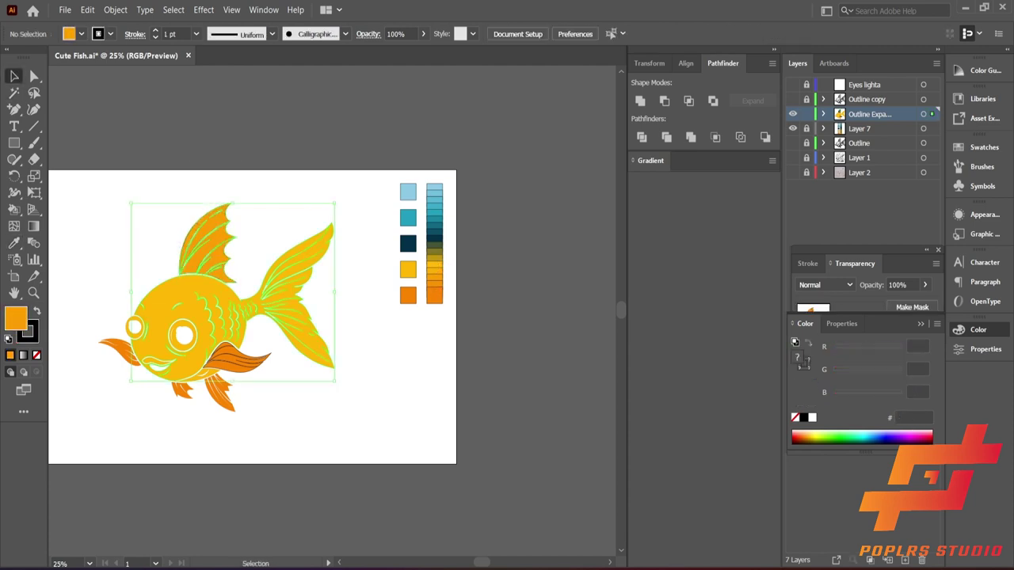
Zoom in, check the pectoral fin, and hide the Outline copy layer
{"action": "key", "text": "ctrl+equal"}
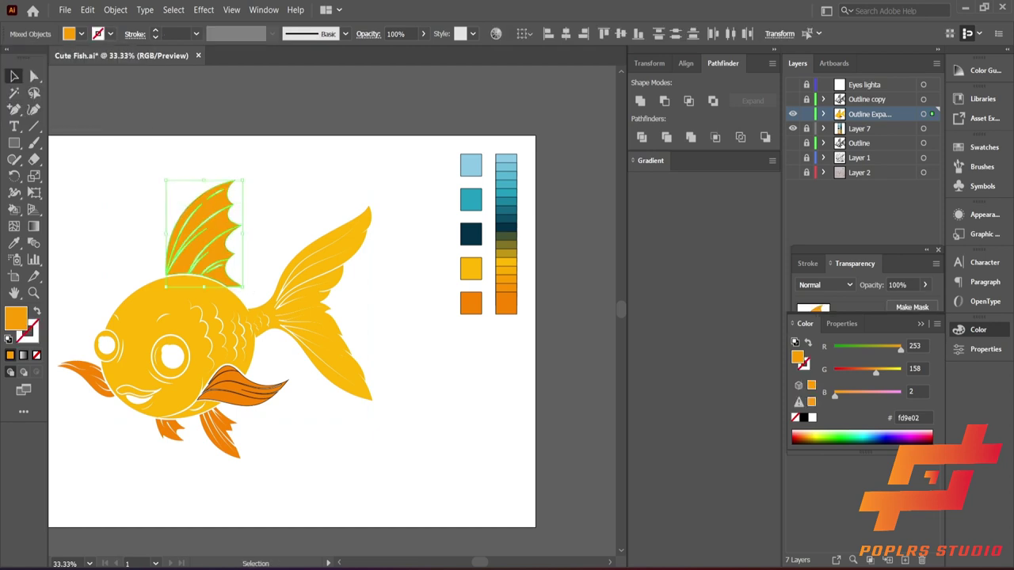
{"action": "left_click_drag", "start_coordinate": [290, 431], "coordinate": [255, 353]}
{"action": "key", "text": "ctrl+shift+a"}
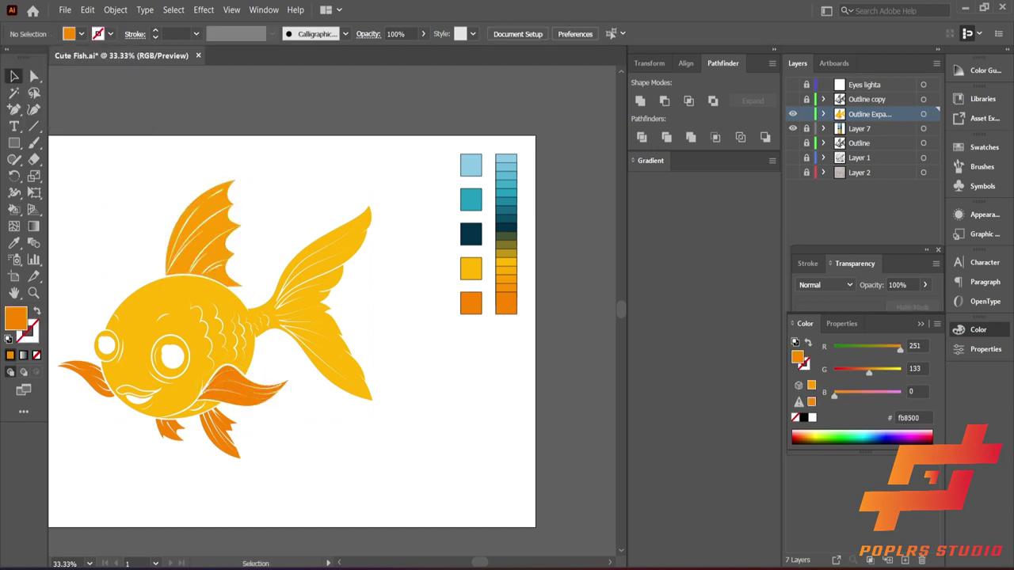
{"action": "left_click", "coordinate": [792, 99]}
{"action": "scroll", "coordinate": [198, 380], "scroll_direction": "up", "scroll_amount": 3}
{"action": "scroll", "coordinate": [198, 380], "scroll_direction": "down", "scroll_amount": 2}
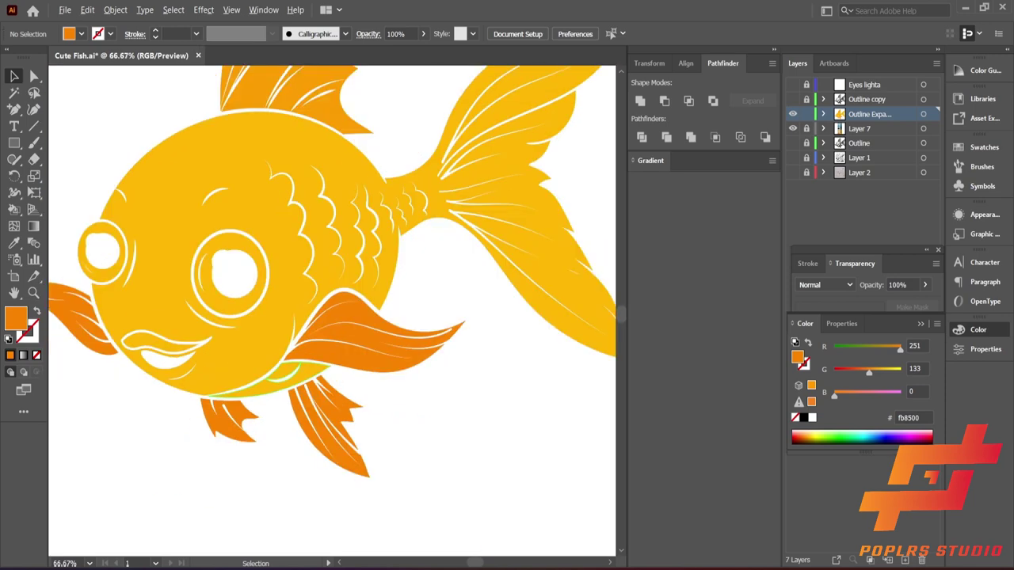
{"action": "scroll", "coordinate": [198, 380], "scroll_direction": "up", "scroll_amount": 2}
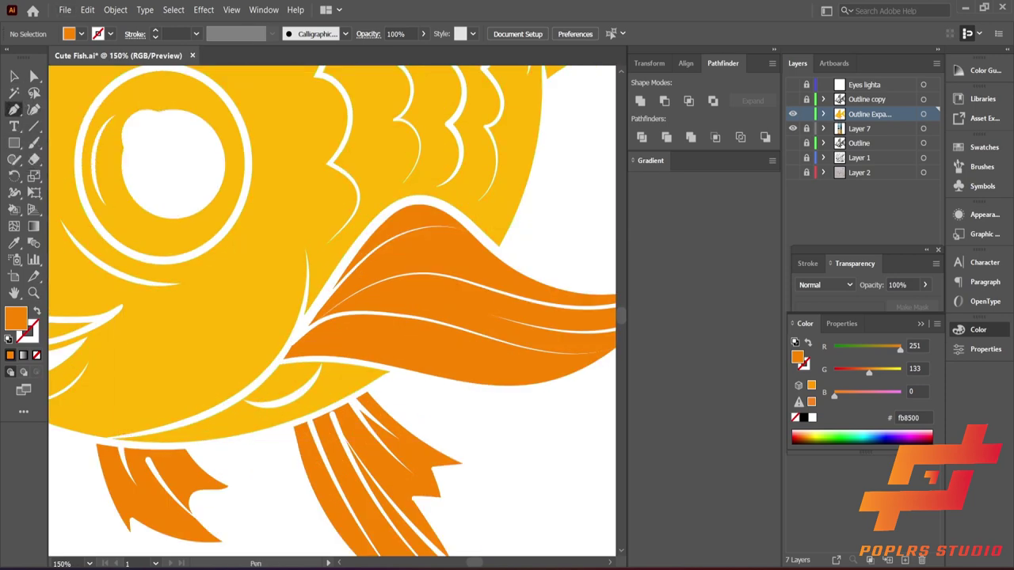
Select the shape beneath the fish's lower jaw
{"action": "key", "text": "v"}
{"action": "left_click", "coordinate": [198, 396]}
{"action": "scroll", "coordinate": [198, 396], "scroll_direction": "down", "scroll_amount": 3}
{"action": "scroll", "coordinate": [155, 407], "scroll_direction": "up", "scroll_amount": 1}
{"action": "key", "text": "ctrl+shift+a"}
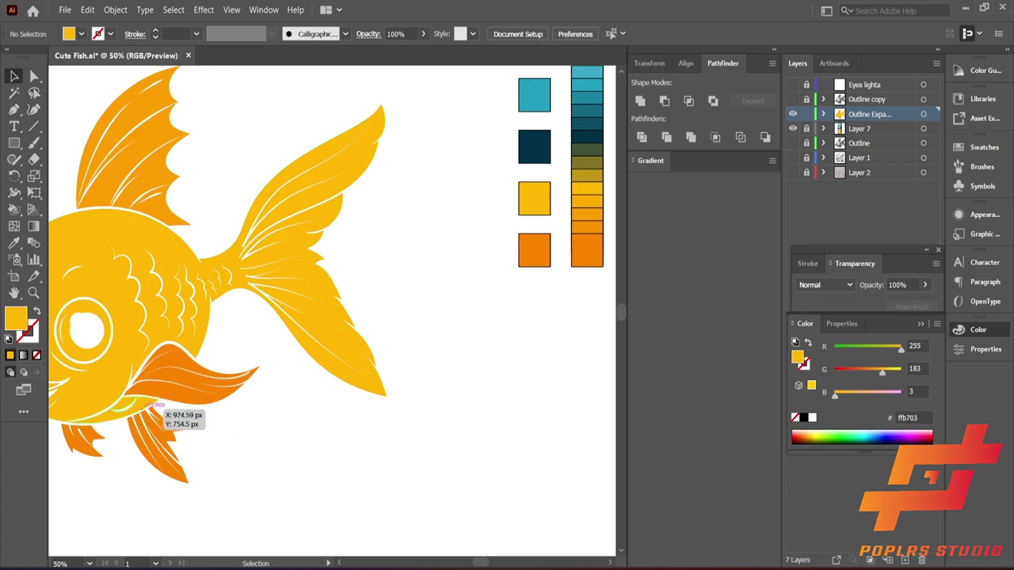
{"action": "left_click", "coordinate": [155, 407]}
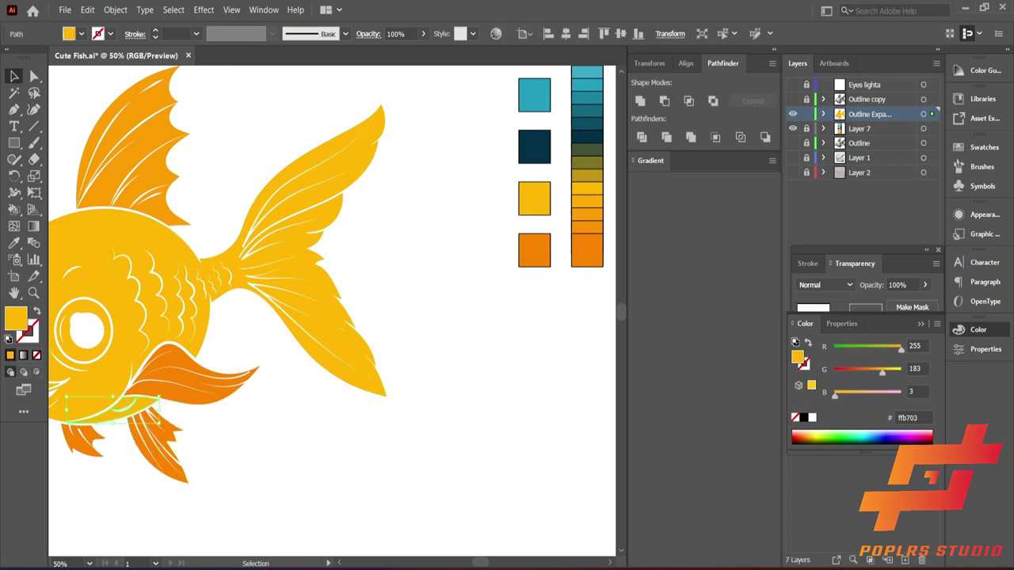
Colour the jaw shape dark navy (023047) using the Eyedropper on the palette
{"action": "key", "text": "i"}
{"action": "left_click", "coordinate": [534, 146]}
{"action": "scroll", "coordinate": [334, 387], "scroll_direction": "down", "scroll_amount": 1}
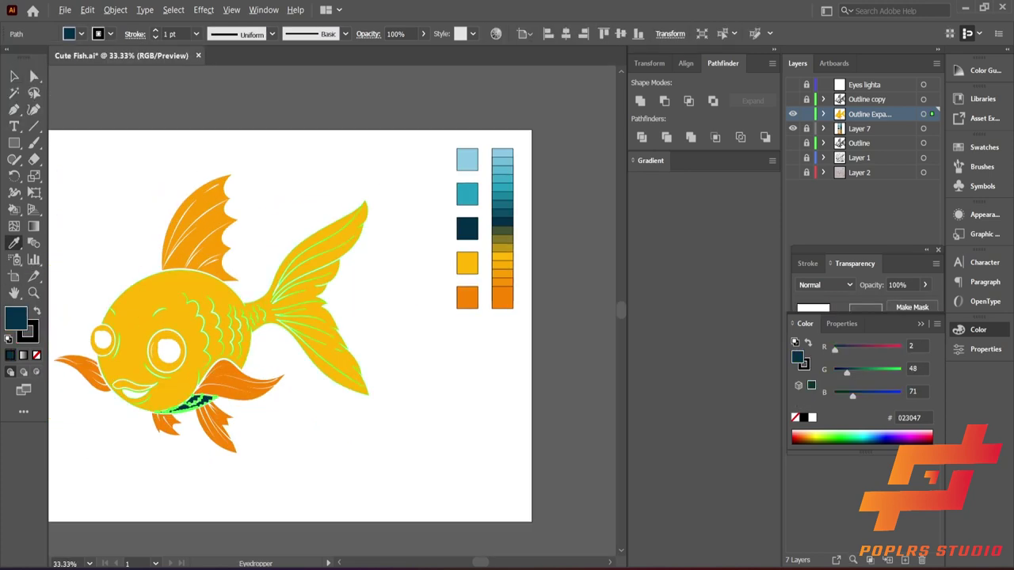
{"action": "scroll", "coordinate": [147, 393], "scroll_direction": "up", "scroll_amount": 1}
Select the mouth shape and fill it light blue from the swatches
{"action": "key", "text": "v"}
{"action": "left_click", "coordinate": [126, 374]}
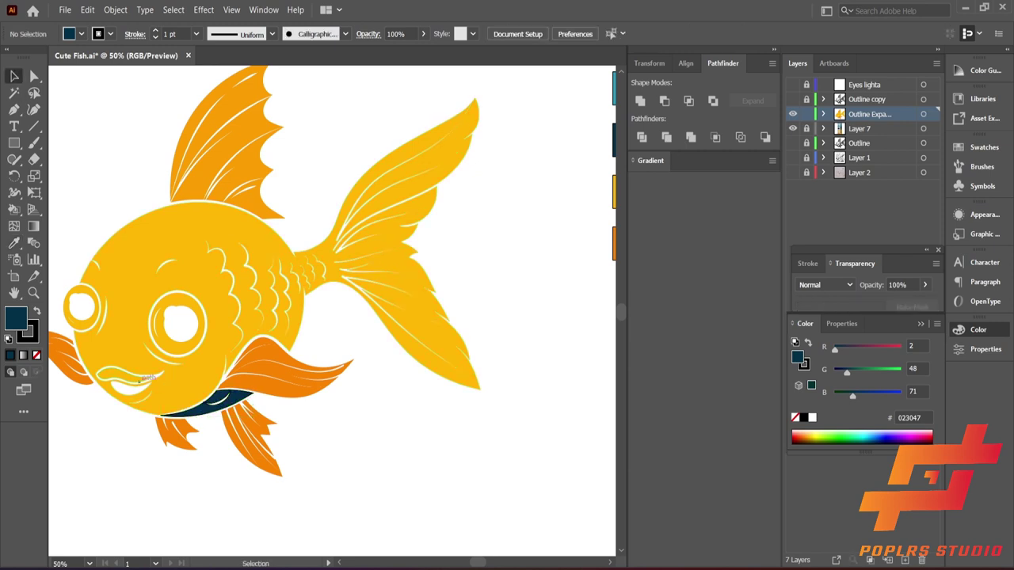
{"action": "scroll", "coordinate": [78, 475], "scroll_direction": "down", "scroll_amount": 1}
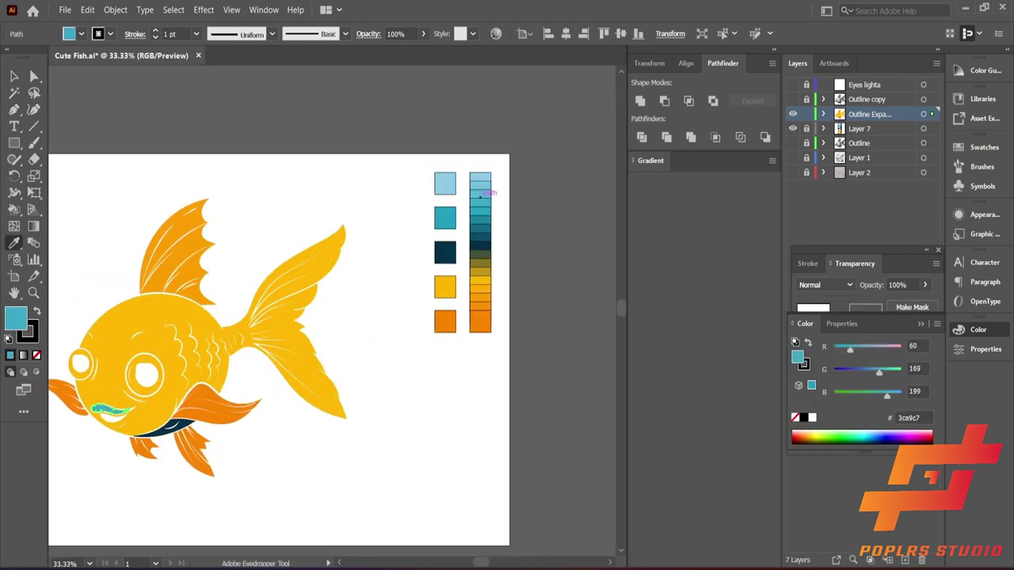
{"action": "key", "text": "v"}
{"action": "key", "text": "ctrl+shift+a"}
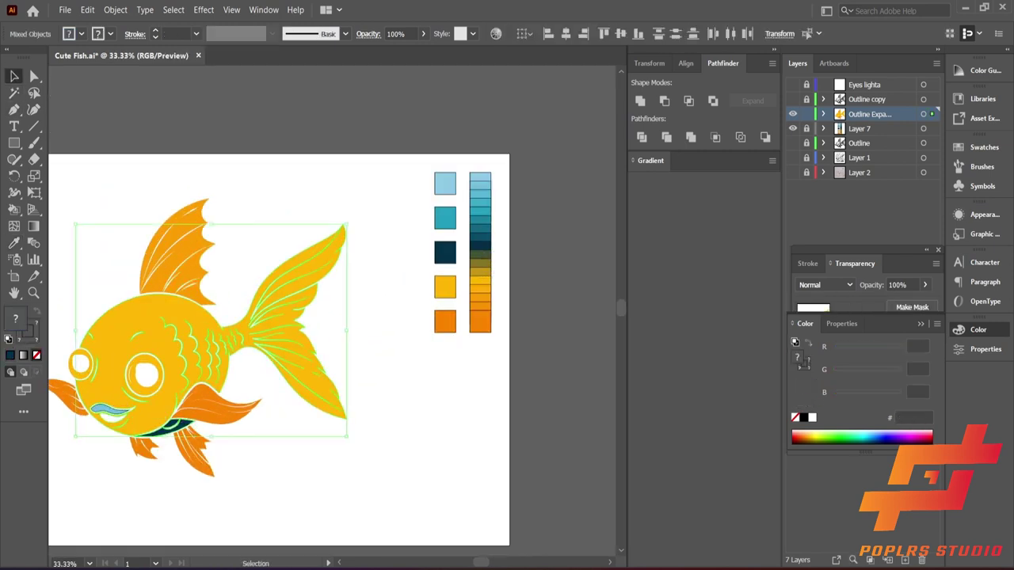
{"action": "left_click", "coordinate": [196, 442]}
{"action": "left_click", "coordinate": [81, 33]}
{"action": "left_click", "coordinate": [18, 57]}
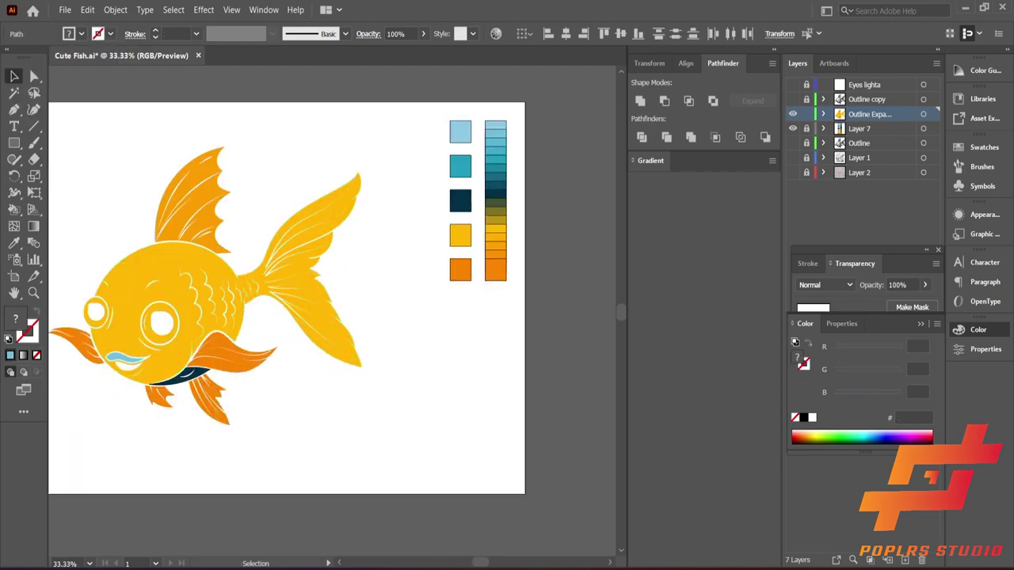
{"action": "scroll", "coordinate": [143, 372], "scroll_direction": "up", "scroll_amount": 3}
{"action": "scroll", "coordinate": [369, 355], "scroll_direction": "down", "scroll_amount": 3}
{"action": "scroll", "coordinate": [369, 356], "scroll_direction": "up", "scroll_amount": 1}
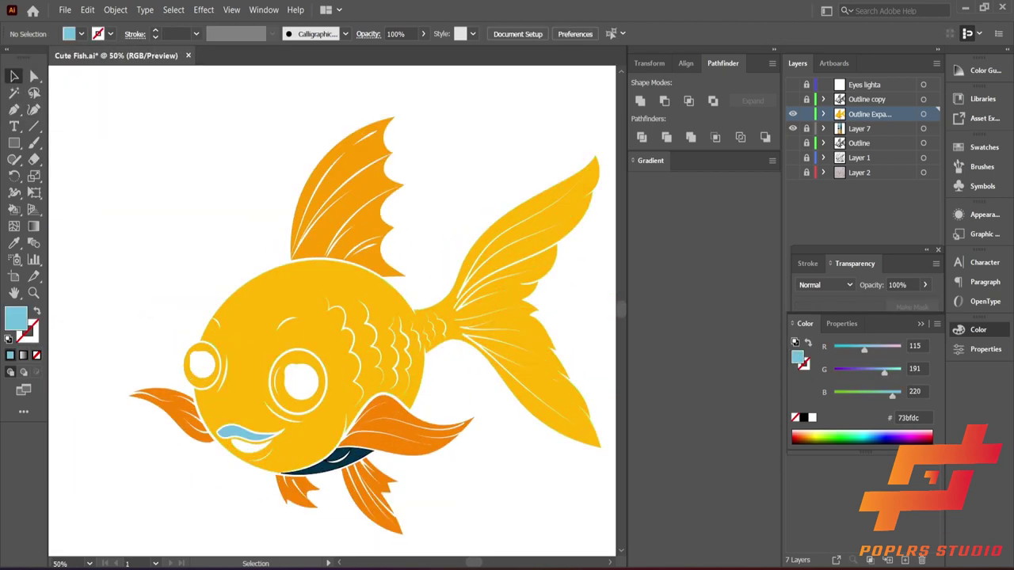
{"action": "scroll", "coordinate": [191, 523], "scroll_direction": "down", "scroll_amount": 1}
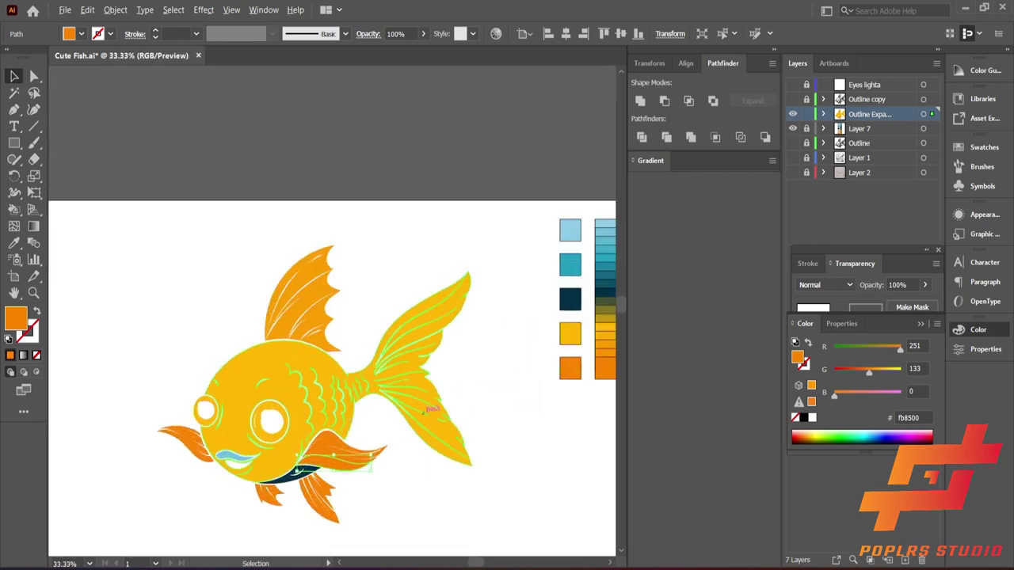
Copy the yellow body fill onto the mouth shape with the Eyedropper
{"action": "left_click", "coordinate": [230, 462]}
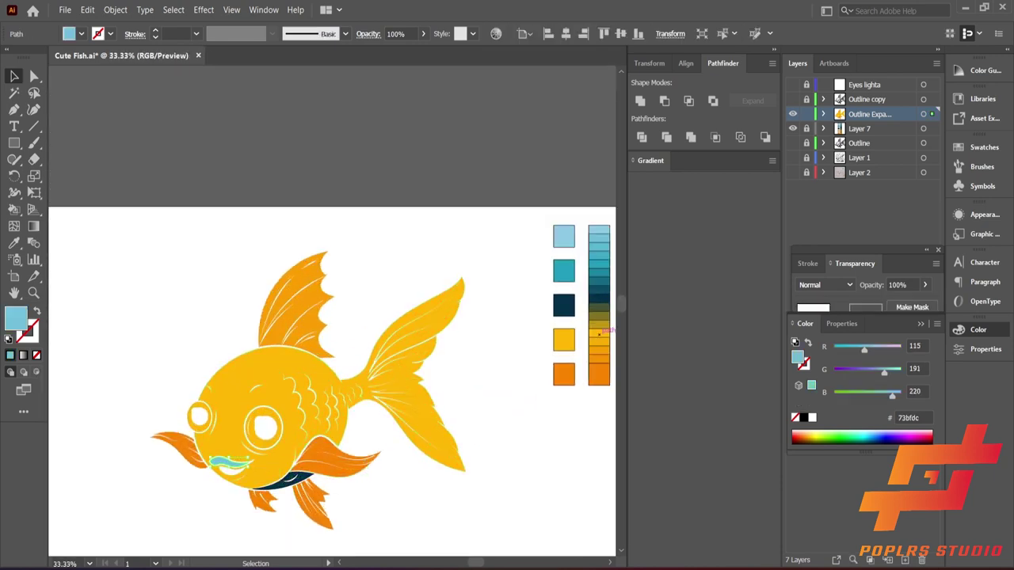
{"action": "key", "text": "ctrl+shift+a"}
{"action": "left_click", "coordinate": [234, 458]}
{"action": "key", "text": "i"}
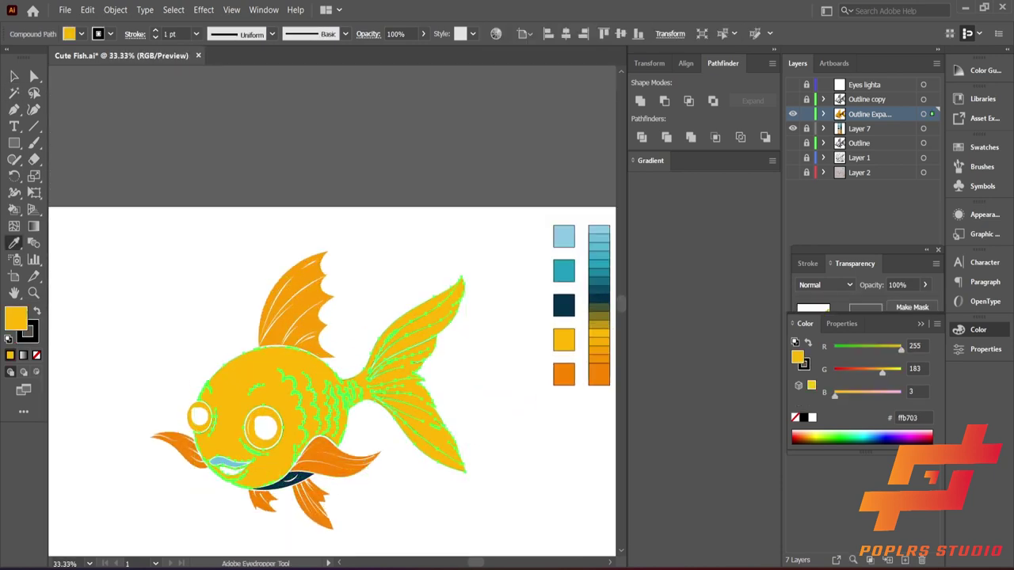
{"action": "key", "text": "ctrl+shift+a"}
{"action": "key", "text": "a"}
{"action": "left_click", "coordinate": [230, 462]}
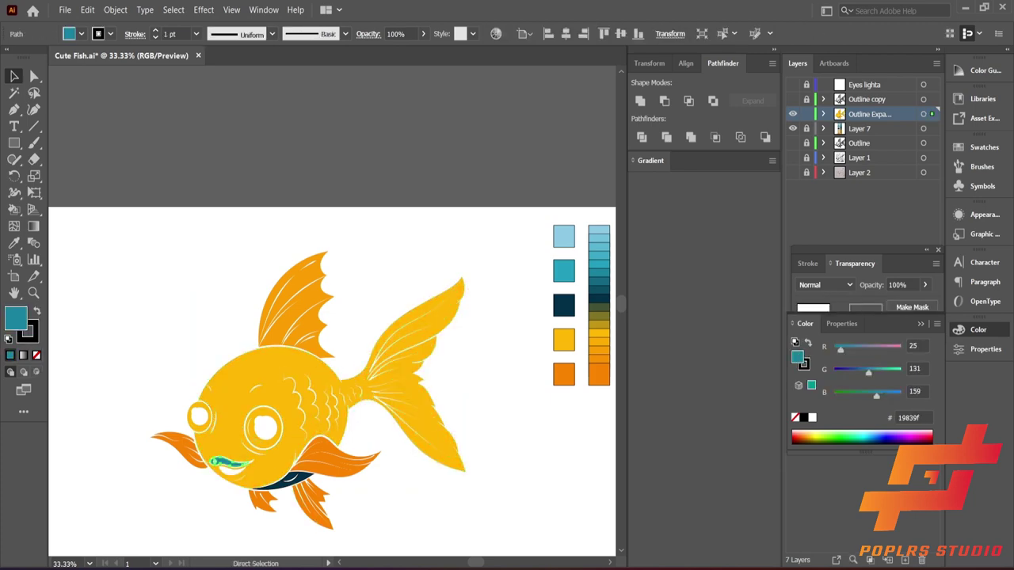
{"action": "key", "text": "i"}
{"action": "left_click", "coordinate": [238, 444]}
{"action": "left_click", "coordinate": [563, 305]}
{"action": "key", "text": "ctrl+minus"}
{"action": "key", "text": "ctrl+minus"}
{"action": "key", "text": "ctrl+minus"}
Recolour the first orange fin strip beside the chin with the dark teal swatch
{"action": "key", "text": "ctrl+plus"}
{"action": "key", "text": "ctrl+plus"}
{"action": "key", "text": "ctrl+plus"}
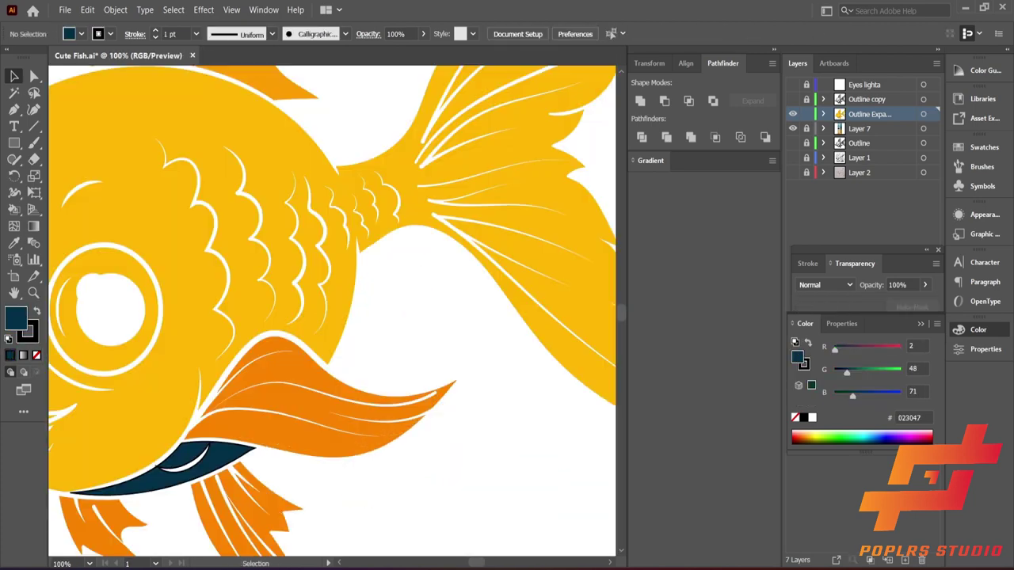
{"action": "key", "text": "ctrl+plus"}
{"action": "key", "text": "ctrl+plus"}
{"action": "key", "text": "ctrl+plus"}
{"action": "left_click", "coordinate": [80, 33]}
{"action": "key", "text": "Escape"}
{"action": "key", "text": "ctrl+minus"}
{"action": "key", "text": "ctrl+minus"}
{"action": "key", "text": "ctrl+minus"}
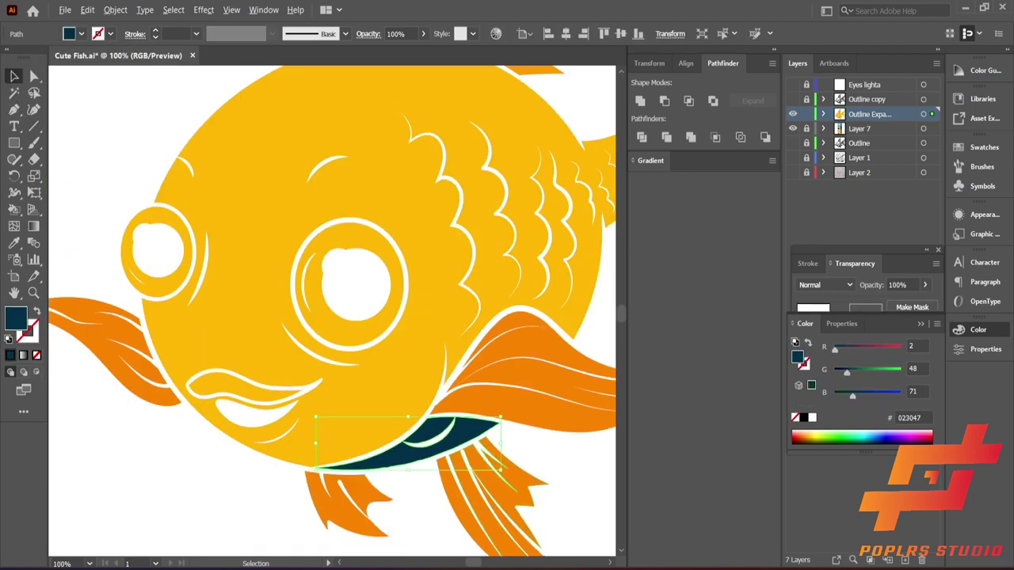
{"action": "key", "text": "ctrl+minus"}
{"action": "left_click", "coordinate": [396, 380]}
{"action": "key", "text": "ctrl+minus"}
{"action": "key", "text": "ctrl+minus"}
{"action": "key", "text": "ctrl+minus"}
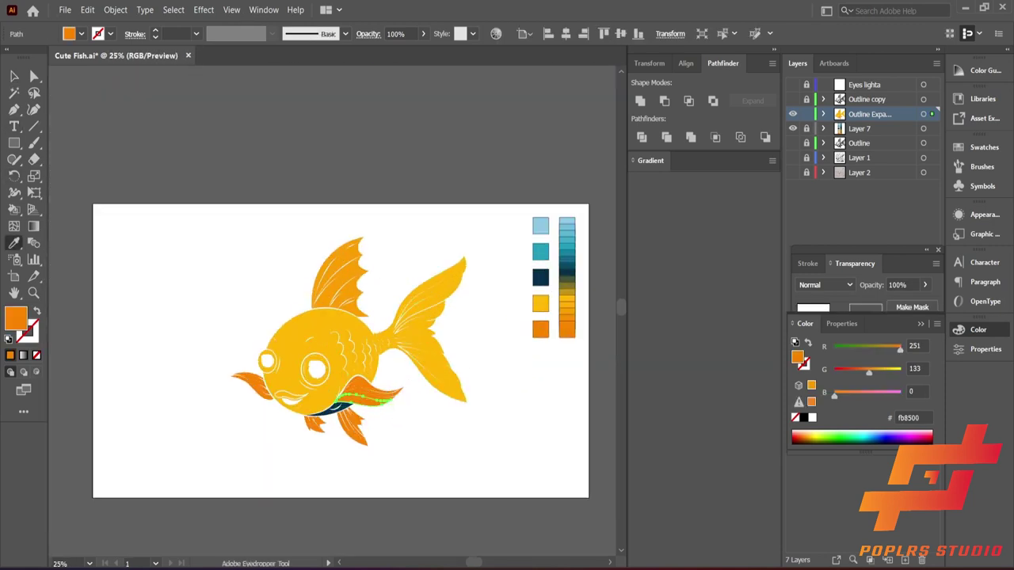
{"action": "left_click", "coordinate": [567, 266]}
Recolour the small orange fin stripe with the teal swatch colour (219ebc)
{"action": "key", "text": "ctrl+plus"}
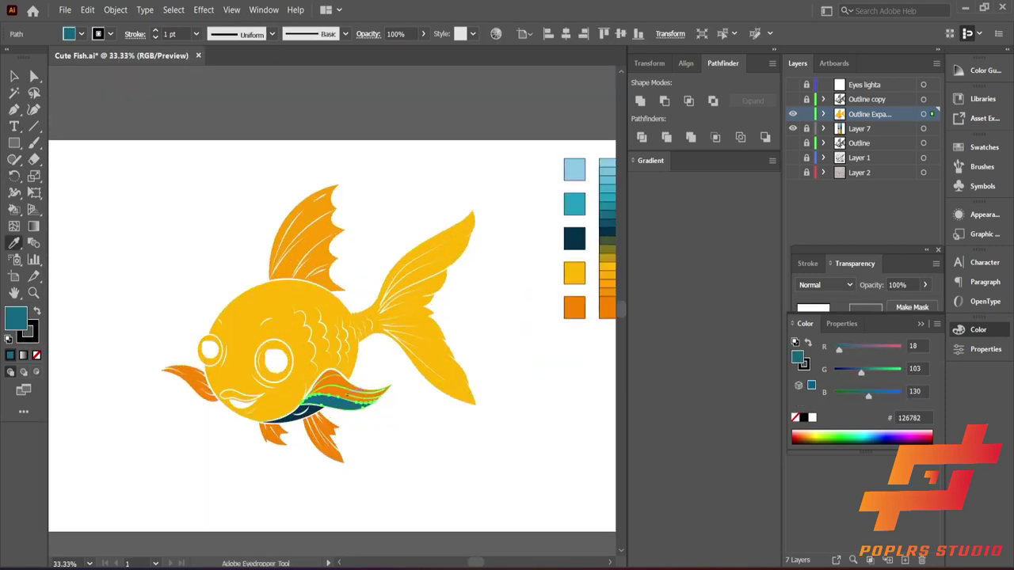
{"action": "left_click", "coordinate": [336, 369]}
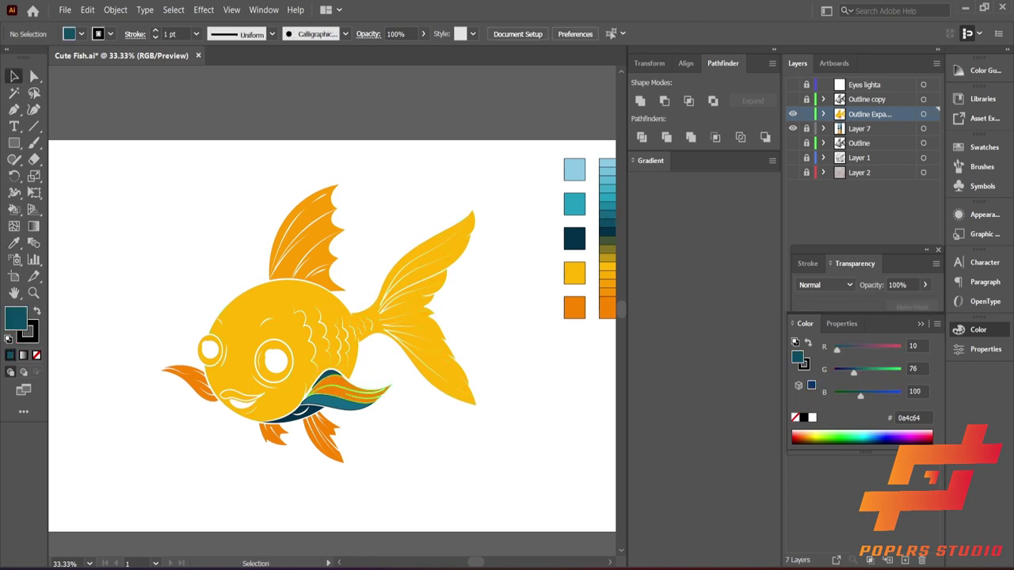
{"action": "left_click", "coordinate": [370, 391]}
{"action": "left_click", "coordinate": [607, 191]}
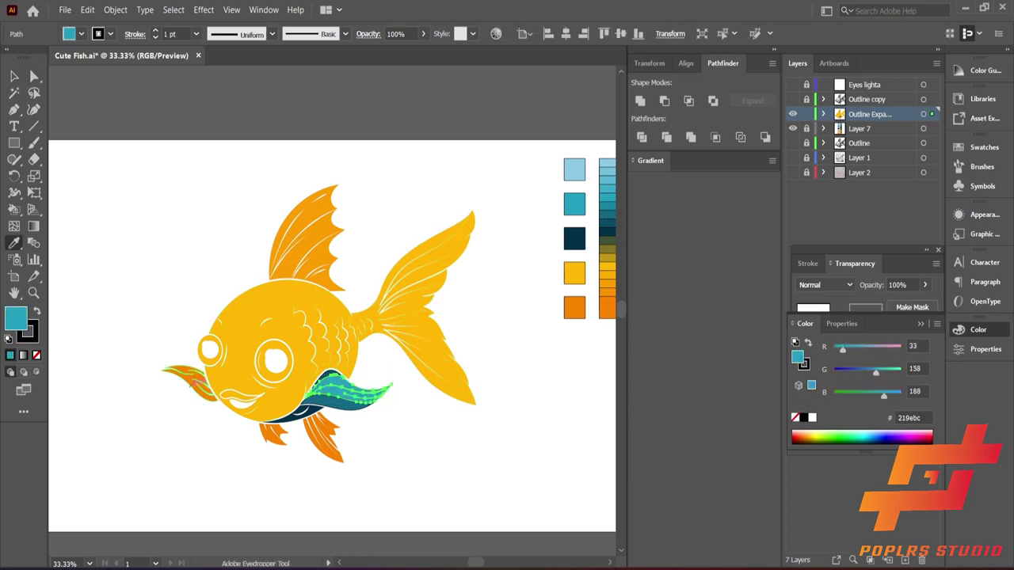
Set the teal fin piece's stroke to None so it has no outline
{"action": "key", "text": "v"}
{"action": "key", "text": "ctrl+shift+a"}
{"action": "left_click", "coordinate": [349, 392]}
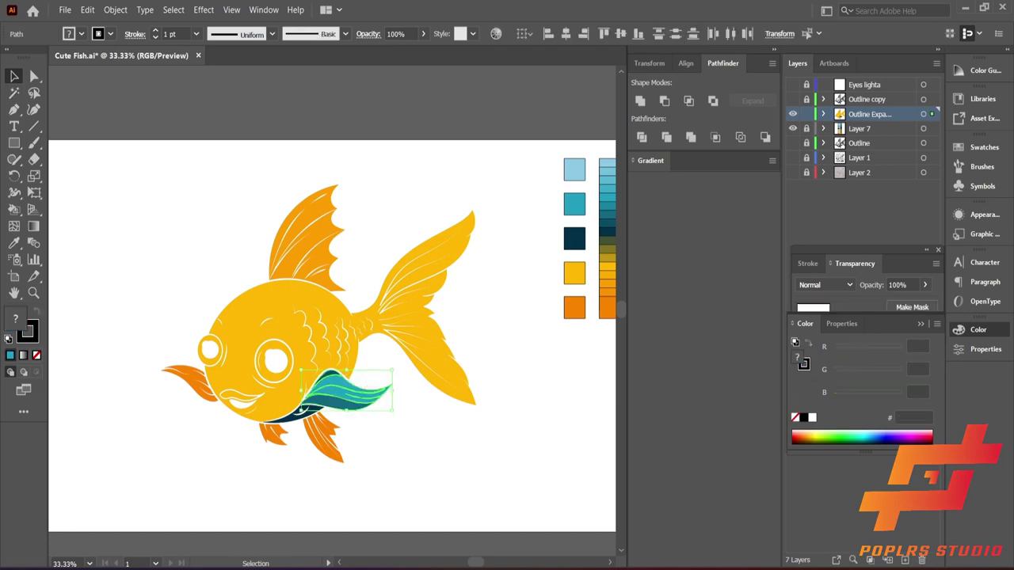
{"action": "left_click", "coordinate": [110, 33]}
{"action": "left_click", "coordinate": [7, 47]}
{"action": "key", "text": "ctrl+plus"}
{"action": "key", "text": "ctrl+plus"}
{"action": "key", "text": "ctrl+plus"}
{"action": "key", "text": "ctrl+shift+a"}
{"action": "key", "text": "ctrl+minus"}
{"action": "key", "text": "ctrl+minus"}
{"action": "key", "text": "ctrl+minus"}
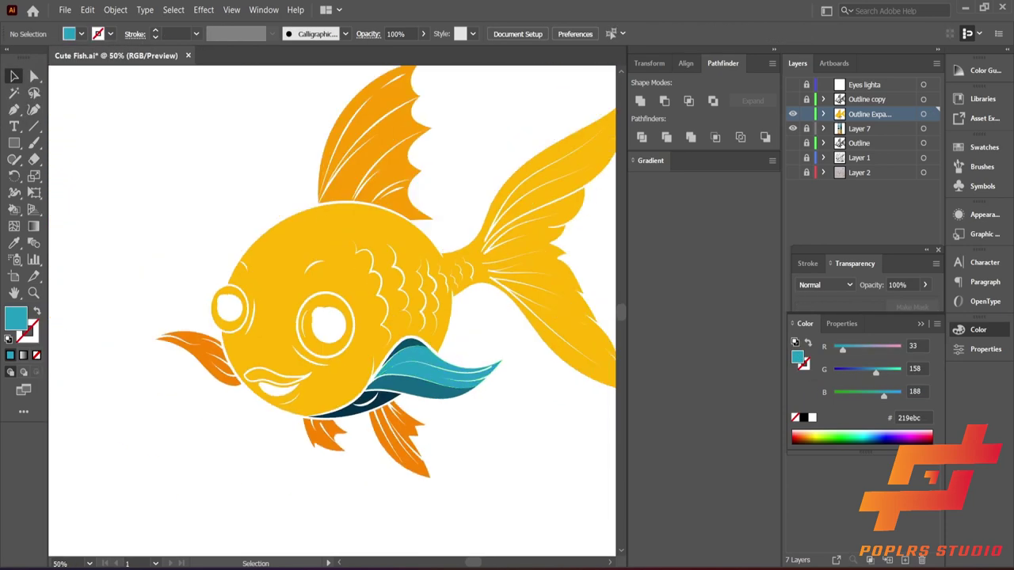
{"action": "key", "text": "ctrl+minus"}
Recolour the dorsal fin teal and its inner part dark navy using the palette swatches
{"action": "left_click", "coordinate": [332, 273]}
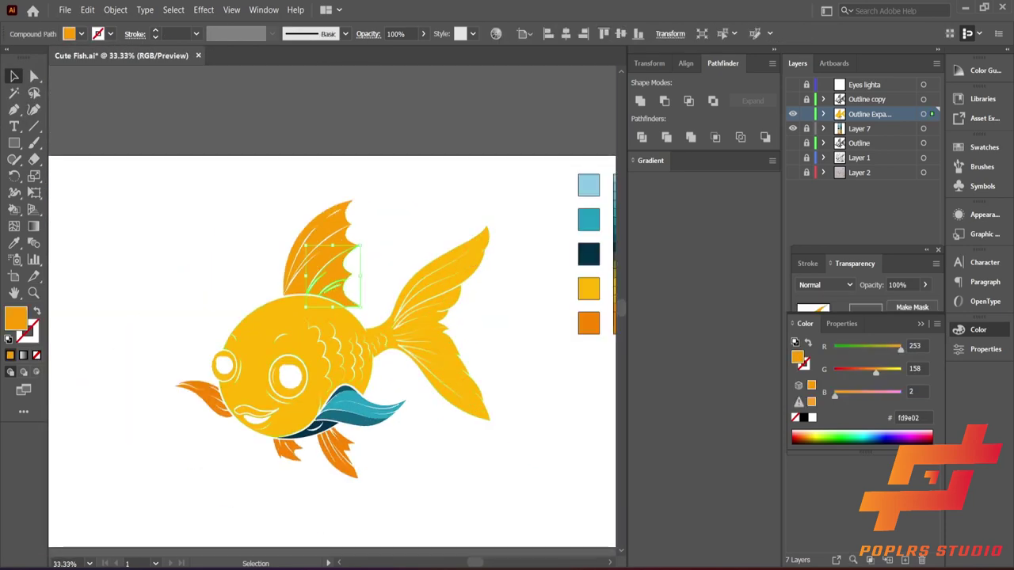
{"action": "left_click_drag", "start_coordinate": [332, 273], "coordinate": [250, 283]}
{"action": "left_click", "coordinate": [506, 228]}
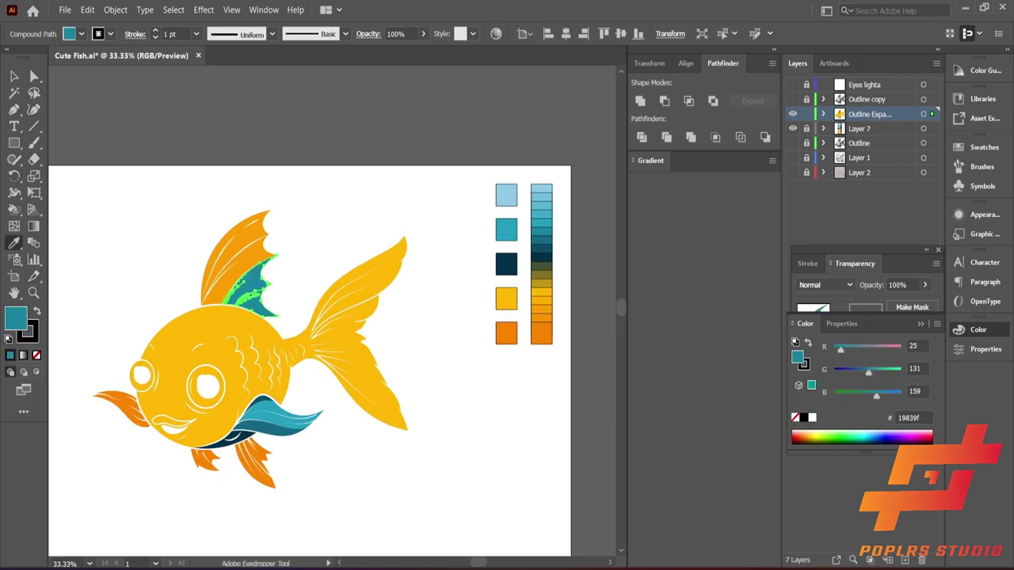
{"action": "left_click", "coordinate": [506, 195]}
{"action": "left_click", "coordinate": [506, 263]}
{"action": "key", "text": "v"}
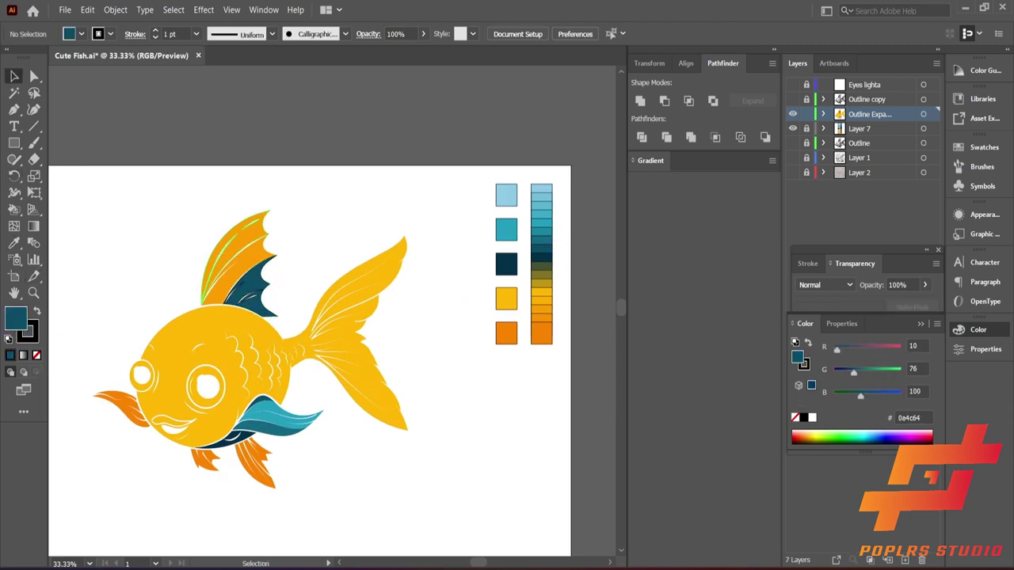
Recolour the remaining two dorsal fin parts in brighter teal and dark teal
{"action": "left_click", "coordinate": [234, 245]}
{"action": "left_click", "coordinate": [546, 190]}
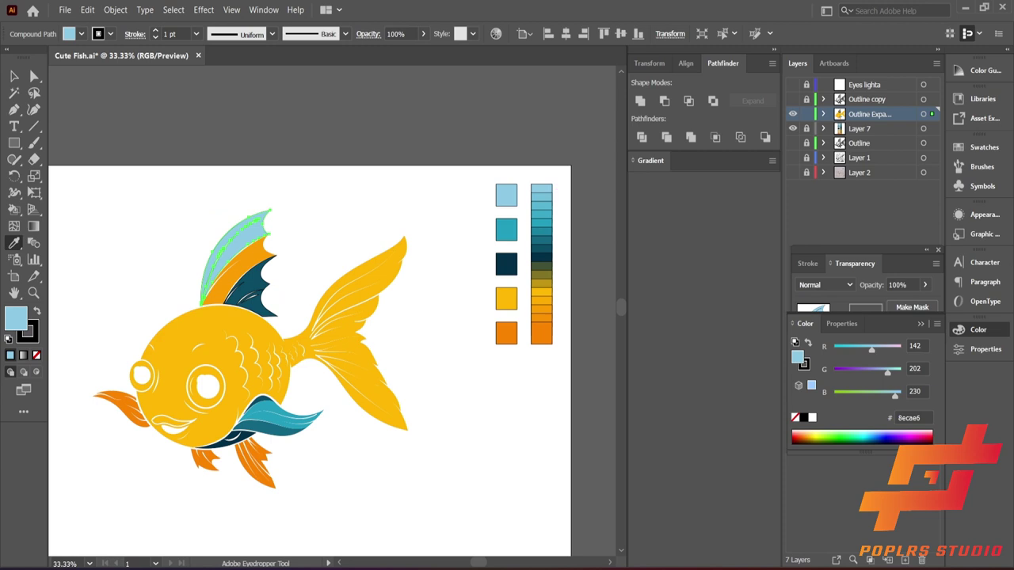
{"action": "left_click", "coordinate": [541, 202]}
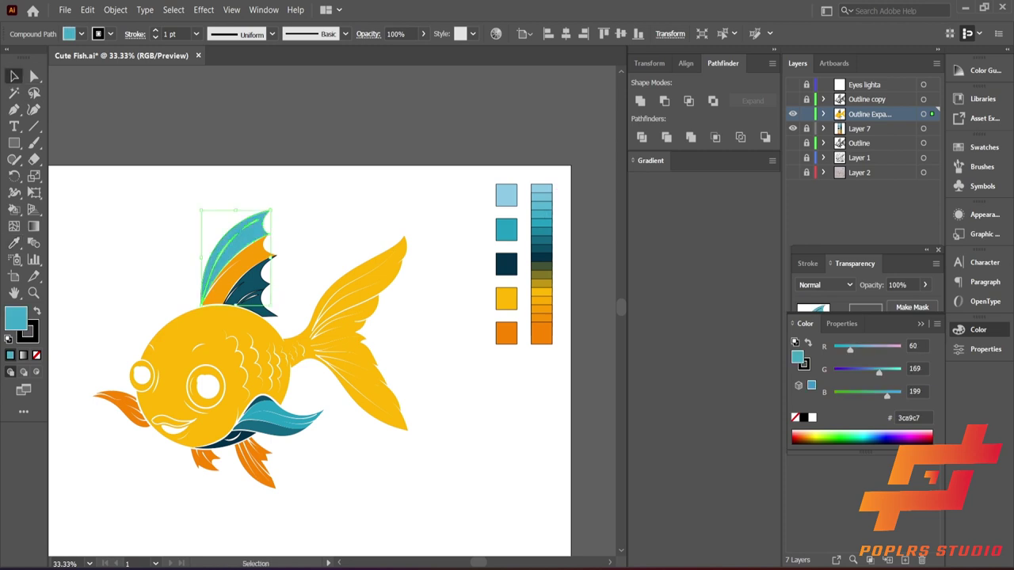
{"action": "left_click", "coordinate": [235, 263]}
{"action": "left_click", "coordinate": [542, 232]}
{"action": "key", "text": "v"}
{"action": "key", "text": "ctrl+shift+a"}
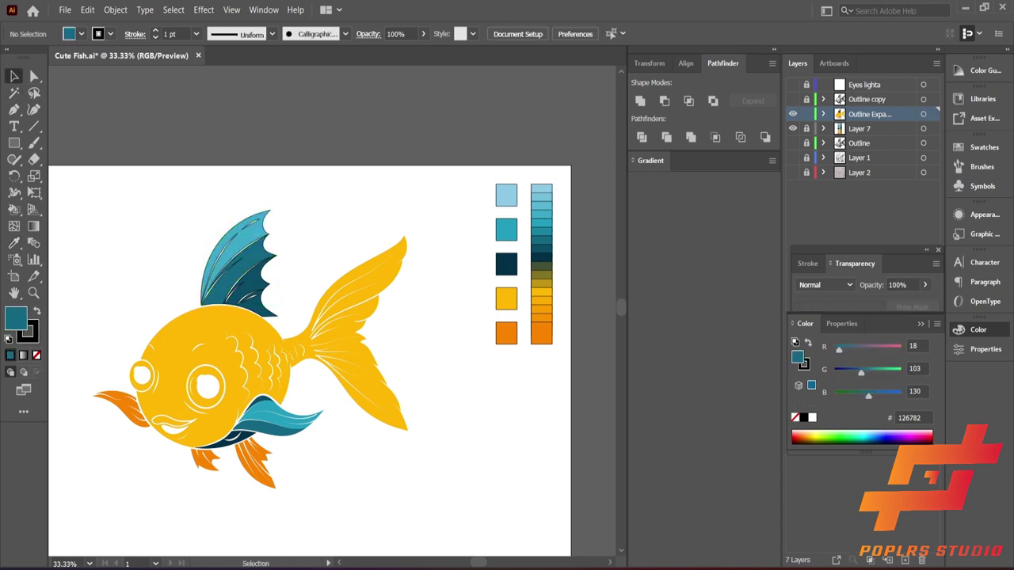
Fill the top fin parts with teal from the Fill swatch dropdown
{"action": "left_click", "coordinate": [279, 307]}
{"action": "left_click", "coordinate": [271, 301], "text": "shift"}
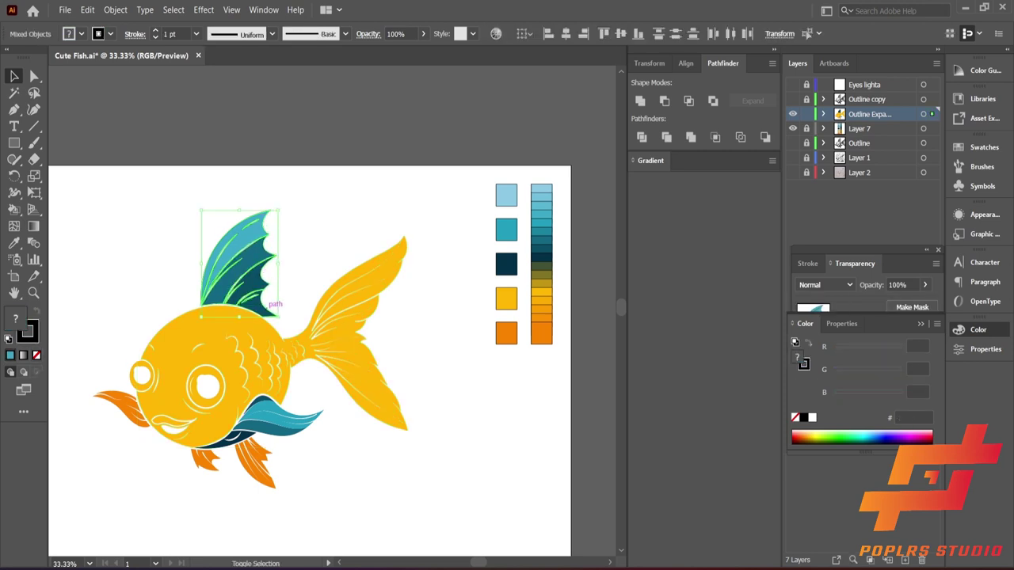
{"action": "left_click", "coordinate": [76, 33]}
{"action": "left_click", "coordinate": [81, 120]}
{"action": "key", "text": "ctrl+minus"}
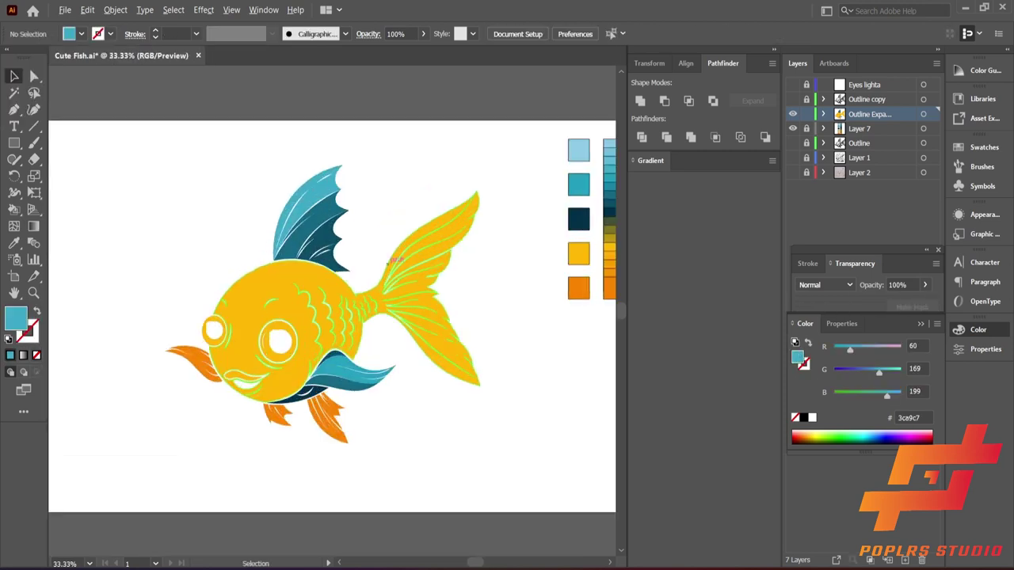
{"action": "key", "text": "ctrl+shift+a"}
Check the lower and top fins by selecting each, then clear the selection
{"action": "scroll", "coordinate": [384, 265], "scroll_direction": "up", "scroll_amount": 1}
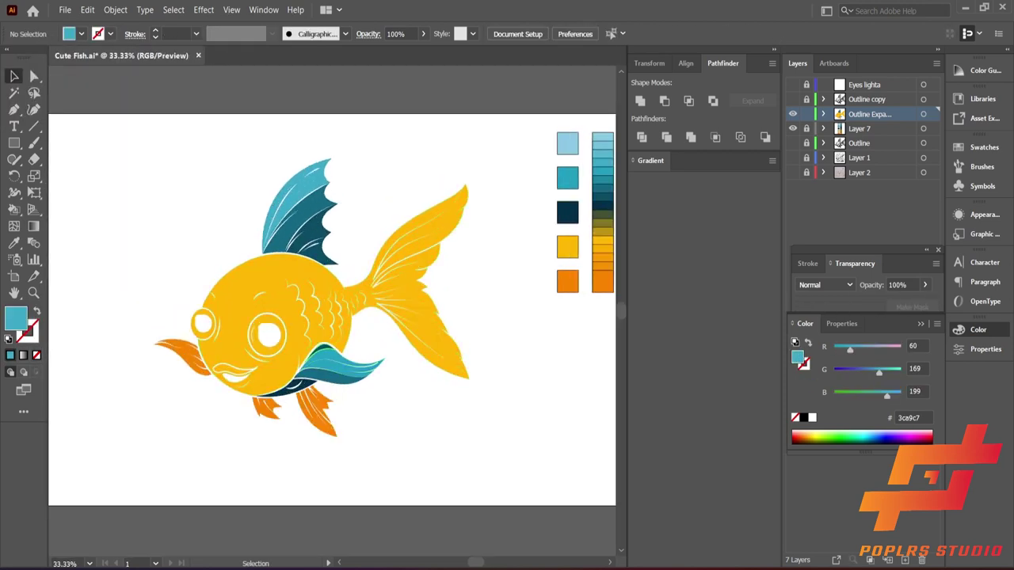
{"action": "left_click", "coordinate": [340, 366], "text": "ctrl"}
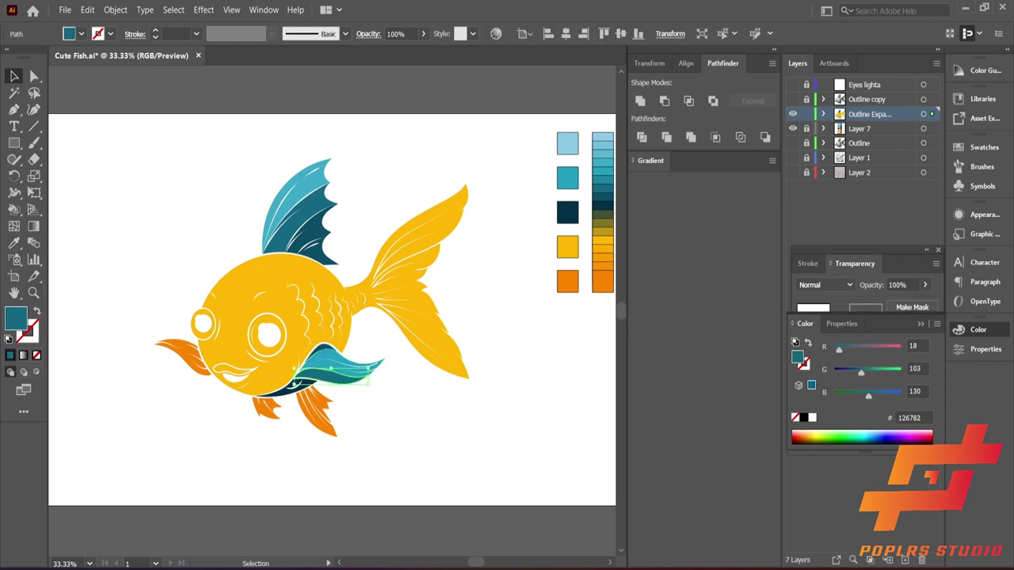
{"action": "left_click", "coordinate": [301, 202]}
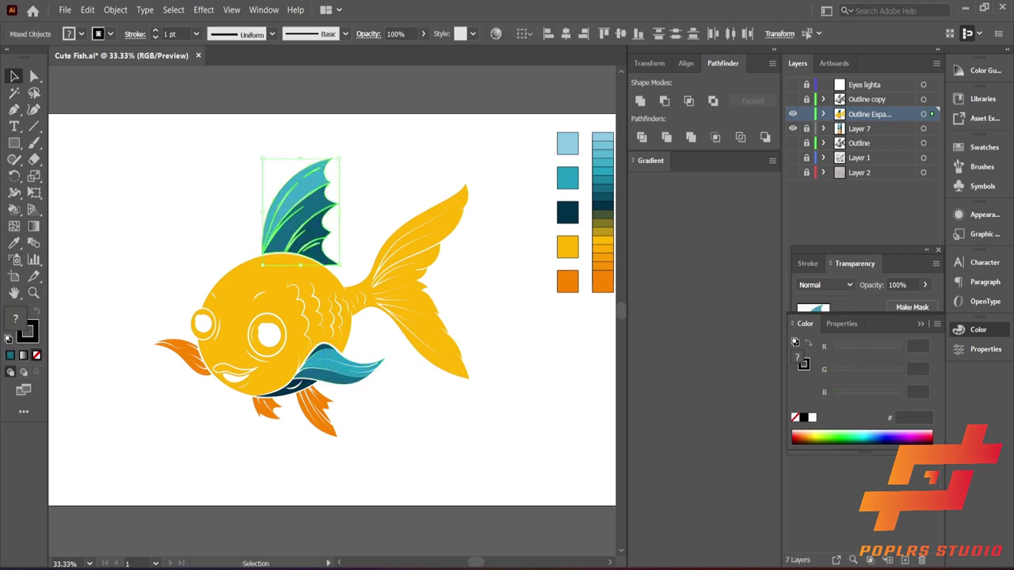
{"action": "key", "text": "ctrl+shift+a"}
{"action": "key", "text": "ctrl+plus"}
{"action": "key", "text": "ctrl+plus"}
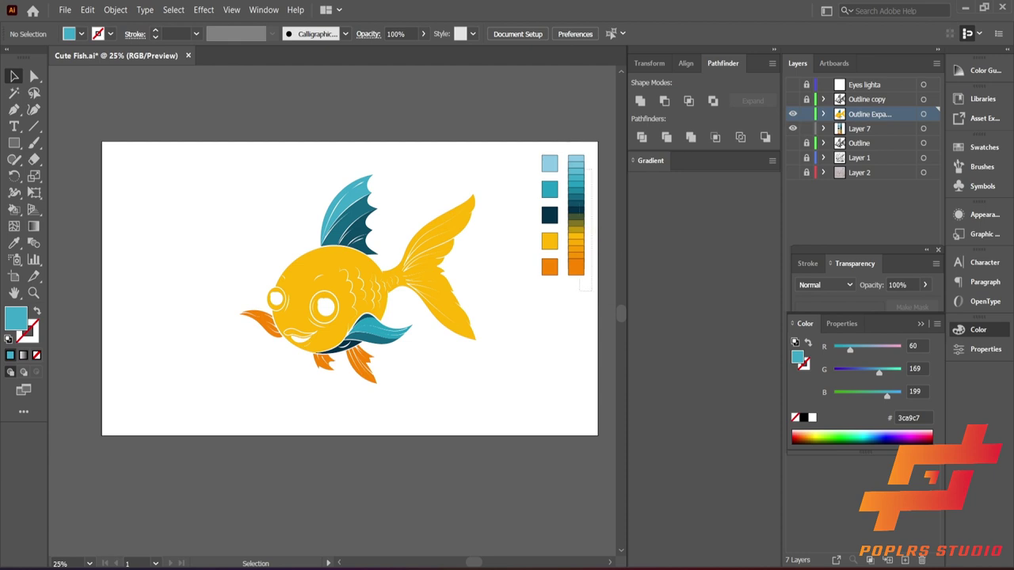
Select the blend colour strip and nudge it toward the artboard edge
{"action": "left_click", "coordinate": [576, 161]}
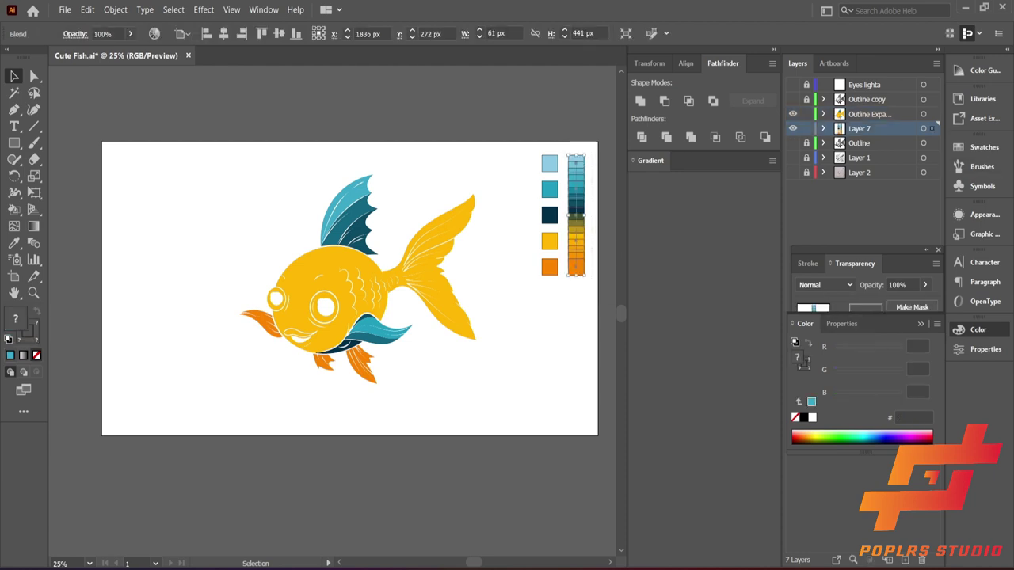
{"action": "left_click", "coordinate": [983, 146]}
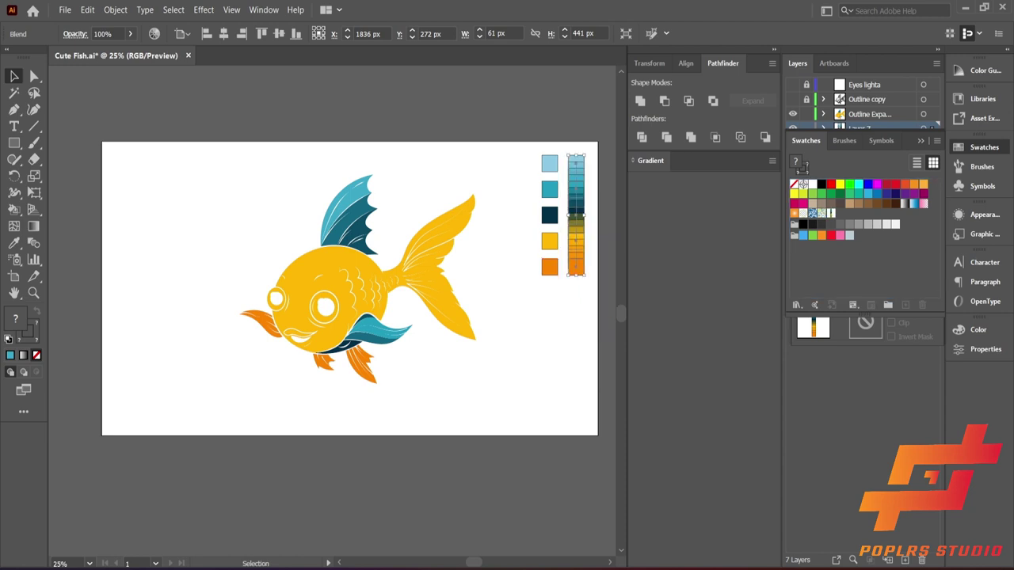
{"action": "right_click", "coordinate": [569, 242]}
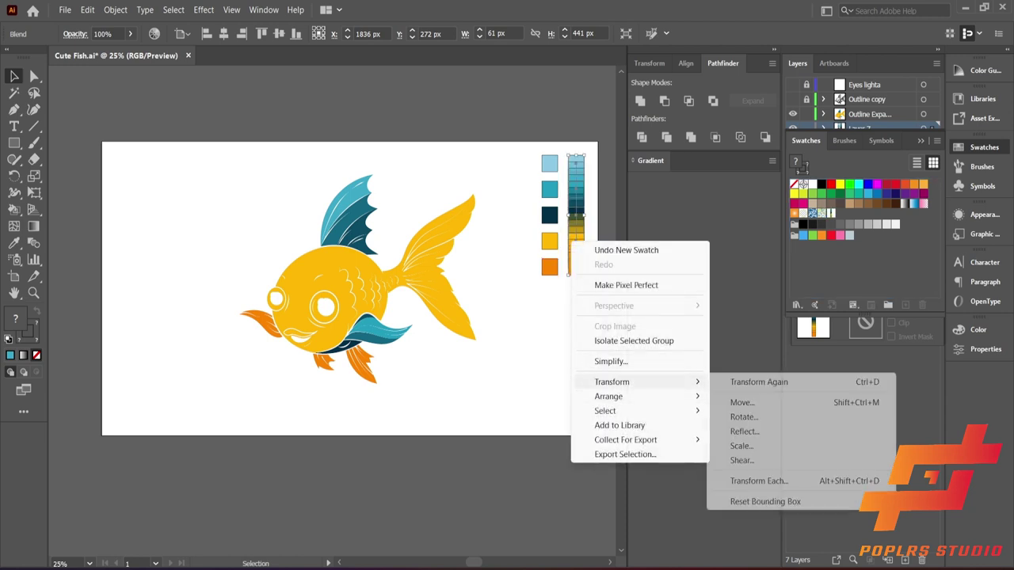
{"action": "left_click", "coordinate": [564, 412]}
{"action": "mouse_move", "coordinate": [577, 282]}
{"action": "left_mouse_down"}
{"action": "mouse_move", "coordinate": [611, 286]}
{"action": "mouse_move", "coordinate": [576, 279]}
{"action": "left_mouse_up"}
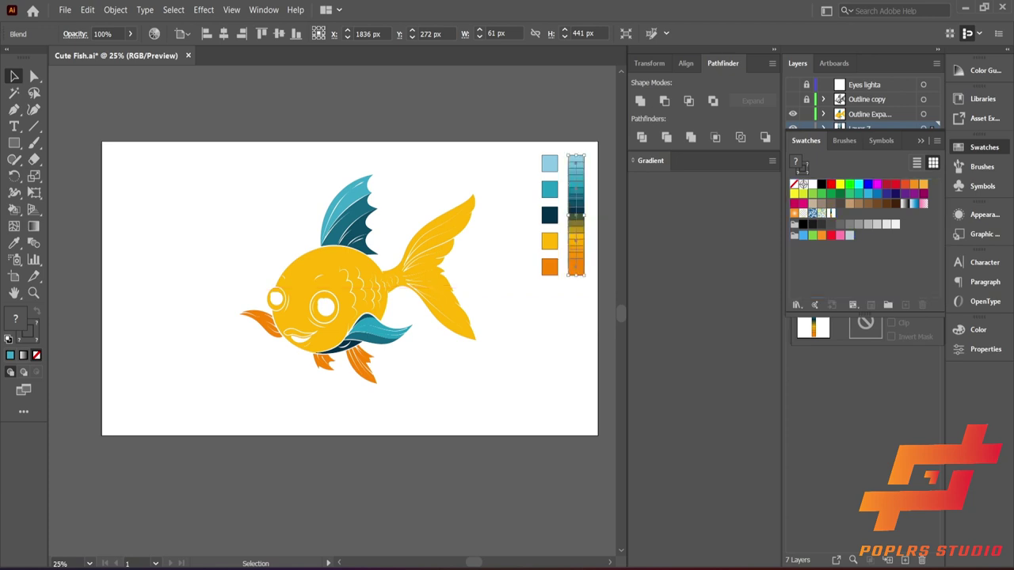
Inspect the light-blue square's context menu, with the artboard fitted in the window
{"action": "left_click", "coordinate": [548, 163]}
{"action": "right_click", "coordinate": [545, 163]}
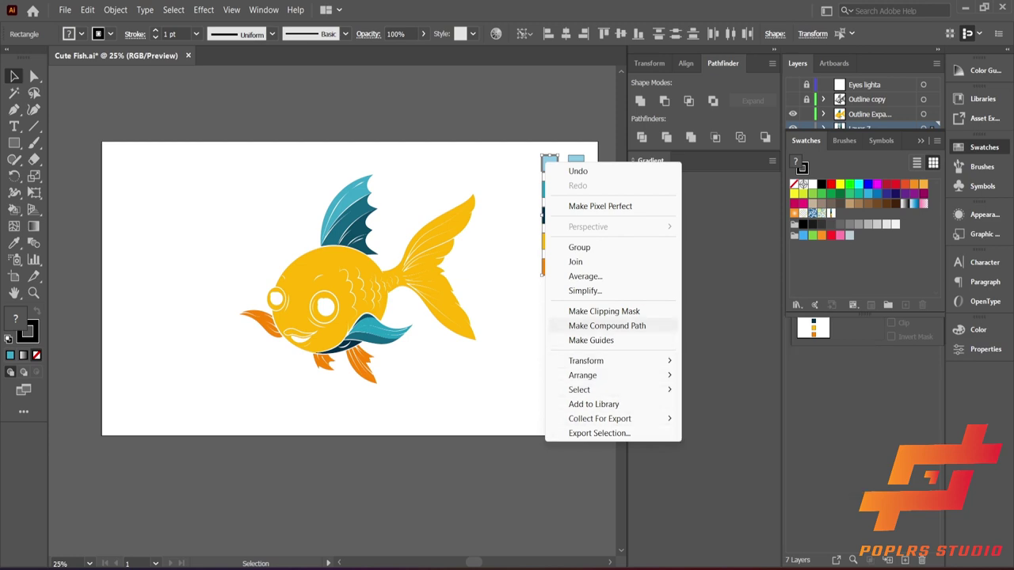
{"action": "key", "text": "Escape"}
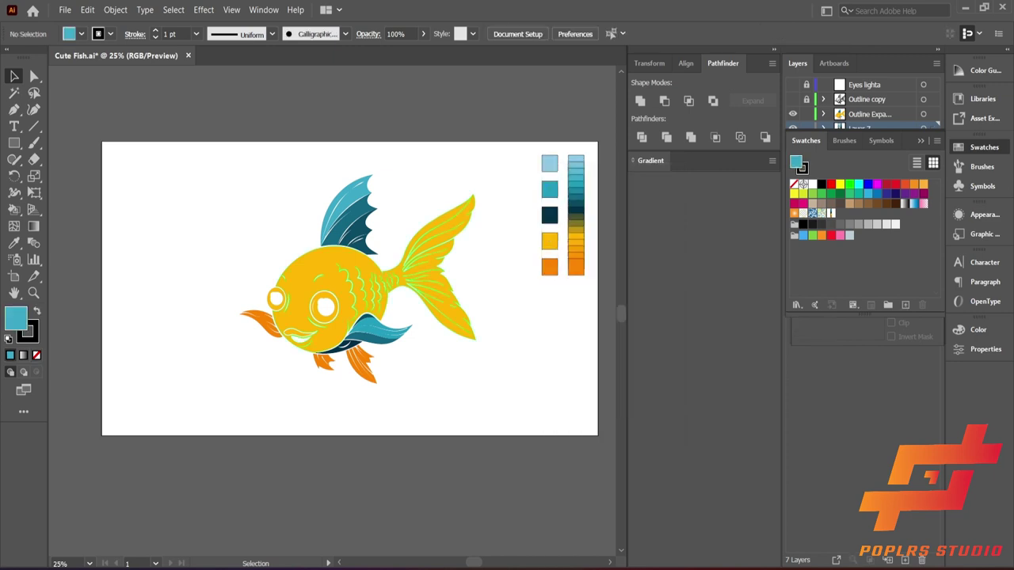
{"action": "key", "text": "ctrl+1"}
{"action": "key", "text": "ctrl+0"}
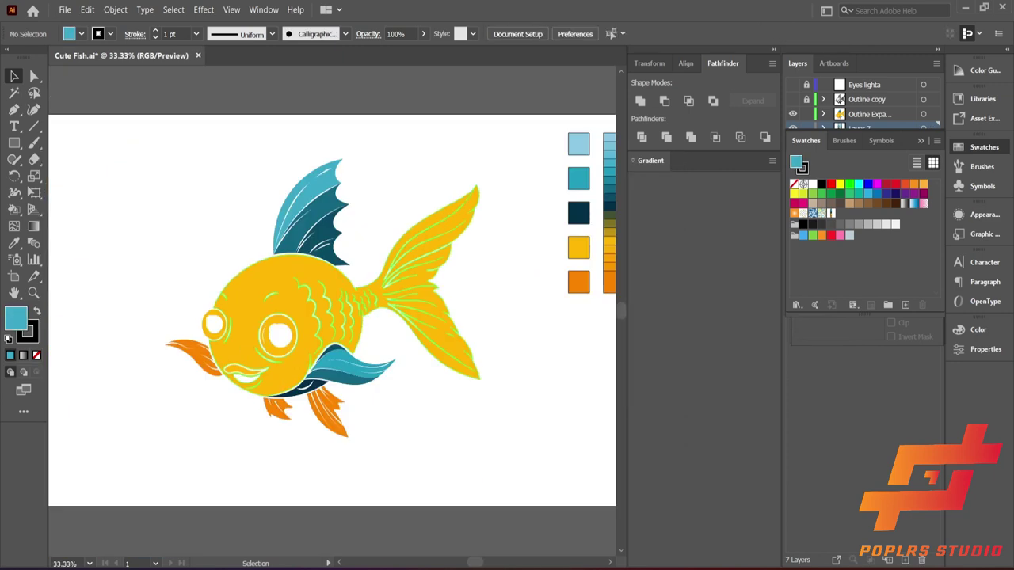
{"action": "left_click", "coordinate": [332, 356]}
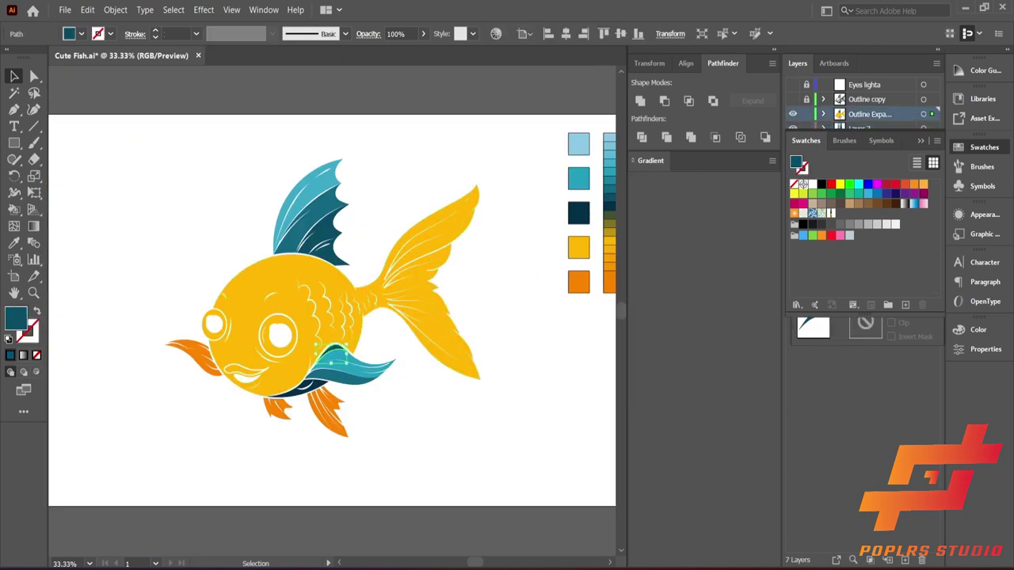
{"action": "left_click", "coordinate": [578, 144]}
{"action": "right_click", "coordinate": [578, 146]}
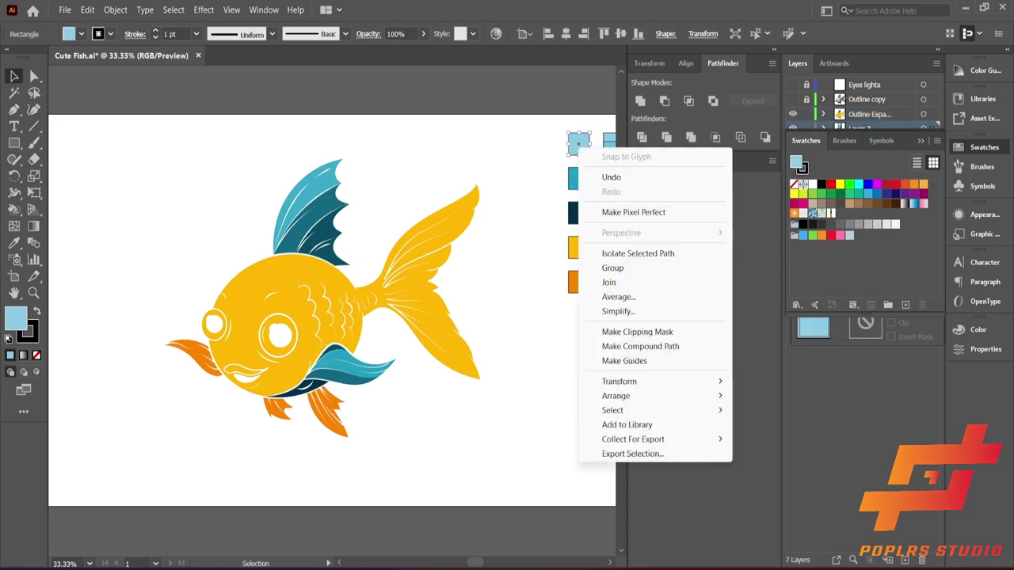
{"action": "left_click", "coordinate": [514, 475]}
Open the blend strip's context menu and browse the Select and Object menus
{"action": "scroll", "coordinate": [317, 206], "scroll_direction": "up", "scroll_amount": 5}
{"action": "scroll", "coordinate": [316, 237], "scroll_direction": "down", "scroll_amount": 6}
{"action": "scroll", "coordinate": [317, 269], "scroll_direction": "up", "scroll_amount": 4}
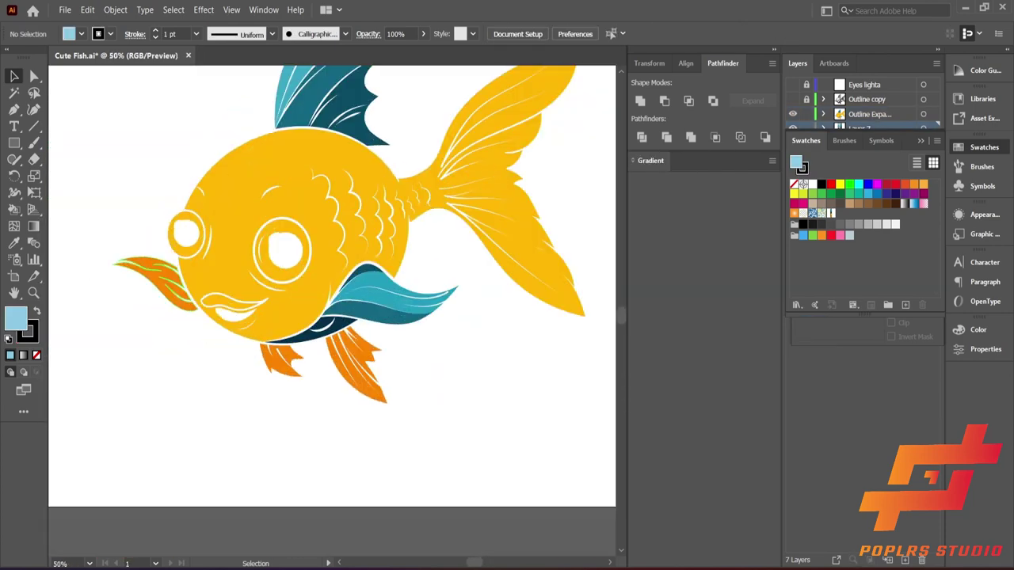
{"action": "scroll", "coordinate": [317, 237], "scroll_direction": "right", "scroll_amount": 3}
{"action": "scroll", "coordinate": [317, 190], "scroll_direction": "down", "scroll_amount": 2}
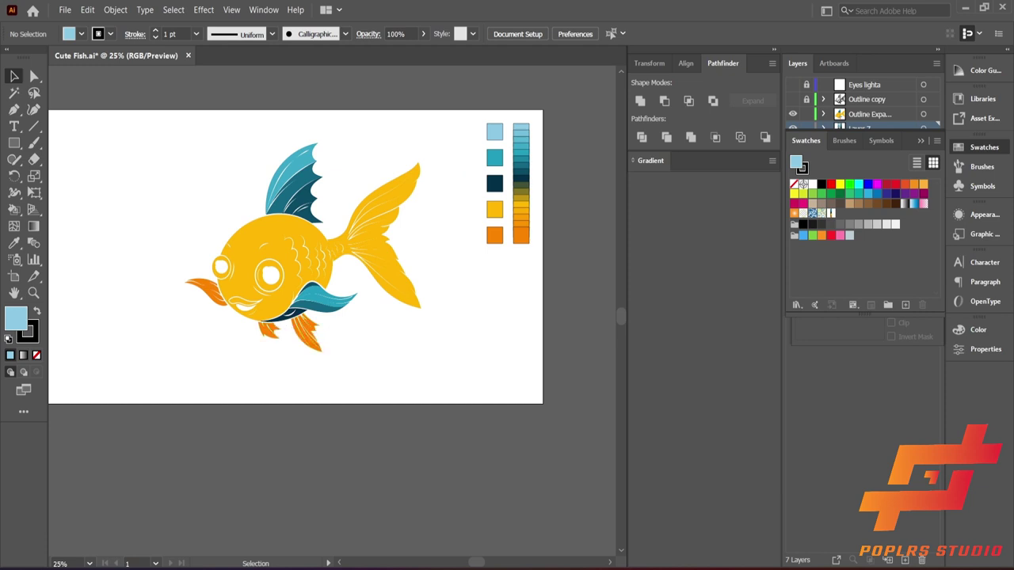
{"action": "right_click", "coordinate": [527, 236]}
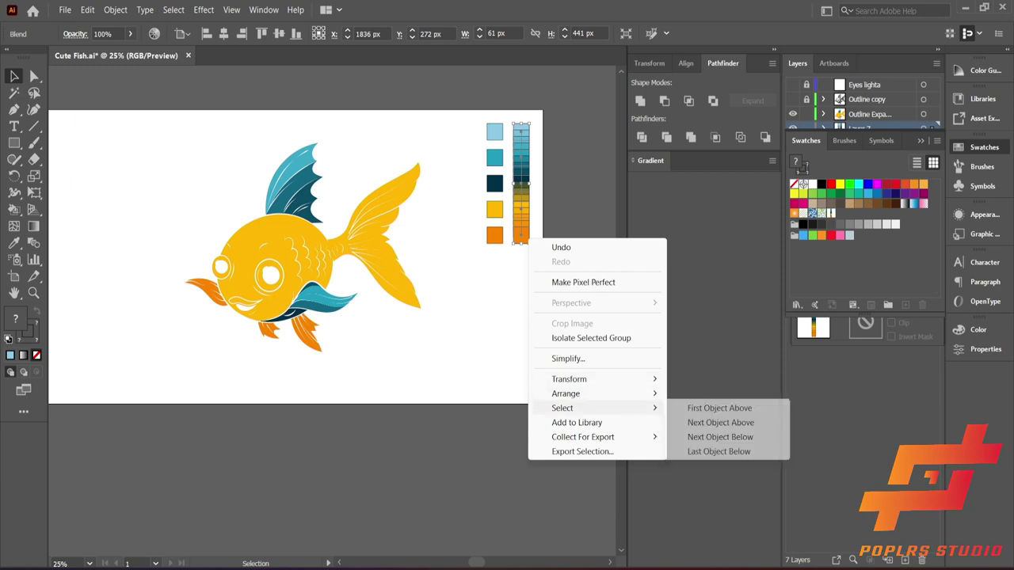
{"action": "right_click", "coordinate": [521, 175]}
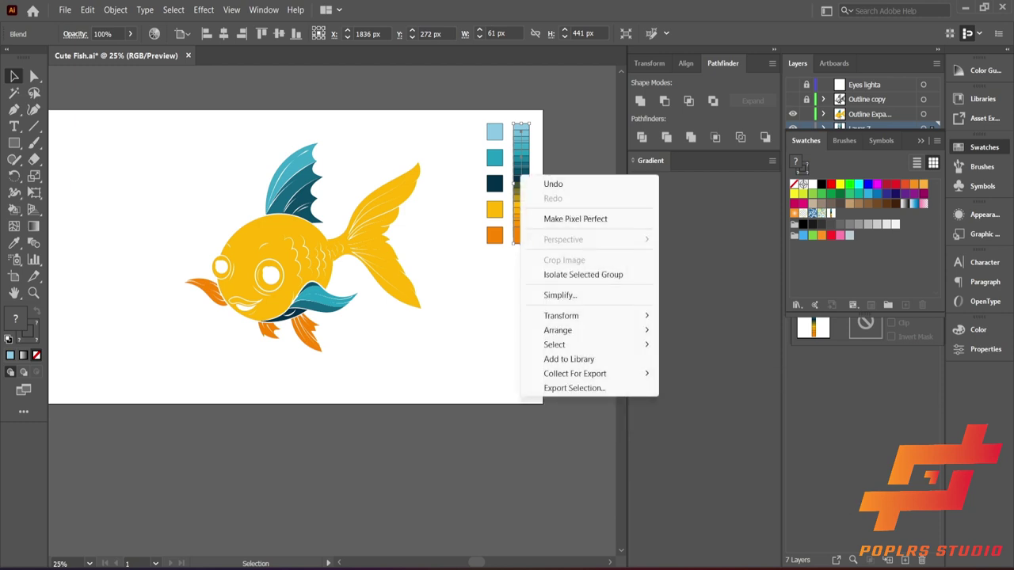
{"action": "key", "text": "alt+s"}
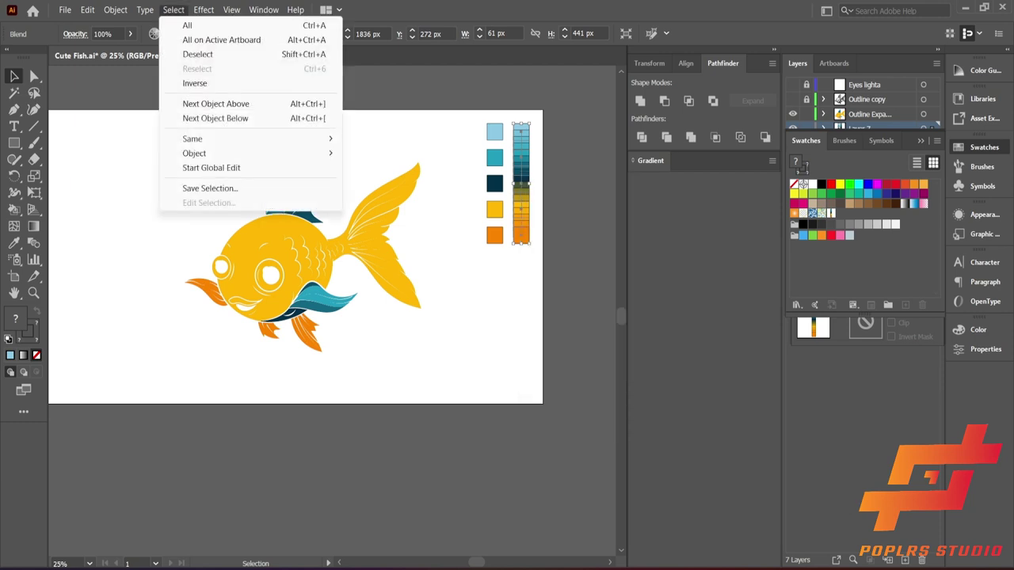
{"action": "key", "text": "Escape"}
{"action": "key", "text": "alt+s"}
{"action": "key", "text": "Left"}
{"action": "key", "text": "Left"}
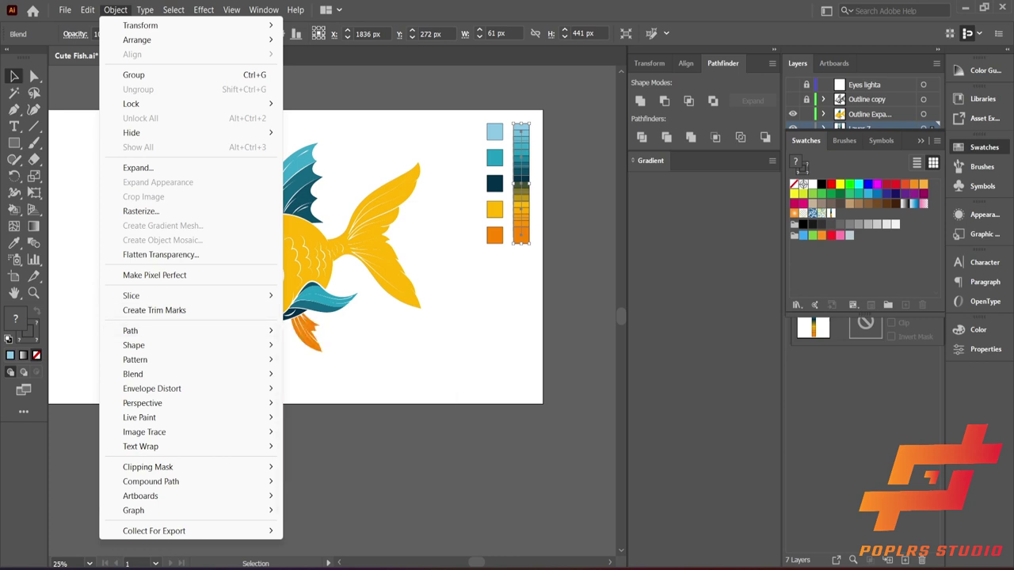
Run a path operation on the blend strip and dismiss the no-results warning
{"action": "left_click", "coordinate": [340, 458]}
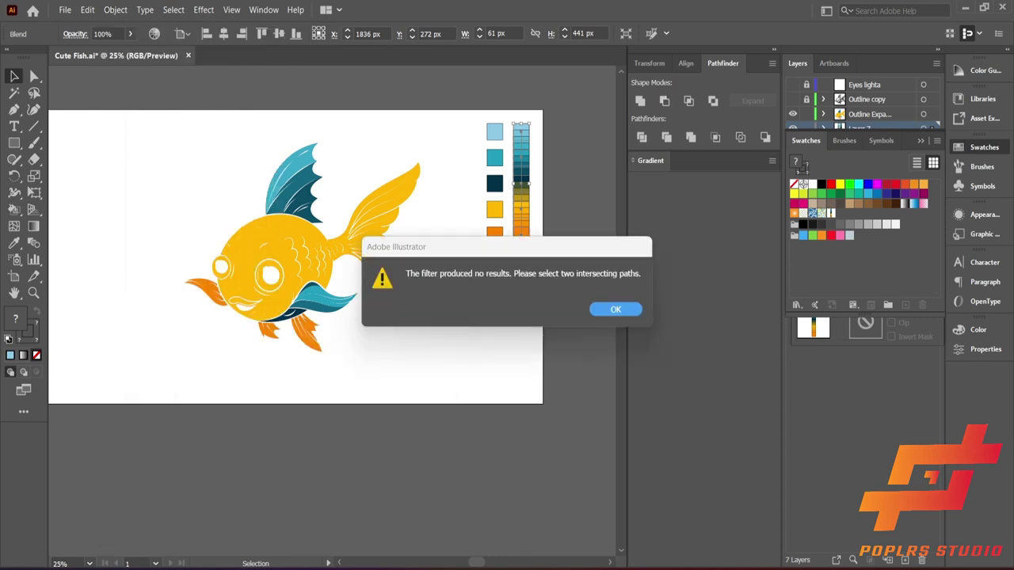
{"action": "left_click", "coordinate": [615, 307]}
{"action": "right_click", "coordinate": [524, 252]}
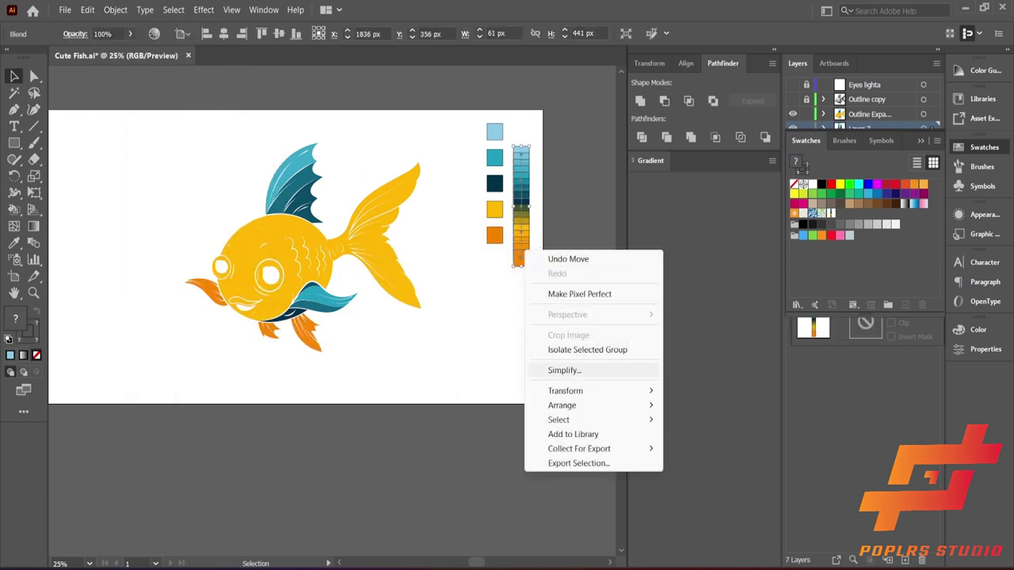
{"action": "key", "text": "Escape"}
Move the swatch squares down and right and edit one swatch's colour
{"action": "left_click_drag", "start_coordinate": [494, 184], "coordinate": [608, 222]}
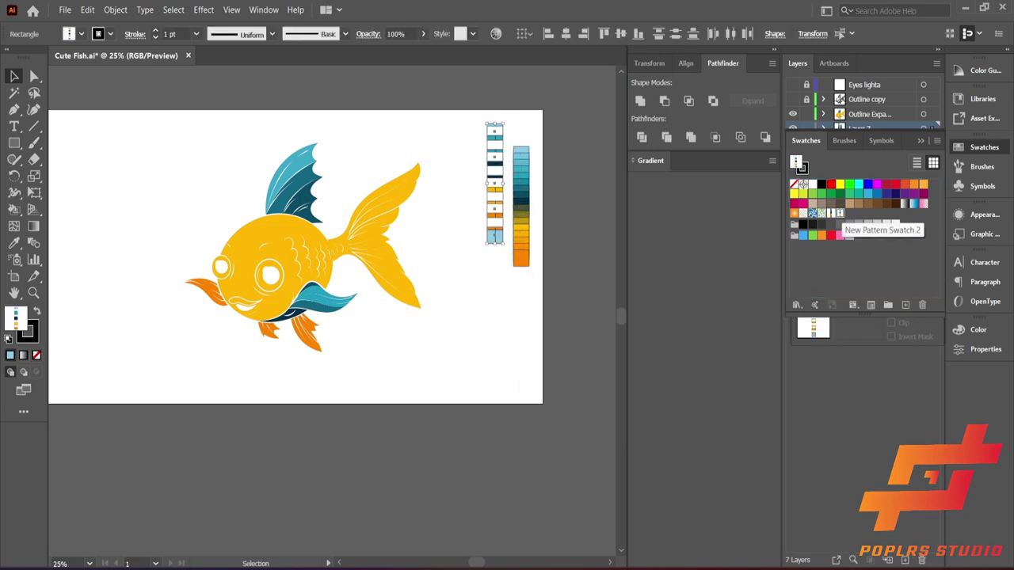
{"action": "left_click", "coordinate": [494, 157]}
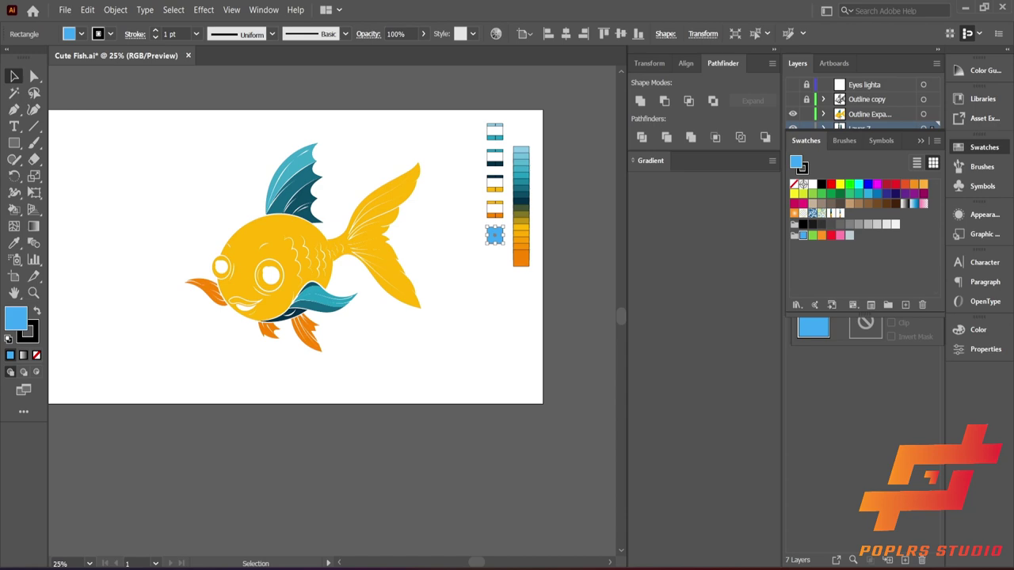
{"action": "double_click", "coordinate": [803, 235]}
{"action": "left_click_drag", "start_coordinate": [491, 128], "coordinate": [631, 128]}
{"action": "left_click", "coordinate": [707, 370]}
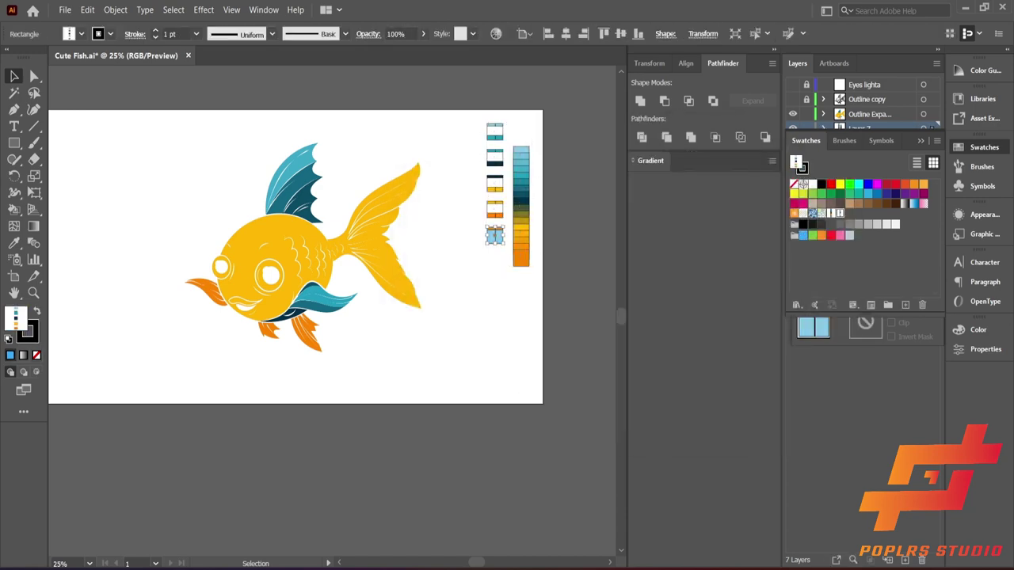
{"action": "key", "text": "ctrl+shift+a"}
Show the black outline layer and select the eye ring for a fill change
{"action": "scroll", "coordinate": [290, 217], "scroll_direction": "up", "scroll_amount": 2}
{"action": "left_click", "coordinate": [793, 99]}
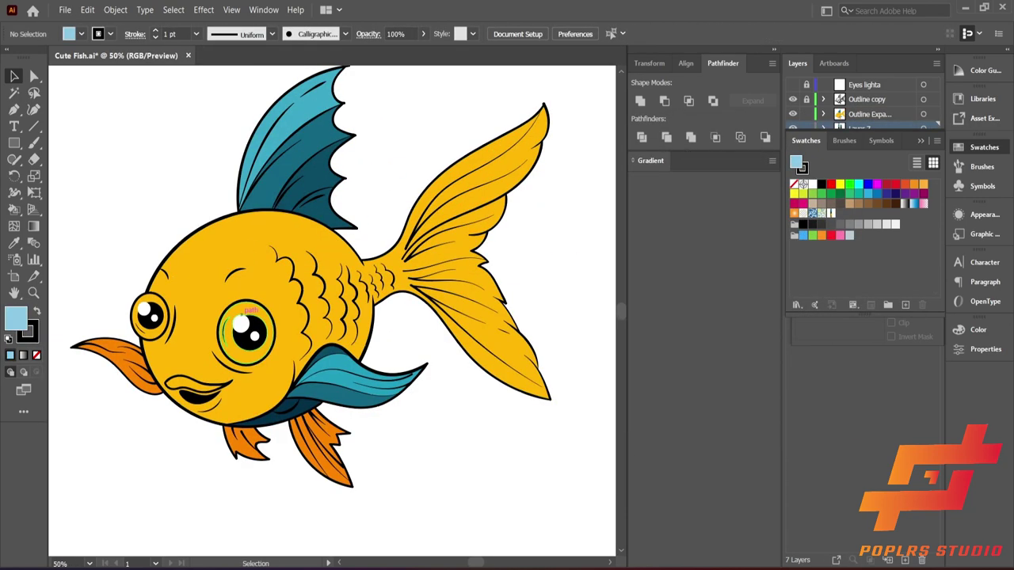
{"action": "left_click", "coordinate": [242, 313]}
{"action": "left_click", "coordinate": [81, 33]}
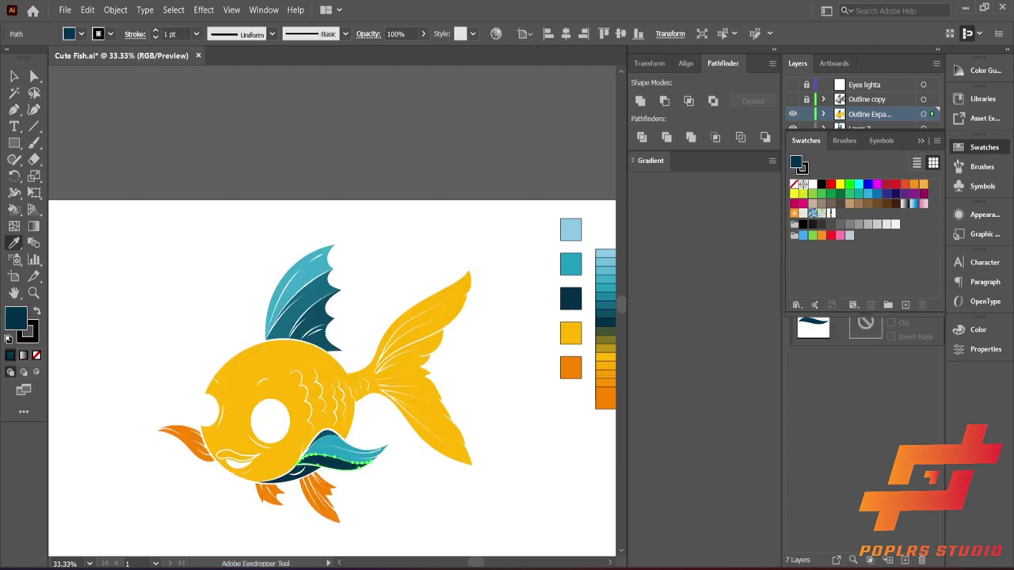
Sample teal and light blue onto the side fin and its parts under the belly
{"action": "left_click", "coordinate": [570, 263]}
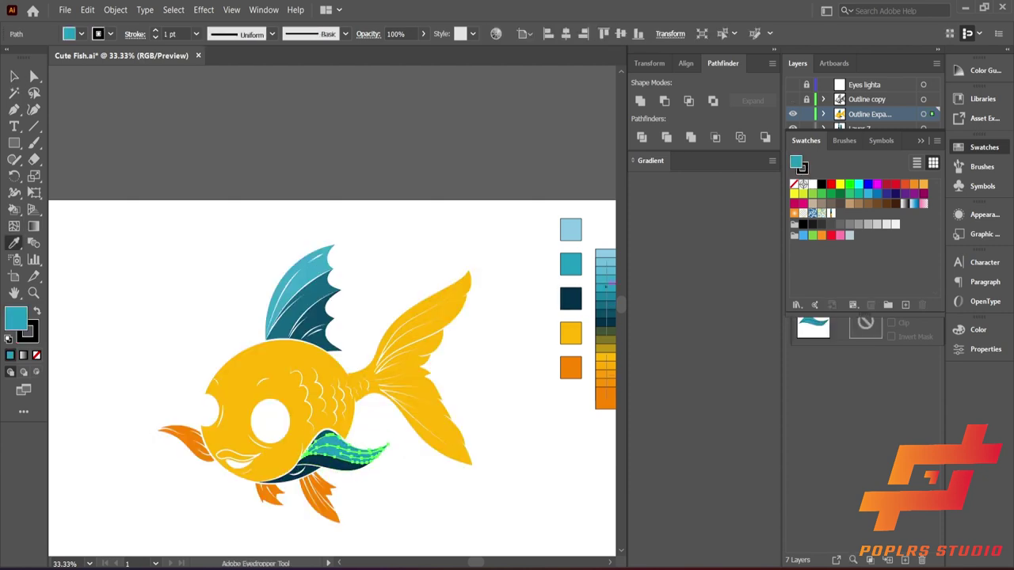
{"action": "left_click_drag", "start_coordinate": [343, 441], "coordinate": [348, 445]}
{"action": "key", "text": "i"}
{"action": "left_click", "coordinate": [605, 252]}
{"action": "left_click", "coordinate": [343, 432], "text": "shift"}
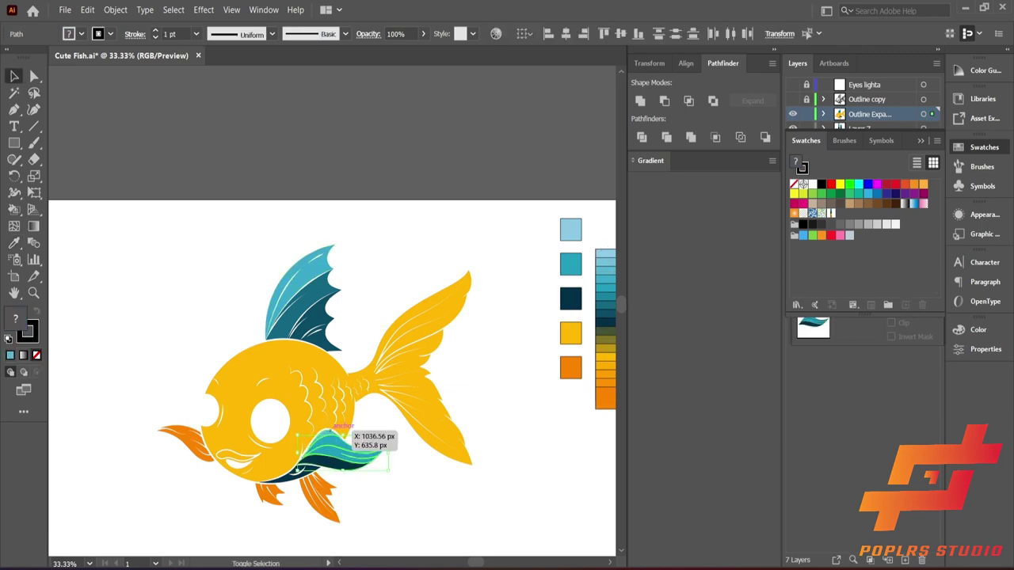
{"action": "scroll", "coordinate": [298, 468], "scroll_direction": "up", "scroll_amount": 2}
{"action": "left_click", "coordinate": [360, 444]}
{"action": "scroll", "coordinate": [281, 458], "scroll_direction": "down", "scroll_amount": 2}
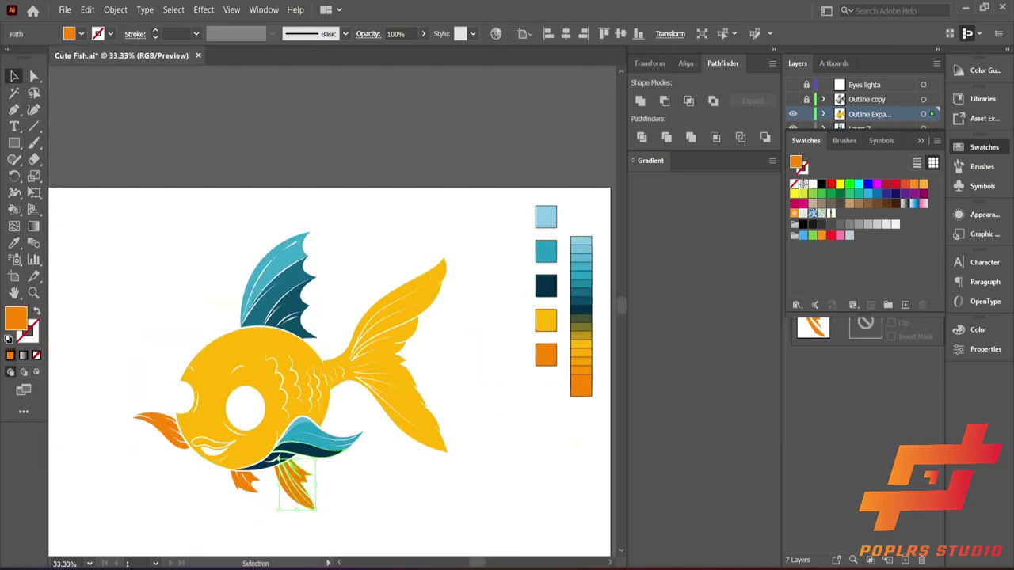
{"action": "scroll", "coordinate": [327, 412], "scroll_direction": "up", "scroll_amount": 1}
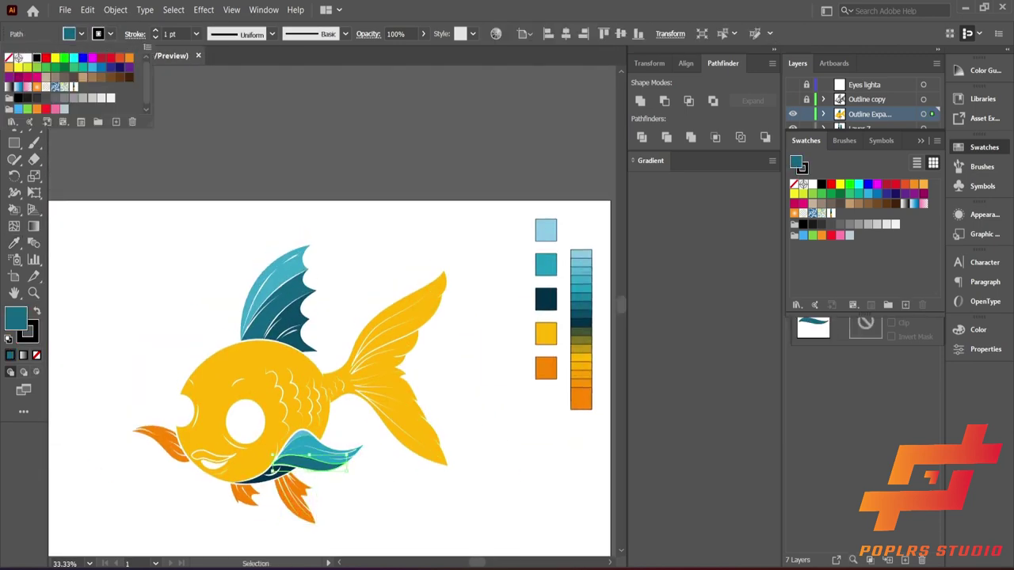
{"action": "scroll", "coordinate": [325, 455], "scroll_direction": "down", "scroll_amount": 2}
Recolour the lower orange belly fins, sampling dark teal onto the small fin
{"action": "left_click", "coordinate": [304, 455]}
{"action": "scroll", "coordinate": [332, 445], "scroll_direction": "left", "scroll_amount": 1}
{"action": "left_click", "coordinate": [332, 445]}
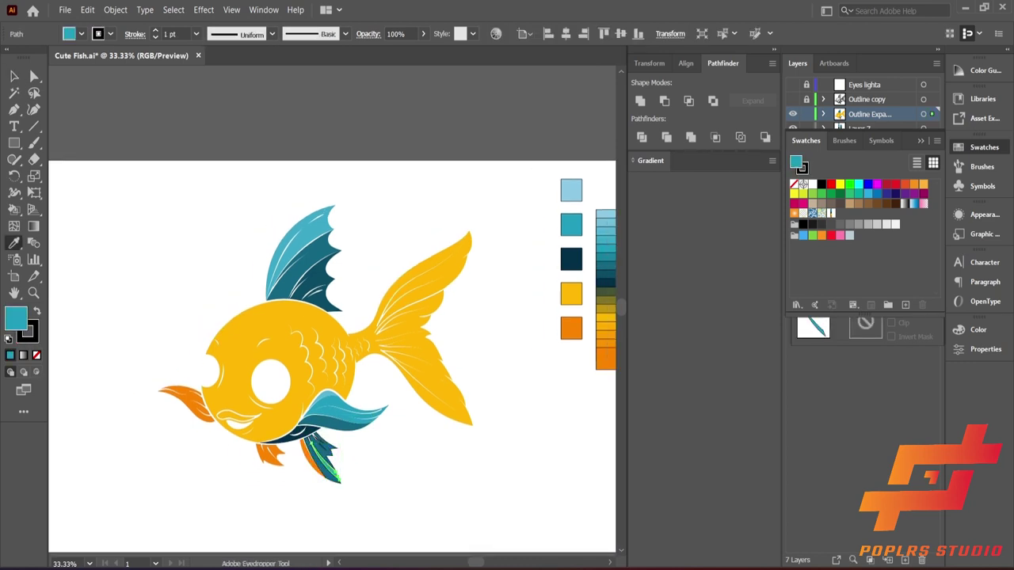
{"action": "key", "text": "v"}
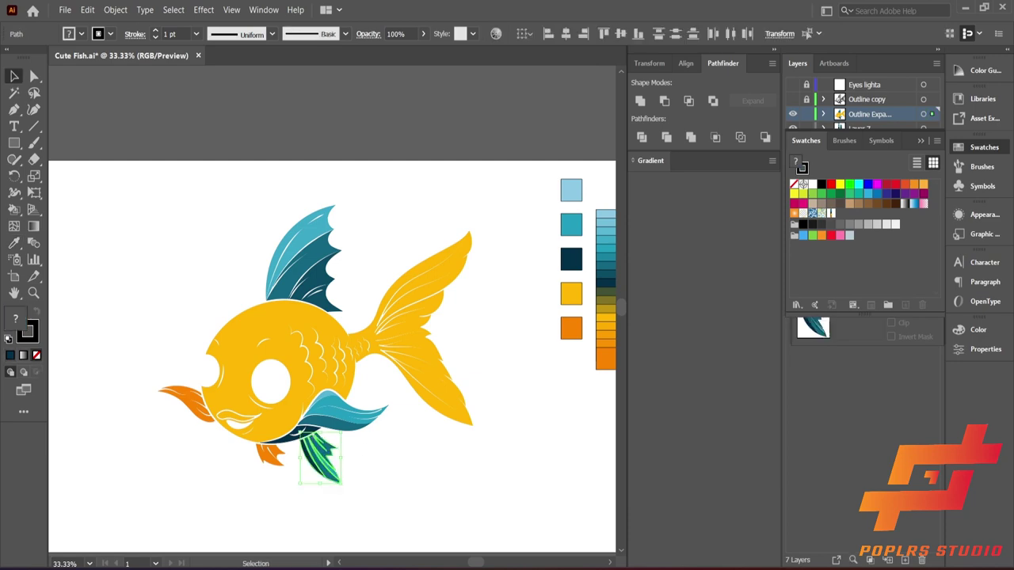
{"action": "left_click", "coordinate": [372, 491]}
{"action": "scroll", "coordinate": [341, 419], "scroll_direction": "down", "scroll_amount": 2}
{"action": "scroll", "coordinate": [340, 419], "scroll_direction": "up", "scroll_amount": 3}
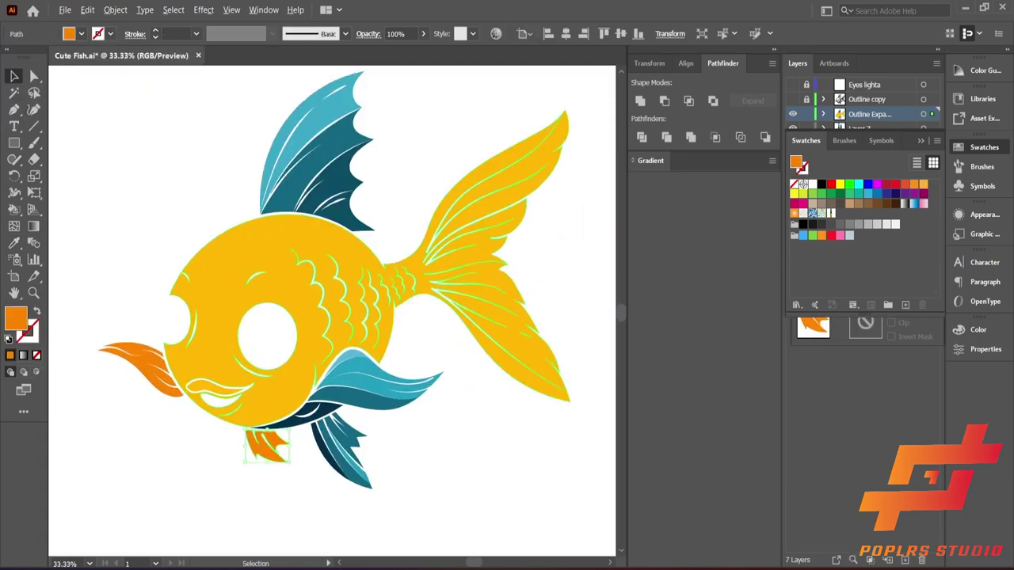
{"action": "key", "text": "i"}
{"action": "left_click", "coordinate": [316, 456]}
{"action": "scroll", "coordinate": [316, 456], "scroll_direction": "down", "scroll_amount": 2}
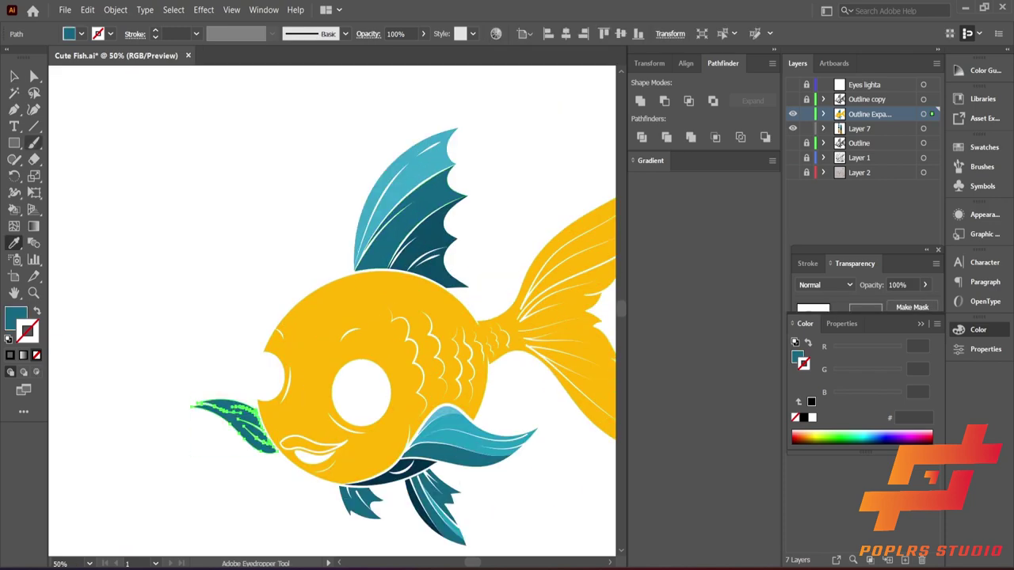
{"action": "scroll", "coordinate": [324, 352], "scroll_direction": "down", "scroll_amount": 2}
{"action": "scroll", "coordinate": [277, 396], "scroll_direction": "up", "scroll_amount": 1}
{"action": "scroll", "coordinate": [182, 522], "scroll_direction": "up", "scroll_amount": 1}
{"action": "key", "text": "v"}
{"action": "left_click", "coordinate": [178, 503]}
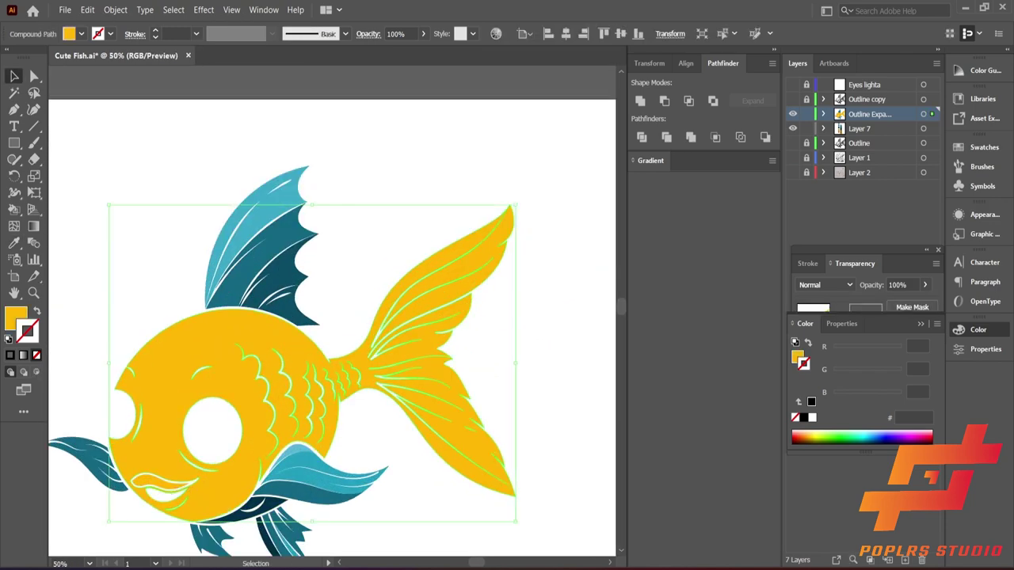
{"action": "key", "text": "a"}
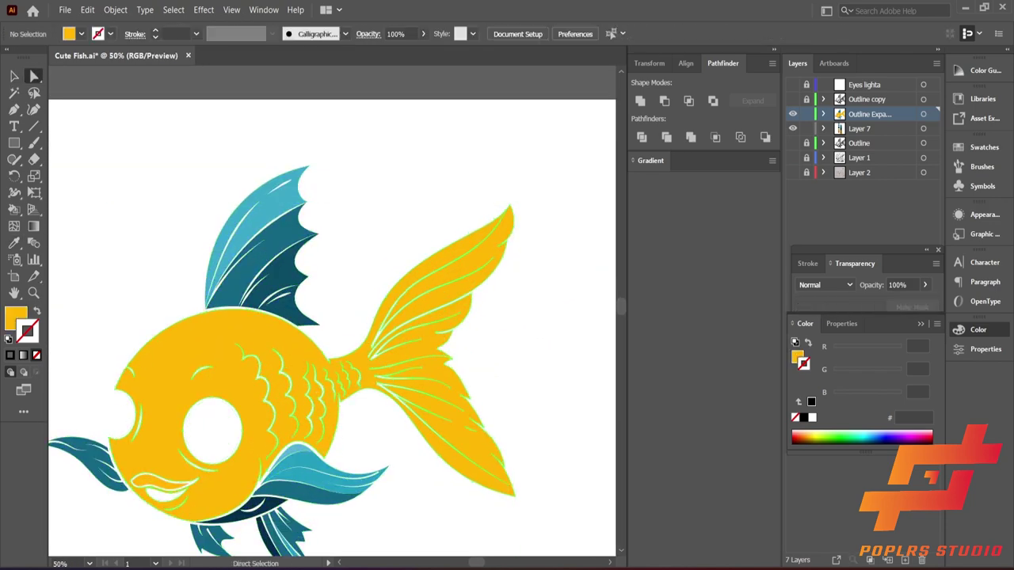
{"action": "key", "text": "ctrl+a"}
{"action": "key", "text": "v"}
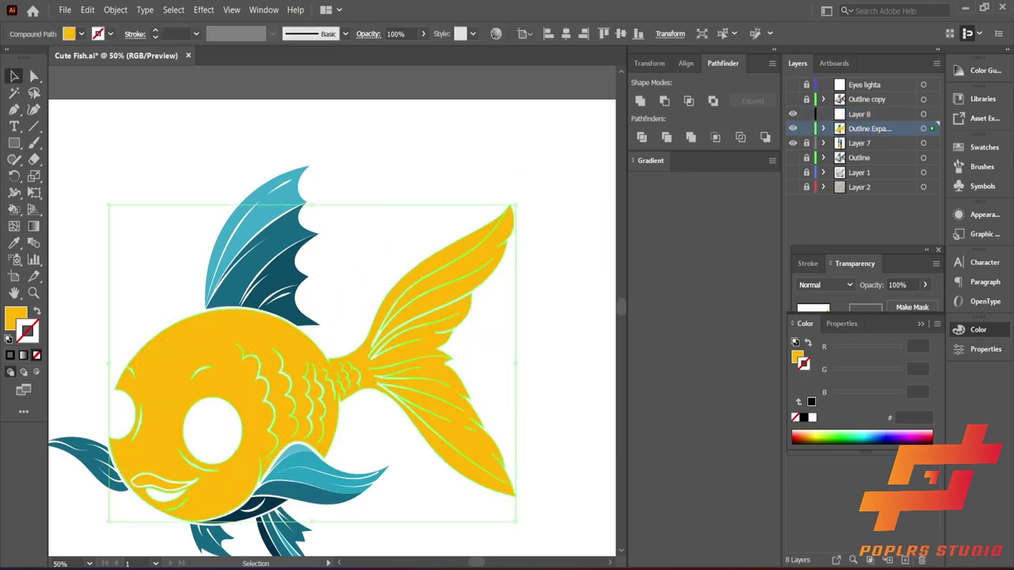
{"action": "left_click_drag", "start_coordinate": [931, 128], "coordinate": [931, 114]}
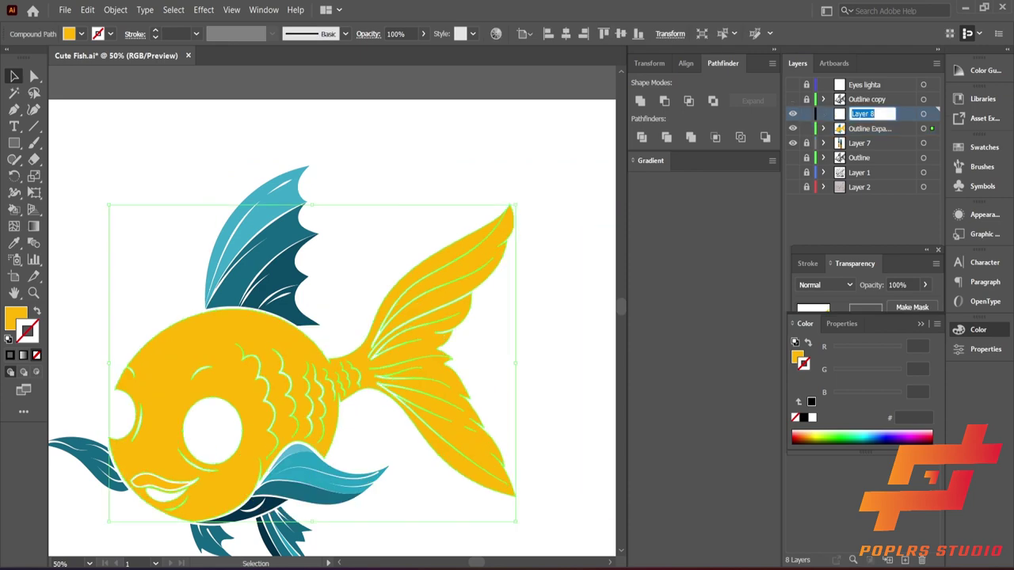
{"action": "key", "text": "a"}
{"action": "key", "text": "ctrl+a"}
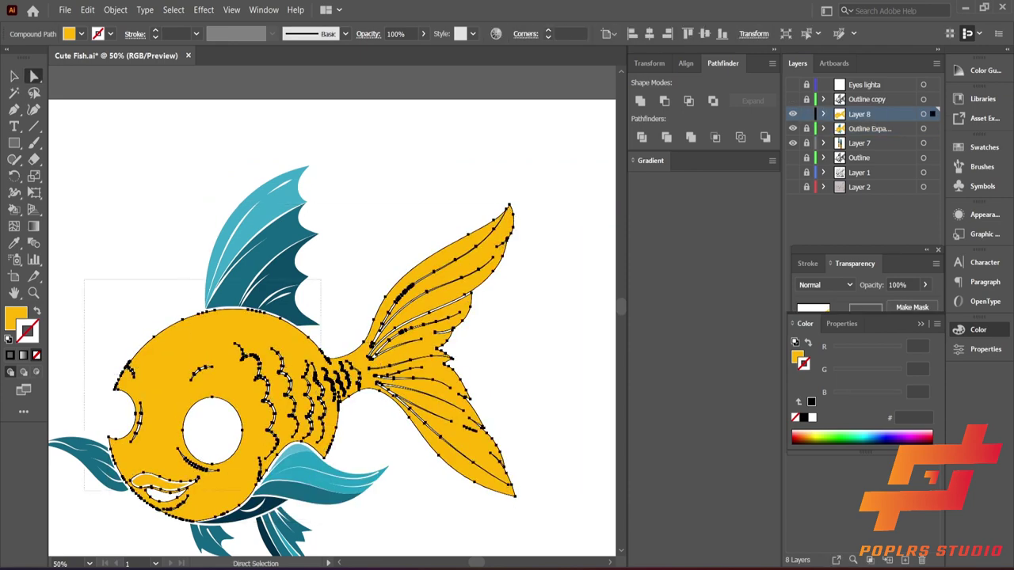
{"action": "left_click_drag", "start_coordinate": [363, 476], "coordinate": [373, 467]}
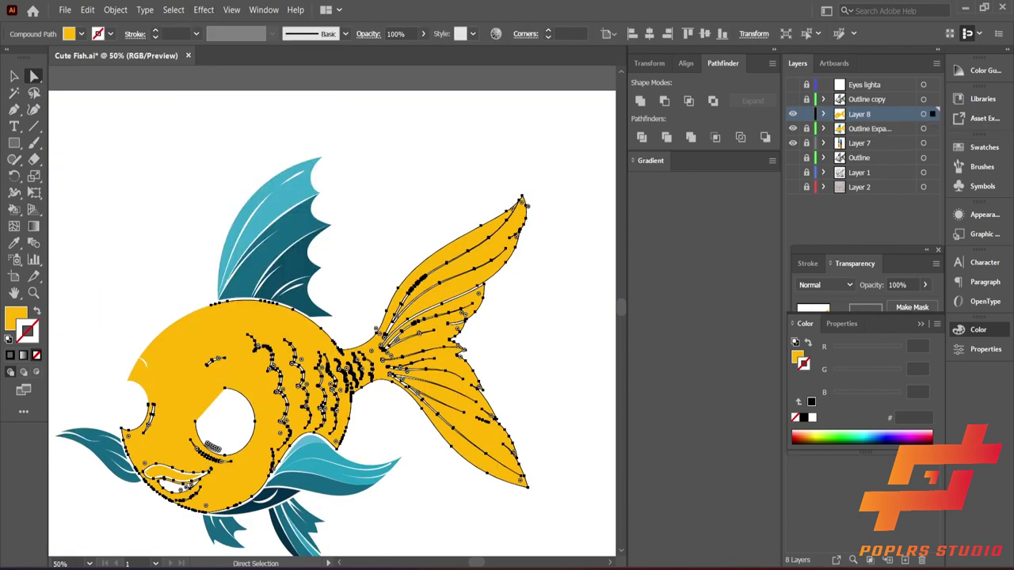
{"action": "left_click", "coordinate": [792, 128]}
{"action": "double_click", "coordinate": [238, 357]}
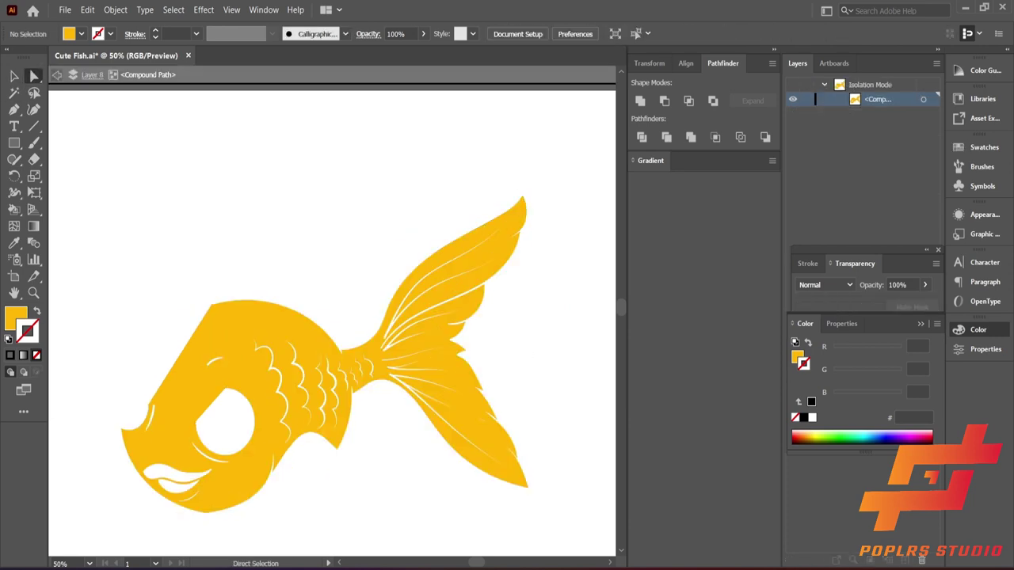
{"action": "key", "text": "Escape"}
{"action": "key", "text": "Delete"}
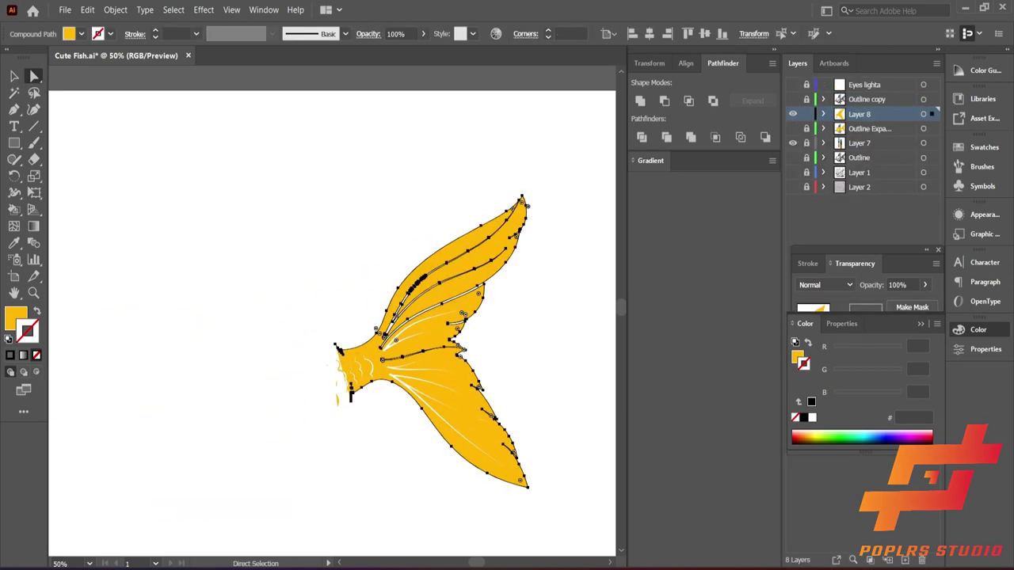
{"action": "scroll", "coordinate": [349, 390], "scroll_direction": "up", "scroll_amount": 5}
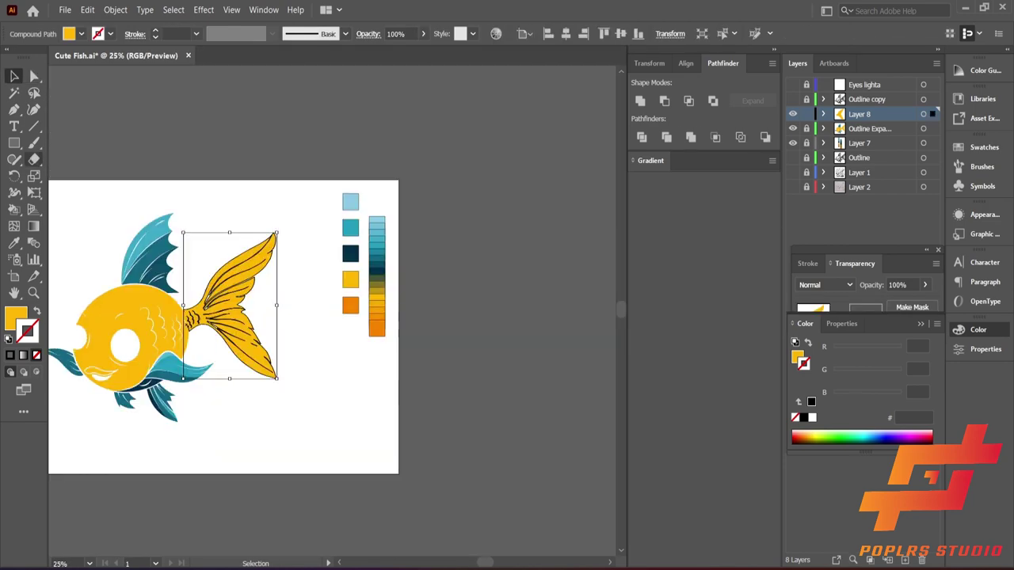
{"action": "key", "text": "i"}
{"action": "left_click", "coordinate": [350, 304]}
{"action": "scroll", "coordinate": [206, 309], "scroll_direction": "up", "scroll_amount": 5}
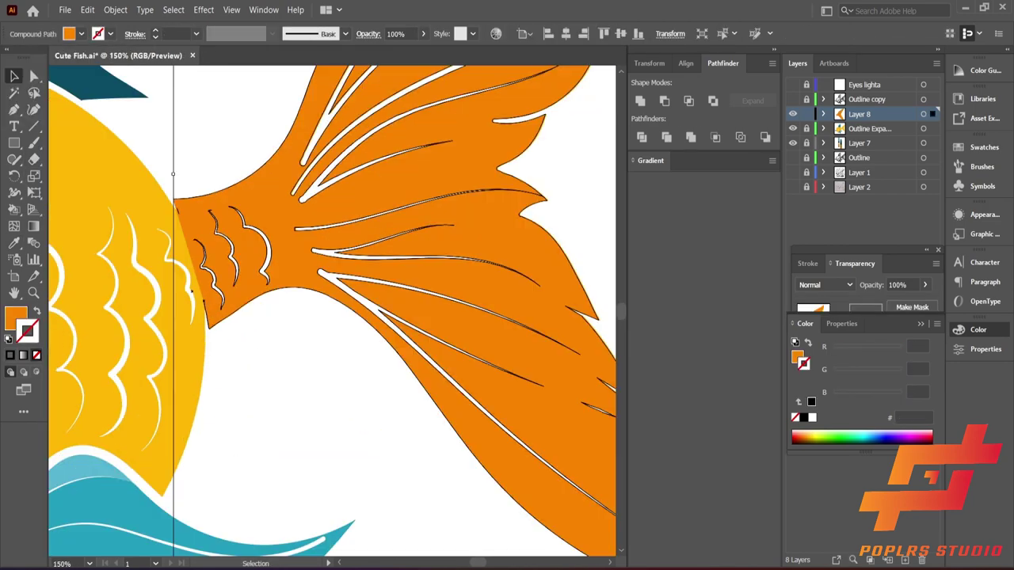
{"action": "key", "text": "a"}
{"action": "left_click_drag", "start_coordinate": [214, 309], "coordinate": [198, 326]}
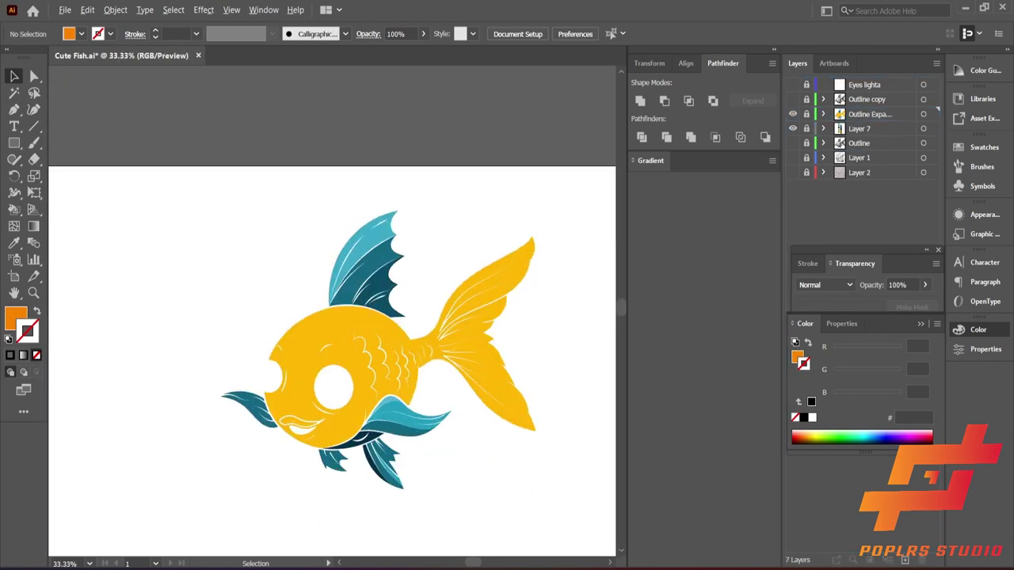
Paste a front copy of the fish and delete everything except the tail
{"action": "key", "text": "ctrl+z"}
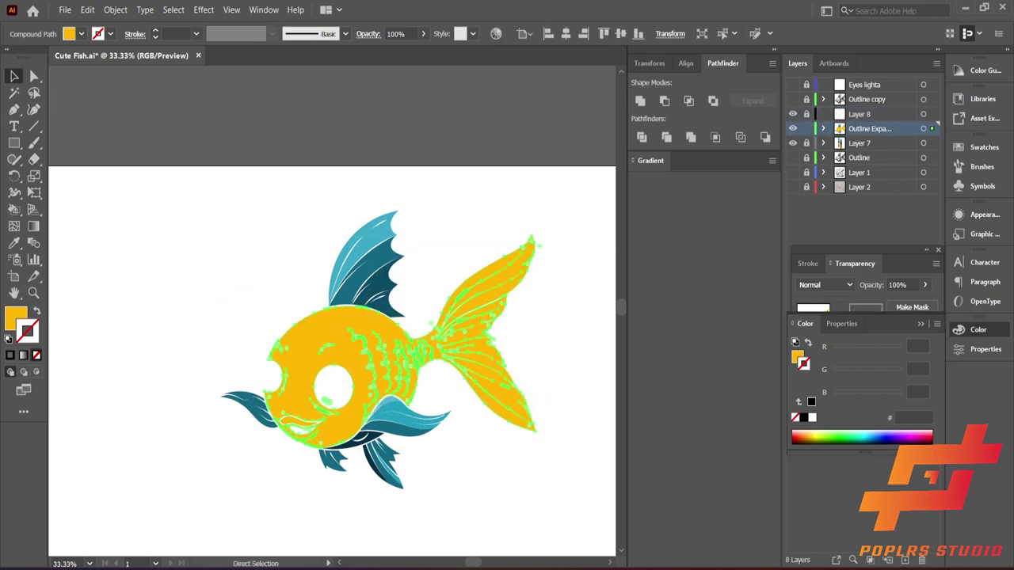
{"action": "key", "text": "ctrl+f"}
{"action": "key", "text": "Return"}
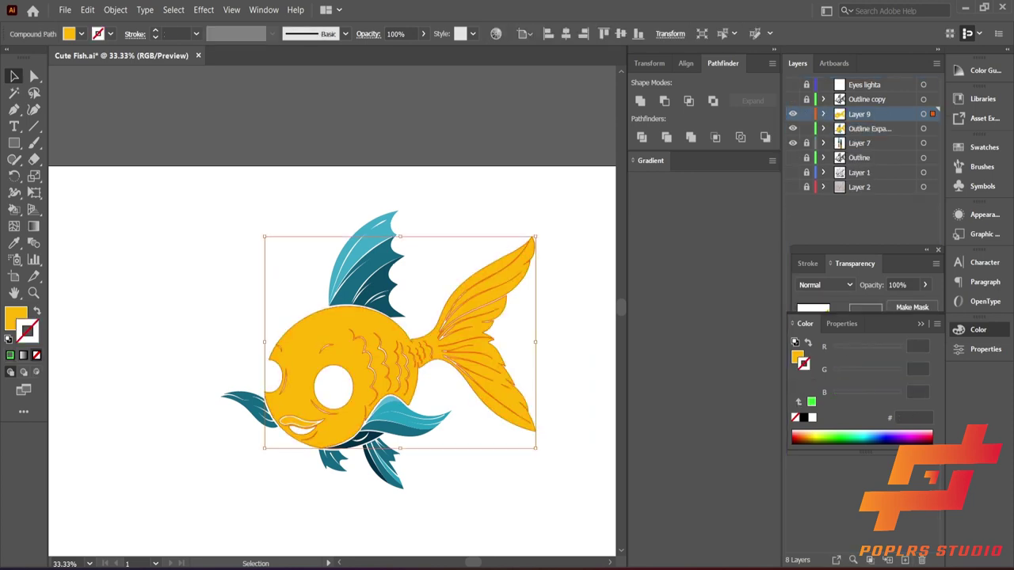
{"action": "key", "text": "ctrl+a"}
{"action": "key", "text": "ctrl+equal"}
{"action": "key", "text": "ctrl+equal"}
{"action": "key", "text": "a"}
{"action": "key", "text": "Delete"}
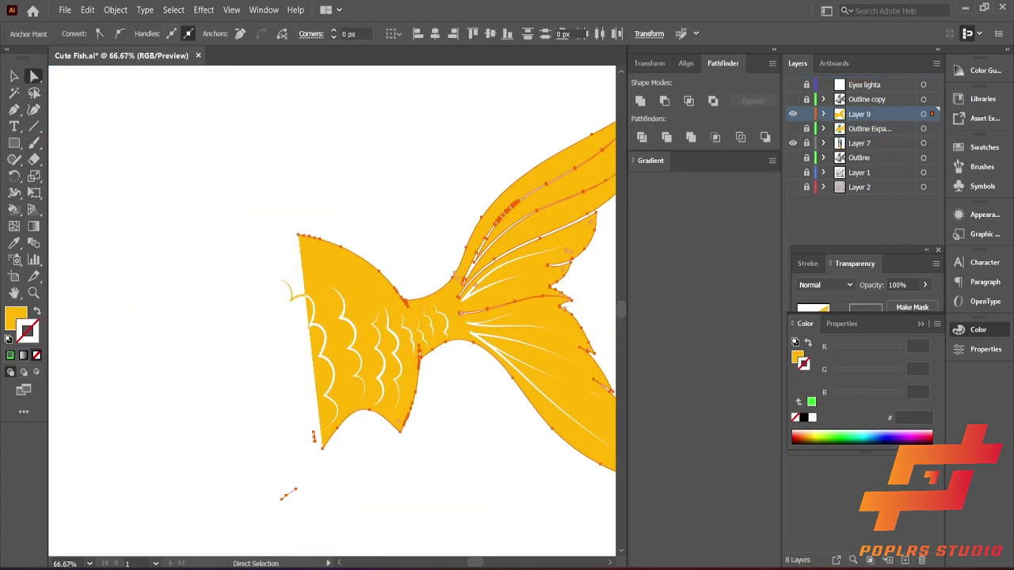
Drag a tail-edge anchor to start reshaping the tail copy
{"action": "left_click", "coordinate": [353, 375]}
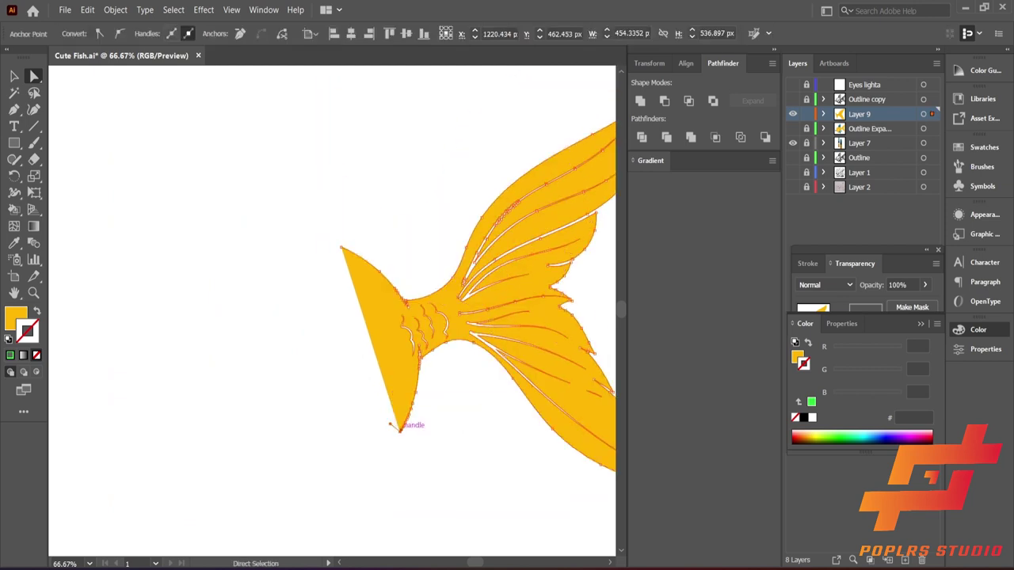
{"action": "key", "text": "ctrl+equal"}
{"action": "mouse_move", "coordinate": [330, 240]}
{"action": "left_mouse_down"}
{"action": "mouse_move", "coordinate": [384, 228]}
{"action": "mouse_move", "coordinate": [475, 270]}
{"action": "left_mouse_up"}
{"action": "scroll", "coordinate": [385, 228], "scroll_direction": "up", "scroll_amount": 5}
{"action": "scroll", "coordinate": [385, 228], "scroll_direction": "up", "scroll_amount": 5}
{"action": "scroll", "coordinate": [238, 134], "scroll_direction": "down", "scroll_amount": 2}
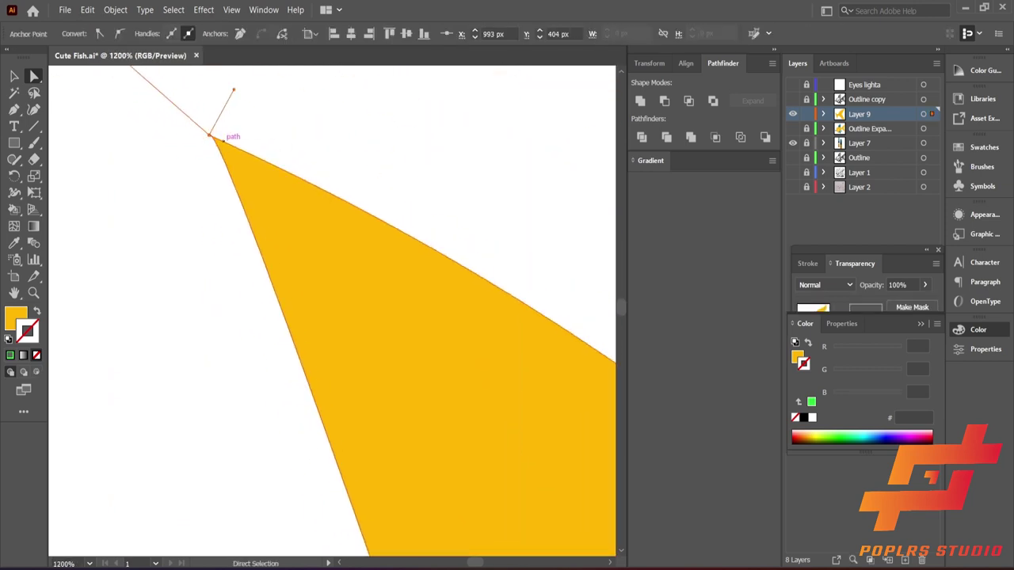
{"action": "scroll", "coordinate": [237, 135], "scroll_direction": "down", "scroll_amount": 10}
Curve the tail's left edge inward, pull in its tips, and shift it left and up
{"action": "left_click_drag", "start_coordinate": [308, 323], "coordinate": [342, 323]}
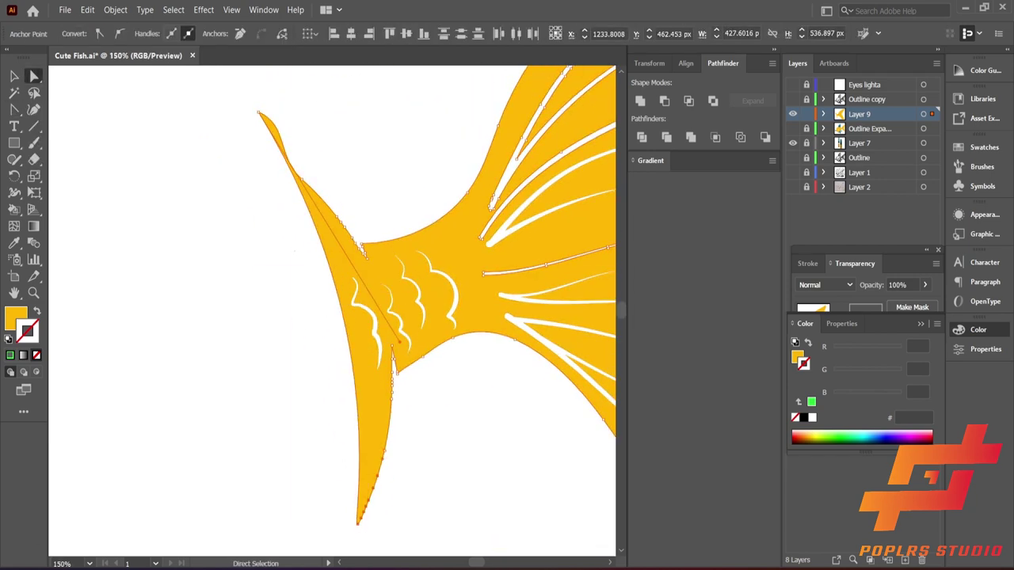
{"action": "left_click_drag", "start_coordinate": [348, 535], "coordinate": [393, 373]}
{"action": "left_click_drag", "start_coordinate": [258, 112], "coordinate": [355, 242]}
{"action": "scroll", "coordinate": [355, 242], "scroll_direction": "up", "scroll_amount": 3}
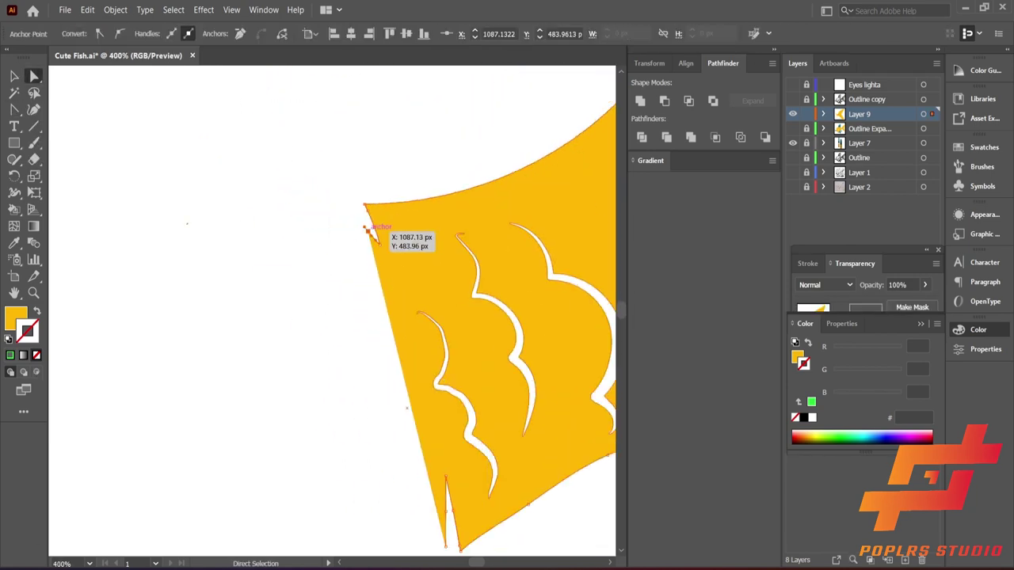
{"action": "left_click", "coordinate": [375, 239]}
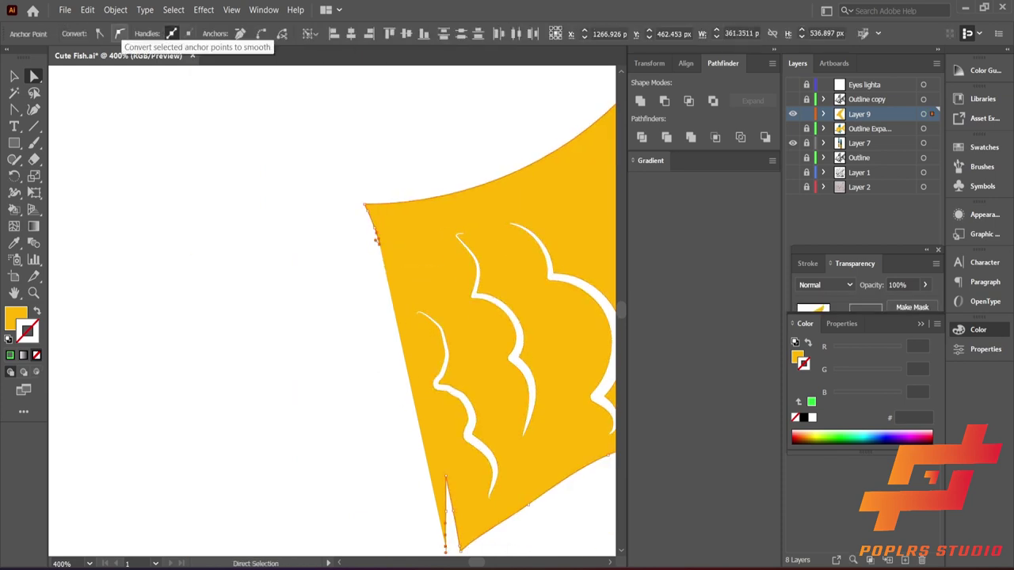
{"action": "left_click", "coordinate": [378, 240]}
{"action": "left_click_drag", "start_coordinate": [408, 366], "coordinate": [357, 340]}
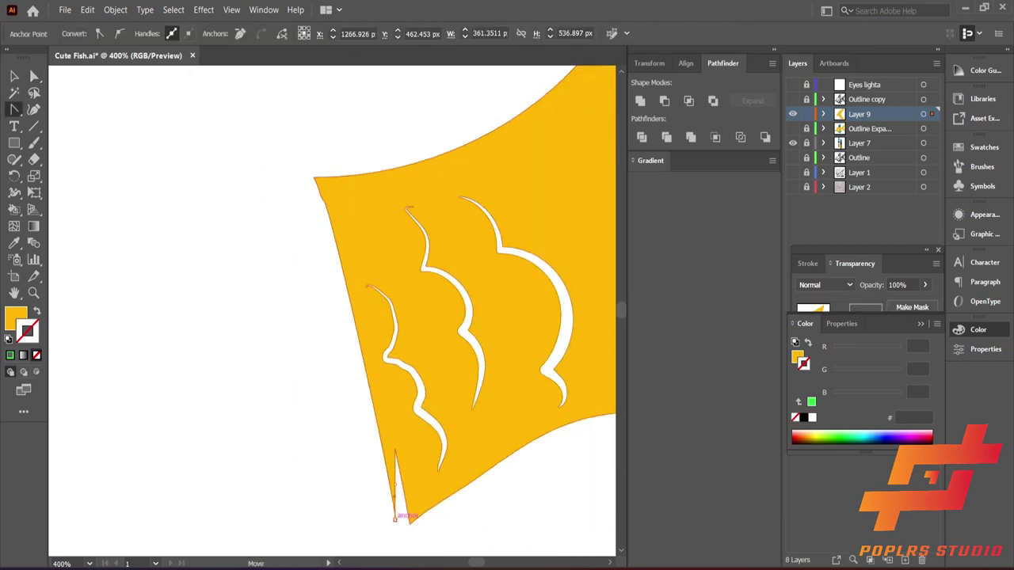
{"action": "key", "text": "ctrl+shift+a"}
{"action": "key", "text": "ctrl+minus"}
{"action": "key", "text": "ctrl+minus"}
{"action": "key", "text": "ctrl+minus"}
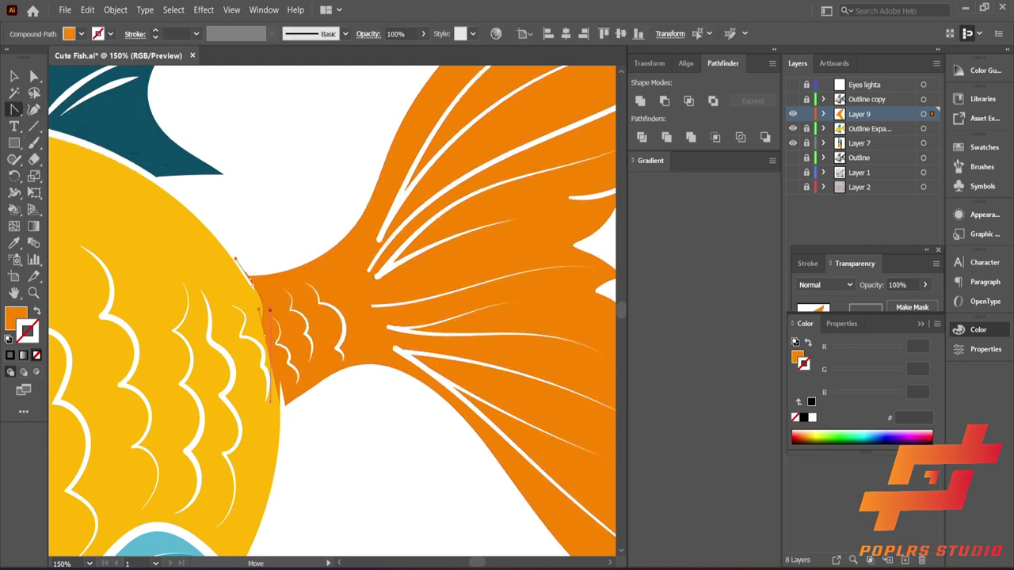
Reshape the tail's left edge, delete the small end curls, and add an edge anchor
{"action": "left_click", "coordinate": [267, 333]}
{"action": "left_click_drag", "start_coordinate": [267, 334], "coordinate": [287, 349]}
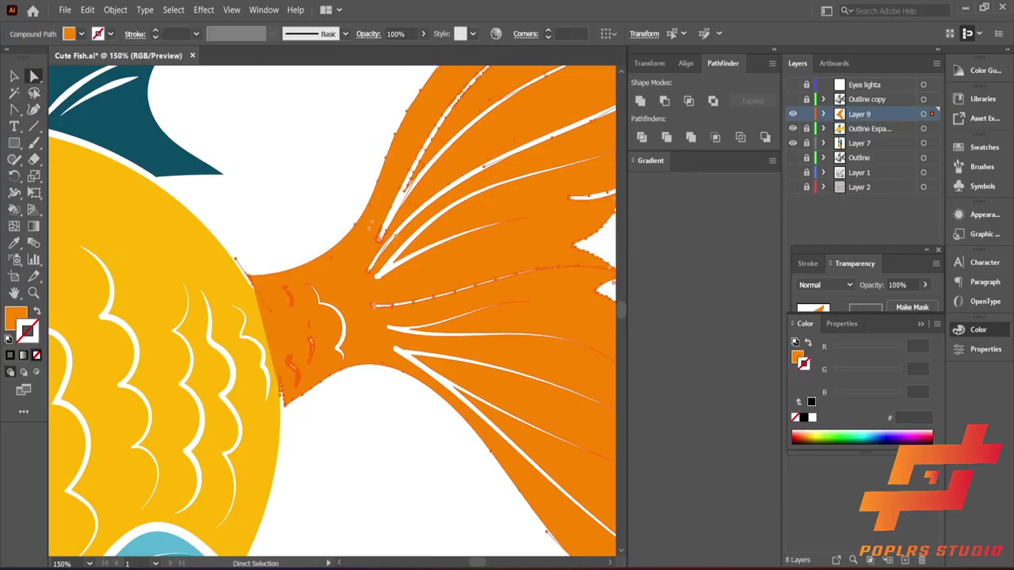
{"action": "left_click_drag", "start_coordinate": [245, 273], "coordinate": [284, 418]}
{"action": "key", "text": "Delete"}
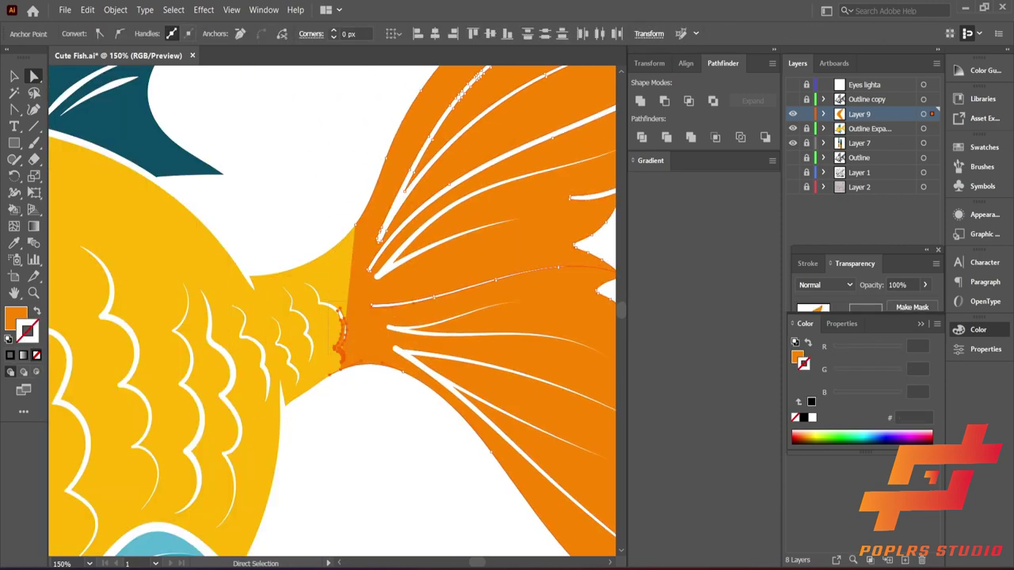
{"action": "left_click_drag", "start_coordinate": [340, 362], "coordinate": [373, 364]}
{"action": "key", "text": "plus"}
{"action": "left_click", "coordinate": [373, 362]}
{"action": "key", "text": "Return"}
{"action": "key", "text": "a"}
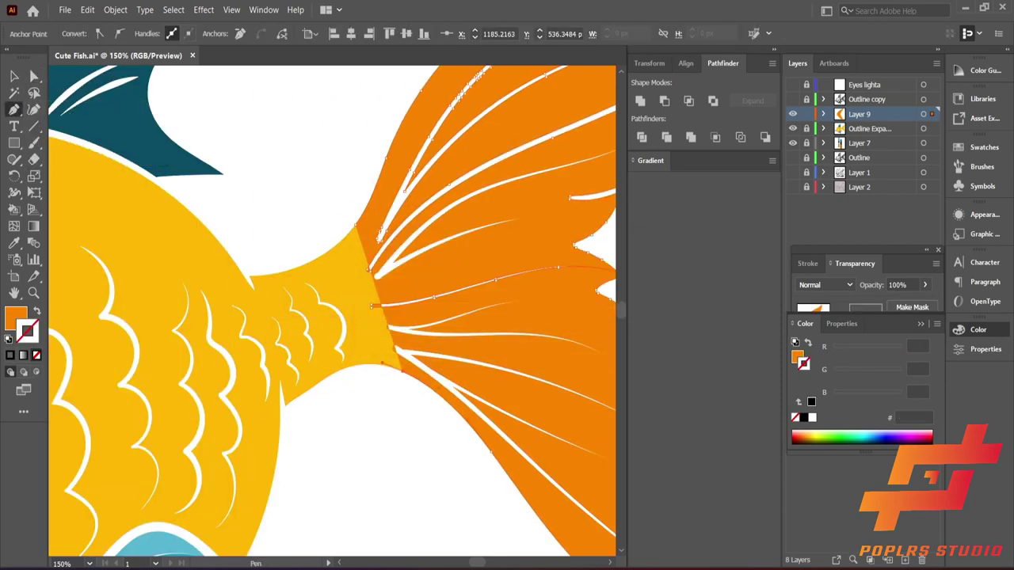
{"action": "left_click", "coordinate": [34, 75]}
{"action": "left_click", "coordinate": [355, 227]}
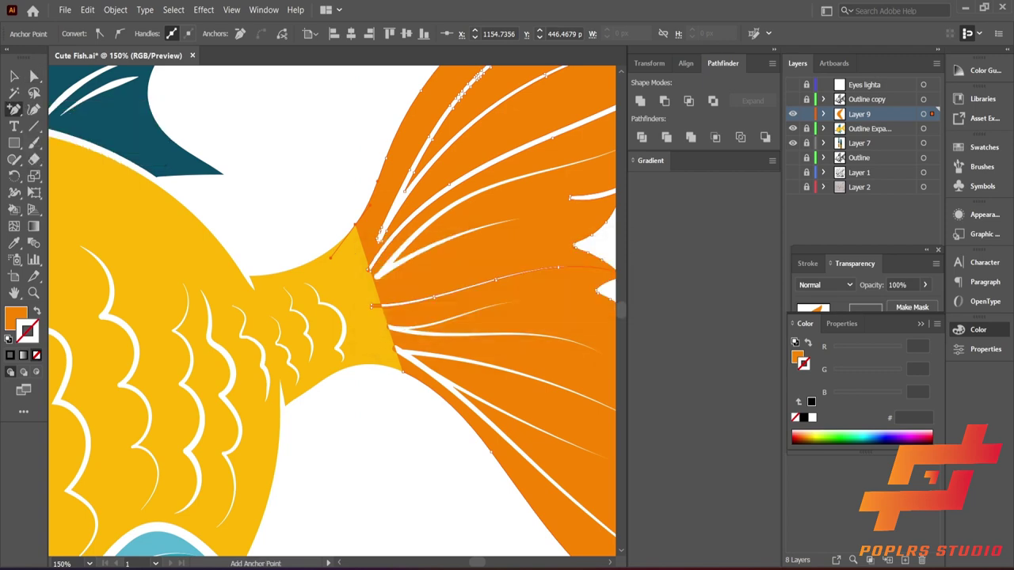
Lower the tail anchors where they meet the body and make one a sharp corner
{"action": "scroll", "coordinate": [371, 305], "scroll_direction": "up", "scroll_amount": 3}
{"action": "scroll", "coordinate": [371, 304], "scroll_direction": "up", "scroll_amount": 2}
{"action": "scroll", "coordinate": [370, 305], "scroll_direction": "down", "scroll_amount": 6}
{"action": "scroll", "coordinate": [301, 317], "scroll_direction": "up", "scroll_amount": 4}
{"action": "left_click_drag", "start_coordinate": [281, 312], "coordinate": [287, 320]}
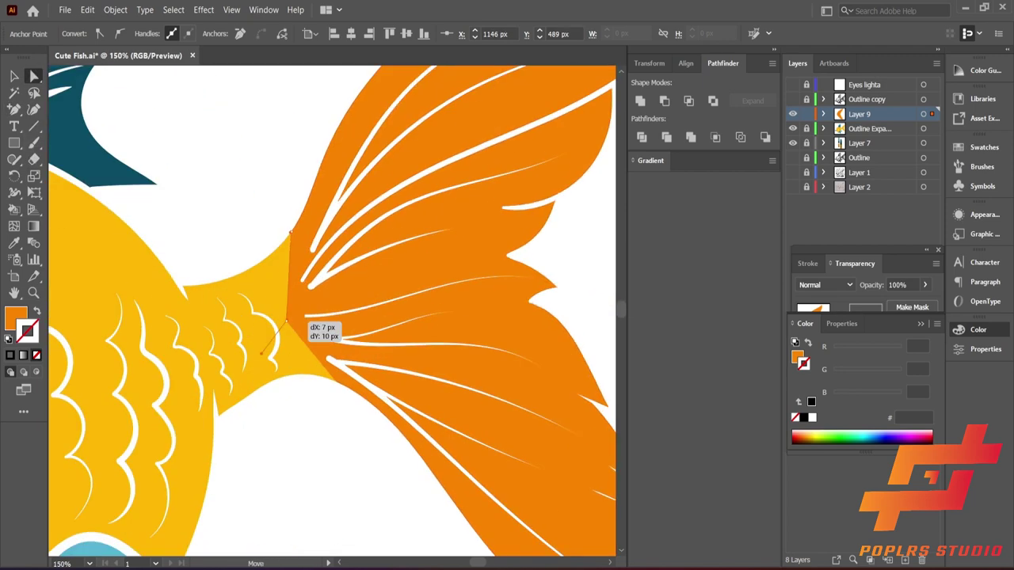
{"action": "scroll", "coordinate": [286, 320], "scroll_direction": "up", "scroll_amount": 3}
{"action": "mouse_move", "coordinate": [269, 361]}
{"action": "left_mouse_down"}
{"action": "mouse_move", "coordinate": [263, 473]}
{"action": "mouse_move", "coordinate": [272, 363]}
{"action": "left_mouse_up"}
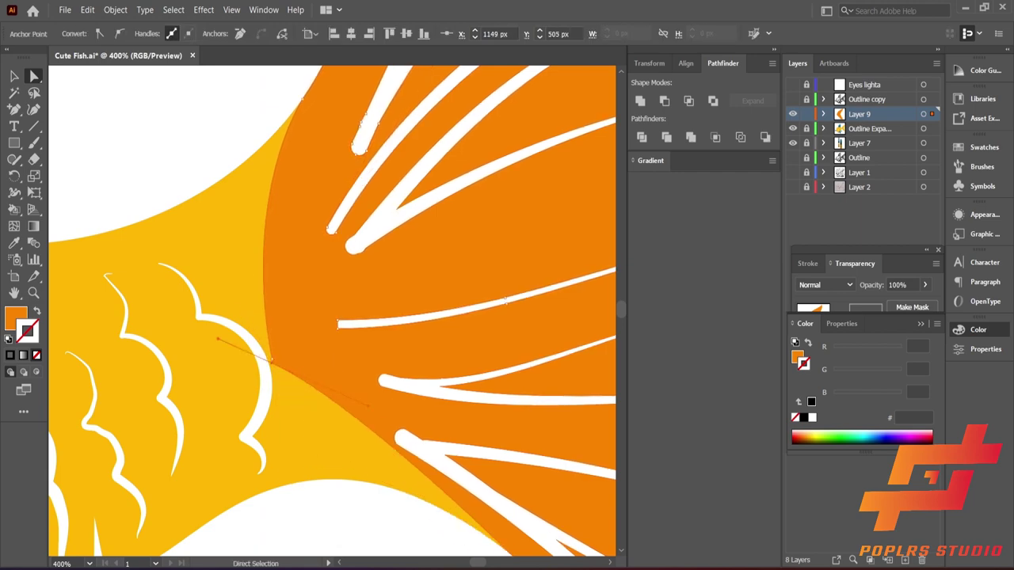
{"action": "left_click", "coordinate": [415, 465]}
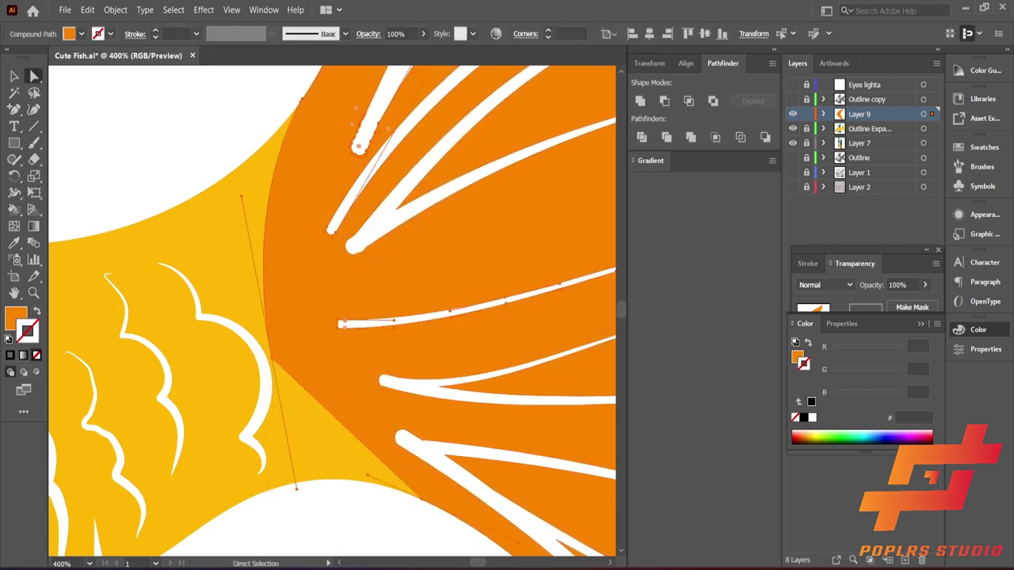
{"action": "scroll", "coordinate": [238, 396], "scroll_direction": "down", "scroll_amount": 5}
{"action": "scroll", "coordinate": [170, 412], "scroll_direction": "down", "scroll_amount": 3}
{"action": "scroll", "coordinate": [226, 420], "scroll_direction": "up", "scroll_amount": 6}
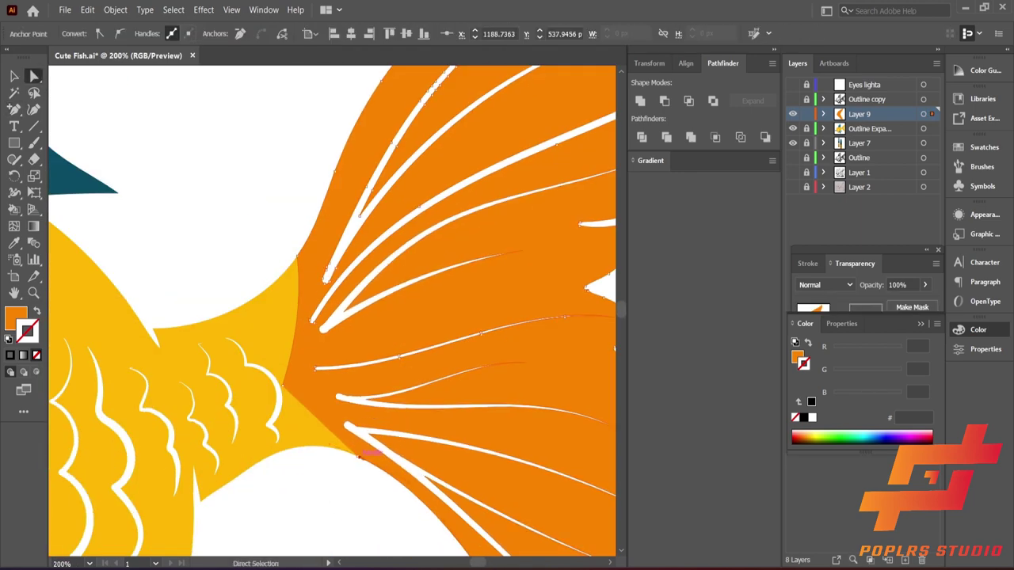
{"action": "scroll", "coordinate": [293, 396], "scroll_direction": "up", "scroll_amount": 2}
{"action": "scroll", "coordinate": [293, 396], "scroll_direction": "up", "scroll_amount": 2}
{"action": "scroll", "coordinate": [293, 412], "scroll_direction": "down", "scroll_amount": 4}
Nudge the tail junction anchor and smooth the tail-edge corner into a curve
{"action": "left_click", "coordinate": [291, 428]}
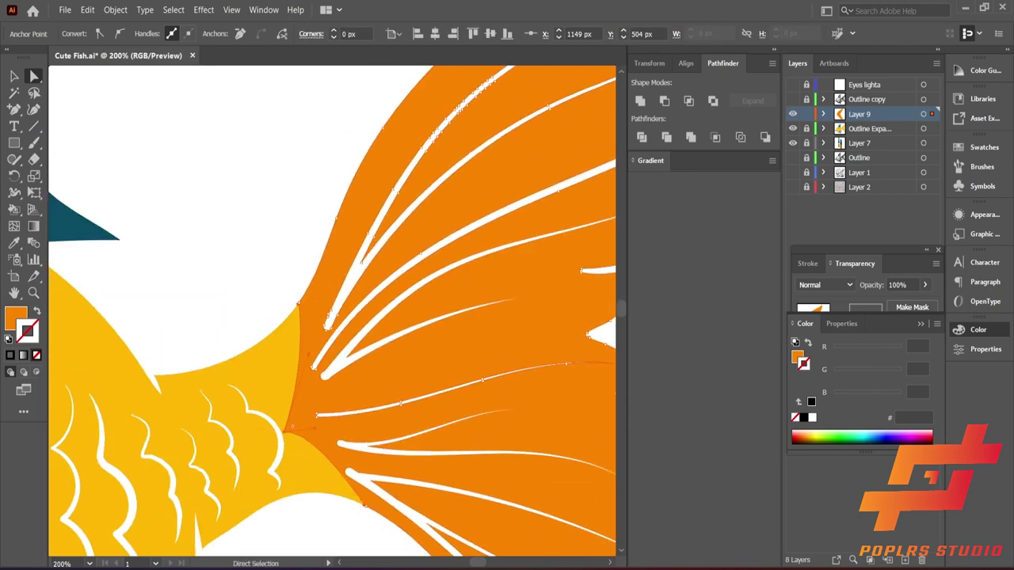
{"action": "left_click_drag", "start_coordinate": [291, 428], "coordinate": [296, 425]}
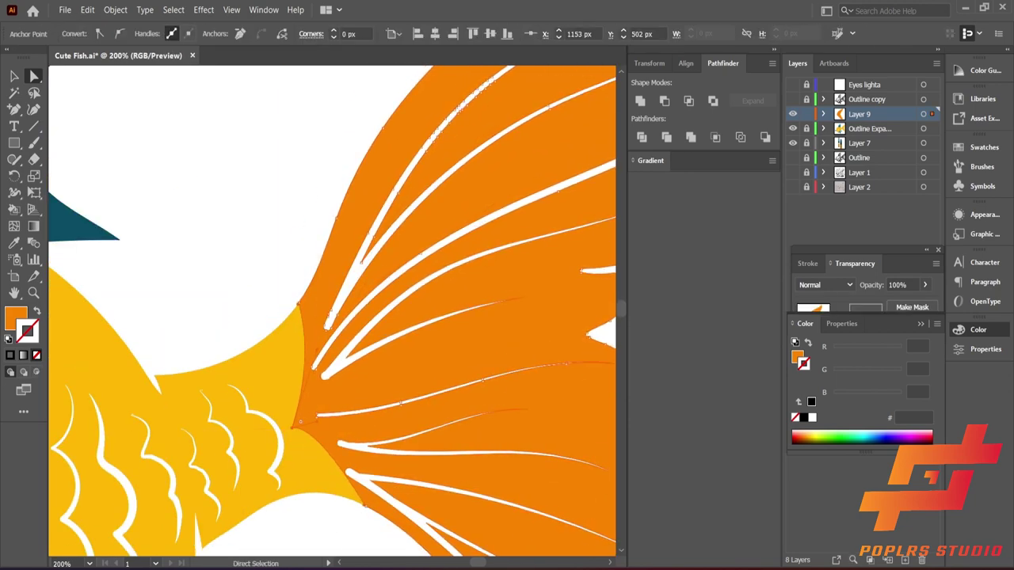
{"action": "scroll", "coordinate": [326, 449], "scroll_direction": "down", "scroll_amount": 4}
{"action": "scroll", "coordinate": [316, 491], "scroll_direction": "up", "scroll_amount": 5}
{"action": "scroll", "coordinate": [285, 507], "scroll_direction": "down", "scroll_amount": 1}
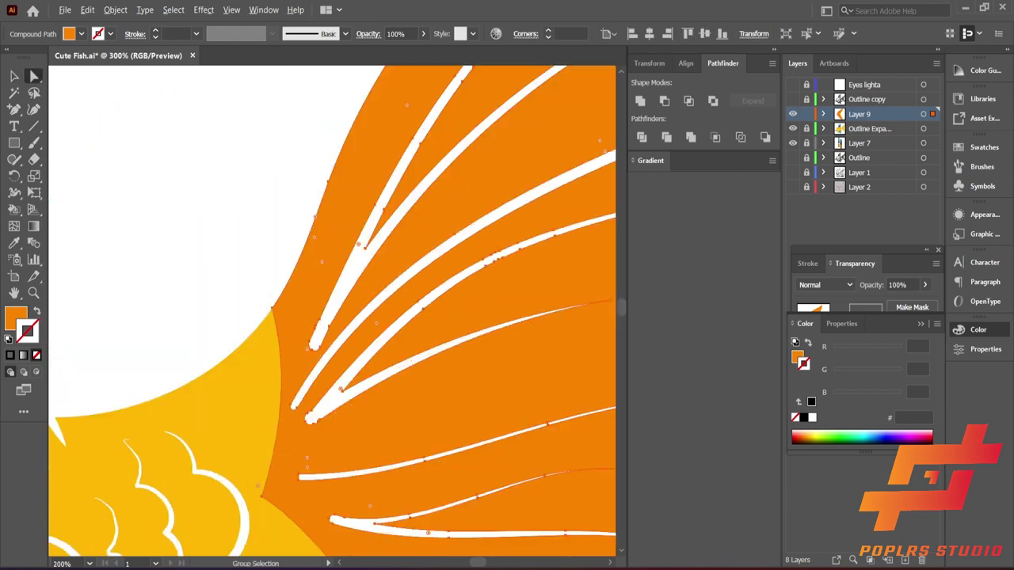
{"action": "scroll", "coordinate": [253, 491], "scroll_direction": "down", "scroll_amount": 1}
{"action": "left_click_drag", "start_coordinate": [256, 470], "coordinate": [159, 466]}
{"action": "scroll", "coordinate": [254, 467], "scroll_direction": "down", "scroll_amount": 1}
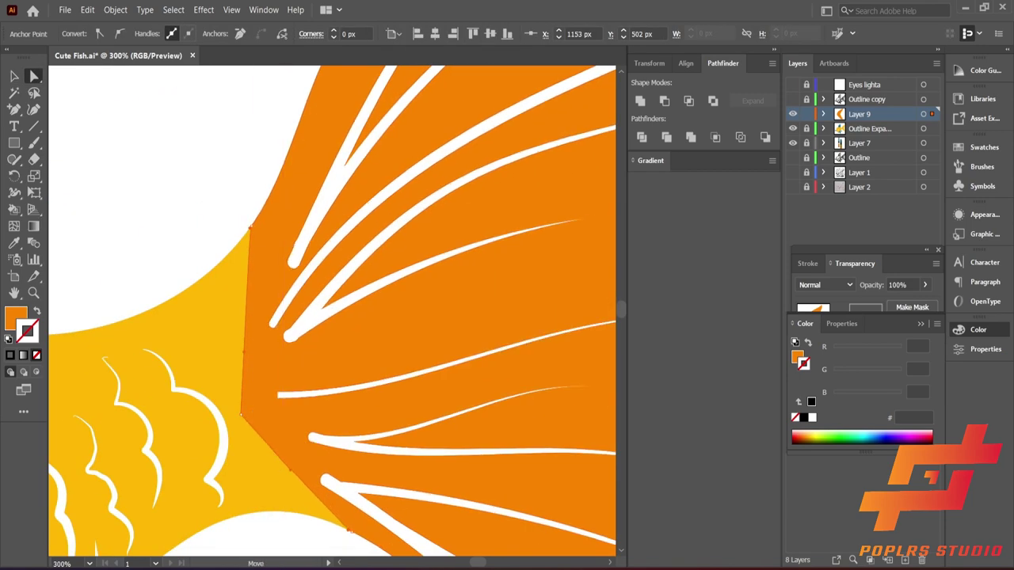
{"action": "scroll", "coordinate": [237, 467], "scroll_direction": "down", "scroll_amount": 4}
{"action": "scroll", "coordinate": [159, 465], "scroll_direction": "up", "scroll_amount": 3}
{"action": "scroll", "coordinate": [597, 222], "scroll_direction": "down", "scroll_amount": 1}
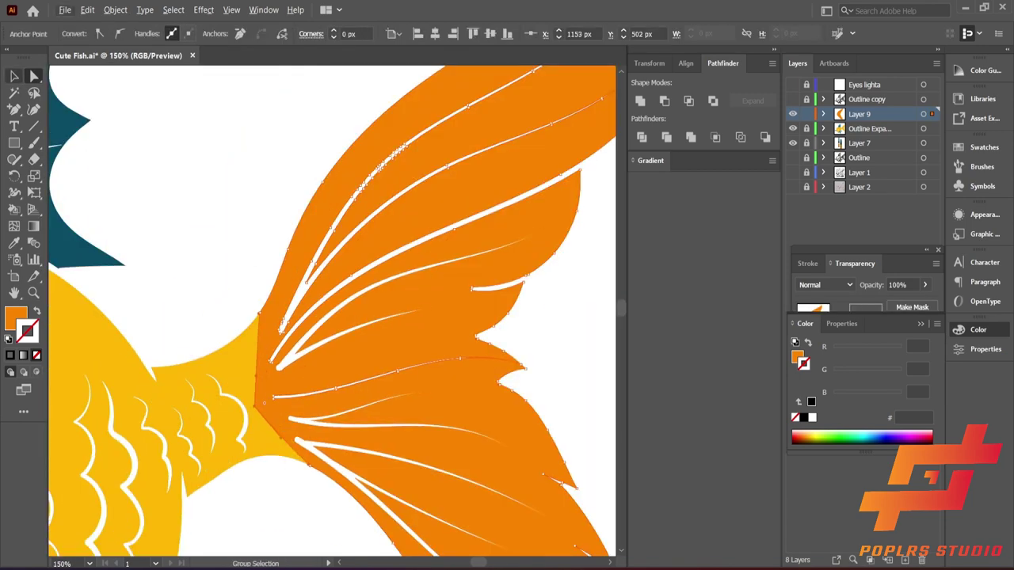
{"action": "key", "text": "v"}
{"action": "scroll", "coordinate": [277, 202], "scroll_direction": "up", "scroll_amount": 1}
{"action": "scroll", "coordinate": [274, 213], "scroll_direction": "up", "scroll_amount": 3}
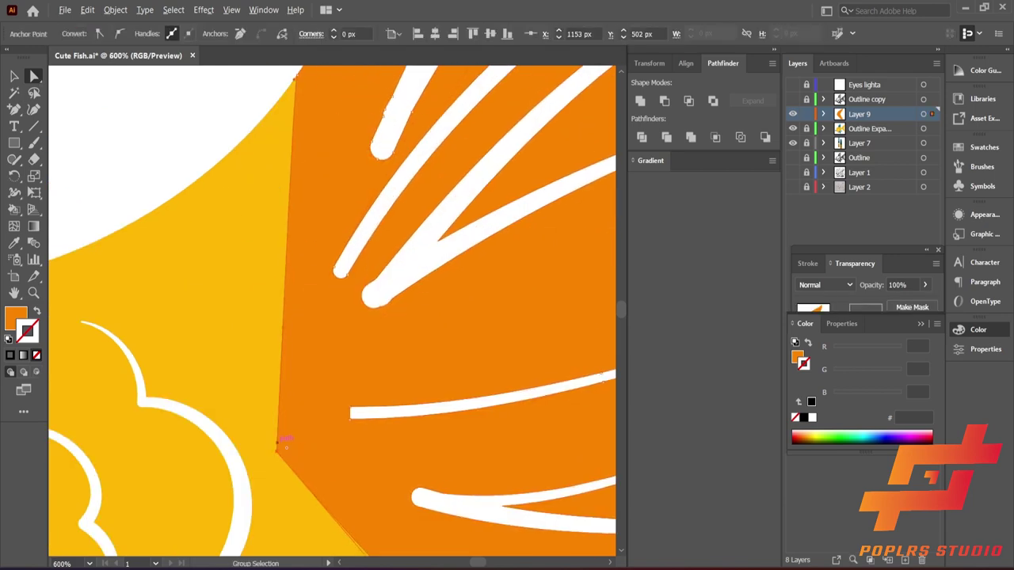
{"action": "left_click_drag", "start_coordinate": [283, 441], "coordinate": [181, 335]}
{"action": "scroll", "coordinate": [182, 335], "scroll_direction": "down", "scroll_amount": 2}
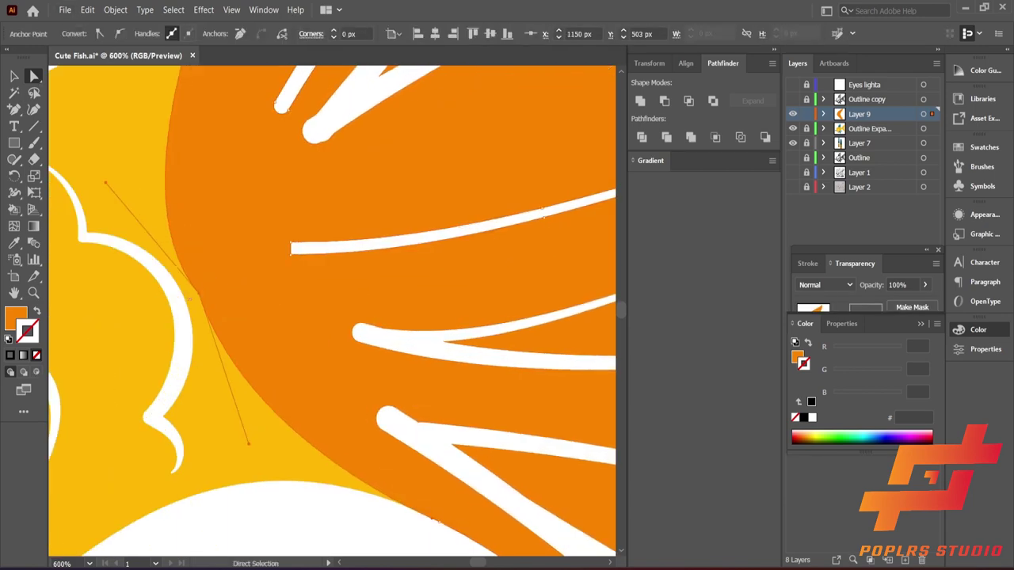
{"action": "key", "text": "ctrl+shift+a"}
{"action": "key", "text": "ctrl+minus"}
{"action": "key", "text": "ctrl+minus"}
{"action": "key", "text": "ctrl+minus"}
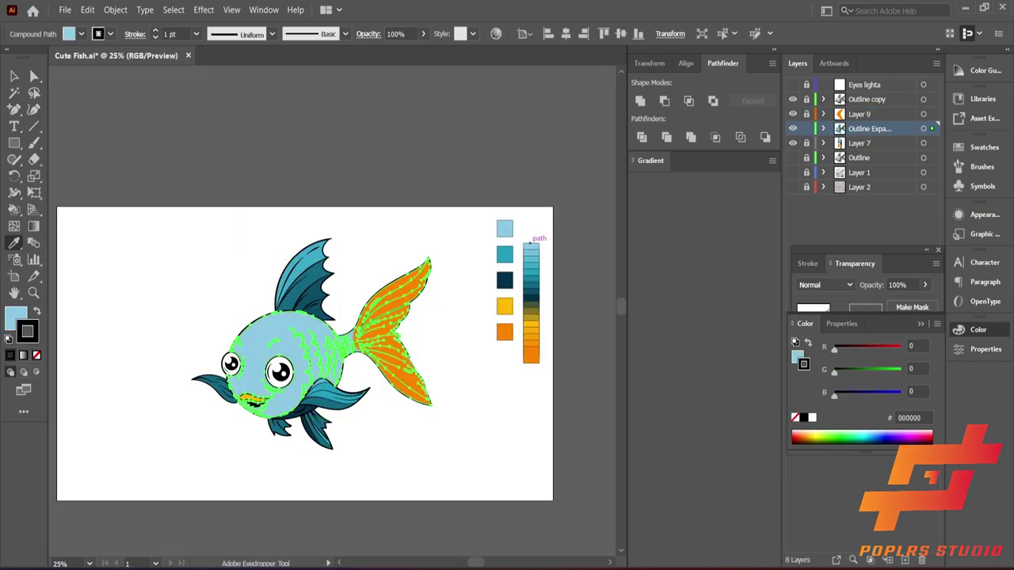
Refill the fish body yellow and add a new layer for the highlights
{"action": "left_click", "coordinate": [532, 324]}
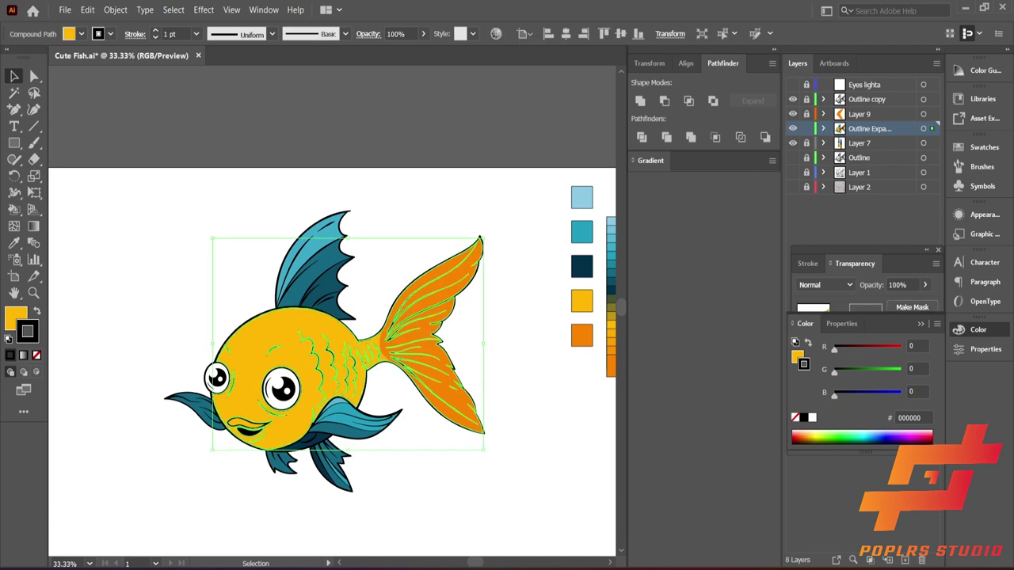
{"action": "key", "text": "ctrl+l"}
{"action": "scroll", "coordinate": [237, 360], "scroll_direction": "up", "scroll_amount": 2}
{"action": "left_click", "coordinate": [237, 360]}
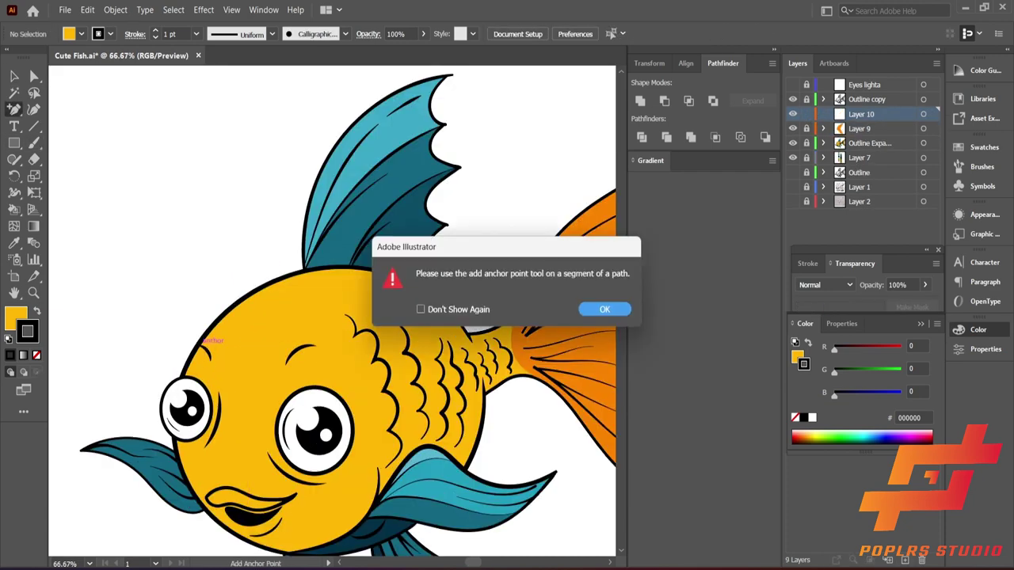
{"action": "key", "text": "Return"}
Draw a curved Pen path along the head's upper-left edge
{"action": "key", "text": "p"}
{"action": "left_click_drag", "start_coordinate": [306, 274], "coordinate": [379, 267]}
{"action": "left_click_drag", "start_coordinate": [241, 315], "coordinate": [218, 334]}
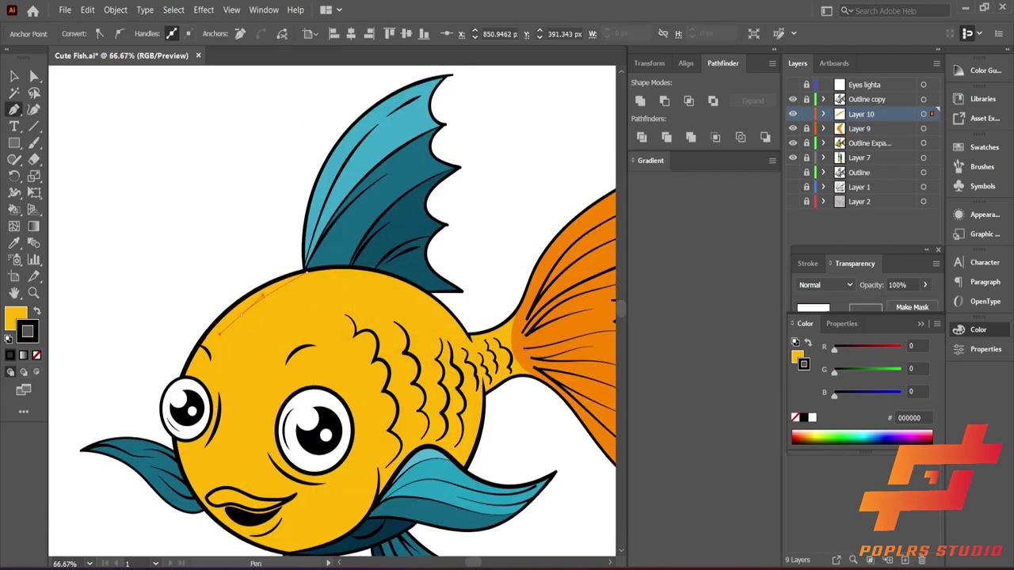
{"action": "left_click", "coordinate": [204, 337]}
{"action": "key", "text": "v"}
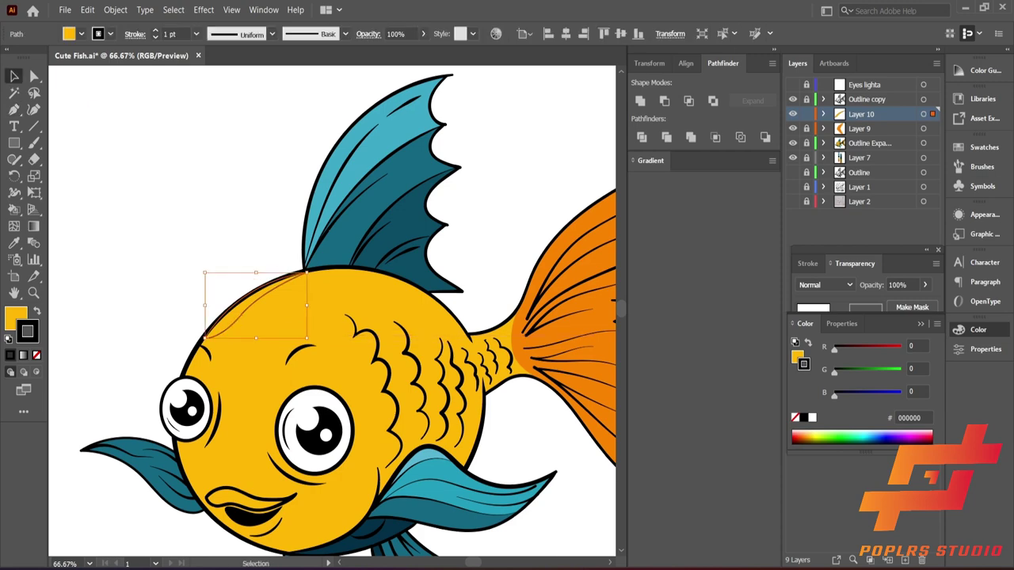
{"action": "key", "text": "ctrl+0"}
Move the orange sample square lower and select the yellow square's fill
{"action": "left_click_drag", "start_coordinate": [533, 321], "coordinate": [533, 436]}
{"action": "left_click", "coordinate": [534, 294]}
{"action": "left_click", "coordinate": [16, 317]}
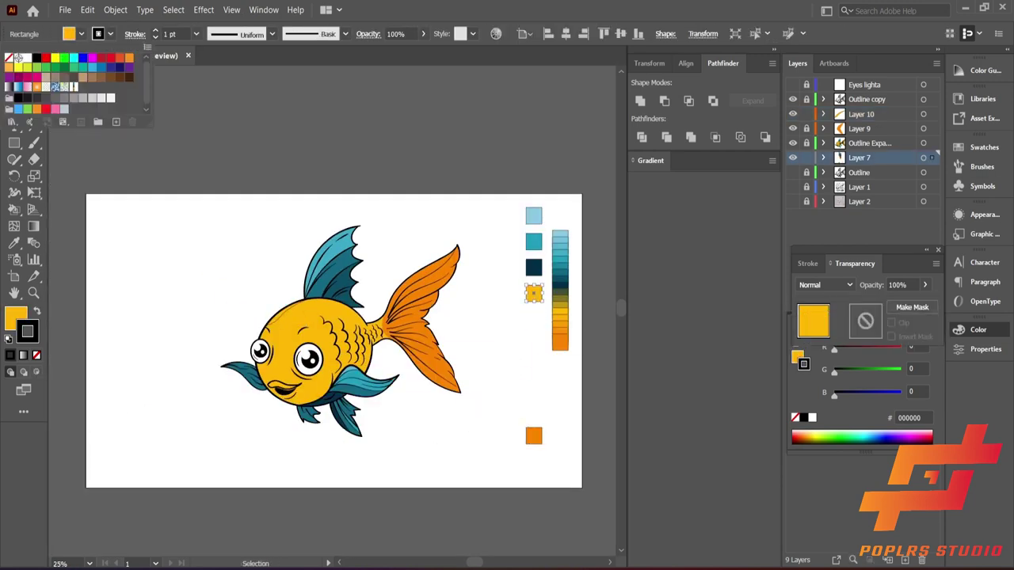
Recolour the yellow square ffe966 and blend both squares using Specified Steps
{"action": "double_click", "coordinate": [15, 317]}
{"action": "left_click", "coordinate": [953, 118]}
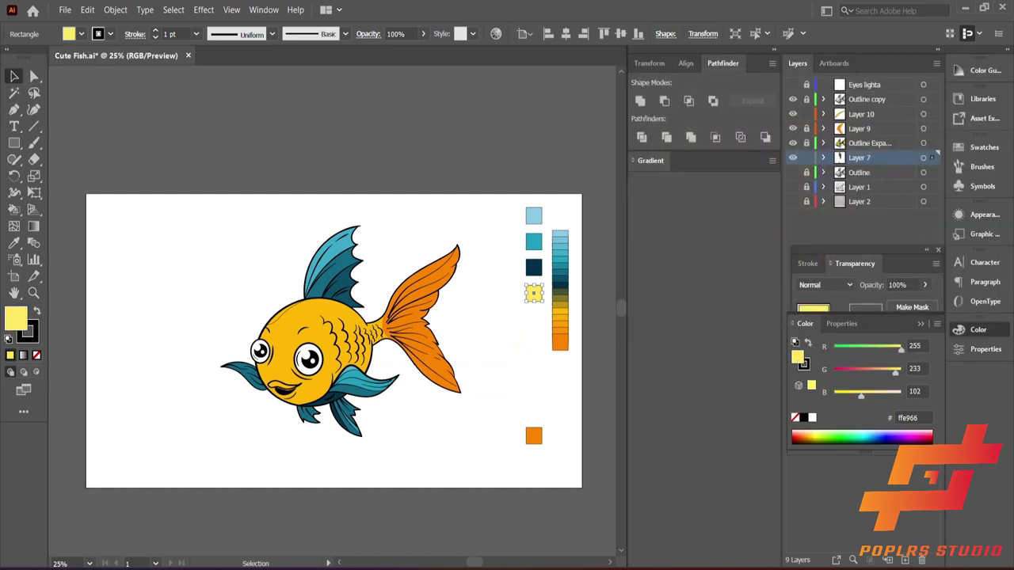
{"action": "left_click", "coordinate": [533, 436], "text": "shift"}
{"action": "double_click", "coordinate": [34, 242]}
{"action": "left_click", "coordinate": [498, 255]}
{"action": "left_click", "coordinate": [508, 320]}
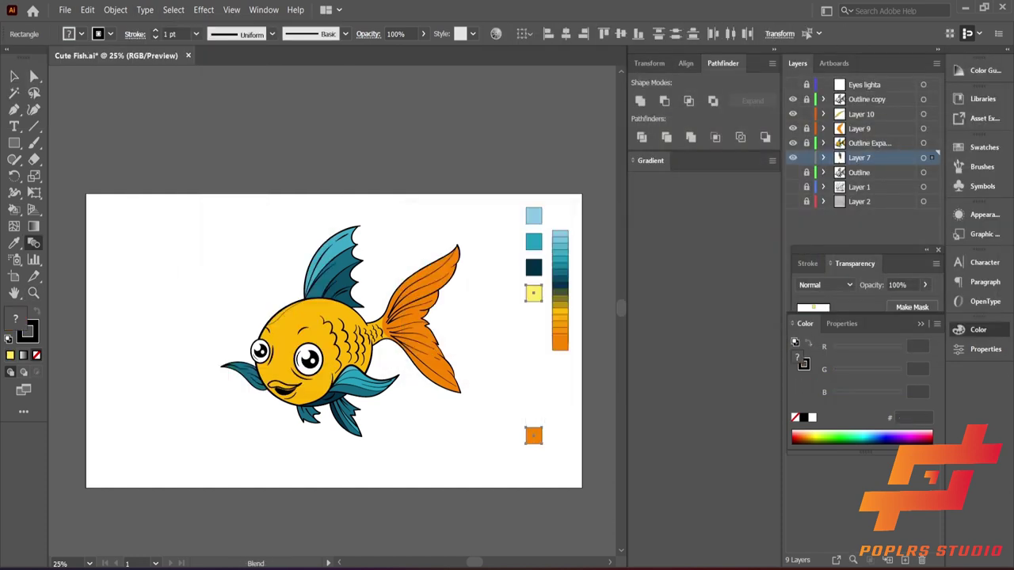
{"action": "key", "text": "v"}
{"action": "left_click", "coordinate": [115, 10]}
{"action": "left_click", "coordinate": [313, 374]}
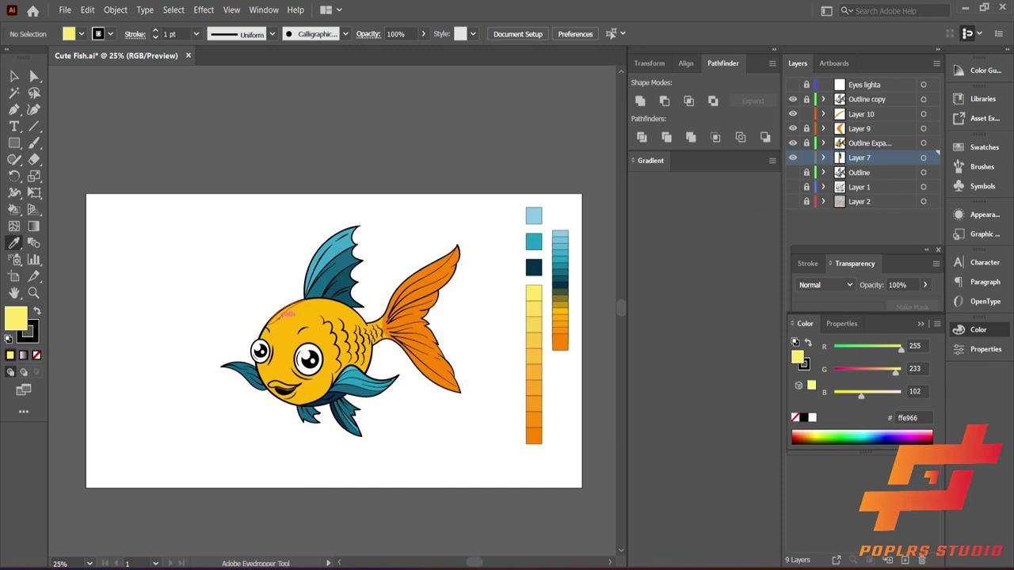
Fill the head-edge highlight pale yellow and undo the unwanted black stroke
{"action": "key", "text": "v"}
{"action": "left_click", "coordinate": [282, 313]}
{"action": "key", "text": "ctrl+1"}
{"action": "left_click", "coordinate": [110, 34]}
{"action": "left_click", "coordinate": [11, 49]}
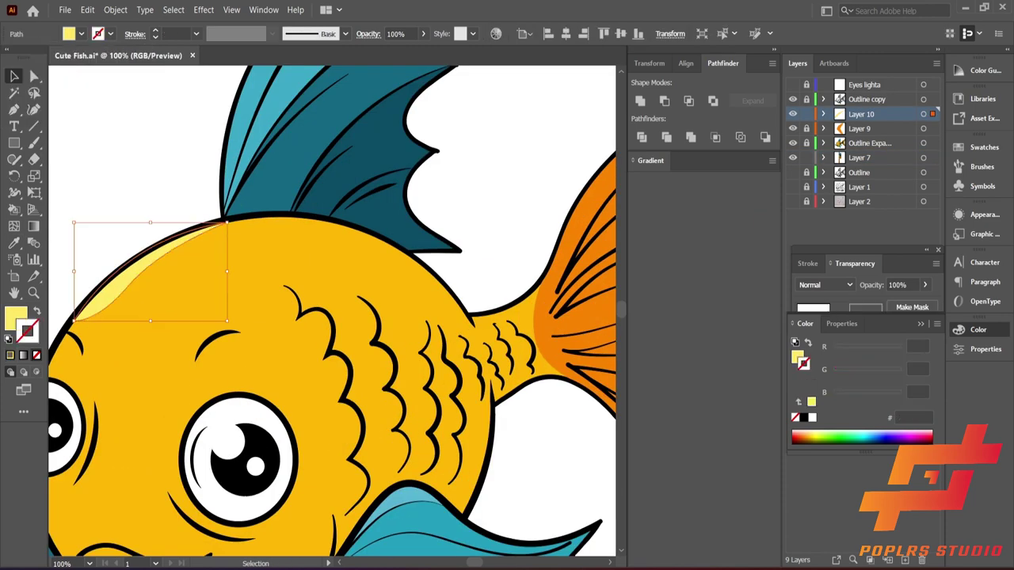
{"action": "key", "text": "i"}
{"action": "key", "text": "ctrl+0"}
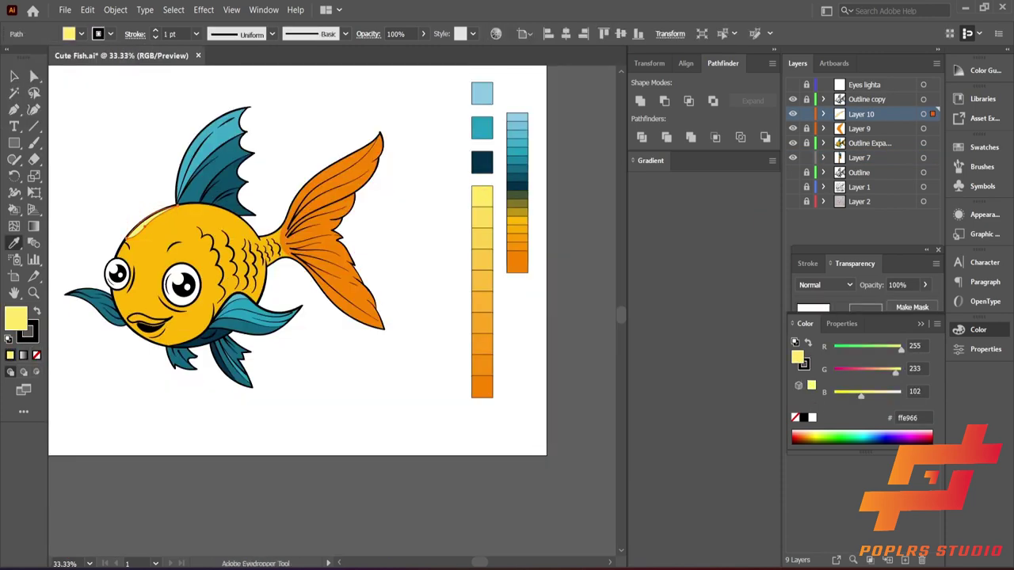
{"action": "key", "text": "ctrl+z"}
{"action": "key", "text": "v"}
{"action": "key", "text": "ctrl+equal"}
{"action": "key", "text": "ctrl+equal"}
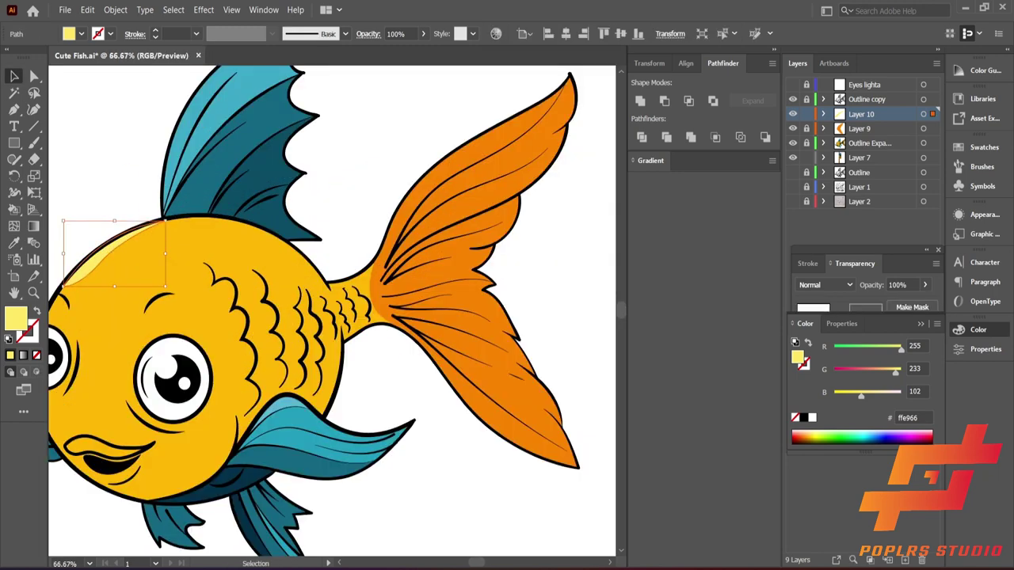
{"action": "key", "text": "ctrl+minus"}
{"action": "key", "text": "ctrl+plus"}
{"action": "key", "text": "ctrl+shift+a"}
{"action": "key", "text": "ctrl+1"}
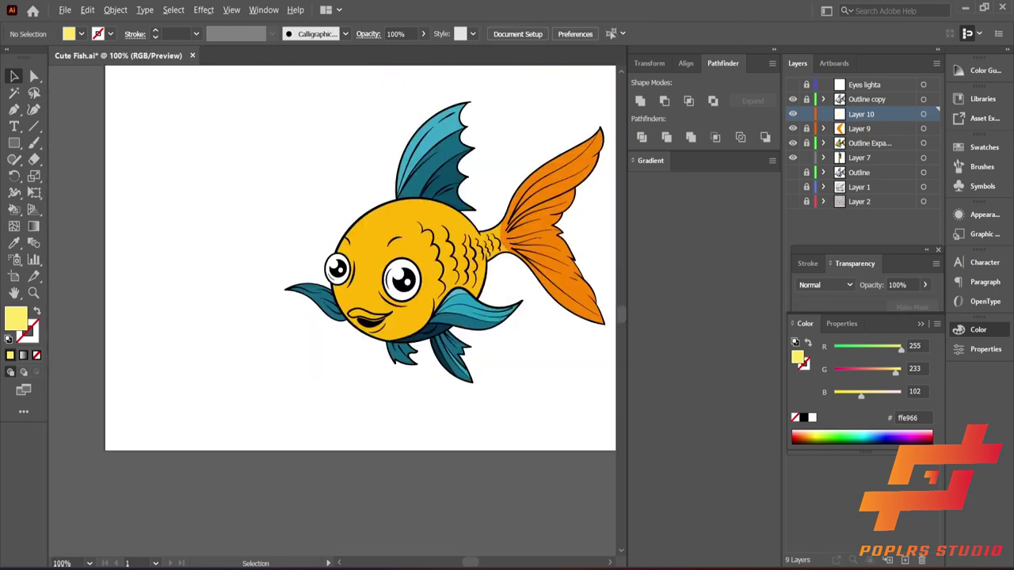
{"action": "key", "text": "ctrl+plus"}
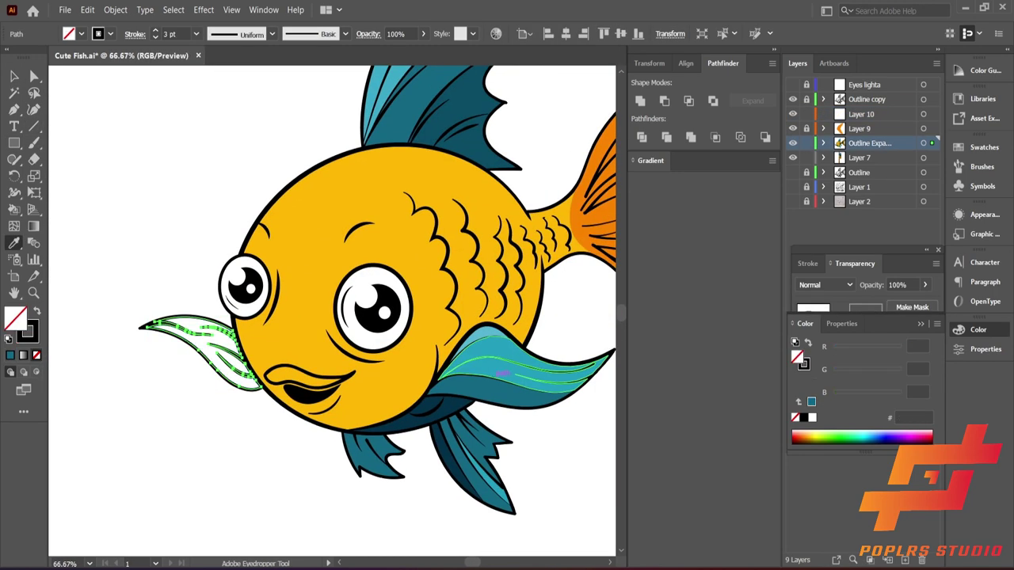
Select the left fin's anchor points, then deselect the fin
{"action": "left_click", "coordinate": [190, 341]}
{"action": "key", "text": "a"}
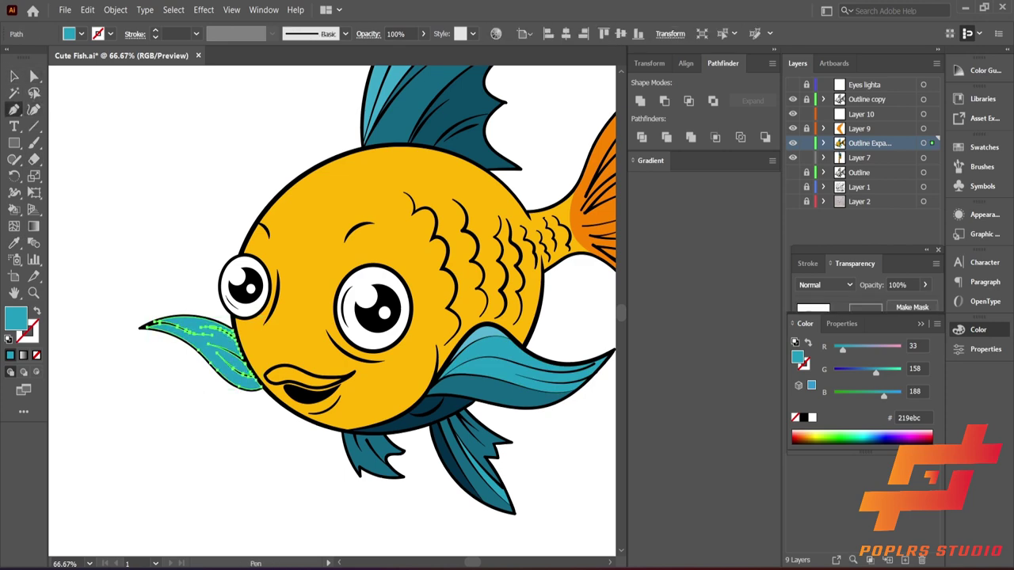
{"action": "key", "text": "ctrl+shift+a"}
{"action": "scroll", "coordinate": [207, 361], "scroll_direction": "up", "scroll_amount": 2}
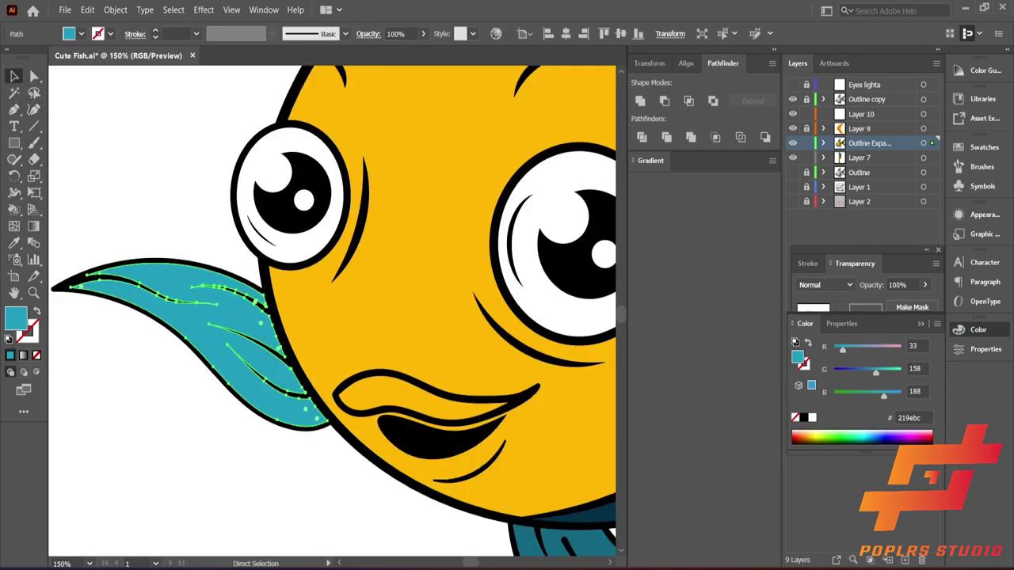
{"action": "left_click_drag", "start_coordinate": [68, 261], "coordinate": [329, 431]}
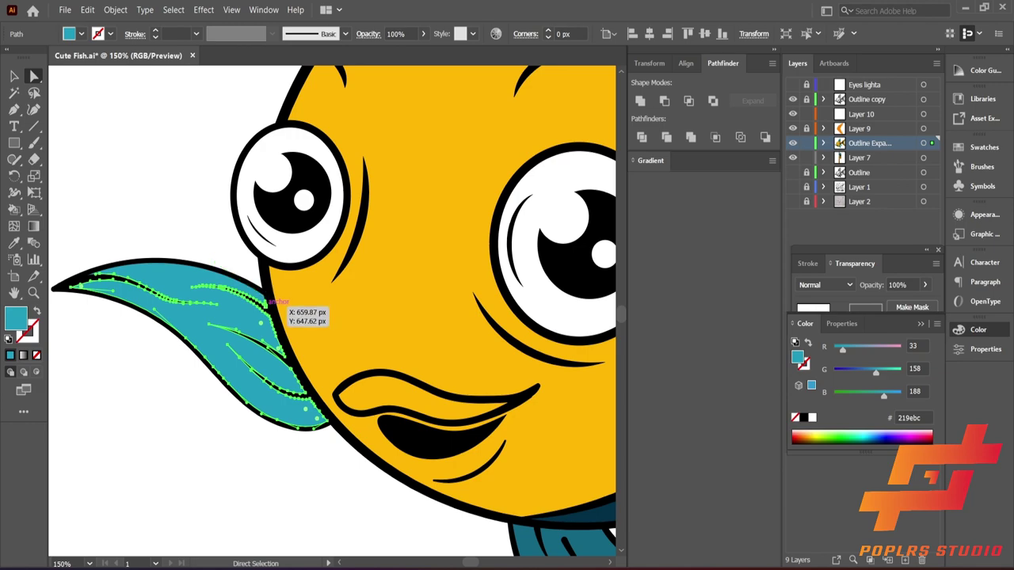
{"action": "key", "text": "ctrl+0"}
{"action": "key", "text": "ctrl+shift+a"}
{"action": "key", "text": "v"}
{"action": "key", "text": "ctrl+plus"}
{"action": "key", "text": "ctrl+plus"}
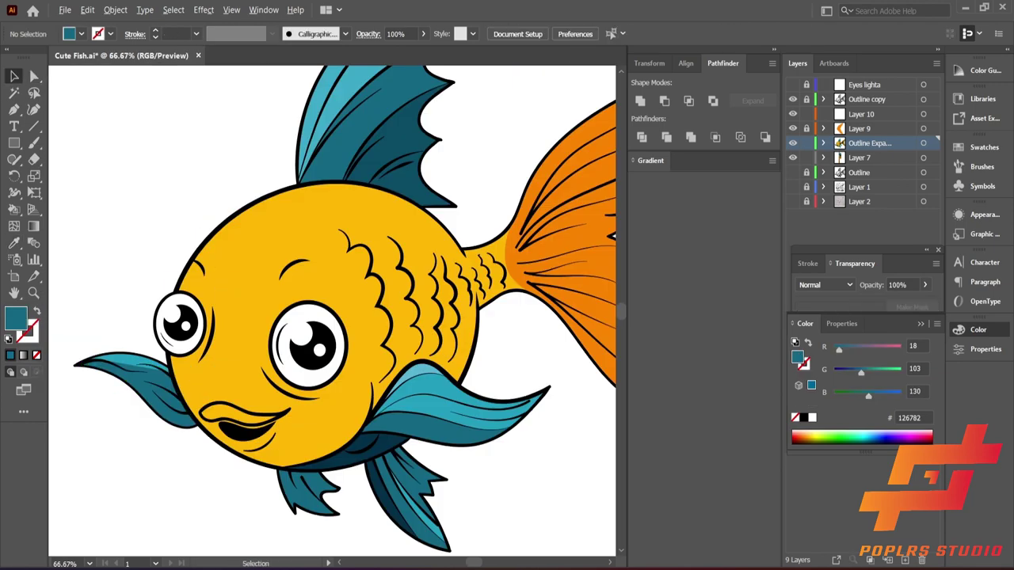
Eyedrop the lighter yellow fed34f from the blend column onto the body
{"action": "left_click", "coordinate": [226, 413]}
{"action": "scroll", "coordinate": [226, 412], "scroll_direction": "down", "scroll_amount": 3}
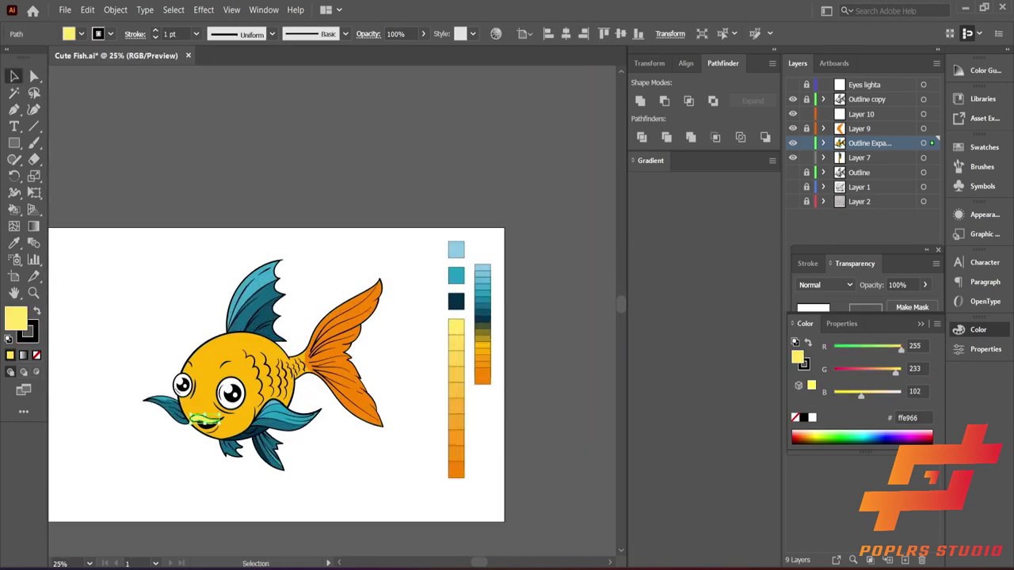
{"action": "scroll", "coordinate": [233, 415], "scroll_direction": "up", "scroll_amount": 3}
{"action": "scroll", "coordinate": [174, 238], "scroll_direction": "down", "scroll_amount": 2}
{"action": "key", "text": "i"}
{"action": "left_click", "coordinate": [498, 205]}
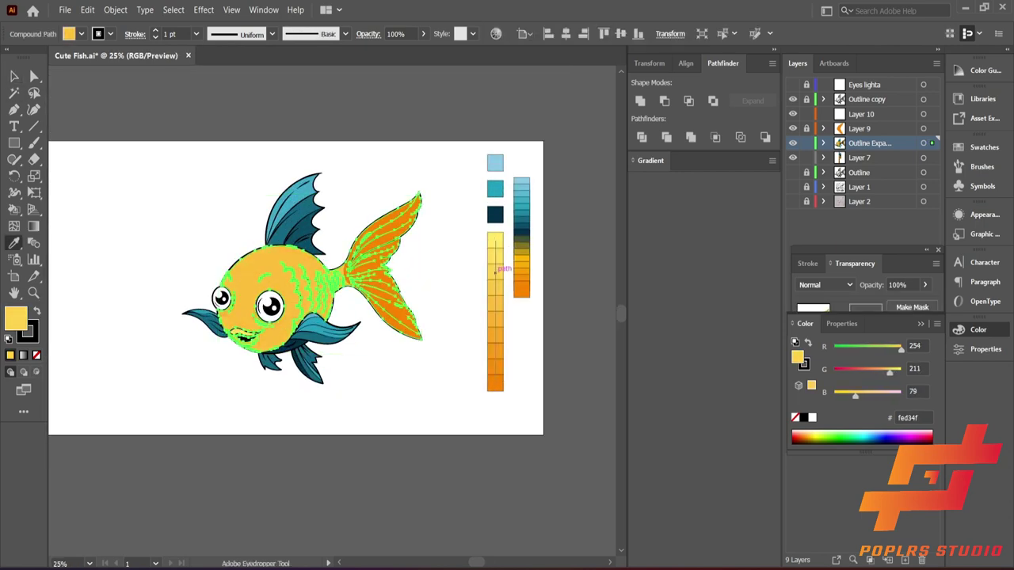
Eyedrop the orange-yellow swatch ffb703 onto the fish's upper lip
{"action": "left_click", "coordinate": [225, 347]}
{"action": "key", "text": "i"}
{"action": "left_click", "coordinate": [593, 252]}
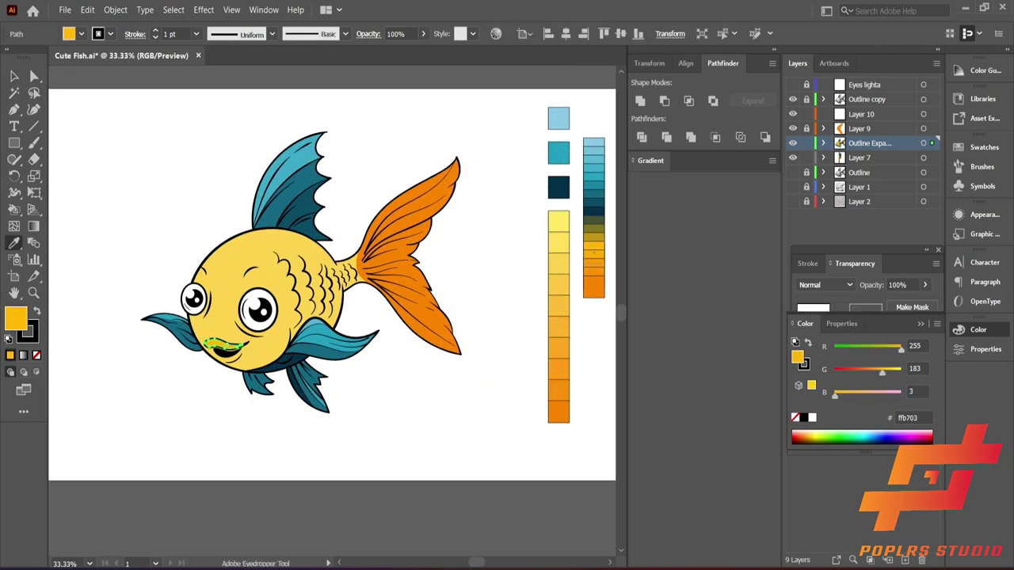
{"action": "key", "text": "v"}
{"action": "key", "text": "ctrl+shift+a"}
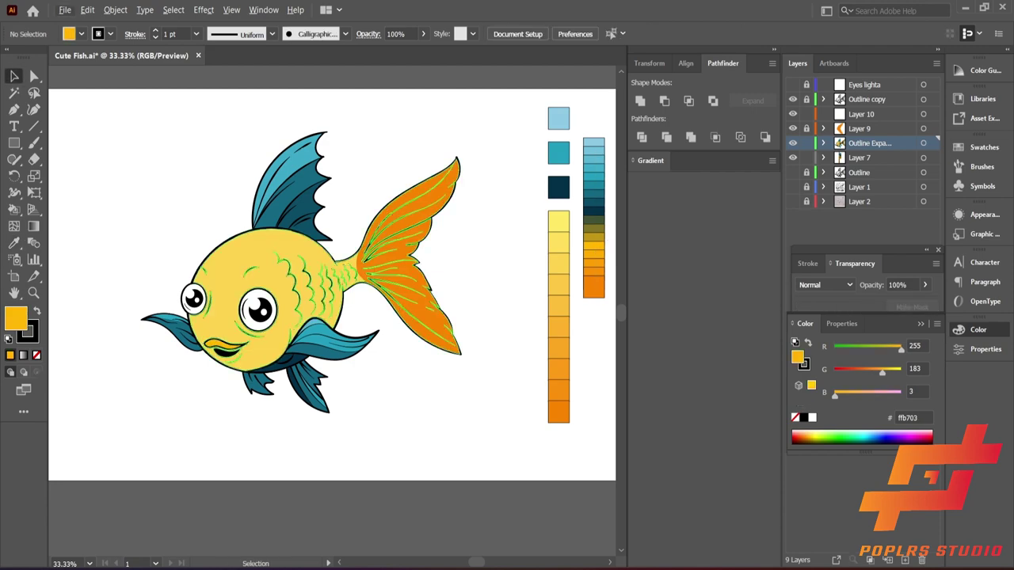
{"action": "key", "text": "ctrl+plus"}
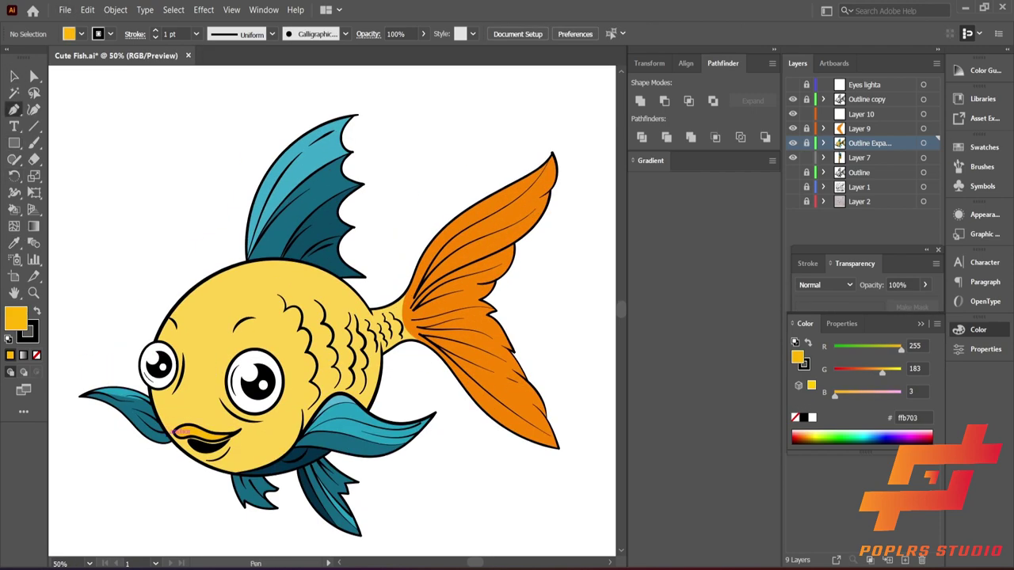
On Layer 10, pen-draw a closed crescent following the head's upper-left edge and top
{"action": "left_click", "coordinate": [861, 114]}
{"action": "left_click_drag", "start_coordinate": [156, 406], "coordinate": [154, 396]}
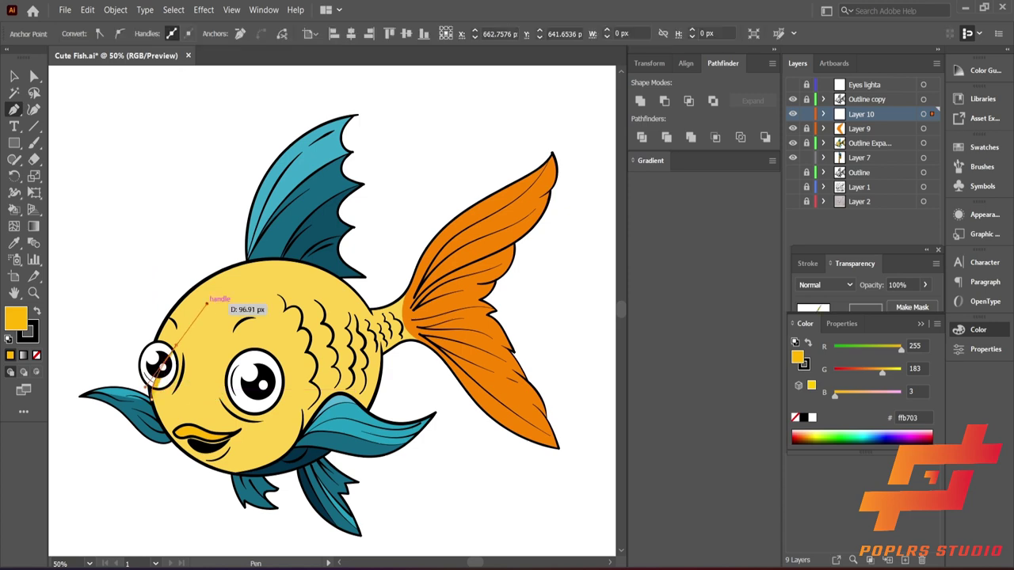
{"action": "left_click", "coordinate": [144, 303]}
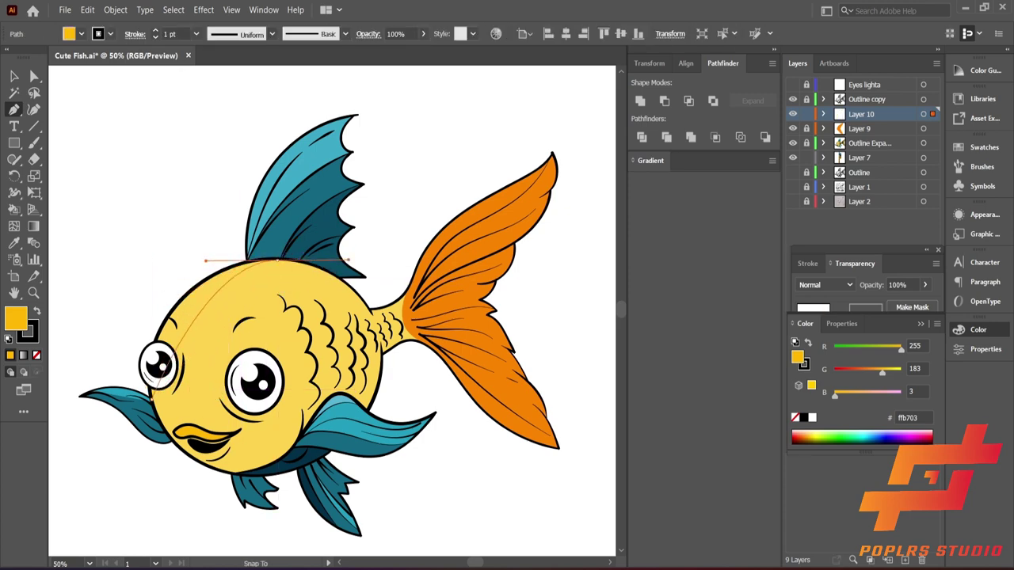
{"action": "left_click_drag", "start_coordinate": [348, 260], "coordinate": [390, 240]}
{"action": "scroll", "coordinate": [349, 316], "scroll_direction": "up", "scroll_amount": 3}
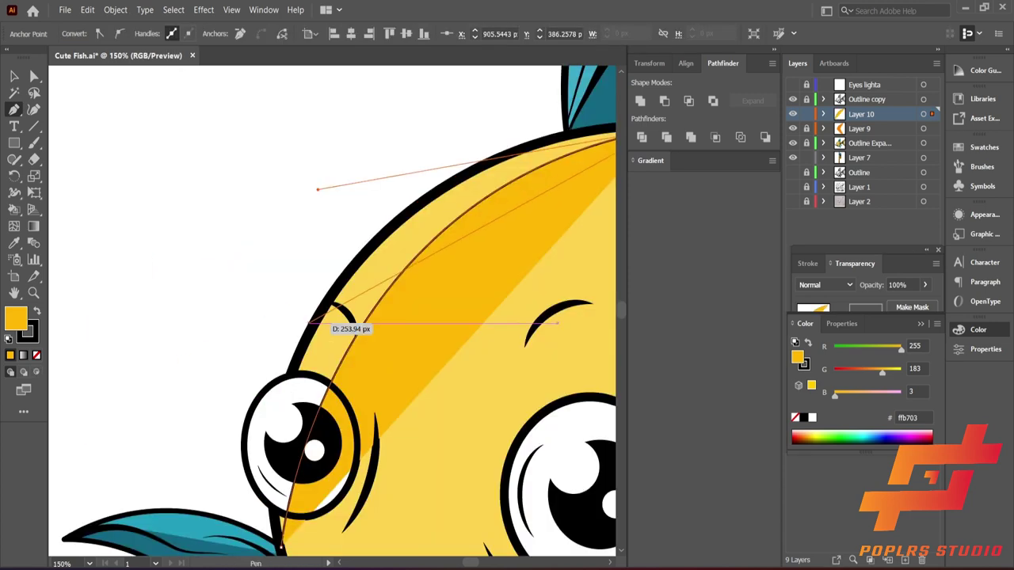
{"action": "scroll", "coordinate": [317, 525], "scroll_direction": "down", "scroll_amount": 2}
{"action": "scroll", "coordinate": [272, 487], "scroll_direction": "down", "scroll_amount": 5}
{"action": "scroll", "coordinate": [271, 487], "scroll_direction": "up", "scroll_amount": 1}
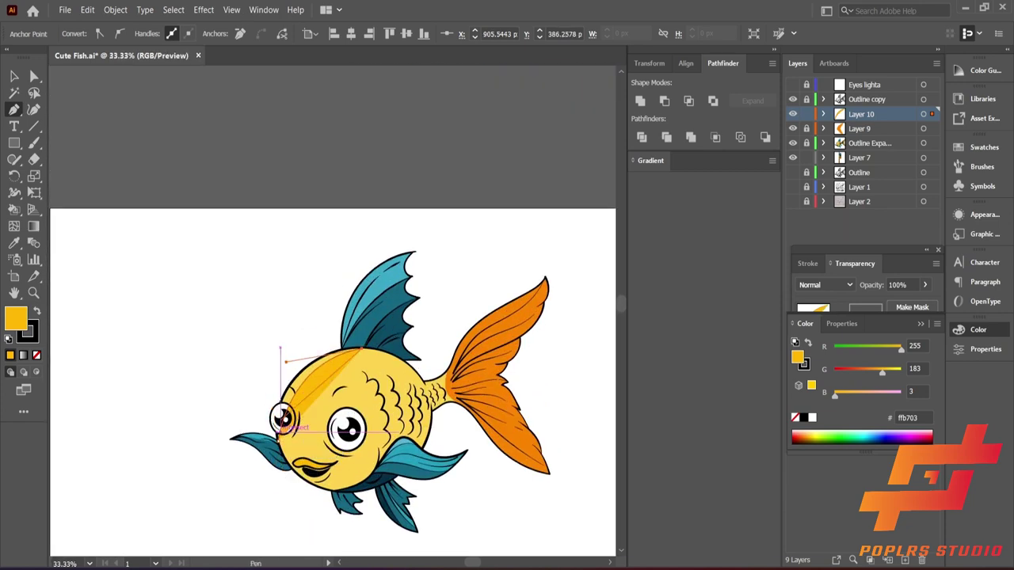
{"action": "left_click", "coordinate": [281, 415]}
{"action": "key", "text": "v"}
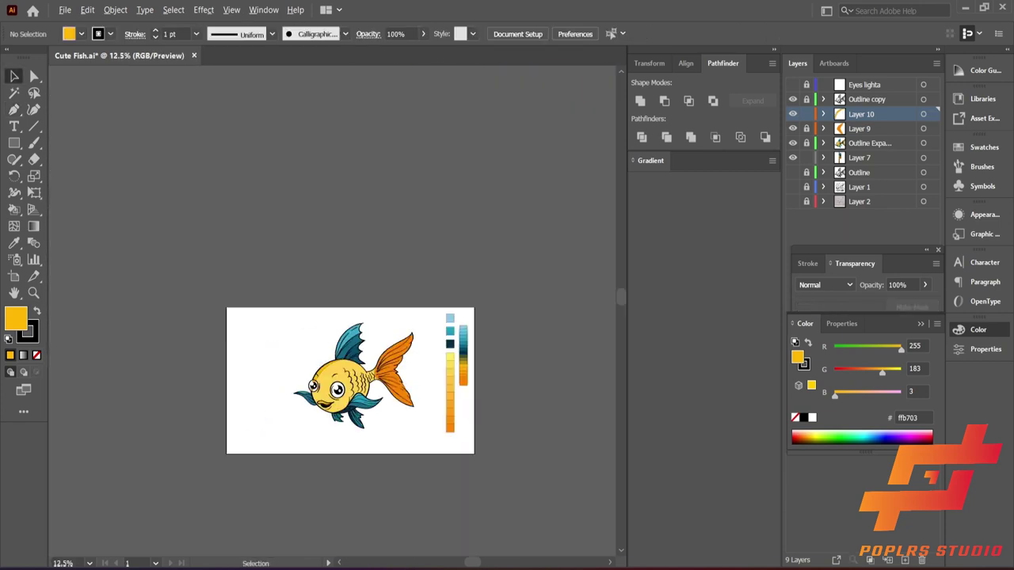
{"action": "scroll", "coordinate": [333, 380], "scroll_direction": "down", "scroll_amount": 2}
{"action": "scroll", "coordinate": [333, 380], "scroll_direction": "up", "scroll_amount": 4}
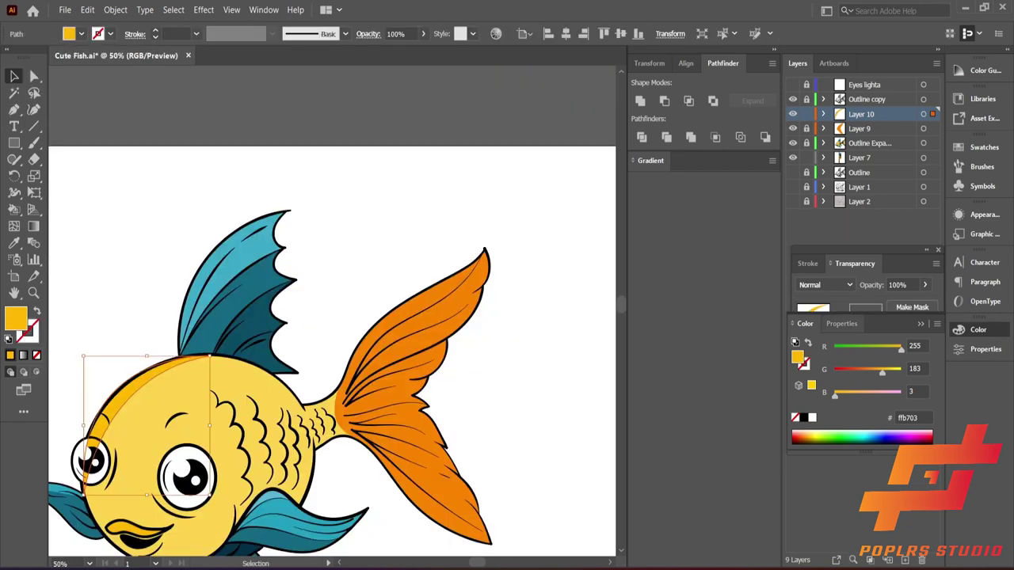
Switch the Color panel to HSB and lower saturation to about 33% for pale cream
{"action": "left_click", "coordinate": [937, 323]}
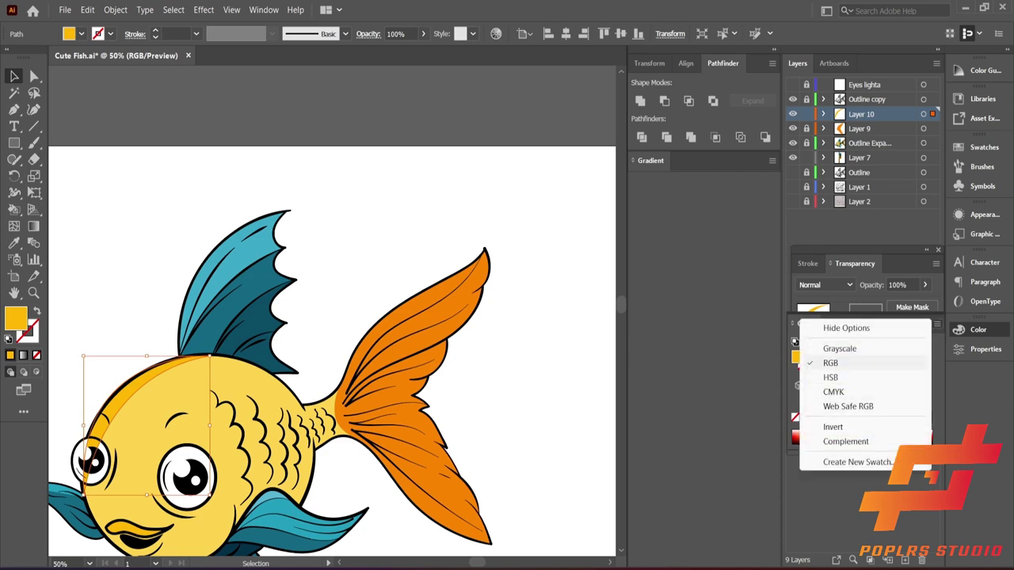
{"action": "left_click", "coordinate": [830, 377]}
{"action": "left_click_drag", "start_coordinate": [895, 370], "coordinate": [855, 370]}
{"action": "left_click", "coordinate": [475, 238]}
Zoom in on the head highlight near the eye and deselect it
{"action": "scroll", "coordinate": [448, 237], "scroll_direction": "down", "scroll_amount": 3}
{"action": "scroll", "coordinate": [449, 237], "scroll_direction": "up", "scroll_amount": 2}
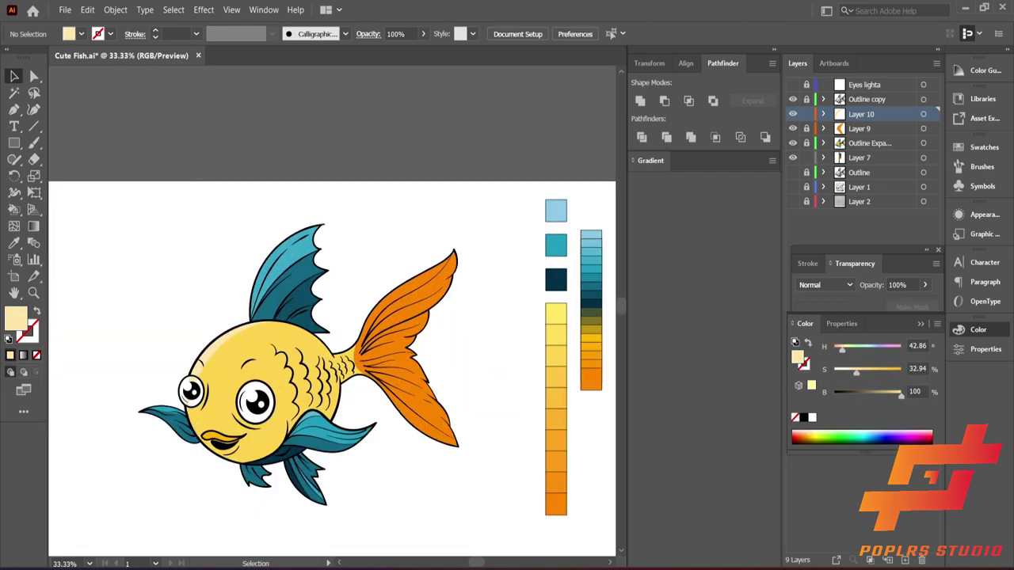
{"action": "key", "text": "ctrl+plus"}
{"action": "key", "text": "ctrl+plus"}
{"action": "key", "text": "ctrl+z"}
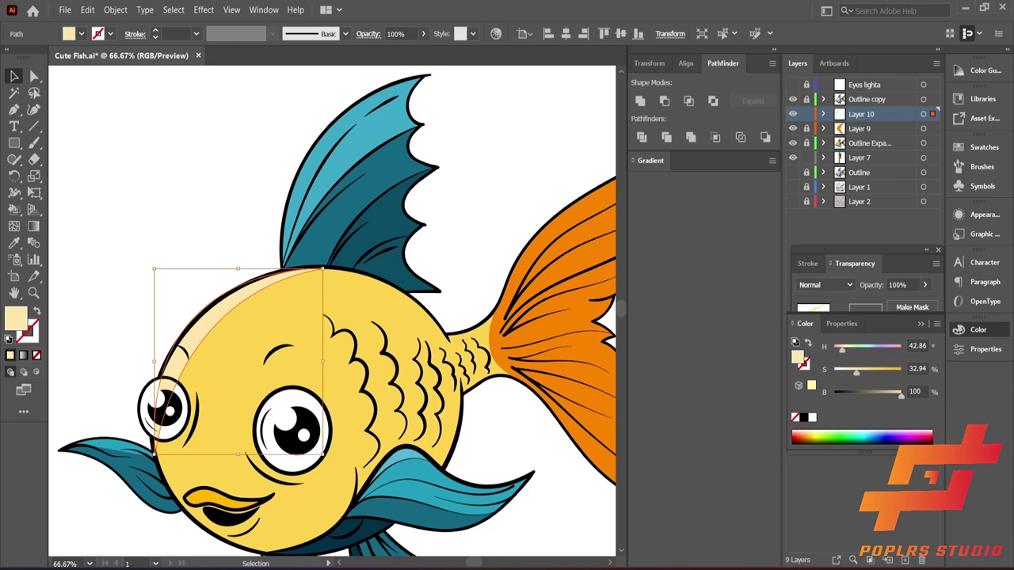
{"action": "key", "text": "ctrl+plus"}
{"action": "key", "text": "ctrl+plus"}
{"action": "key", "text": "ctrl+plus"}
{"action": "key", "text": "ctrl+shift+a"}
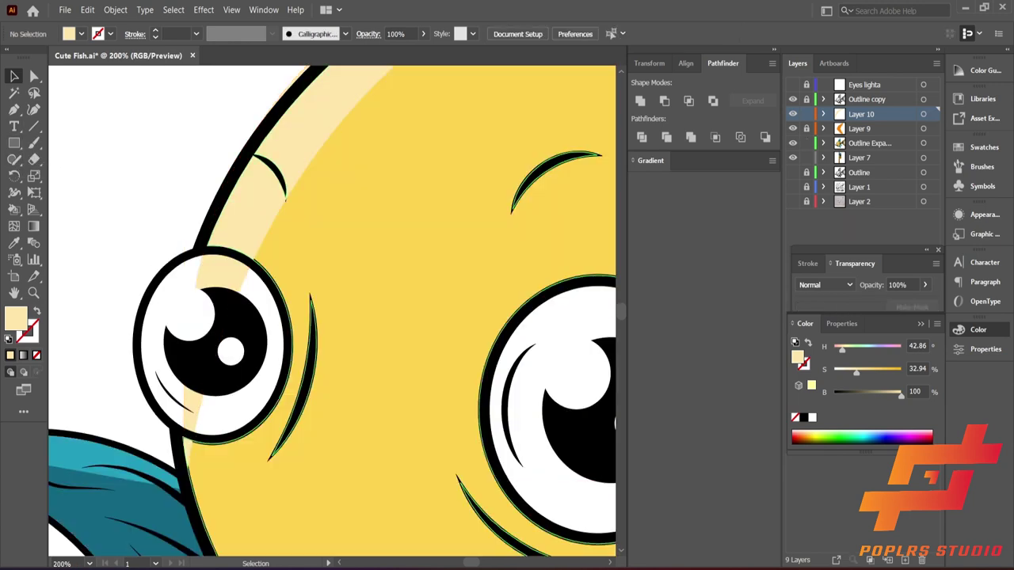
Show the eye and Outline layers and select the head highlight with the left eye outline
{"action": "left_click_drag", "start_coordinate": [791, 85], "coordinate": [792, 99]}
{"action": "left_click", "coordinate": [183, 255]}
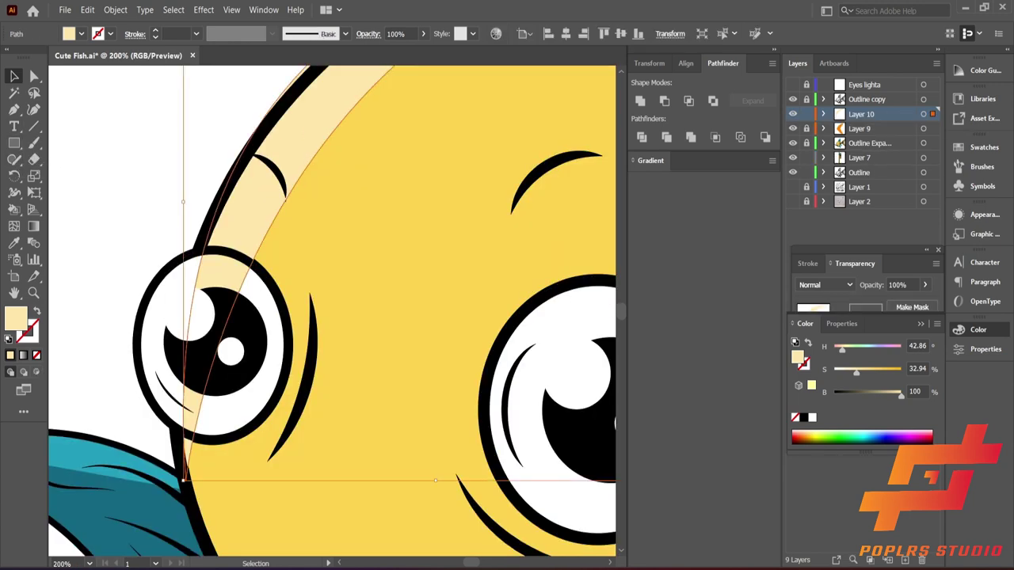
{"action": "left_click", "coordinate": [859, 171]}
{"action": "left_click", "coordinate": [822, 172]}
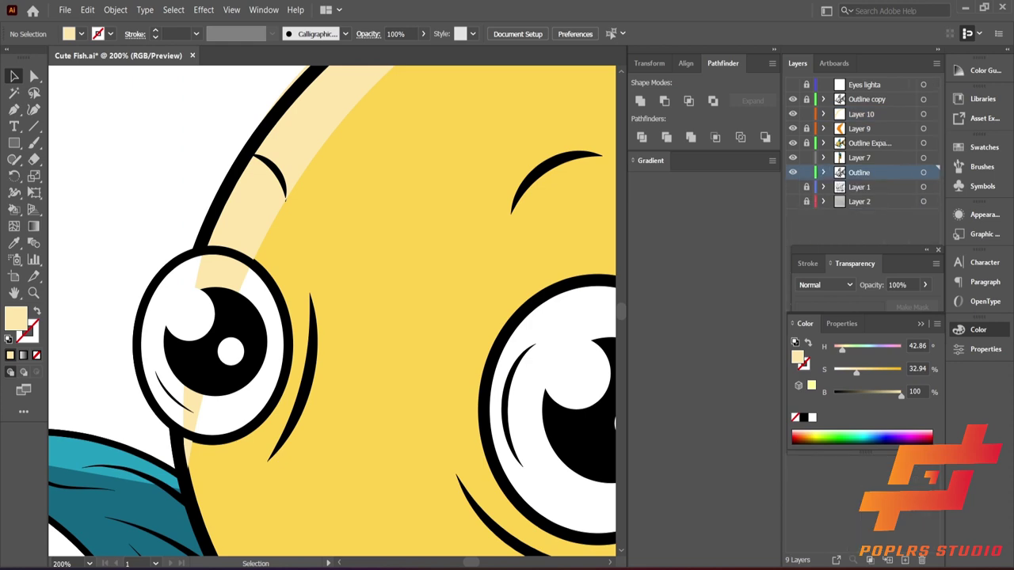
{"action": "left_click", "coordinate": [923, 172]}
{"action": "left_click", "coordinate": [923, 114], "text": "shift"}
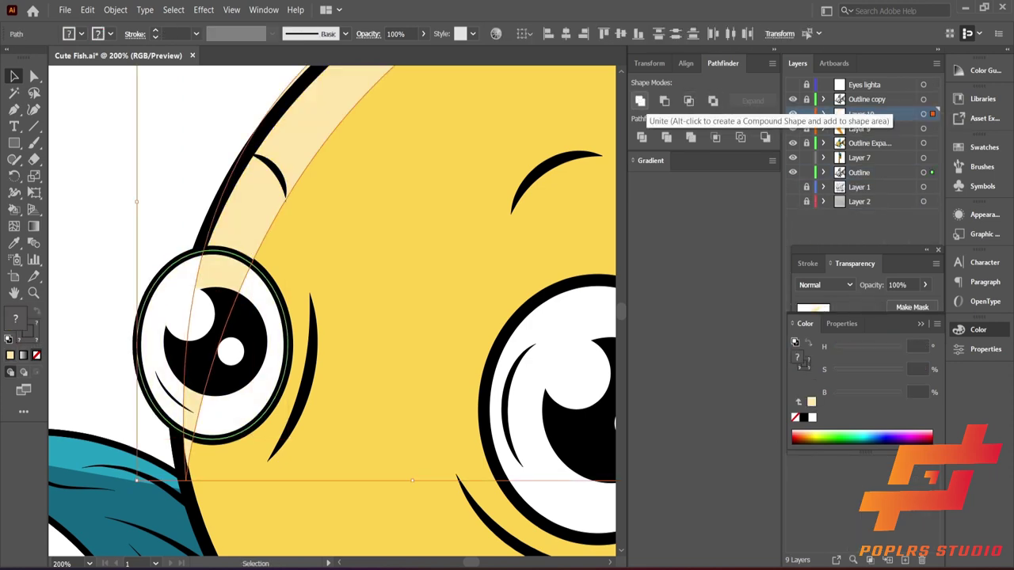
Combine the head highlight with the left eye outline, zoom out and deselect
{"action": "left_click", "coordinate": [690, 137]}
{"action": "key", "text": "ctrl+minus"}
{"action": "key", "text": "ctrl+minus"}
{"action": "key", "text": "ctrl+minus"}
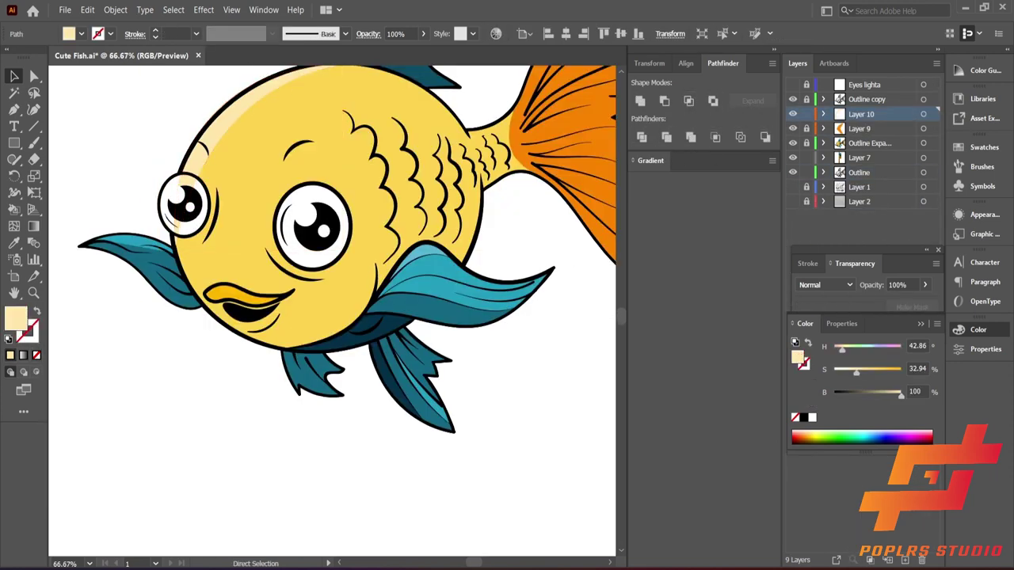
{"action": "key", "text": "ctrl+minus"}
{"action": "scroll", "coordinate": [247, 244], "scroll_direction": "up", "scroll_amount": 5}
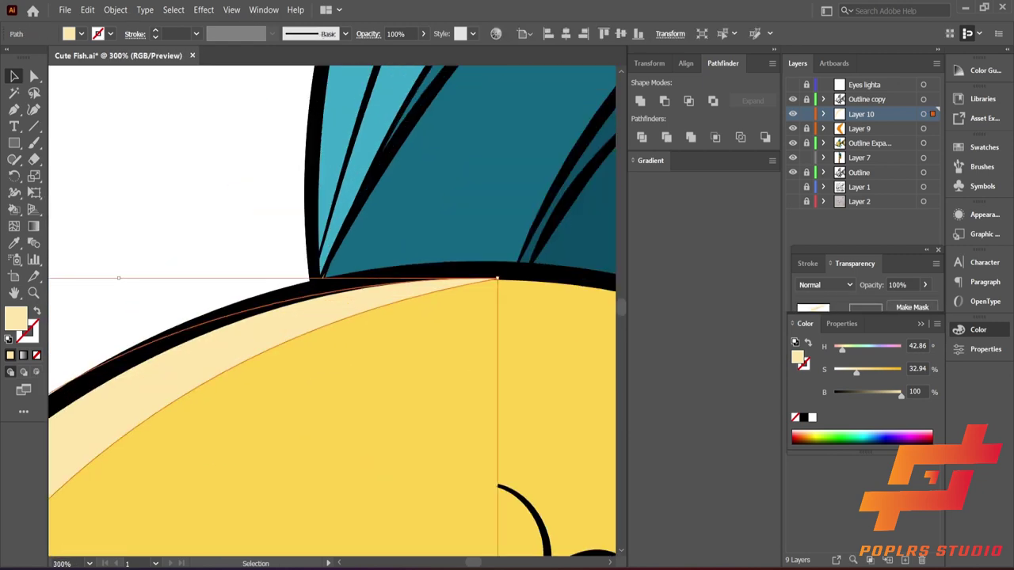
{"action": "key", "text": "ctrl+shift+a"}
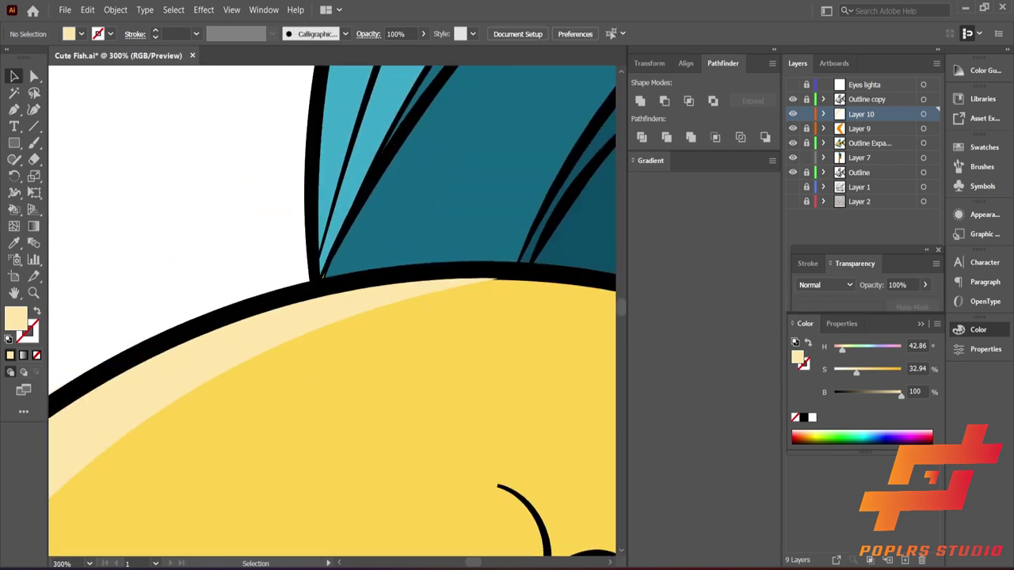
Fit the artboard with Ctrl+0 and zoom back in on the head-edge highlight
{"action": "key", "text": "ctrl+0"}
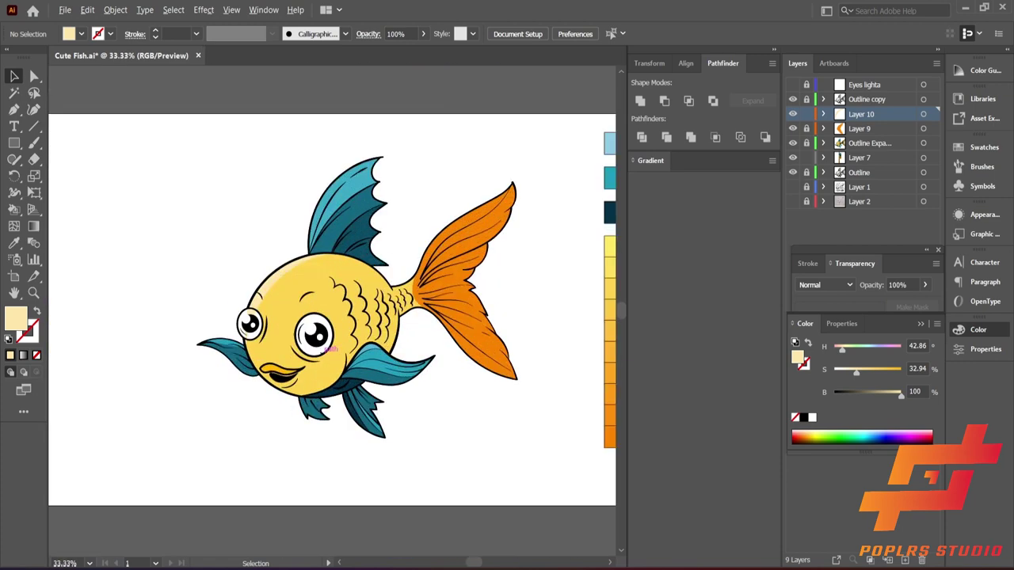
{"action": "key", "text": "ctrl+plus"}
{"action": "key", "text": "ctrl+z"}
{"action": "key", "text": "ctrl+plus"}
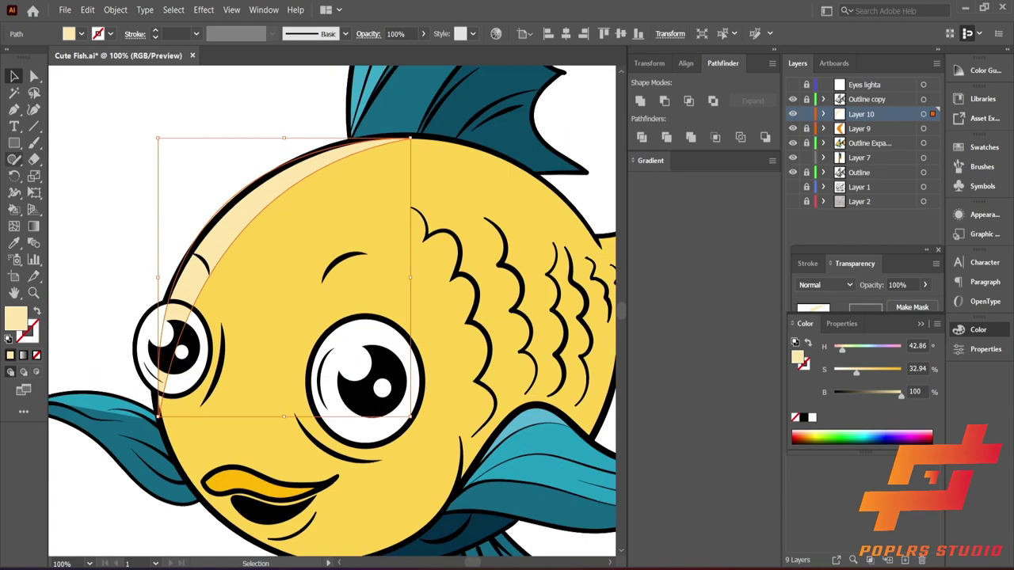
Trace a closed Pen shape around the left eye's rim
{"action": "left_click", "coordinate": [14, 143]}
{"action": "left_click", "coordinate": [14, 109]}
{"action": "scroll", "coordinate": [169, 318], "scroll_direction": "up", "scroll_amount": 3}
{"action": "left_click", "coordinate": [137, 262]}
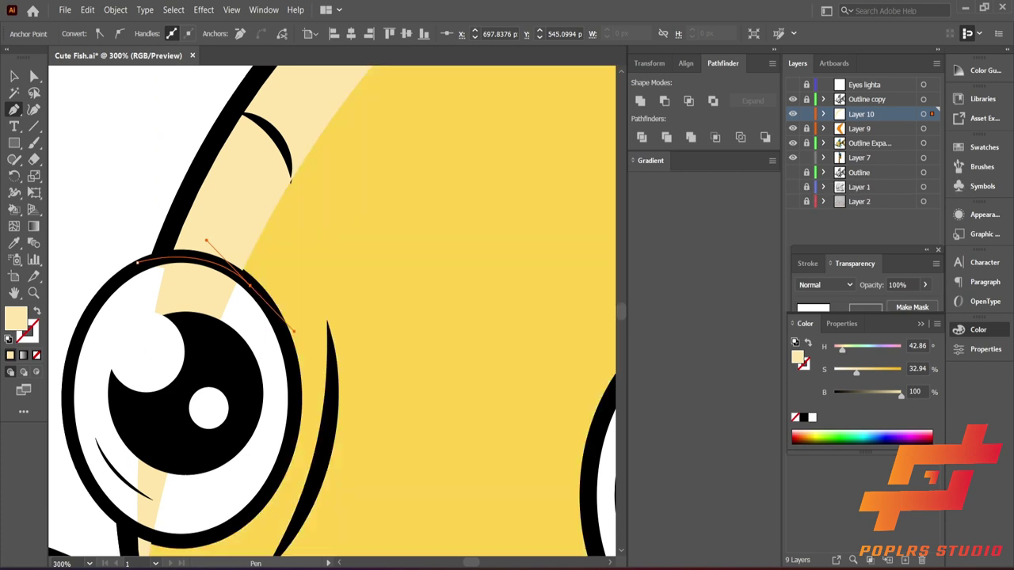
{"action": "left_click_drag", "start_coordinate": [285, 468], "coordinate": [269, 473]}
{"action": "scroll", "coordinate": [277, 475], "scroll_direction": "down", "scroll_amount": 1}
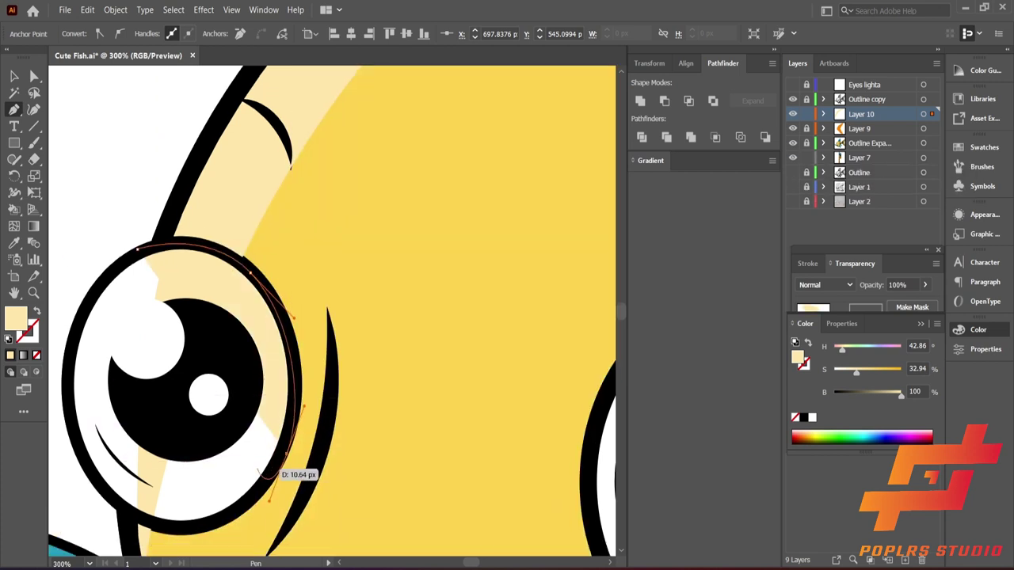
{"action": "left_click_drag", "start_coordinate": [146, 210], "coordinate": [216, 190]}
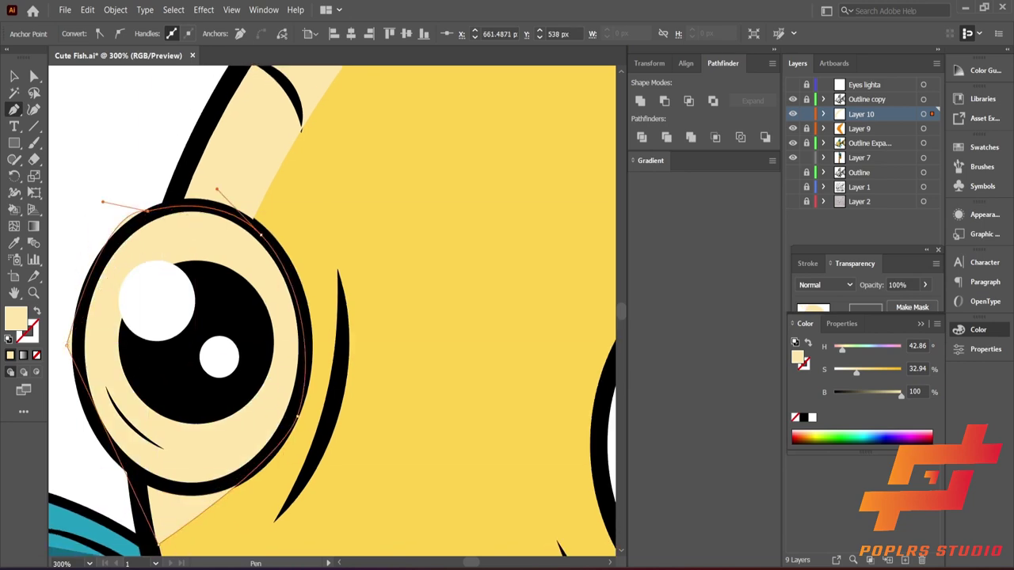
Send the new shape backward and refit the view on the head highlight
{"action": "key", "text": "ctrl+shift+bracketleft"}
{"action": "key", "text": "v"}
{"action": "scroll", "coordinate": [332, 309], "scroll_direction": "up", "scroll_amount": 3}
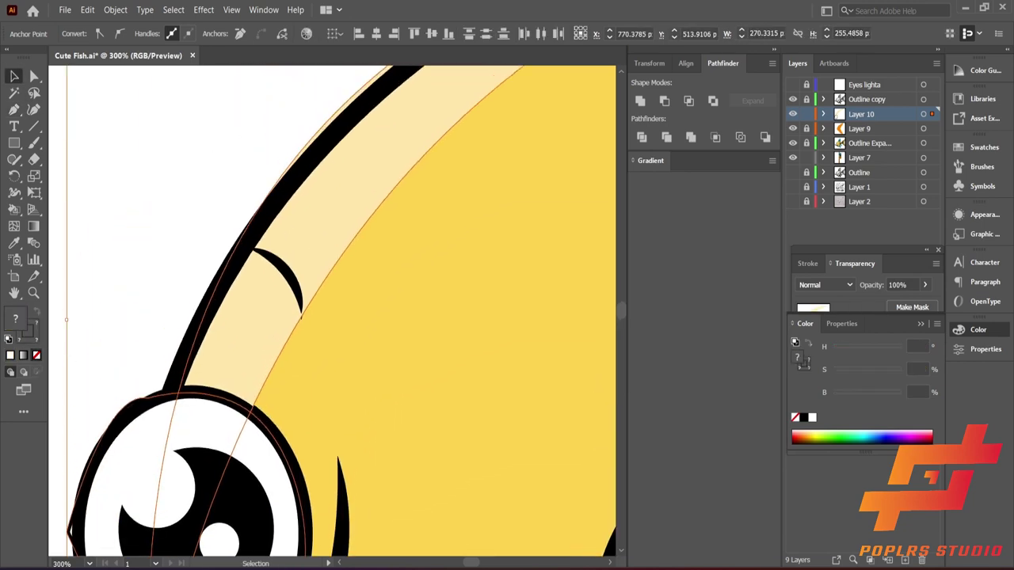
{"action": "key", "text": "ctrl+0"}
{"action": "key", "text": "ctrl+equal"}
{"action": "key", "text": "ctrl+equal"}
{"action": "key", "text": "ctrl+equal"}
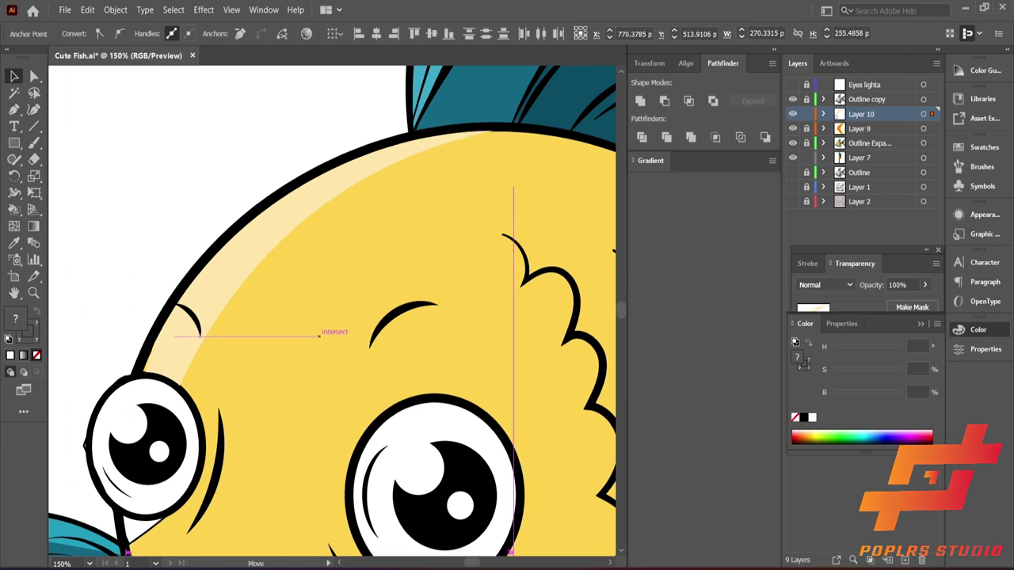
Select the cream highlight shape around the eye to remove it
{"action": "scroll", "coordinate": [329, 249], "scroll_direction": "up", "scroll_amount": 5}
{"action": "scroll", "coordinate": [329, 249], "scroll_direction": "down", "scroll_amount": 6}
{"action": "scroll", "coordinate": [329, 317], "scroll_direction": "up", "scroll_amount": 1}
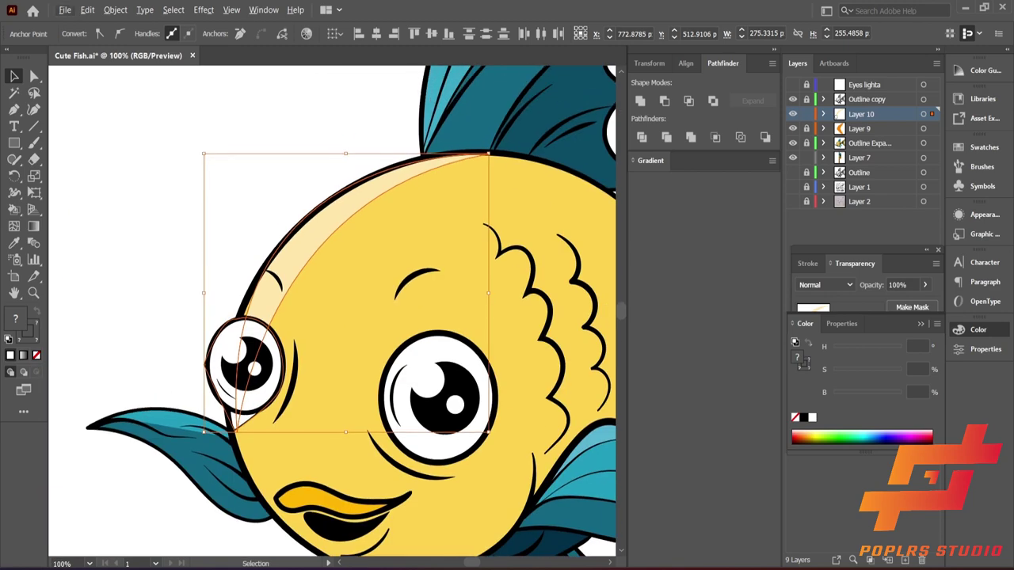
{"action": "left_click", "coordinate": [237, 360]}
{"action": "key", "text": "ctrl+shift+a"}
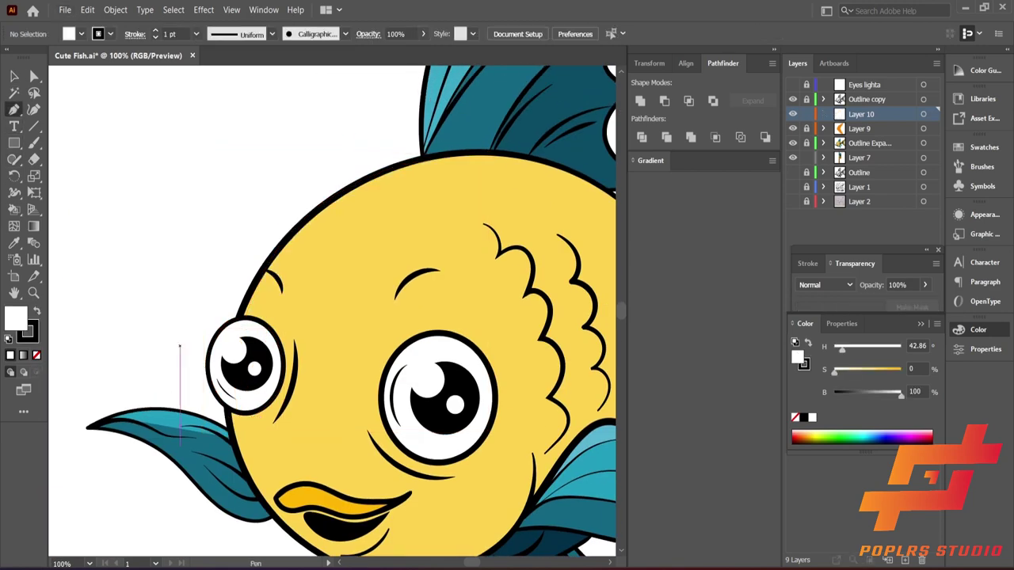
Draw a curved Pen path from the top of the left eye to the head top
{"action": "scroll", "coordinate": [236, 341], "scroll_direction": "up", "scroll_amount": 3}
{"action": "mouse_move", "coordinate": [242, 281]}
{"action": "left_mouse_down"}
{"action": "mouse_move", "coordinate": [333, 281]}
{"action": "mouse_move", "coordinate": [372, 358]}
{"action": "left_mouse_up"}
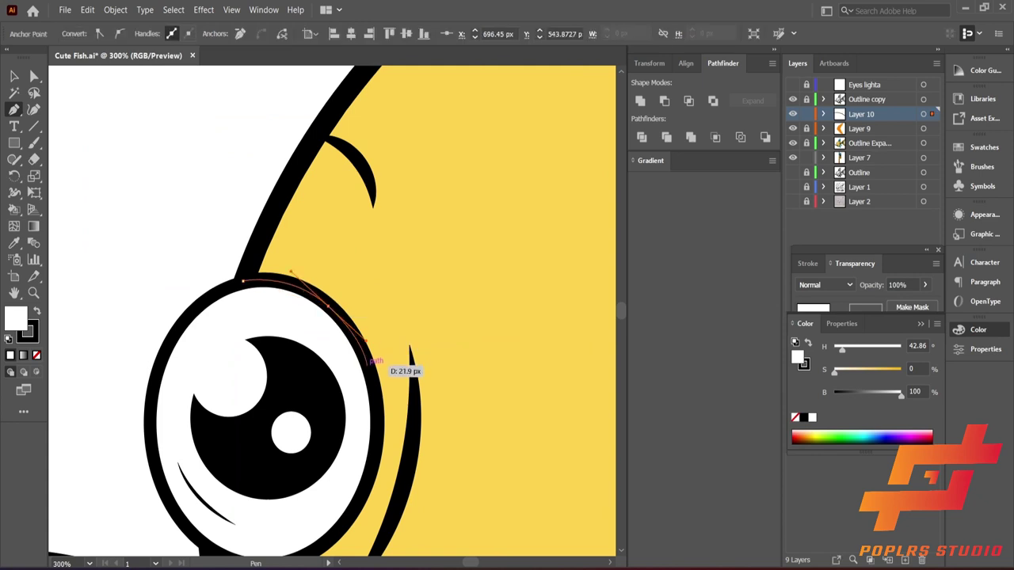
{"action": "scroll", "coordinate": [371, 366], "scroll_direction": "down", "scroll_amount": 2}
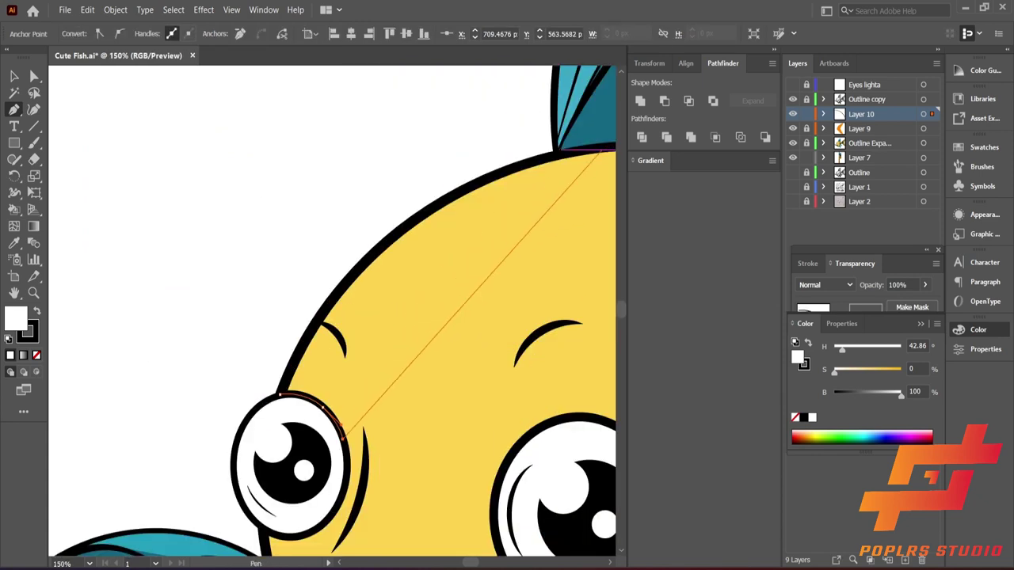
{"action": "left_click_drag", "start_coordinate": [608, 152], "coordinate": [498, 204]}
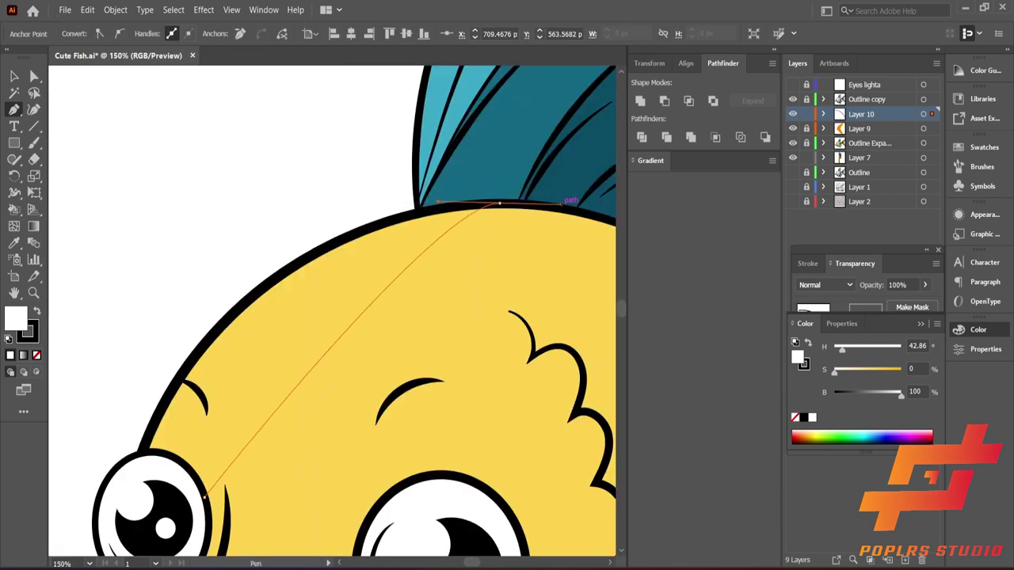
{"action": "scroll", "coordinate": [499, 203], "scroll_direction": "down", "scroll_amount": 2}
{"action": "scroll", "coordinate": [236, 237], "scroll_direction": "up", "scroll_amount": 1}
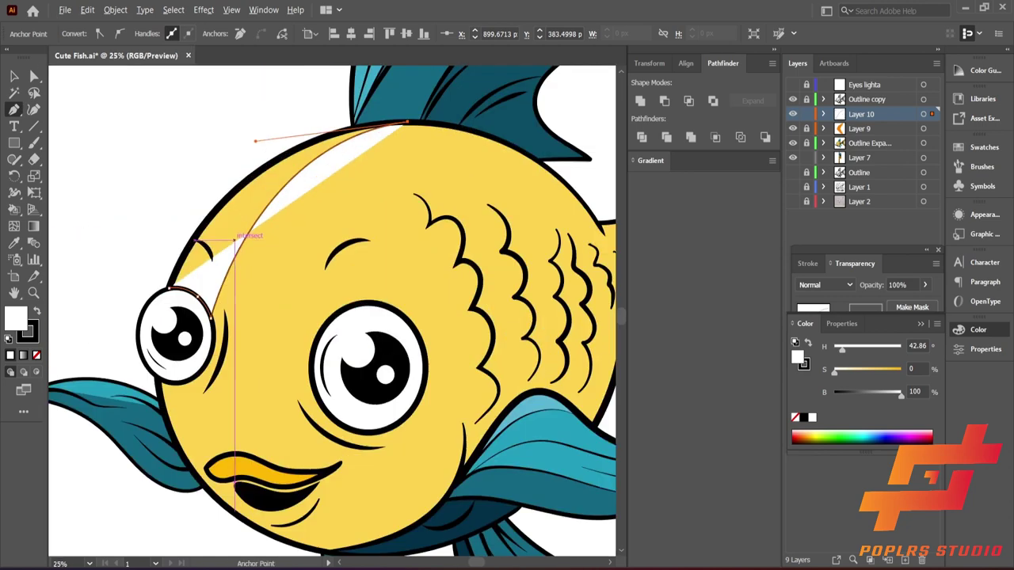
{"action": "scroll", "coordinate": [236, 237], "scroll_direction": "up", "scroll_amount": 3}
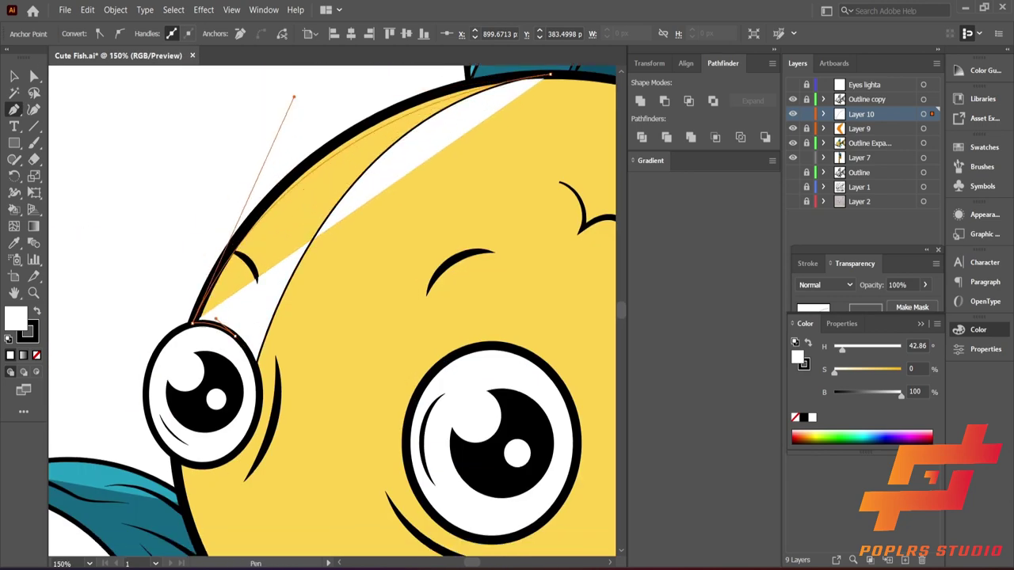
{"action": "scroll", "coordinate": [332, 309], "scroll_direction": "down", "scroll_amount": 1}
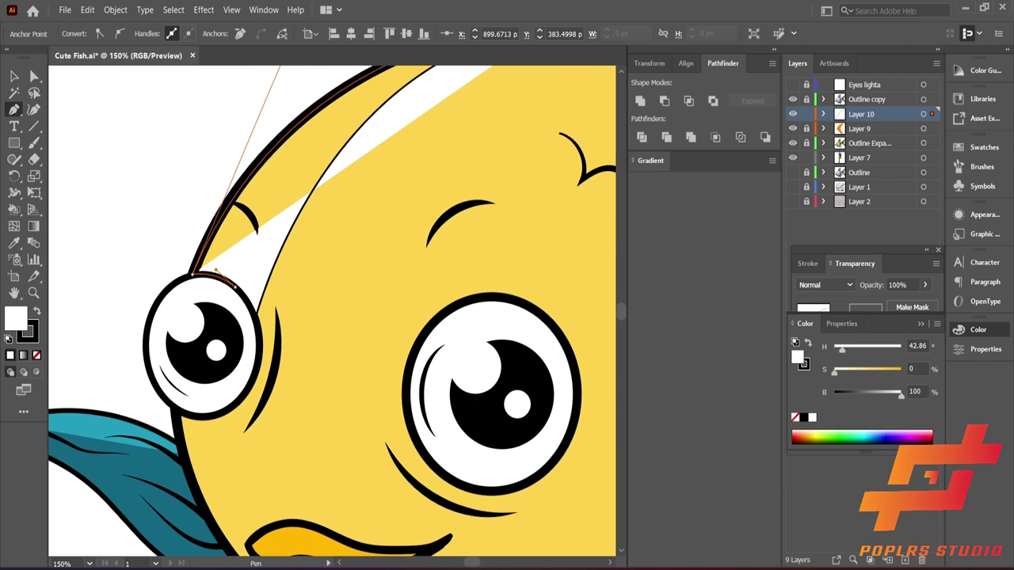
{"action": "scroll", "coordinate": [333, 309], "scroll_direction": "down", "scroll_amount": 3}
{"action": "scroll", "coordinate": [277, 253], "scroll_direction": "up", "scroll_amount": 3}
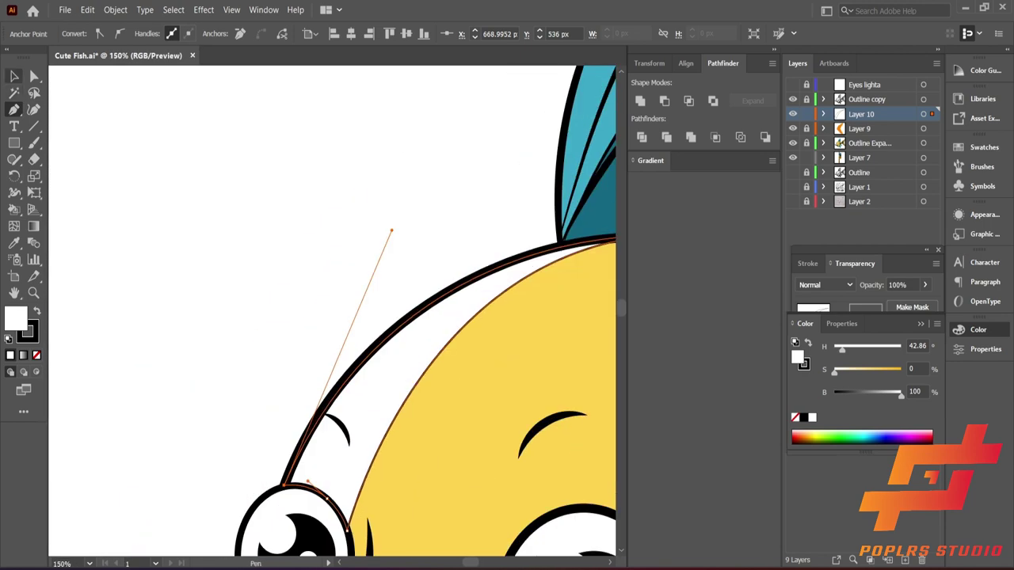
{"action": "scroll", "coordinate": [309, 479], "scroll_direction": "down", "scroll_amount": 4}
Set the new highlight's stroke to None
{"action": "key", "text": "v"}
{"action": "left_click", "coordinate": [81, 34]}
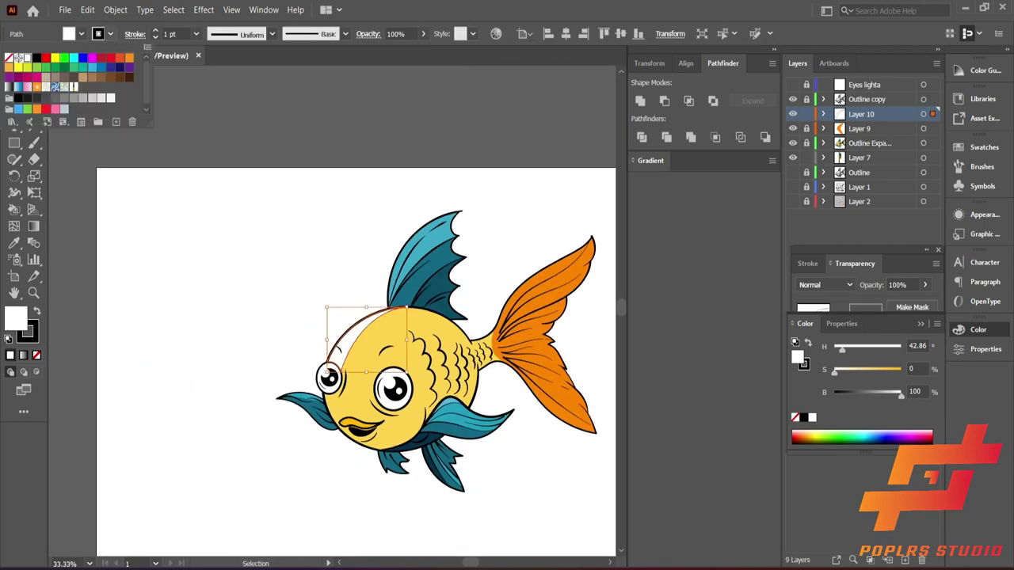
{"action": "left_click", "coordinate": [9, 58]}
{"action": "scroll", "coordinate": [333, 309], "scroll_direction": "up", "scroll_amount": 1}
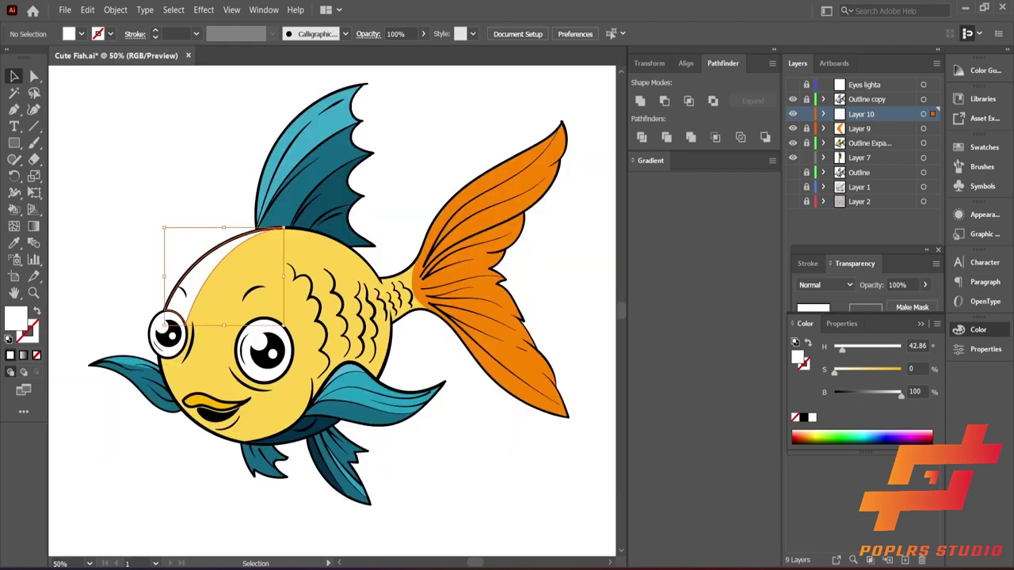
{"action": "scroll", "coordinate": [332, 309], "scroll_direction": "down", "scroll_amount": 1}
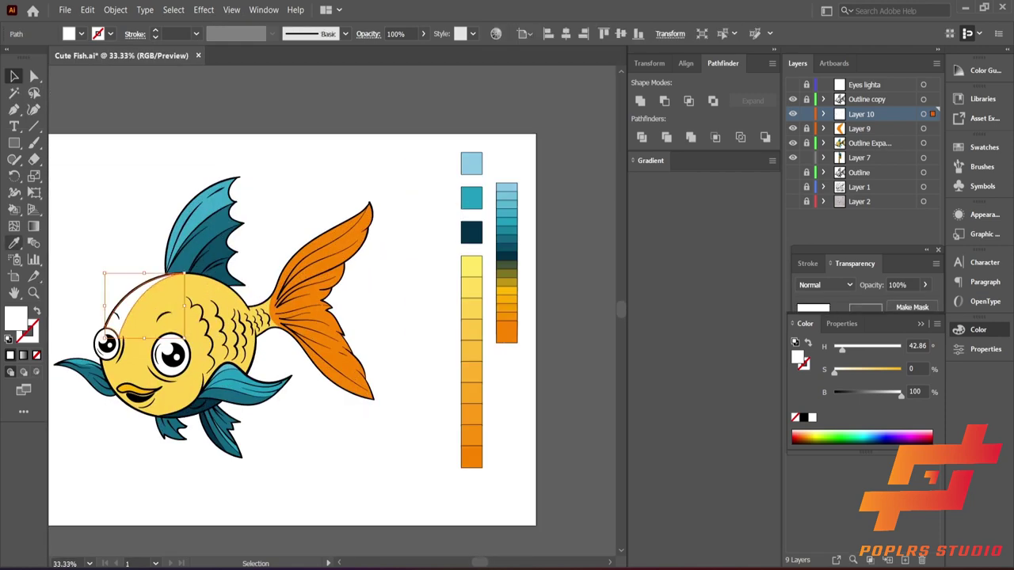
Eyedrop the body colours onto the highlight and set its stroke to None
{"action": "left_click", "coordinate": [14, 243]}
{"action": "left_click", "coordinate": [198, 372]}
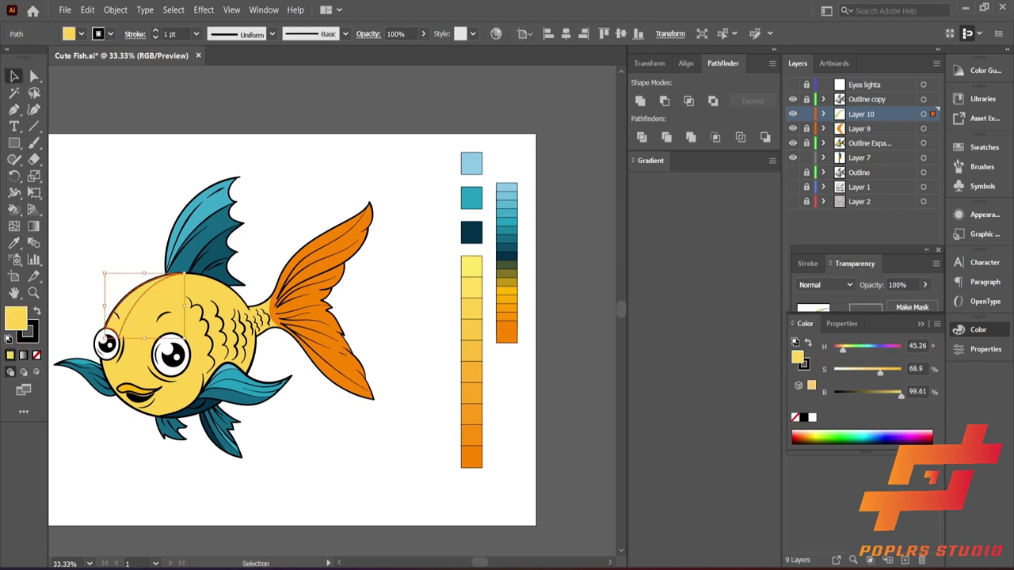
{"action": "left_click", "coordinate": [110, 33]}
{"action": "left_click", "coordinate": [9, 57]}
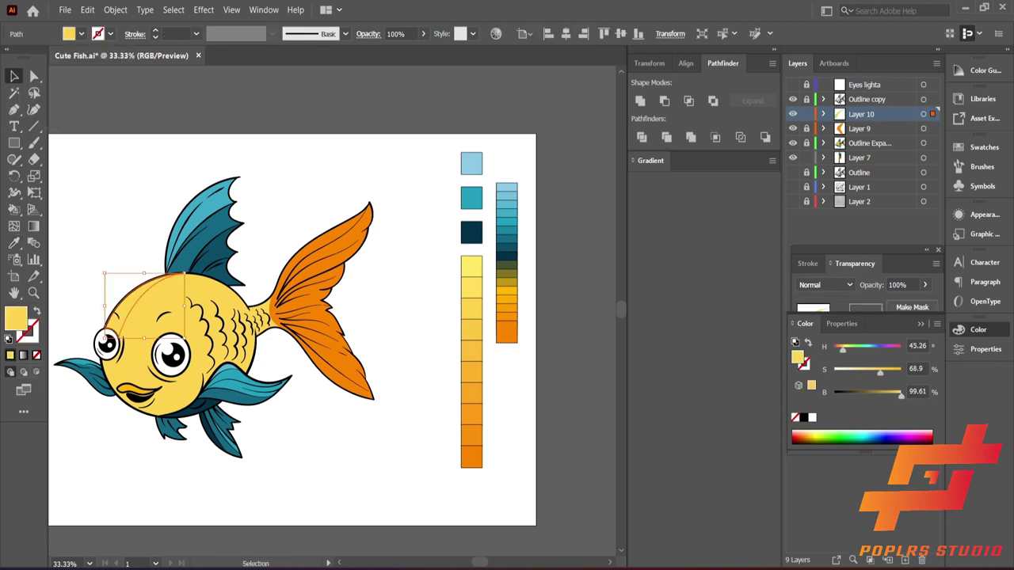
{"action": "scroll", "coordinate": [119, 333], "scroll_direction": "up", "scroll_amount": 5}
Inspect the highlight's anchor near the eye with Direct Selection, then fit the artboard
{"action": "key", "text": "a"}
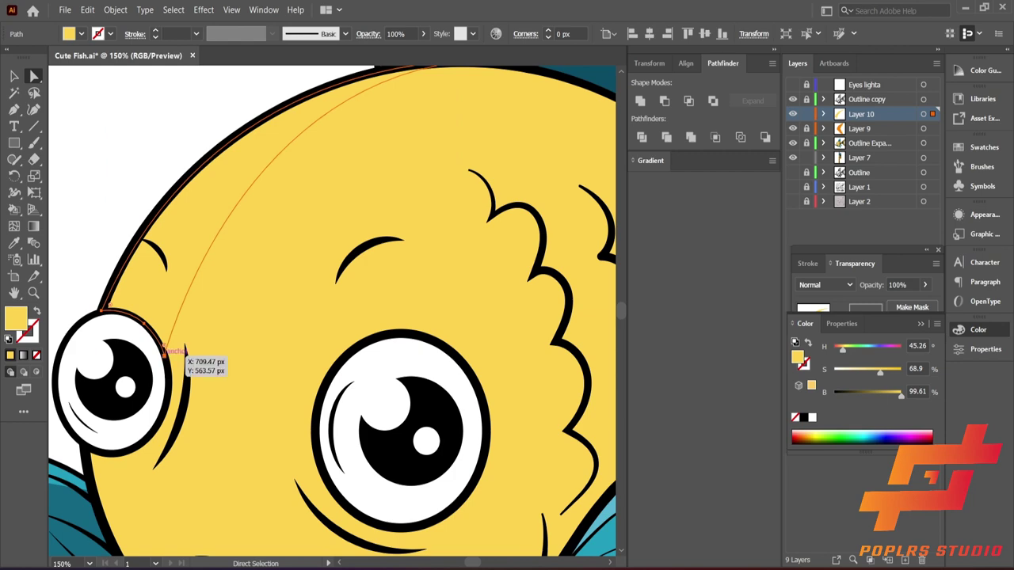
{"action": "left_click", "coordinate": [165, 351]}
{"action": "key", "text": "ctrl+equal"}
{"action": "key", "text": "ctrl+equal"}
{"action": "key", "text": "ctrl+equal"}
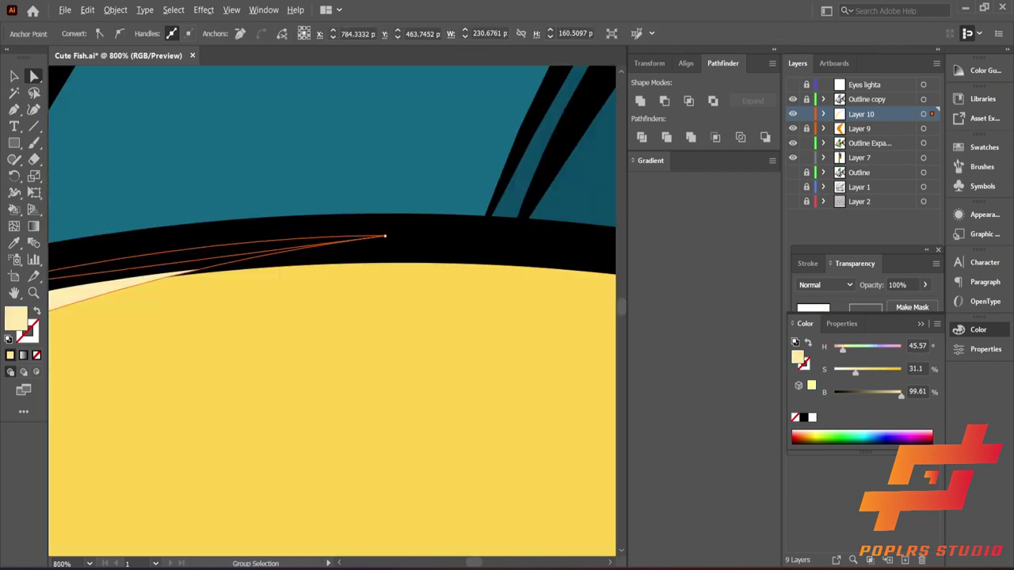
{"action": "key", "text": "ctrl+minus"}
{"action": "key", "text": "ctrl+minus"}
{"action": "key", "text": "ctrl+minus"}
{"action": "key", "text": "ctrl+minus"}
{"action": "key", "text": "ctrl+minus"}
{"action": "key", "text": "ctrl+minus"}
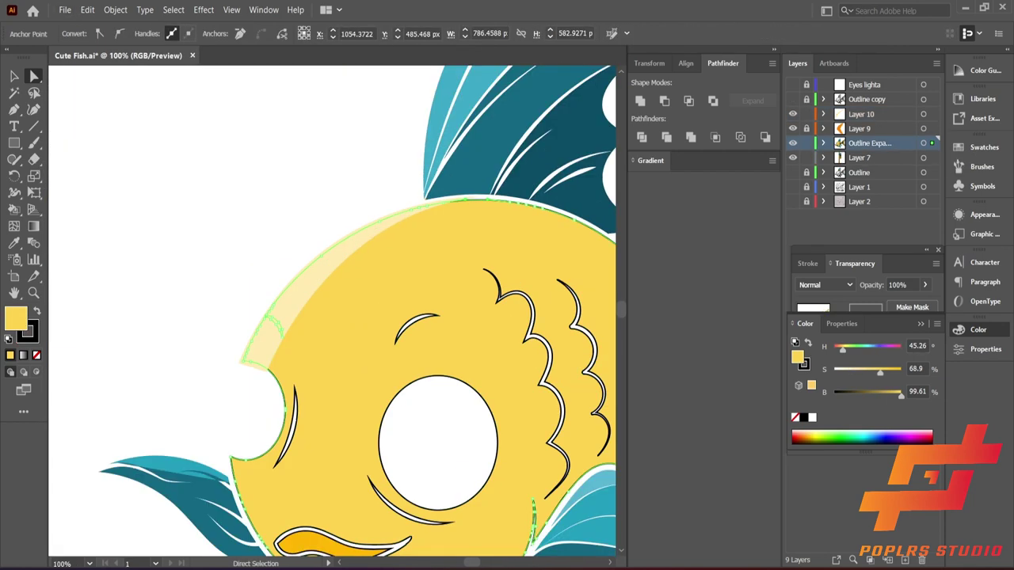
{"action": "key", "text": "v"}
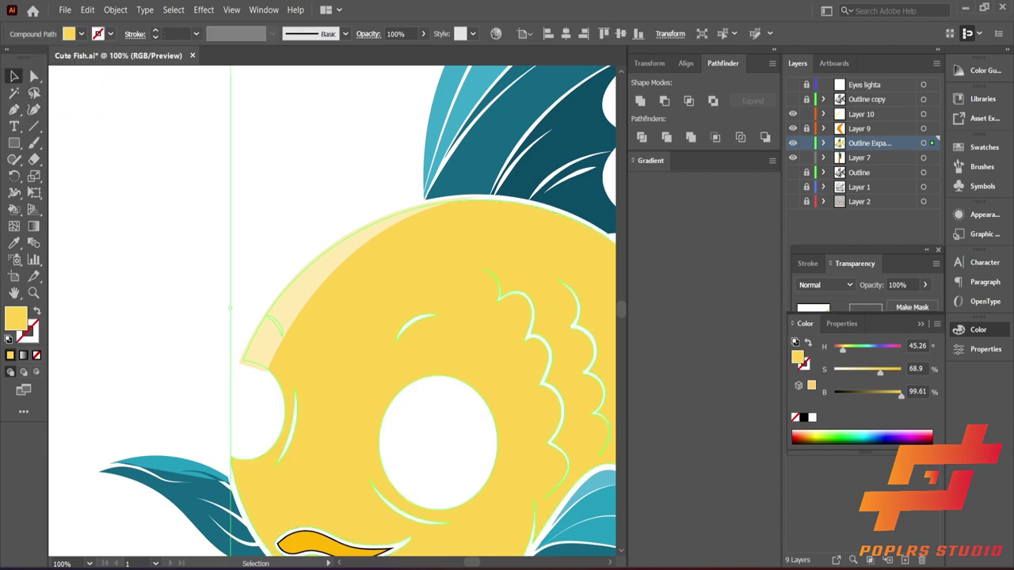
{"action": "key", "text": "ctrl+0"}
{"action": "scroll", "coordinate": [317, 312], "scroll_direction": "up", "scroll_amount": 5}
Check the mouth shape's fill, then turn the Outline copy and Layer 10 visibility back on
{"action": "left_click", "coordinate": [313, 312]}
{"action": "left_click", "coordinate": [81, 33]}
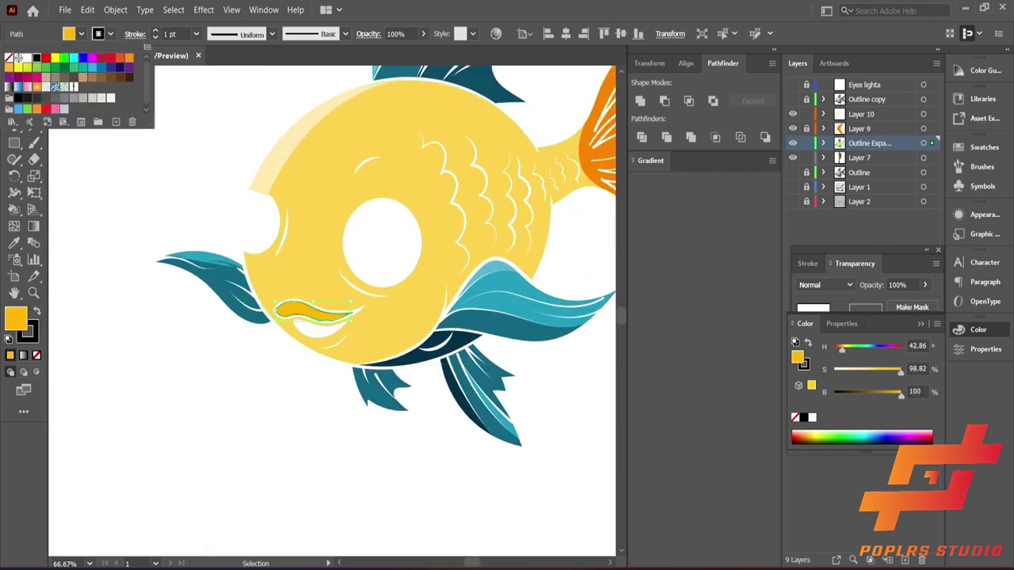
{"action": "key", "text": "Escape"}
{"action": "key", "text": "ctrl+shift+a"}
{"action": "scroll", "coordinate": [333, 309], "scroll_direction": "up", "scroll_amount": 5}
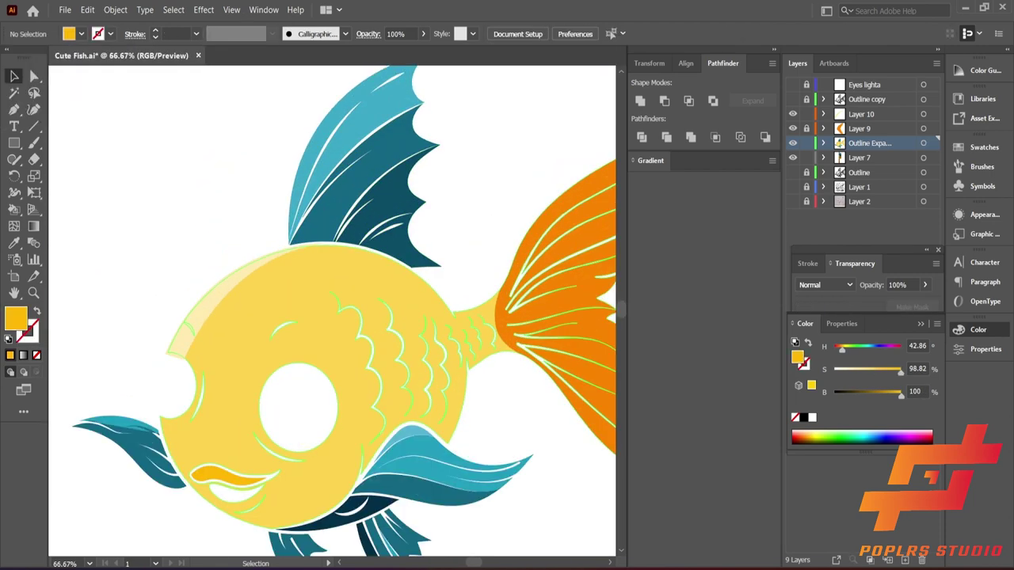
{"action": "left_click", "coordinate": [793, 99]}
{"action": "left_click", "coordinate": [793, 114]}
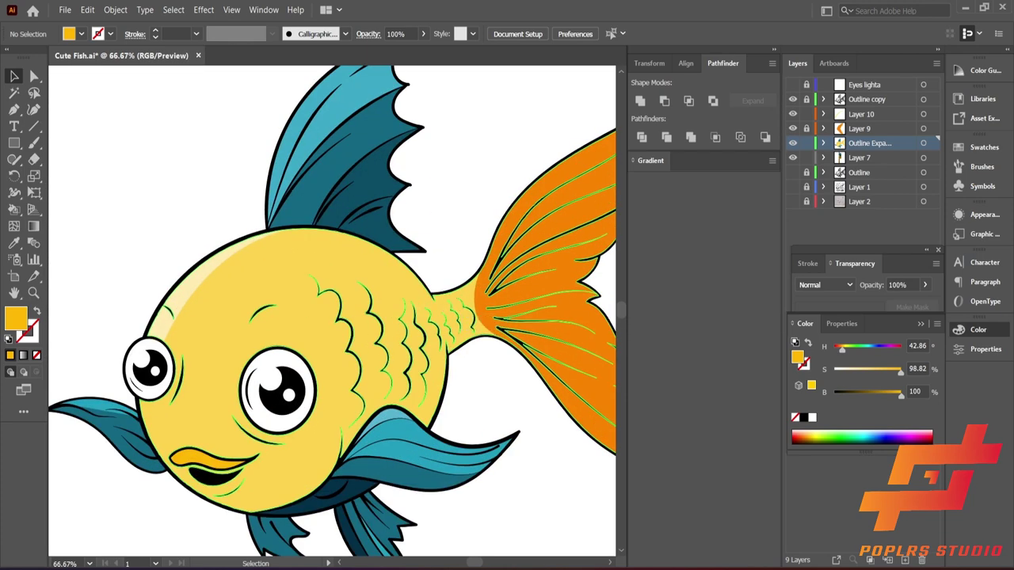
{"action": "key", "text": "p"}
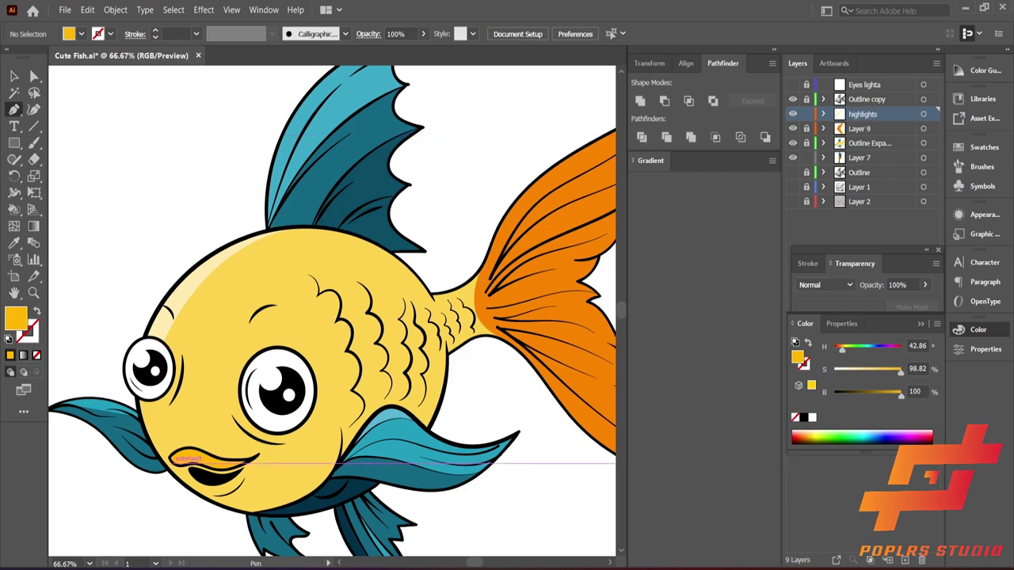
Draw a curved highlight shape along the upper lip from the mouth corner
{"action": "scroll", "coordinate": [172, 458], "scroll_direction": "up", "scroll_amount": 2}
{"action": "left_click", "coordinate": [159, 436]}
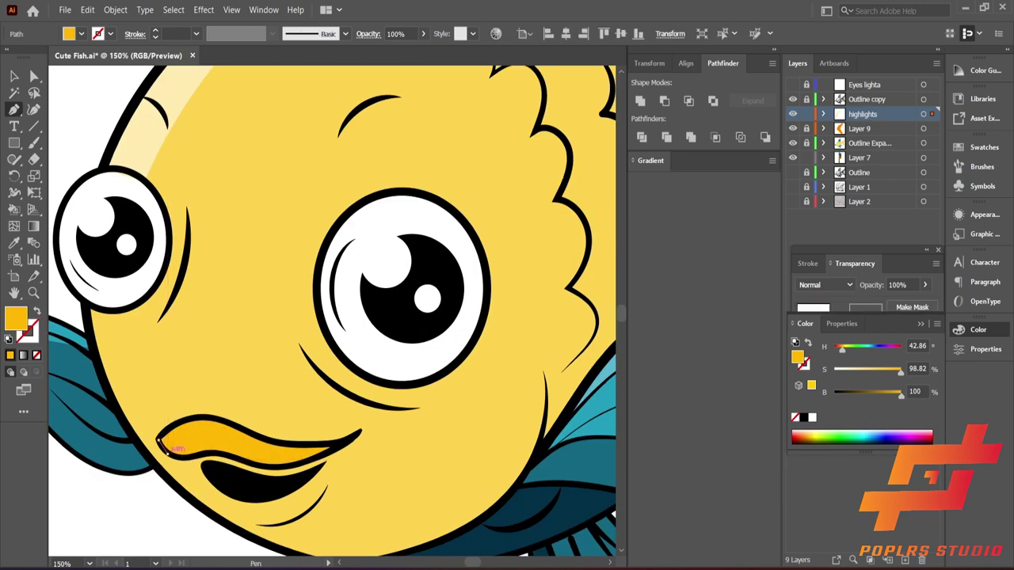
{"action": "left_click_drag", "start_coordinate": [174, 452], "coordinate": [195, 437]}
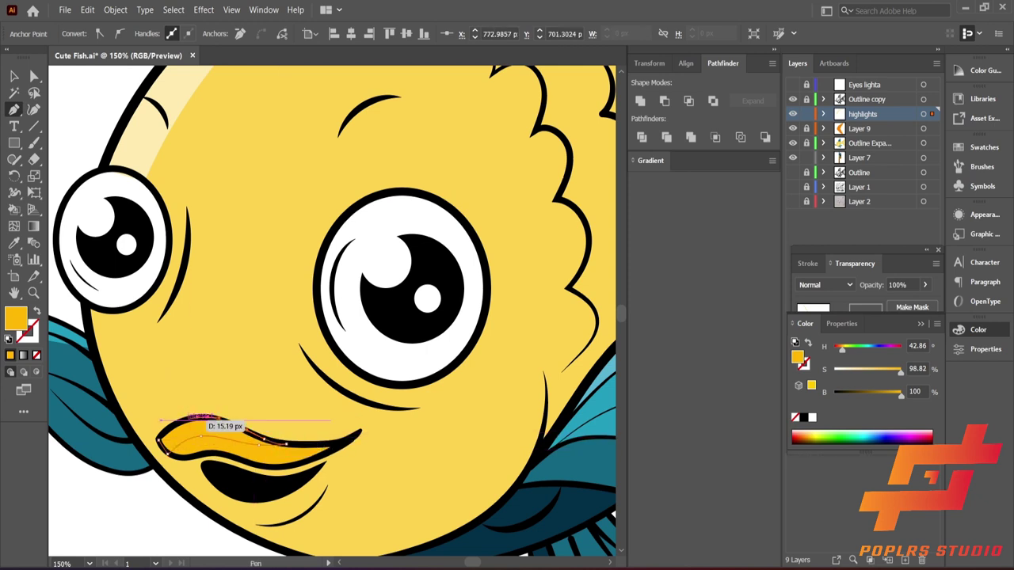
{"action": "left_click_drag", "start_coordinate": [204, 417], "coordinate": [204, 416]}
{"action": "key", "text": "v"}
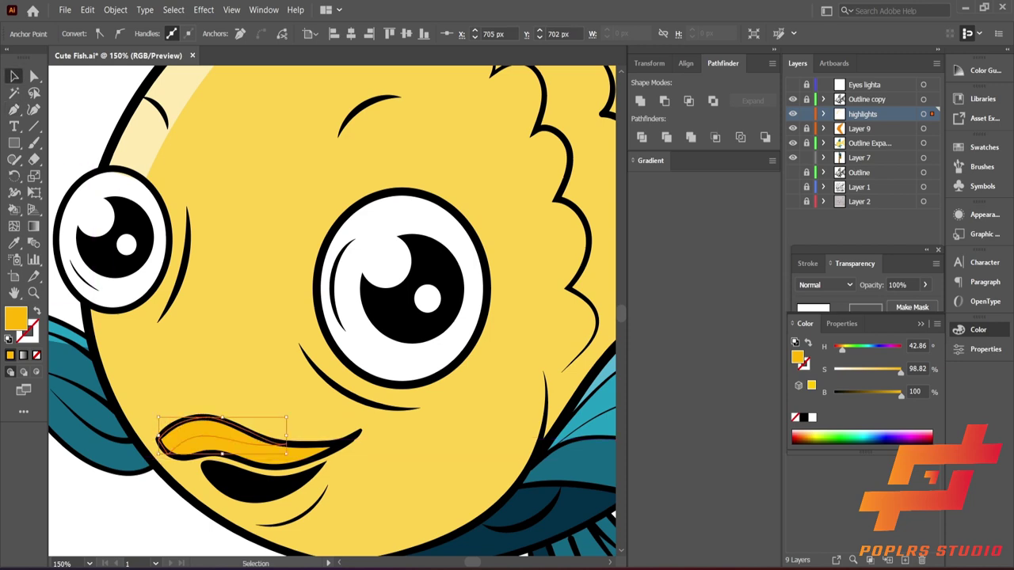
Sample the pale cream head highlight colour onto the lip shape
{"action": "key", "text": "i"}
{"action": "left_click", "coordinate": [162, 131]}
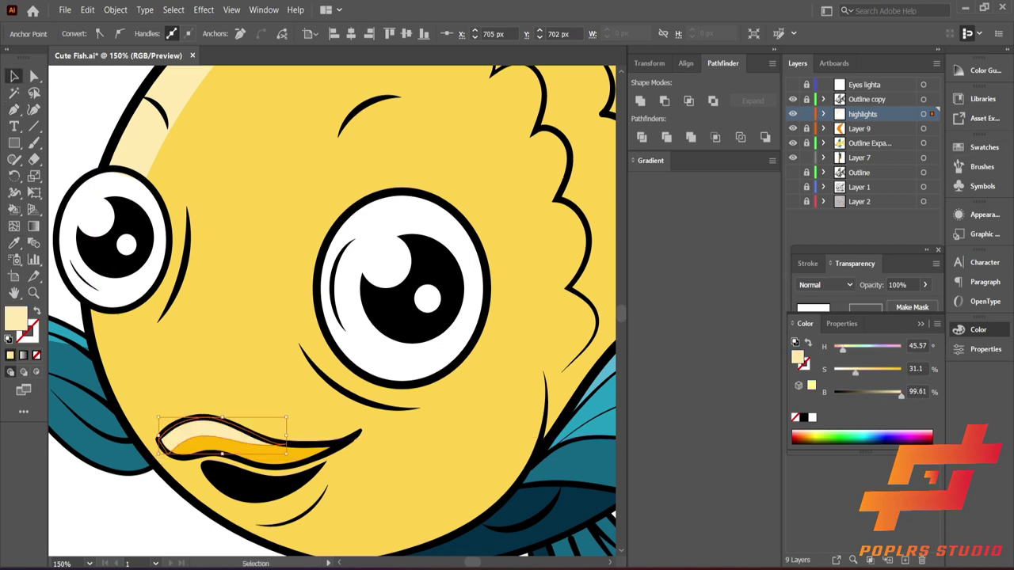
{"action": "key", "text": "ctrl+shift+a"}
{"action": "key", "text": "ctrl+0"}
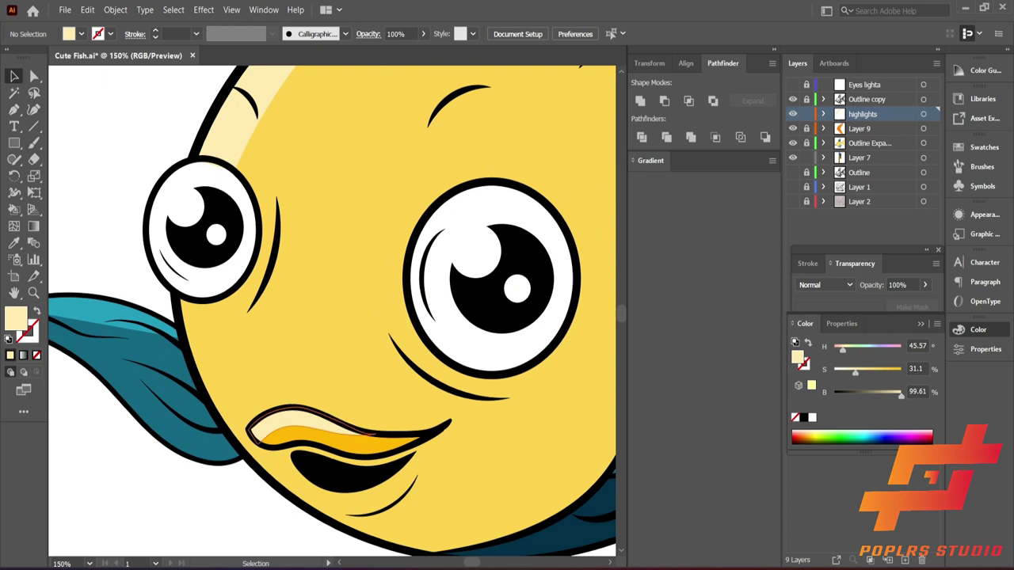
Drag the lip highlight's lower-left anchor inward inside the lip outline
{"action": "left_click", "coordinate": [316, 424]}
{"action": "key", "text": "a"}
{"action": "scroll", "coordinate": [243, 434], "scroll_direction": "up", "scroll_amount": 4}
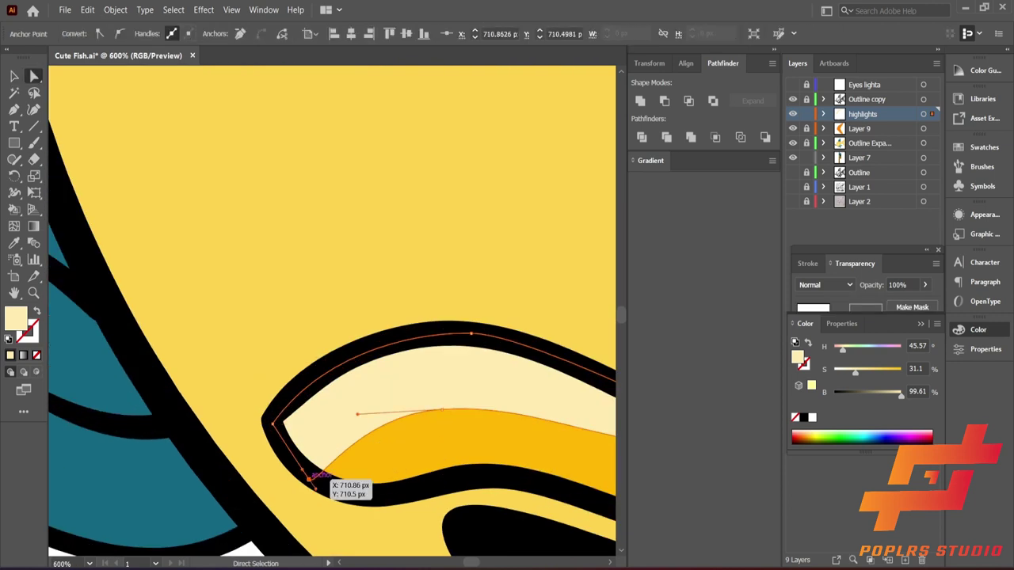
{"action": "left_click", "coordinate": [316, 486]}
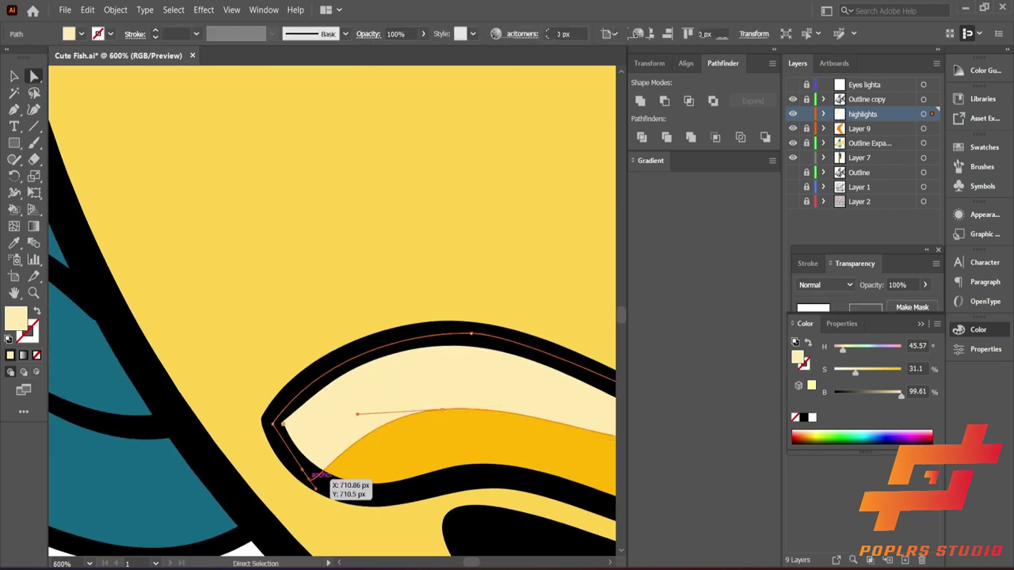
{"action": "left_click_drag", "start_coordinate": [315, 486], "coordinate": [298, 463]}
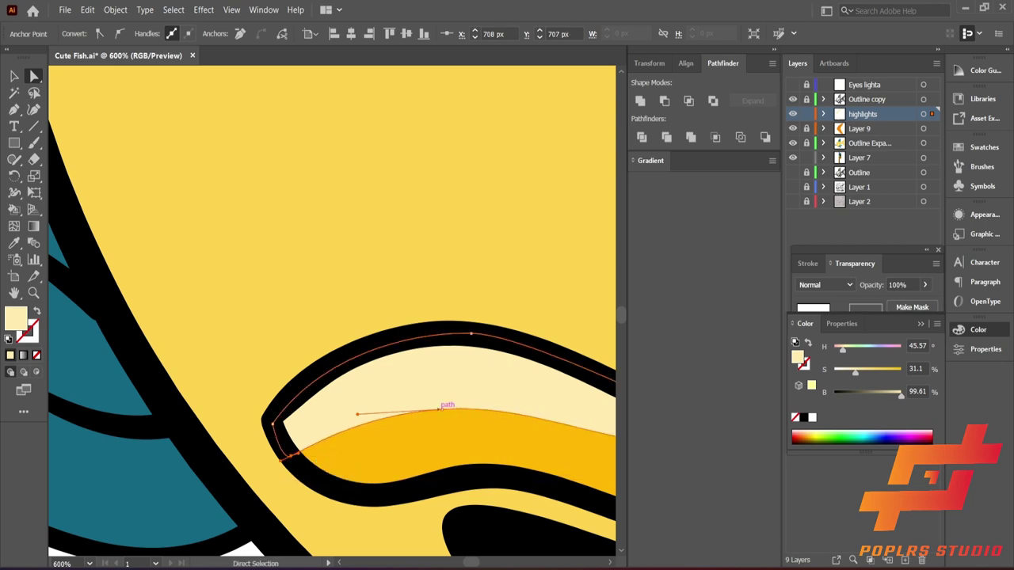
{"action": "key", "text": "ctrl+minus"}
{"action": "key", "text": "ctrl+minus"}
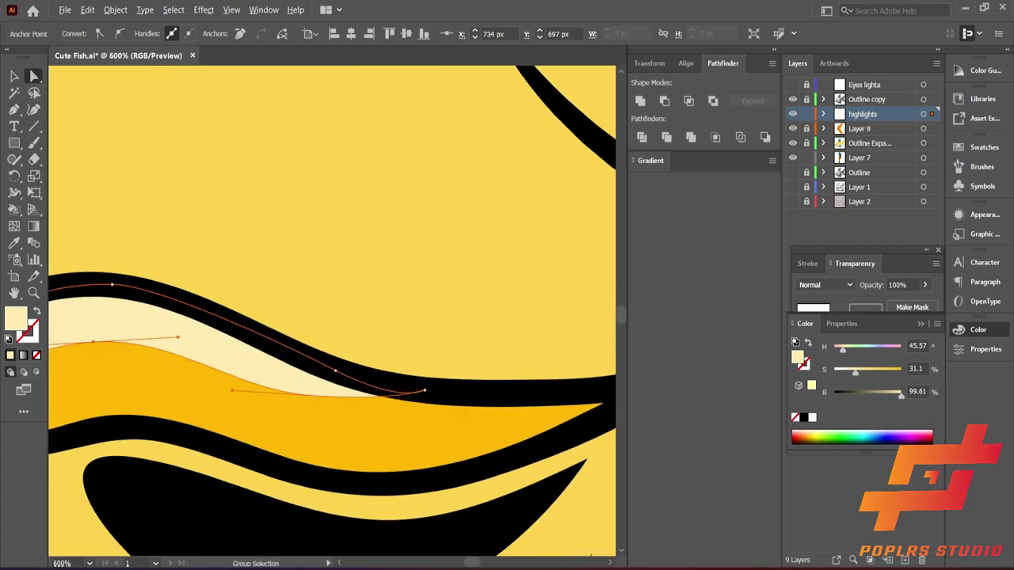
{"action": "key", "text": "ctrl+minus"}
{"action": "scroll", "coordinate": [167, 266], "scroll_direction": "up", "scroll_amount": 2}
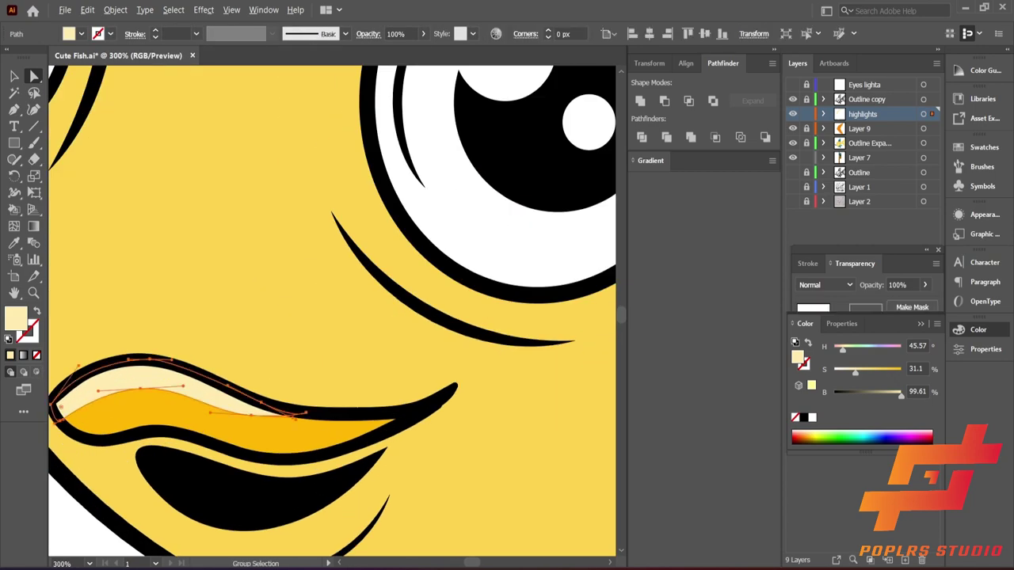
{"action": "key", "text": "ctrl+shift+a"}
{"action": "key", "text": "ctrl+minus"}
{"action": "key", "text": "ctrl+minus"}
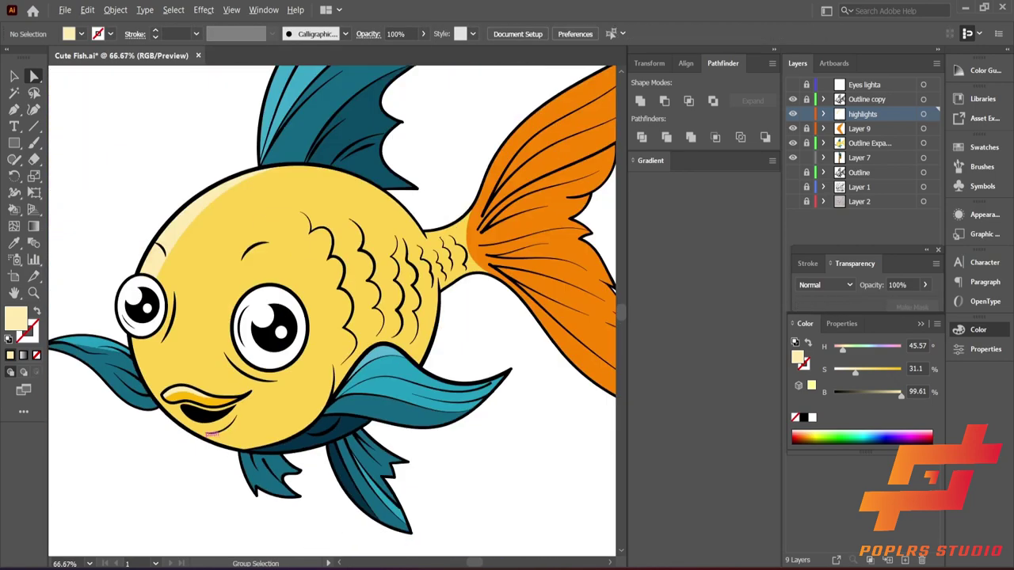
{"action": "scroll", "coordinate": [210, 427], "scroll_direction": "up", "scroll_amount": 2}
Pen-draw a thin cream crescent along the chin line just below the mouth
{"action": "key", "text": "p"}
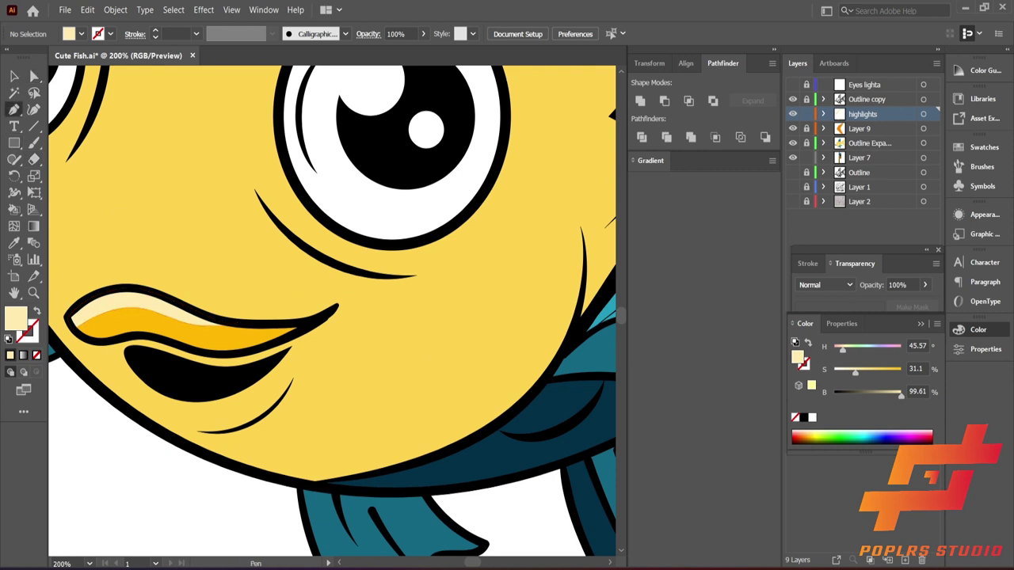
{"action": "mouse_move", "coordinate": [197, 430]}
{"action": "left_mouse_down"}
{"action": "mouse_move", "coordinate": [247, 426]}
{"action": "mouse_move", "coordinate": [294, 379]}
{"action": "left_mouse_up"}
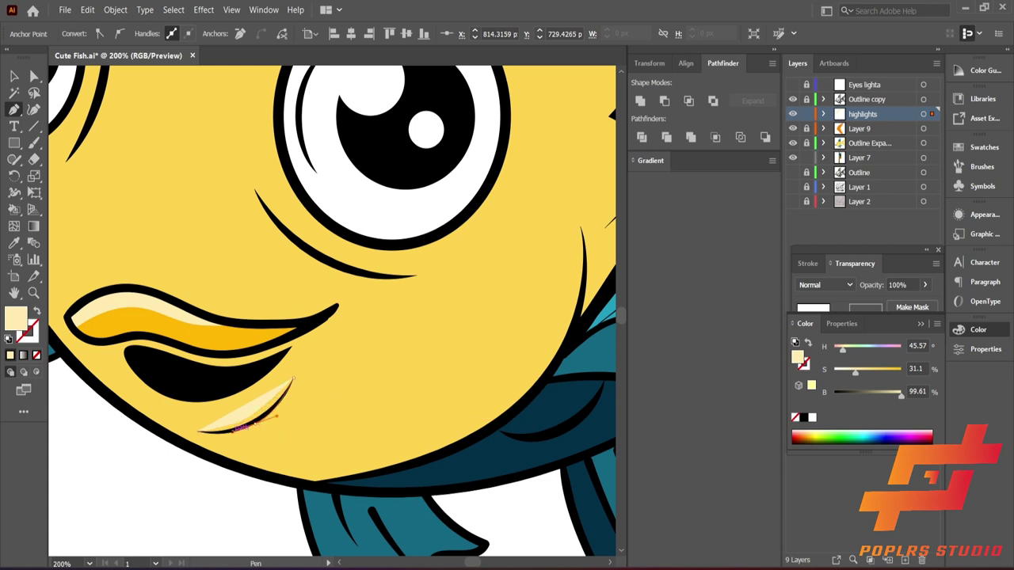
{"action": "left_click", "coordinate": [247, 427]}
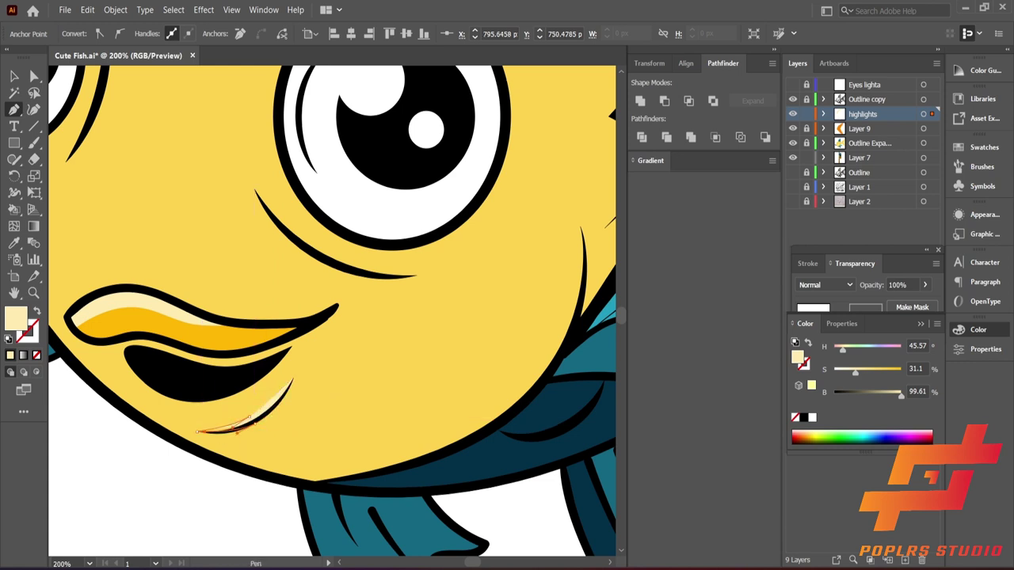
{"action": "key", "text": "v"}
{"action": "key", "text": "ctrl+shift+a"}
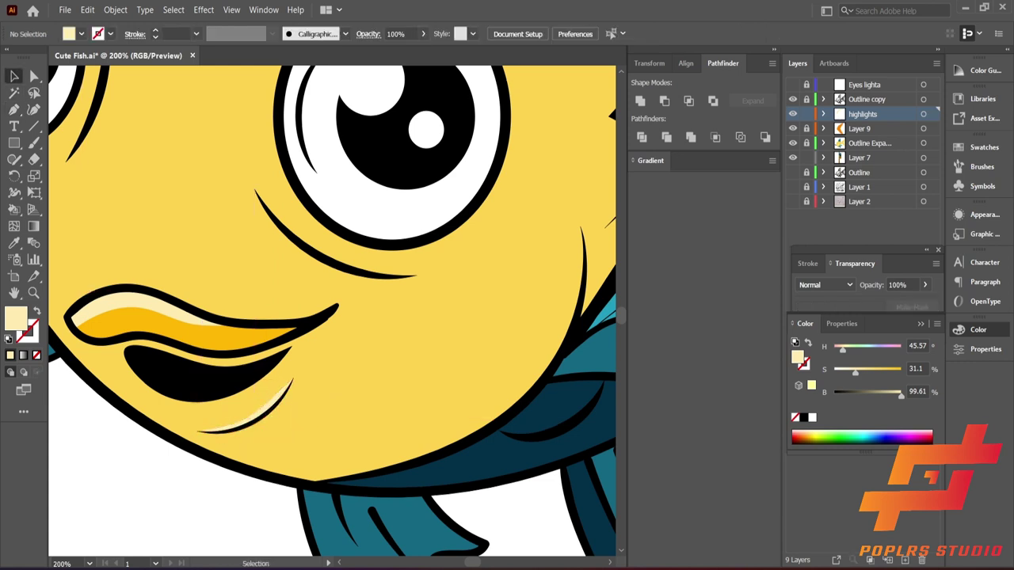
{"action": "scroll", "coordinate": [206, 451], "scroll_direction": "down", "scroll_amount": 2}
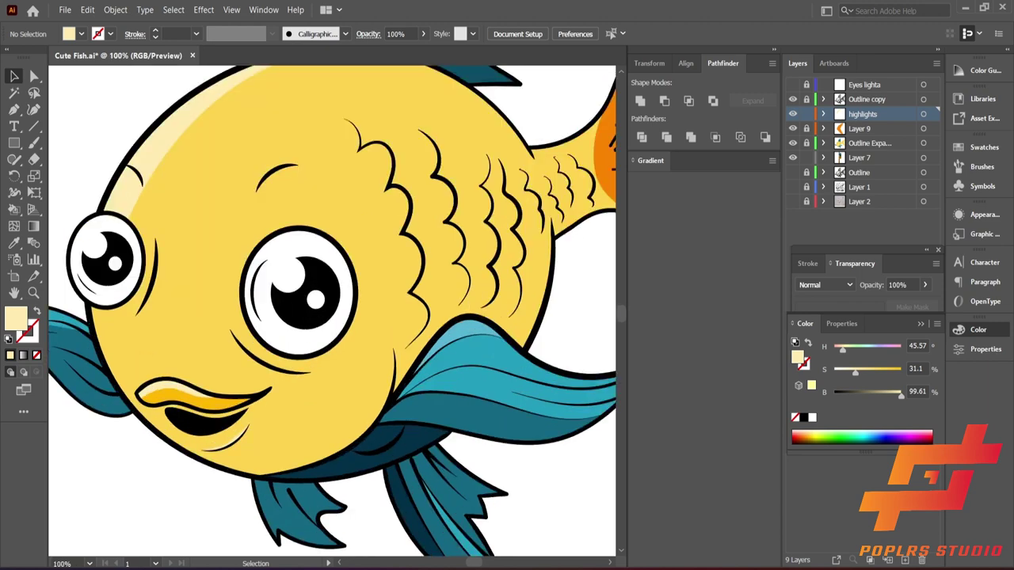
{"action": "left_click", "coordinate": [182, 389]}
{"action": "key", "text": "ctrl+shift+a"}
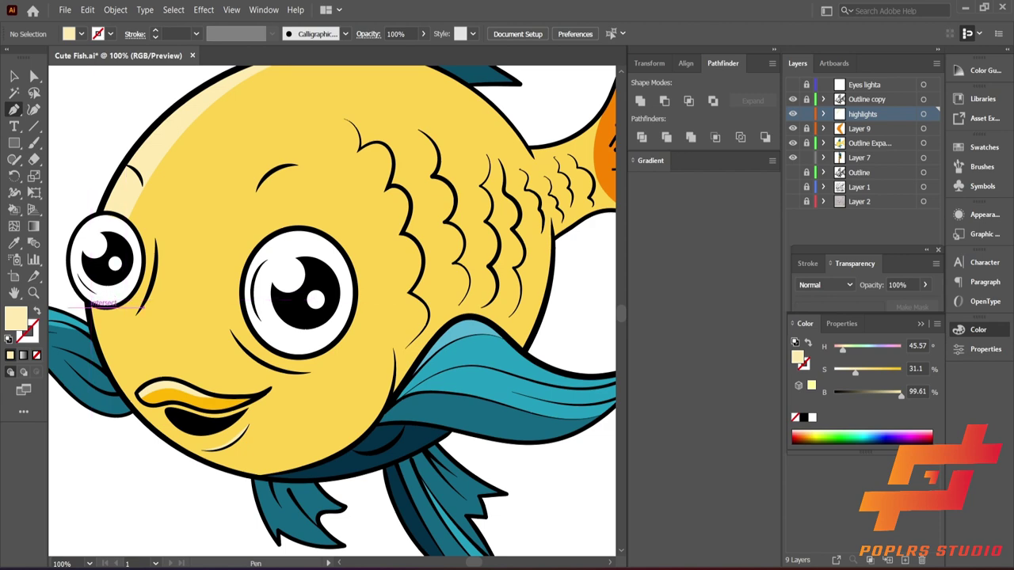
Pen-draw a narrow curved strip along the left cheek edge from below the far eye toward the mouth
{"action": "left_click_drag", "start_coordinate": [89, 303], "coordinate": [99, 305]}
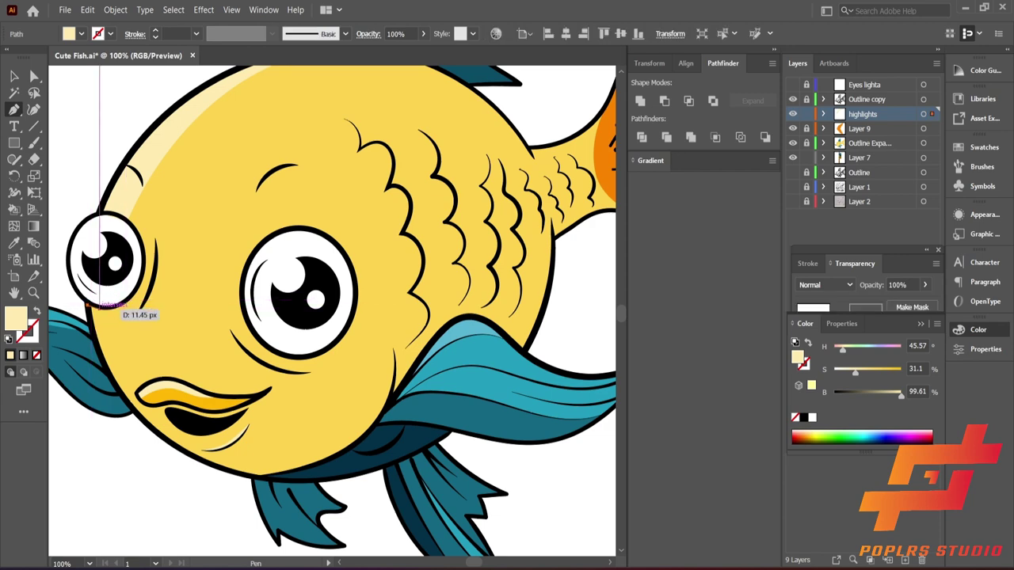
{"action": "scroll", "coordinate": [89, 304], "scroll_direction": "up", "scroll_amount": 3}
{"action": "left_click", "coordinate": [87, 298], "text": "ctrl"}
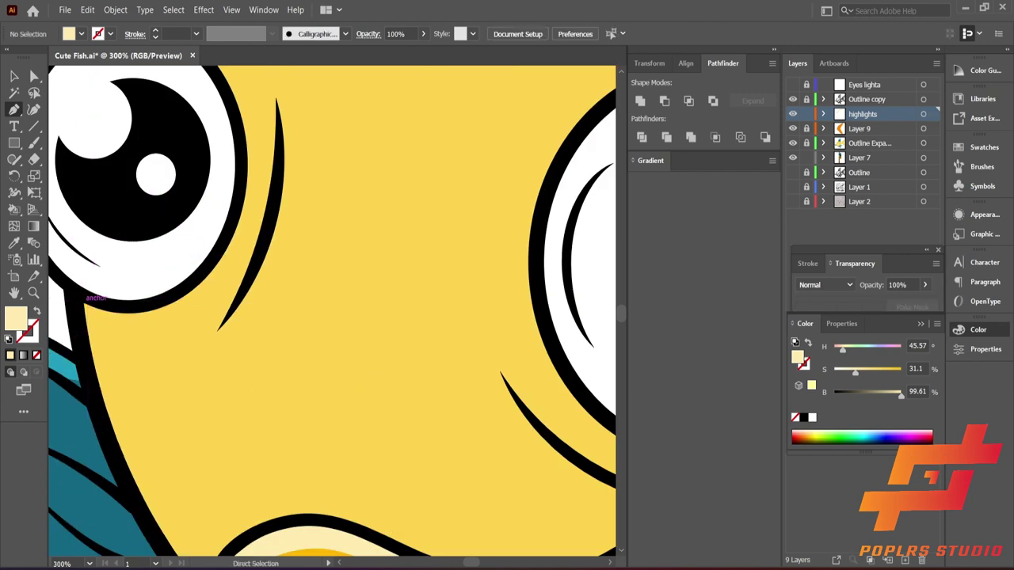
{"action": "left_click_drag", "start_coordinate": [73, 289], "coordinate": [100, 311]}
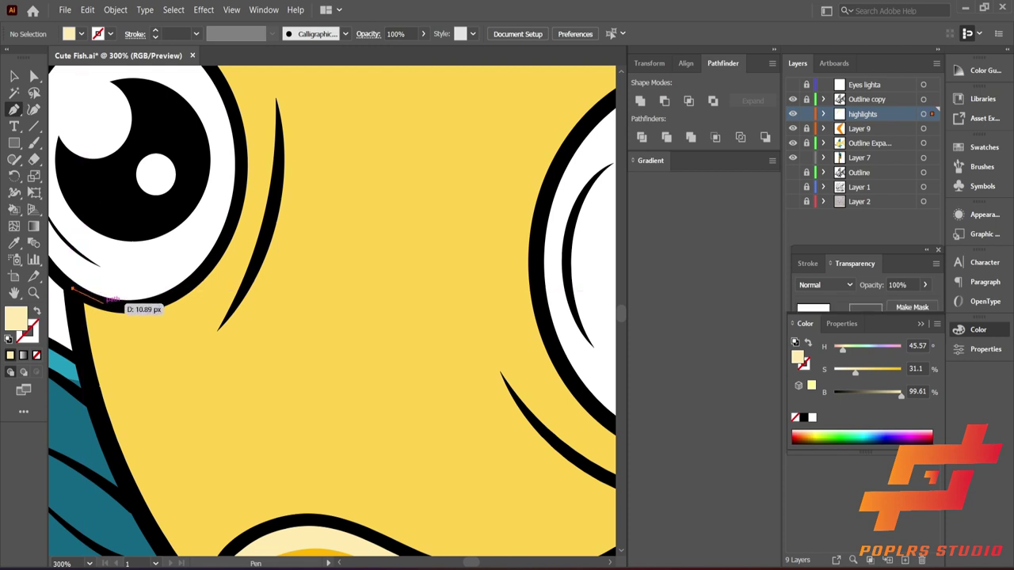
{"action": "scroll", "coordinate": [127, 308], "scroll_direction": "down", "scroll_amount": 3}
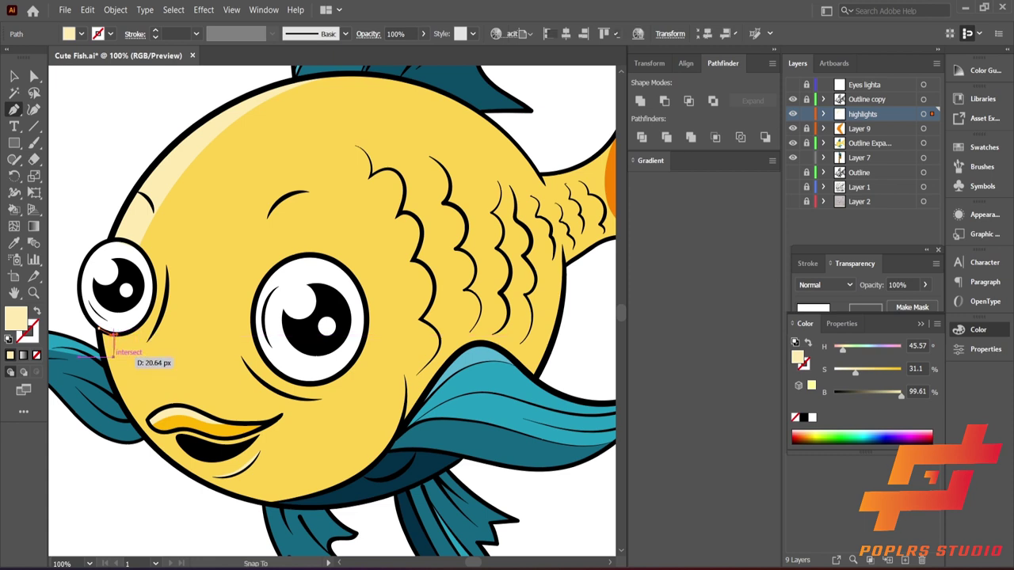
{"action": "left_click_drag", "start_coordinate": [120, 388], "coordinate": [129, 402]}
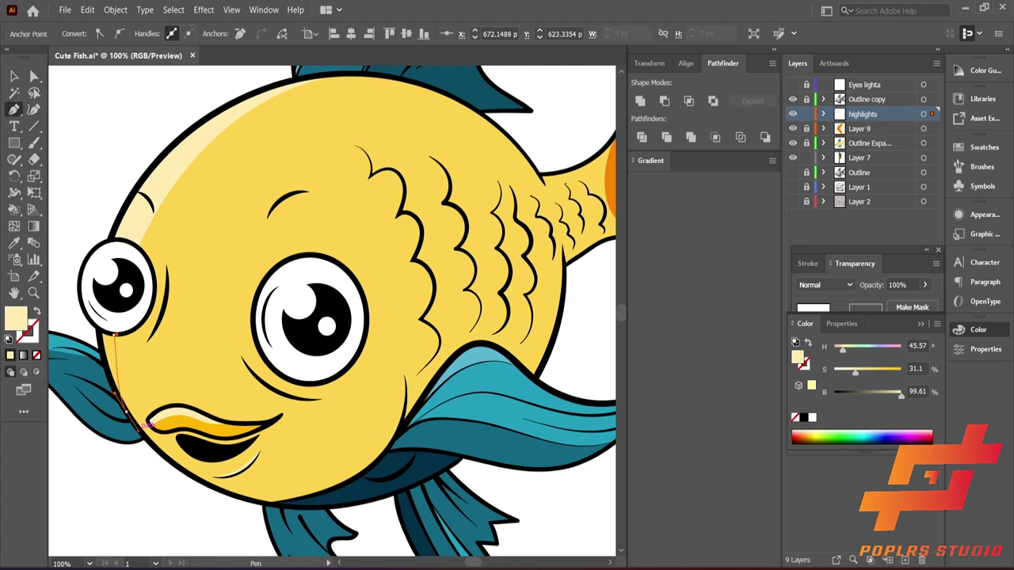
{"action": "left_click_drag", "start_coordinate": [113, 347], "coordinate": [110, 331]}
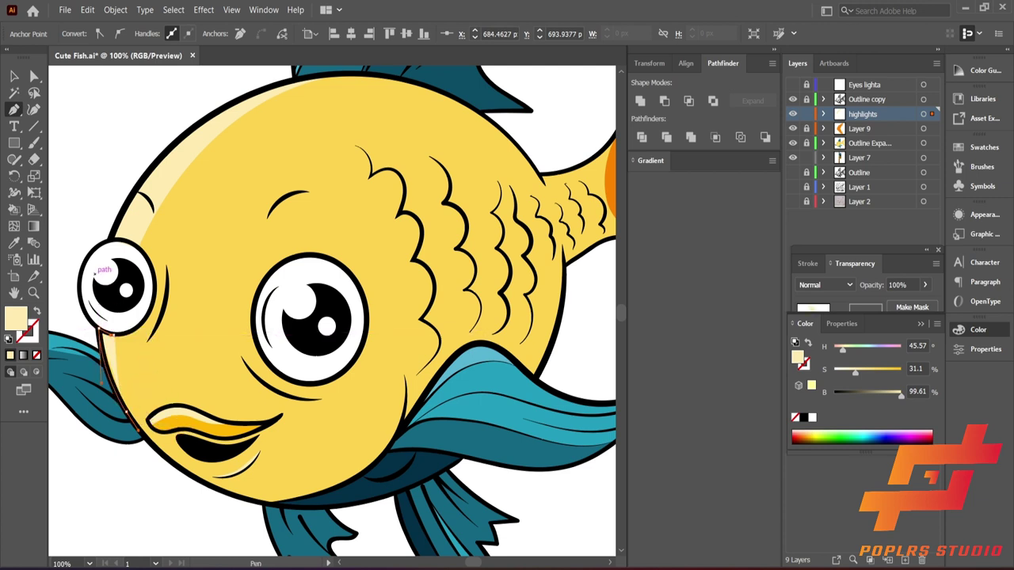
{"action": "key", "text": "v"}
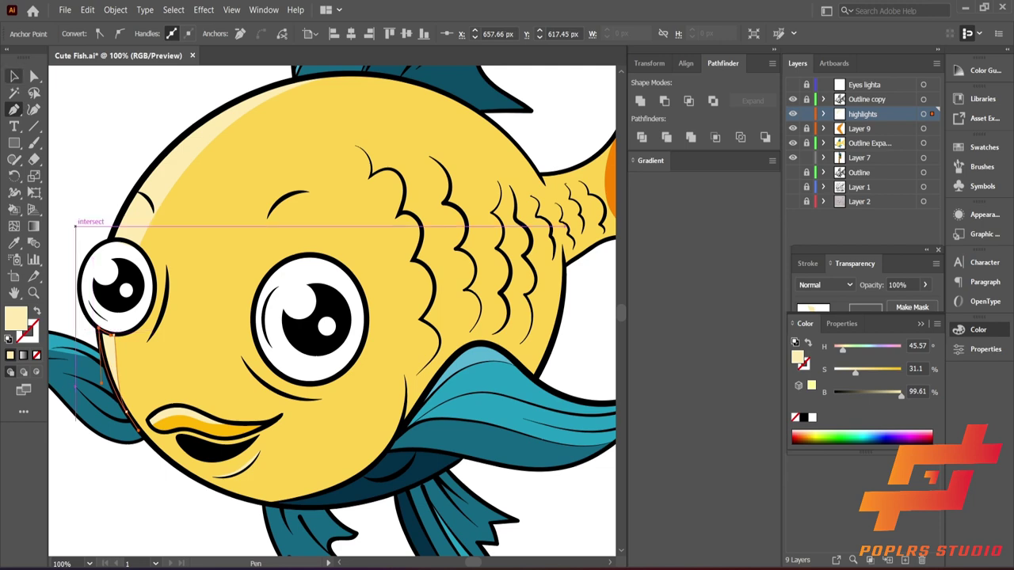
{"action": "key", "text": "ctrl+shift+a"}
Zoom into the chin area and try starting Pen points at the fin edge, undoing the stray ones
{"action": "scroll", "coordinate": [200, 211], "scroll_direction": "down", "scroll_amount": 1}
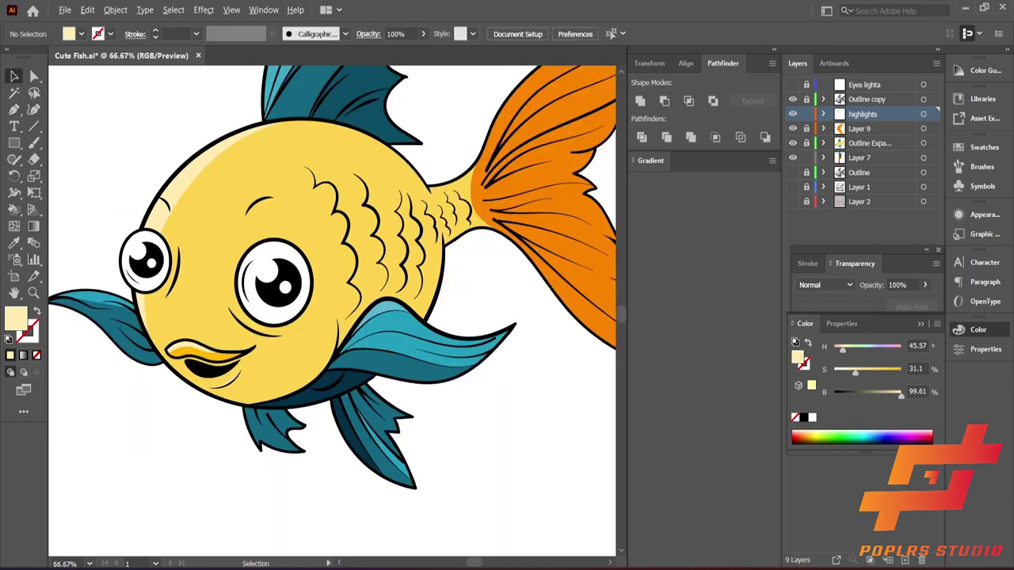
{"action": "scroll", "coordinate": [340, 261], "scroll_direction": "down", "scroll_amount": 1}
{"action": "scroll", "coordinate": [341, 261], "scroll_direction": "up", "scroll_amount": 2}
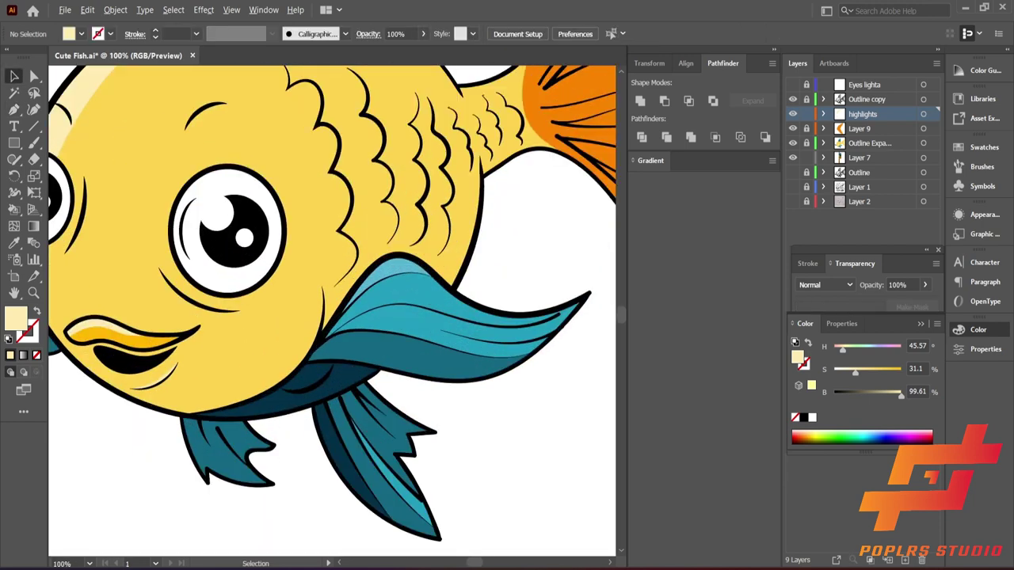
{"action": "scroll", "coordinate": [198, 443], "scroll_direction": "down", "scroll_amount": 2}
{"action": "scroll", "coordinate": [197, 444], "scroll_direction": "up", "scroll_amount": 1}
{"action": "scroll", "coordinate": [198, 444], "scroll_direction": "down", "scroll_amount": 1}
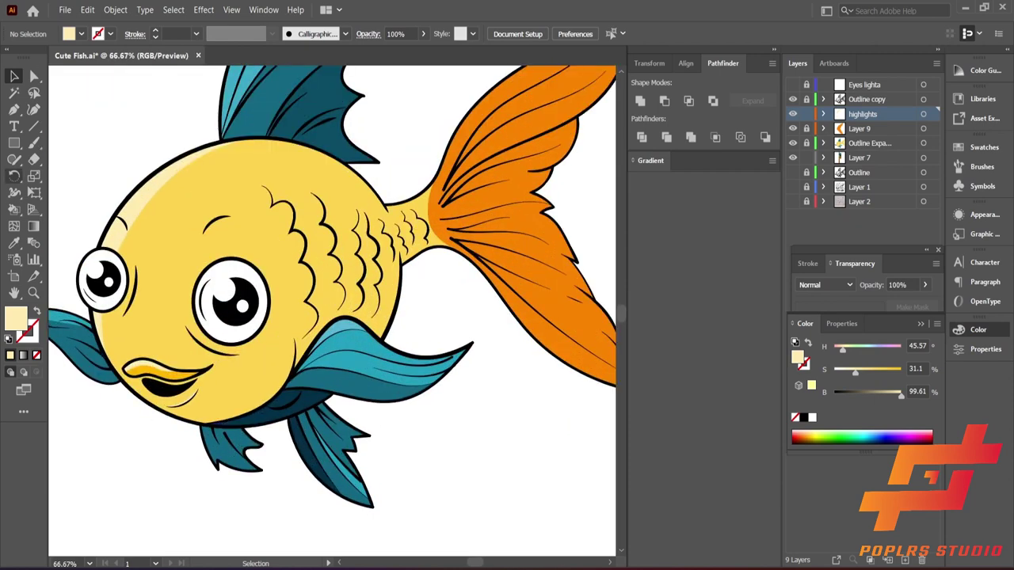
{"action": "key", "text": "p"}
{"action": "scroll", "coordinate": [194, 443], "scroll_direction": "up", "scroll_amount": 1}
{"action": "scroll", "coordinate": [194, 443], "scroll_direction": "up", "scroll_amount": 1}
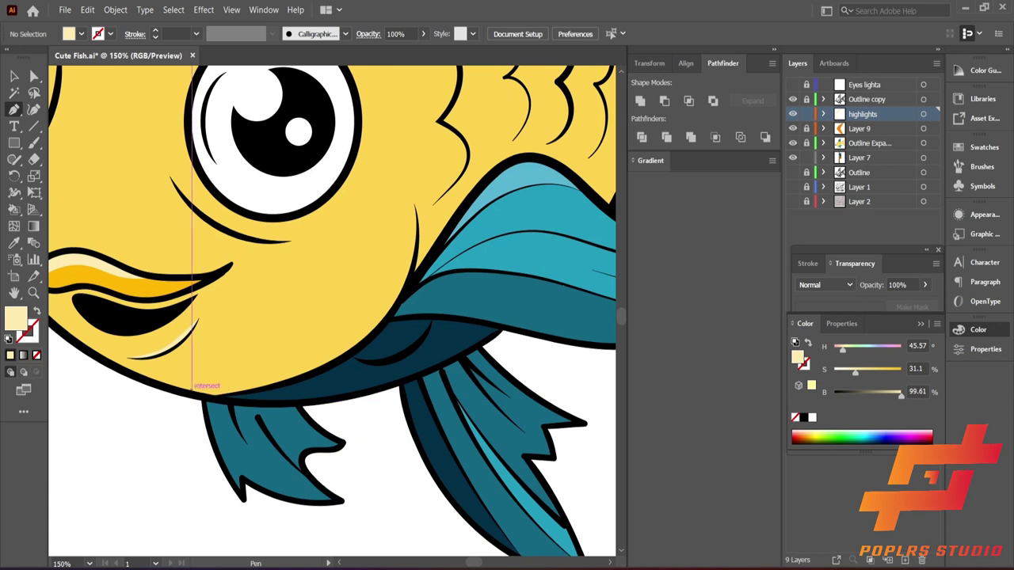
{"action": "left_click", "coordinate": [202, 396]}
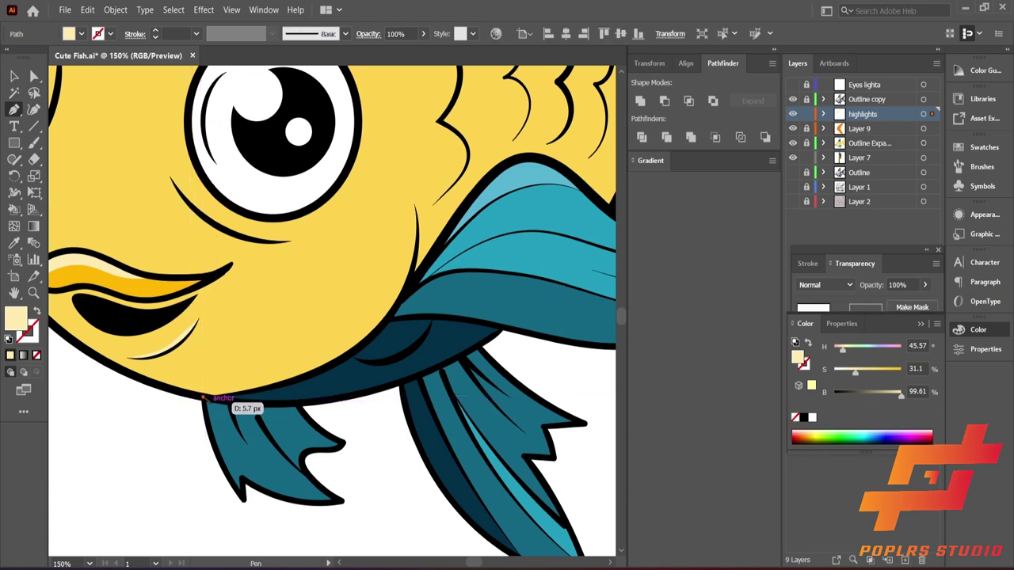
{"action": "key", "text": "ctrl+z"}
{"action": "left_click", "coordinate": [169, 386]}
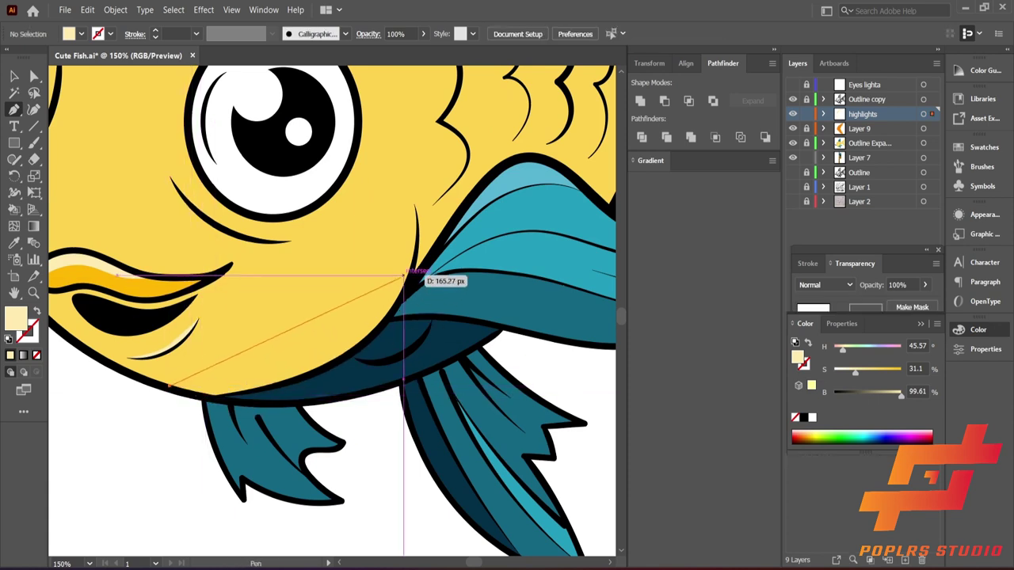
{"action": "scroll", "coordinate": [416, 210], "scroll_direction": "up", "scroll_amount": 2}
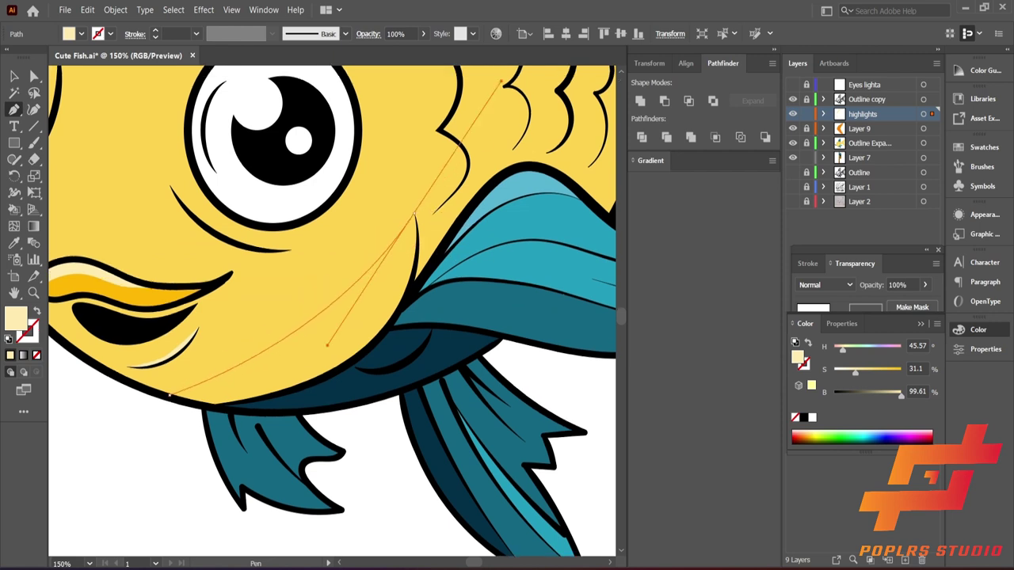
{"action": "key", "text": "ctrl+z"}
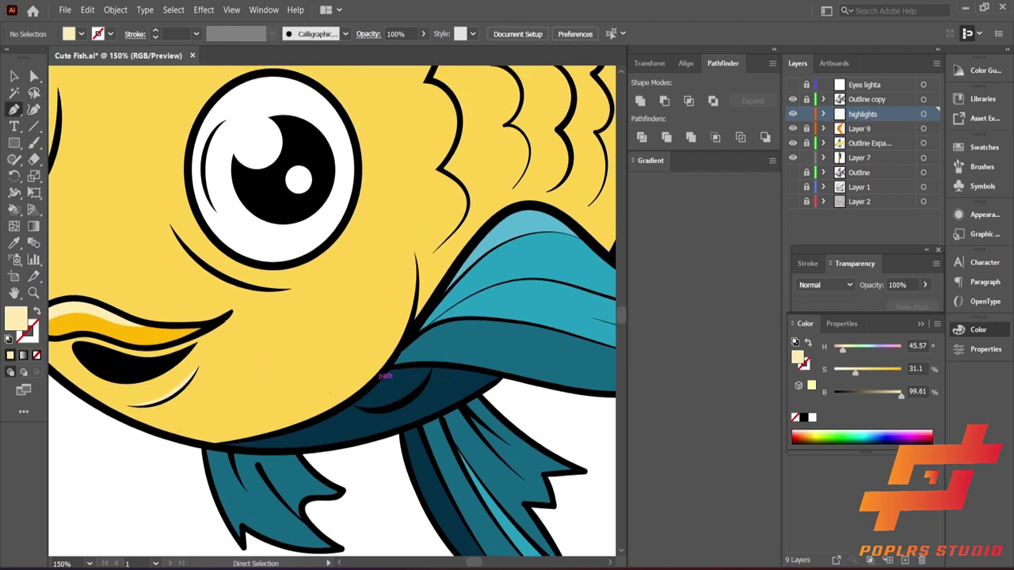
Pen-draw the lower cheek highlight from the chin's bottom, curving along the fin with a sharp top corner
{"action": "left_click", "coordinate": [188, 436]}
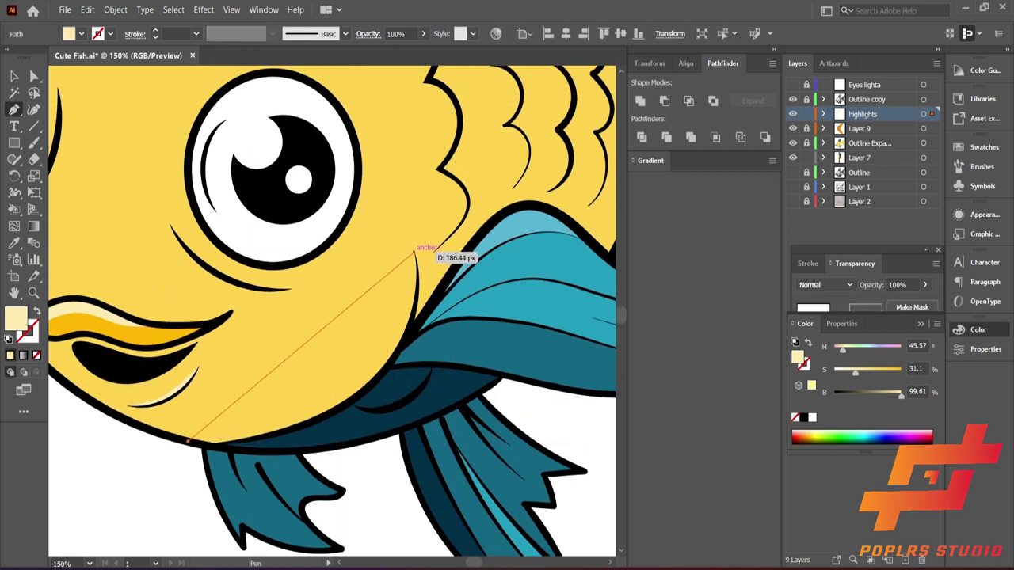
{"action": "left_click_drag", "start_coordinate": [413, 253], "coordinate": [419, 142]}
{"action": "scroll", "coordinate": [420, 179], "scroll_direction": "up", "scroll_amount": 4}
{"action": "mouse_move", "coordinate": [420, 179]}
{"action": "left_mouse_down"}
{"action": "mouse_move", "coordinate": [390, 194]}
{"action": "mouse_move", "coordinate": [404, 170]}
{"action": "left_mouse_up"}
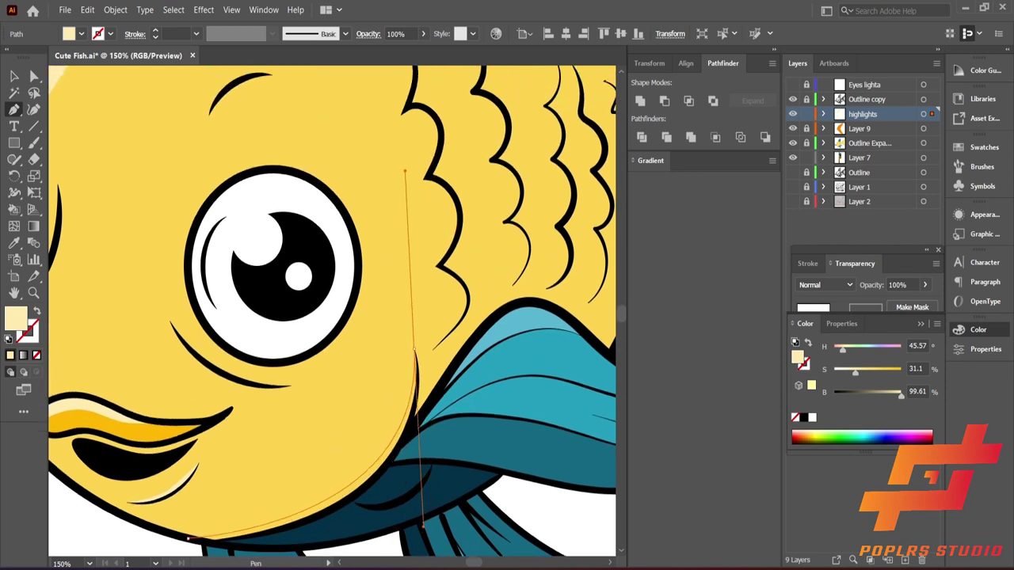
{"action": "left_click", "coordinate": [413, 347]}
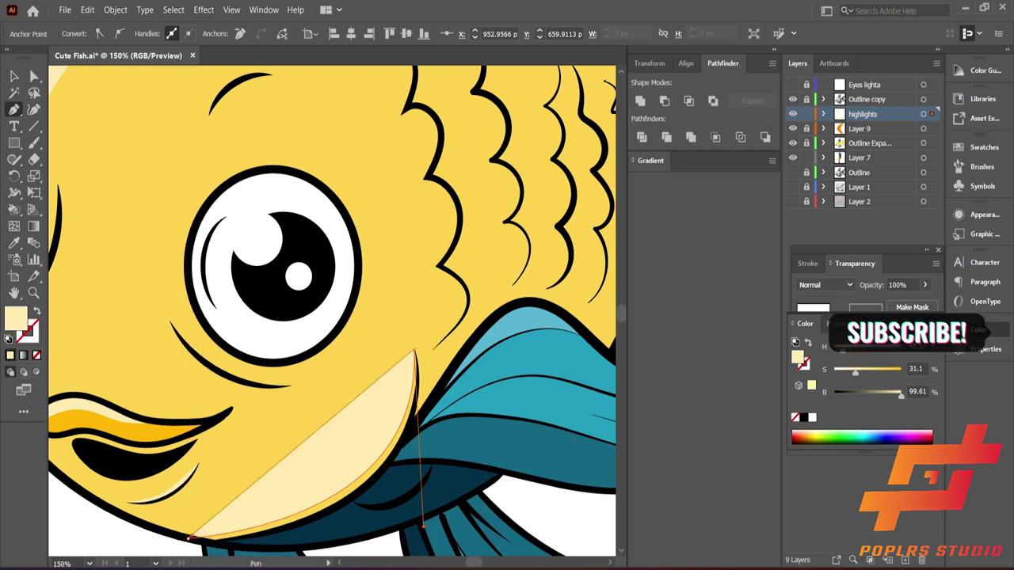
Reshape the chin highlight's curve near the chin and lower fin with Direct Selection
{"action": "scroll", "coordinate": [413, 347], "scroll_direction": "left", "scroll_amount": 5}
{"action": "scroll", "coordinate": [413, 347], "scroll_direction": "down", "scroll_amount": 4}
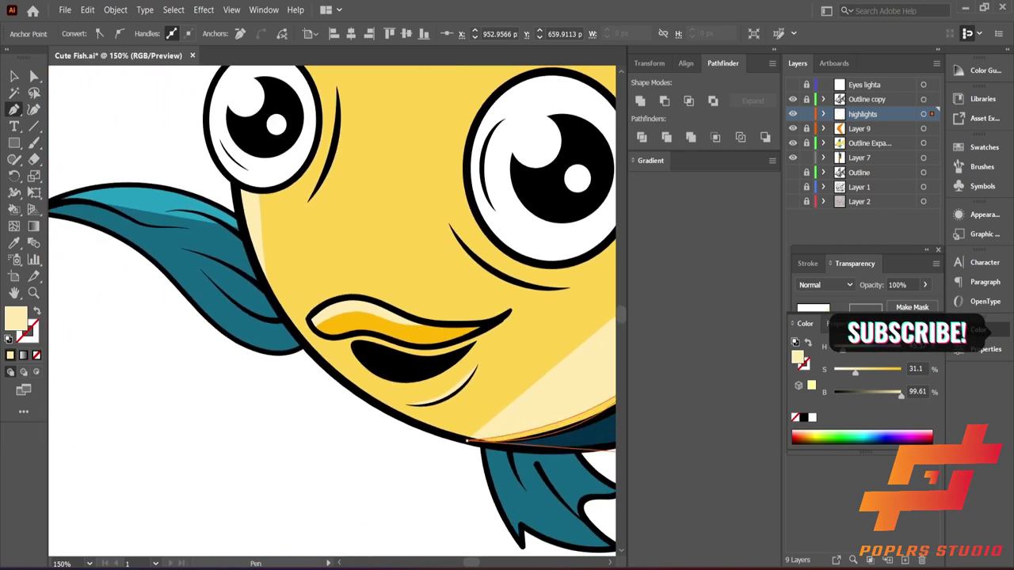
{"action": "scroll", "coordinate": [467, 440], "scroll_direction": "right", "scroll_amount": 10}
{"action": "scroll", "coordinate": [210, 422], "scroll_direction": "left", "scroll_amount": 4}
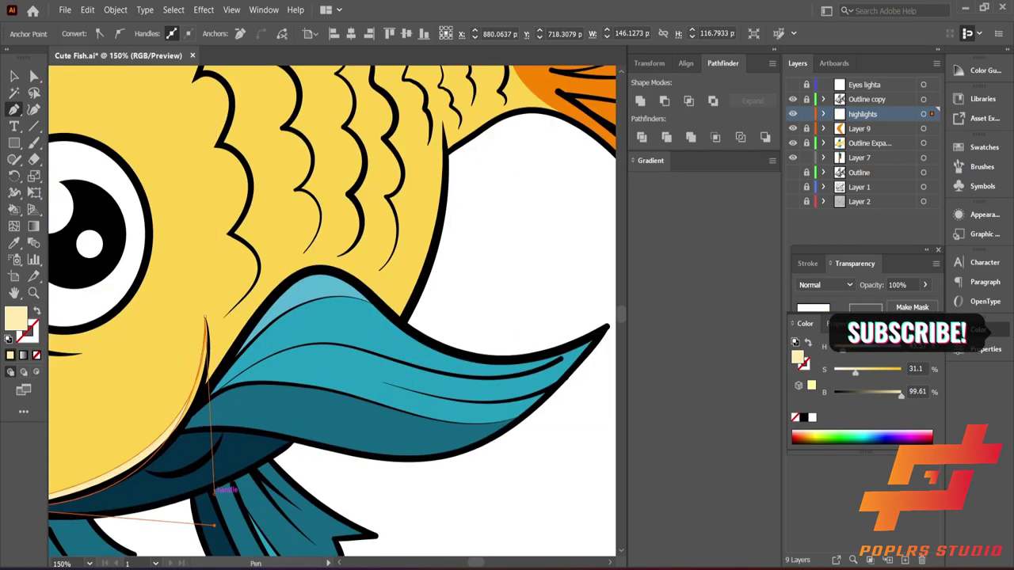
{"action": "key", "text": "a"}
{"action": "left_click_drag", "start_coordinate": [215, 491], "coordinate": [236, 486]}
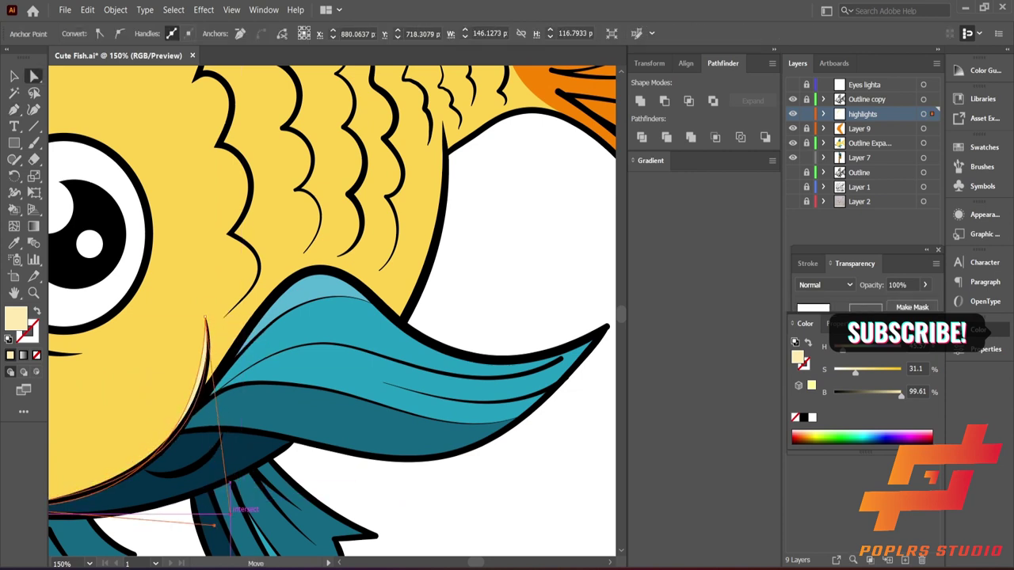
{"action": "key", "text": "ctrl+0"}
{"action": "scroll", "coordinate": [230, 437], "scroll_direction": "up", "scroll_amount": 4}
{"action": "left_click_drag", "start_coordinate": [341, 455], "coordinate": [358, 448]}
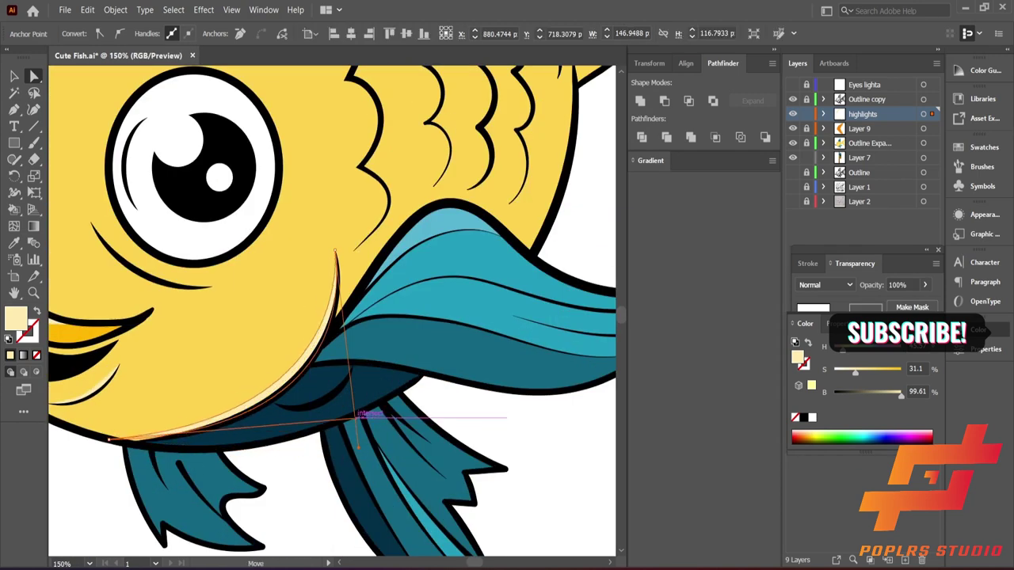
Thin the highlight into a crescent hugging the chin edge, then deselect and zoom out
{"action": "scroll", "coordinate": [348, 431], "scroll_direction": "up", "scroll_amount": 3}
{"action": "left_click_drag", "start_coordinate": [238, 427], "coordinate": [135, 428]}
{"action": "scroll", "coordinate": [238, 428], "scroll_direction": "down", "scroll_amount": 2}
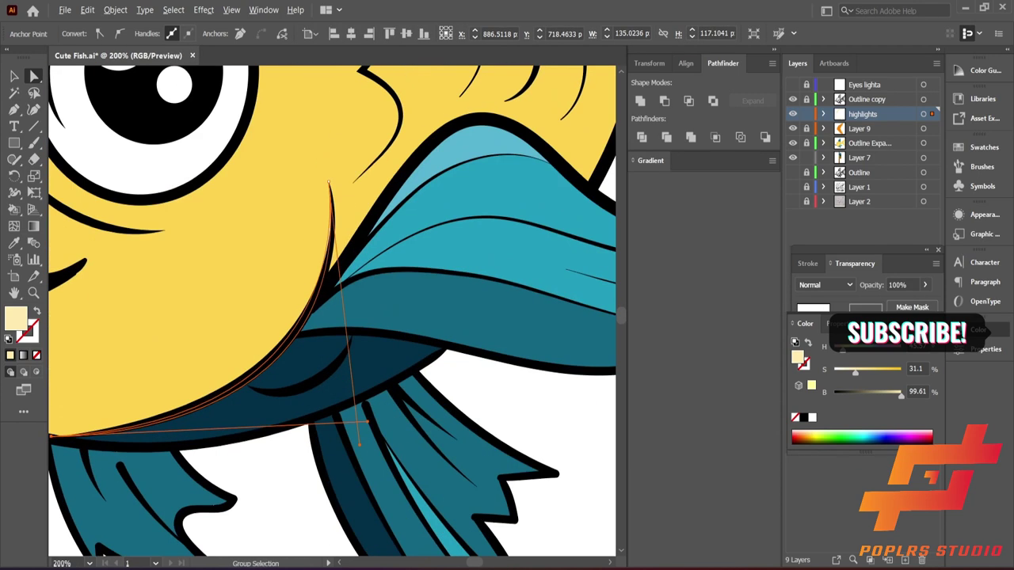
{"action": "scroll", "coordinate": [361, 444], "scroll_direction": "down", "scroll_amount": 1}
{"action": "mouse_move", "coordinate": [371, 462]}
{"action": "left_mouse_down"}
{"action": "mouse_move", "coordinate": [380, 461]}
{"action": "mouse_move", "coordinate": [379, 484]}
{"action": "left_mouse_up"}
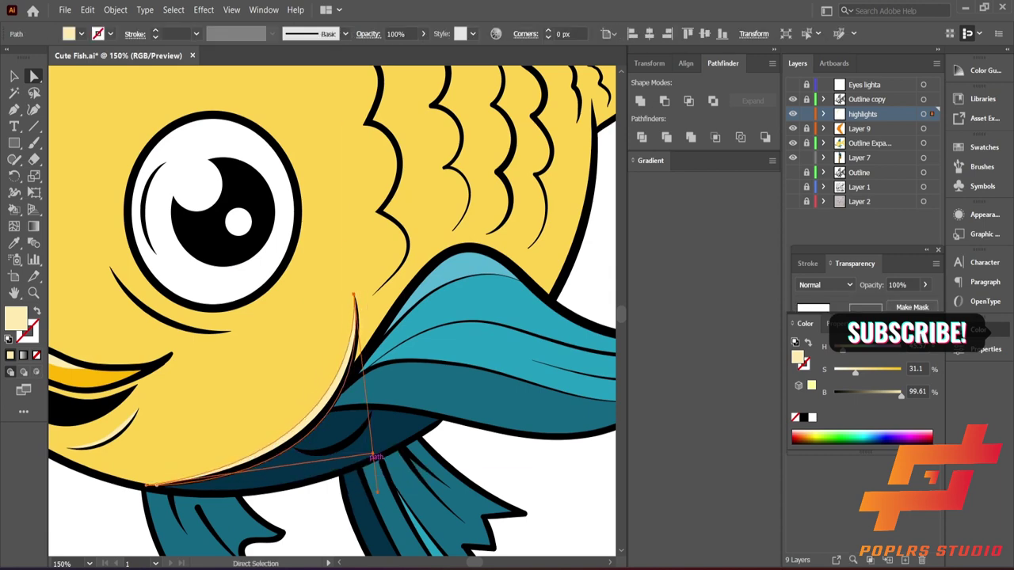
{"action": "key", "text": "ctrl+shift+a"}
{"action": "left_click", "coordinate": [379, 468]}
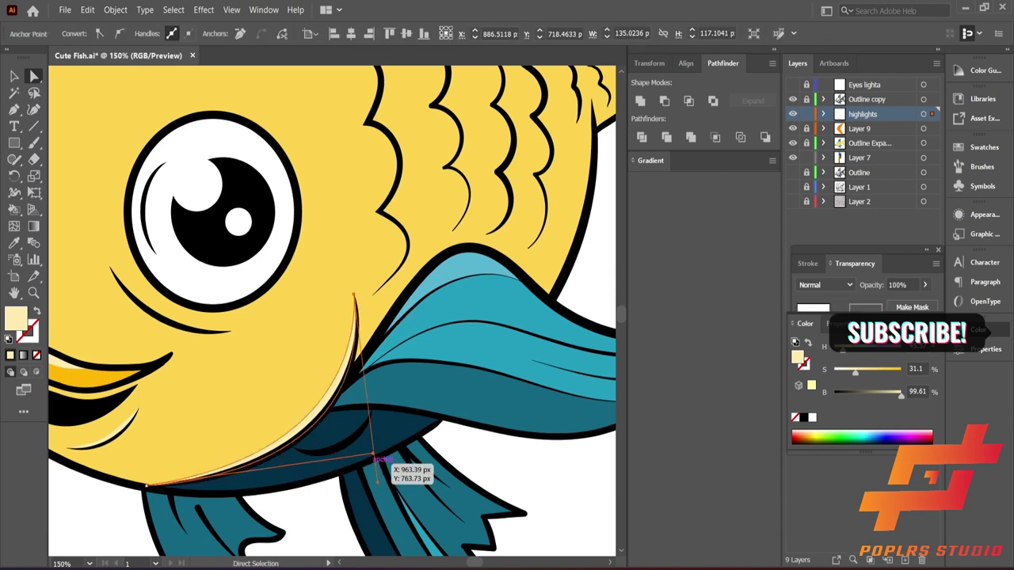
{"action": "left_click_drag", "start_coordinate": [379, 467], "coordinate": [375, 459]}
{"action": "key", "text": "ctrl+0"}
{"action": "key", "text": "v"}
{"action": "key", "text": "ctrl+shift+a"}
Pen-draw a first curved highlight stripe along the dorsal fin's front edge
{"action": "scroll", "coordinate": [317, 356], "scroll_direction": "up", "scroll_amount": 2}
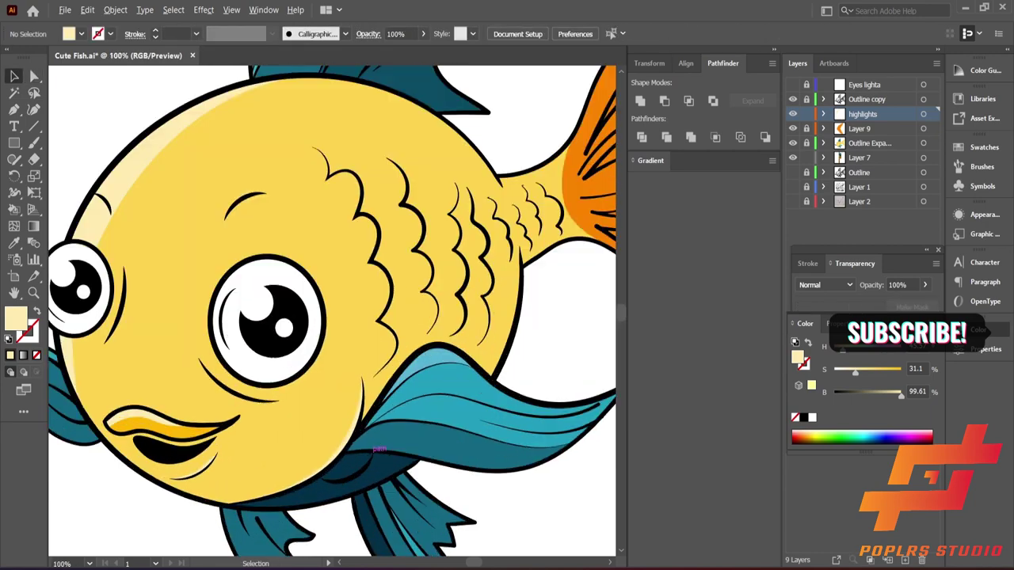
{"action": "scroll", "coordinate": [317, 357], "scroll_direction": "down", "scroll_amount": 2}
{"action": "scroll", "coordinate": [313, 485], "scroll_direction": "up", "scroll_amount": 3}
{"action": "scroll", "coordinate": [333, 356], "scroll_direction": "down", "scroll_amount": 1}
{"action": "scroll", "coordinate": [340, 301], "scroll_direction": "down", "scroll_amount": 4}
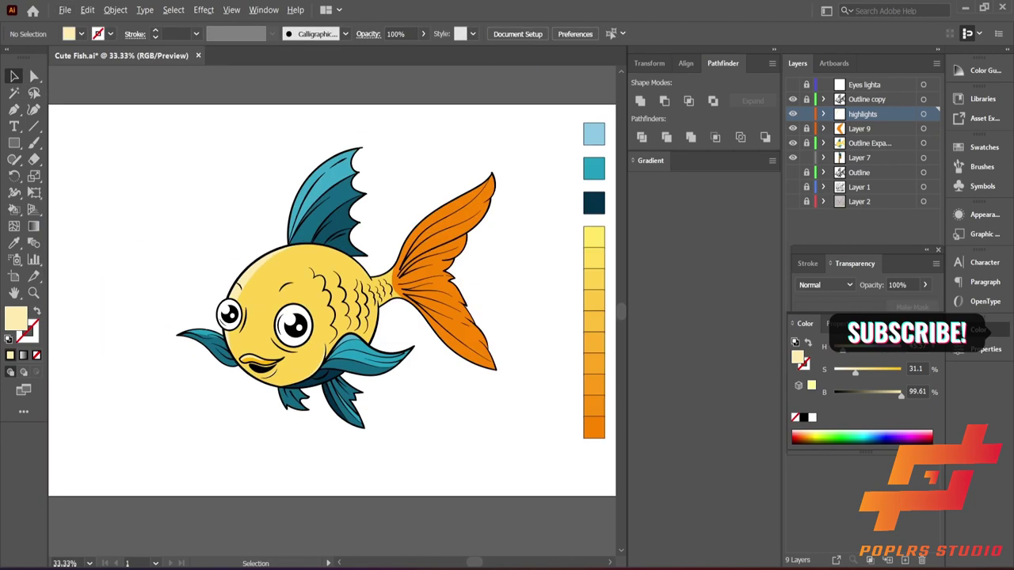
{"action": "scroll", "coordinate": [349, 259], "scroll_direction": "up", "scroll_amount": 1}
{"action": "scroll", "coordinate": [356, 261], "scroll_direction": "up", "scroll_amount": 2}
{"action": "scroll", "coordinate": [294, 275], "scroll_direction": "up", "scroll_amount": 2}
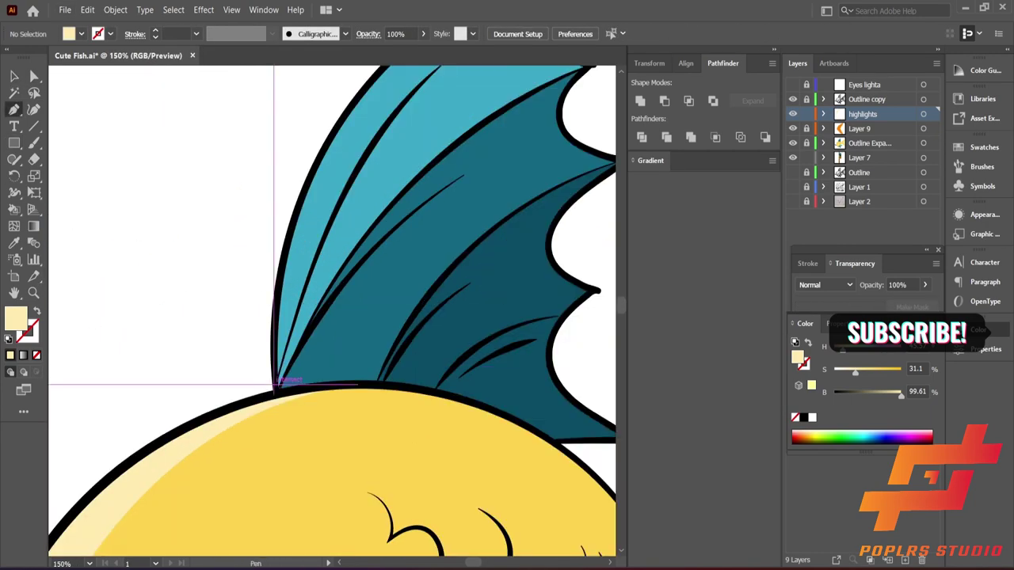
{"action": "scroll", "coordinate": [507, 118], "scroll_direction": "up", "scroll_amount": 2}
{"action": "scroll", "coordinate": [536, 90], "scroll_direction": "down", "scroll_amount": 3}
{"action": "left_click_drag", "start_coordinate": [536, 90], "coordinate": [478, 185]}
{"action": "scroll", "coordinate": [478, 184], "scroll_direction": "up", "scroll_amount": 1}
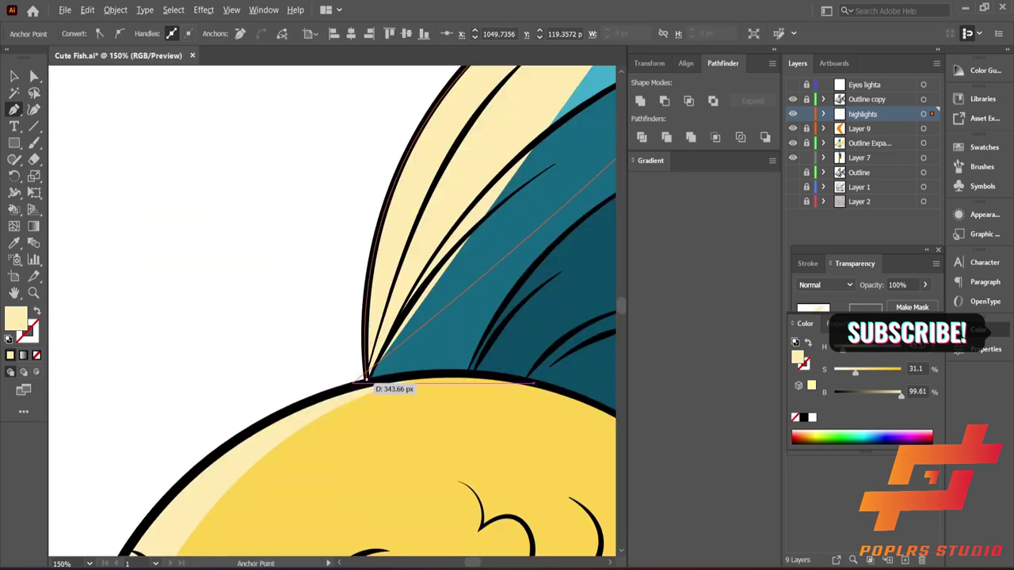
{"action": "scroll", "coordinate": [388, 380], "scroll_direction": "down", "scroll_amount": 1}
{"action": "scroll", "coordinate": [388, 317], "scroll_direction": "down", "scroll_amount": 4}
{"action": "scroll", "coordinate": [396, 198], "scroll_direction": "up", "scroll_amount": 4}
{"action": "left_click_drag", "start_coordinate": [247, 553], "coordinate": [255, 371]}
{"action": "scroll", "coordinate": [396, 317], "scroll_direction": "down", "scroll_amount": 3}
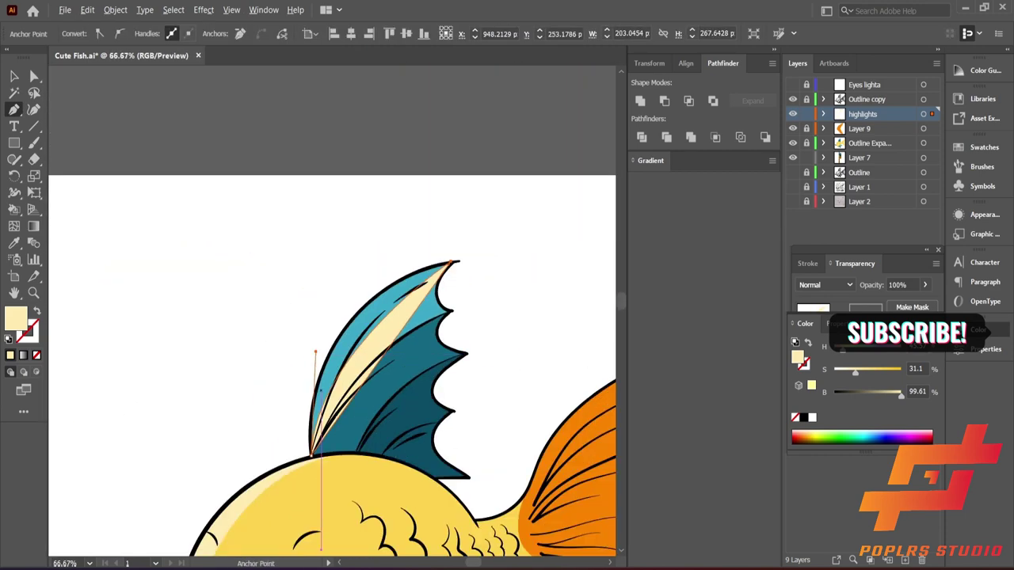
{"action": "left_click", "coordinate": [362, 317]}
Adjust the stripe's anchors and round its lower corner, then undo the stripe to redraw it
{"action": "key", "text": "a"}
{"action": "scroll", "coordinate": [364, 316], "scroll_direction": "up", "scroll_amount": 4}
{"action": "left_click_drag", "start_coordinate": [561, 153], "coordinate": [564, 154]}
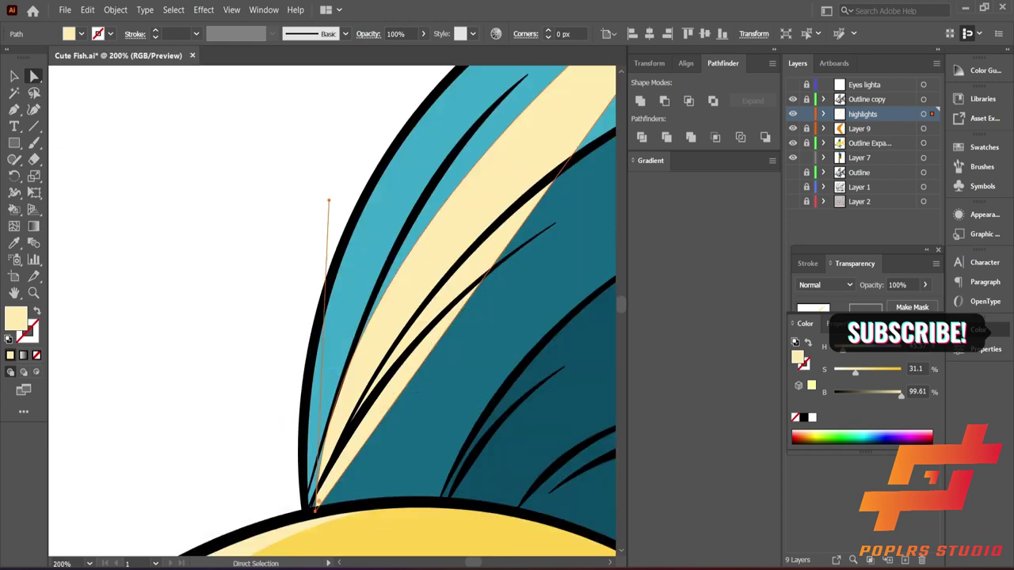
{"action": "scroll", "coordinate": [485, 295], "scroll_direction": "down", "scroll_amount": 3}
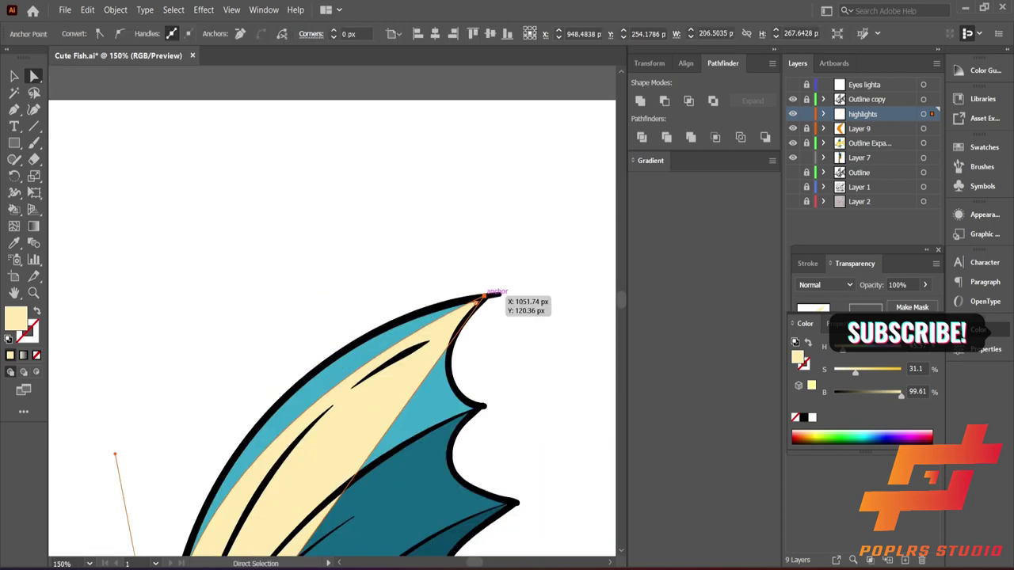
{"action": "scroll", "coordinate": [485, 294], "scroll_direction": "down", "scroll_amount": 2}
{"action": "scroll", "coordinate": [484, 295], "scroll_direction": "down", "scroll_amount": 2}
{"action": "left_click", "coordinate": [425, 189]}
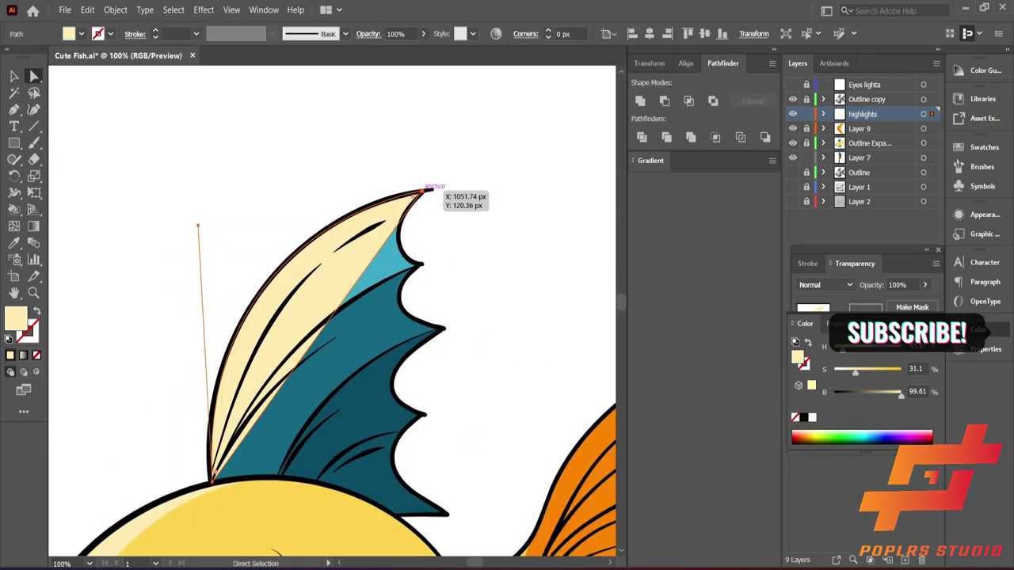
{"action": "mouse_move", "coordinate": [221, 463]}
{"action": "left_mouse_down"}
{"action": "mouse_move", "coordinate": [273, 388]}
{"action": "mouse_move", "coordinate": [212, 475]}
{"action": "left_mouse_up"}
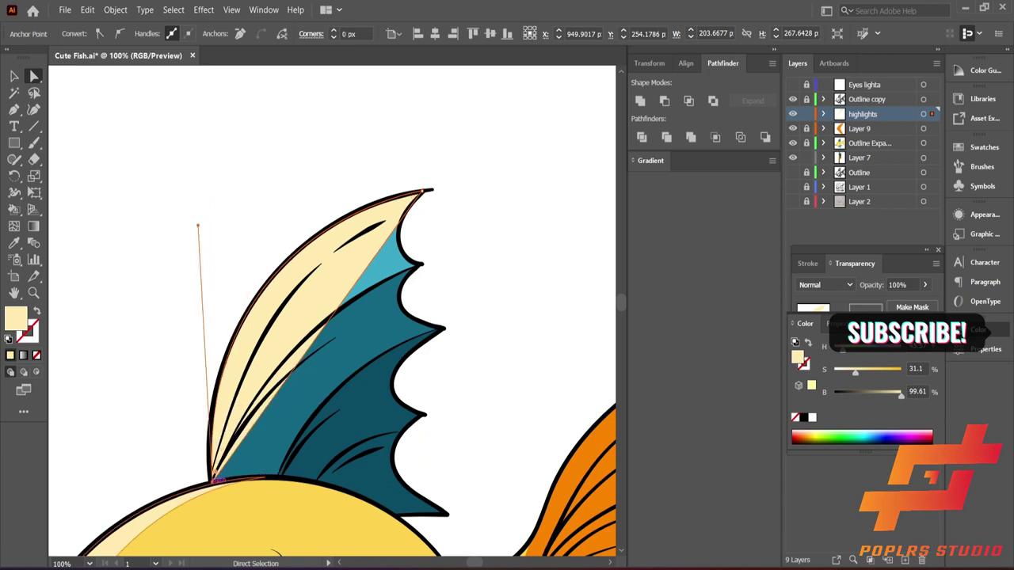
{"action": "right_click", "coordinate": [230, 107]}
{"action": "left_click", "coordinate": [425, 190]}
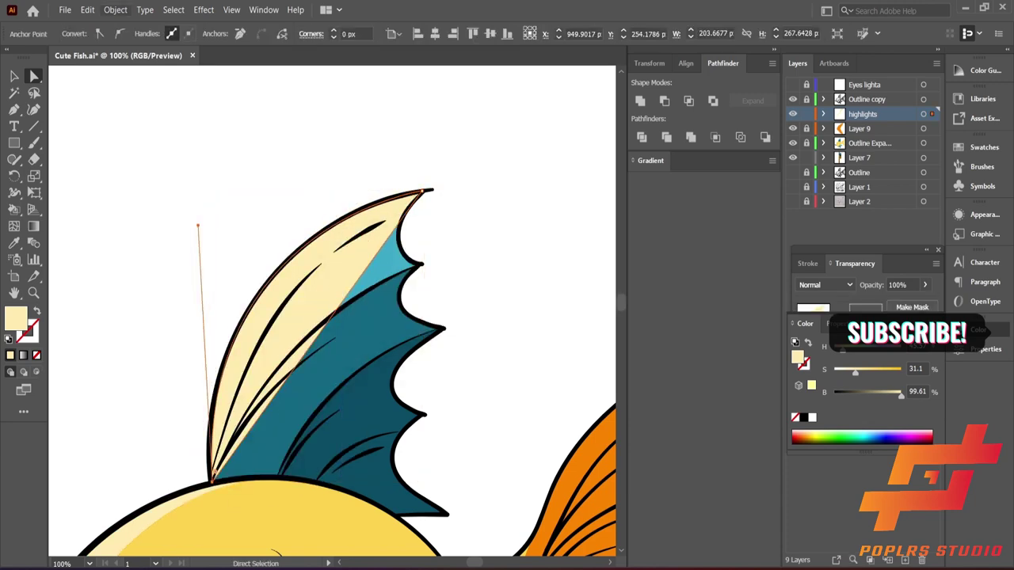
{"action": "key", "text": "ctrl+z"}
{"action": "key", "text": "ctrl+shift+z"}
{"action": "key", "text": "ctrl+z"}
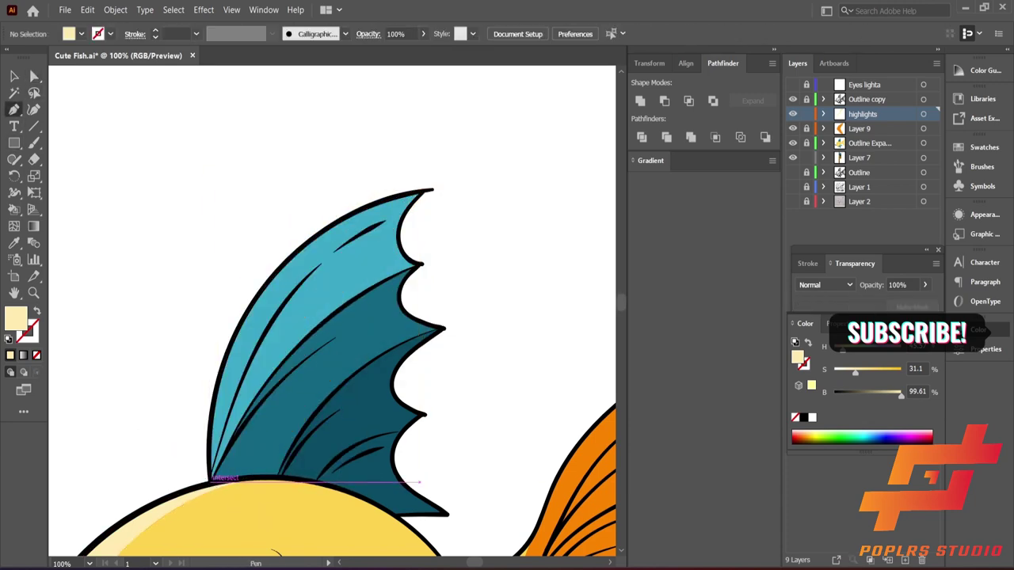
Redraw the fin stripe from the fin base to a smooth tip, curving it along the edge
{"action": "left_click", "coordinate": [212, 478]}
{"action": "left_click_drag", "start_coordinate": [426, 191], "coordinate": [503, 191]}
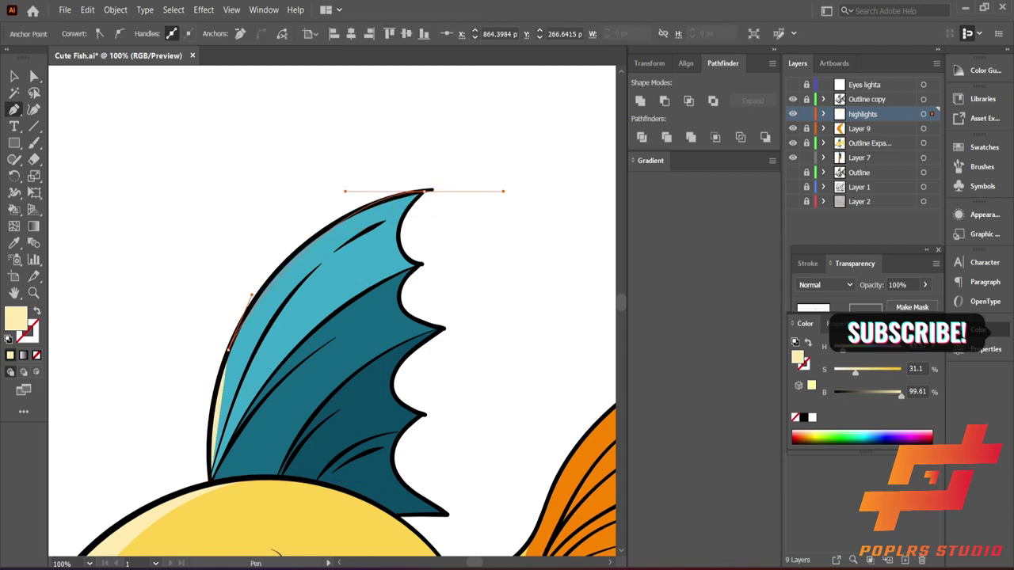
{"action": "scroll", "coordinate": [262, 333], "scroll_direction": "down", "scroll_amount": 2}
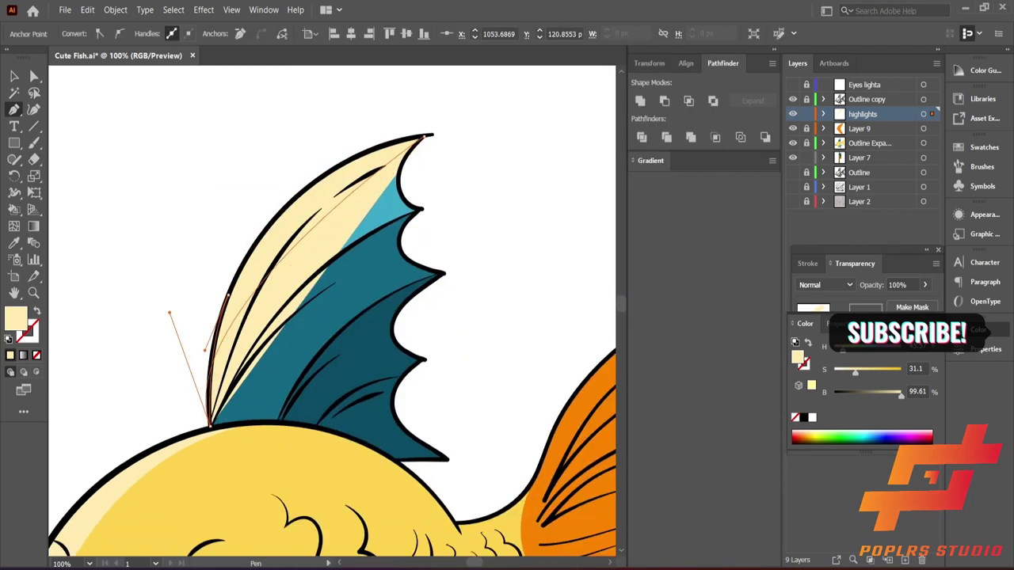
{"action": "scroll", "coordinate": [202, 427], "scroll_direction": "down", "scroll_amount": 3}
{"action": "key", "text": "ctrl+Escape"}
{"action": "key", "text": "Escape"}
{"action": "scroll", "coordinate": [230, 237], "scroll_direction": "up", "scroll_amount": 5}
{"action": "mouse_move", "coordinate": [232, 91]}
{"action": "left_mouse_down"}
{"action": "mouse_move", "coordinate": [242, 135]}
{"action": "mouse_move", "coordinate": [230, 162]}
{"action": "left_mouse_up"}
Fill the stripe with the fin's light blue and lower its saturation to a pale teal
{"action": "key", "text": "i"}
{"action": "left_click", "coordinate": [368, 171]}
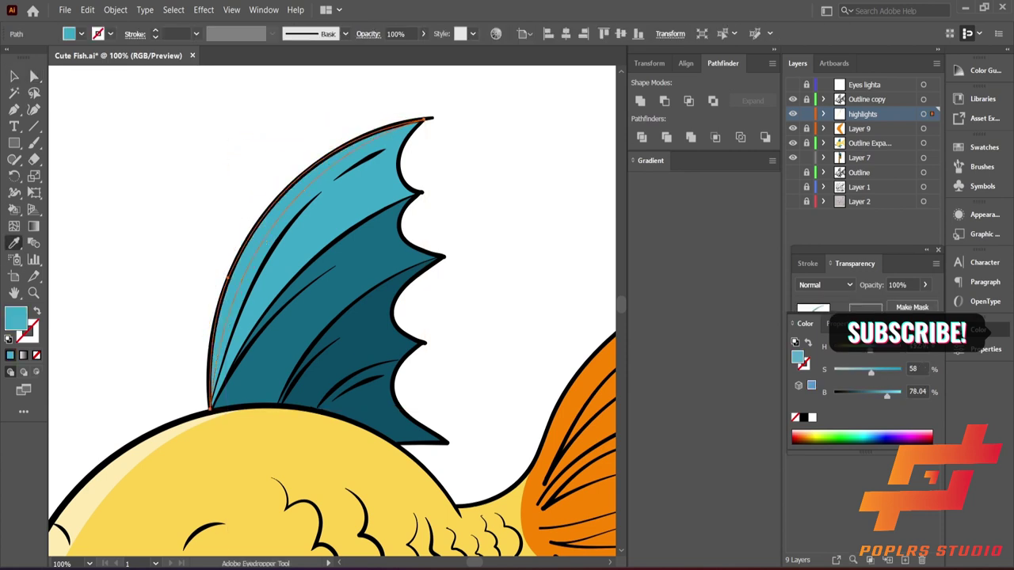
{"action": "mouse_move", "coordinate": [871, 370]}
{"action": "left_mouse_down"}
{"action": "mouse_move", "coordinate": [853, 370]}
{"action": "mouse_move", "coordinate": [899, 393]}
{"action": "left_mouse_up"}
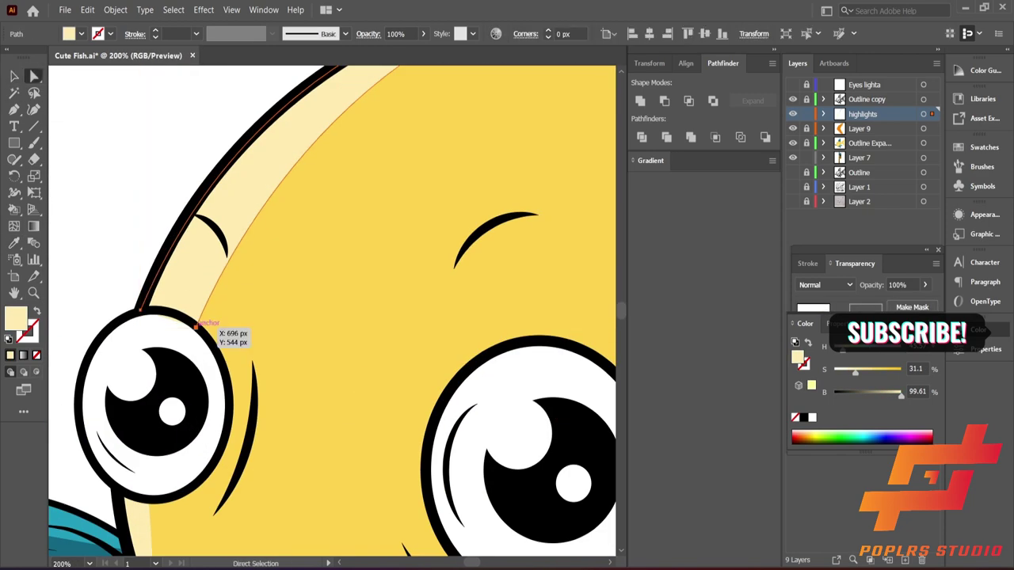
Try Add Anchor Point on the head-edge highlight, dismiss the warning, then marquee its two lower-end anchors
{"action": "left_click", "coordinate": [197, 325]}
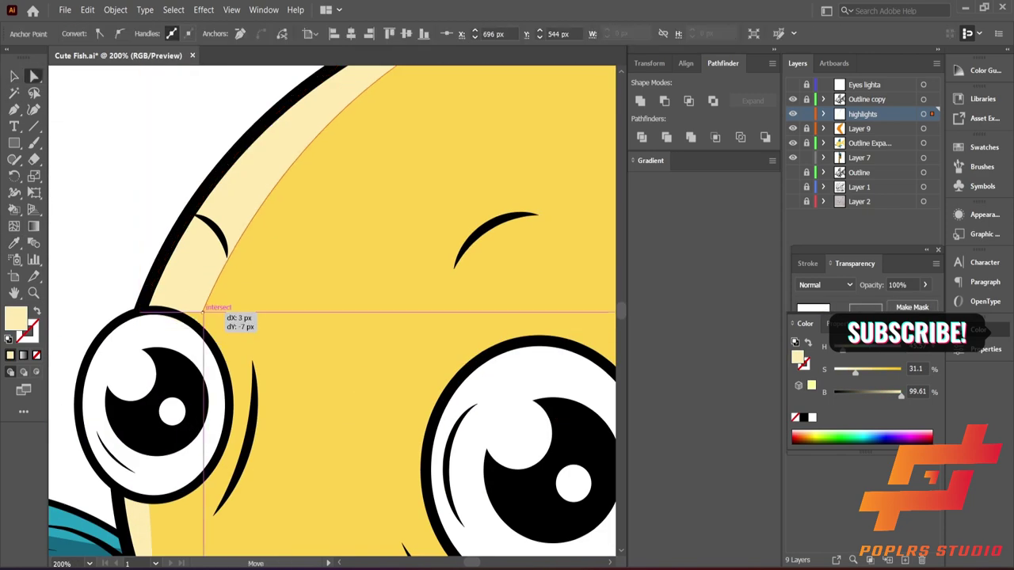
{"action": "left_click_drag", "start_coordinate": [14, 110], "coordinate": [72, 120]}
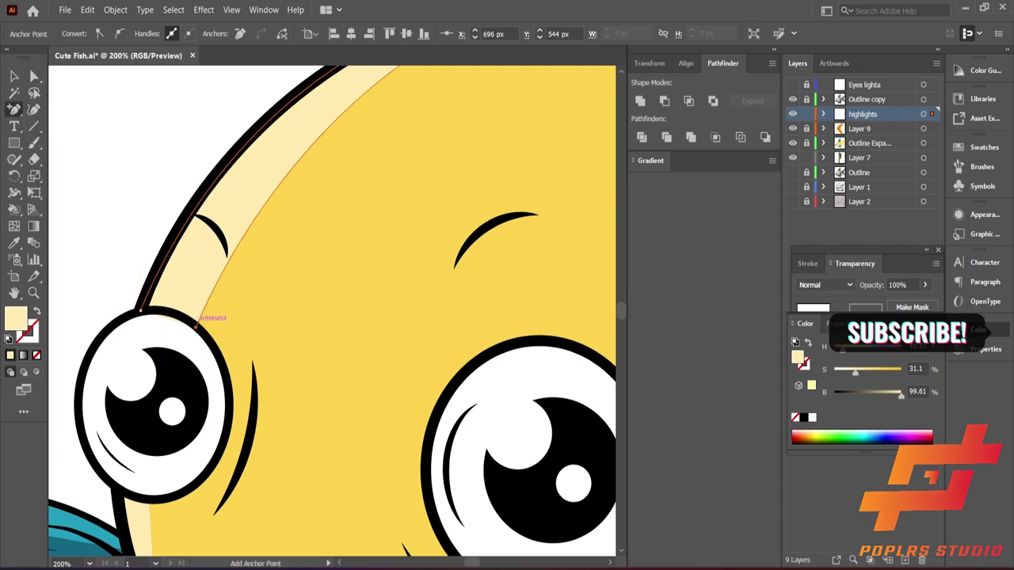
{"action": "left_click", "coordinate": [197, 325]}
{"action": "key", "text": "Return"}
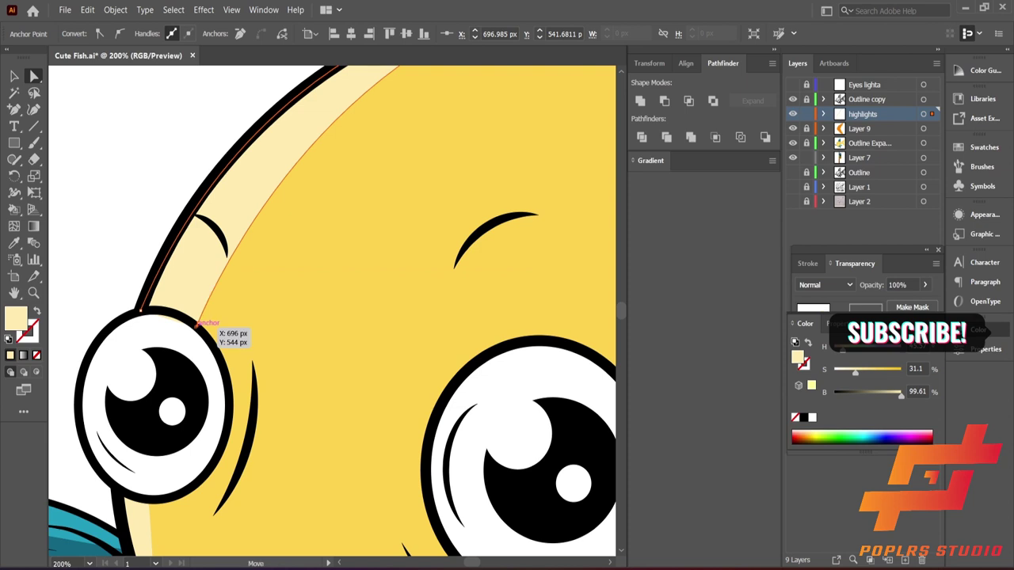
{"action": "left_click_drag", "start_coordinate": [230, 341], "coordinate": [79, 306]}
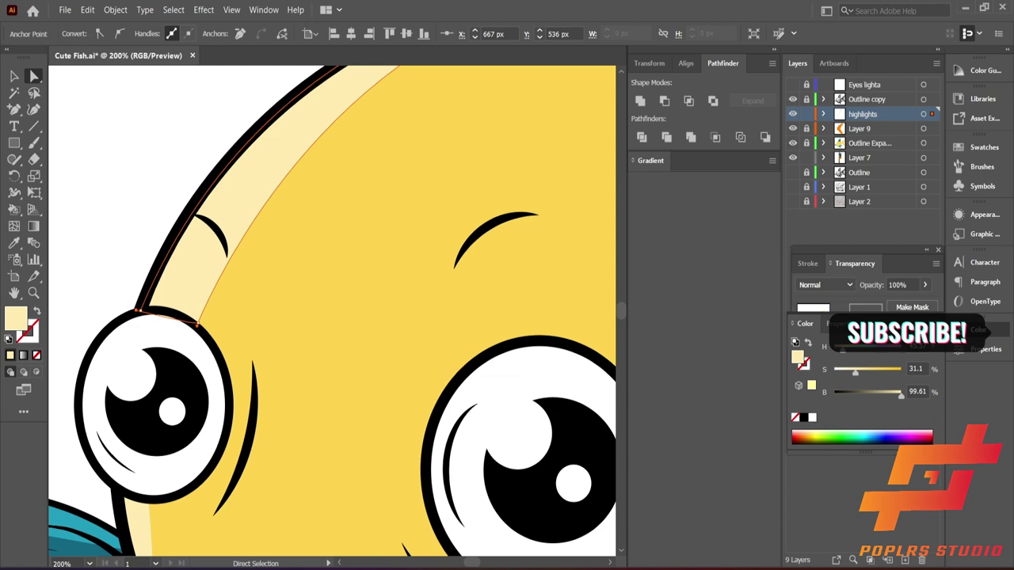
Close the cream forehead highlight by moving its lower endpoint onto the other and joining them
{"action": "key", "text": "v"}
{"action": "key", "text": "ctrl+minus"}
{"action": "key", "text": "ctrl+minus"}
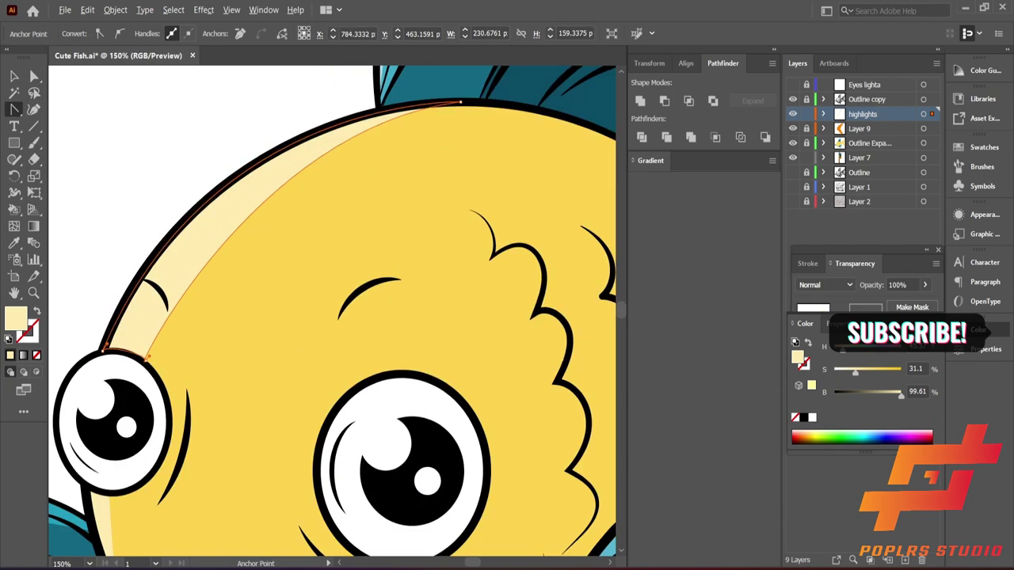
{"action": "key", "text": "ctrl+shift+a"}
{"action": "key", "text": "ctrl+minus"}
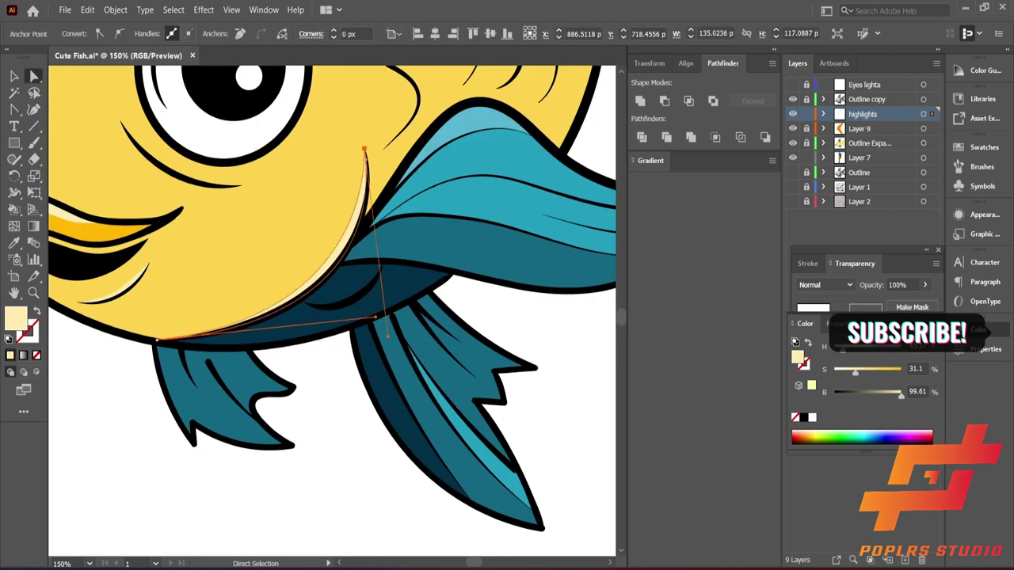
{"action": "key", "text": "ctrl+plus"}
{"action": "key", "text": "ctrl+plus"}
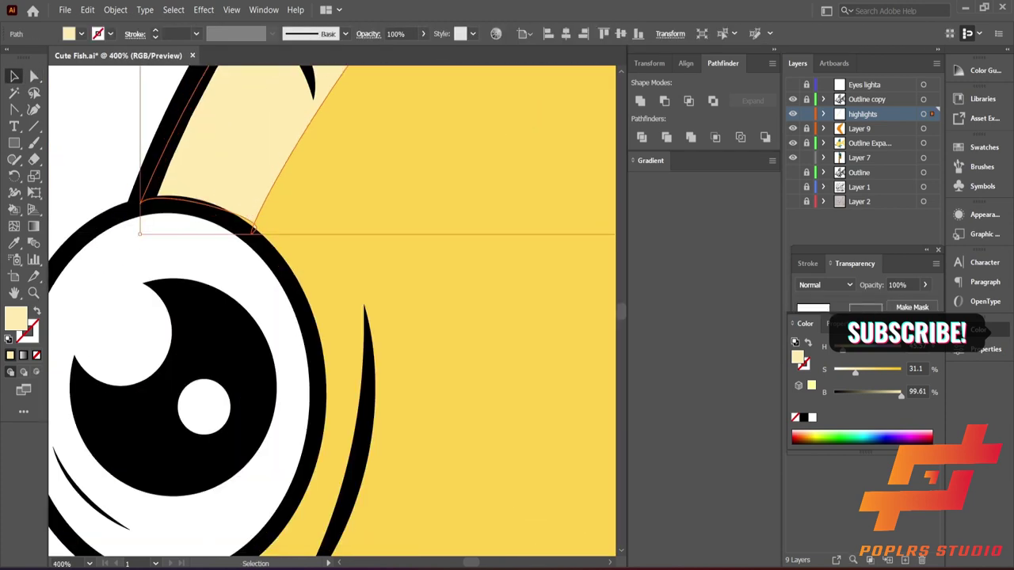
{"action": "key", "text": "plus"}
{"action": "key", "text": "a"}
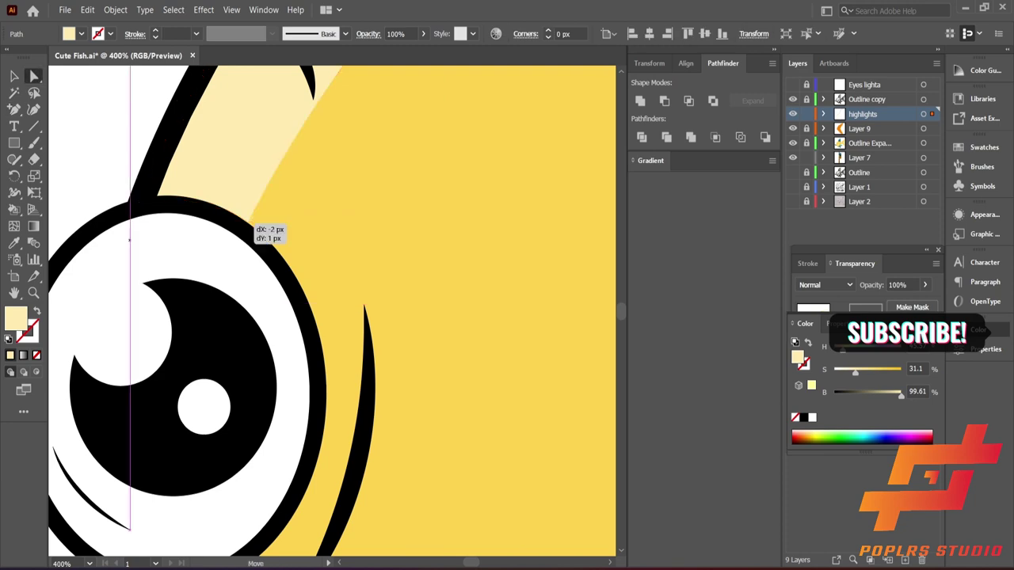
{"action": "scroll", "coordinate": [243, 229], "scroll_direction": "up", "scroll_amount": 5}
{"action": "key", "text": "ctrl+plus"}
{"action": "left_click_drag", "start_coordinate": [349, 204], "coordinate": [316, 174]}
{"action": "right_click", "coordinate": [317, 176]}
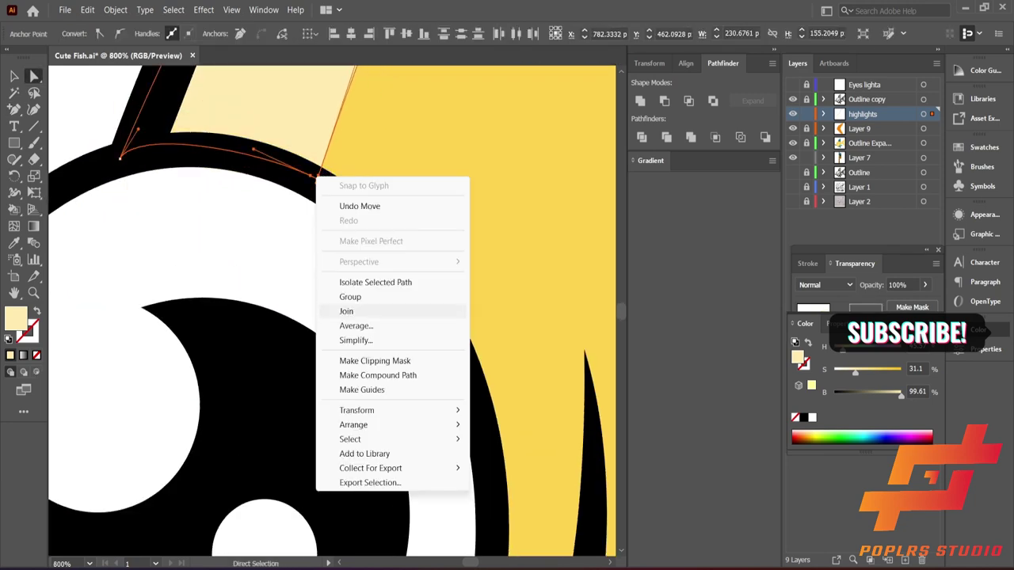
{"action": "left_click", "coordinate": [345, 308]}
{"action": "key", "text": "ctrl+shift+a"}
{"action": "key", "text": "ctrl+0"}
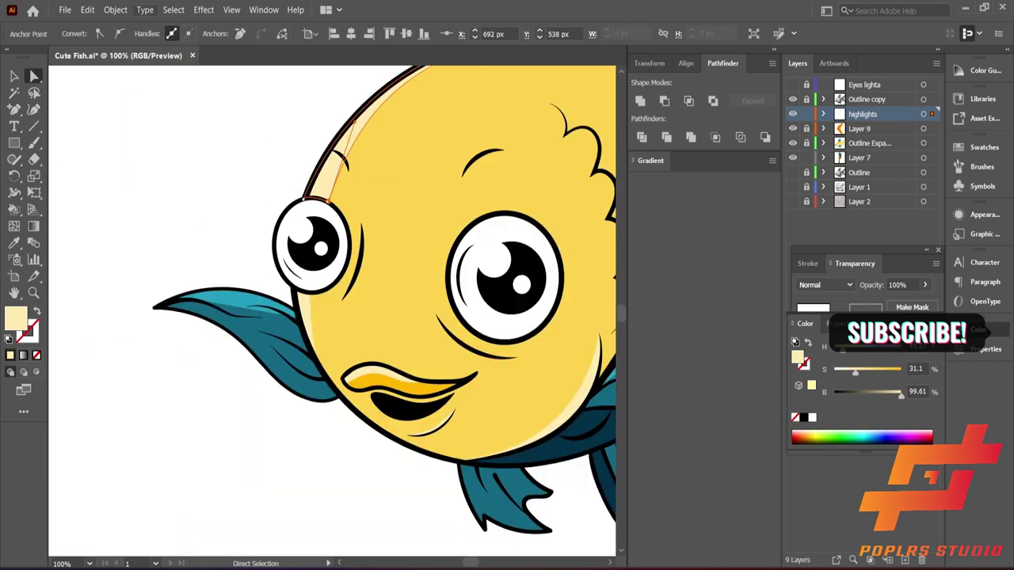
Draw a short straight cream highlight line on the fish's face
{"action": "key", "text": "ctrl+1"}
{"action": "left_click", "coordinate": [14, 110]}
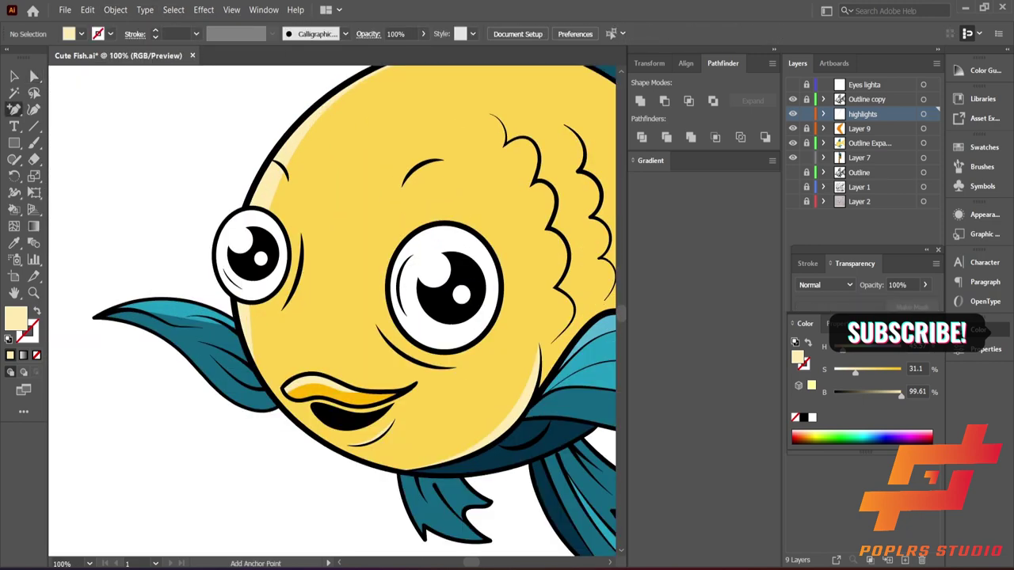
{"action": "left_click", "coordinate": [361, 249]}
{"action": "left_click", "coordinate": [443, 159]}
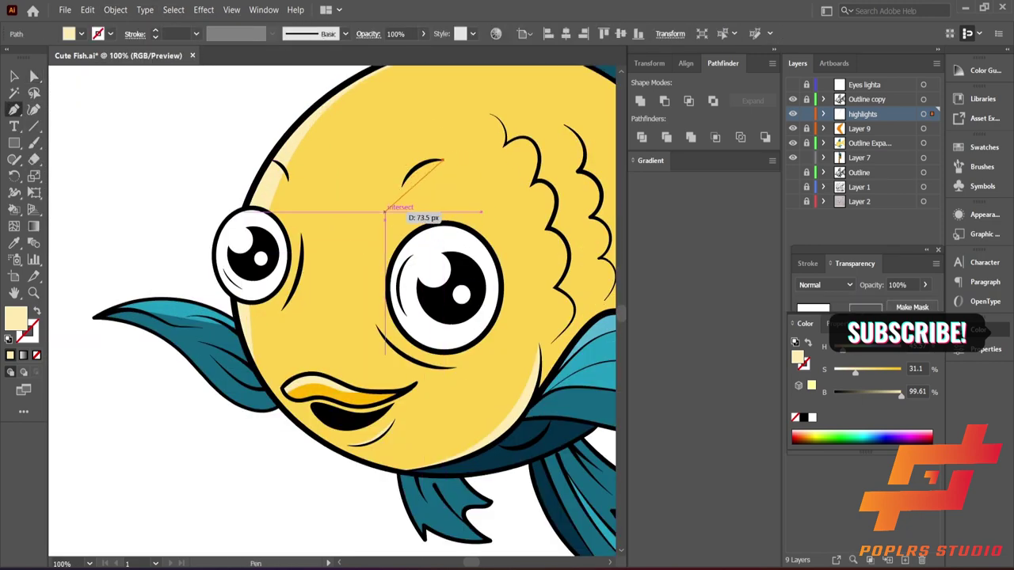
{"action": "key", "text": "v"}
{"action": "key", "text": "ctrl+shift+a"}
{"action": "key", "text": "ctrl+0"}
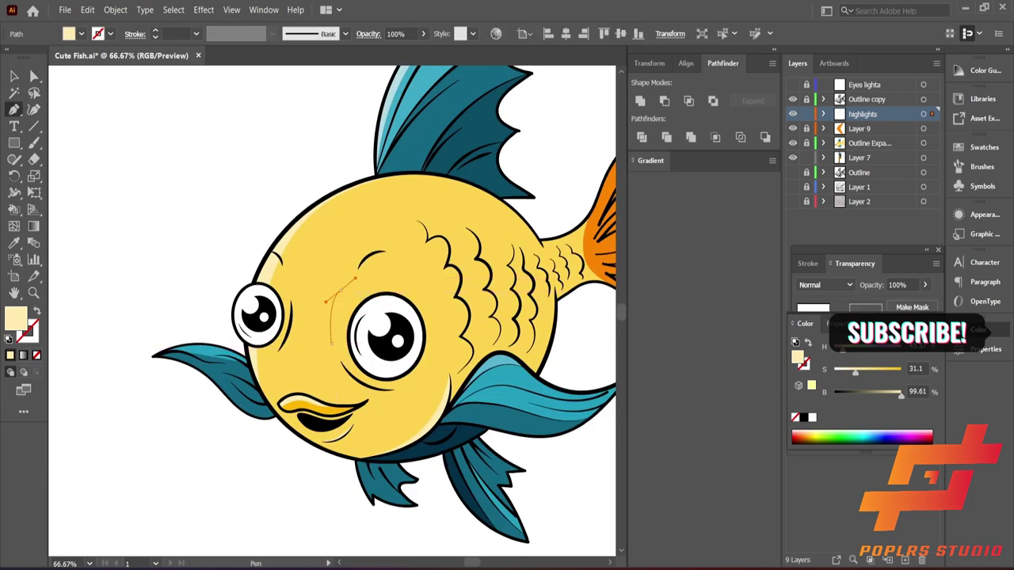
Draw a small curved highlight arc above the right eye
{"action": "left_click", "coordinate": [340, 291]}
{"action": "left_click_drag", "start_coordinate": [331, 342], "coordinate": [349, 360]}
{"action": "key", "text": "v"}
{"action": "key", "text": "ctrl+shift+a"}
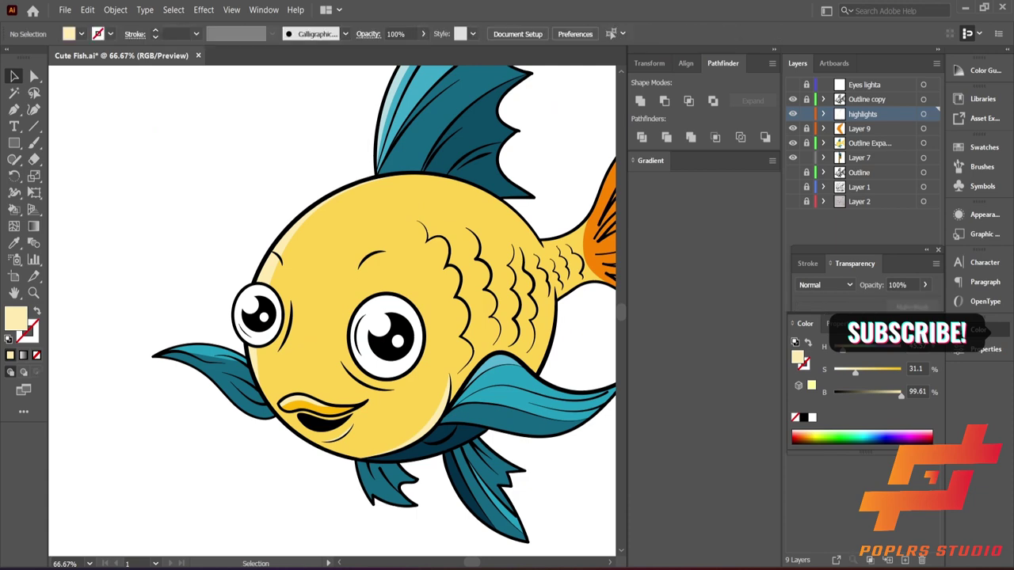
{"action": "left_click", "coordinate": [339, 327]}
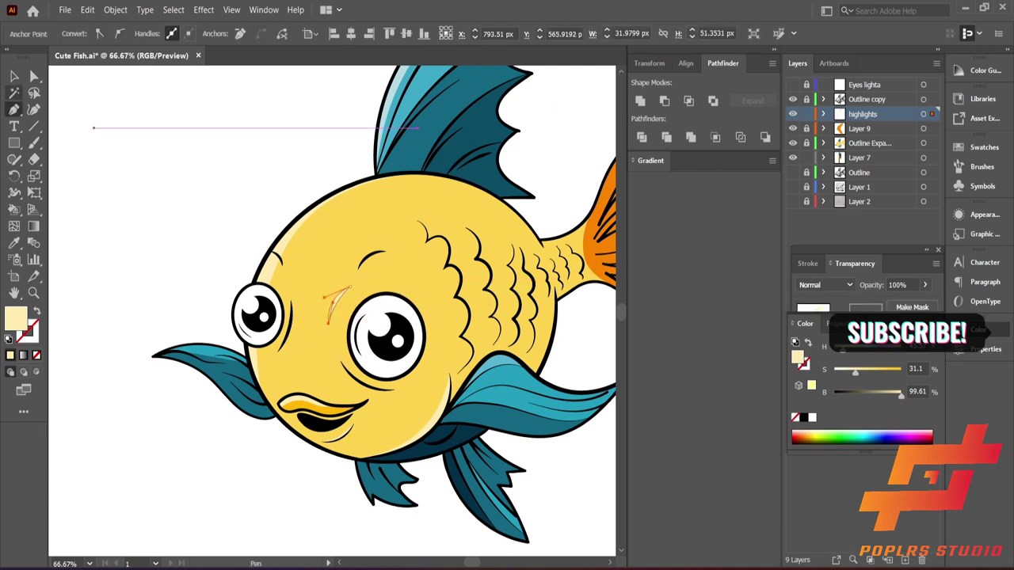
Tilt the small highlight arc above the eye by about 14 degrees
{"action": "key", "text": "v"}
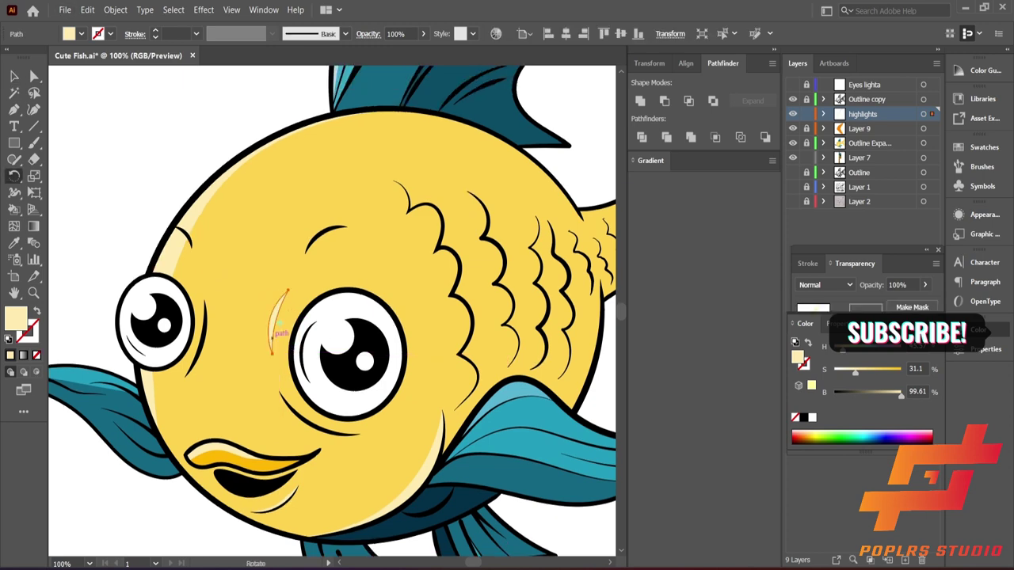
{"action": "left_click", "coordinate": [276, 315]}
{"action": "key", "text": "ctrl+minus"}
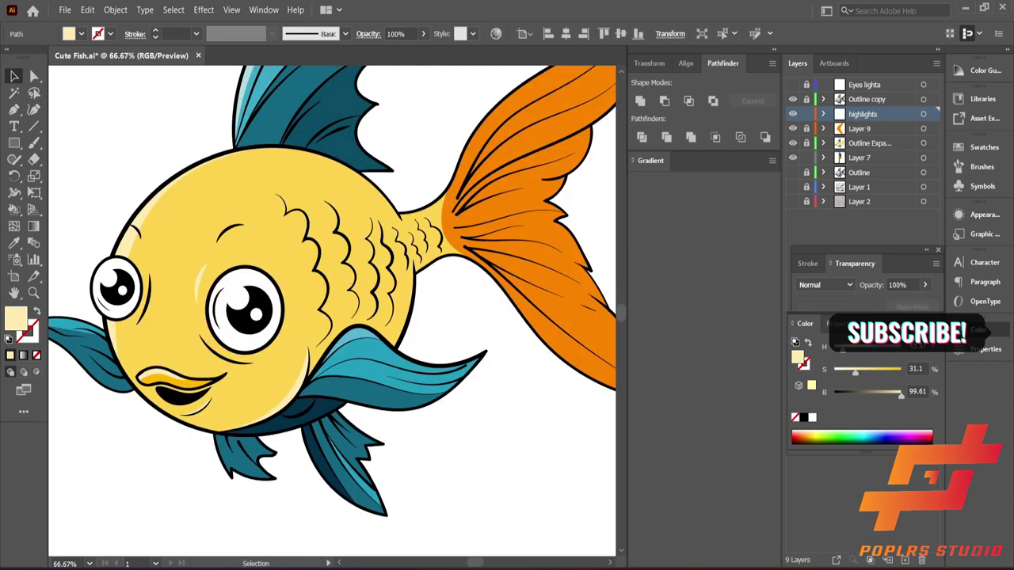
{"action": "left_click", "coordinate": [228, 222]}
{"action": "key", "text": "r"}
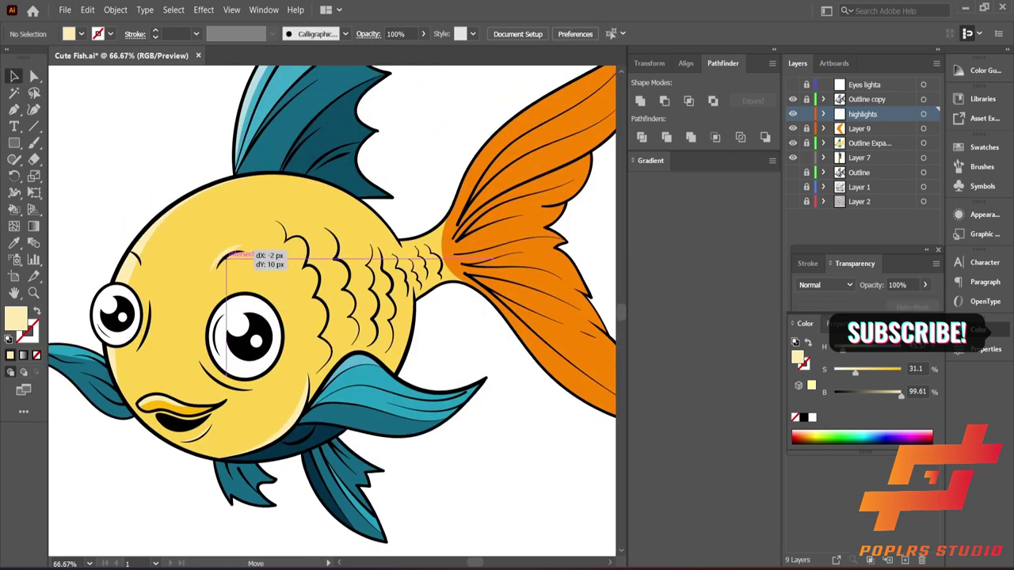
{"action": "key", "text": "ctrl+plus"}
{"action": "key", "text": "ctrl+plus"}
{"action": "key", "text": "ctrl+plus"}
{"action": "left_click_drag", "start_coordinate": [253, 146], "coordinate": [291, 87]}
{"action": "key", "text": "ctrl+minus"}
{"action": "key", "text": "ctrl+minus"}
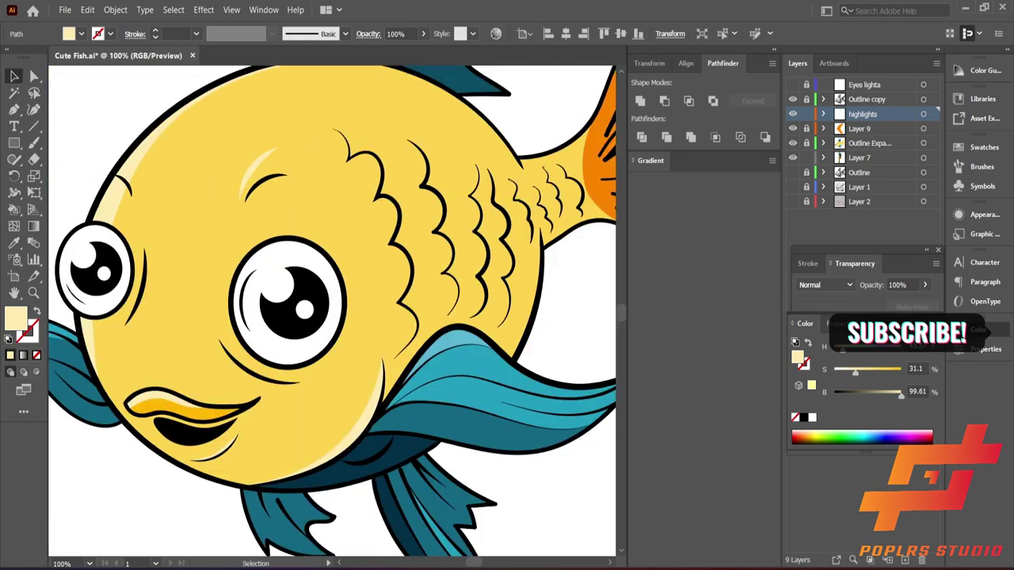
{"action": "key", "text": "v"}
{"action": "key", "text": "ctrl+shift+a"}
{"action": "key", "text": "ctrl+0"}
{"action": "key", "text": "ctrl+plus"}
{"action": "key", "text": "ctrl+plus"}
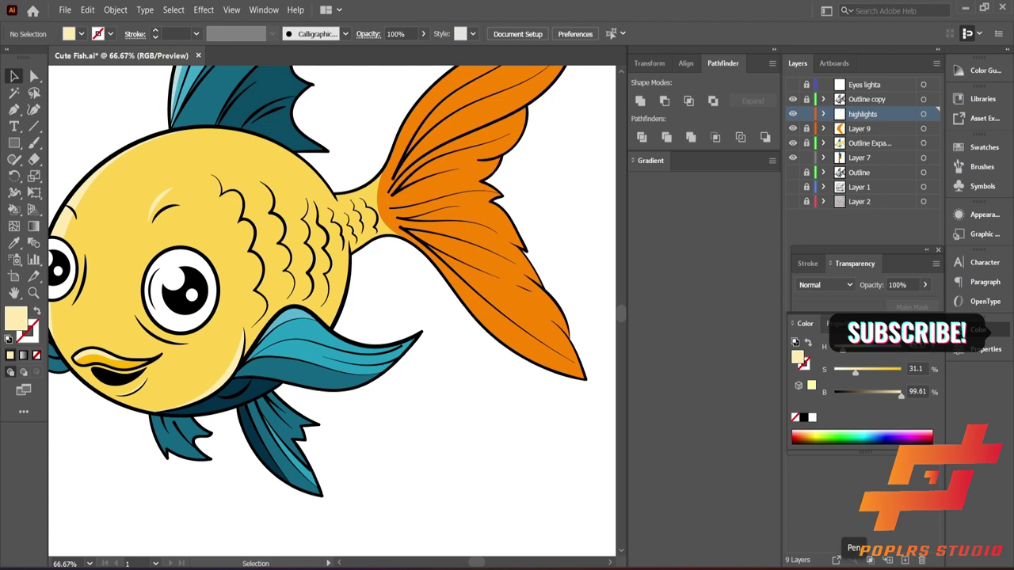
Add a new layer above highlights and name it Shodow
{"action": "left_click", "coordinate": [904, 559]}
{"action": "double_click", "coordinate": [839, 114]}
{"action": "type", "text": "Showdow"}
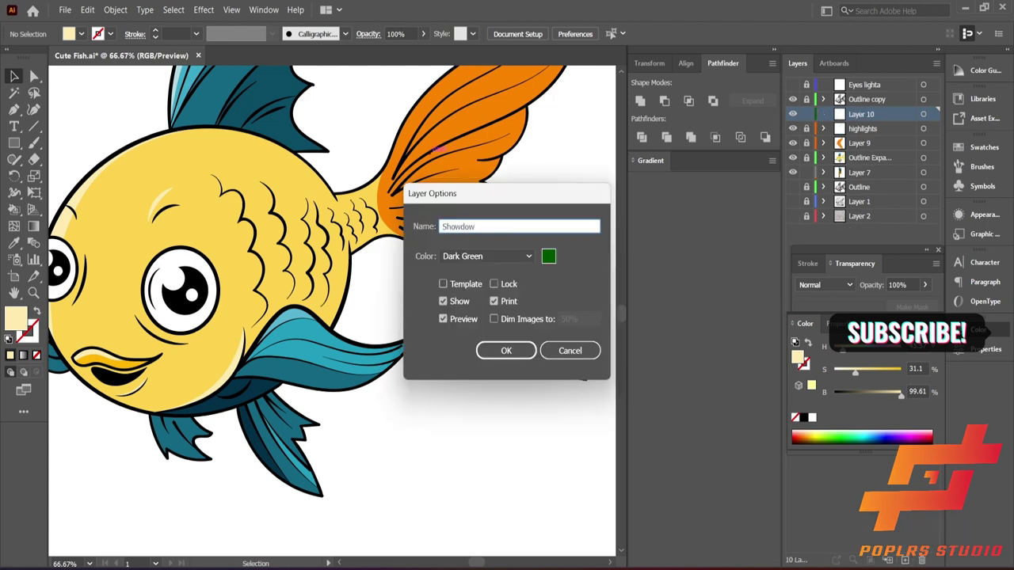
{"action": "key", "text": "Return"}
Draw a thin curved shadow shape along the body down to the blue fin
{"action": "key", "text": "ctrl+plus"}
{"action": "key", "text": "ctrl+plus"}
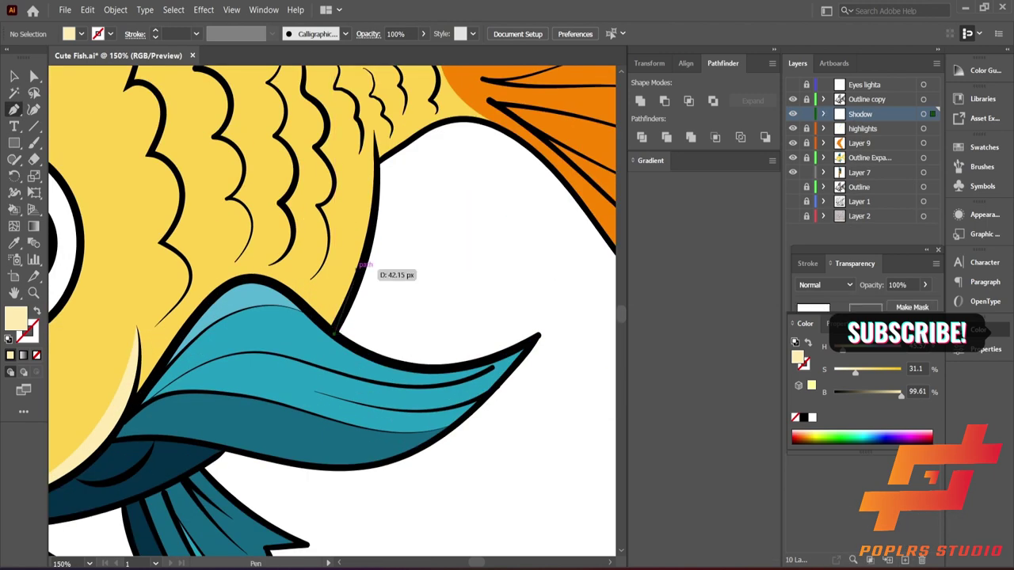
{"action": "scroll", "coordinate": [372, 238], "scroll_direction": "up", "scroll_amount": 2}
{"action": "left_click_drag", "start_coordinate": [374, 246], "coordinate": [379, 374]}
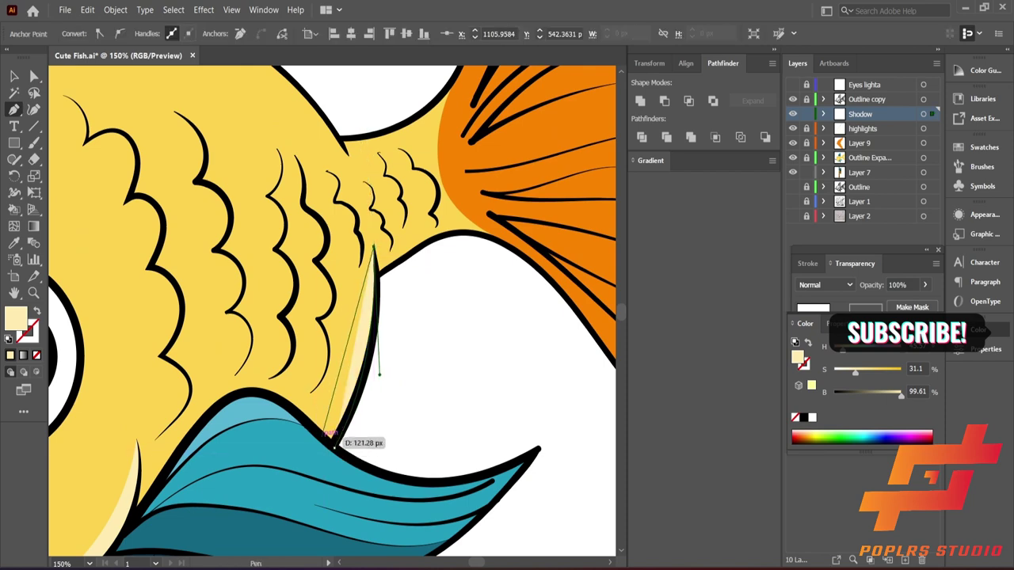
{"action": "left_click_drag", "start_coordinate": [311, 428], "coordinate": [251, 487]}
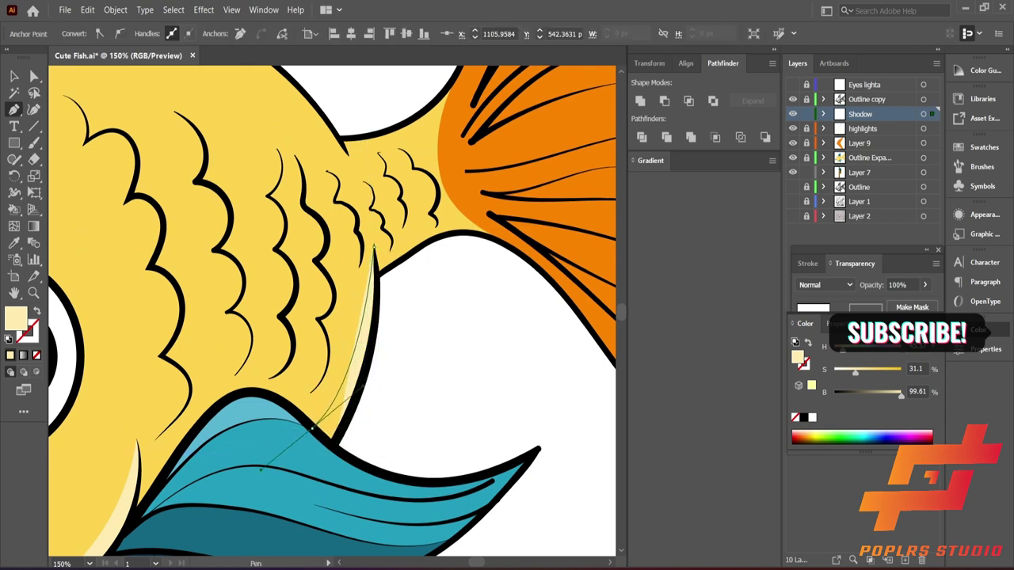
{"action": "key", "text": "ctrl+minus"}
Fill the shadow shape with the tail's orange using the eyedropper
{"action": "key", "text": "ctrl+minus"}
{"action": "key", "text": "i"}
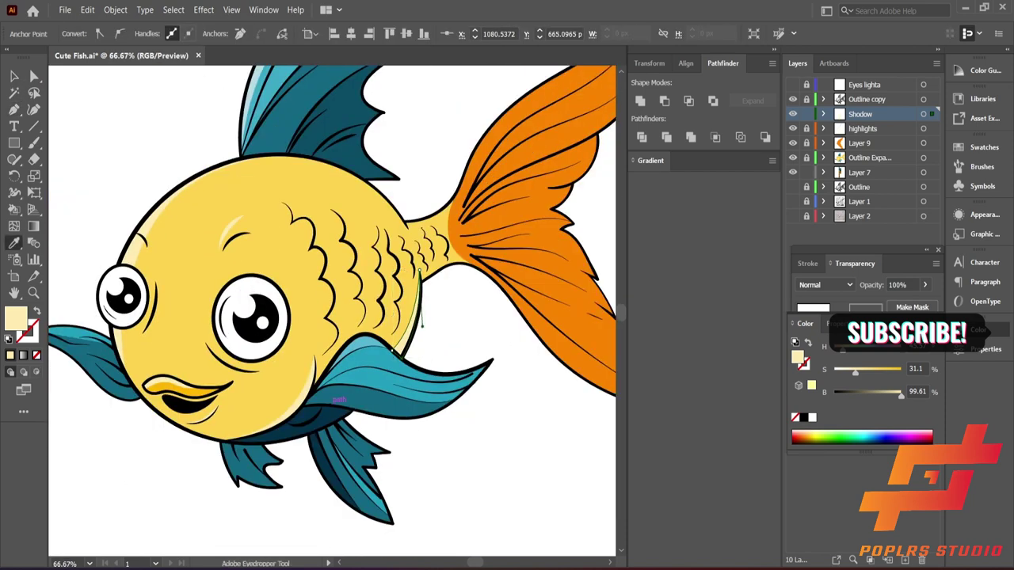
{"action": "left_click", "coordinate": [420, 412]}
{"action": "key", "text": "ctrl+plus"}
{"action": "key", "text": "ctrl+plus"}
{"action": "key", "text": "v"}
{"action": "key", "text": "ctrl+minus"}
{"action": "key", "text": "ctrl+minus"}
{"action": "key", "text": "ctrl+minus"}
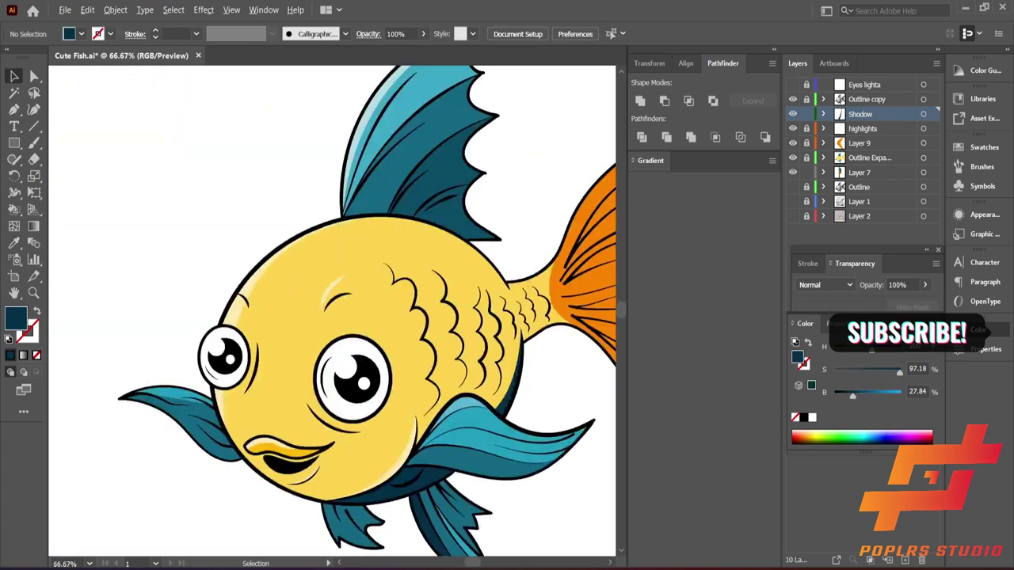
{"action": "key", "text": "ctrl+plus"}
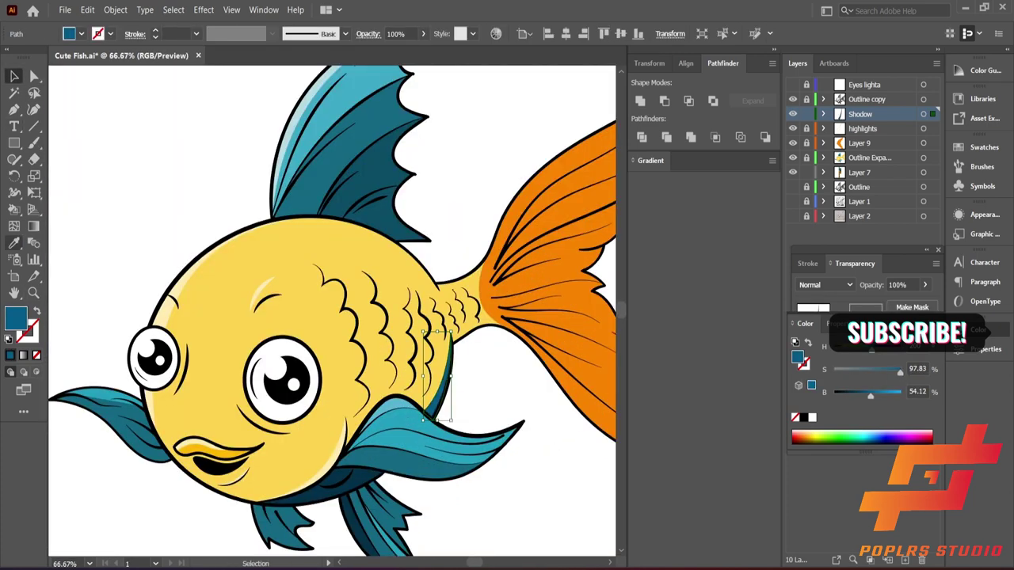
{"action": "key", "text": "i"}
{"action": "left_click", "coordinate": [546, 316]}
{"action": "key", "text": "v"}
{"action": "key", "text": "ctrl+shift+a"}
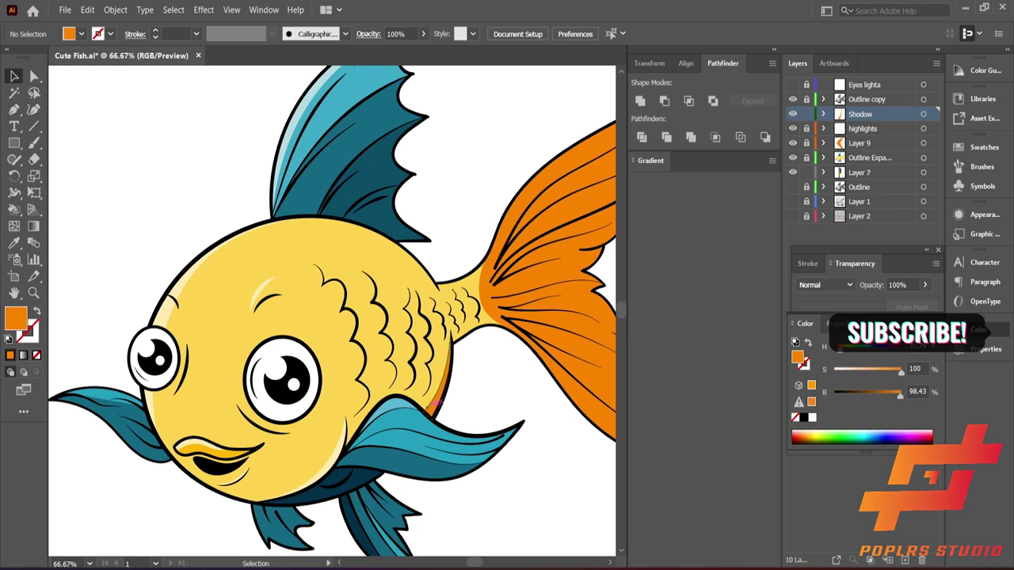
Darken the shadow's orange fill to brown
{"action": "left_click", "coordinate": [435, 403]}
{"action": "key", "text": "ctrl+plus"}
{"action": "key", "text": "ctrl+plus"}
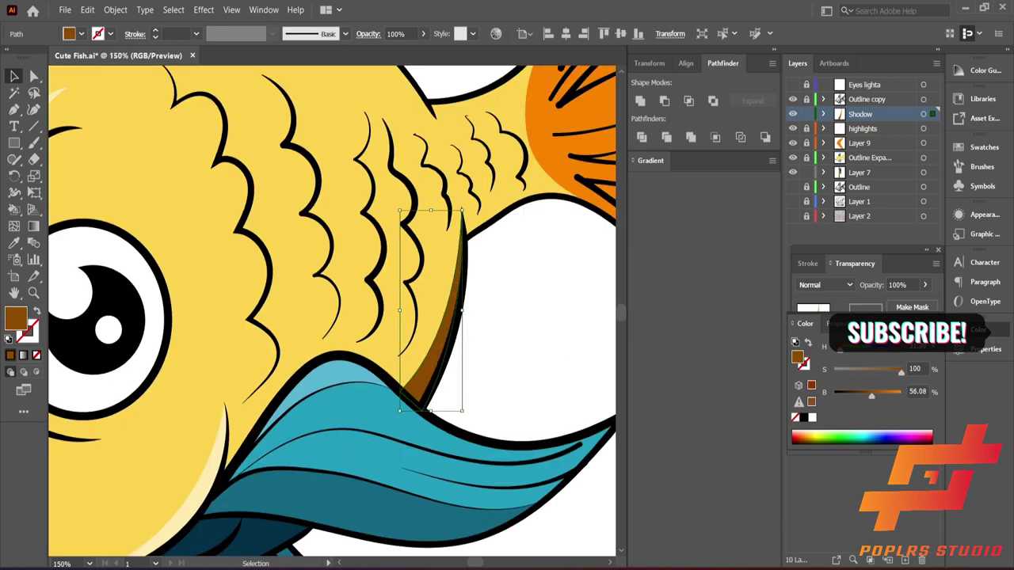
{"action": "key", "text": "ctrl+shift+a"}
{"action": "key", "text": "ctrl+minus"}
{"action": "key", "text": "ctrl+minus"}
{"action": "key", "text": "ctrl+minus"}
{"action": "key", "text": "ctrl+plus"}
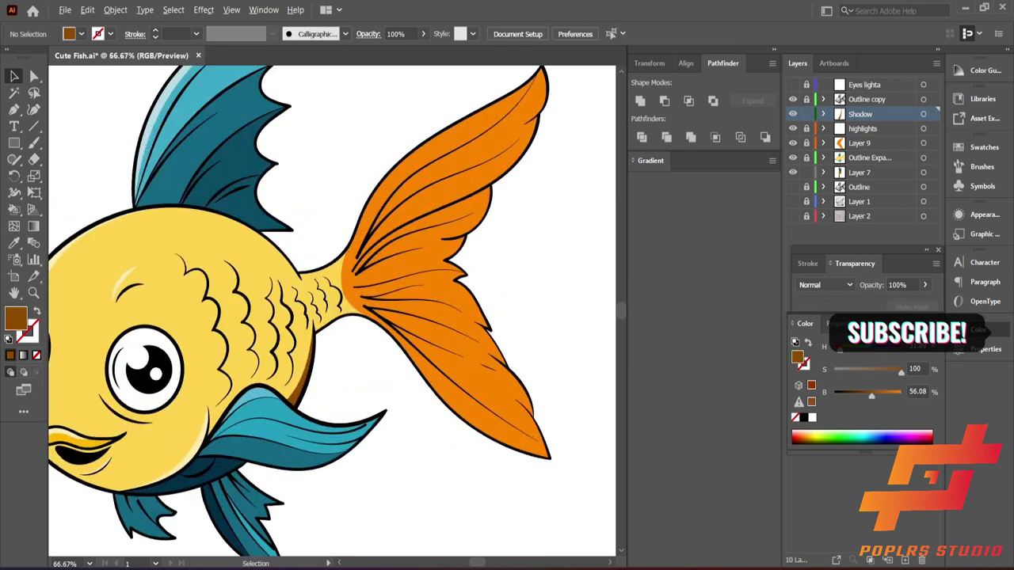
On Layer 9, draw a shadow shape over the lower tail lobe
{"action": "left_click", "coordinate": [859, 142]}
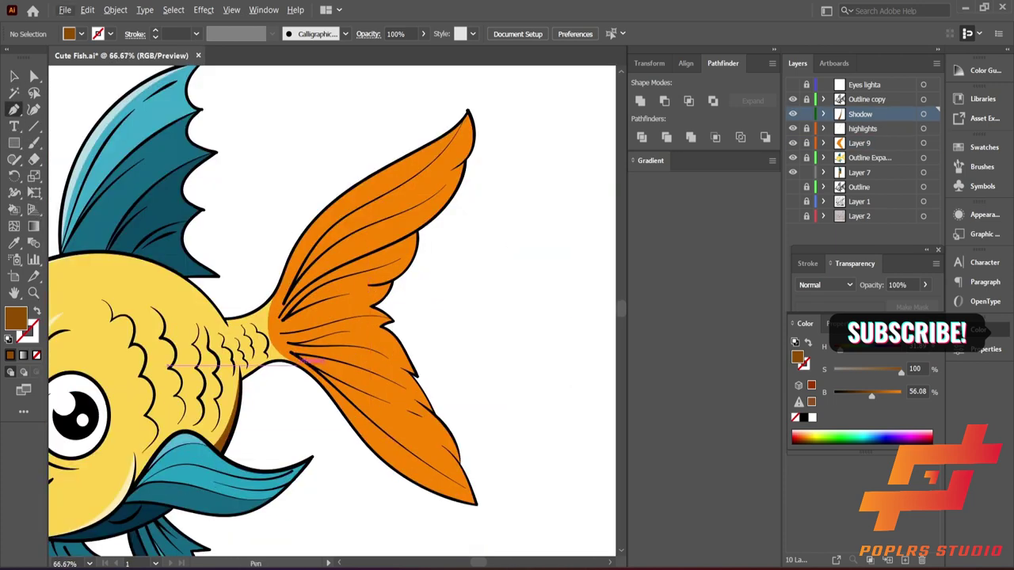
{"action": "scroll", "coordinate": [373, 465], "scroll_direction": "up", "scroll_amount": 2}
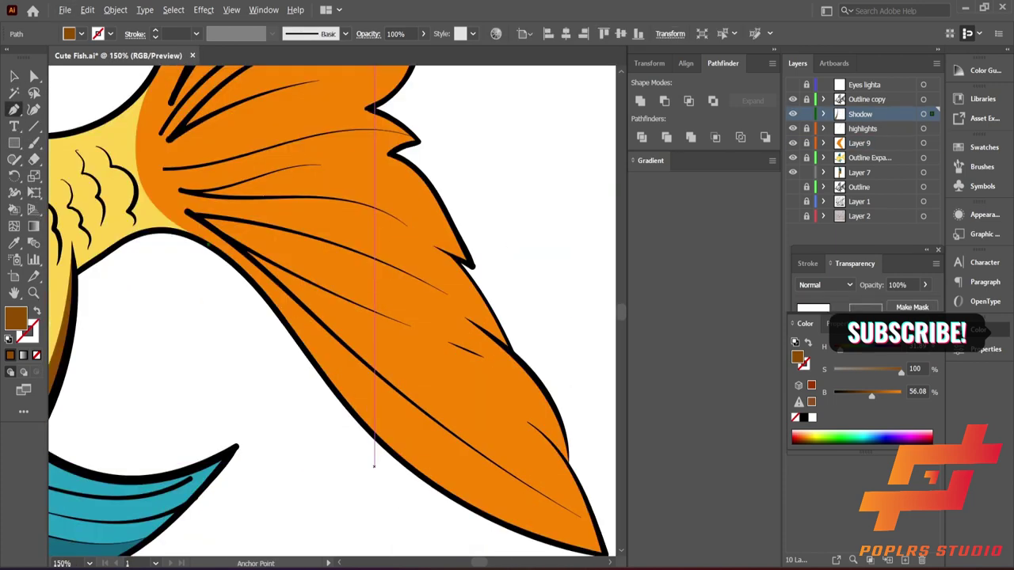
{"action": "scroll", "coordinate": [309, 339], "scroll_direction": "down", "scroll_amount": 2}
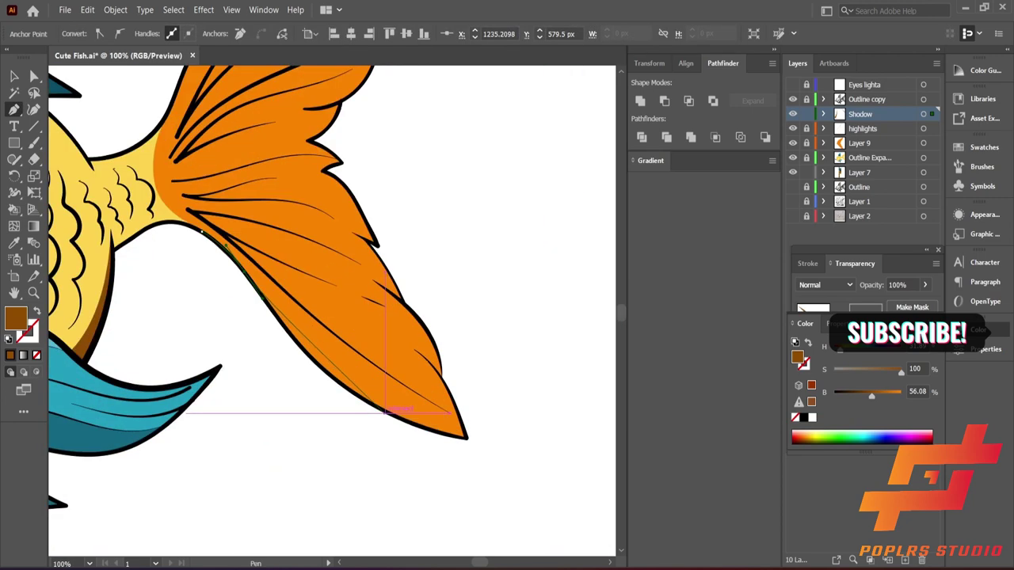
{"action": "left_click", "coordinate": [464, 437]}
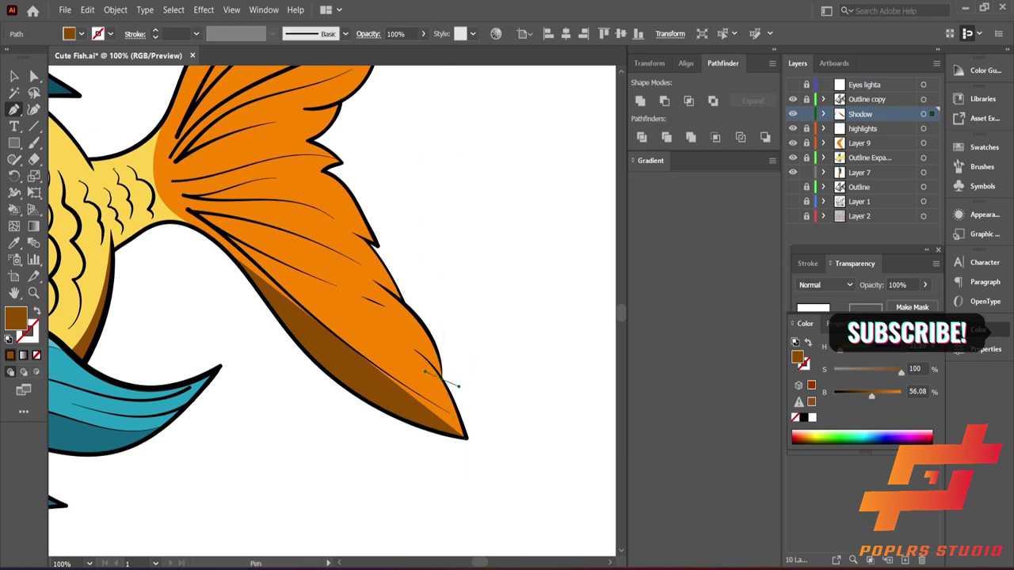
{"action": "left_click_drag", "start_coordinate": [442, 375], "coordinate": [454, 356]}
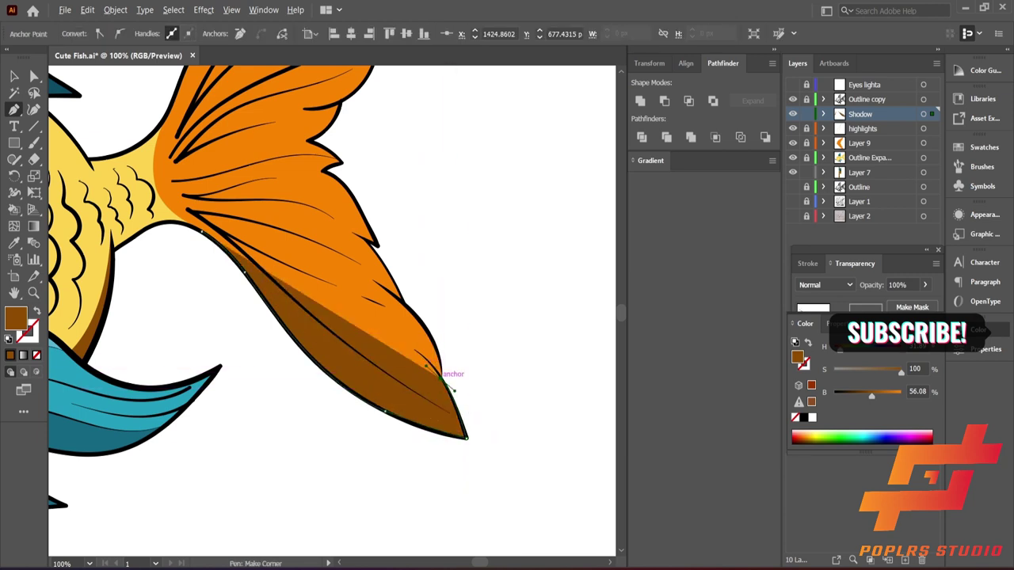
{"action": "left_click", "coordinate": [428, 333]}
{"action": "left_click", "coordinate": [358, 271]}
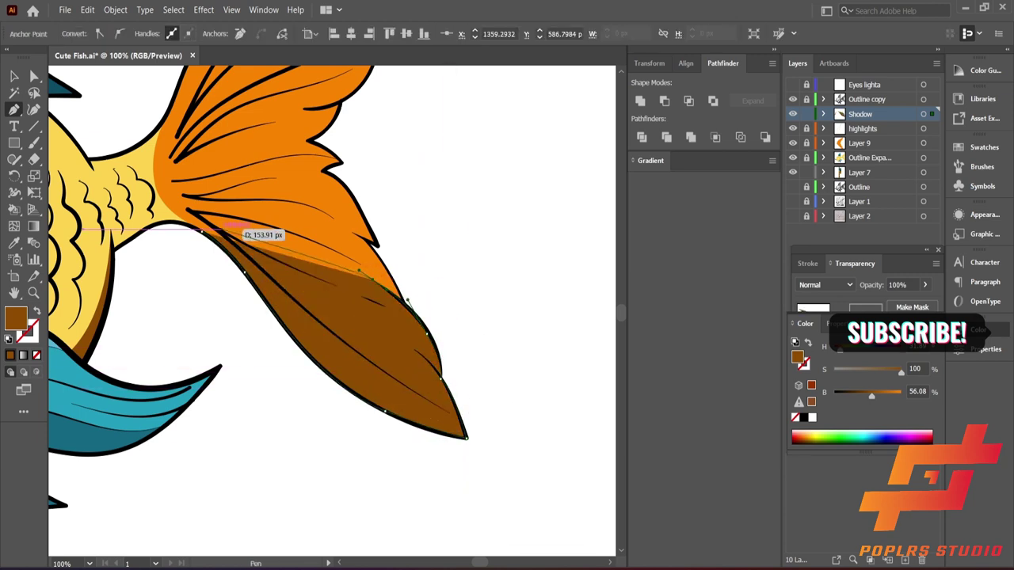
{"action": "left_click_drag", "start_coordinate": [190, 210], "coordinate": [272, 215]}
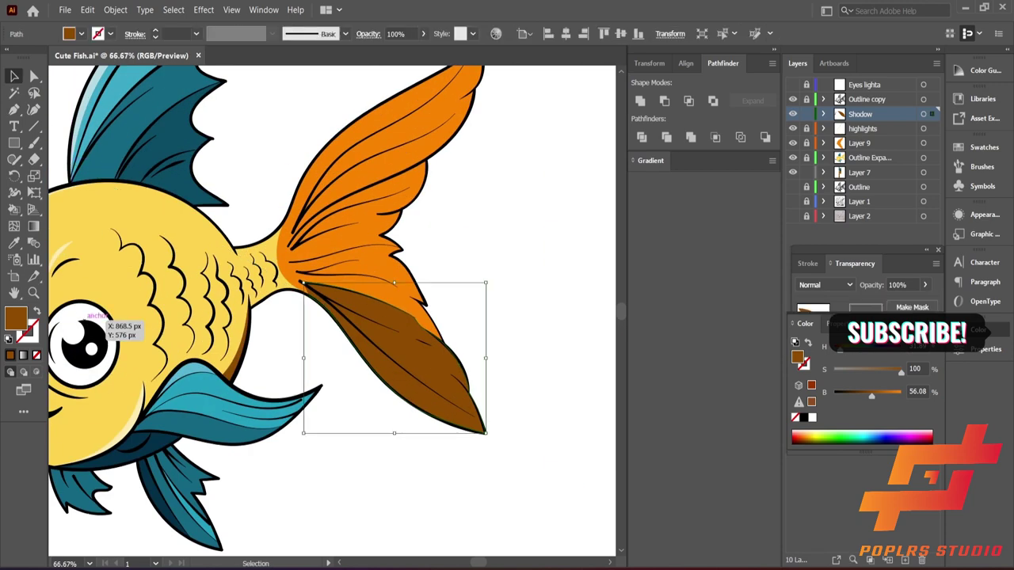
Fill the lobe shadow with darker orange and nudge an anchor onto the tail edge
{"action": "key", "text": "i"}
{"action": "left_click", "coordinate": [356, 221]}
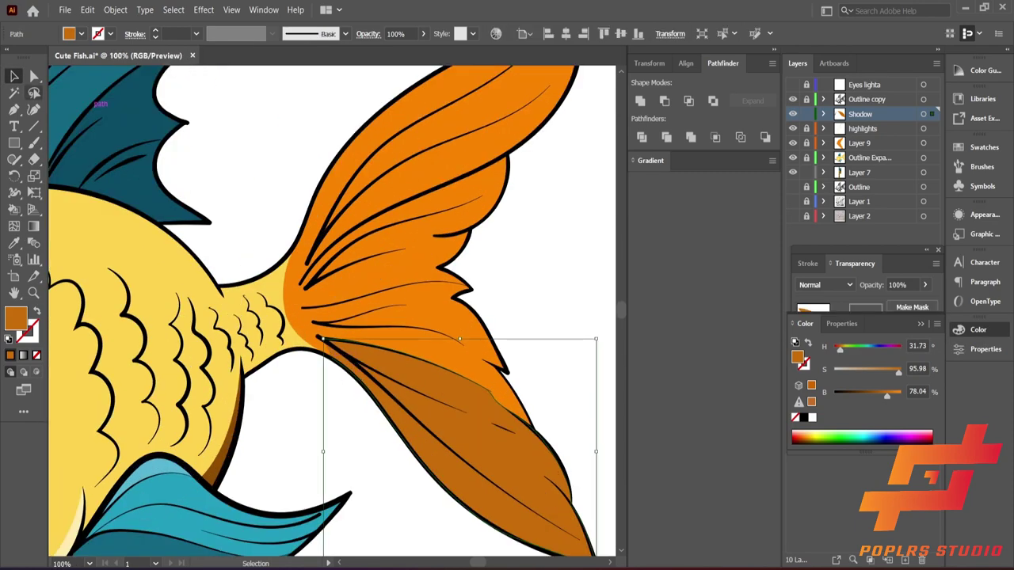
{"action": "key", "text": "a"}
{"action": "left_click_drag", "start_coordinate": [324, 315], "coordinate": [273, 329]}
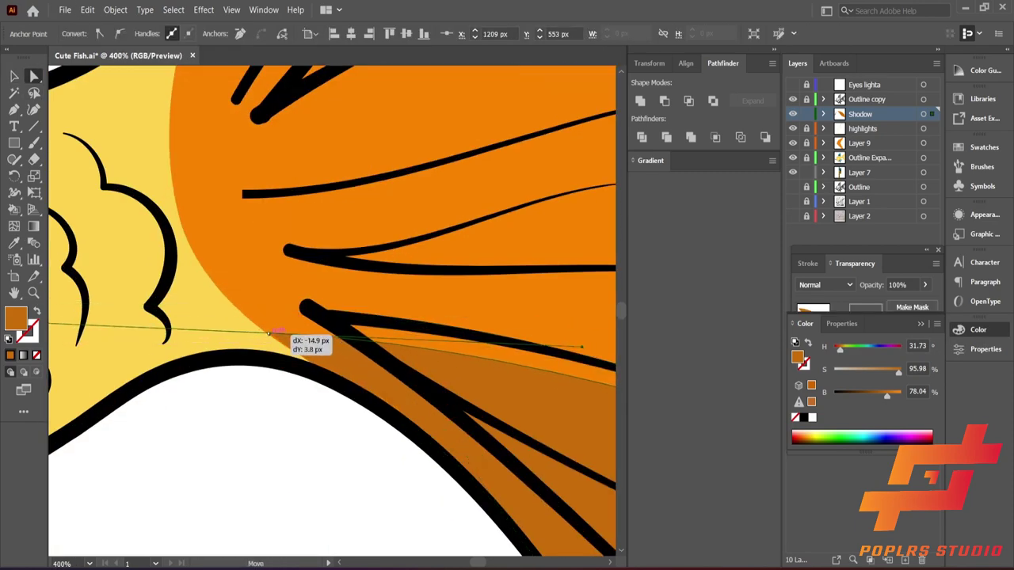
Draw a second shadow shape along the underside of the tail joint
{"action": "key", "text": "ctrl+equal"}
{"action": "key", "text": "ctrl+equal"}
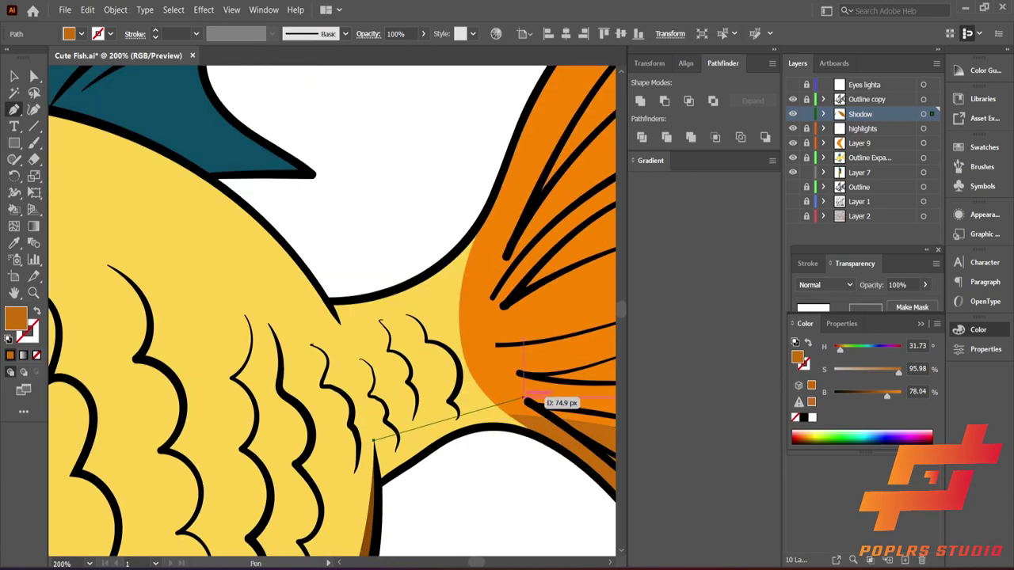
{"action": "left_click", "coordinate": [524, 400]}
{"action": "left_click_drag", "start_coordinate": [524, 399], "coordinate": [339, 400]}
{"action": "left_click", "coordinate": [307, 427]}
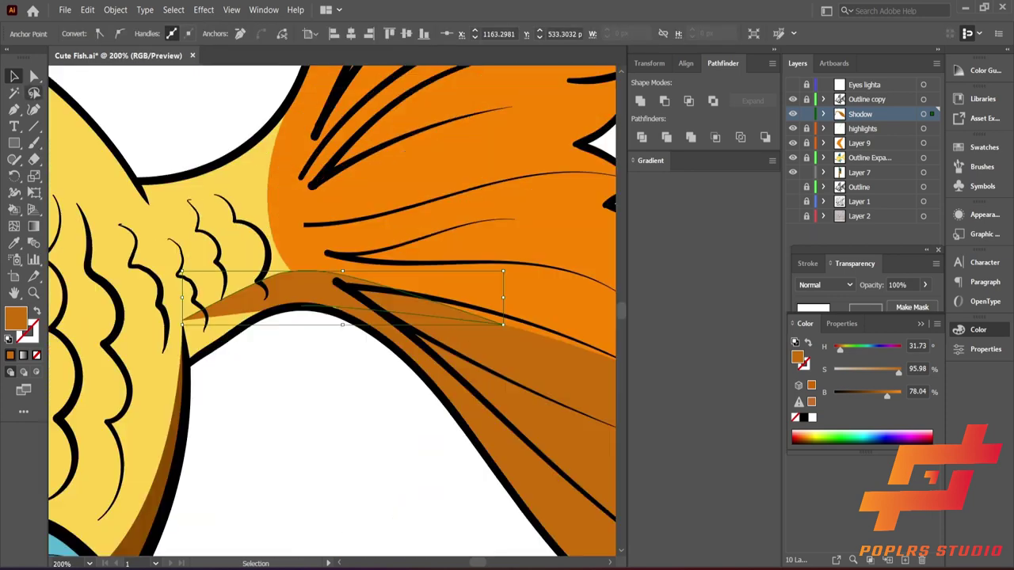
{"action": "key", "text": "p"}
{"action": "left_click_drag", "start_coordinate": [269, 297], "coordinate": [304, 307]}
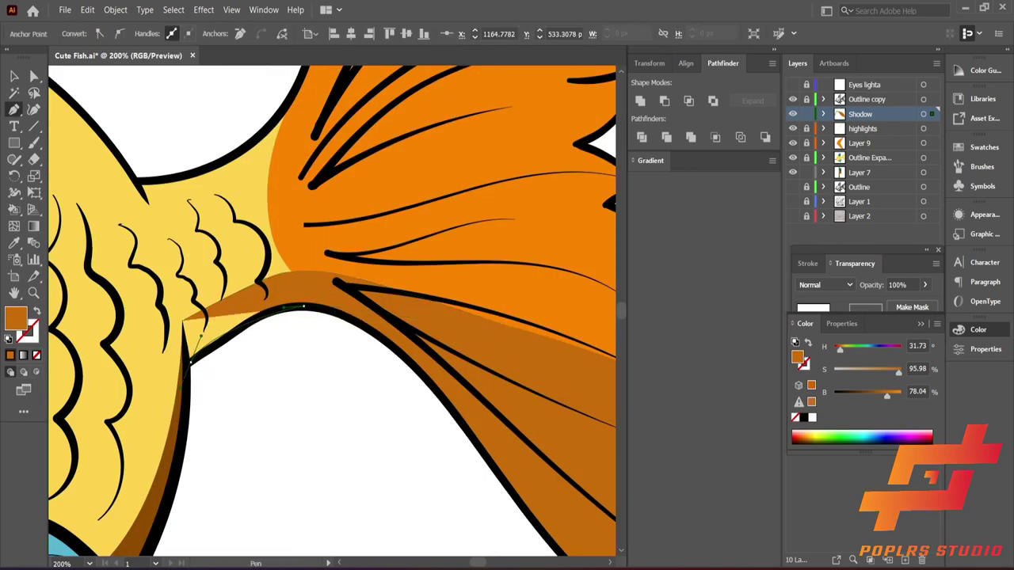
{"action": "key", "text": "ctrl"}
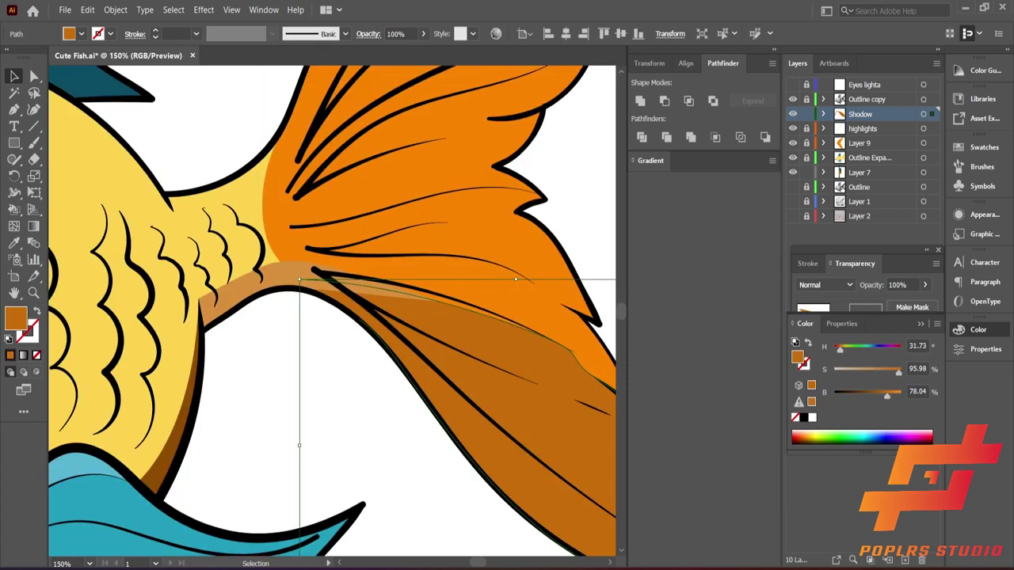
Reposition the joint shadow's anchors so it hugs the tail outline
{"action": "key", "text": "ctrl+minus"}
{"action": "right_click", "coordinate": [532, 74]}
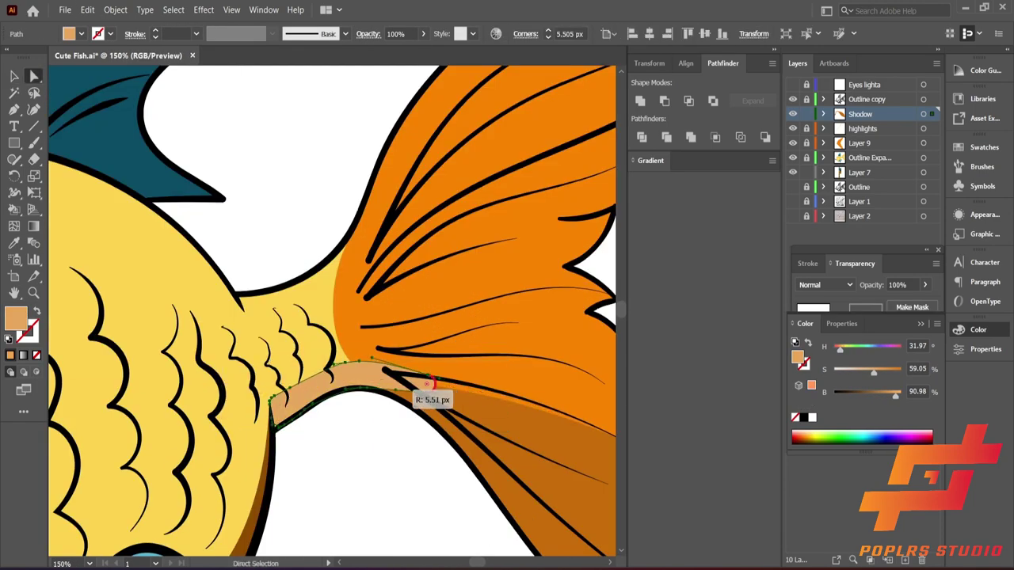
{"action": "left_click_drag", "start_coordinate": [428, 386], "coordinate": [396, 379]}
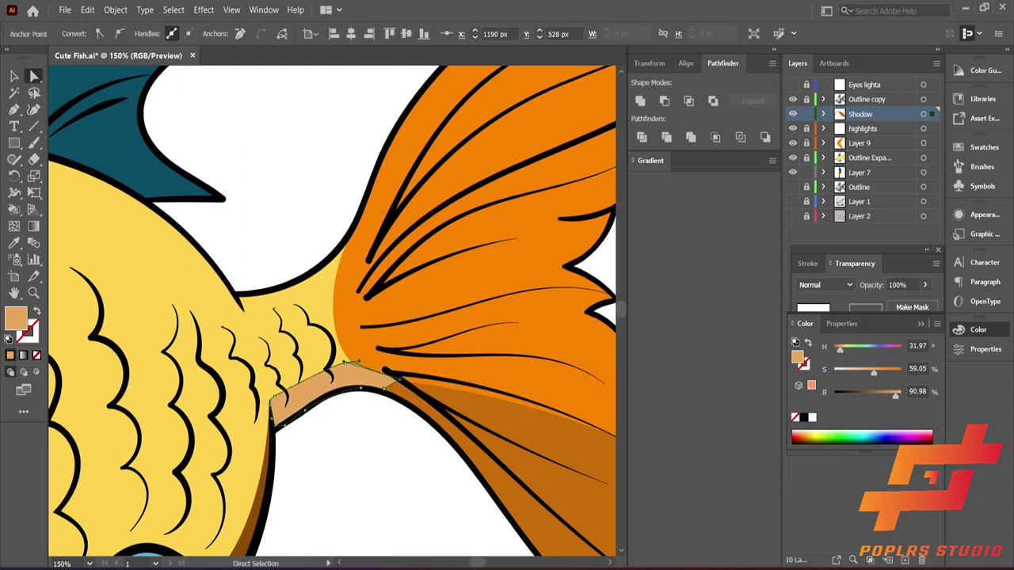
{"action": "scroll", "coordinate": [360, 363], "scroll_direction": "up", "scroll_amount": 4}
{"action": "left_click_drag", "start_coordinate": [343, 349], "coordinate": [527, 384]}
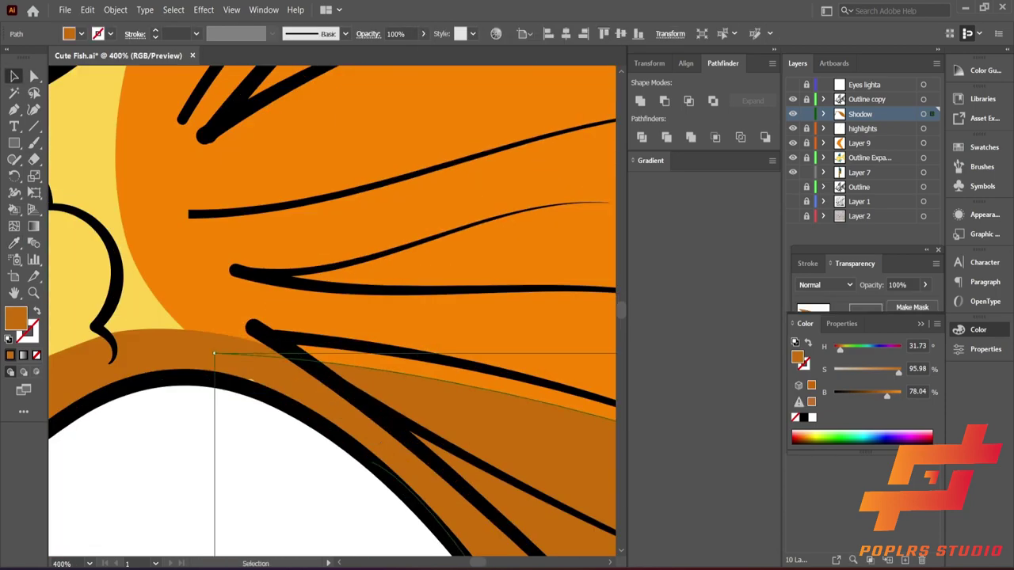
{"action": "key", "text": "a"}
{"action": "left_click", "coordinate": [317, 365]}
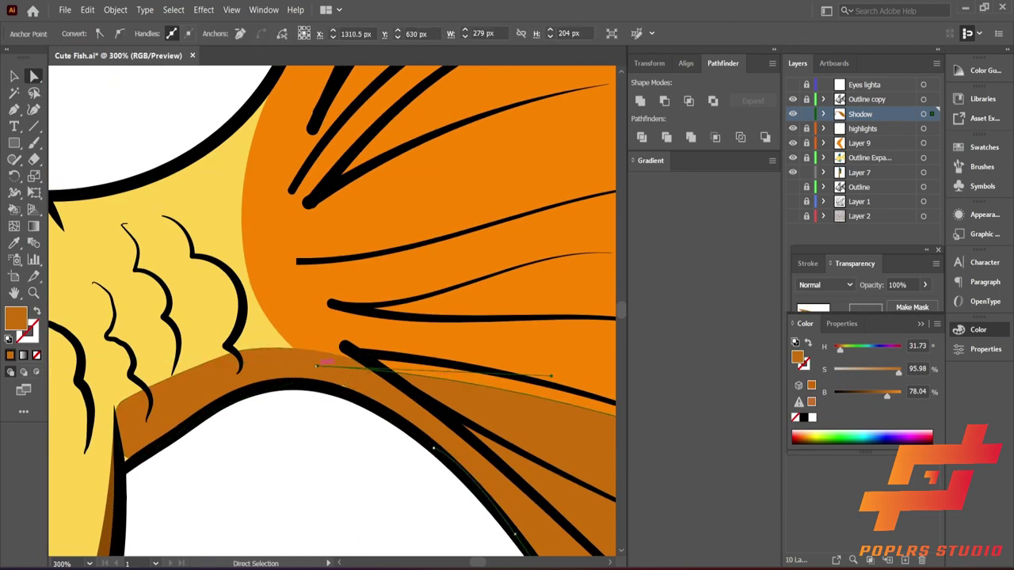
{"action": "left_click_drag", "start_coordinate": [316, 365], "coordinate": [221, 257]}
Trace a new shadow along the upper tail joint and upper fin edge
{"action": "key", "text": "v"}
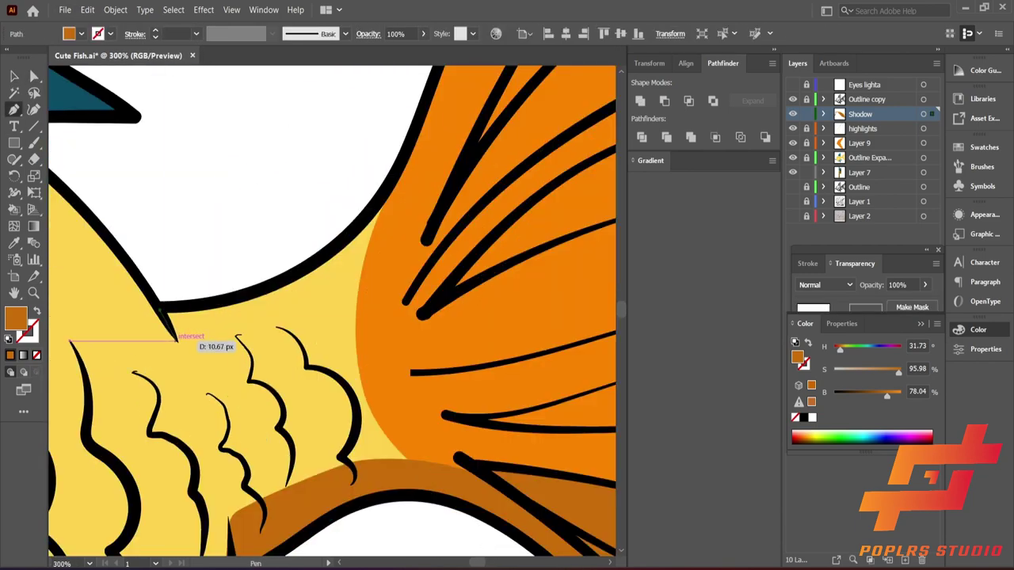
{"action": "left_click_drag", "start_coordinate": [376, 254], "coordinate": [435, 184]}
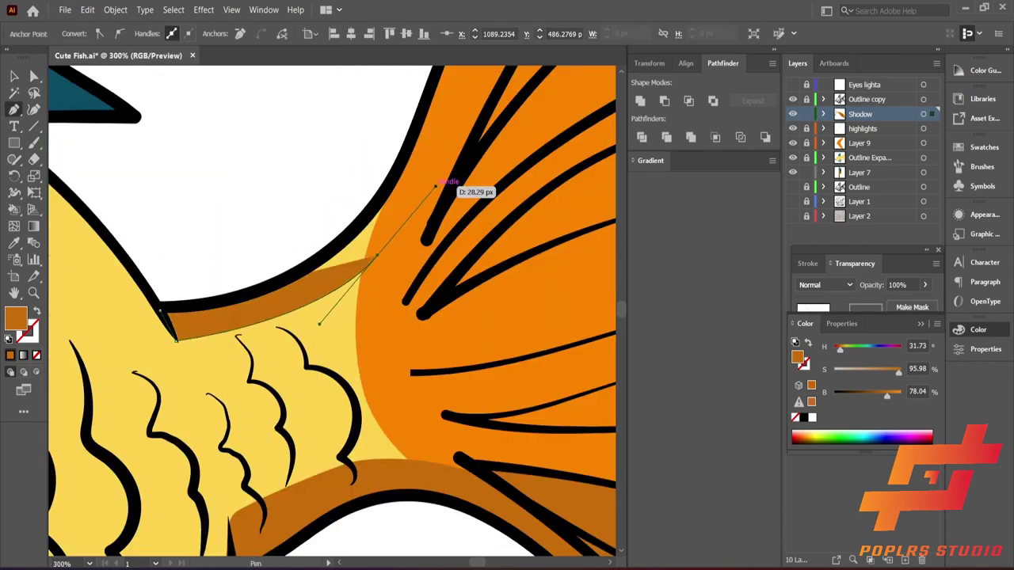
{"action": "key", "text": "ctrl+z"}
{"action": "left_click", "coordinate": [251, 424]}
{"action": "left_click", "coordinate": [340, 414]}
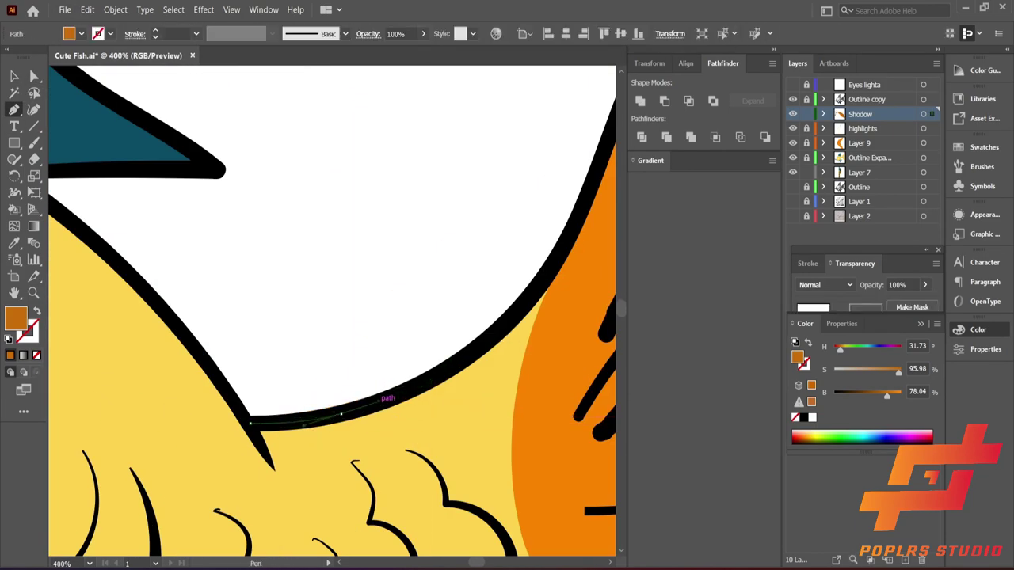
{"action": "key", "text": "ctrl+minus"}
{"action": "left_click_drag", "start_coordinate": [431, 224], "coordinate": [473, 198]}
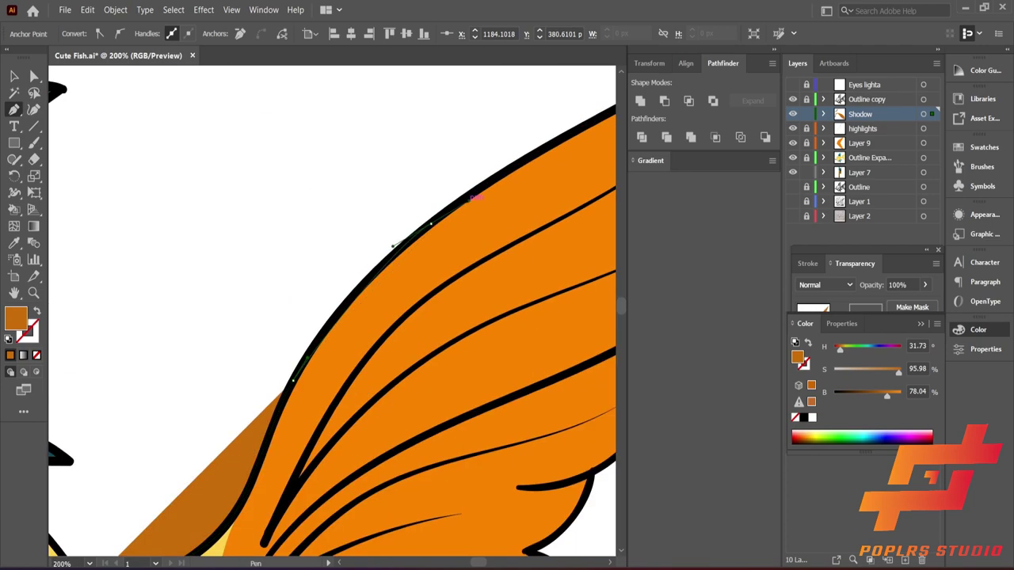
Reshape the upper shadow's anchors to straighten its lower edge and fit the joint
{"action": "scroll", "coordinate": [473, 197], "scroll_direction": "up", "scroll_amount": 3}
{"action": "scroll", "coordinate": [475, 194], "scroll_direction": "right", "scroll_amount": 4}
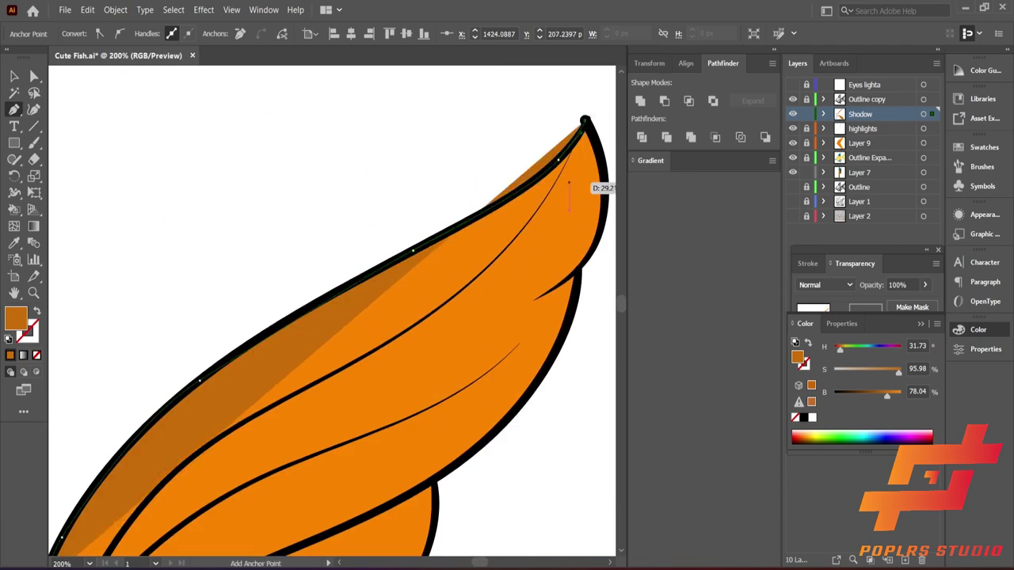
{"action": "scroll", "coordinate": [569, 184], "scroll_direction": "down", "scroll_amount": 2}
{"action": "scroll", "coordinate": [515, 261], "scroll_direction": "down", "scroll_amount": 2}
{"action": "scroll", "coordinate": [413, 349], "scroll_direction": "up", "scroll_amount": 2}
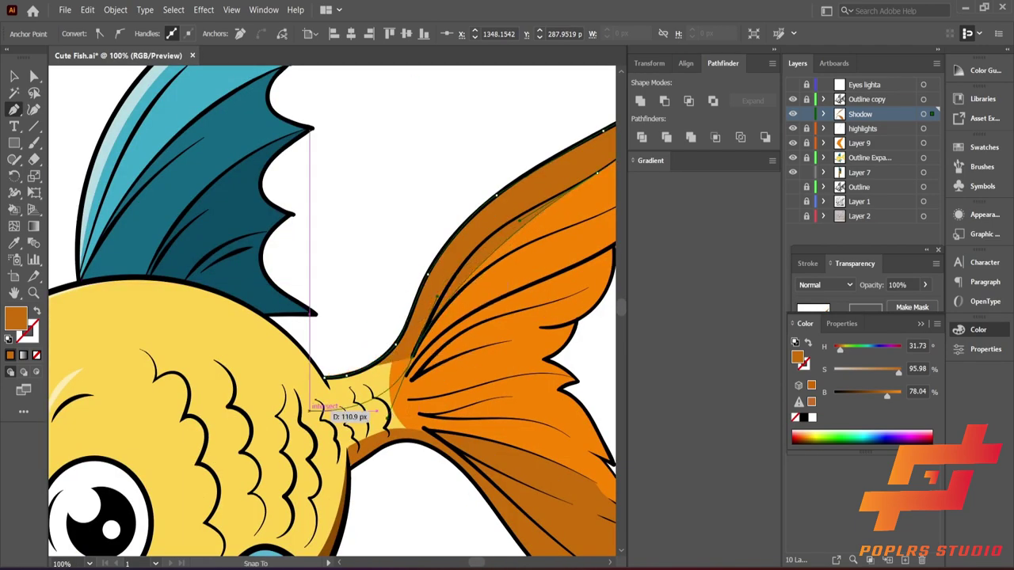
{"action": "key", "text": "ctrl+plus"}
{"action": "key", "text": "ctrl+plus"}
{"action": "key", "text": "ctrl+plus"}
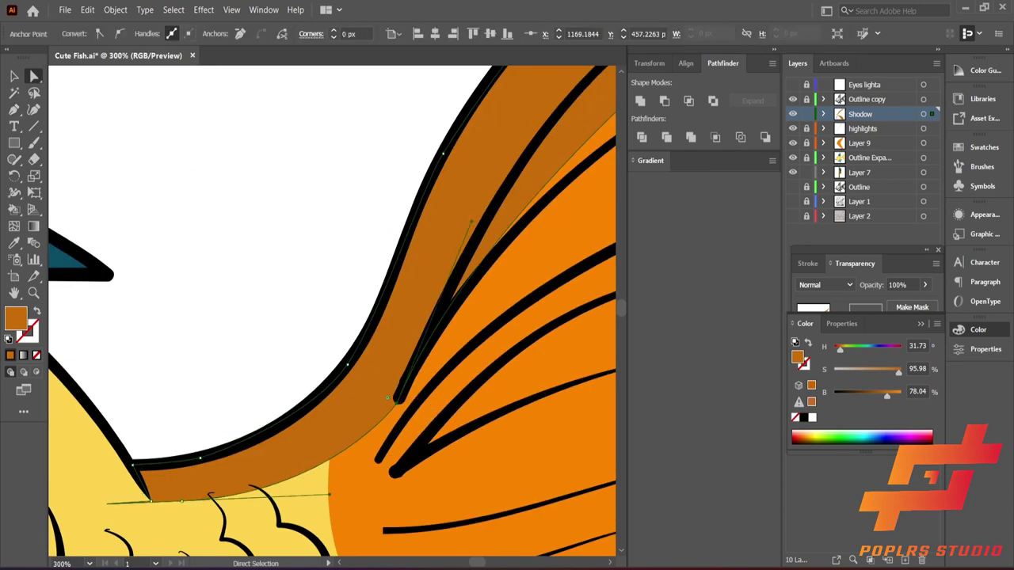
{"action": "key", "text": "ctrl+minus"}
{"action": "key", "text": "ctrl+minus"}
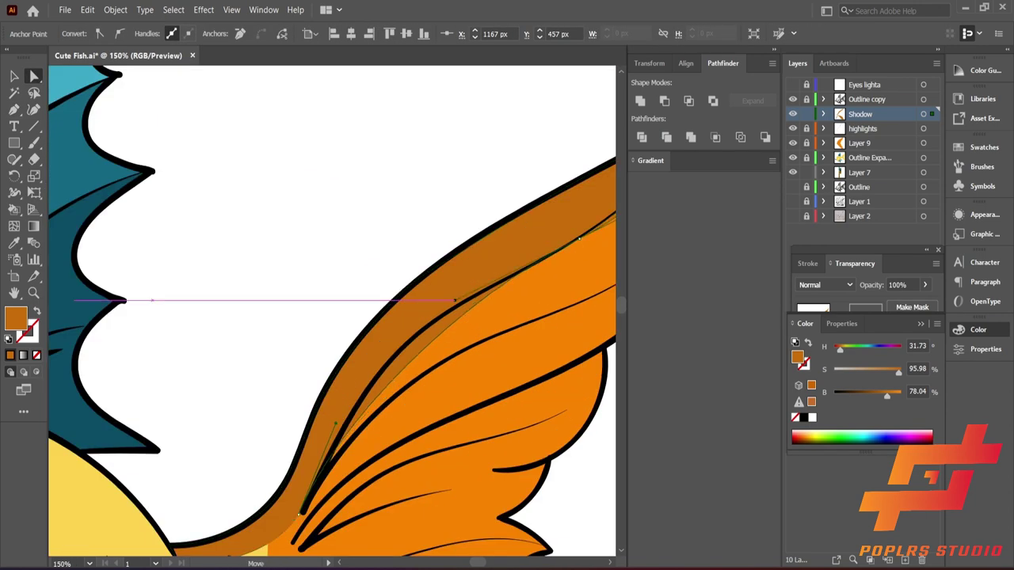
{"action": "scroll", "coordinate": [333, 308], "scroll_direction": "down", "scroll_amount": 3}
{"action": "scroll", "coordinate": [333, 309], "scroll_direction": "left", "scroll_amount": 2}
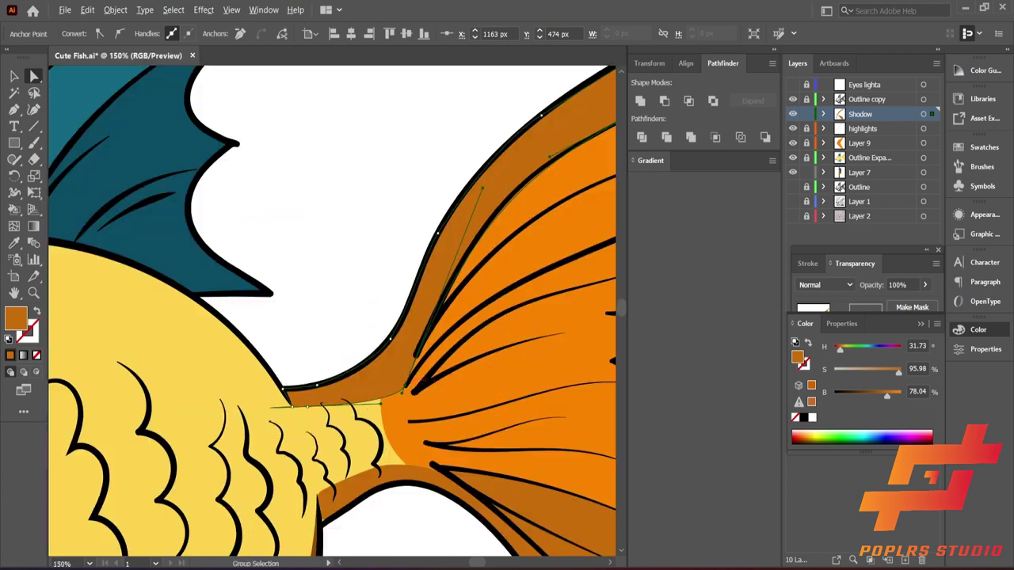
{"action": "left_click_drag", "start_coordinate": [400, 367], "coordinate": [438, 385]}
{"action": "key", "text": "ctrl+plus"}
{"action": "key", "text": "ctrl+plus"}
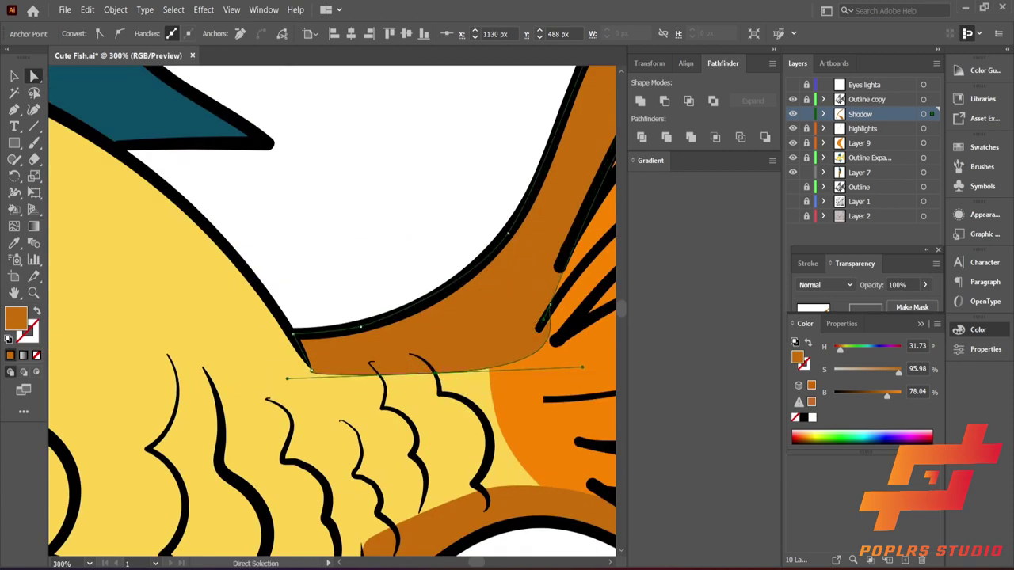
{"action": "left_click", "coordinate": [309, 369]}
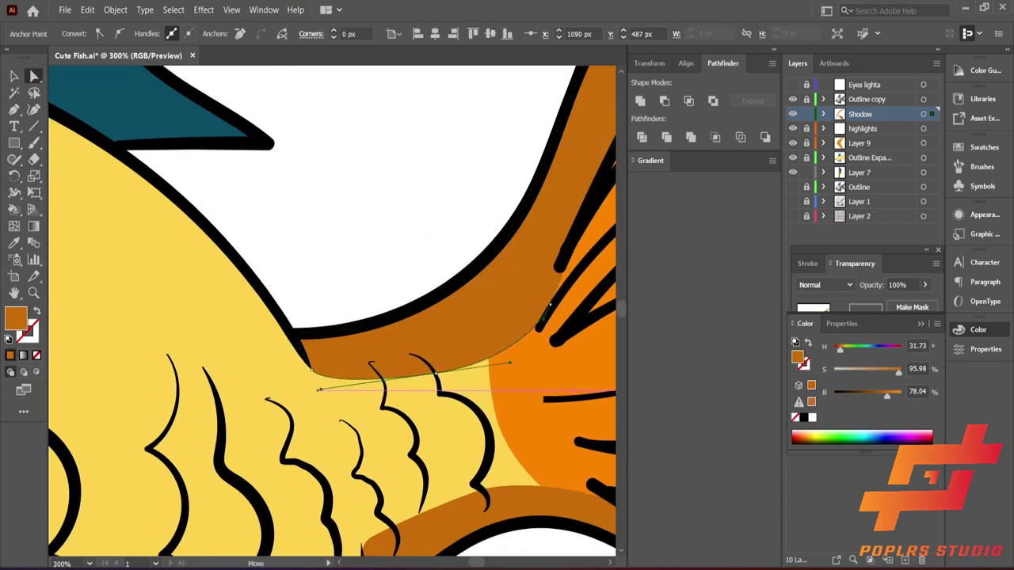
{"action": "left_click_drag", "start_coordinate": [319, 390], "coordinate": [345, 369]}
{"action": "left_click_drag", "start_coordinate": [553, 299], "coordinate": [553, 277]}
{"action": "scroll", "coordinate": [547, 316], "scroll_direction": "down", "scroll_amount": 5}
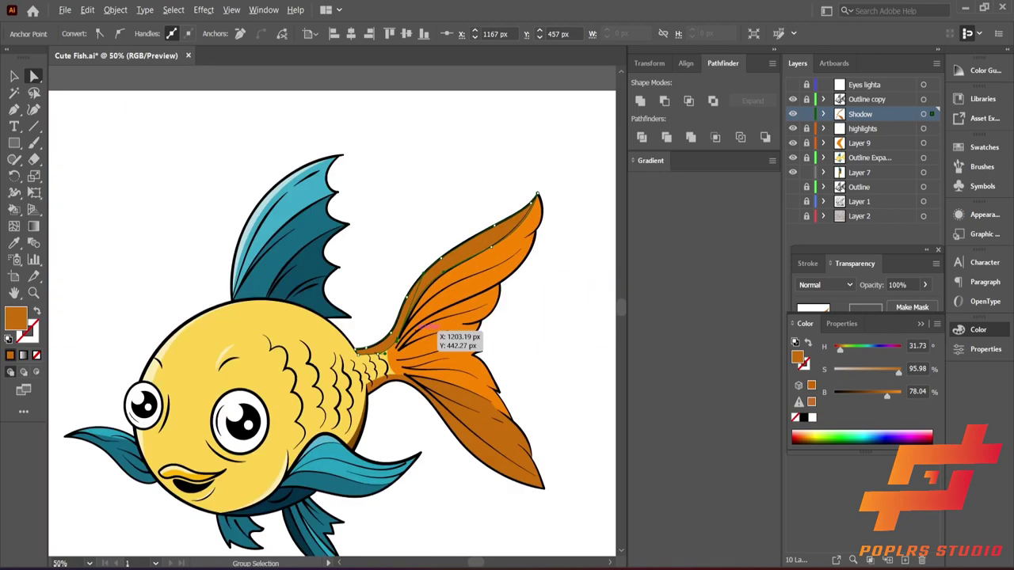
{"action": "scroll", "coordinate": [546, 317], "scroll_direction": "up", "scroll_amount": 3}
{"action": "scroll", "coordinate": [547, 316], "scroll_direction": "down", "scroll_amount": 3}
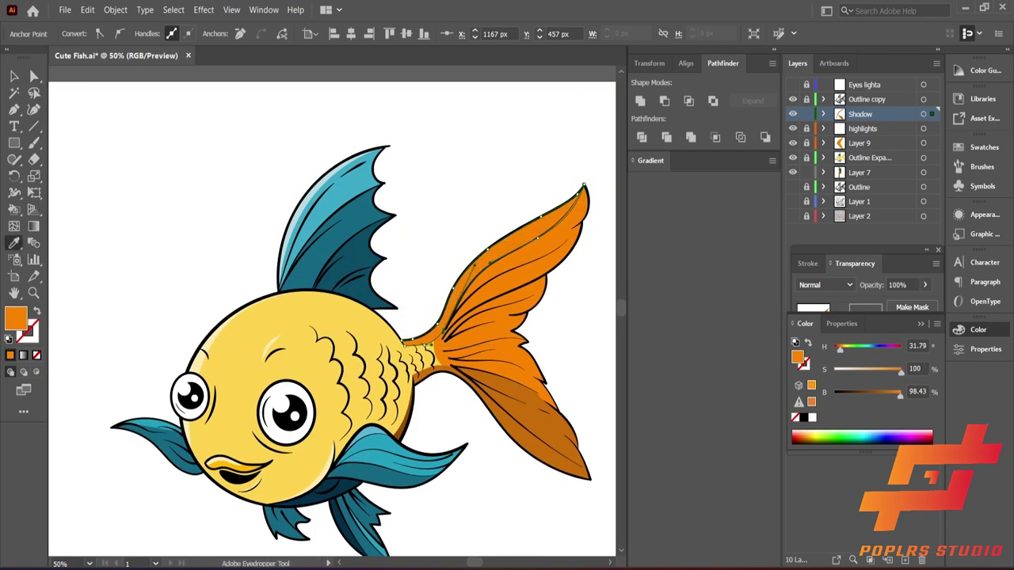
Compare the peach tail highlight by undoing and then restoring it
{"action": "scroll", "coordinate": [586, 190], "scroll_direction": "down", "scroll_amount": 1}
{"action": "scroll", "coordinate": [585, 190], "scroll_direction": "up", "scroll_amount": 4}
{"action": "key", "text": "a"}
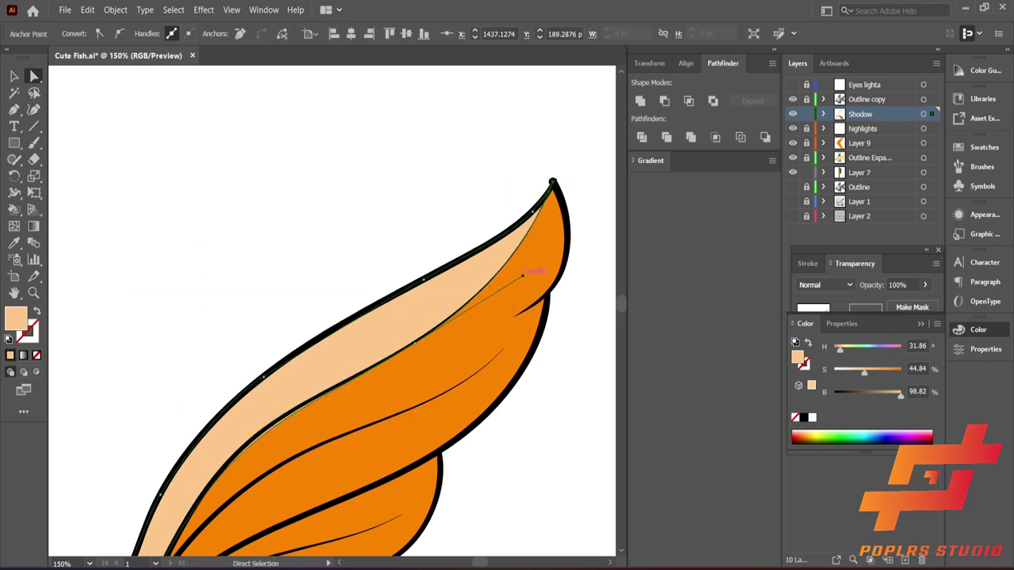
{"action": "key", "text": "v"}
{"action": "scroll", "coordinate": [522, 275], "scroll_direction": "down", "scroll_amount": 4}
{"action": "scroll", "coordinate": [254, 323], "scroll_direction": "up", "scroll_amount": 1}
{"action": "scroll", "coordinate": [253, 323], "scroll_direction": "up", "scroll_amount": 1}
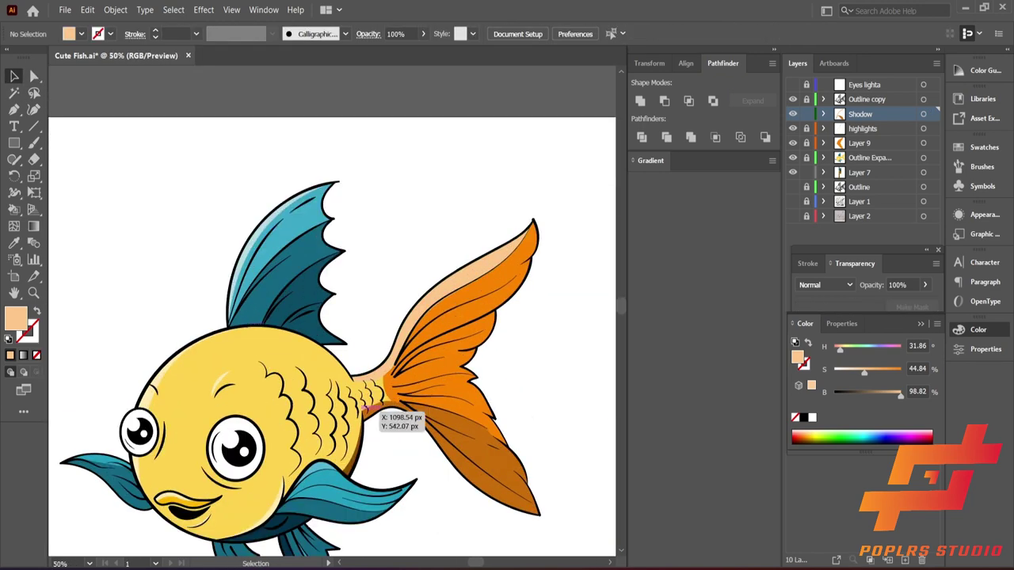
{"action": "key", "text": "ctrl+z"}
{"action": "key", "text": "ctrl+z"}
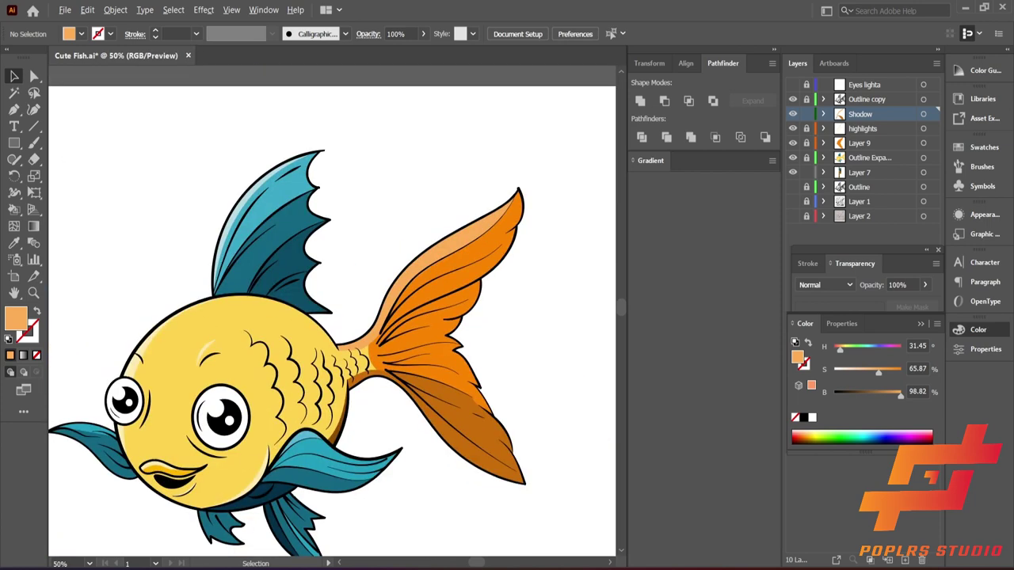
{"action": "key", "text": "ctrl+shift+z"}
Drag the peach highlight's anchors so its edge tucks under the tail outline
{"action": "scroll", "coordinate": [364, 348], "scroll_direction": "up", "scroll_amount": 4}
{"action": "key", "text": "a"}
{"action": "left_click", "coordinate": [277, 355]}
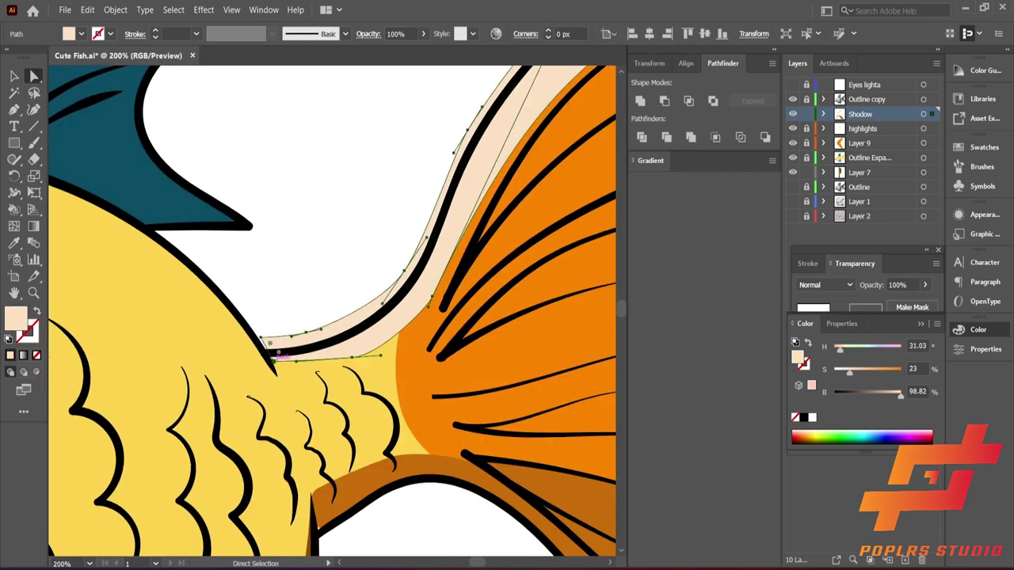
{"action": "left_click_drag", "start_coordinate": [277, 355], "coordinate": [300, 373]}
{"action": "left_click_drag", "start_coordinate": [385, 358], "coordinate": [386, 352]}
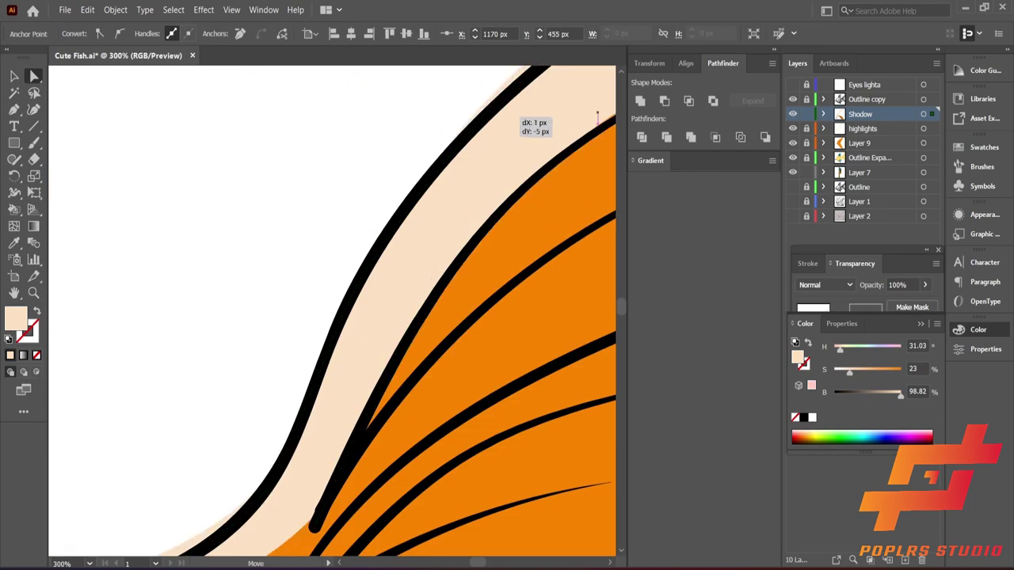
{"action": "scroll", "coordinate": [385, 351], "scroll_direction": "down", "scroll_amount": 2}
{"action": "scroll", "coordinate": [333, 316], "scroll_direction": "down", "scroll_amount": 2}
{"action": "scroll", "coordinate": [332, 317], "scroll_direction": "down", "scroll_amount": 1}
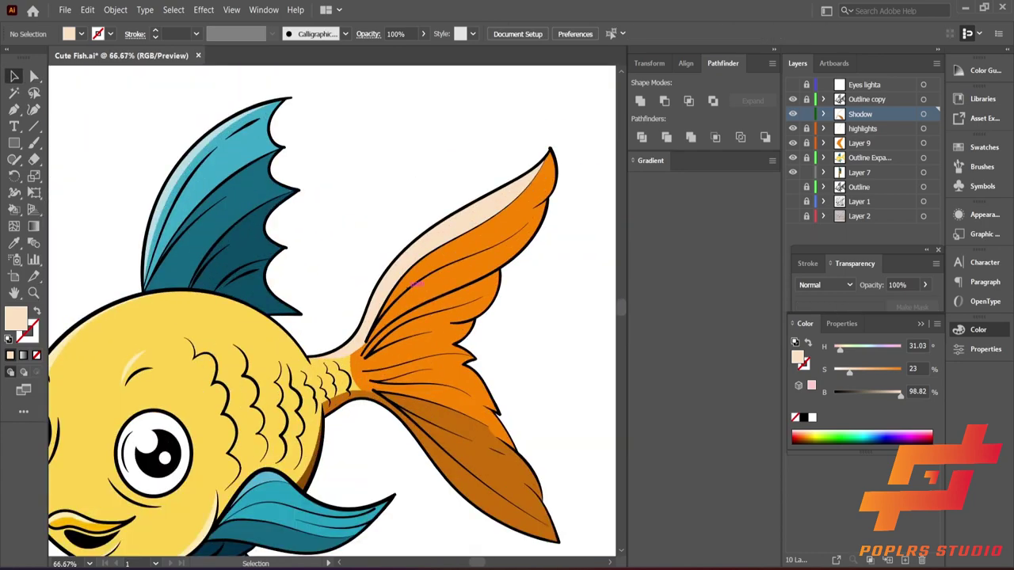
{"action": "scroll", "coordinate": [317, 332], "scroll_direction": "up", "scroll_amount": 1}
{"action": "scroll", "coordinate": [237, 379], "scroll_direction": "up", "scroll_amount": 3}
Deselect the finished tail highlight and view the whole fish
{"action": "left_click", "coordinate": [337, 382]}
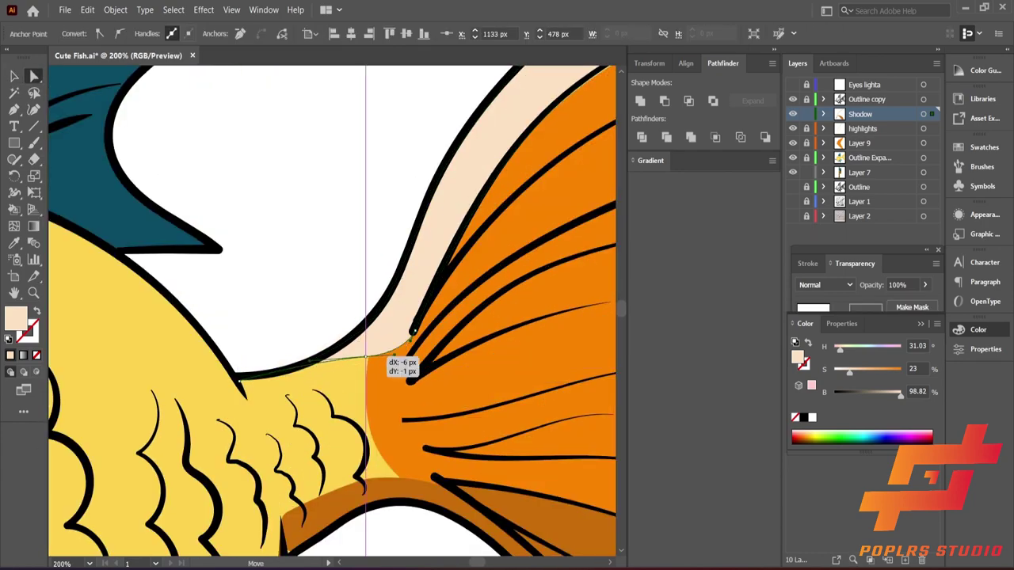
{"action": "key", "text": "v"}
{"action": "key", "text": "ctrl+shift+a"}
{"action": "scroll", "coordinate": [333, 308], "scroll_direction": "down", "scroll_amount": 3}
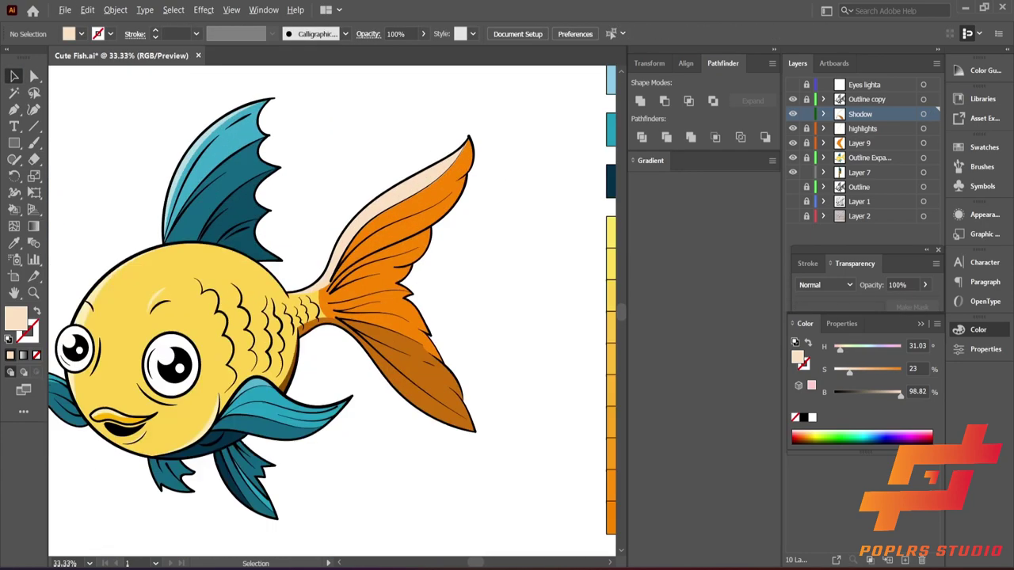
{"action": "scroll", "coordinate": [333, 309], "scroll_direction": "up", "scroll_amount": 2}
{"action": "left_click", "coordinate": [14, 109]}
{"action": "scroll", "coordinate": [328, 285], "scroll_direction": "up", "scroll_amount": 3}
Draw a peach highlight across the tail fin behind the fin lines, stretching its left end
{"action": "mouse_move", "coordinate": [269, 347]}
{"action": "left_mouse_down"}
{"action": "mouse_move", "coordinate": [499, 315]}
{"action": "mouse_move", "coordinate": [539, 339]}
{"action": "left_mouse_up"}
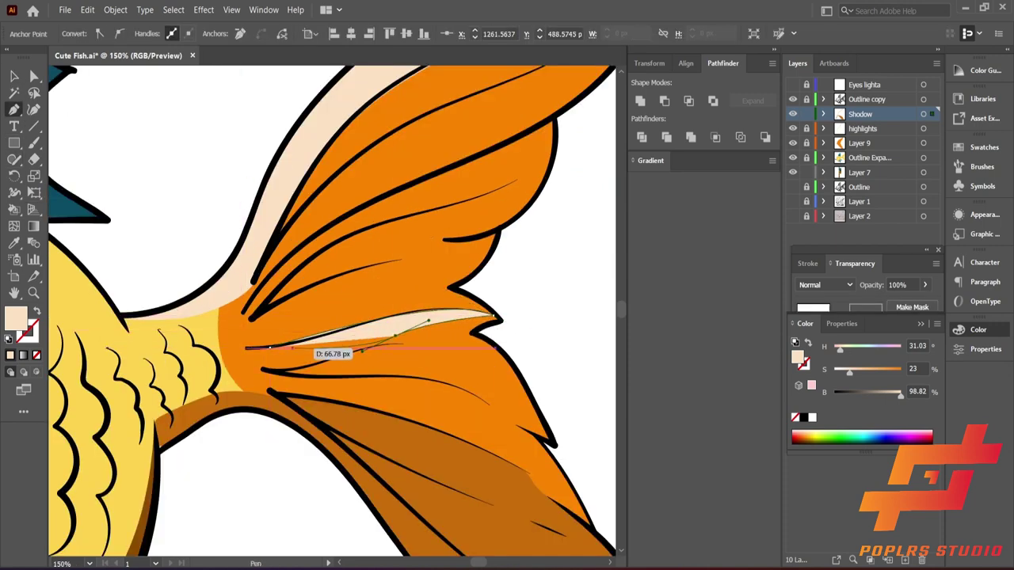
{"action": "key", "text": "a"}
{"action": "scroll", "coordinate": [385, 353], "scroll_direction": "up", "scroll_amount": 3, "text": "alt"}
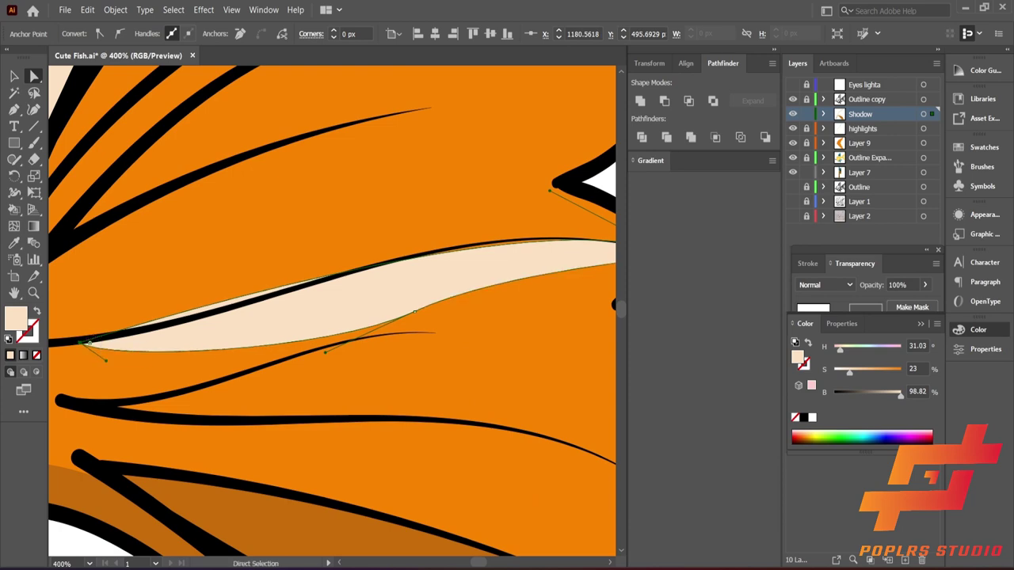
{"action": "key", "text": "ctrl+shift+bracketleft"}
{"action": "scroll", "coordinate": [235, 302], "scroll_direction": "down", "scroll_amount": 2}
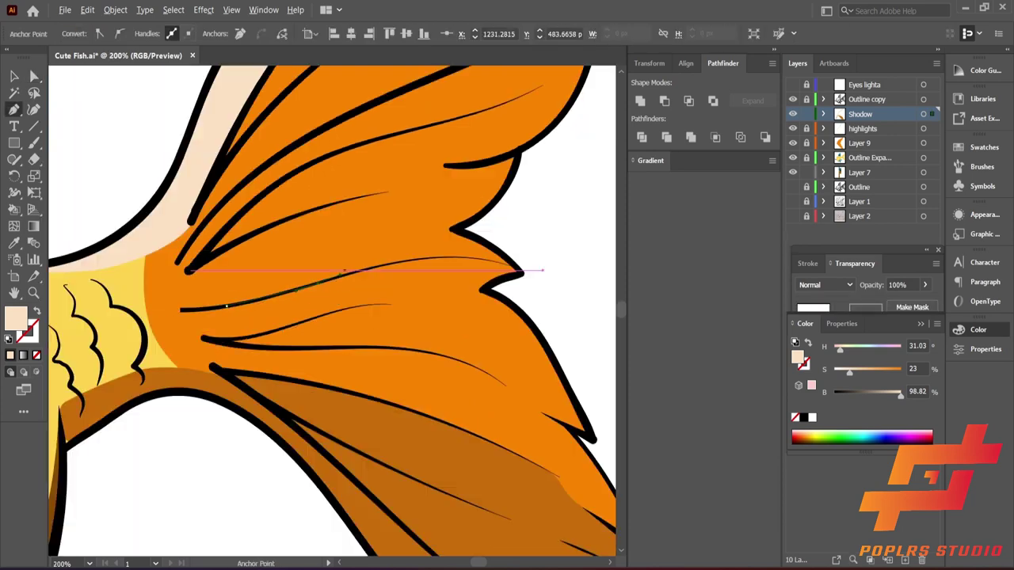
{"action": "scroll", "coordinate": [507, 301], "scroll_direction": "up", "scroll_amount": 3}
{"action": "left_click", "coordinate": [527, 283]}
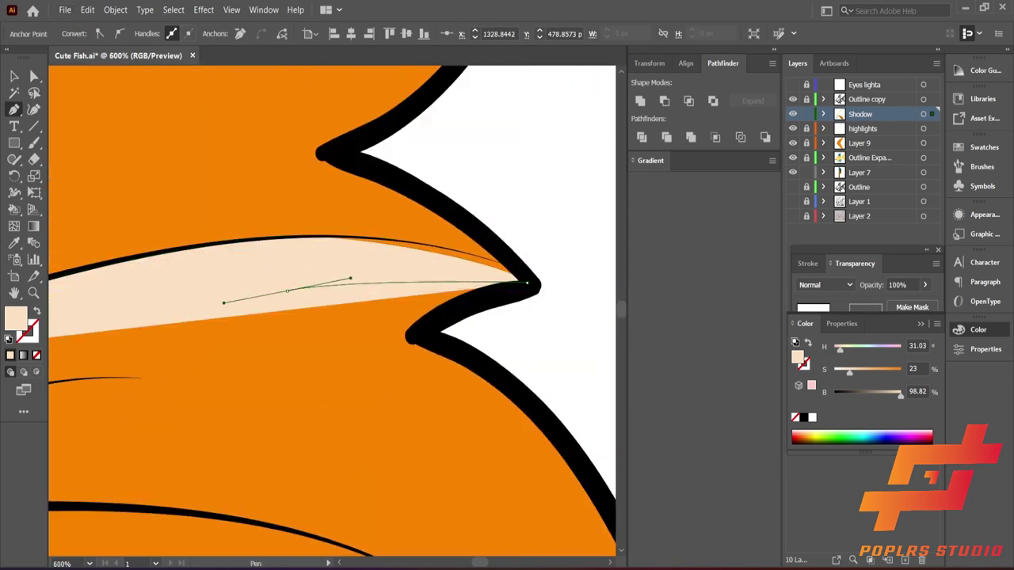
{"action": "scroll", "coordinate": [527, 282], "scroll_direction": "down", "scroll_amount": 2}
{"action": "scroll", "coordinate": [507, 317], "scroll_direction": "up", "scroll_amount": 3}
{"action": "scroll", "coordinate": [507, 317], "scroll_direction": "down", "scroll_amount": 3}
{"action": "scroll", "coordinate": [508, 349], "scroll_direction": "up", "scroll_amount": 2}
{"action": "key", "text": "a"}
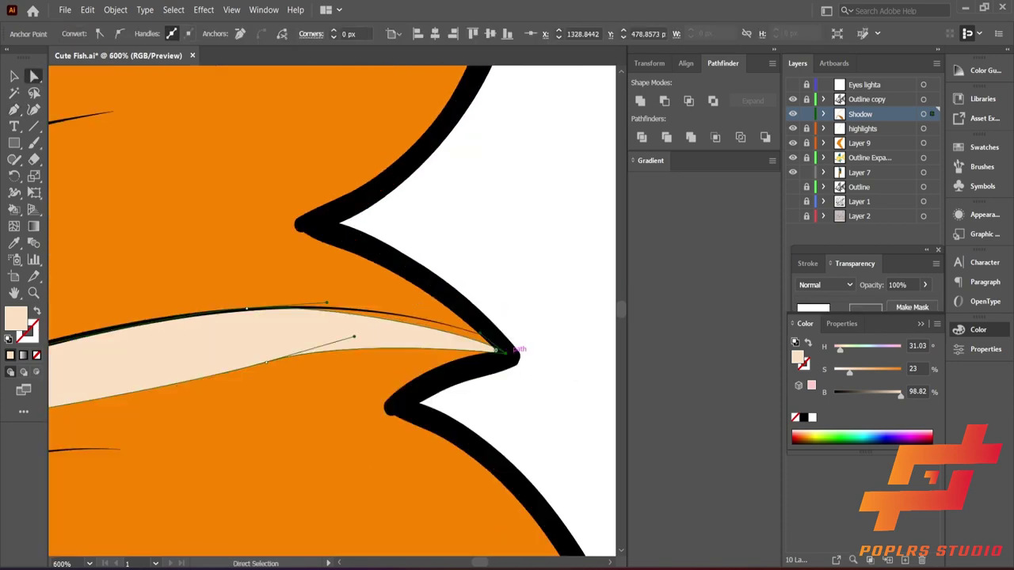
{"action": "scroll", "coordinate": [499, 350], "scroll_direction": "down", "scroll_amount": 2}
{"action": "scroll", "coordinate": [317, 317], "scroll_direction": "down", "scroll_amount": 2}
{"action": "scroll", "coordinate": [269, 376], "scroll_direction": "up", "scroll_amount": 4}
{"action": "left_click_drag", "start_coordinate": [274, 373], "coordinate": [190, 394]}
{"action": "scroll", "coordinate": [333, 317], "scroll_direction": "down", "scroll_amount": 3}
{"action": "key", "text": "ctrl+shift+a"}
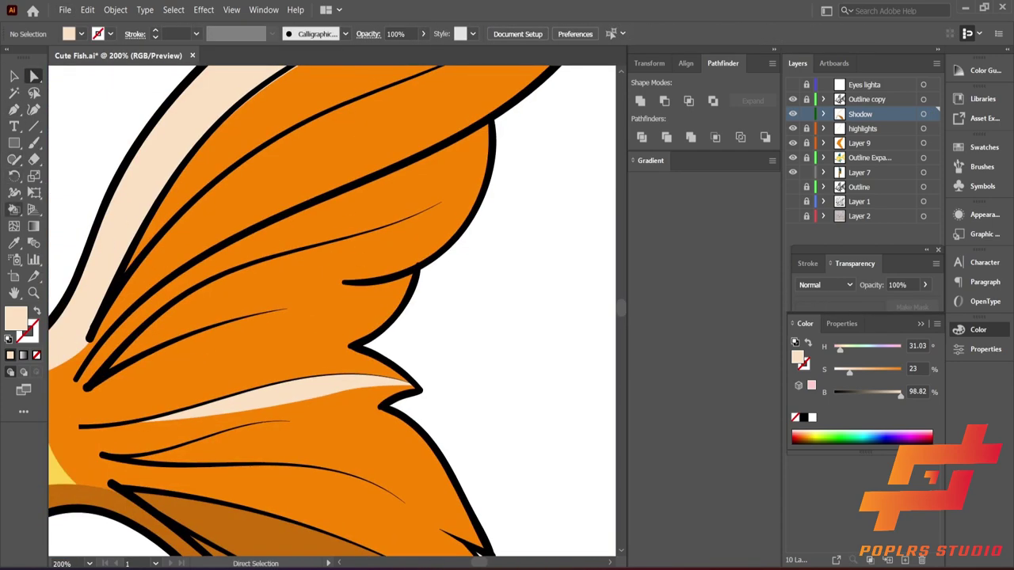
{"action": "scroll", "coordinate": [112, 422], "scroll_direction": "up", "scroll_amount": 3}
Bend the peach highlight's curve by pulling out and lengthening its tip handle
{"action": "left_click", "coordinate": [297, 420], "text": "ctrl"}
{"action": "scroll", "coordinate": [367, 414], "scroll_direction": "down", "scroll_amount": 1}
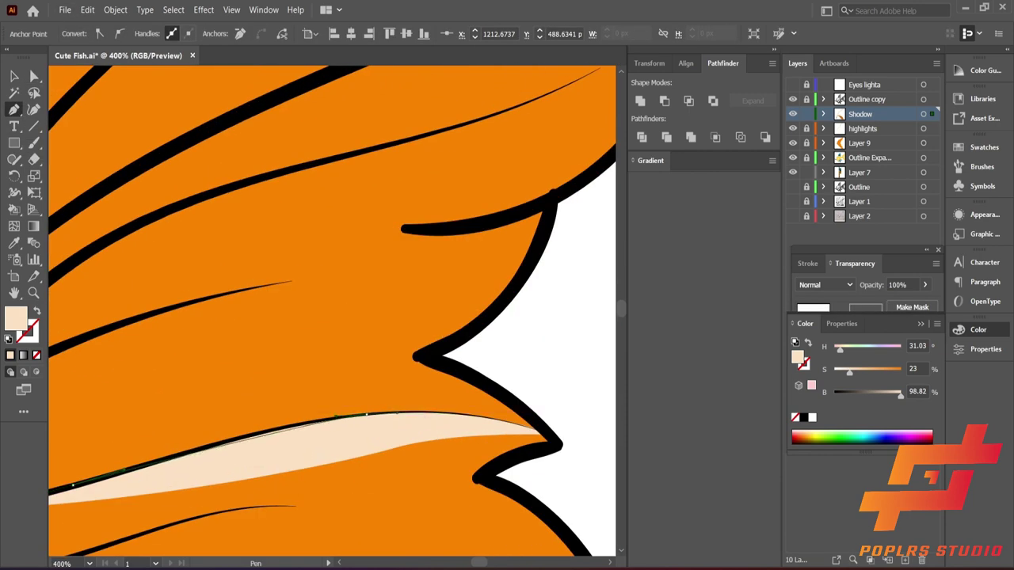
{"action": "scroll", "coordinate": [610, 400], "scroll_direction": "up", "scroll_amount": 2}
{"action": "scroll", "coordinate": [610, 400], "scroll_direction": "down", "scroll_amount": 1}
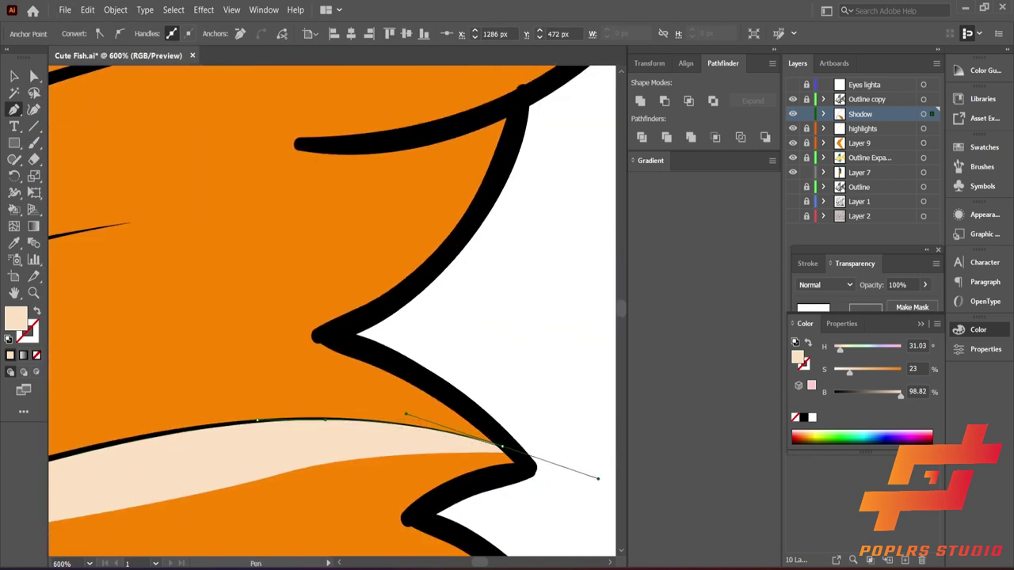
{"action": "scroll", "coordinate": [289, 366], "scroll_direction": "down", "scroll_amount": 4}
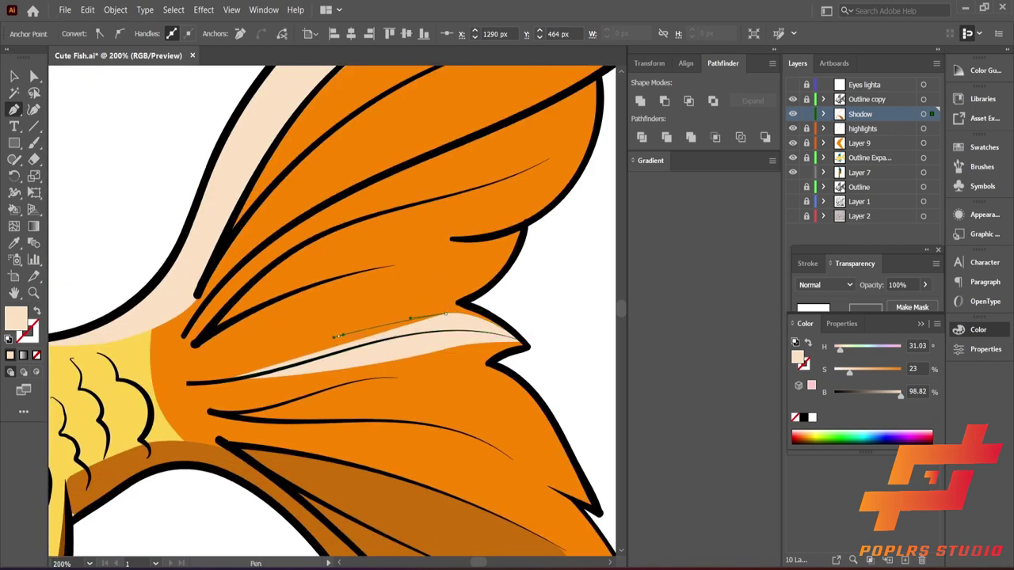
{"action": "scroll", "coordinate": [339, 330], "scroll_direction": "up", "scroll_amount": 2}
{"action": "scroll", "coordinate": [364, 342], "scroll_direction": "down", "scroll_amount": 1}
{"action": "scroll", "coordinate": [535, 419], "scroll_direction": "down", "scroll_amount": 1}
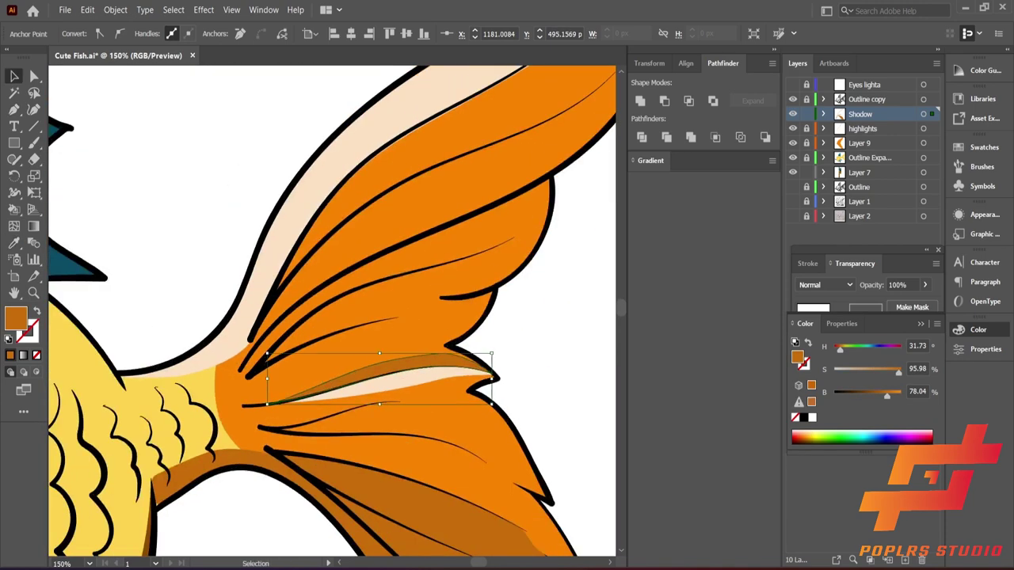
{"action": "scroll", "coordinate": [535, 420], "scroll_direction": "down", "scroll_amount": 1}
{"action": "scroll", "coordinate": [535, 419], "scroll_direction": "up", "scroll_amount": 3}
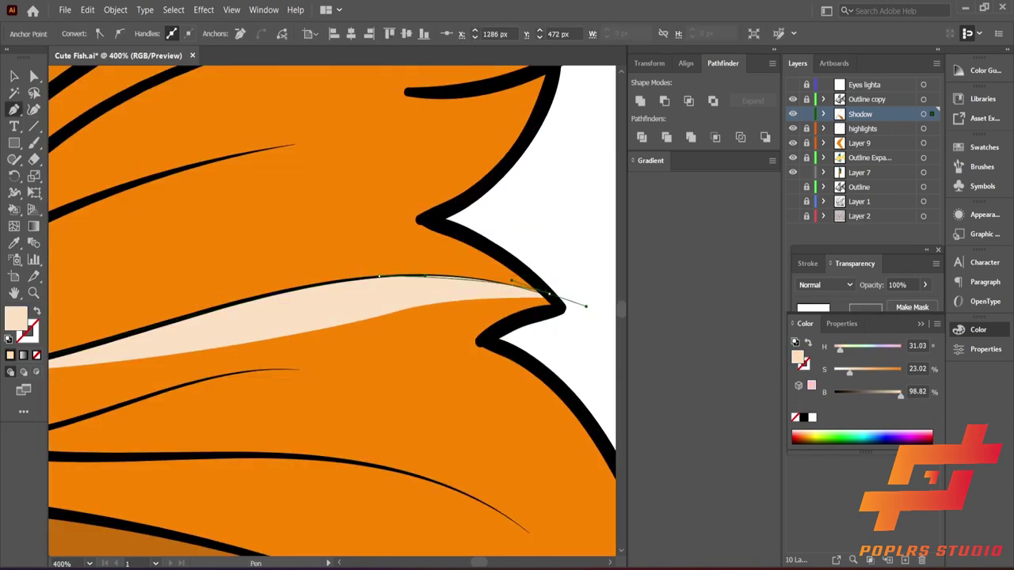
{"action": "left_click_drag", "start_coordinate": [586, 305], "coordinate": [460, 314]}
{"action": "left_click_drag", "start_coordinate": [212, 226], "coordinate": [326, 324]}
{"action": "scroll", "coordinate": [326, 324], "scroll_direction": "down", "scroll_amount": 1}
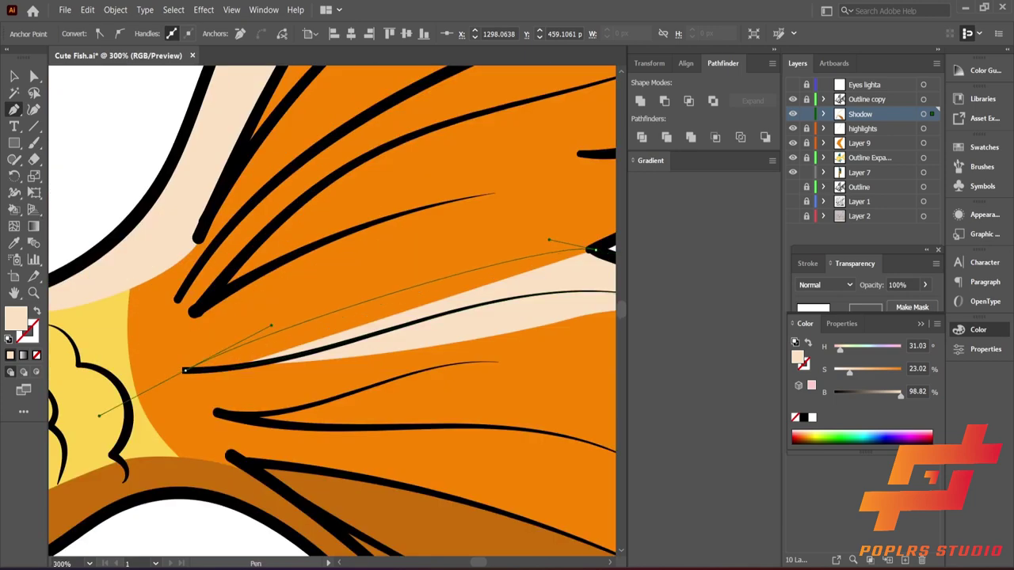
{"action": "scroll", "coordinate": [202, 365], "scroll_direction": "up", "scroll_amount": 2}
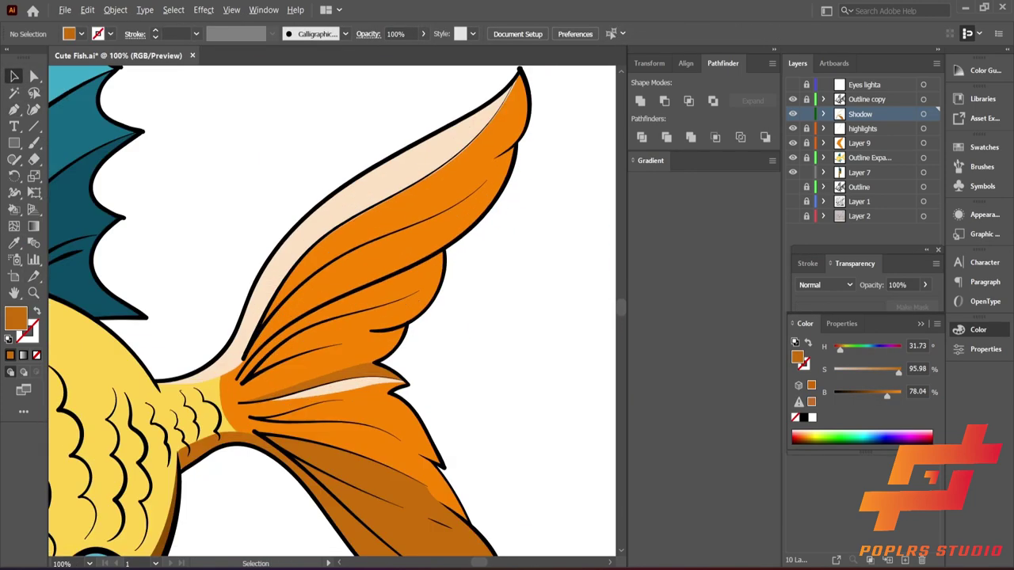
{"action": "scroll", "coordinate": [461, 306], "scroll_direction": "up", "scroll_amount": 2}
Complete the dark orange shadow shape with a curved point along the fin's notch edge
{"action": "left_click_drag", "start_coordinate": [396, 299], "coordinate": [410, 272]}
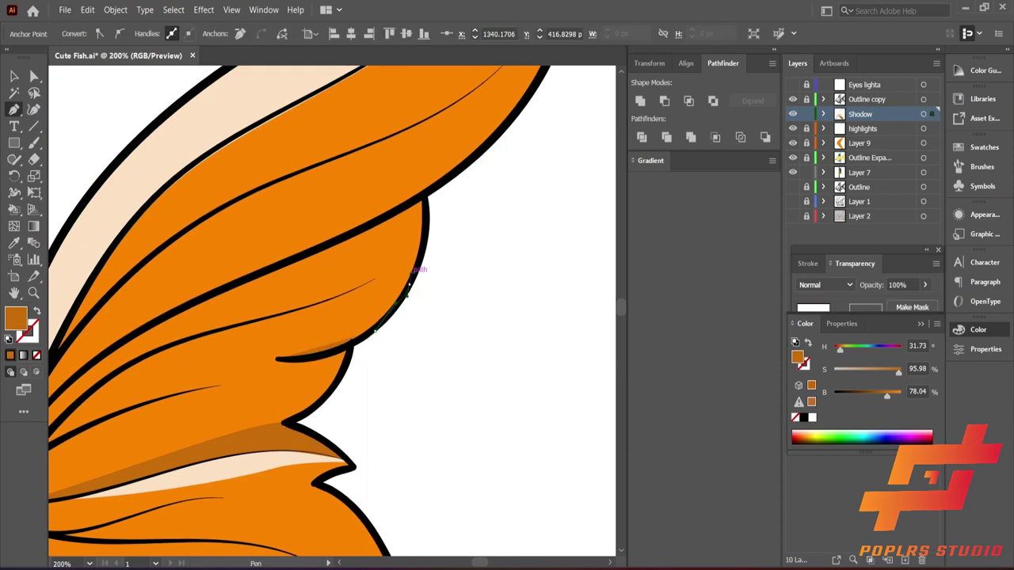
{"action": "left_click", "coordinate": [277, 359]}
{"action": "scroll", "coordinate": [392, 359], "scroll_direction": "down", "scroll_amount": 2}
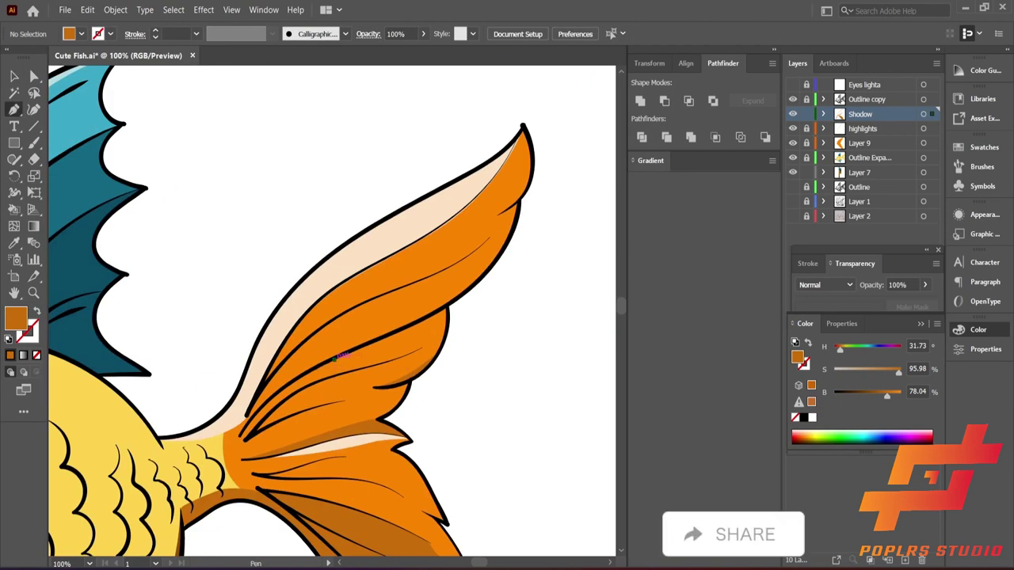
{"action": "scroll", "coordinate": [534, 273], "scroll_direction": "down", "scroll_amount": 1}
{"action": "key", "text": "v"}
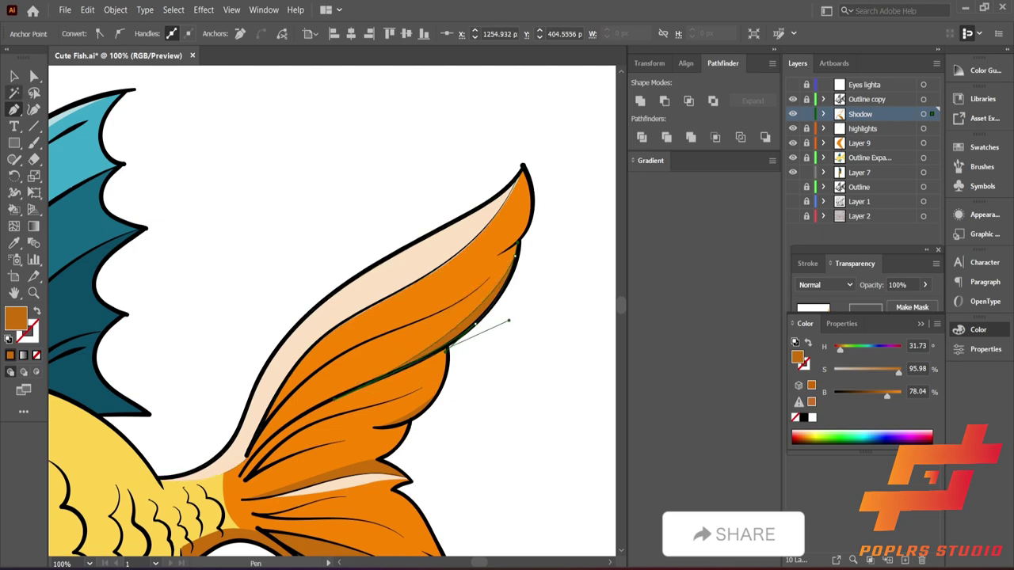
{"action": "left_click", "coordinate": [509, 322]}
{"action": "scroll", "coordinate": [509, 322], "scroll_direction": "up", "scroll_amount": 1}
{"action": "scroll", "coordinate": [332, 317], "scroll_direction": "down", "scroll_amount": 2}
{"action": "scroll", "coordinate": [333, 317], "scroll_direction": "up", "scroll_amount": 2}
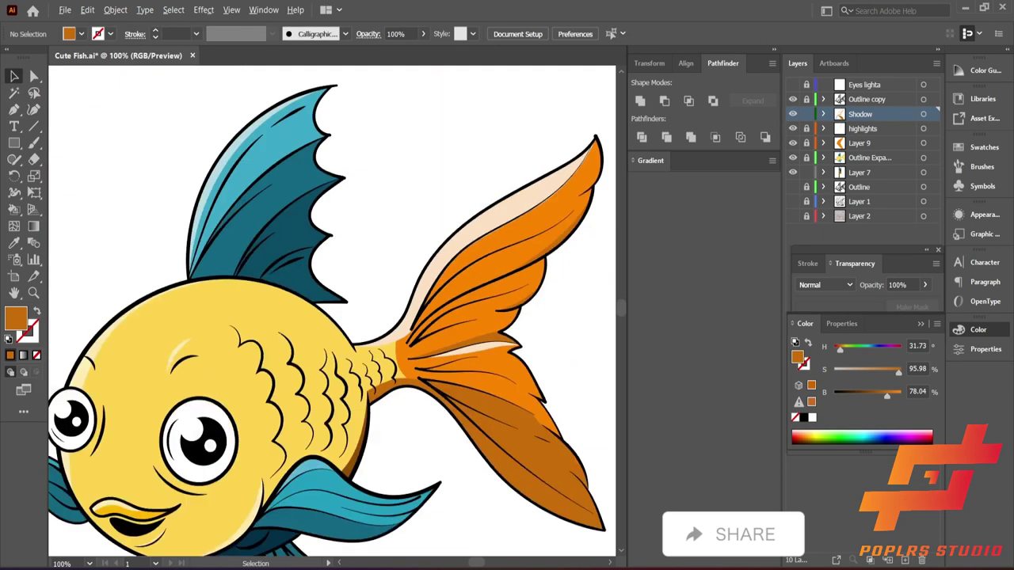
Shift the upper-edge tail highlight's anchor point toward the fin base
{"action": "key", "text": "a"}
{"action": "left_click", "coordinate": [449, 291]}
{"action": "left_click_drag", "start_coordinate": [495, 257], "coordinate": [484, 257]}
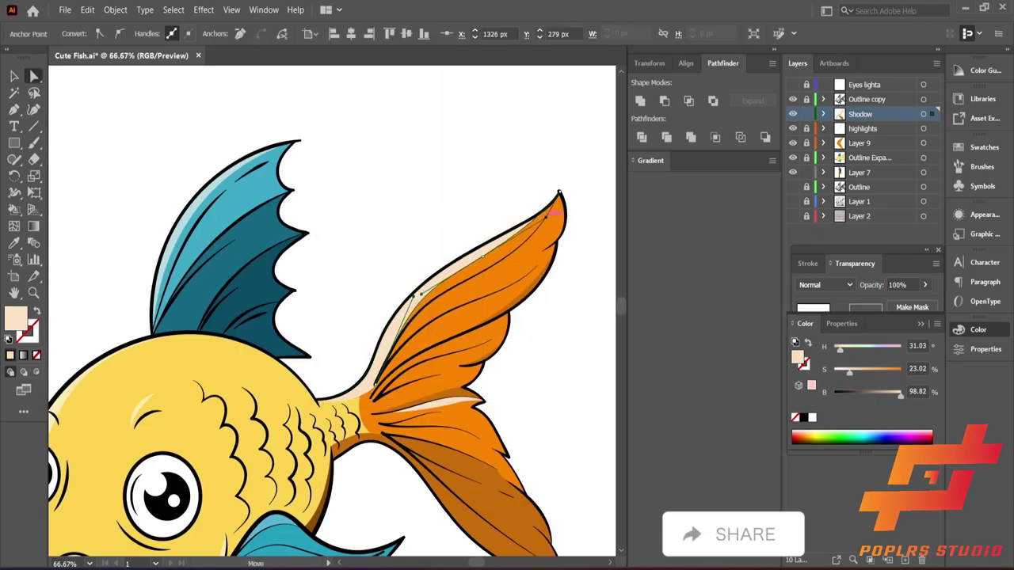
{"action": "scroll", "coordinate": [464, 277], "scroll_direction": "up", "scroll_amount": 3}
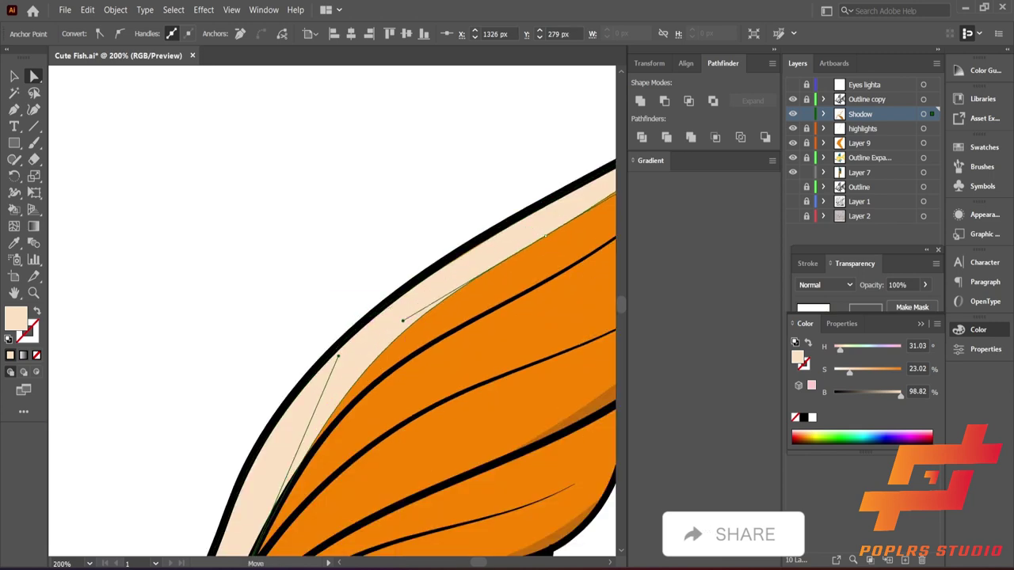
{"action": "scroll", "coordinate": [317, 467], "scroll_direction": "down", "scroll_amount": 2}
{"action": "scroll", "coordinate": [316, 467], "scroll_direction": "down", "scroll_amount": 2}
{"action": "key", "text": "v"}
{"action": "key", "text": "ctrl+shift+a"}
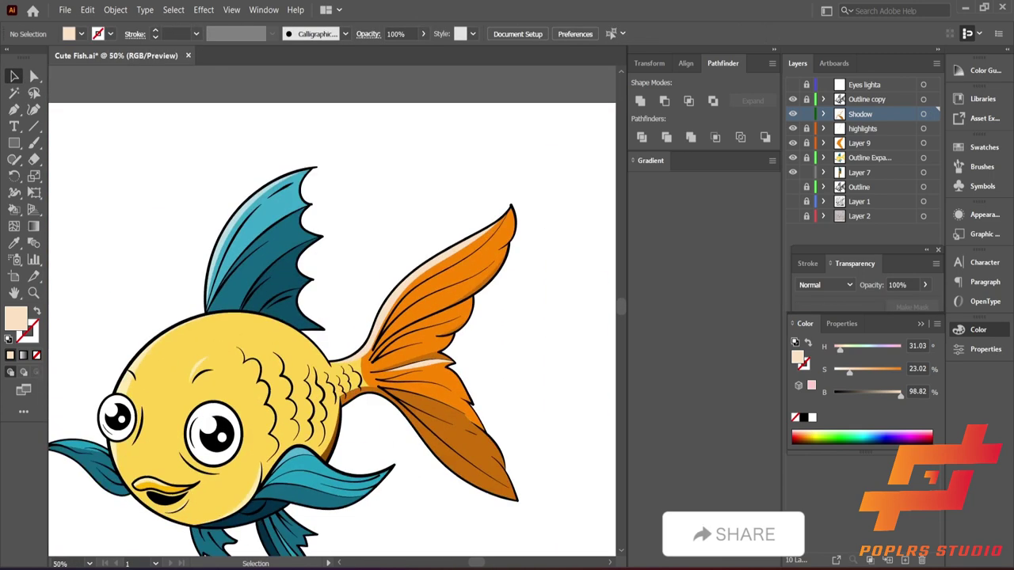
{"action": "scroll", "coordinate": [321, 368], "scroll_direction": "up", "scroll_amount": 1}
Draw a curved shape along the body's top edge and sample the dark orange shadow colour onto it
{"action": "key", "text": "p"}
{"action": "left_click", "coordinate": [309, 326]}
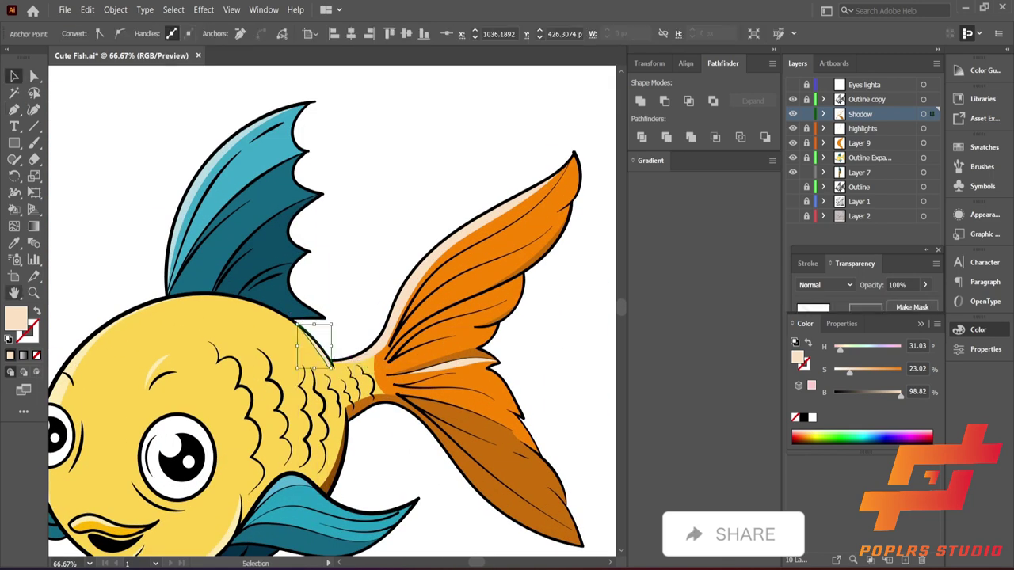
{"action": "scroll", "coordinate": [320, 435], "scroll_direction": "up", "scroll_amount": 3}
{"action": "key", "text": "ctrl+shift+a"}
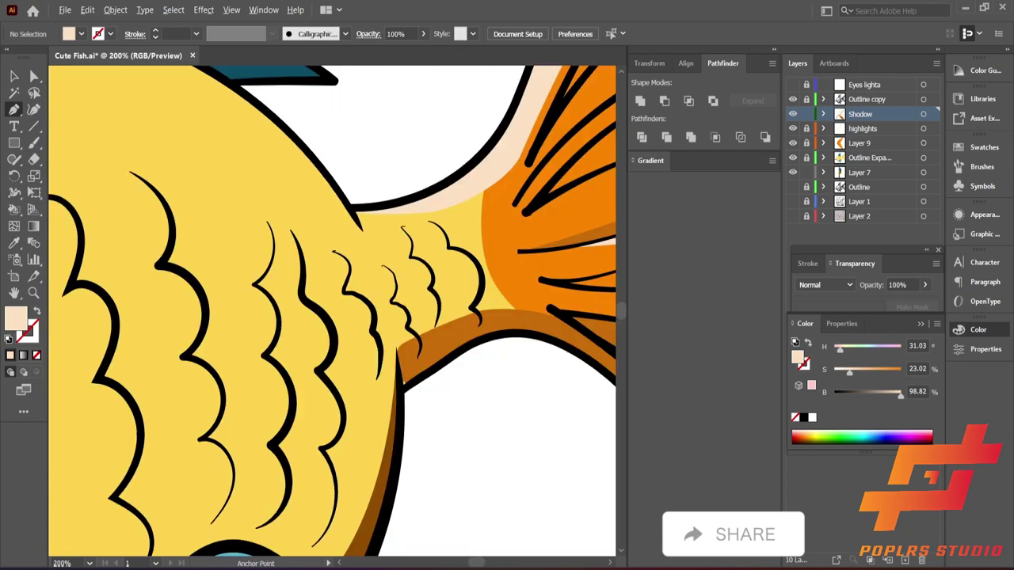
{"action": "left_click", "coordinate": [363, 231]}
{"action": "scroll", "coordinate": [363, 231], "scroll_direction": "up", "scroll_amount": 1}
{"action": "left_click_drag", "start_coordinate": [289, 180], "coordinate": [378, 227]}
{"action": "key", "text": "i"}
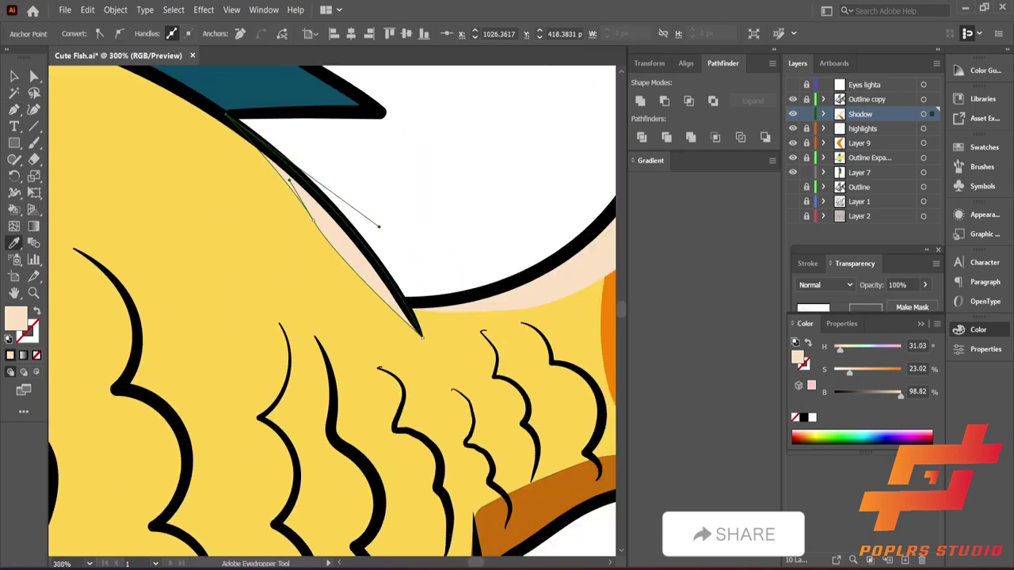
{"action": "left_click", "coordinate": [554, 507]}
{"action": "scroll", "coordinate": [333, 309], "scroll_direction": "down", "scroll_amount": 5}
{"action": "key", "text": "v"}
{"action": "key", "text": "ctrl+shift+a"}
{"action": "scroll", "coordinate": [332, 309], "scroll_direction": "down", "scroll_amount": 2}
{"action": "scroll", "coordinate": [332, 308], "scroll_direction": "up", "scroll_amount": 2}
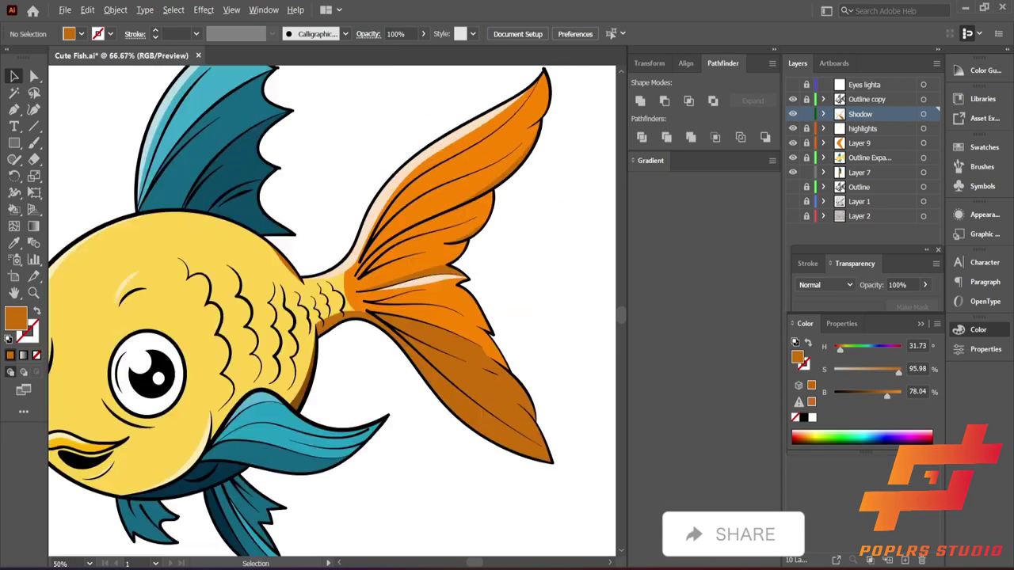
Widen the dark orange tail shadow by dragging one of its anchor points
{"action": "key", "text": "a"}
{"action": "left_click", "coordinate": [514, 194]}
{"action": "scroll", "coordinate": [507, 210], "scroll_direction": "up", "scroll_amount": 1}
{"action": "scroll", "coordinate": [507, 210], "scroll_direction": "up", "scroll_amount": 2}
{"action": "scroll", "coordinate": [507, 210], "scroll_direction": "down", "scroll_amount": 2}
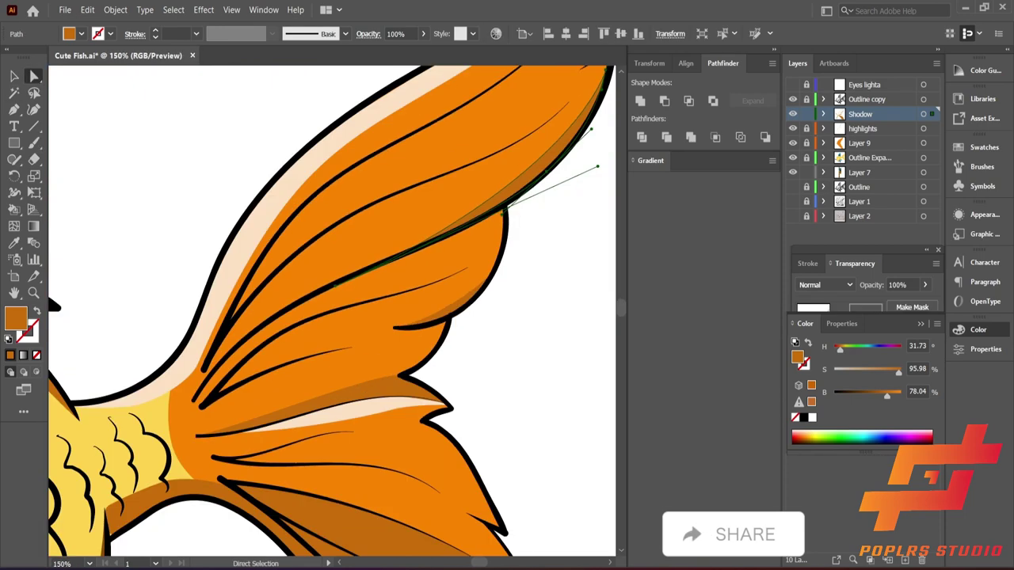
{"action": "left_click_drag", "start_coordinate": [504, 211], "coordinate": [209, 349]}
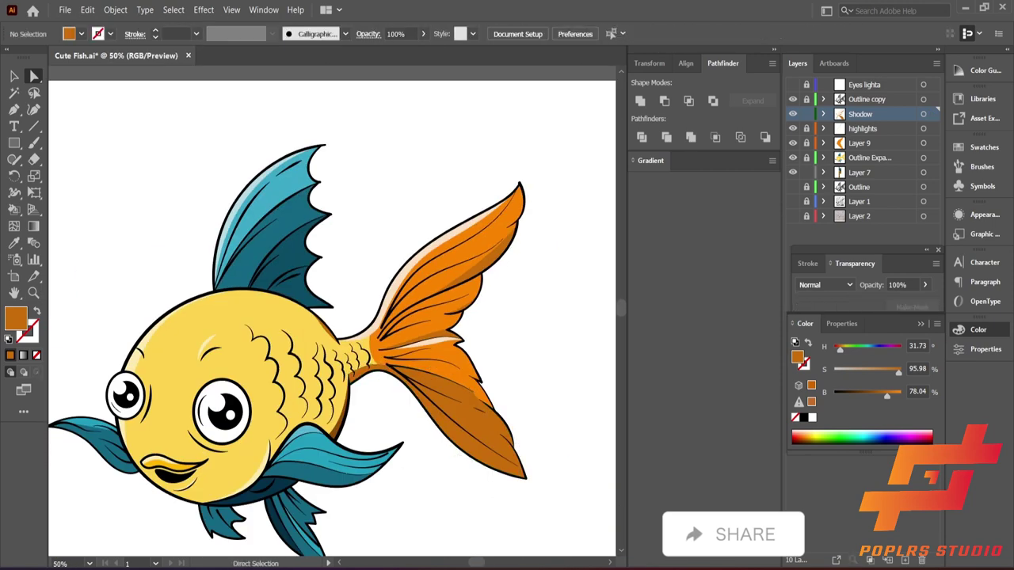
{"action": "key", "text": "ctrl+minus"}
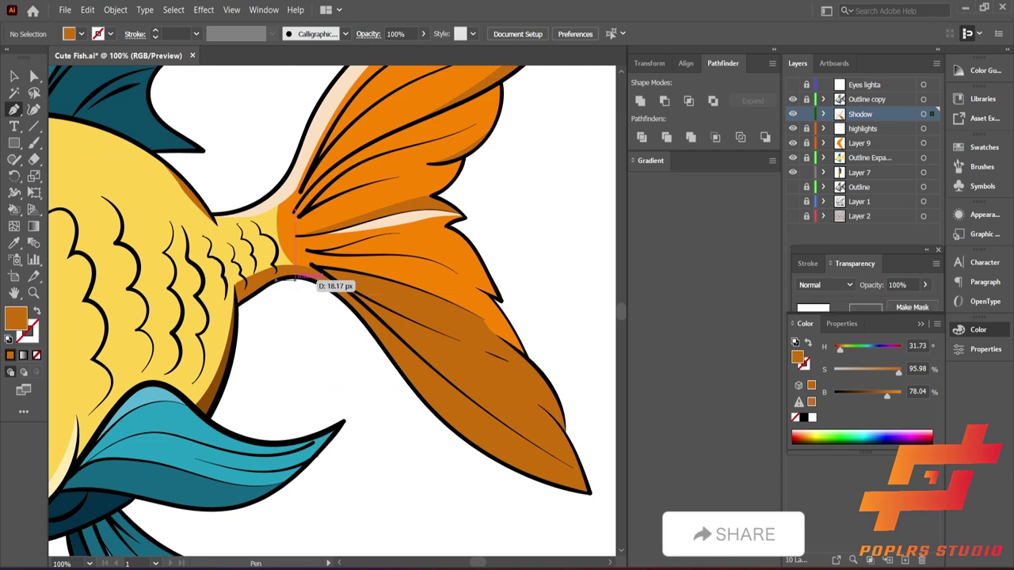
Draw a three-point dark brown shadow from the tail base to the lower lobe tip
{"action": "left_click", "coordinate": [294, 277]}
{"action": "left_click", "coordinate": [590, 488]}
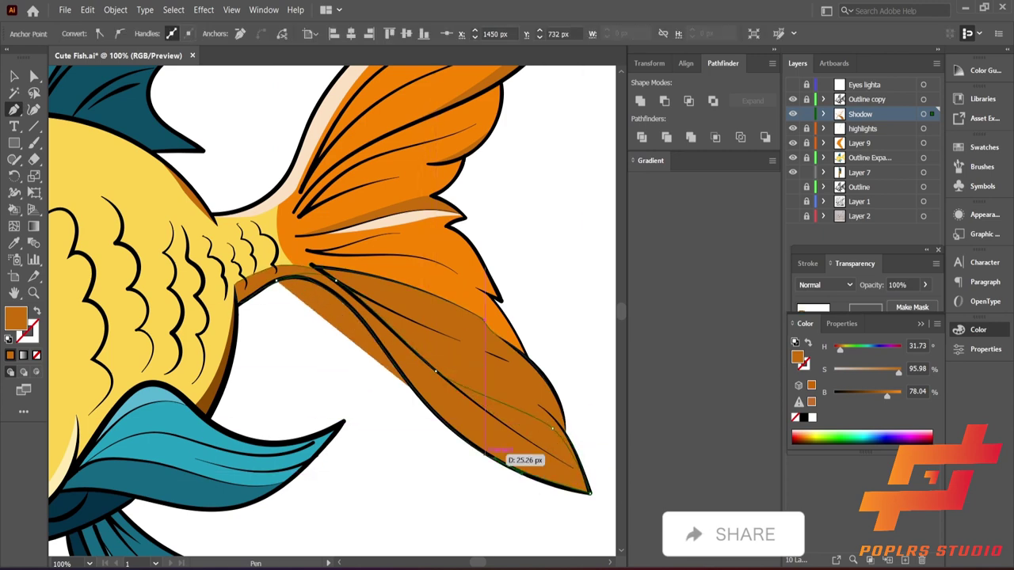
{"action": "left_click", "coordinate": [294, 278]}
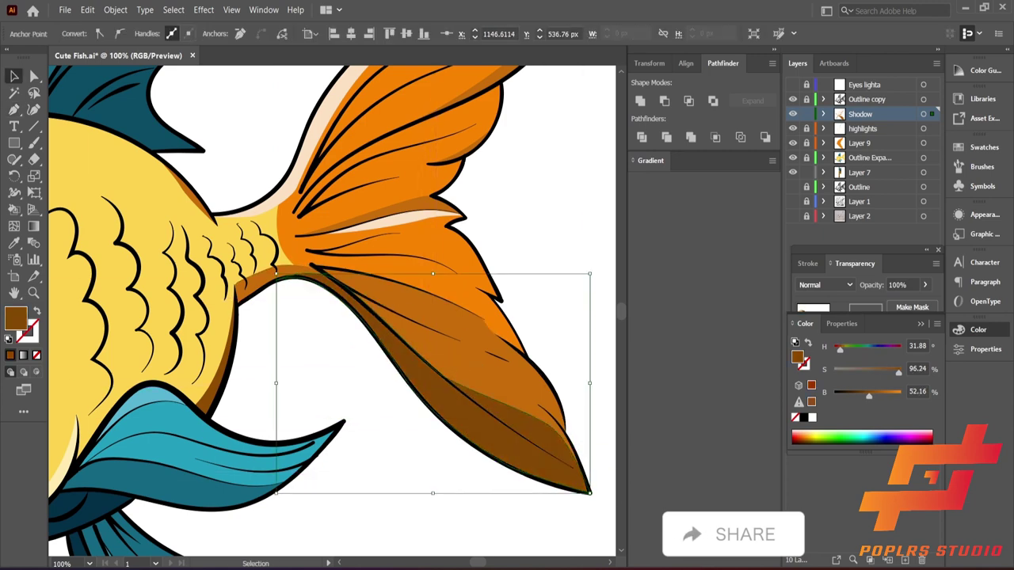
{"action": "key", "text": "ctrl+plus"}
{"action": "key", "text": "ctrl+plus"}
{"action": "key", "text": "ctrl+plus"}
{"action": "key", "text": "ctrl+minus"}
{"action": "key", "text": "ctrl+minus"}
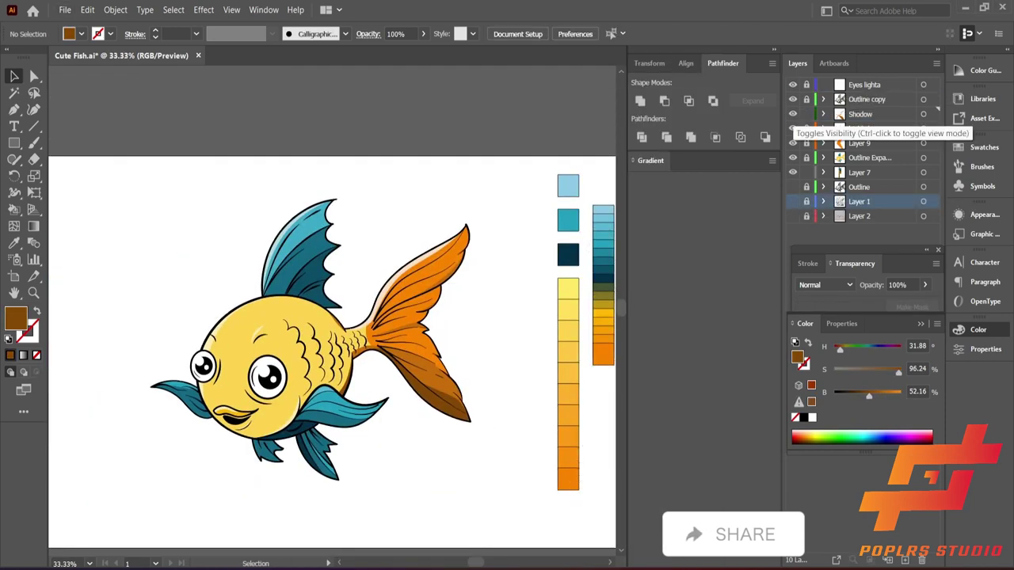
On the highlights layer, drag an anchor of the shadow under the top fin to widen it
{"action": "left_click", "coordinate": [419, 270]}
{"action": "left_click", "coordinate": [606, 258]}
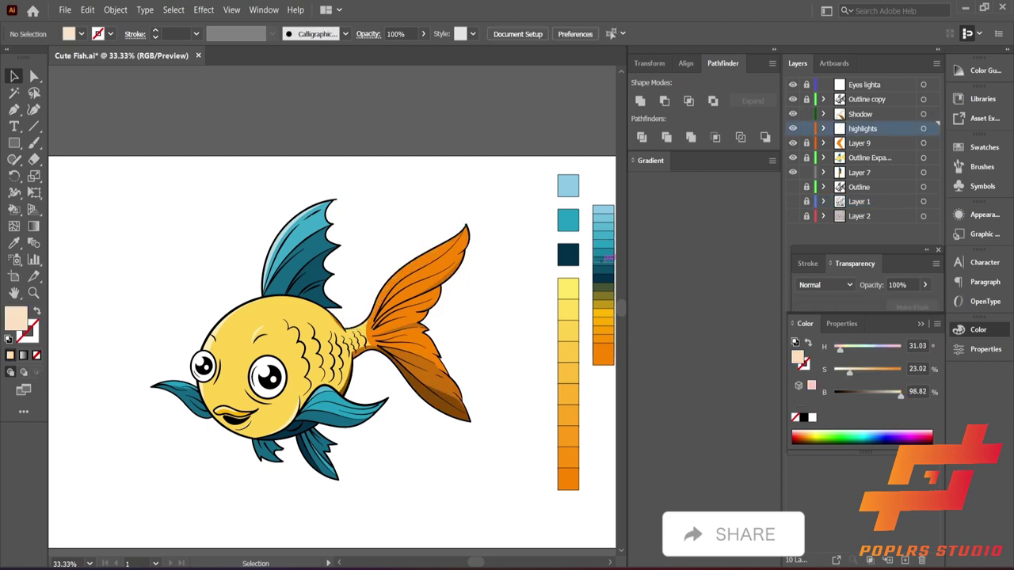
{"action": "left_click", "coordinate": [345, 314]}
{"action": "scroll", "coordinate": [346, 314], "scroll_direction": "up", "scroll_amount": 5}
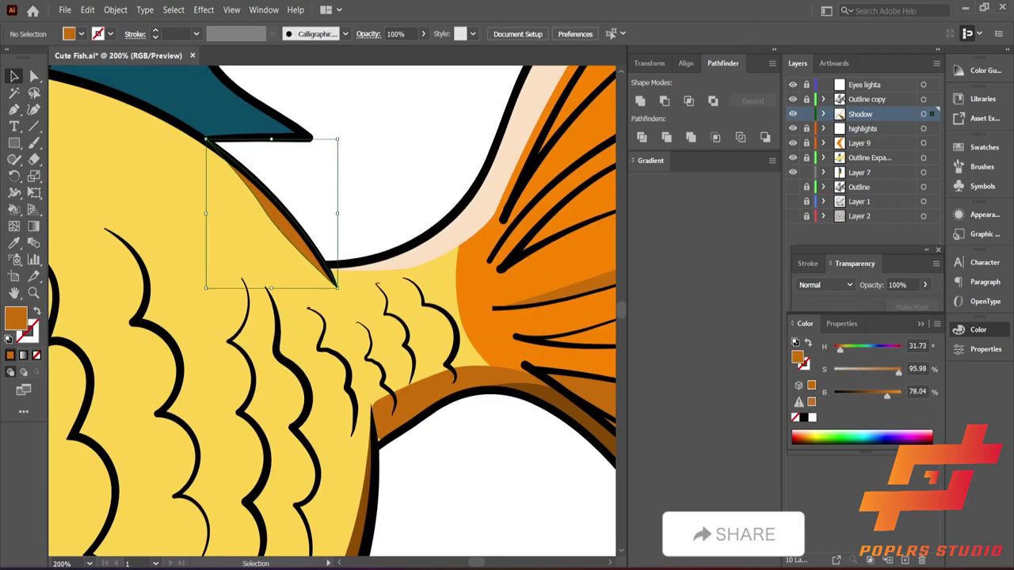
{"action": "key", "text": "a"}
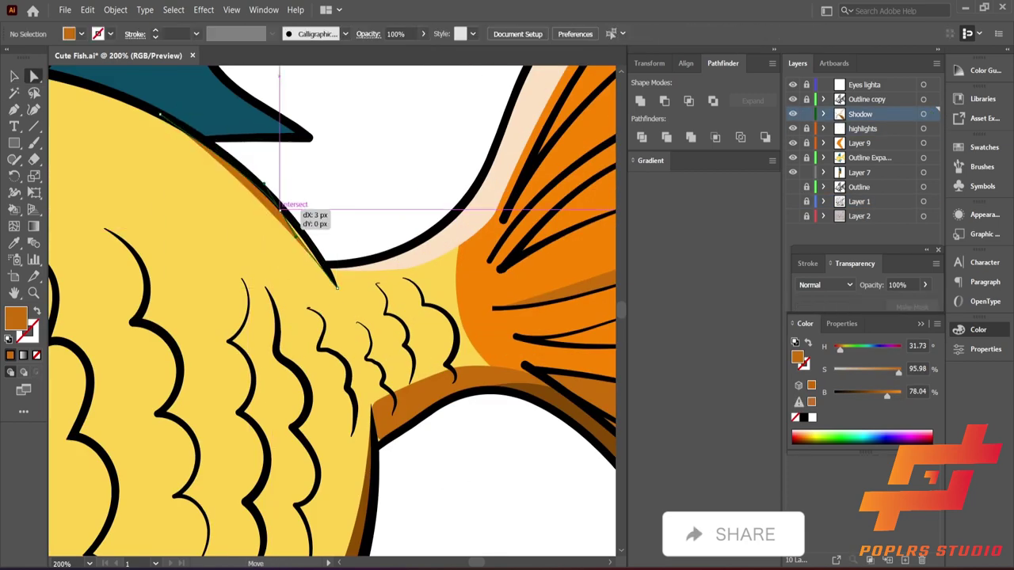
{"action": "mouse_move", "coordinate": [278, 205]}
{"action": "left_mouse_down"}
{"action": "mouse_move", "coordinate": [394, 292]}
{"action": "mouse_move", "coordinate": [372, 269]}
{"action": "left_mouse_up"}
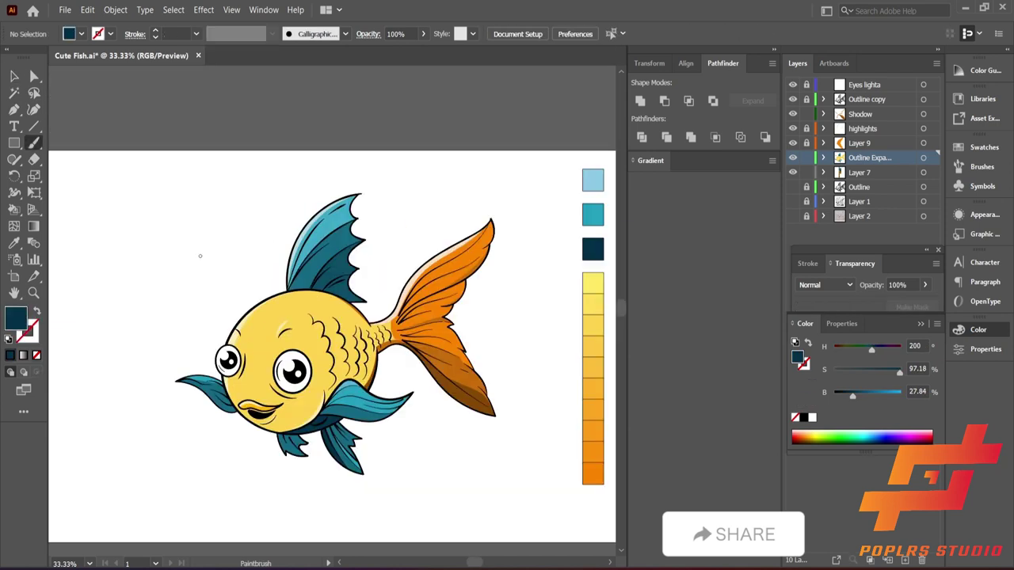
Paint small dark curled bubble strokes beside the head, duplicating one lower down
{"action": "left_click_drag", "start_coordinate": [249, 278], "coordinate": [249, 272]}
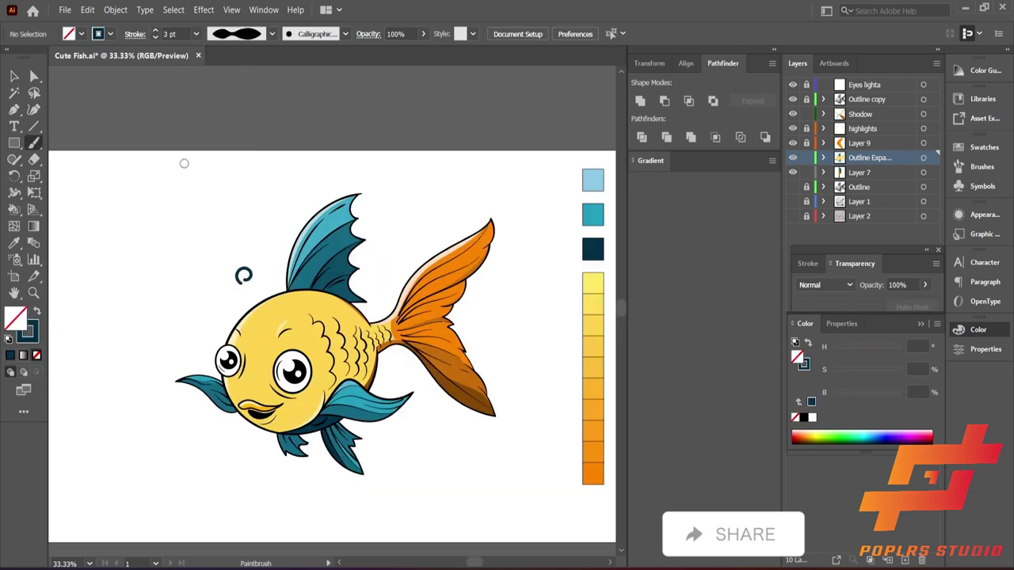
{"action": "key", "text": "v"}
{"action": "left_click", "coordinate": [243, 275]}
{"action": "left_click", "coordinate": [271, 34]}
{"action": "left_click", "coordinate": [262, 57]}
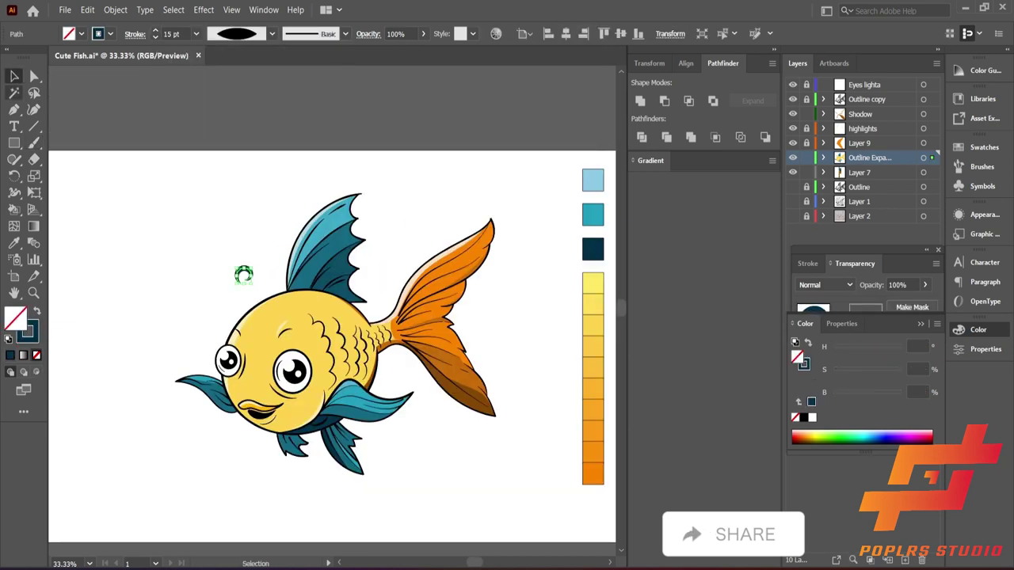
{"action": "left_click_drag", "start_coordinate": [243, 275], "coordinate": [205, 327]}
{"action": "key", "text": "ctrl+shift+a"}
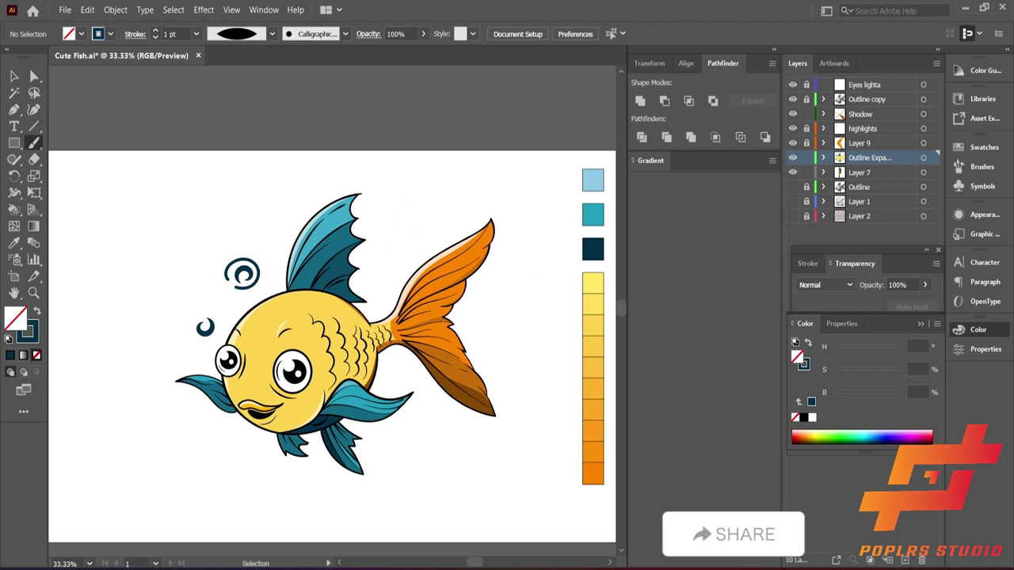
{"action": "left_click_drag", "start_coordinate": [204, 326], "coordinate": [193, 320]}
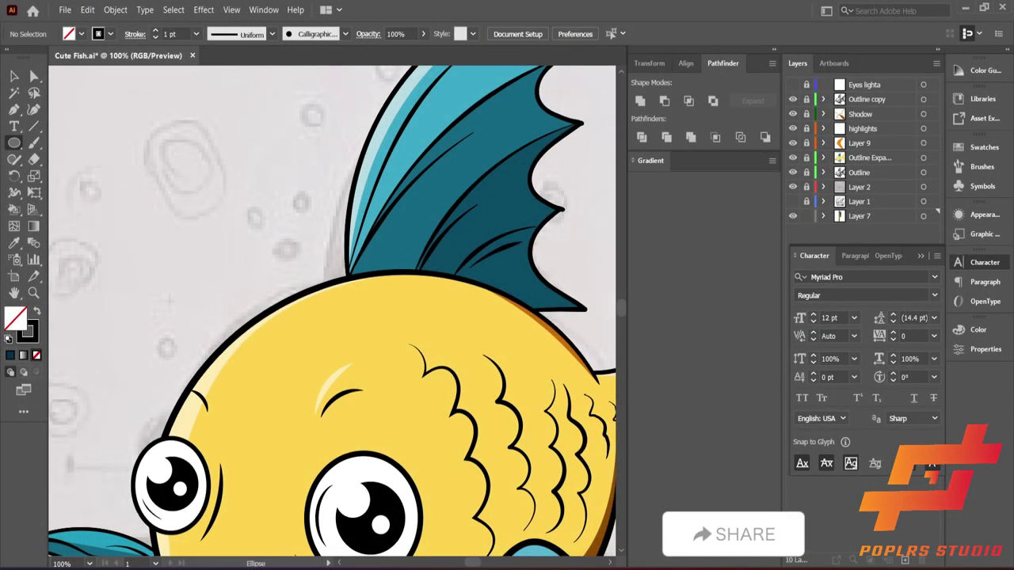
On a new layer, draw small circle bubbles, including a 16 px one, near the top fin
{"action": "key", "text": "ctrl+l"}
{"action": "key", "text": "ctrl+l"}
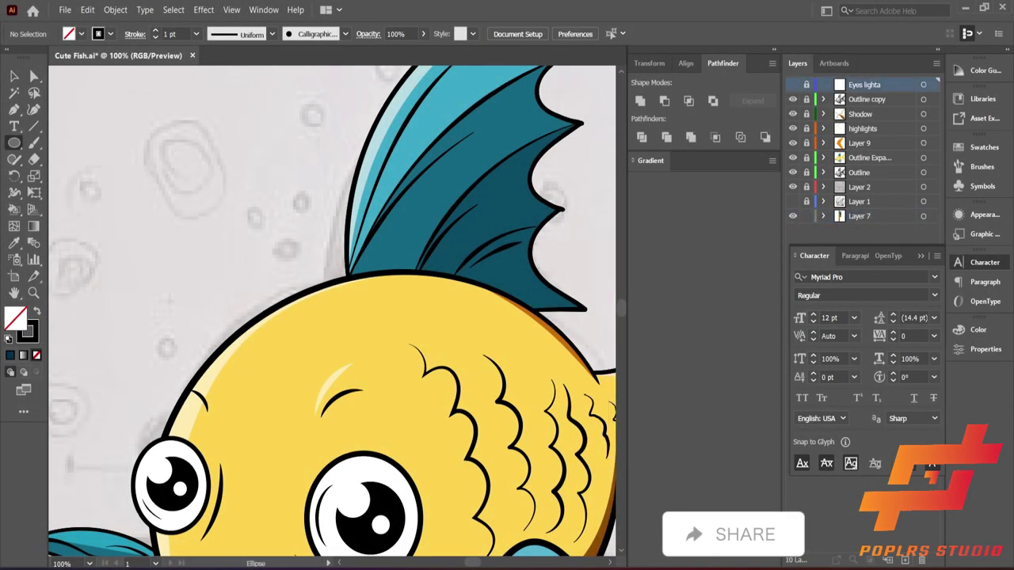
{"action": "left_click_drag", "start_coordinate": [159, 340], "coordinate": [166, 346]}
{"action": "left_click", "coordinate": [286, 250]}
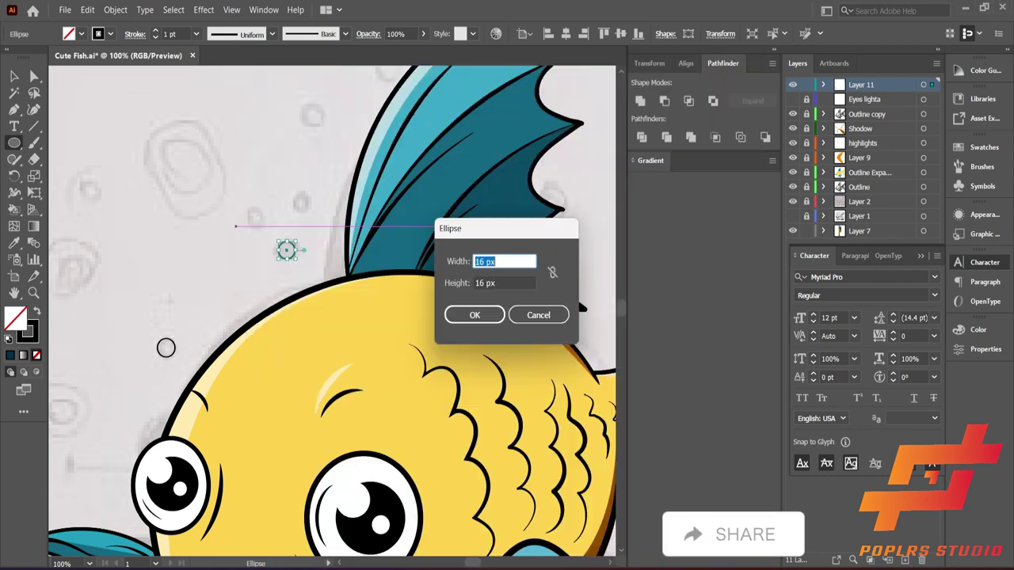
{"action": "key", "text": "Return"}
{"action": "left_click_drag", "start_coordinate": [246, 210], "coordinate": [257, 221]}
{"action": "left_click_drag", "start_coordinate": [296, 103], "coordinate": [318, 125]}
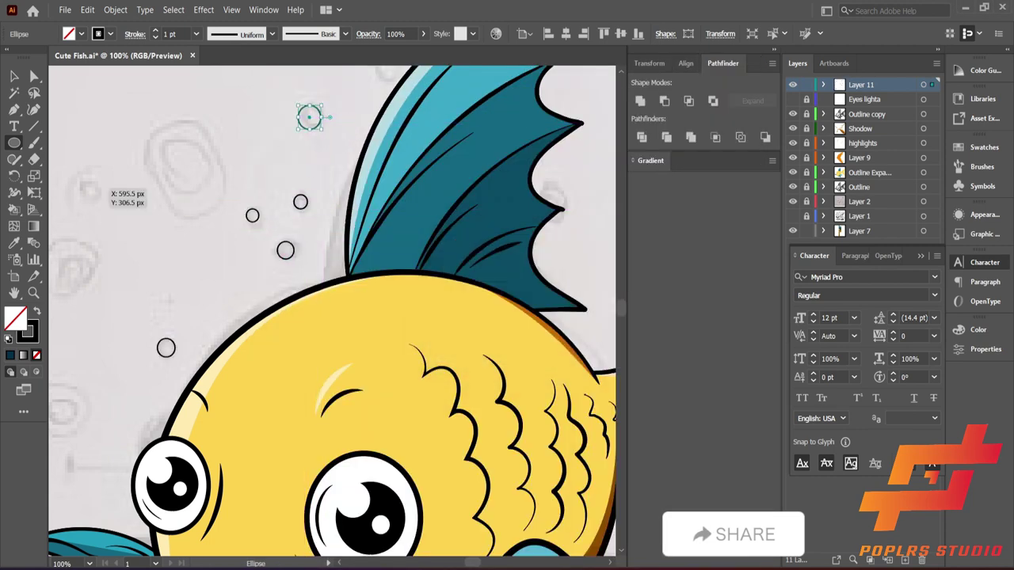
{"action": "left_click_drag", "start_coordinate": [238, 277], "coordinate": [366, 207]}
{"action": "left_click_drag", "start_coordinate": [212, 112], "coordinate": [223, 124]}
Add bubbles right of the top fin and around the tail: 18 px, 10 px and 17 px
{"action": "left_click_drag", "start_coordinate": [238, 158], "coordinate": [89, 411]}
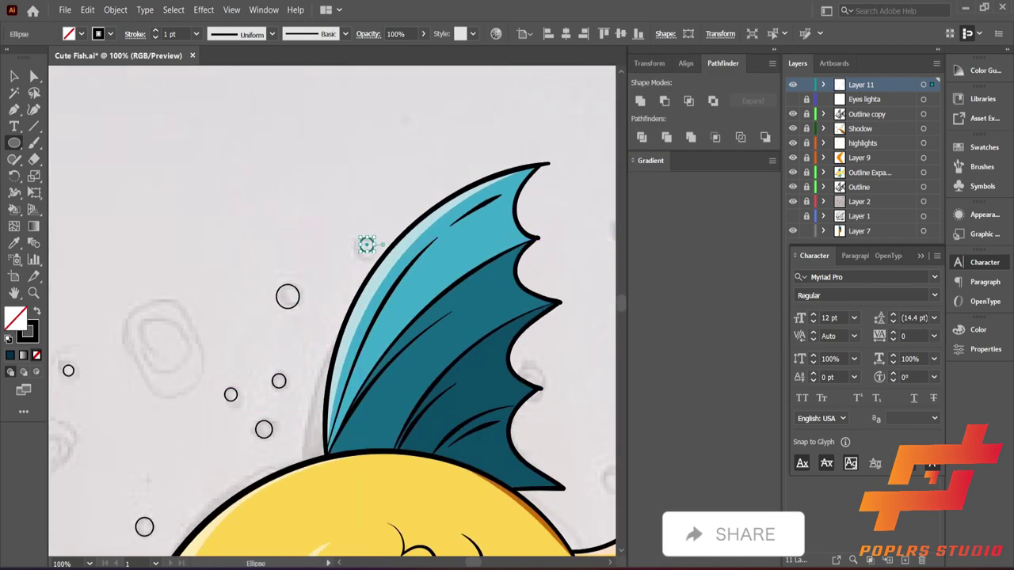
{"action": "left_click_drag", "start_coordinate": [367, 245], "coordinate": [213, 214]}
{"action": "left_click_drag", "start_coordinate": [463, 197], "coordinate": [482, 217]}
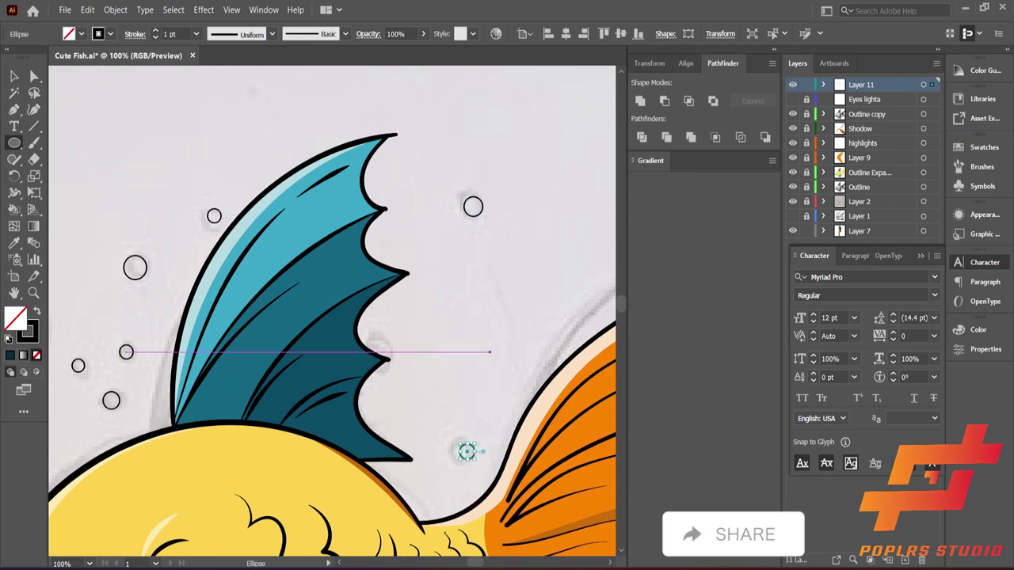
{"action": "left_click_drag", "start_coordinate": [414, 301], "coordinate": [143, 327]}
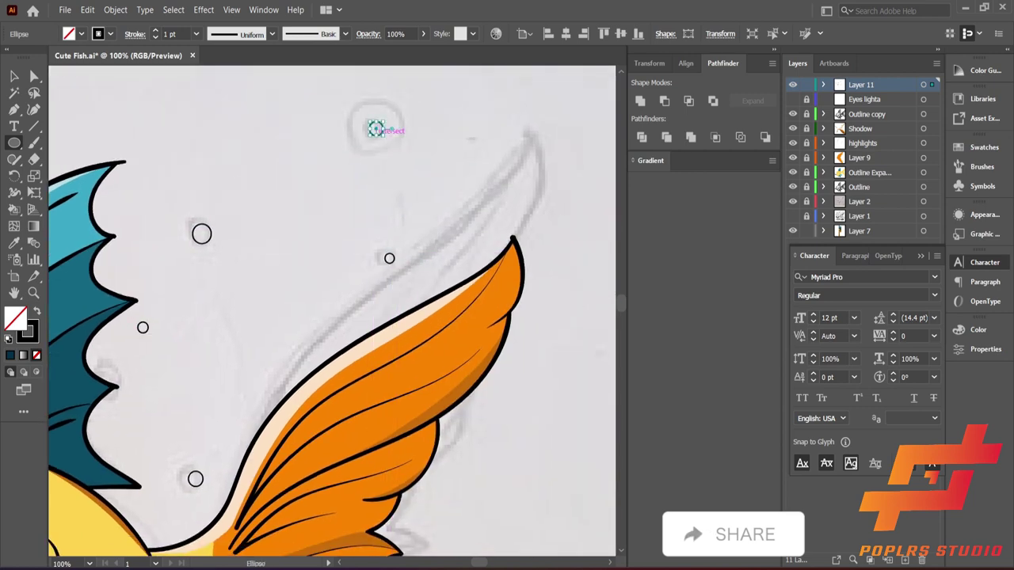
{"action": "scroll", "coordinate": [379, 135], "scroll_direction": "down", "scroll_amount": 5}
{"action": "scroll", "coordinate": [412, 158], "scroll_direction": "down", "scroll_amount": 5}
{"action": "scroll", "coordinate": [407, 163], "scroll_direction": "left", "scroll_amount": 3}
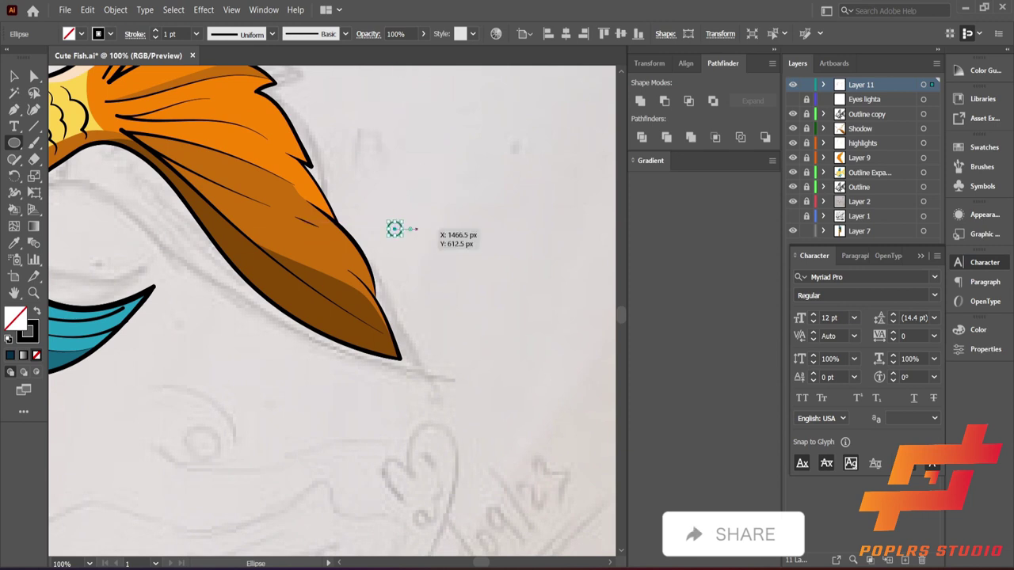
{"action": "left_click", "coordinate": [395, 229]}
{"action": "key", "text": "Escape"}
{"action": "left_click_drag", "start_coordinate": [392, 250], "coordinate": [410, 270]}
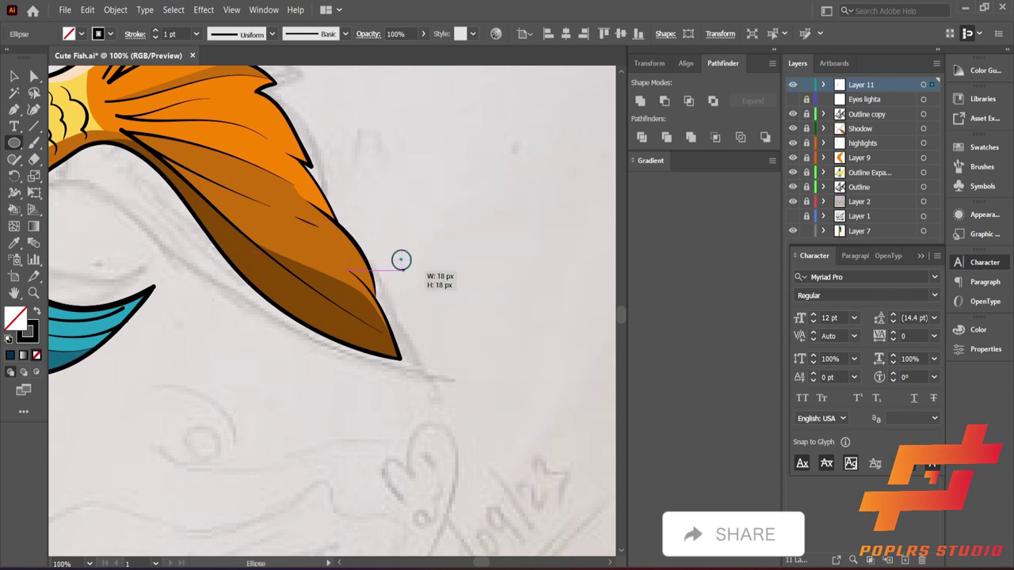
{"action": "left_click_drag", "start_coordinate": [410, 215], "coordinate": [539, 166]}
{"action": "mouse_move", "coordinate": [328, 387]}
{"action": "left_mouse_down"}
{"action": "mouse_move", "coordinate": [334, 393]}
{"action": "mouse_move", "coordinate": [467, 309]}
{"action": "mouse_move", "coordinate": [340, 385]}
{"action": "mouse_move", "coordinate": [380, 403]}
{"action": "mouse_move", "coordinate": [334, 335]}
{"action": "left_mouse_up"}
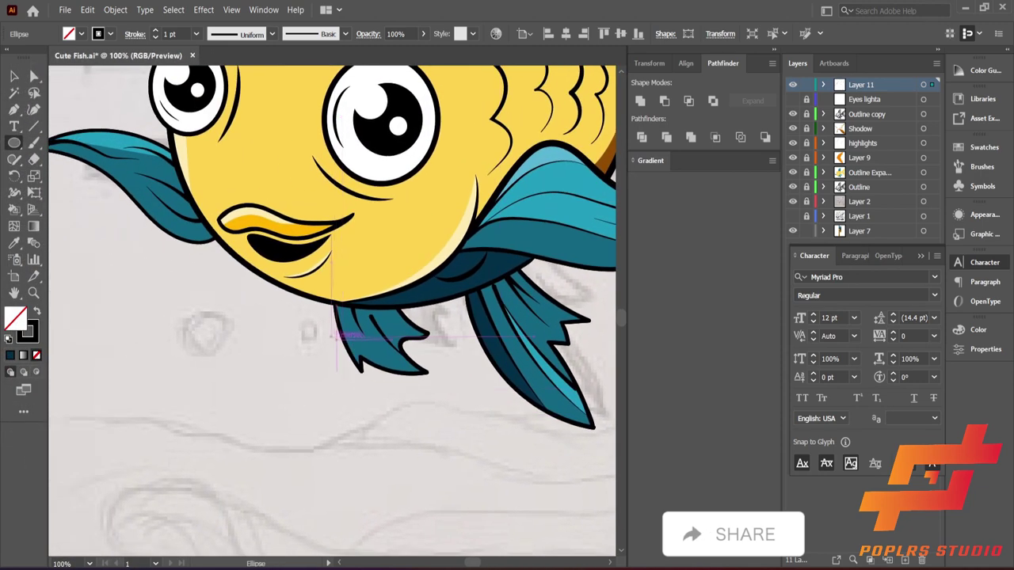
Add bubbles above and beside the head, including a 15 px one, plus a larger one near the tail
{"action": "left_click_drag", "start_coordinate": [183, 323], "coordinate": [405, 566]}
{"action": "left_click_drag", "start_coordinate": [223, 383], "coordinate": [206, 494]}
{"action": "left_click_drag", "start_coordinate": [258, 206], "coordinate": [270, 217]}
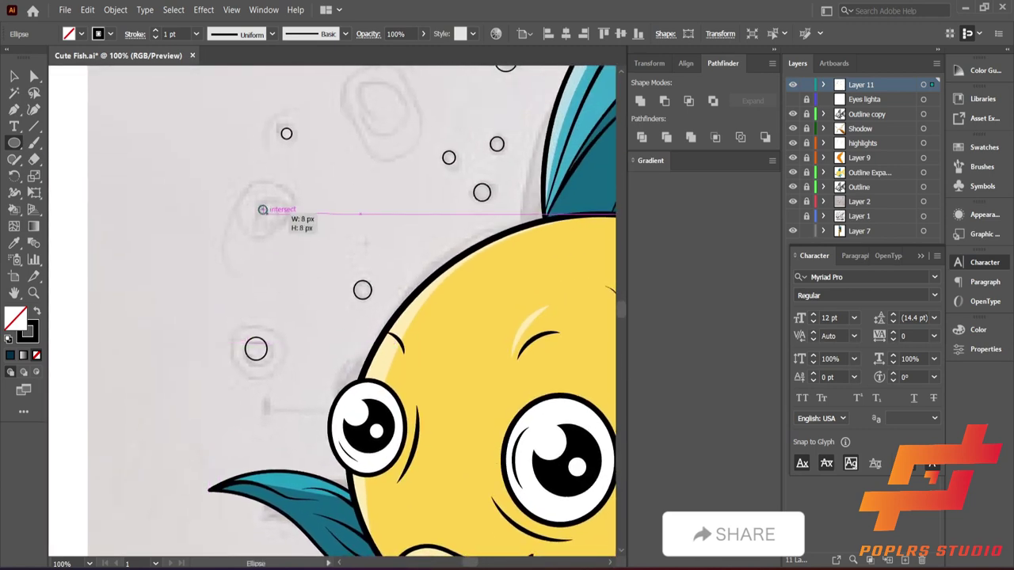
{"action": "mouse_move", "coordinate": [378, 99]}
{"action": "left_mouse_down"}
{"action": "mouse_move", "coordinate": [384, 106]}
{"action": "mouse_move", "coordinate": [219, 380]}
{"action": "left_mouse_up"}
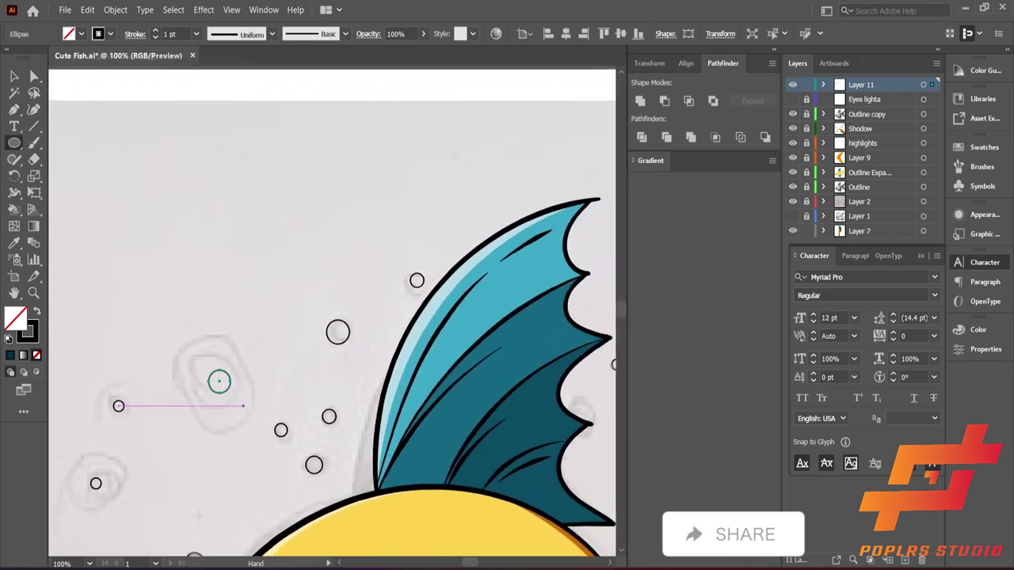
{"action": "left_click_drag", "start_coordinate": [554, 261], "coordinate": [372, 158]}
{"action": "mouse_move", "coordinate": [412, 198]}
{"action": "left_mouse_down"}
{"action": "mouse_move", "coordinate": [391, 150]}
{"action": "mouse_move", "coordinate": [198, 228]}
{"action": "left_mouse_up"}
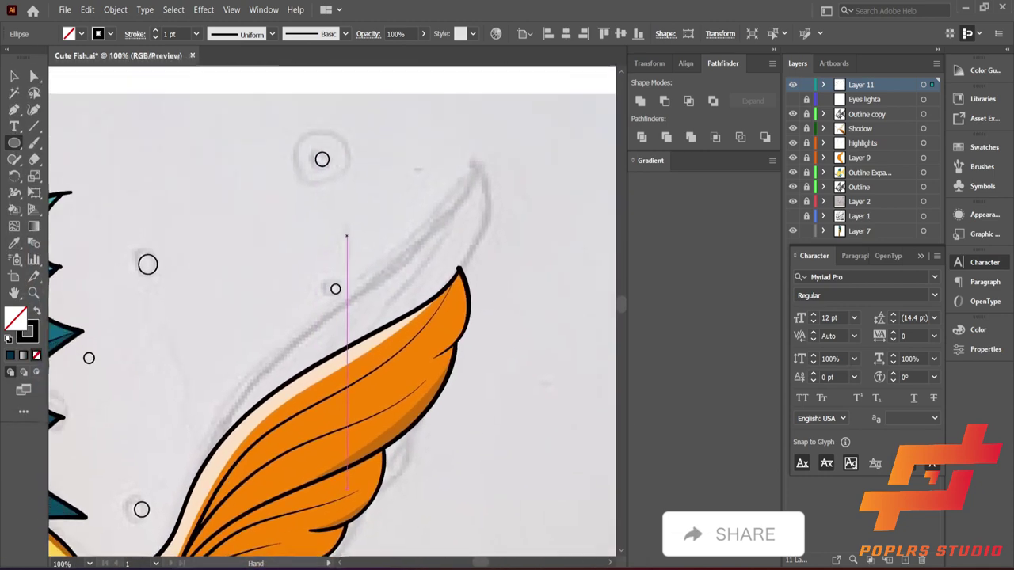
{"action": "mouse_move", "coordinate": [327, 167]}
{"action": "left_mouse_down"}
{"action": "mouse_move", "coordinate": [350, 190]}
{"action": "mouse_move", "coordinate": [261, 79]}
{"action": "left_mouse_up"}
{"action": "left_click_drag", "start_coordinate": [317, 396], "coordinate": [301, 198]}
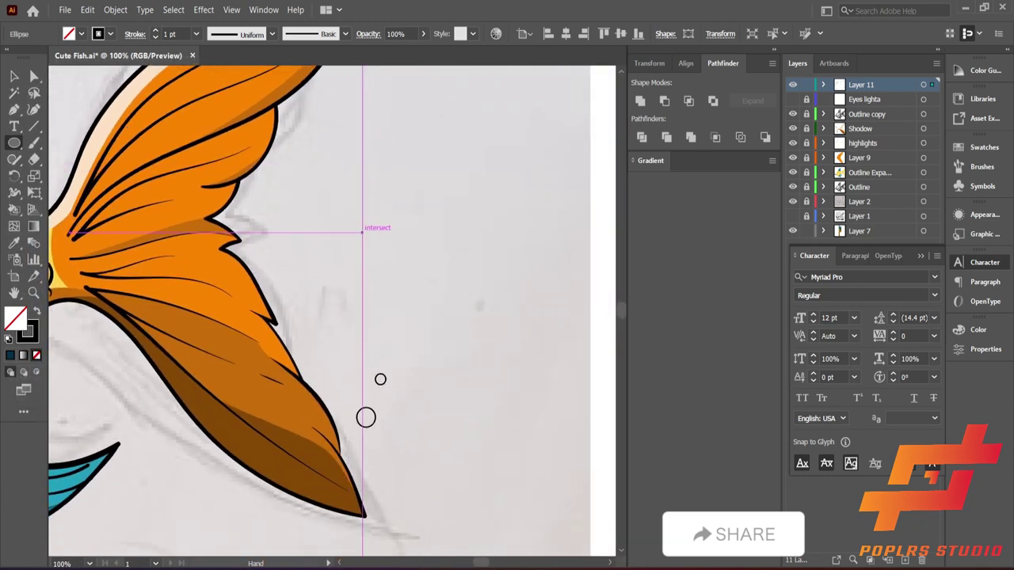
{"action": "left_click_drag", "start_coordinate": [303, 425], "coordinate": [363, 229]}
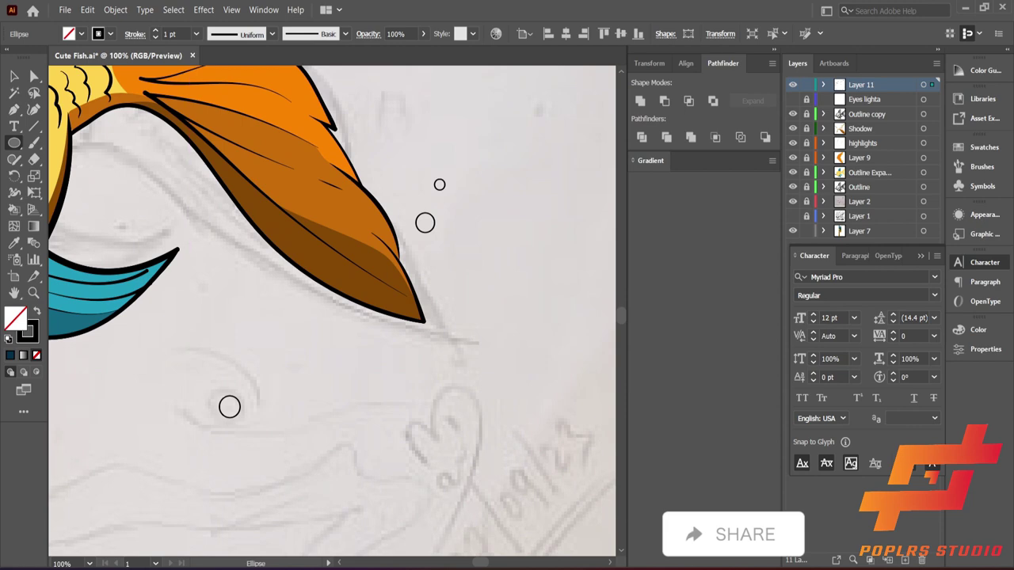
{"action": "left_click_drag", "start_coordinate": [198, 238], "coordinate": [475, 198]}
{"action": "mouse_move", "coordinate": [317, 198]}
{"action": "left_mouse_down"}
{"action": "mouse_move", "coordinate": [357, 436]}
{"action": "mouse_move", "coordinate": [475, 198]}
{"action": "left_mouse_up"}
{"action": "left_click_drag", "start_coordinate": [267, 191], "coordinate": [288, 212]}
{"action": "left_click_drag", "start_coordinate": [148, 299], "coordinate": [159, 309]}
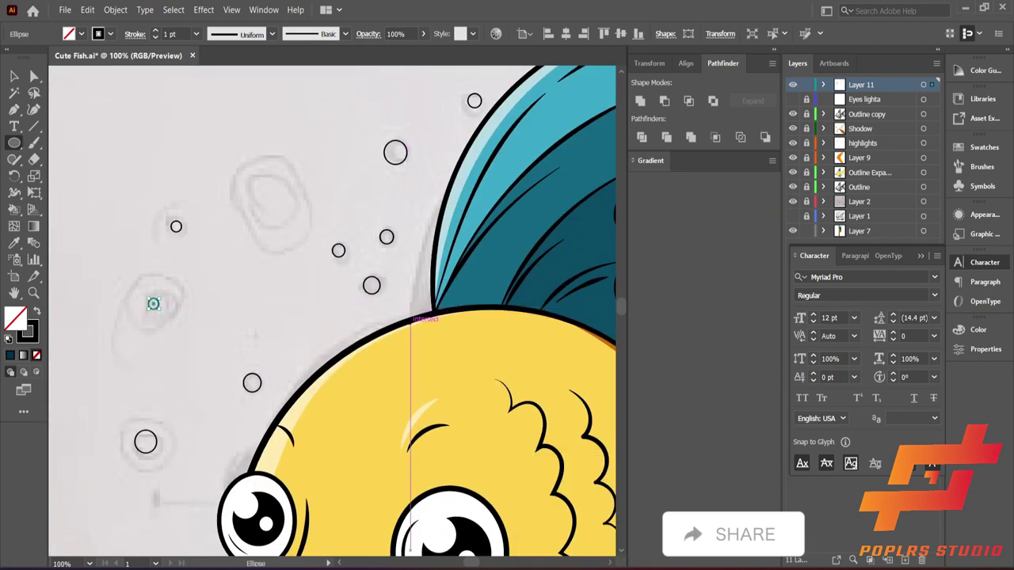
Zoom out to the whole fish, clear the selection and hide the pencil sketch layer
{"action": "key", "text": "ctrl+minus"}
{"action": "key", "text": "ctrl+minus"}
{"action": "key", "text": "ctrl+minus"}
{"action": "key", "text": "ctrl+plus"}
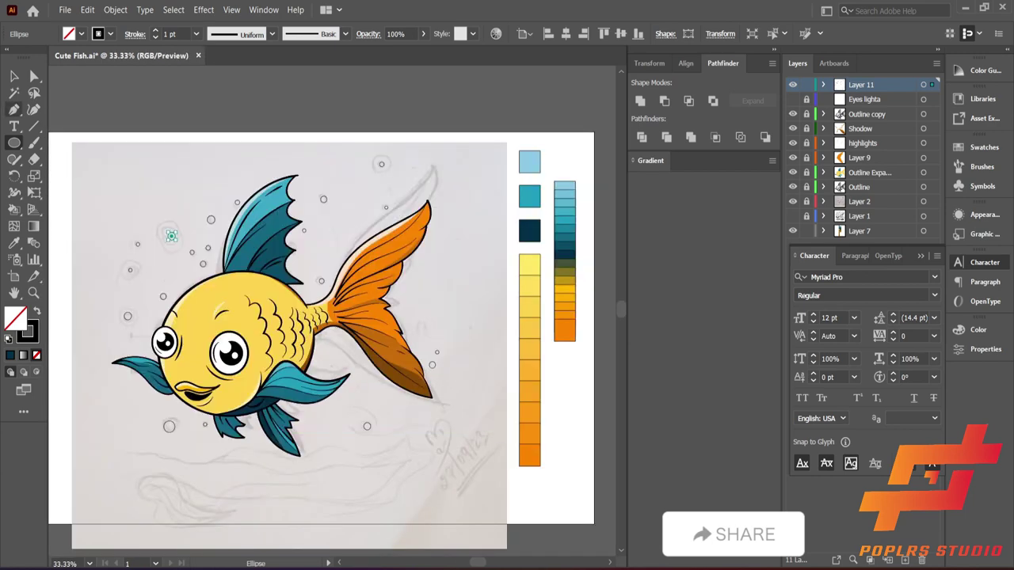
{"action": "key", "text": "v"}
{"action": "key", "text": "ctrl+shift+a"}
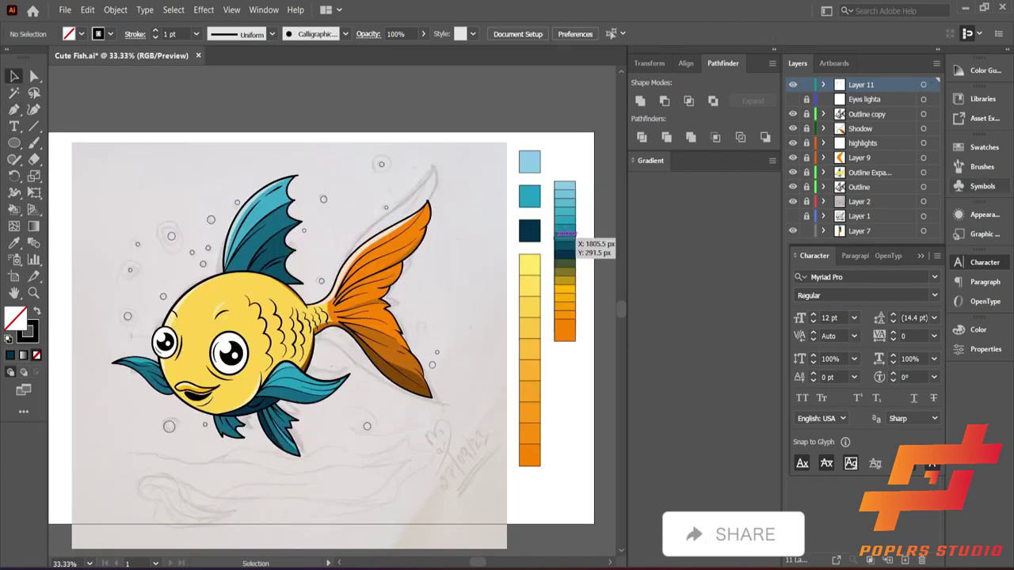
{"action": "left_click", "coordinate": [793, 201]}
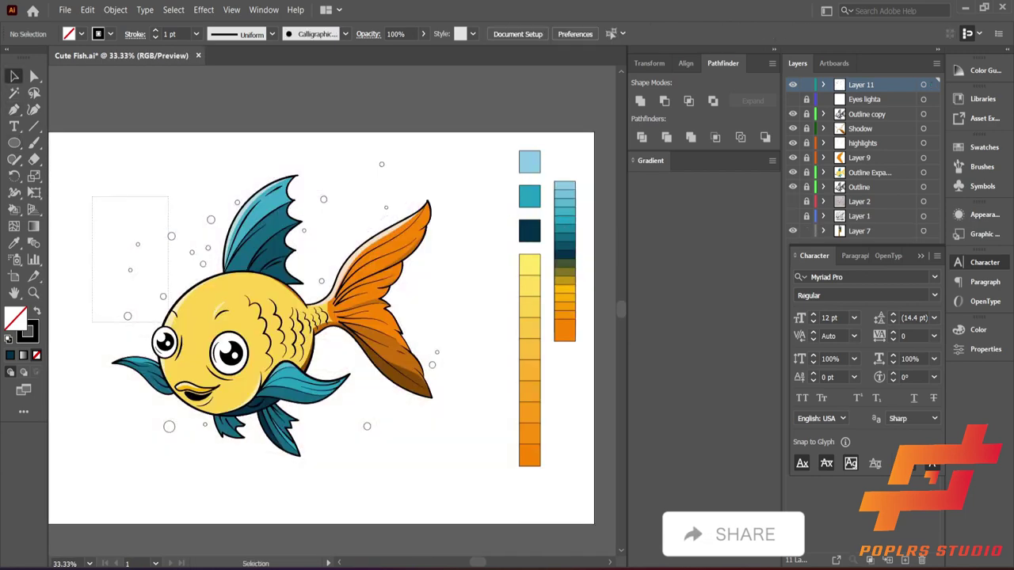
Select the bubbles left of the fish and fill them with cyan
{"action": "left_click_drag", "start_coordinate": [91, 196], "coordinate": [168, 323]}
{"action": "key", "text": "v"}
{"action": "key", "text": "ctrl+a"}
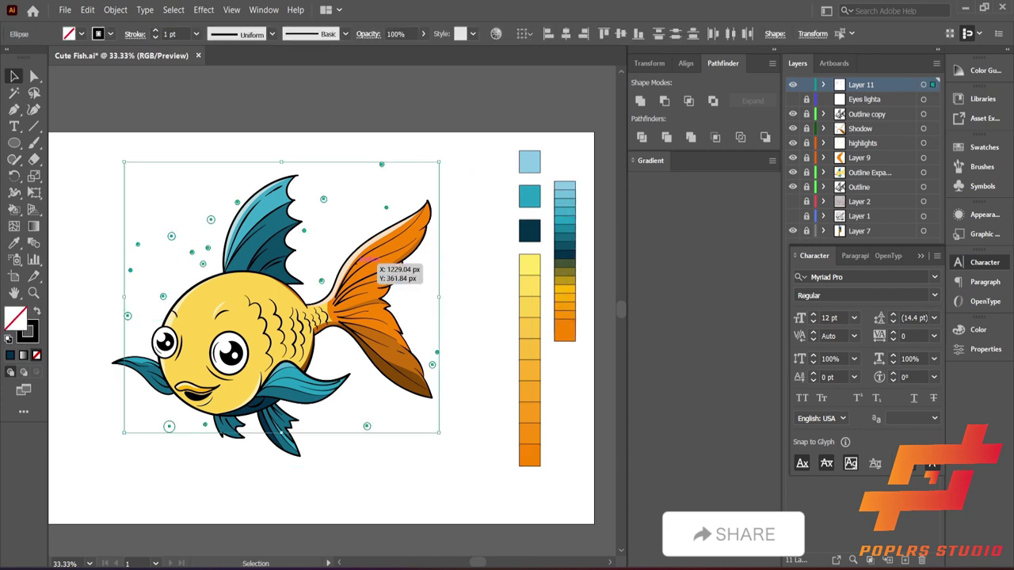
{"action": "left_click", "coordinate": [81, 33]}
{"action": "left_click", "coordinate": [92, 66]}
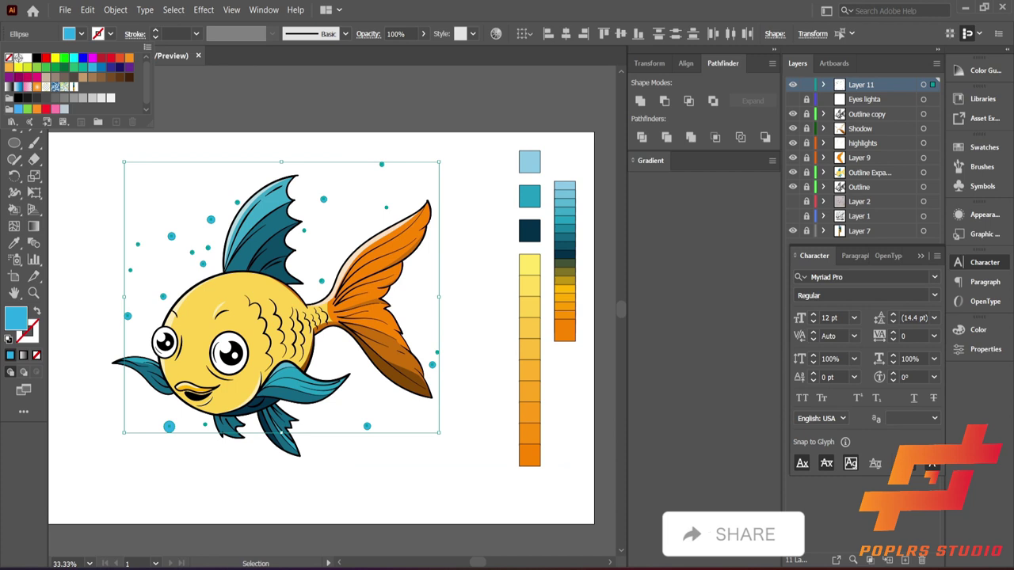
Give the bubbles a radial gradient at 120° with the midpoint shifted slightly right
{"action": "key", "text": "Escape"}
{"action": "key", "text": "period"}
{"action": "left_click", "coordinate": [708, 183]}
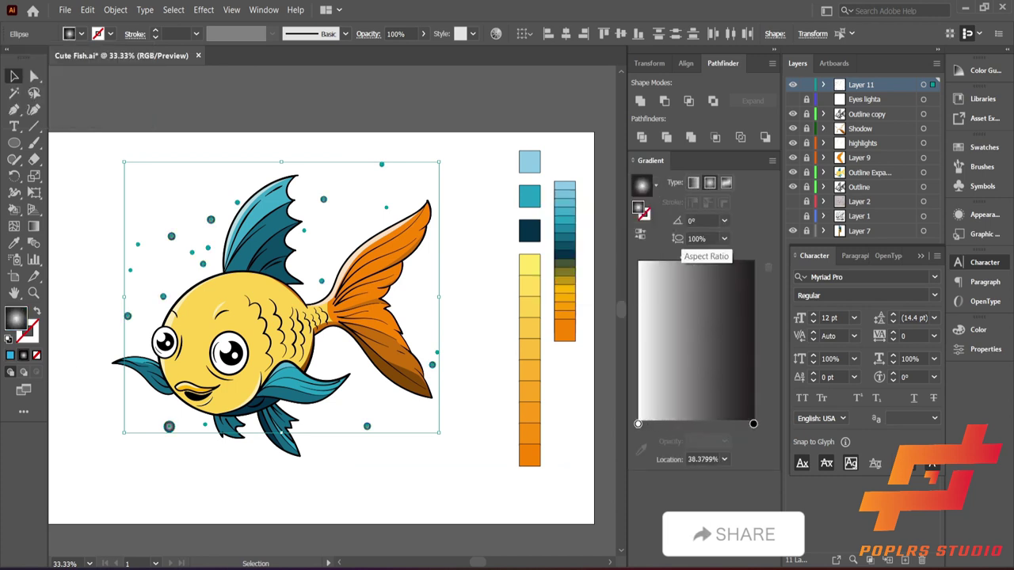
{"action": "left_click", "coordinate": [723, 220]}
{"action": "left_click", "coordinate": [736, 299]}
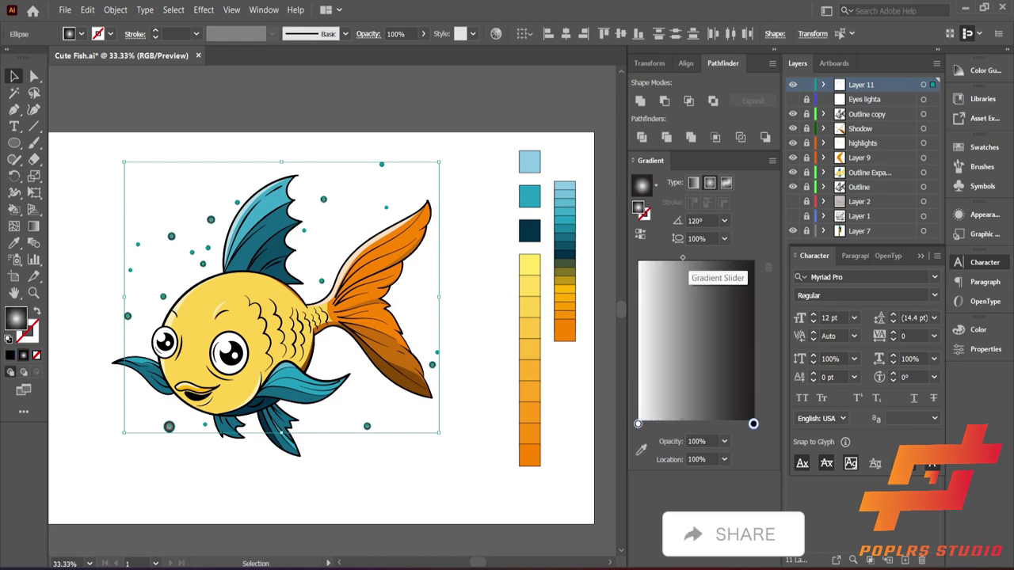
{"action": "left_click_drag", "start_coordinate": [682, 257], "coordinate": [688, 258]}
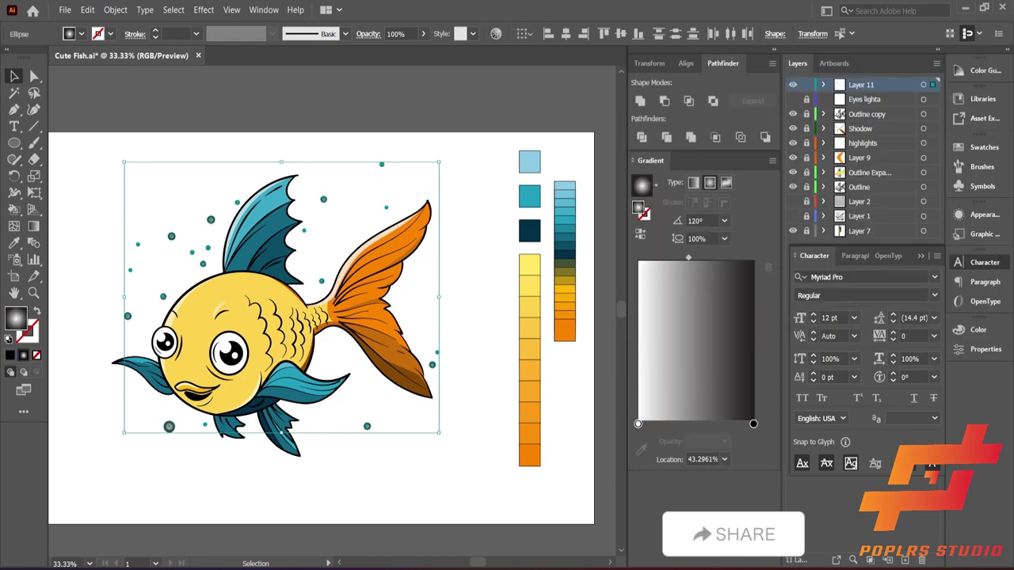
Try the blue gradient preset as radial with the middle stop near 68%, then linear
{"action": "left_click", "coordinate": [656, 185]}
{"action": "left_click", "coordinate": [594, 255]}
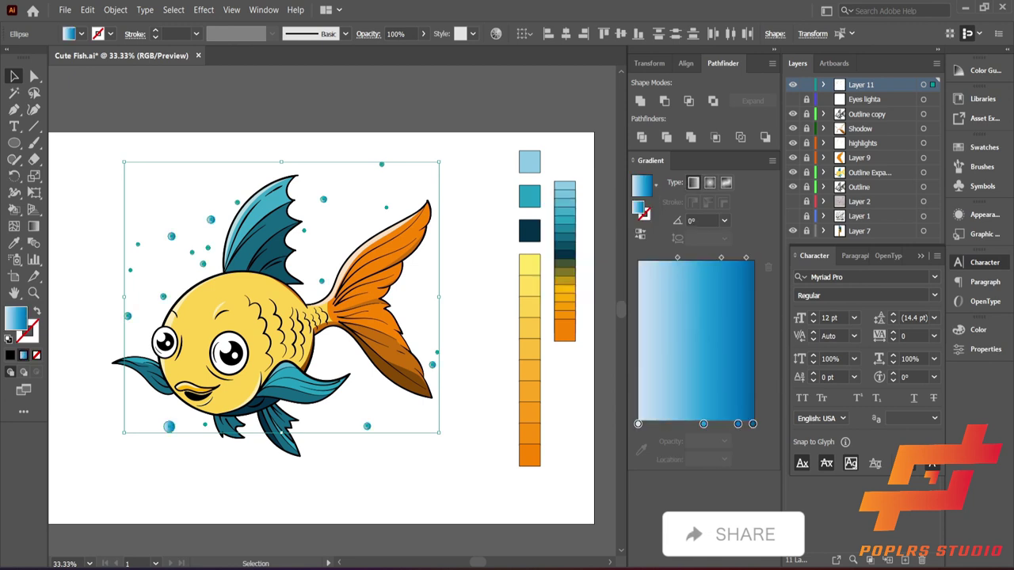
{"action": "left_click", "coordinate": [709, 183]}
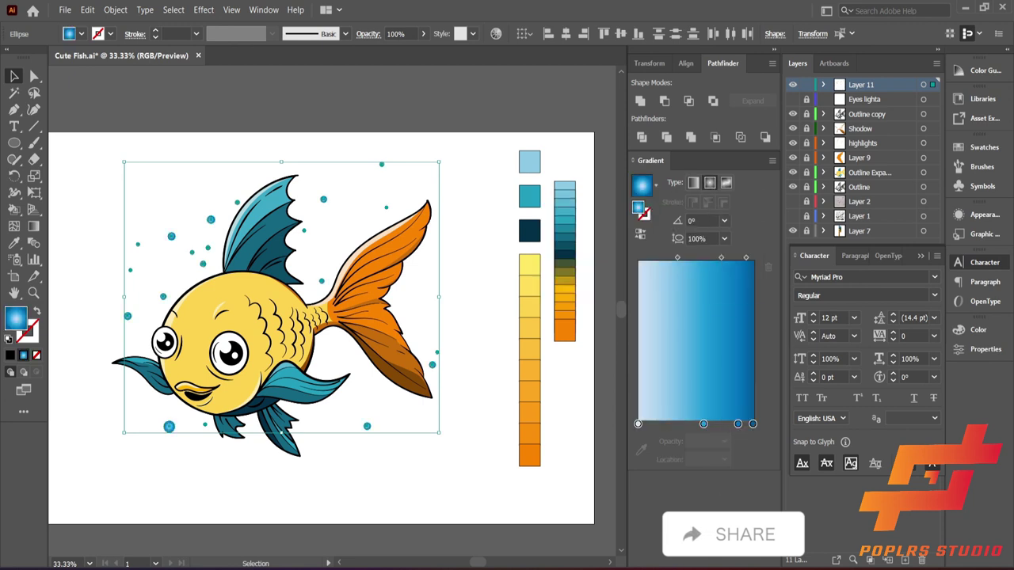
{"action": "left_click_drag", "start_coordinate": [703, 423], "coordinate": [721, 424]}
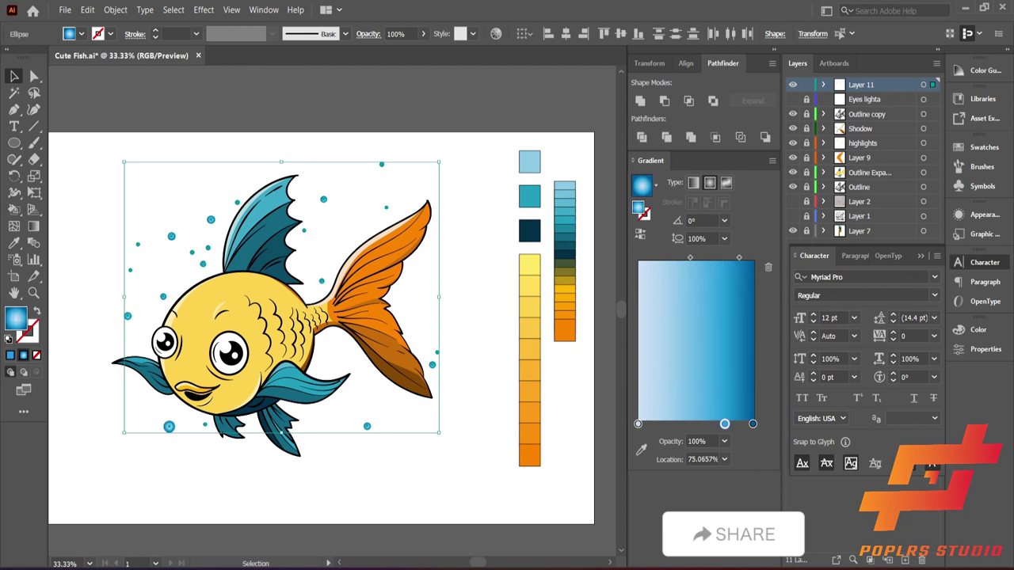
{"action": "left_click_drag", "start_coordinate": [724, 424], "coordinate": [716, 424]}
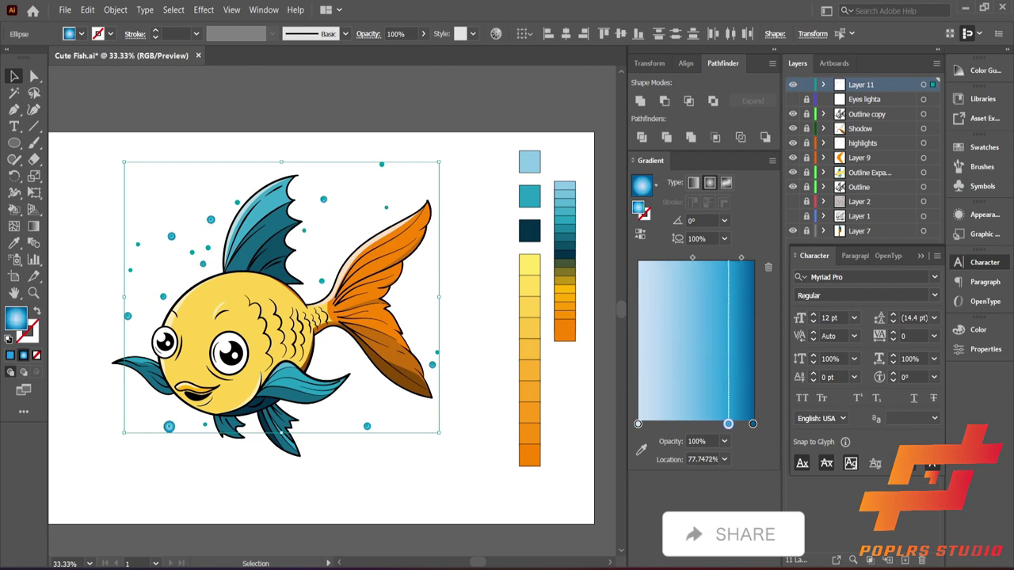
{"action": "left_click", "coordinate": [694, 183]}
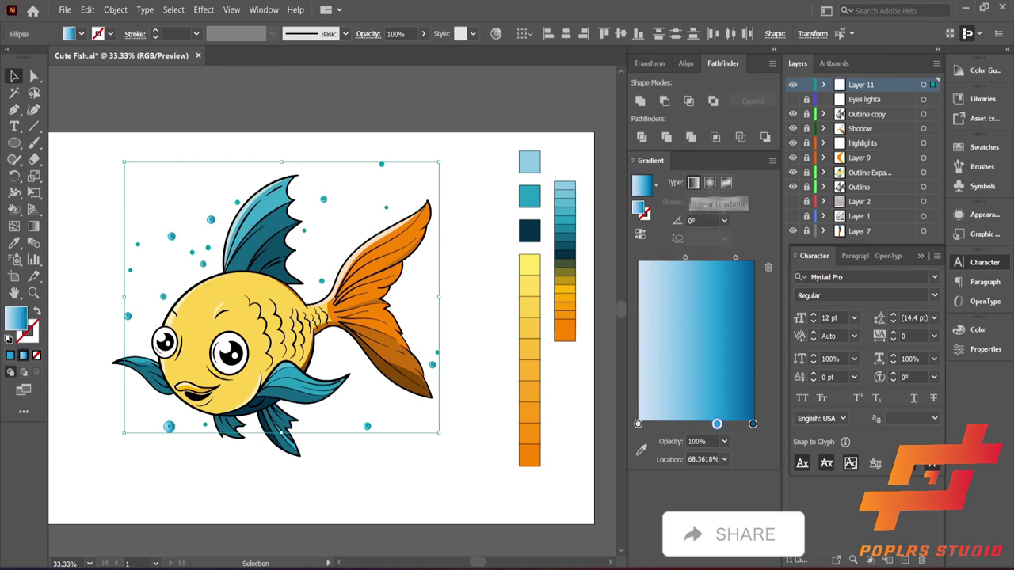
Experiment with linear and radial gradient directions across the bubbles using the Gradient tool
{"action": "key", "text": "ctrl+shift+a"}
{"action": "key", "text": "ctrl+minus"}
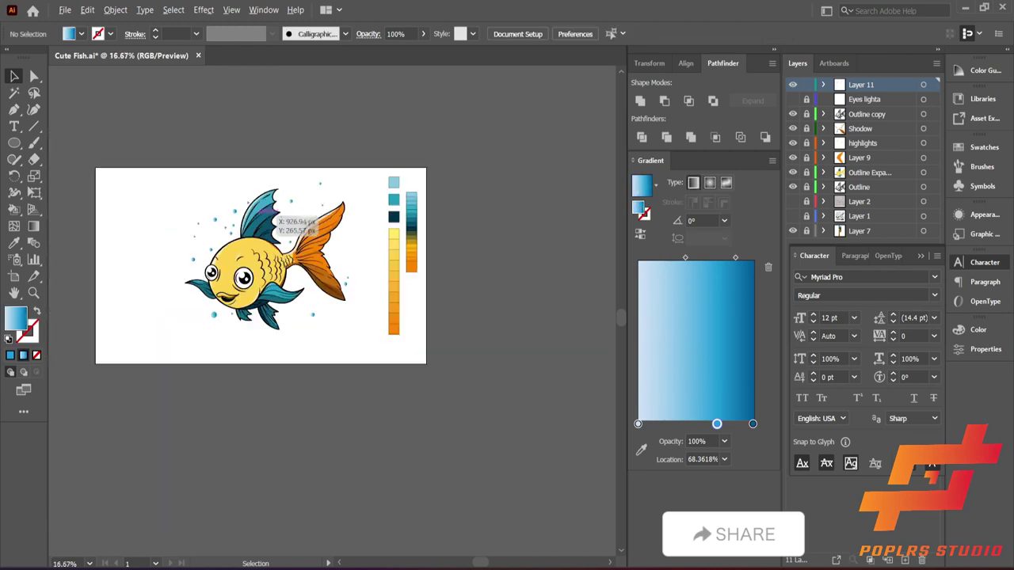
{"action": "key", "text": "ctrl+equal"}
{"action": "key", "text": "ctrl+equal"}
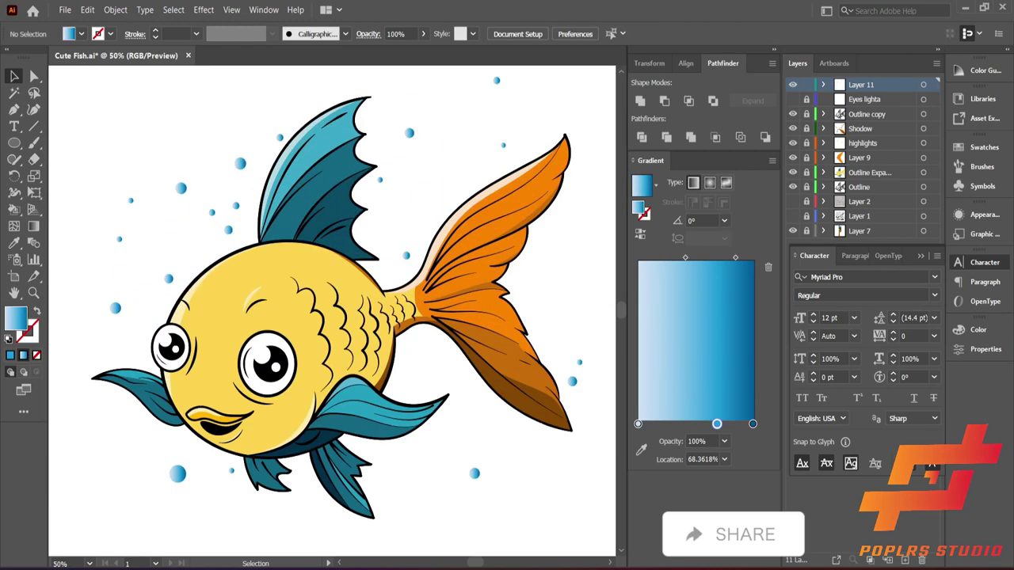
{"action": "key", "text": "g"}
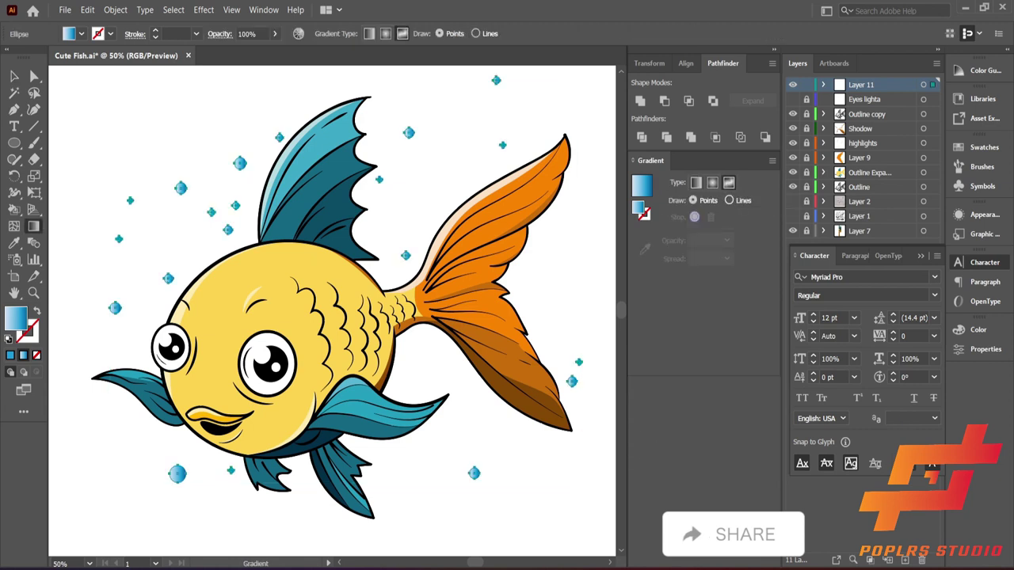
{"action": "left_click", "coordinate": [642, 186]}
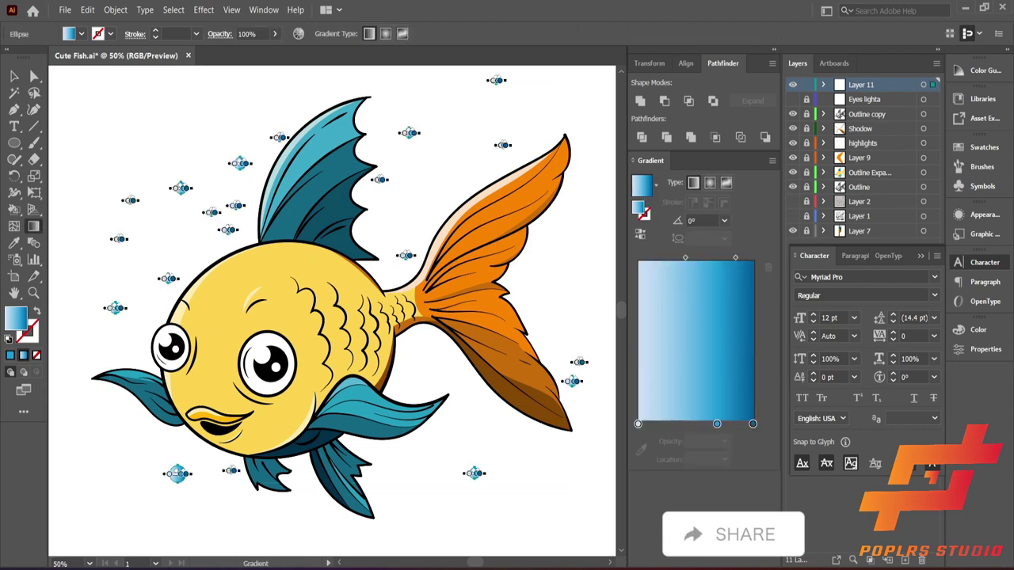
{"action": "left_click", "coordinate": [709, 182]}
{"action": "mouse_move", "coordinate": [206, 153]}
{"action": "left_mouse_down"}
{"action": "mouse_move", "coordinate": [255, 200]}
{"action": "mouse_move", "coordinate": [246, 208]}
{"action": "left_mouse_up"}
Re-angle the bubble gradient to about -45° and deselect
{"action": "key", "text": "v"}
{"action": "key", "text": "g"}
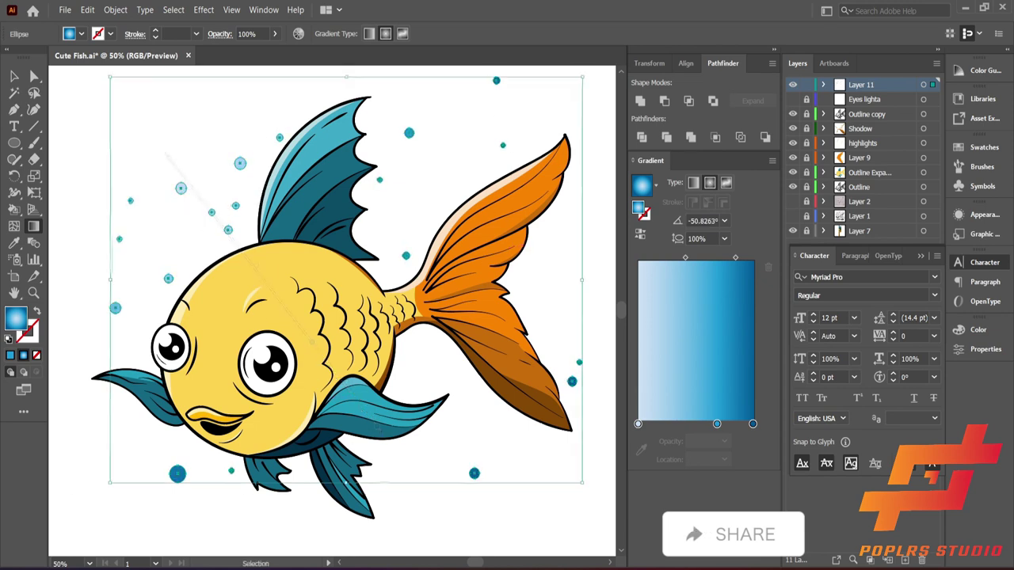
{"action": "left_click_drag", "start_coordinate": [238, 300], "coordinate": [362, 408]}
{"action": "left_click_drag", "start_coordinate": [304, 295], "coordinate": [396, 388]}
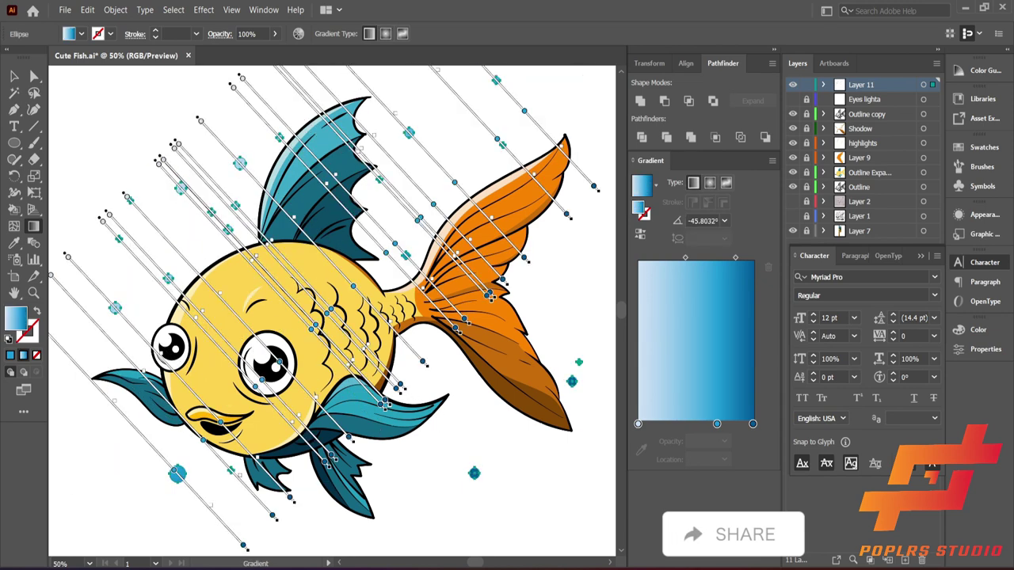
{"action": "key", "text": "v"}
{"action": "key", "text": "ctrl+shift+a"}
{"action": "key", "text": "ctrl+minus"}
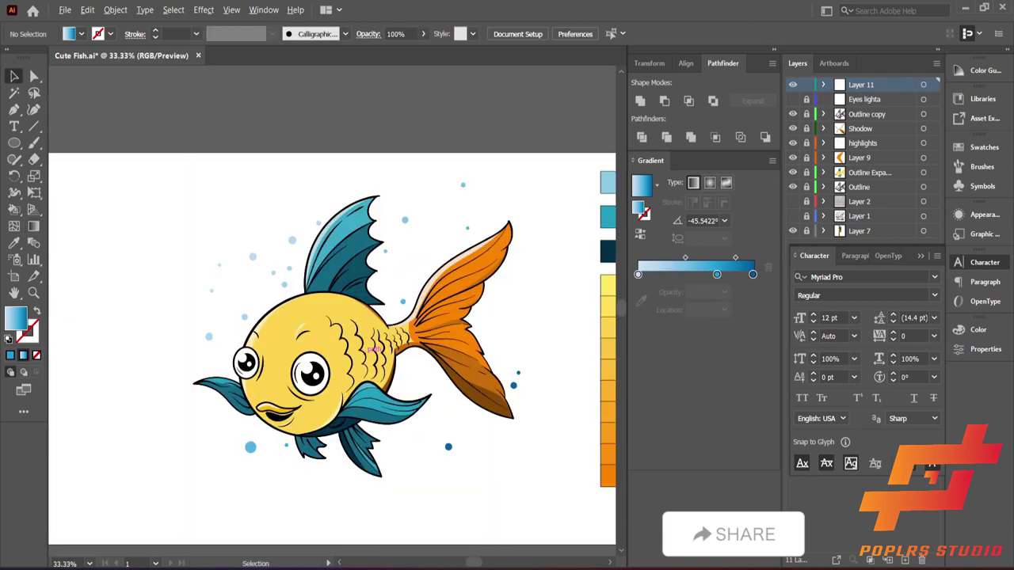
Undo the gradient experiments and draw a small bubble near the fish's tail
{"action": "key", "text": "ctrl+z"}
{"action": "key", "text": "ctrl+z"}
{"action": "key", "text": "ctrl+z"}
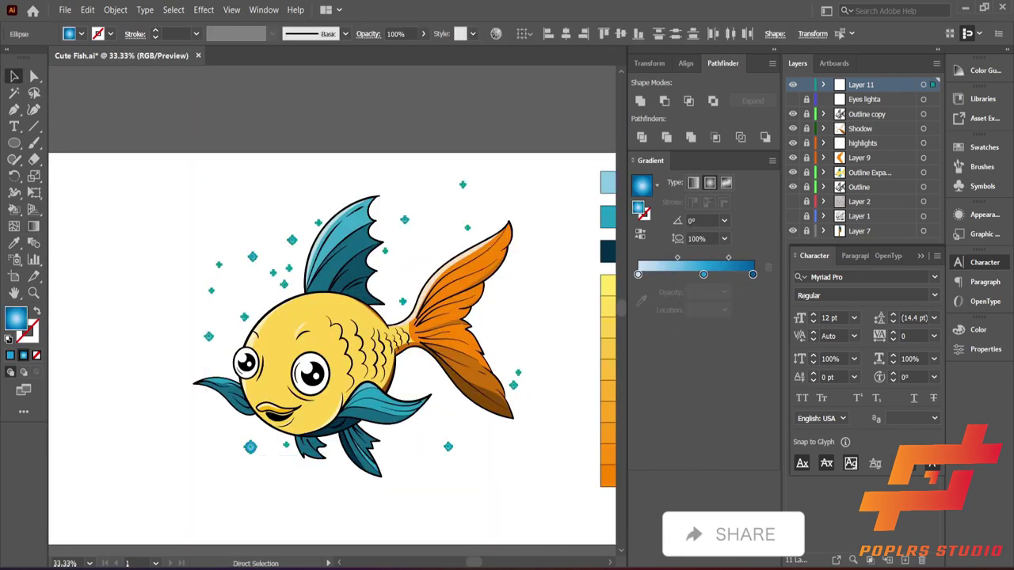
{"action": "key", "text": "ctrl+z"}
{"action": "key", "text": "ctrl+z"}
{"action": "key", "text": "ctrl+z"}
{"action": "key", "text": "ctrl+z"}
{"action": "key", "text": "ctrl+z"}
{"action": "key", "text": "ctrl+z"}
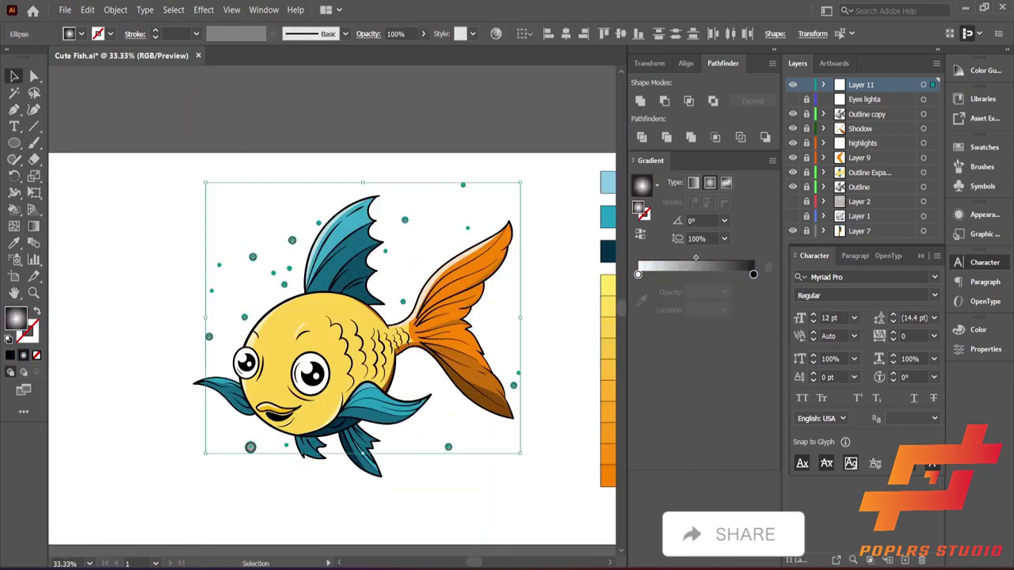
{"action": "key", "text": "ctrl+z"}
{"action": "key", "text": "ctrl+shift+a"}
{"action": "key", "text": "ctrl+plus"}
{"action": "left_click_drag", "start_coordinate": [424, 370], "coordinate": [405, 347]}
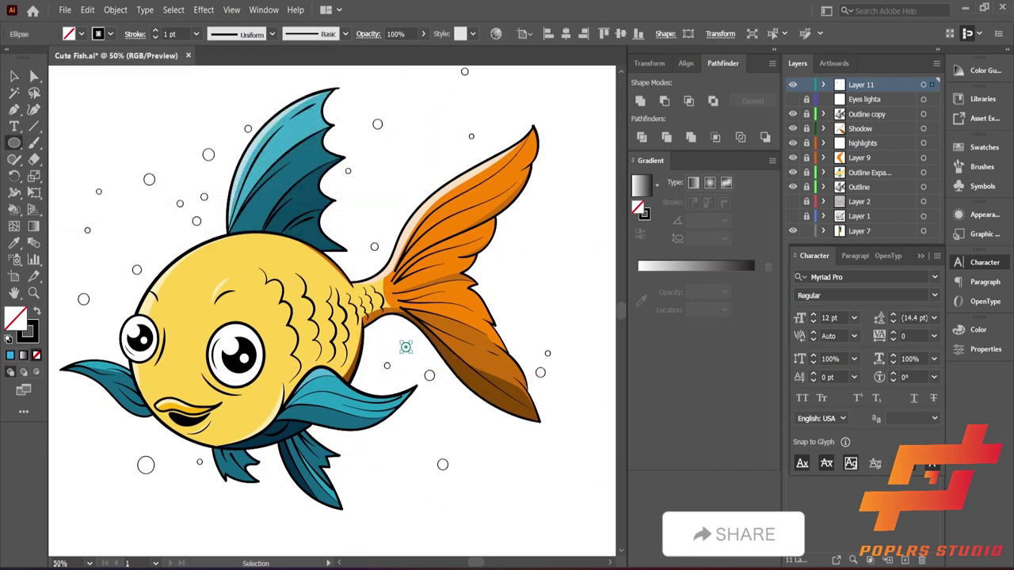
Add a small bubble below the fin, then select all bubbles except the swatch column
{"action": "left_click", "coordinate": [348, 444]}
{"action": "key", "text": "Return"}
{"action": "key", "text": "v"}
{"action": "key", "text": "ctrl+minus"}
{"action": "key", "text": "ctrl+a"}
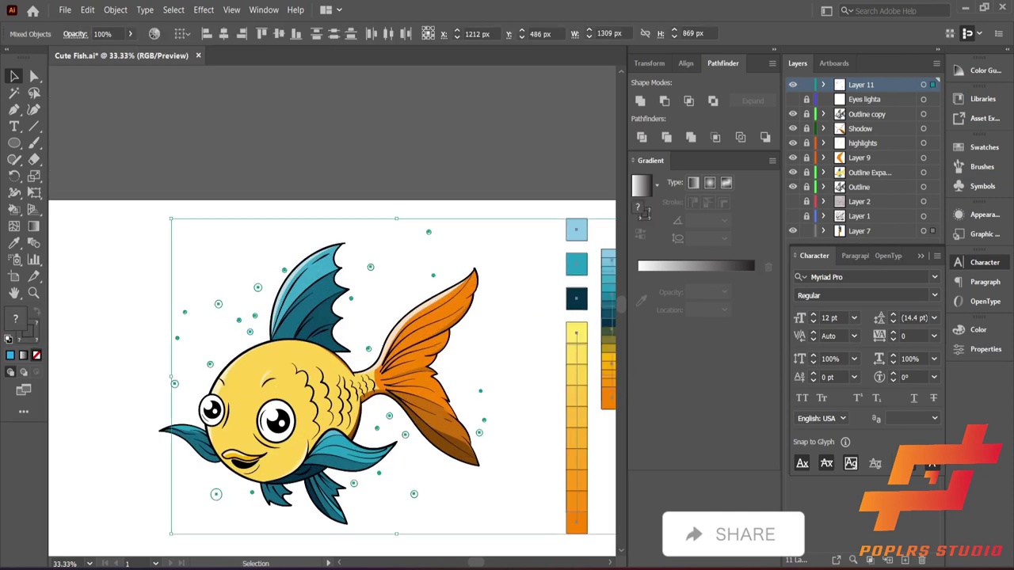
{"action": "left_click", "coordinate": [575, 396], "text": "shift"}
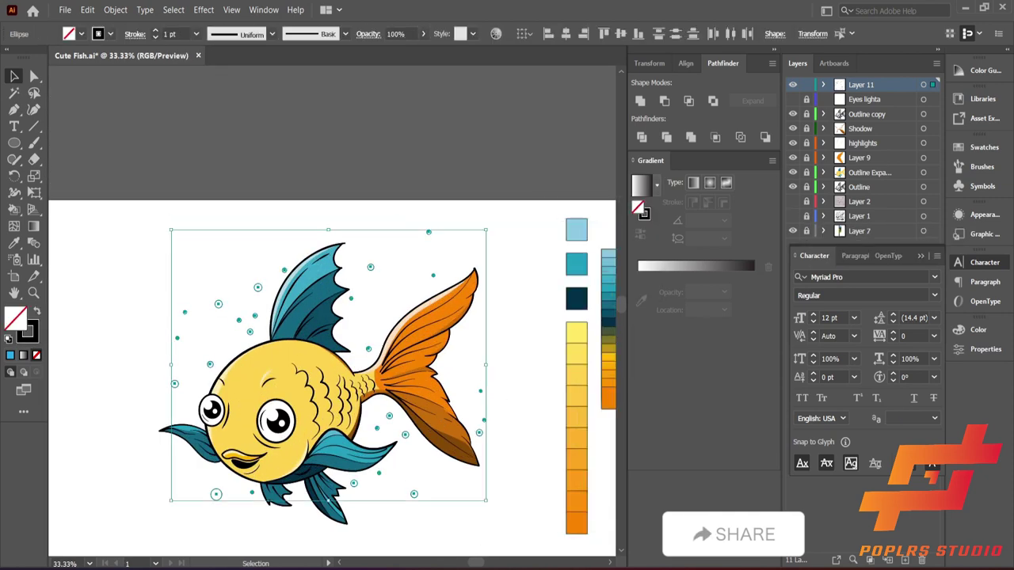
Apply the Sky gradient preset to the bubbles and remove one of its stops
{"action": "left_click", "coordinate": [657, 183]}
{"action": "left_click", "coordinate": [562, 212]}
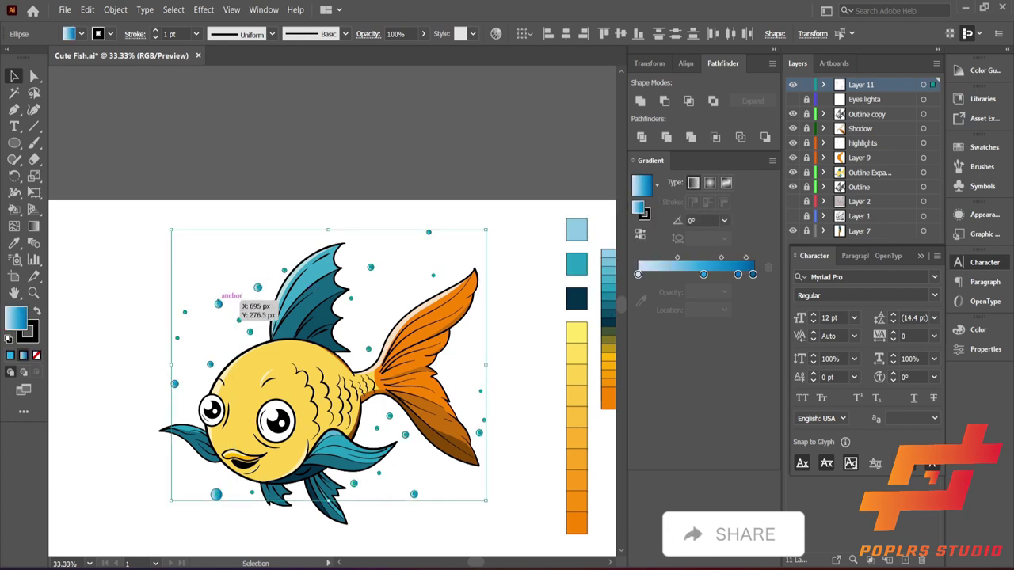
{"action": "left_click_drag", "start_coordinate": [738, 274], "coordinate": [348, 348]}
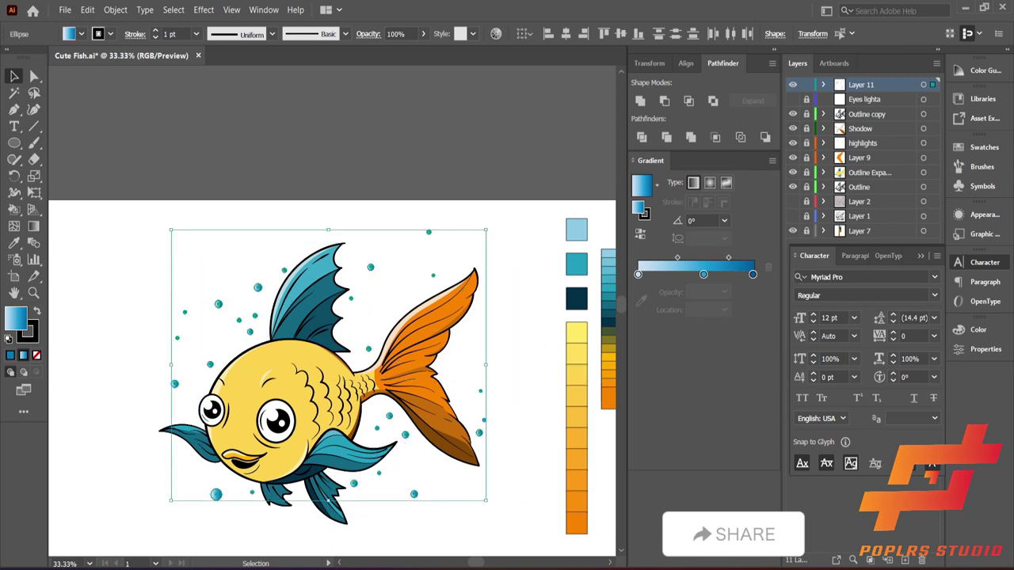
{"action": "left_click", "coordinate": [80, 34]}
{"action": "key", "text": "Escape"}
Make the bubble gradient linear with a light-to-dark blue fill
{"action": "key", "text": "g"}
{"action": "left_click", "coordinate": [695, 182]}
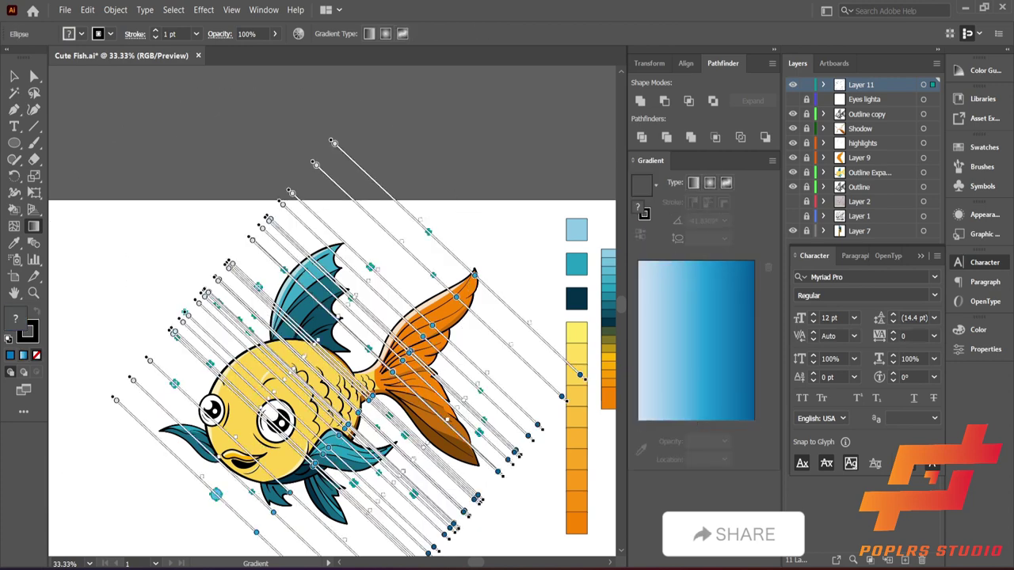
{"action": "key", "text": "v"}
{"action": "left_click", "coordinate": [81, 33]}
{"action": "left_click", "coordinate": [65, 86]}
{"action": "left_click_drag", "start_coordinate": [333, 364], "coordinate": [327, 303]}
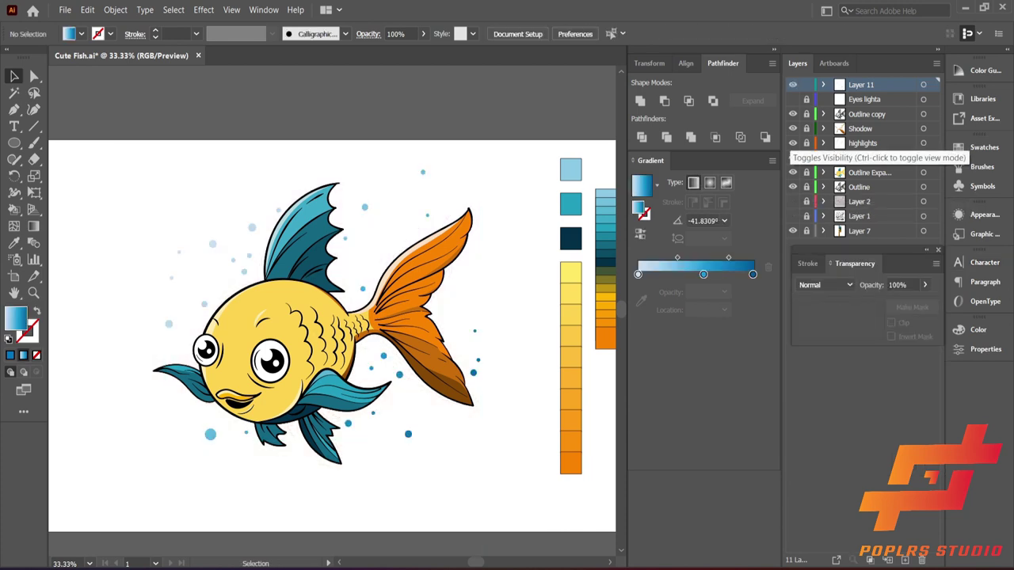
Show the pencil sketch layer and paint a wavy Paintbrush stroke below the fish
{"action": "left_click", "coordinate": [793, 202]}
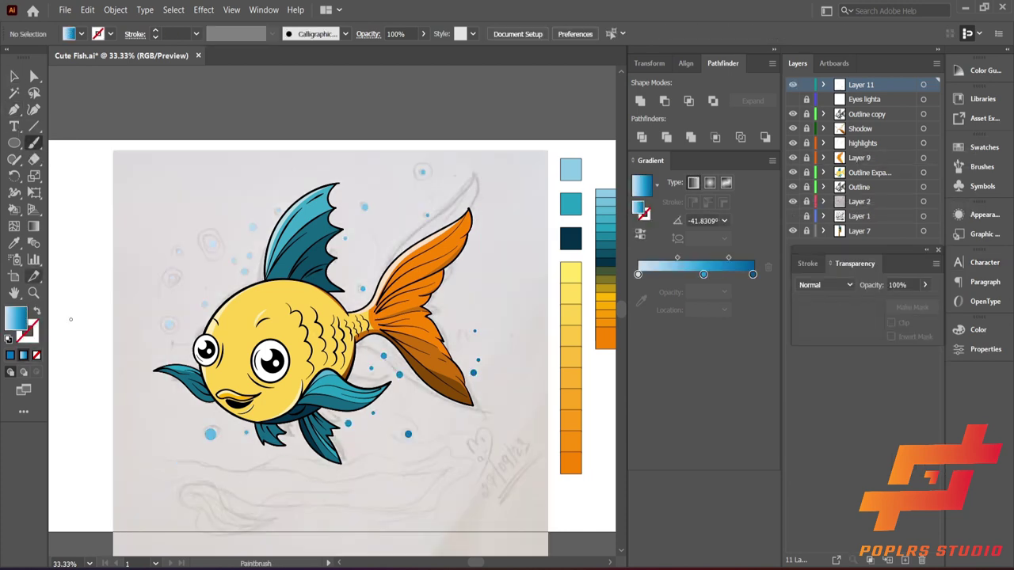
{"action": "mouse_move", "coordinate": [179, 459]}
{"action": "left_mouse_down"}
{"action": "mouse_move", "coordinate": [329, 483]}
{"action": "mouse_move", "coordinate": [408, 477]}
{"action": "left_mouse_up"}
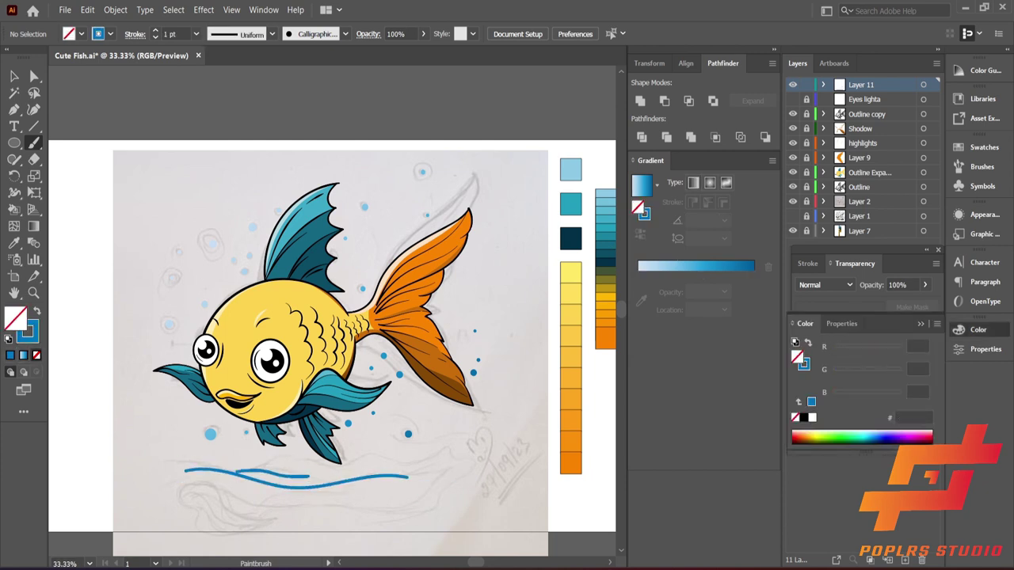
{"action": "key", "text": "Return"}
{"action": "key", "text": "Return"}
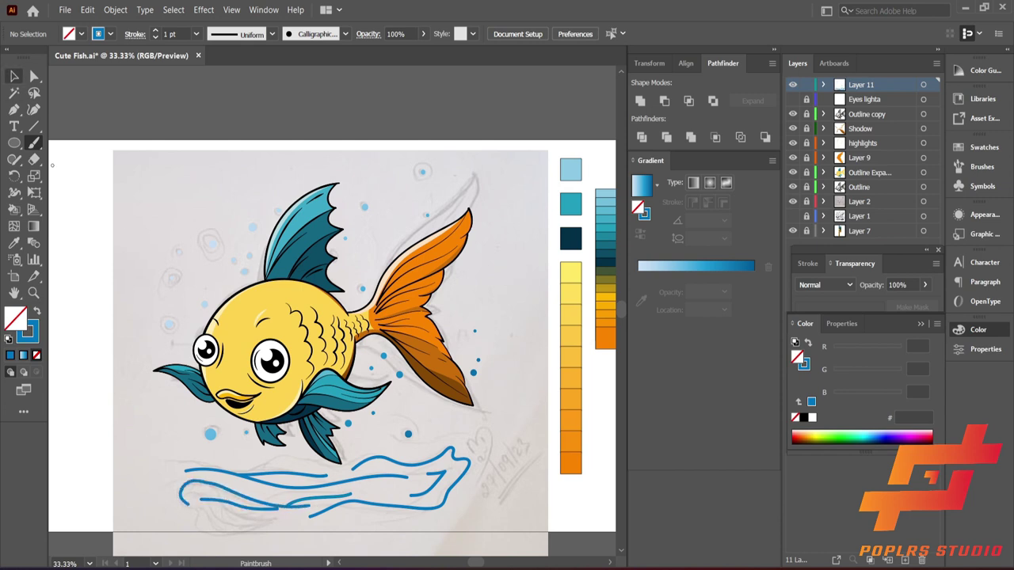
Make the wave strokes brown with the Basic brush and a tapered elliptical width profile
{"action": "left_click", "coordinate": [262, 473]}
{"action": "left_click", "coordinate": [98, 33]}
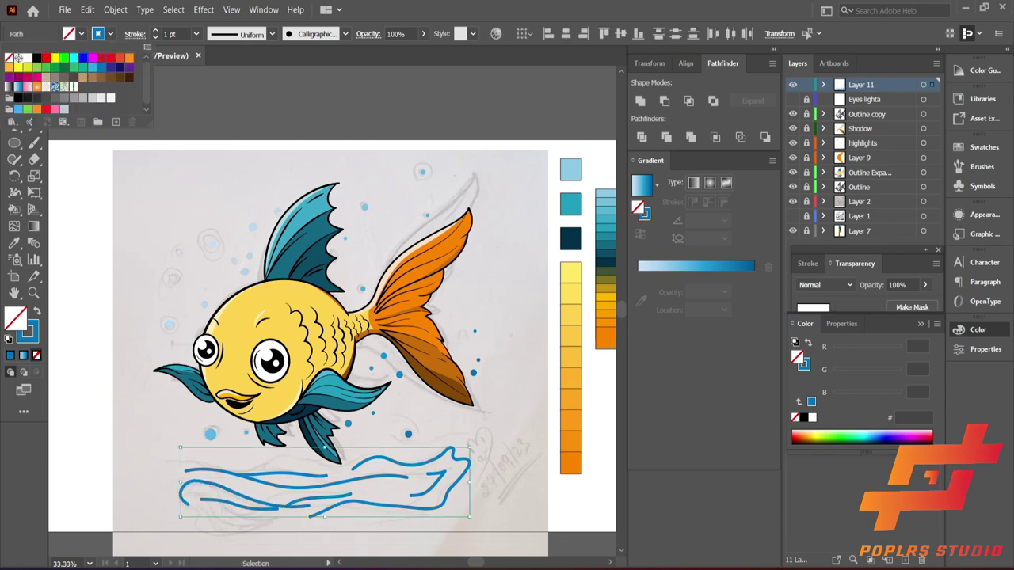
{"action": "left_click", "coordinate": [101, 77]}
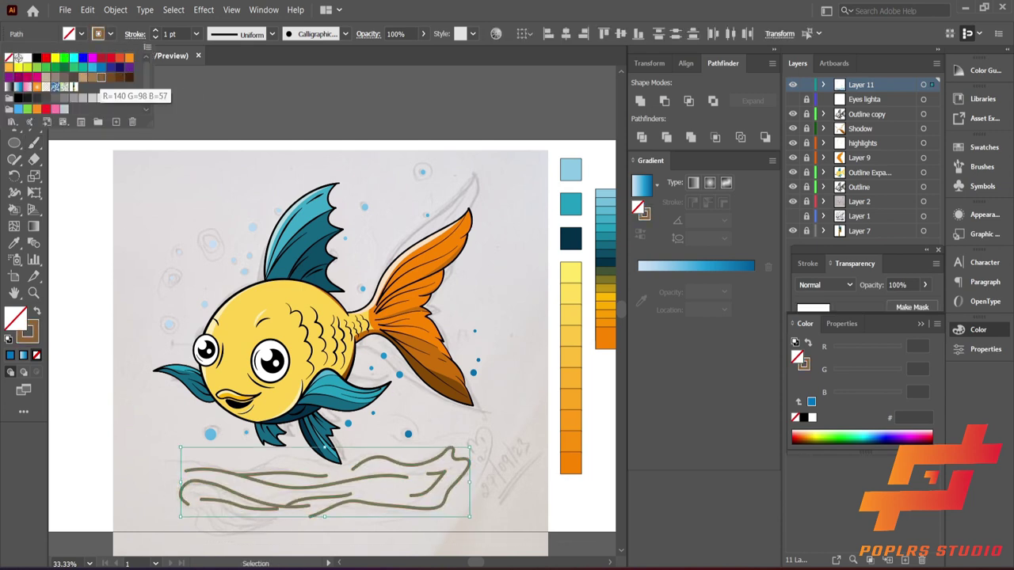
{"action": "left_click", "coordinate": [272, 33]}
{"action": "left_click", "coordinate": [344, 33]}
{"action": "left_click", "coordinate": [277, 87]}
{"action": "left_click", "coordinate": [272, 33]}
{"action": "left_click", "coordinate": [238, 63]}
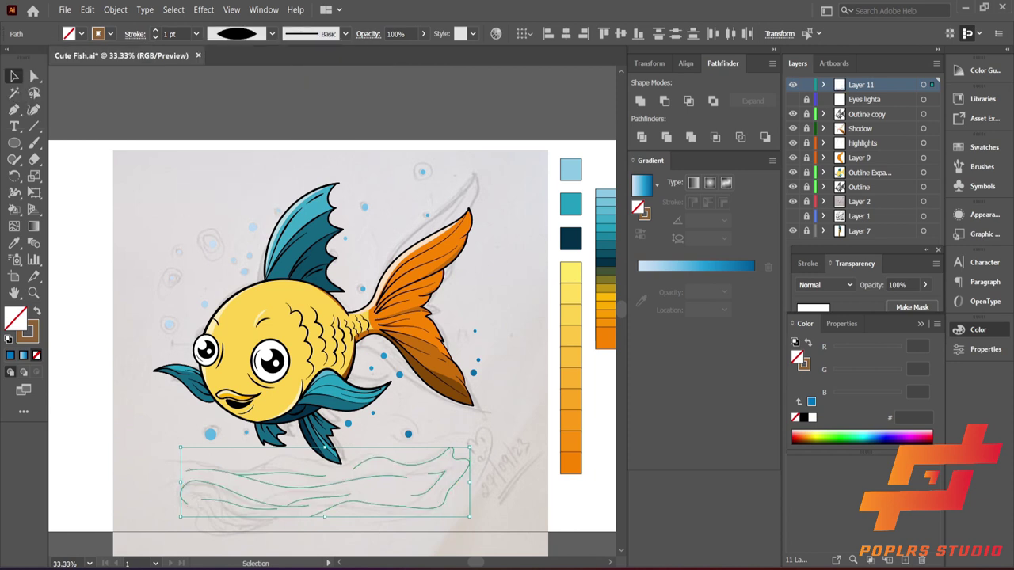
Check the finished wave strokes, deselect them, and hide the sketch layer
{"action": "scroll", "coordinate": [170, 33], "scroll_direction": "up", "scroll_amount": 10}
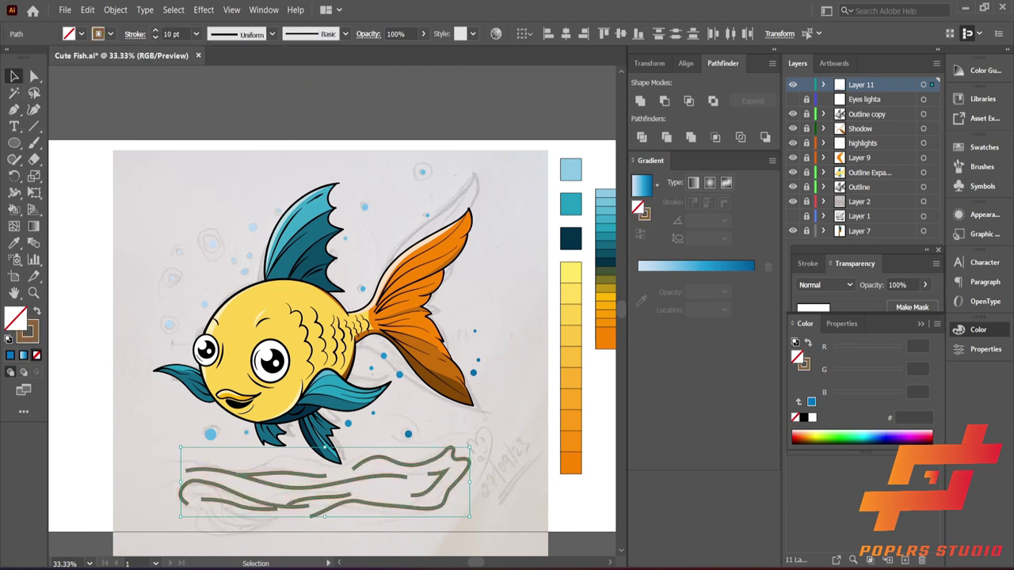
{"action": "key", "text": "ctrl+shift+a"}
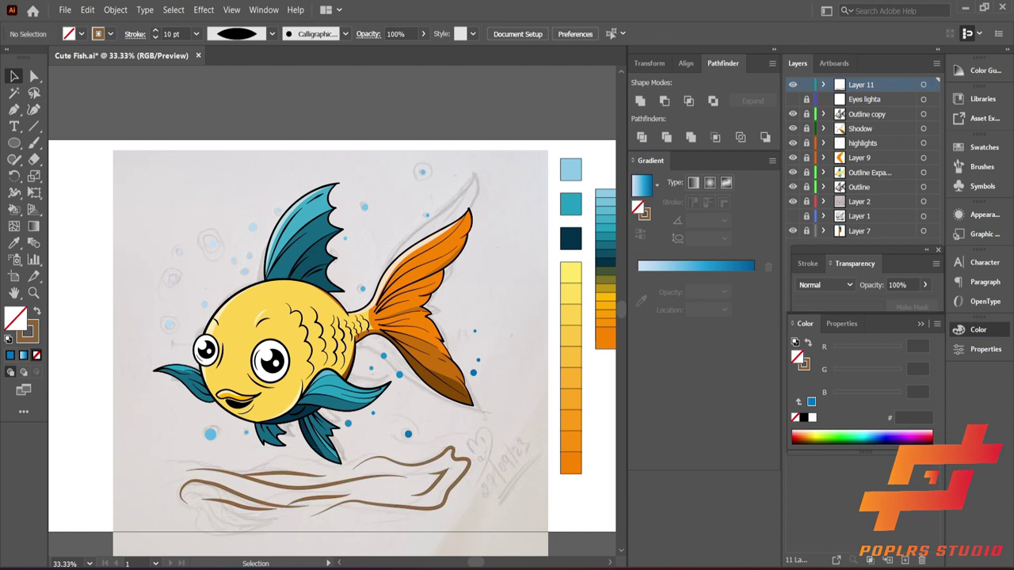
{"action": "left_click", "coordinate": [220, 481]}
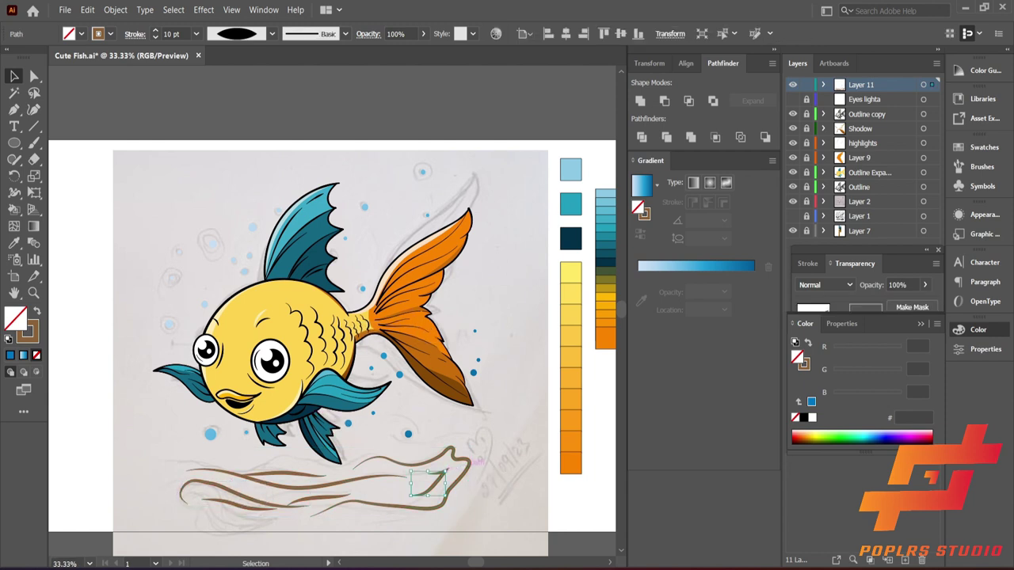
{"action": "key", "text": "ctrl+shift+a"}
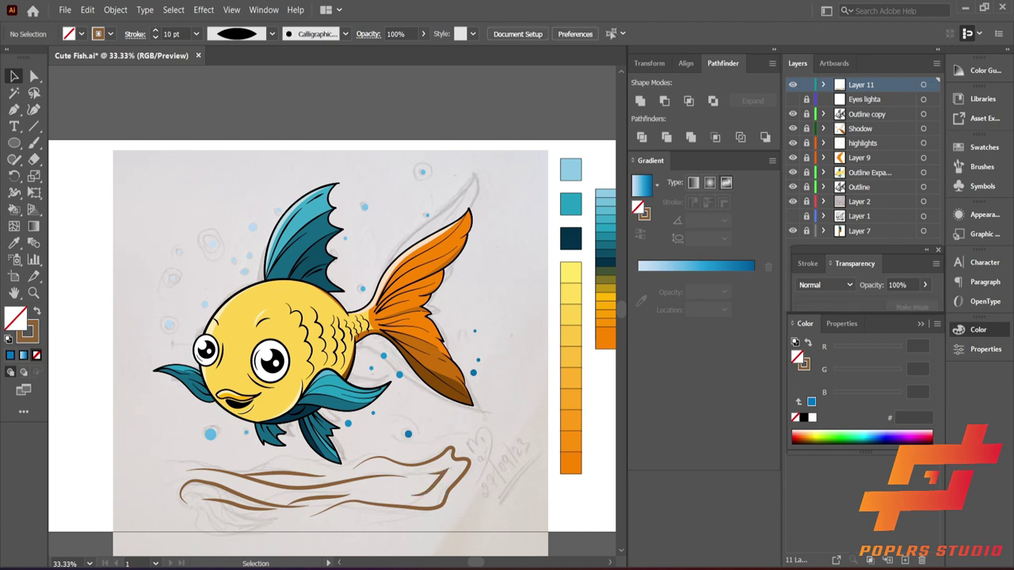
{"action": "left_click", "coordinate": [791, 201]}
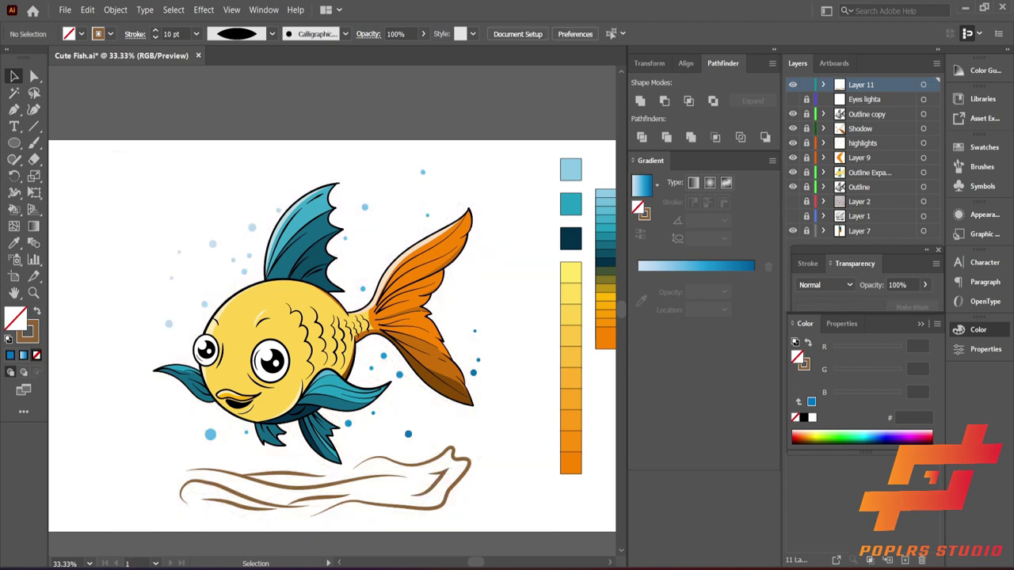